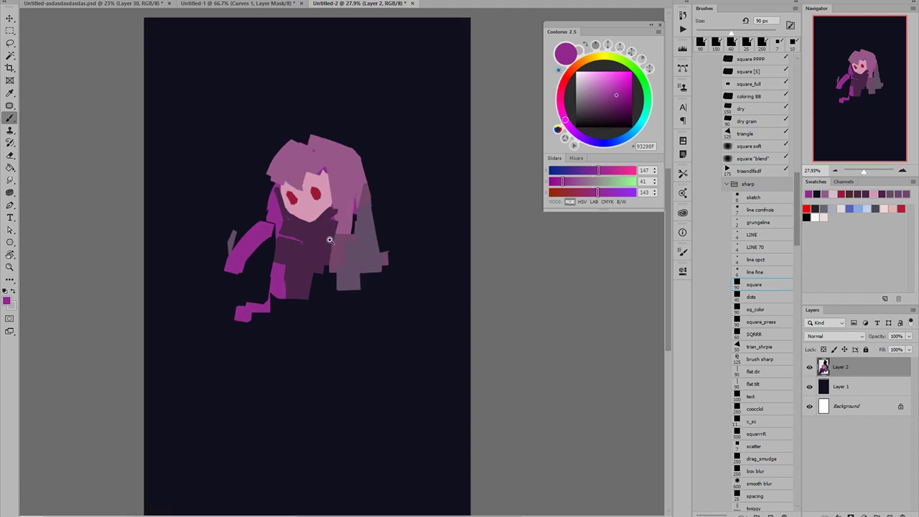
- Paint out the left arm with the background colour and reshape the purple area into a long hair lock beside the torso
left_click(253, 284, "alt")
mouse_move(270, 222)
left_mouse_down()
mouse_move(258, 254)
mouse_move(243, 249)
mouse_move(264, 243)
mouse_move(262, 230)
mouse_move(247, 265)
mouse_move(265, 269)
mouse_move(249, 228)
mouse_move(237, 280)
mouse_move(267, 328)
mouse_move(255, 213)
mouse_move(231, 258)
mouse_move(229, 284)
mouse_move(250, 307)
left_mouse_up()
key("ctrl+z")
left_click(271, 214, "alt")
left_click(247, 227, "alt")
left_click(265, 303, "alt")
- Paint loose, curving hair strands left of the torso in dark purple (#492448) and bright purple with a 40 px brush
left_click(278, 259, "alt")
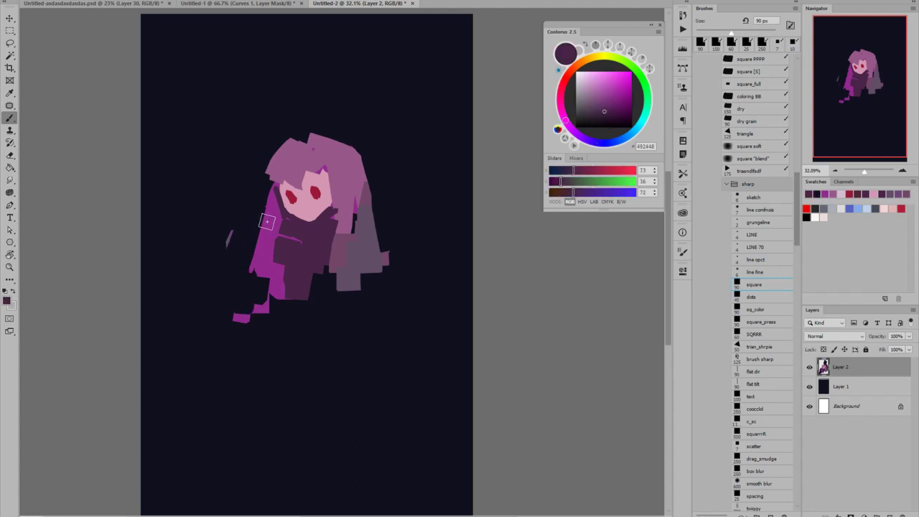
key("bracketleft")
key("bracketleft")
key("bracketleft")
key("bracketleft")
key("bracketleft")
mouse_move(253, 225)
left_mouse_down()
mouse_move(236, 226)
mouse_move(231, 319)
left_mouse_up()
left_click(264, 243, "alt")
mouse_move(251, 256)
left_mouse_down()
mouse_move(252, 332)
mouse_move(238, 238)
mouse_move(228, 288)
left_mouse_up()
- Extend the hair on the right with long looping grey-purple strands (#614D65) and overlay mauve strands from the head downward
left_click(366, 232, "alt")
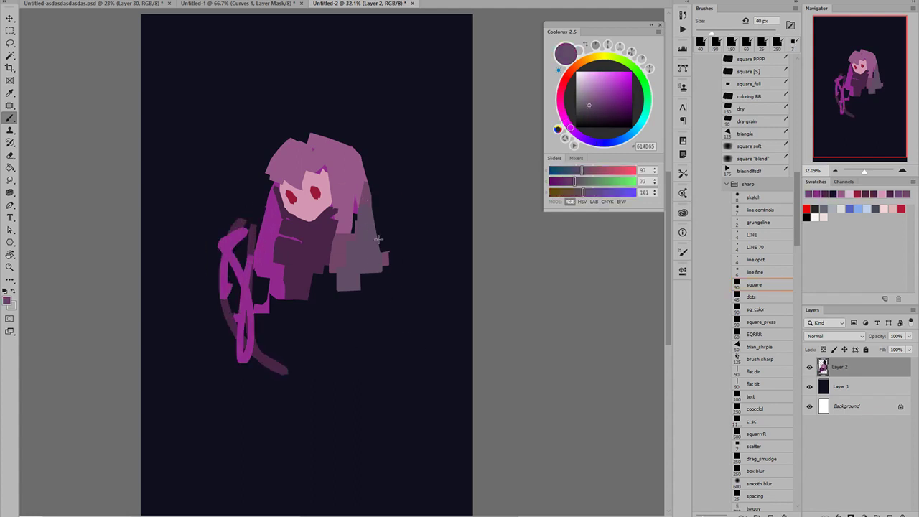
mouse_move(375, 208)
left_mouse_down()
mouse_move(364, 370)
mouse_move(347, 316)
left_mouse_up()
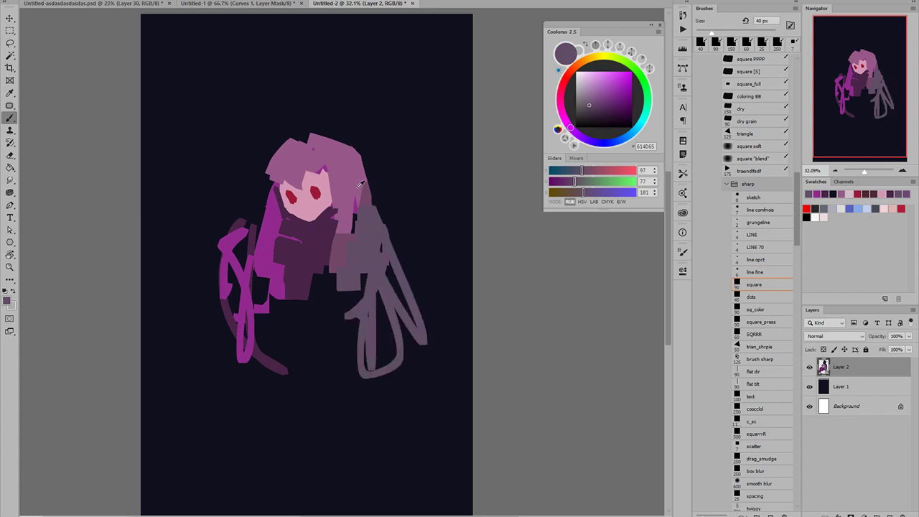
left_click(360, 186, "alt")
left_click_drag(366, 180, 410, 293)
left_click_drag(362, 195, 385, 286)
left_click_drag(355, 219, 347, 278)
- Layer grey-purple strands (#614D65) between the mauve ones on the right, reducing the brush to 25 px for the strokes near the neck
left_click(390, 300, "alt")
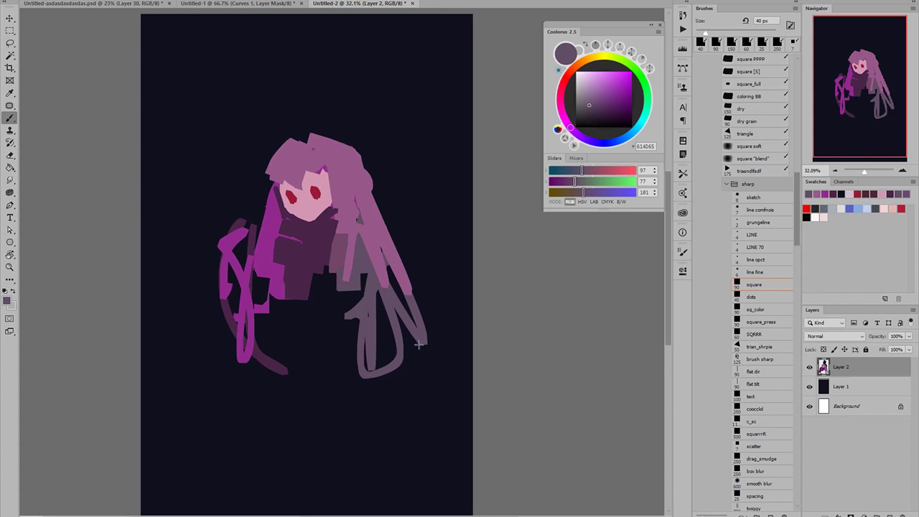
left_click_drag(365, 205, 438, 325)
key("bracketleft")
key("bracketleft")
key("bracketleft")
mouse_move(337, 215)
left_mouse_down()
mouse_move(357, 235)
mouse_move(364, 224)
left_mouse_up()
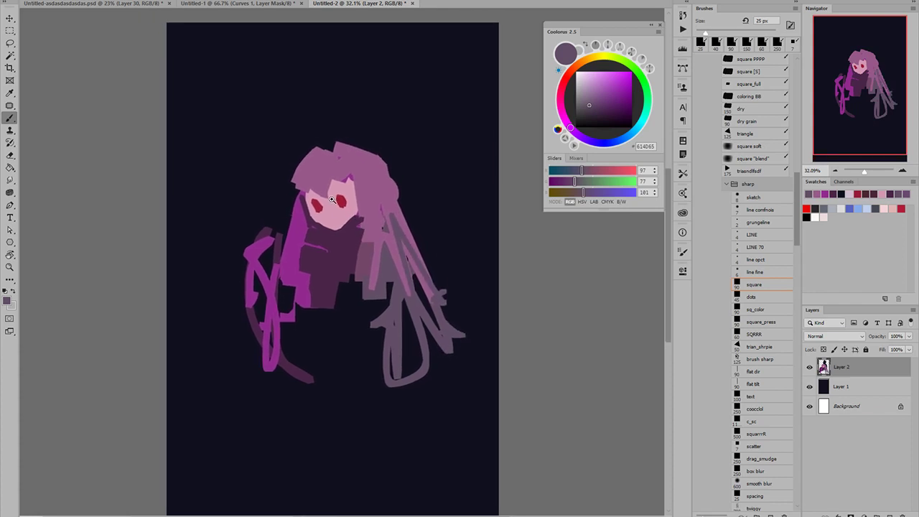
left_click(332, 199)
left_click(313, 207, "alt")
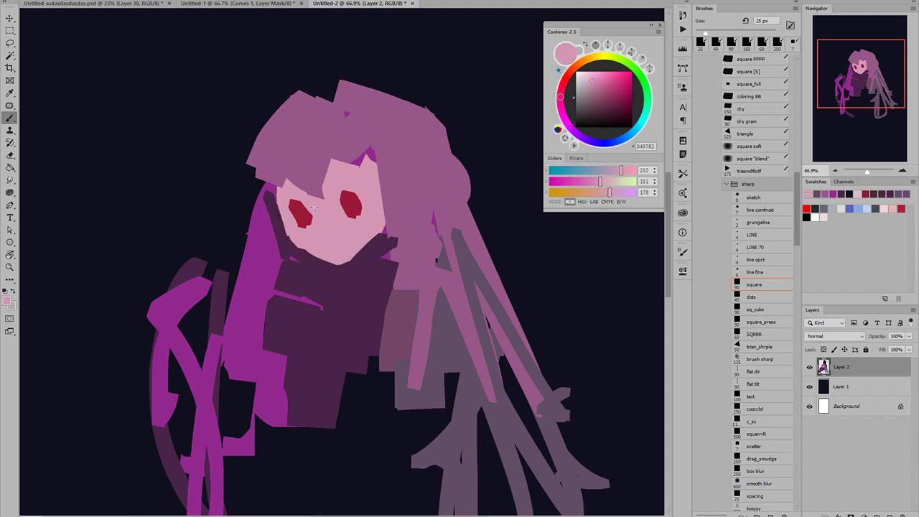
left_click(316, 214, "alt")
key("bracketleft")
key("bracketleft")
key("bracketleft")
left_click_drag(293, 201, 308, 213)
key("ctrl+z")
key("bracketleft")
key("bracketleft")
key("bracketleft")
- Round out the crown's upper-left contour with a 40 px brush in mauve, cleaning its edge with the background colour
key("bracketright")
key("bracketright")
key("bracketright")
key("bracketright")
key("bracketright")
key("bracketright")
left_click(309, 132, "alt")
left_click_drag(325, 85, 268, 146)
left_click(324, 65, "alt")
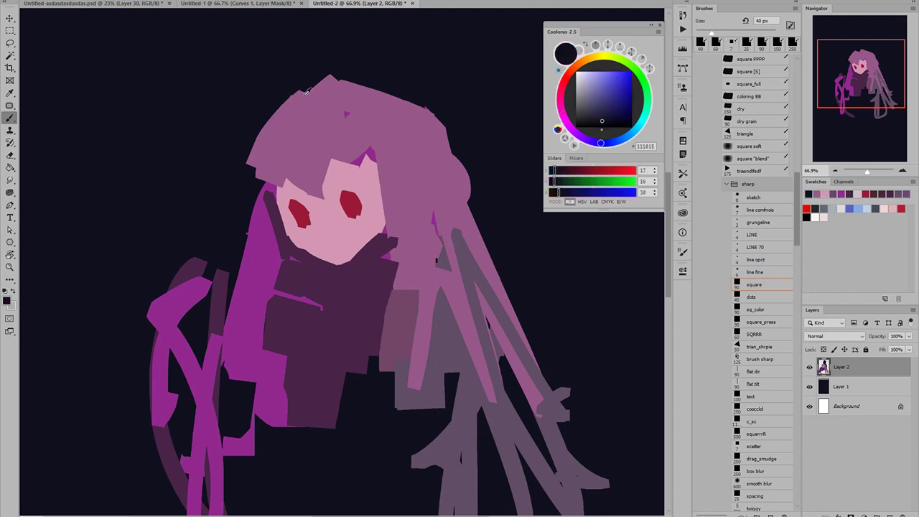
key("bracketleft")
key("bracketleft")
key("bracketleft")
- Extend the left side of the hair in mauve (#975889) with ragged ends beside the face, and reduce the brush to 10 px
left_click(289, 135, "alt")
left_click_drag(258, 181, 250, 187)
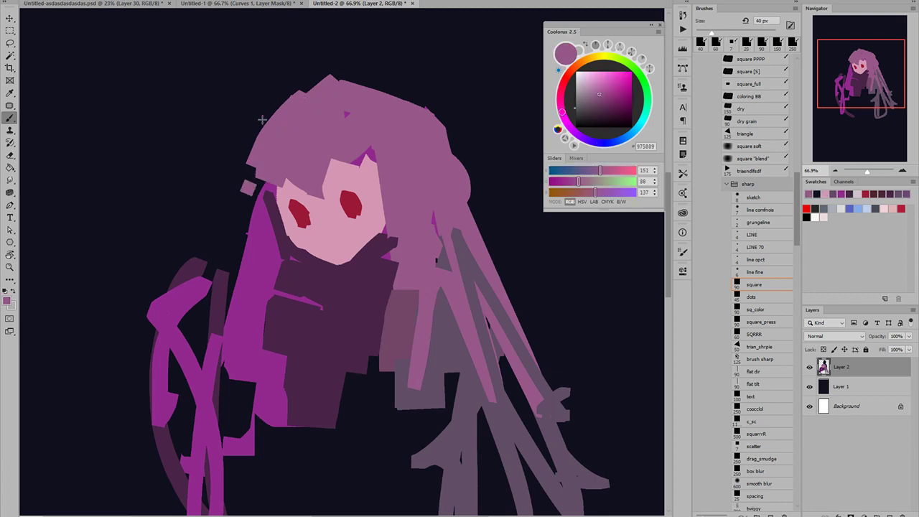
mouse_move(267, 106)
left_mouse_down()
mouse_move(240, 198)
mouse_move(325, 200)
left_mouse_up()
key("bracketleft")
key("bracketleft")
key("bracketleft")
key("bracketleft")
key("bracketleft")
key("bracketleft")
mouse_move(327, 162)
left_mouse_down()
mouse_move(316, 142)
mouse_move(357, 179)
mouse_move(354, 158)
mouse_move(371, 155)
mouse_move(361, 145)
mouse_move(321, 203)
mouse_move(367, 187)
left_mouse_up()
key("ctrl+alt+z")
key("ctrl+alt+z")
key("ctrl+alt+z")
- Paint mauve fringe strands over the forehead and thin looping locks hanging down along the right side of the face
mouse_move(344, 163)
left_mouse_down()
mouse_move(364, 185)
mouse_move(354, 179)
left_mouse_up()
mouse_move(329, 163)
left_mouse_down()
mouse_move(379, 176)
mouse_move(356, 155)
left_mouse_up()
left_click_drag(352, 136, 379, 194)
left_click_drag(372, 156, 369, 316)
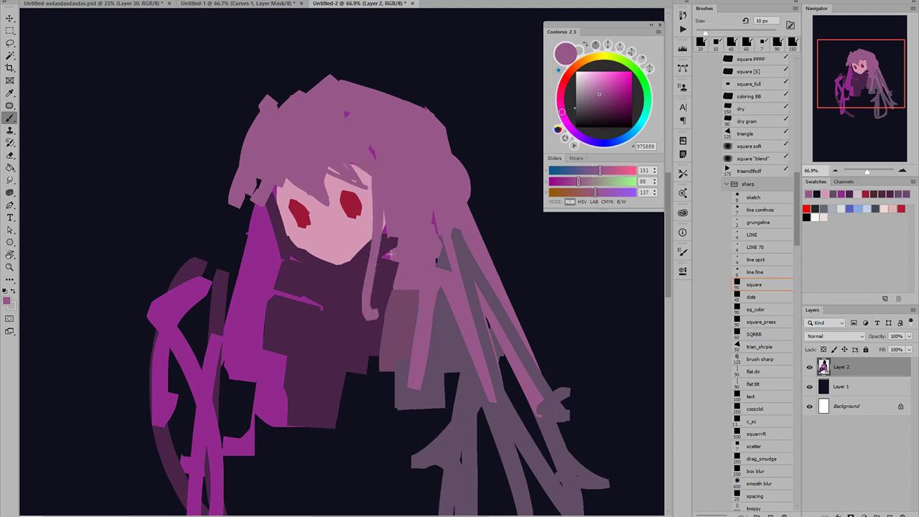
left_click_drag(392, 247, 371, 315)
mouse_move(372, 176)
left_mouse_down()
mouse_move(377, 283)
mouse_move(433, 371)
left_mouse_up()
- Refine the lock left of the face with bright purple (#93298F), and touch up its upper end in mauve
left_click(267, 231, "alt")
left_click_drag(276, 227, 282, 290)
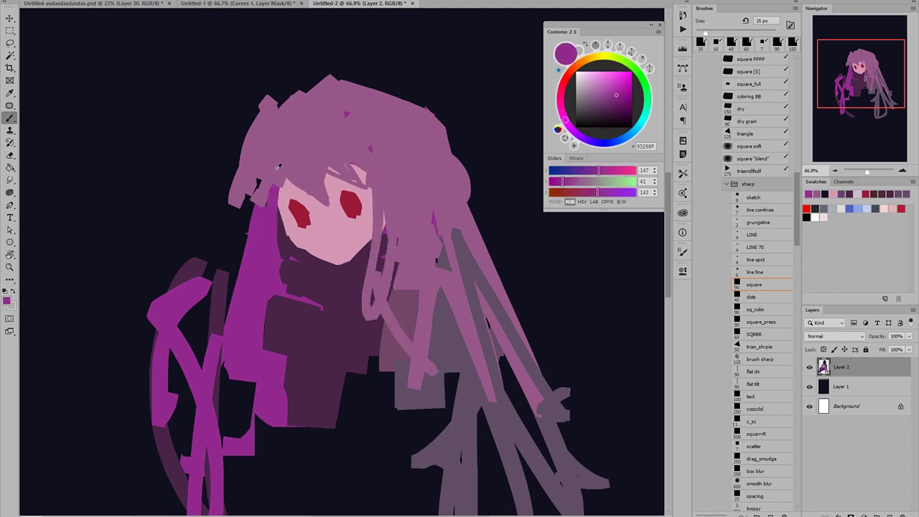
left_click(279, 169, "alt")
left_click_drag(276, 183, 272, 214)
- Add narrow bright purple (#93298F) streaks through the fringe and down the right-hand hair lock with a 10 px brush
left_click(265, 272, "alt")
key("bracketleft")
key("bracketleft")
key("bracketleft")
left_click_drag(345, 127, 415, 276)
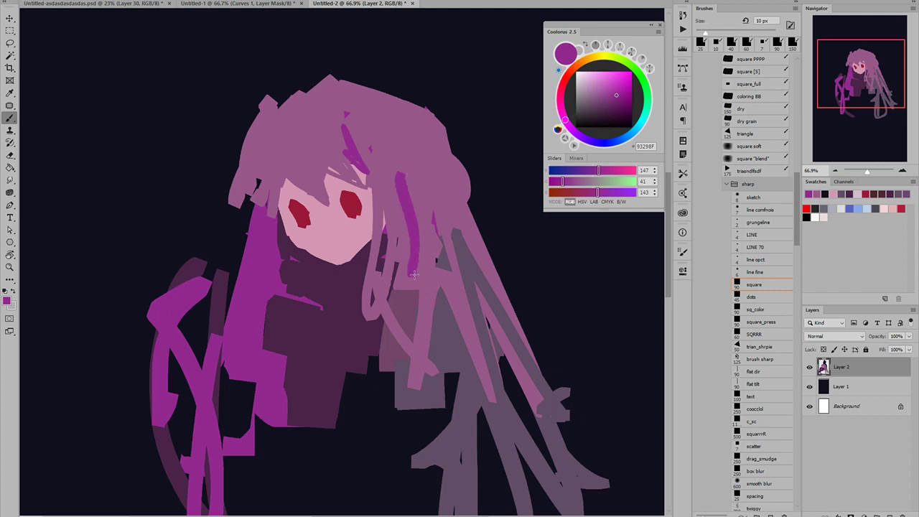
- Layer lighter purple (#A23F9E) strokes over the streak in the right-hand hair, ending in a wide 40 px block at its tip
left_click(401, 180, "alt")
key("bracketright")
key("bracketright")
key("bracketright")
left_click_drag(387, 152, 412, 207)
key("bracketright")
key("bracketright")
key("bracketright")
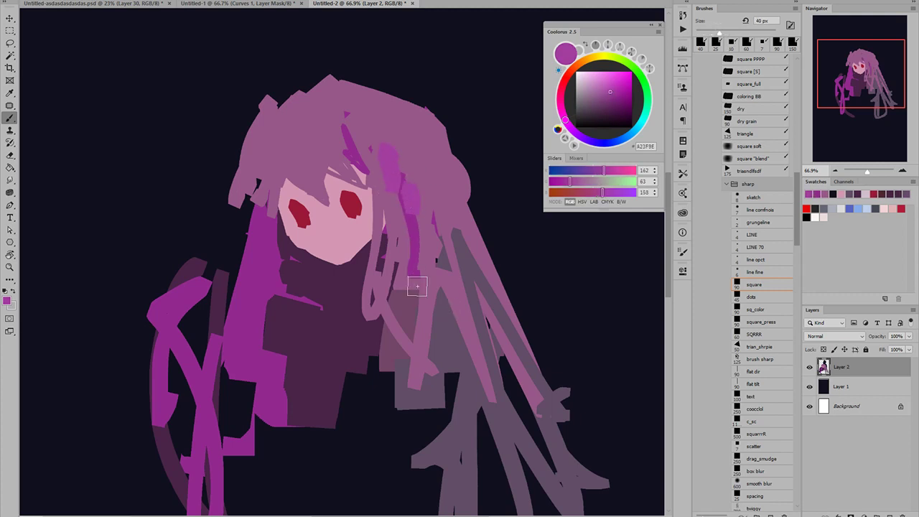
left_click_drag(418, 287, 417, 309)
- Paint lighter purple (#A23F9E) highlights down the left hair lock and onto the loose strands beside it
key("bracketleft")
key("bracketleft")
key("bracketleft")
left_click_drag(240, 301, 257, 214)
left_click_drag(257, 214, 258, 367)
left_click(227, 370)
key("bracketleft")
key("bracketleft")
key("bracketleft")
left_click_drag(203, 300, 185, 343)
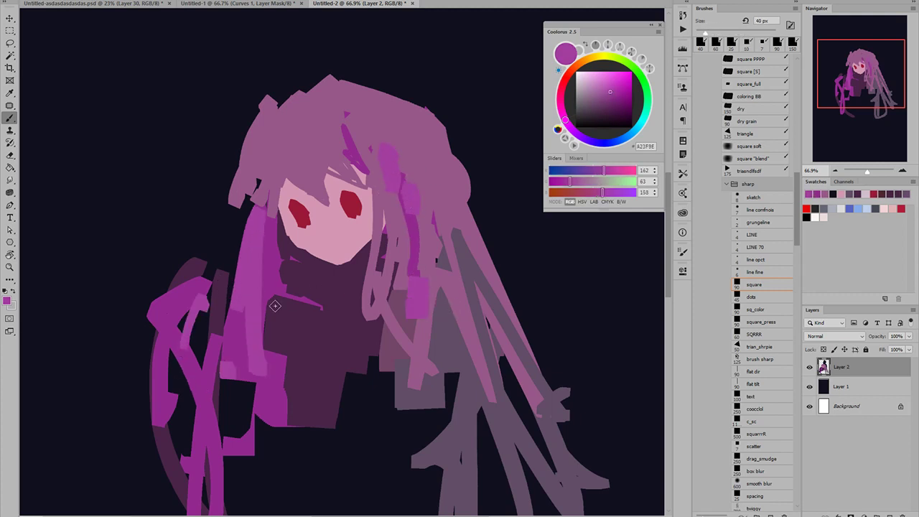
- Dab grey-purple (#614D65) over the mauve strands in the right-hand hair
left_click(444, 358, "alt")
mouse_move(482, 362)
left_mouse_down()
mouse_move(500, 388)
mouse_move(482, 365)
left_mouse_up()
scroll(327, 279, "down", 3)
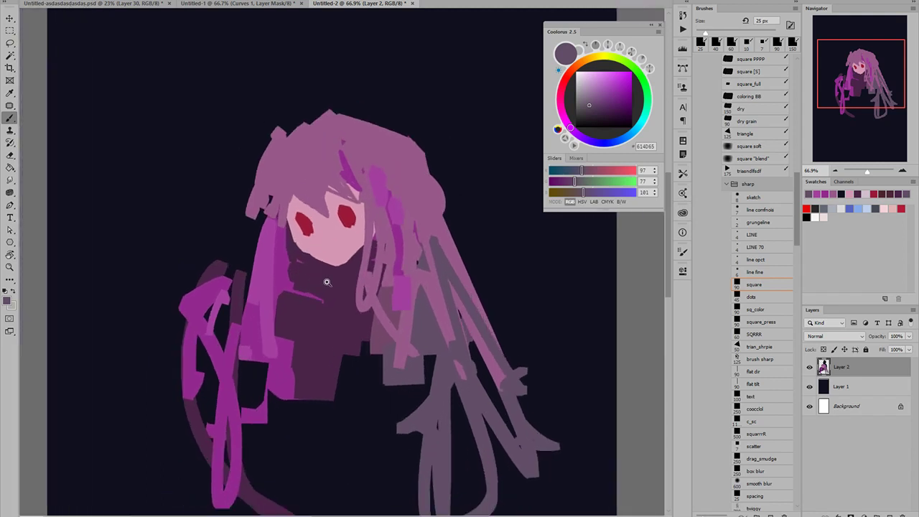
- Reshape the jawline and chin by painting dark purple (#492448) along the lower edge of the face
scroll(327, 279, "up", 5)
left_click(267, 213, "alt")
mouse_move(265, 195)
left_mouse_down()
mouse_move(283, 236)
mouse_move(304, 234)
mouse_move(283, 221)
mouse_move(297, 247)
mouse_move(348, 257)
left_mouse_up()
key("bracketleft")
key("bracketleft")
key("bracketleft")
key("ctrl+z")
key("bracketright")
key("bracketright")
key("bracketright")
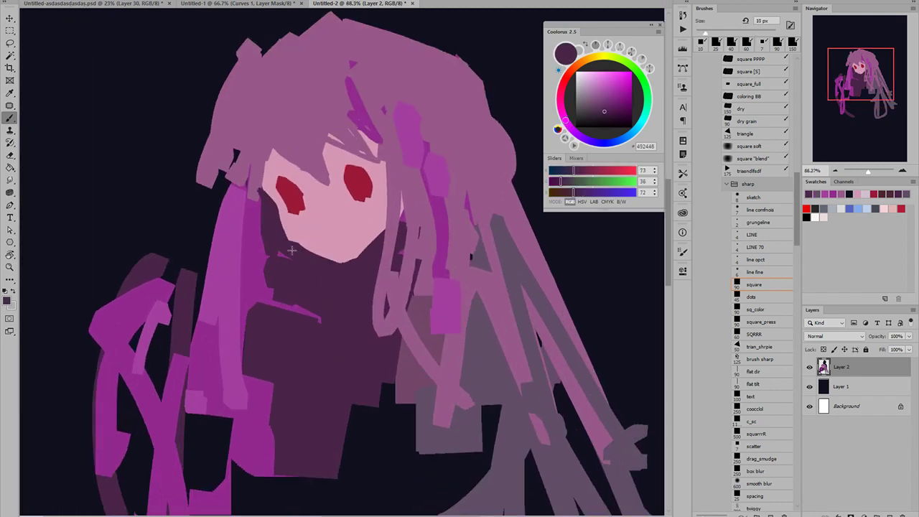
left_click_drag(292, 249, 359, 267)
- Paint the whites of both eyes in pale pink (#E5CCDF) beside the red irises with a 7 px brush
left_click(309, 228, "alt")
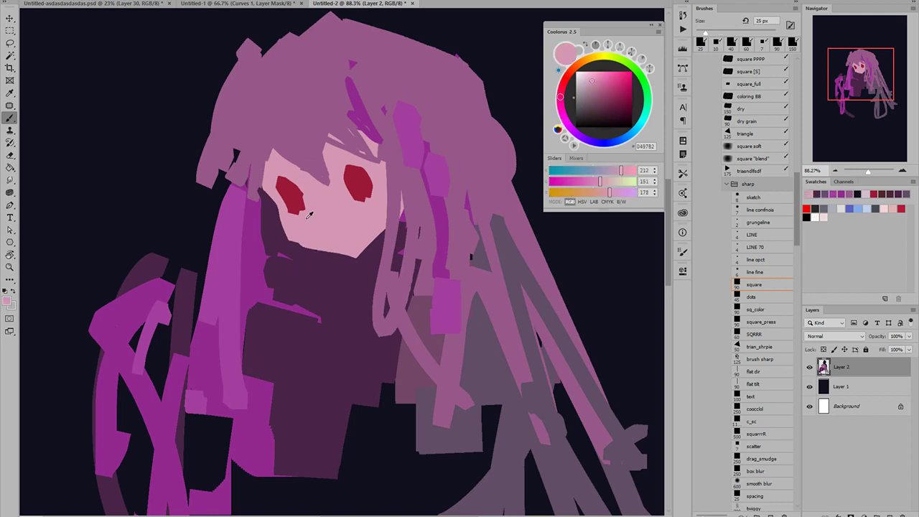
left_click(582, 76)
key("bracketleft")
key("bracketleft")
key("bracketleft")
key("bracketleft")
key("bracketleft")
mouse_move(281, 190)
left_mouse_down()
mouse_move(292, 211)
mouse_move(278, 191)
left_mouse_up()
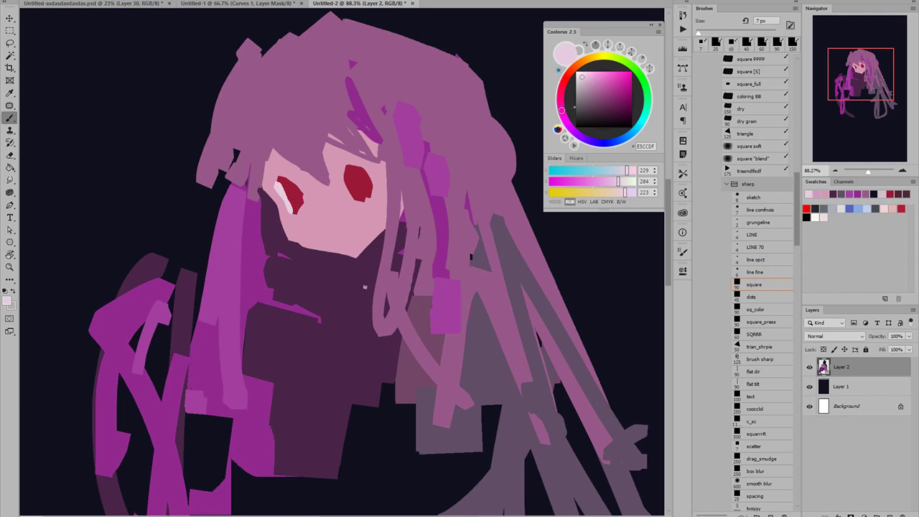
left_click_drag(336, 169, 342, 176)
left_click_drag(347, 176, 354, 200)
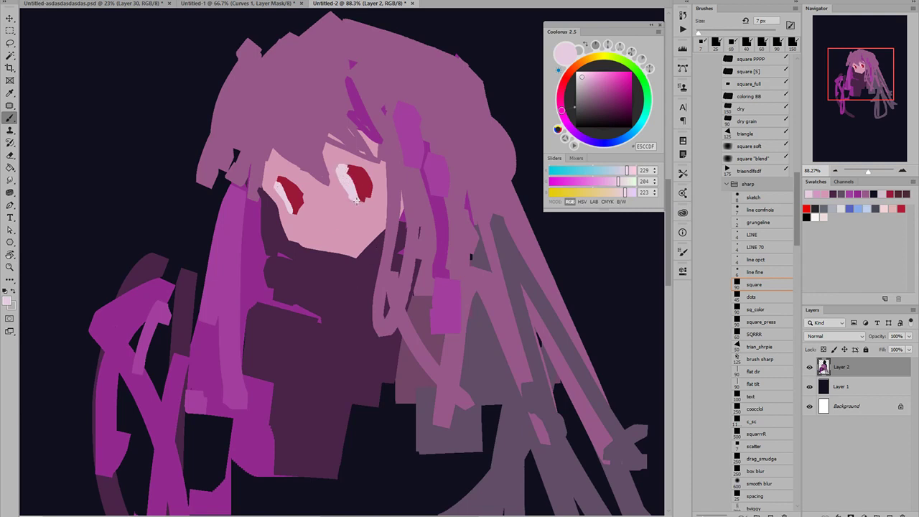
- Draw the upper eyelashes of both eyes in dark brown-purple (#362531)
left_click(593, 117)
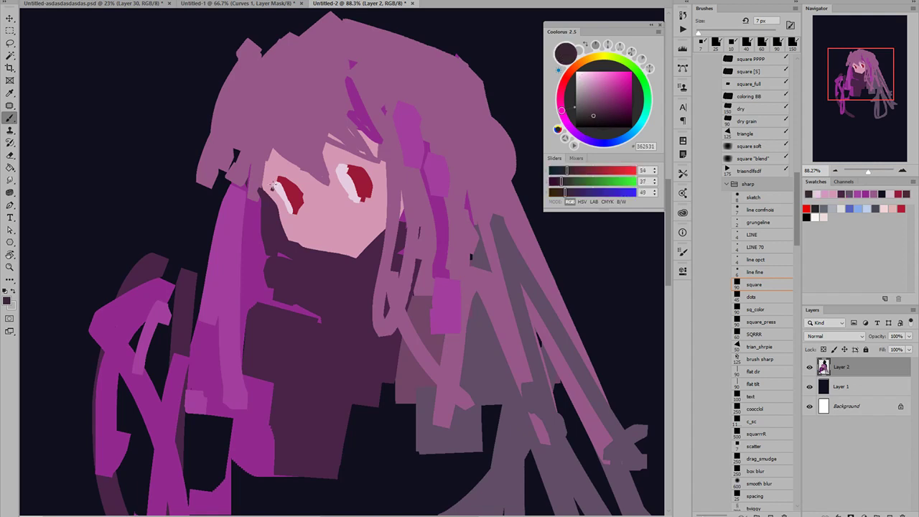
mouse_move(273, 186)
left_mouse_down()
mouse_move(293, 181)
mouse_move(273, 181)
left_mouse_up()
left_click_drag(337, 175, 361, 168)
- Check the whole figure zoomed out by flipping the canvas view horizontally and back
scroll(382, 203, "down", 5)
scroll(386, 196, "up", 1)
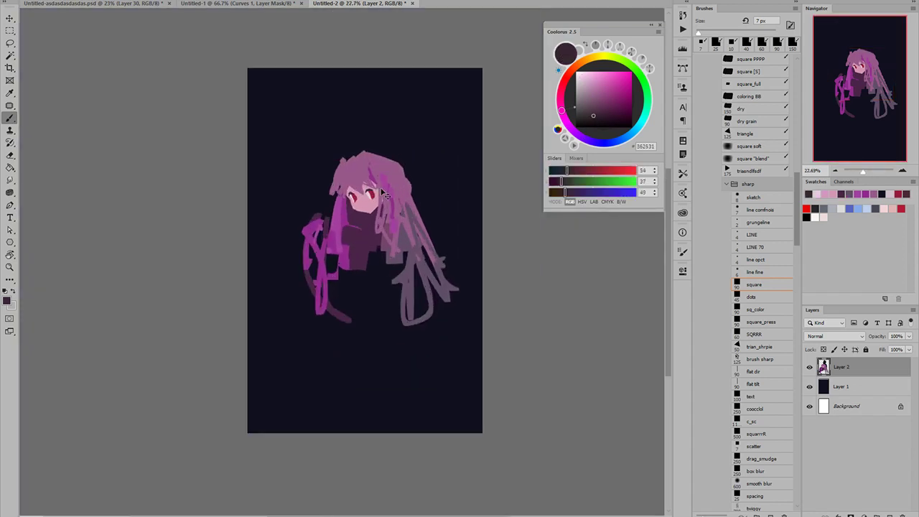
key("ctrl+h")
key("ctrl+h")
key("ctrl+h")
key("ctrl+h")
key("ctrl+h")
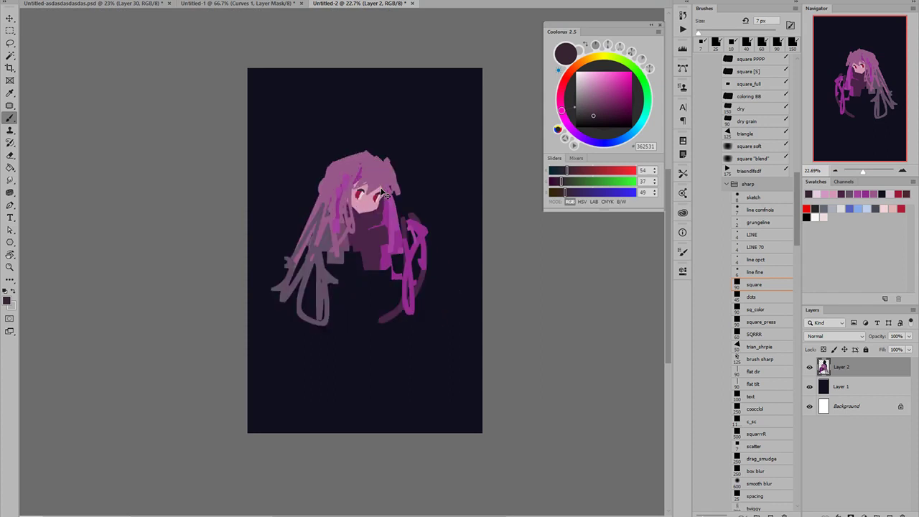
key("h")
scroll(385, 186, "up", 5)
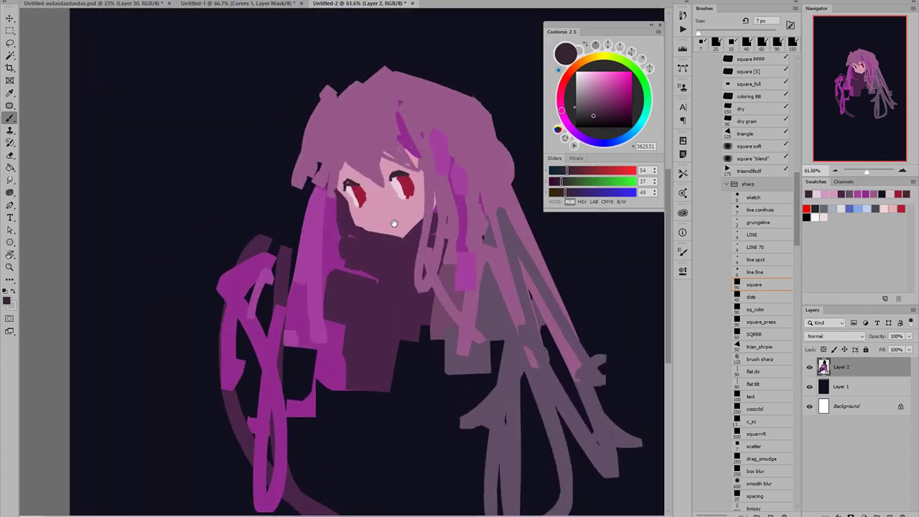
- Thicken the upper lashes and extend their outer corners with dark wine red (#501631)
mouse_move(325, 165)
left_mouse_down()
mouse_move(329, 176)
mouse_move(343, 165)
left_mouse_up()
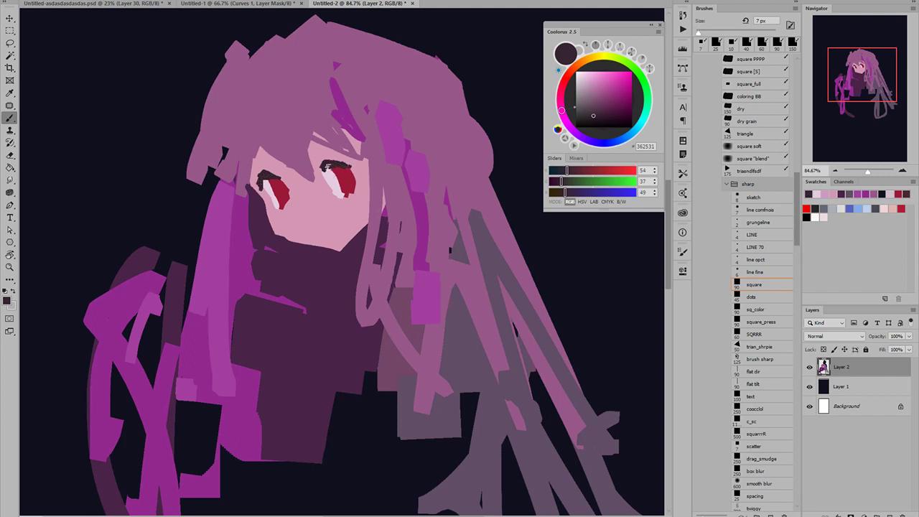
left_click(561, 98)
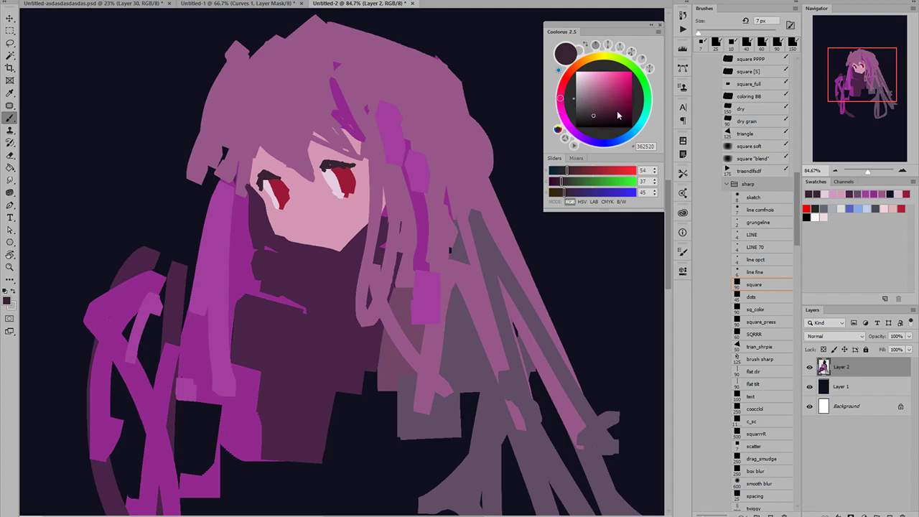
left_click(617, 110)
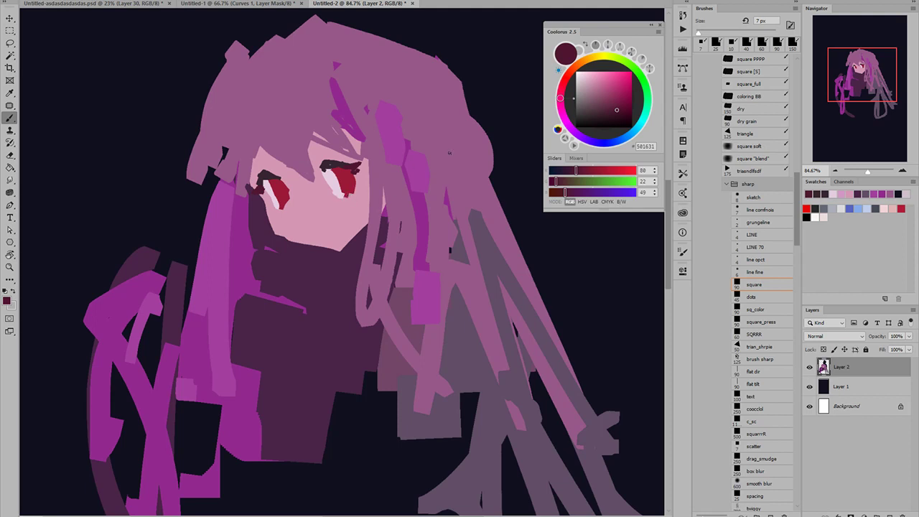
- Shade the lower edges of both eyes in deep purple (#7A197D) and trim the shapes with the skin tone (#D497B2)
left_click(570, 125)
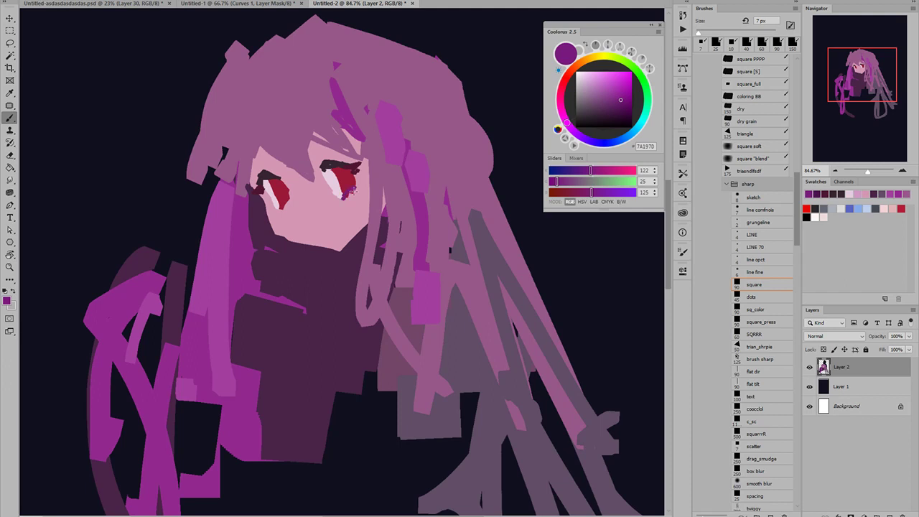
left_click(285, 208, "alt")
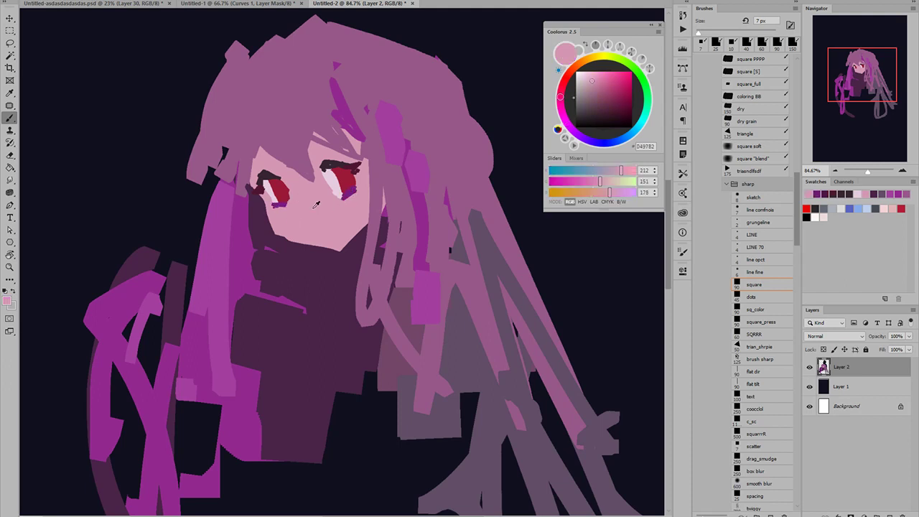
left_click_drag(337, 208, 342, 228)
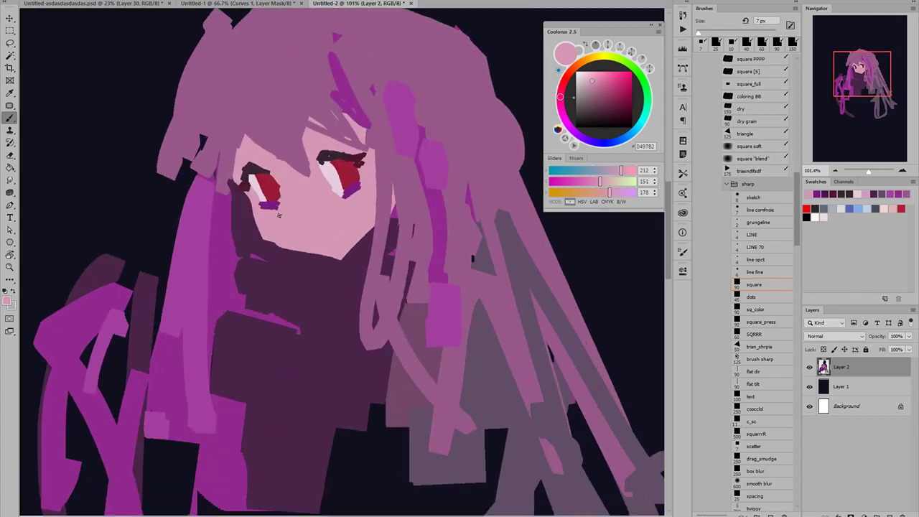
left_click_drag(280, 205, 274, 210)
key("x")
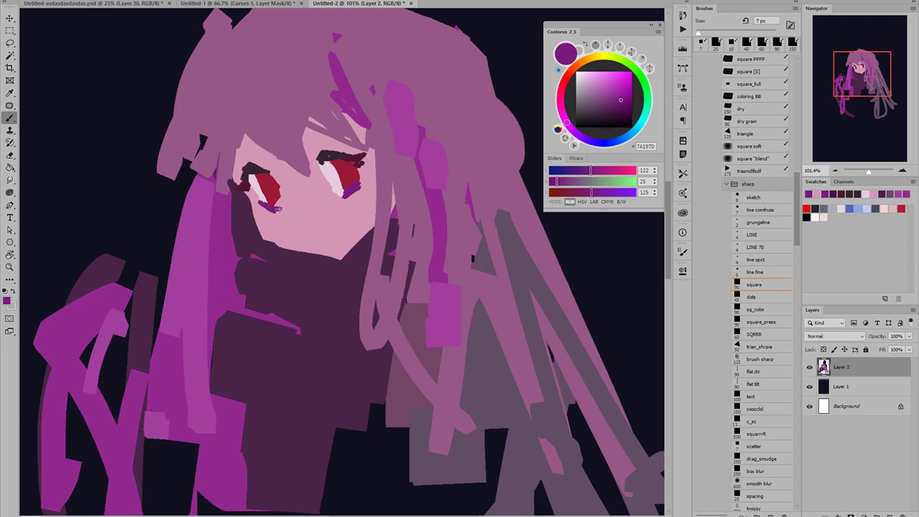
left_click(281, 195, "alt")
left_click(283, 213, "alt")
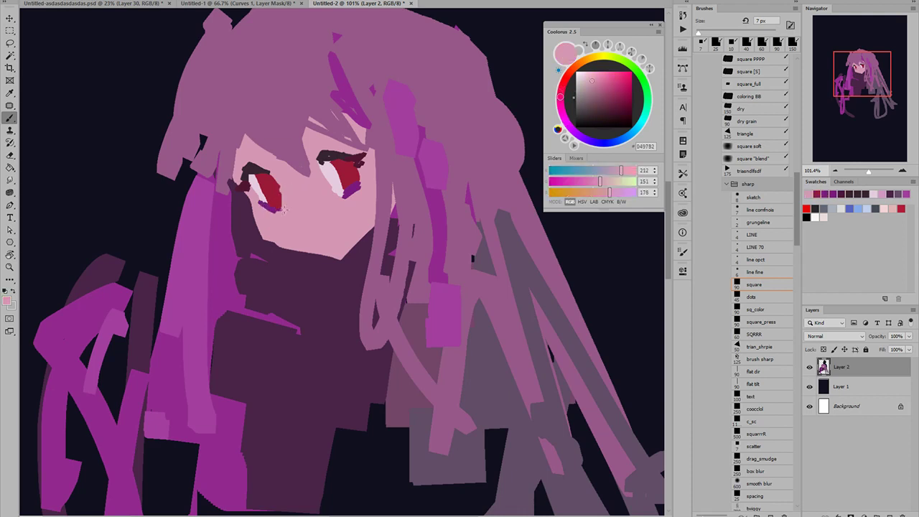
left_click(277, 188, "alt")
left_click(274, 219, "alt")
left_click(595, 101)
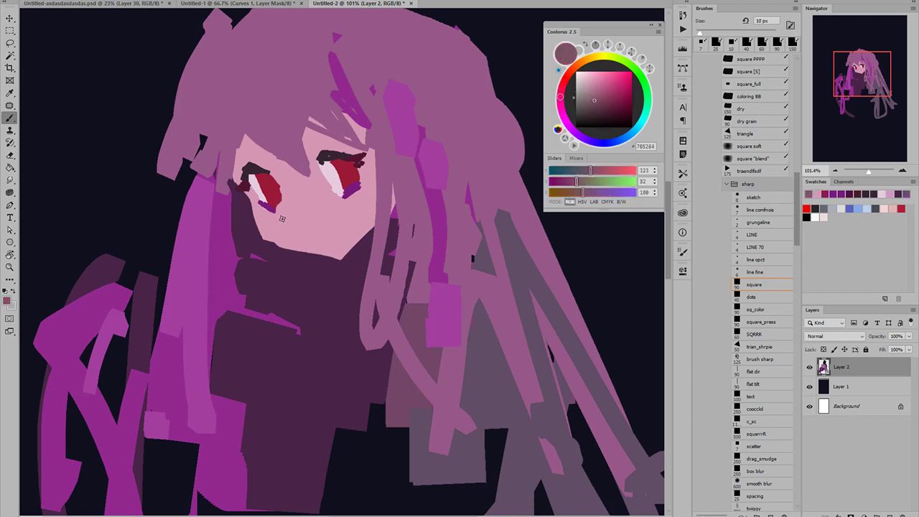
key("bracketright")
key("bracketright")
key("bracketright")
left_click(283, 220)
key("ctrl+z")
left_click(302, 205, "alt")
left_click(592, 89)
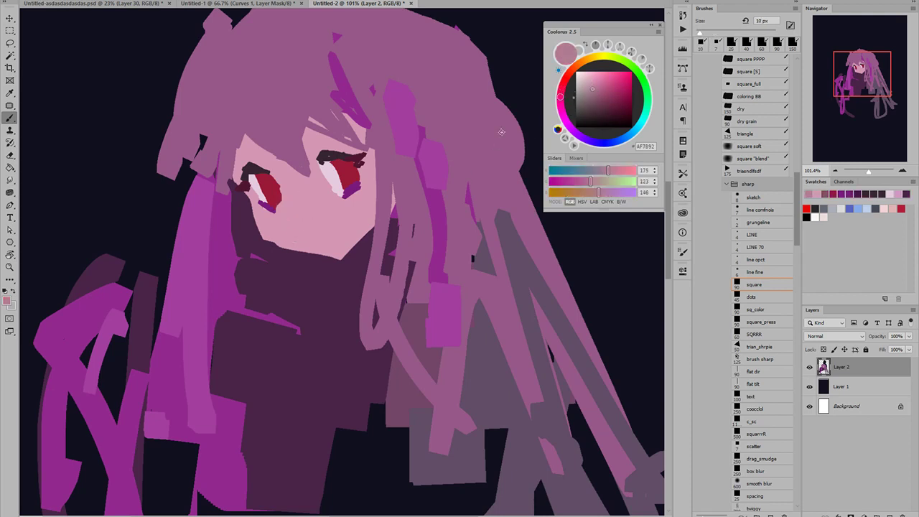
key("bracketright")
key("bracketright")
key("bracketright")
left_click(288, 217)
key("ctrl+z")
- Block in the nose on the face with a deeper pink (#D279A0)
left_click(599, 81)
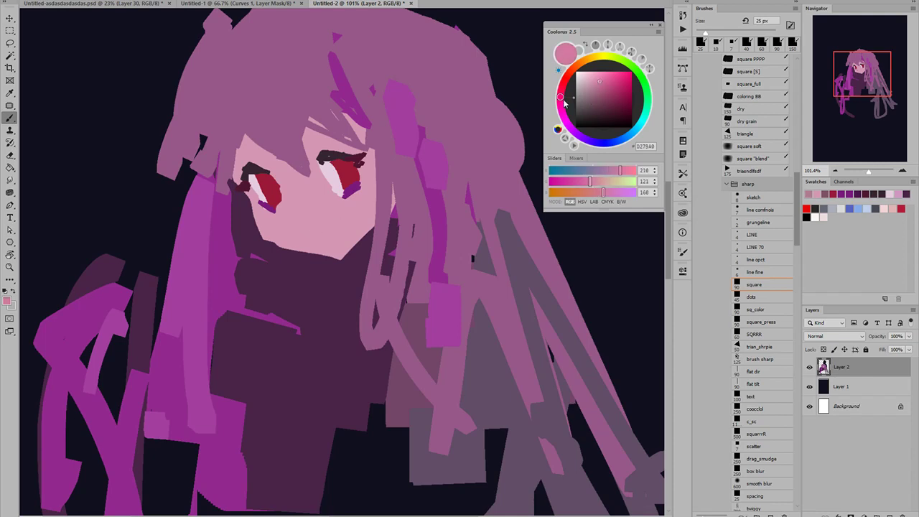
key("bracketleft")
key("bracketleft")
key("bracketleft")
left_click_drag(280, 216, 296, 210)
key("ctrl+z")
key("bracketright")
key("bracketright")
key("bracketright")
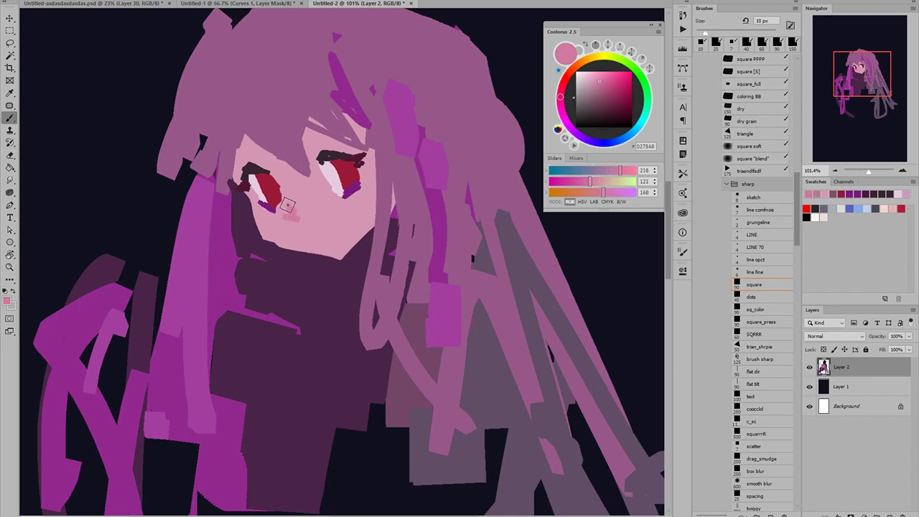
left_click(290, 207)
scroll(320, 227, "down", 7)
scroll(315, 158, "up", 5)
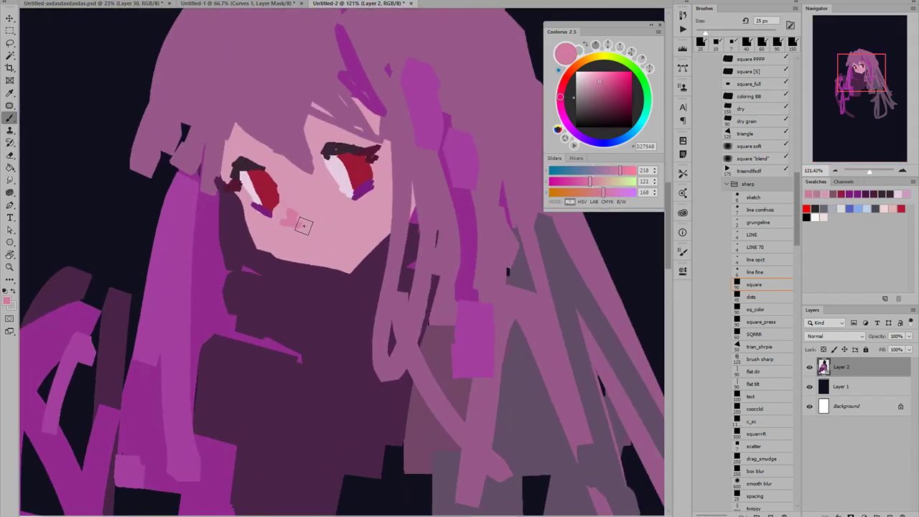
- Add blush patches to both cheeks in warm pink (#D58BAD) with a 25 px brush
key("bracketleft")
key("bracketleft")
key("bracketleft")
left_click(363, 209, "alt")
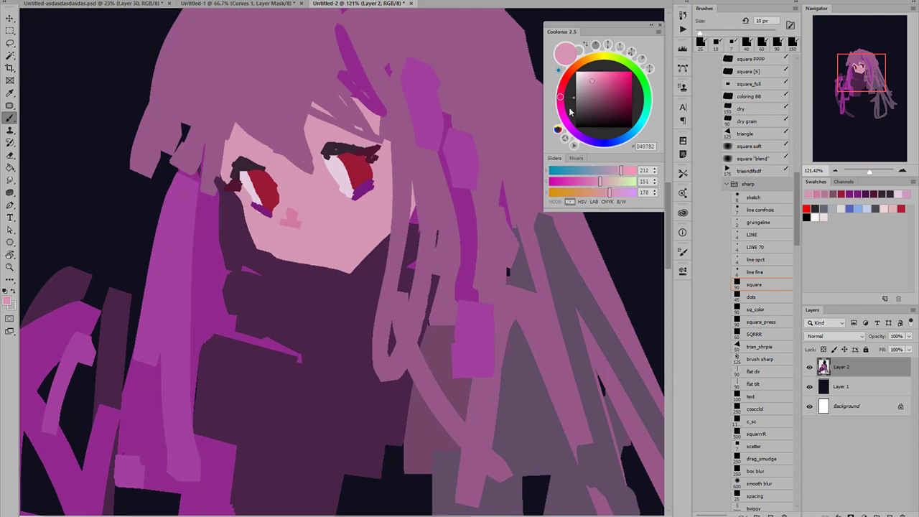
left_click(561, 92)
left_click(596, 84)
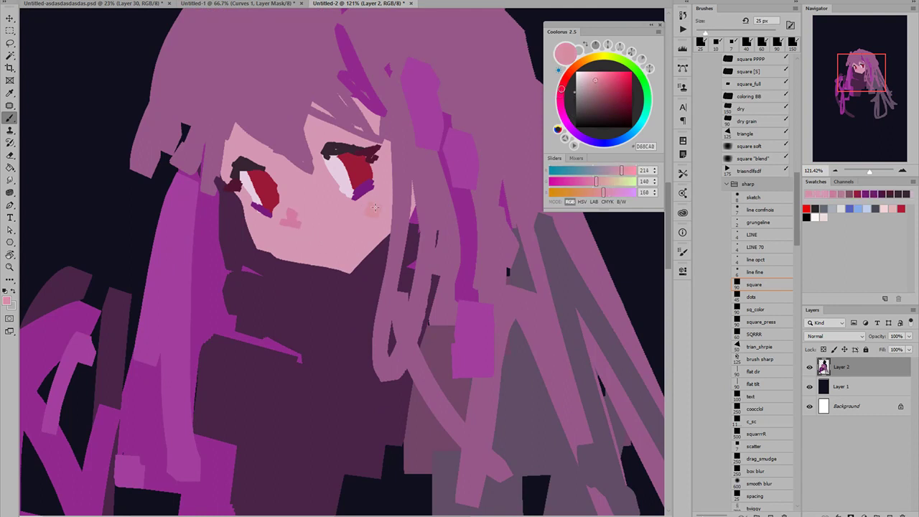
key("bracketright")
key("bracketright")
key("bracketright")
left_click(562, 99)
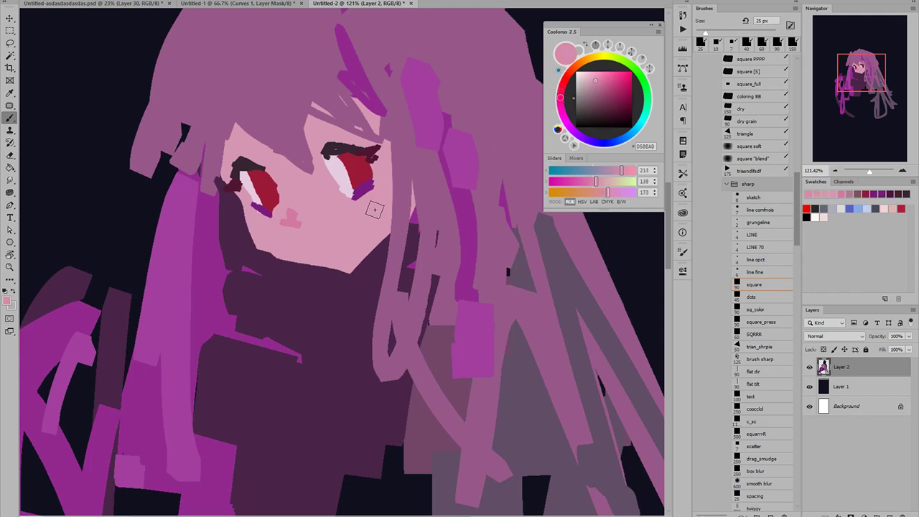
left_click_drag(375, 207, 373, 227)
mouse_move(258, 234)
left_mouse_down()
mouse_move(282, 251)
mouse_move(340, 229)
left_mouse_up()
- Try a slanted mouth outline below the nose in dark wine (#5F2740) with a 4 px brush
left_click(597, 110)
key("bracketleft")
key("bracketleft")
key("bracketleft")
key("bracketleft")
key("bracketleft")
key("bracketleft")
key("ctrl+z")
left_click(609, 106)
mouse_move(340, 229)
left_mouse_down()
mouse_move(313, 247)
mouse_move(337, 230)
left_mouse_up()
key("bracketleft")
key("bracketleft")
key("bracketleft")
key("ctrl+z")
mouse_move(307, 248)
left_mouse_down()
mouse_move(336, 235)
mouse_move(304, 241)
left_mouse_up()
key("ctrl+z")
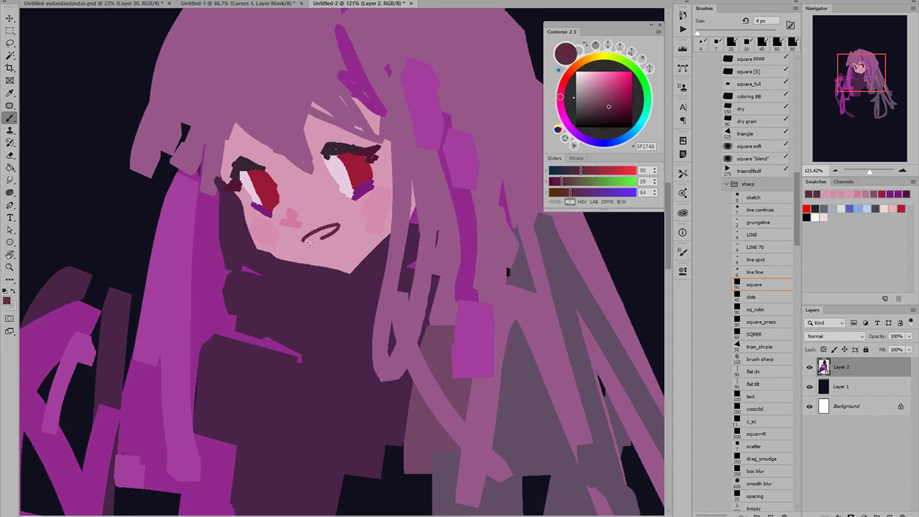
scroll(342, 245, "down", 7)
scroll(334, 243, "up", 6)
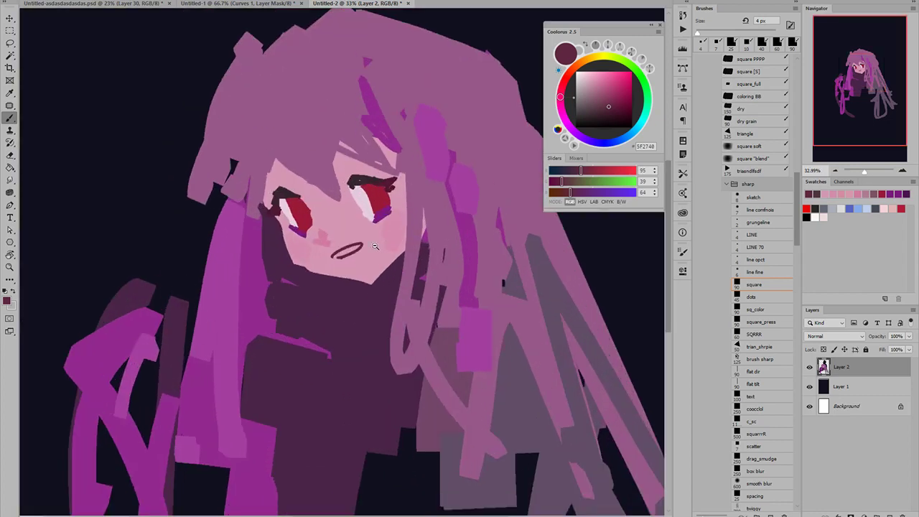
- Undo the mouth outline and try other slanted mouth shapes in the same place
key("ctrl+z")
left_click_drag(332, 252, 366, 244)
mouse_move(334, 254)
left_mouse_down()
mouse_move(364, 247)
mouse_move(342, 251)
mouse_move(344, 261)
mouse_move(361, 251)
left_mouse_up()
key("ctrl+z")
key("ctrl+z")
key("ctrl+z")
key("ctrl+z")
scroll(352, 260, "up", 1)
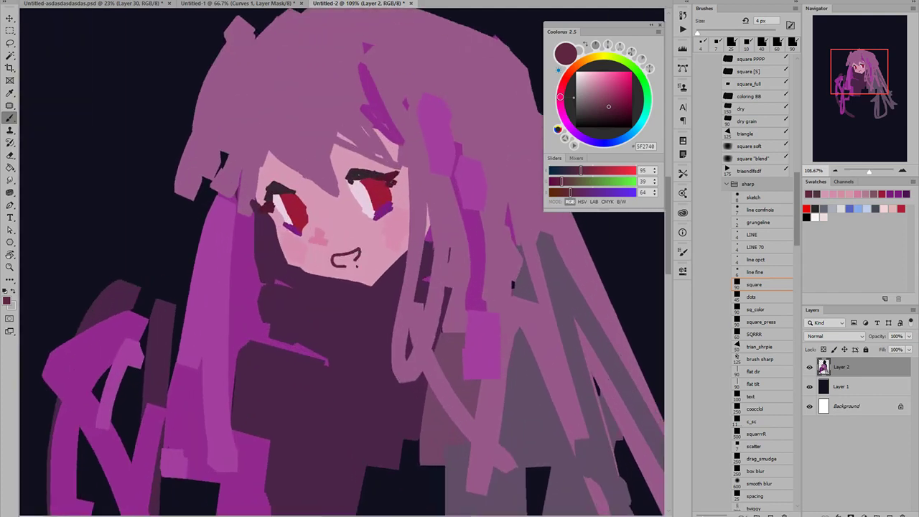
- Draw a small open mouth in dark wine below the nose and flip the canvas horizontally to check the face
left_click_drag(330, 256, 361, 246)
left_click_drag(361, 246, 350, 263)
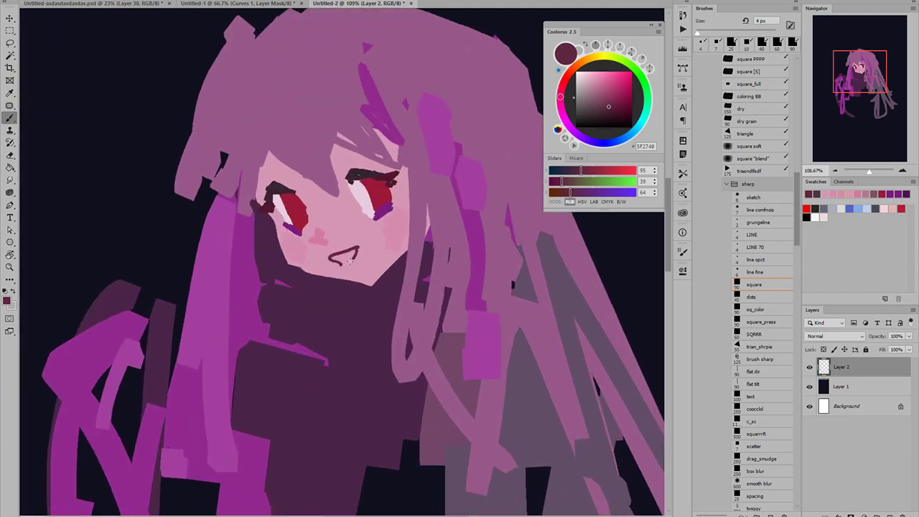
scroll(359, 277, "down", 5)
key("ctrl+shift+h")
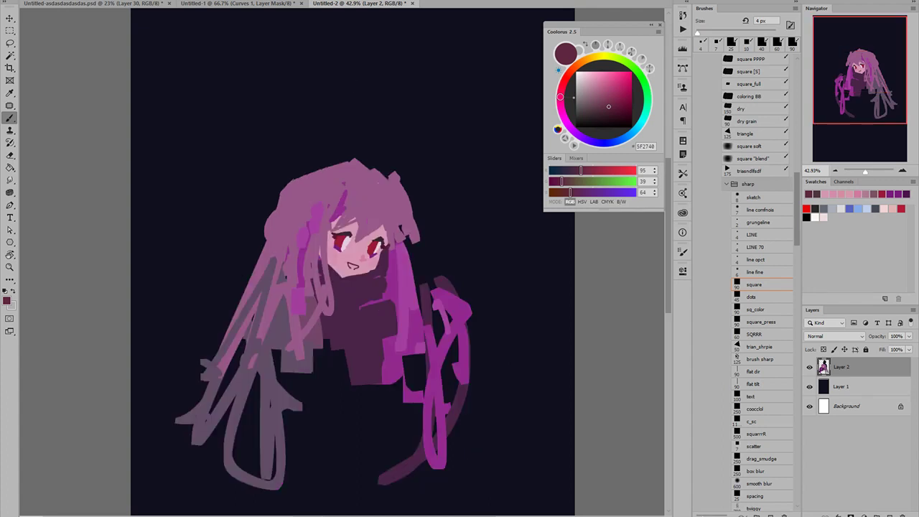
scroll(374, 309, "up", 6)
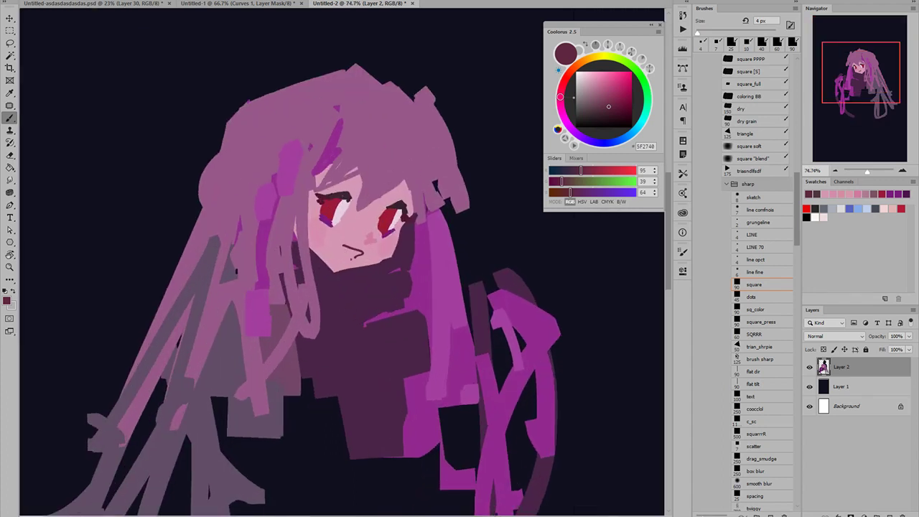
scroll(352, 267, "up", 4)
key("ctrl+[")
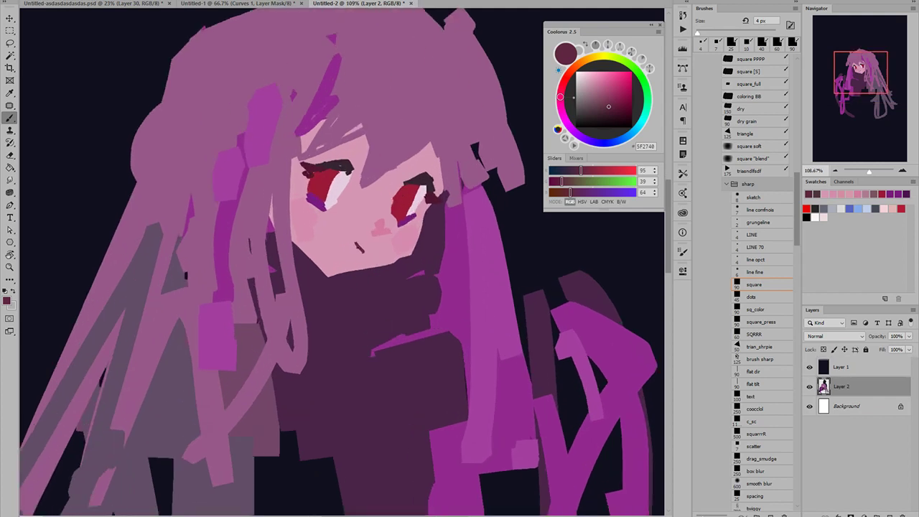
key("]")
key("]")
key("]")
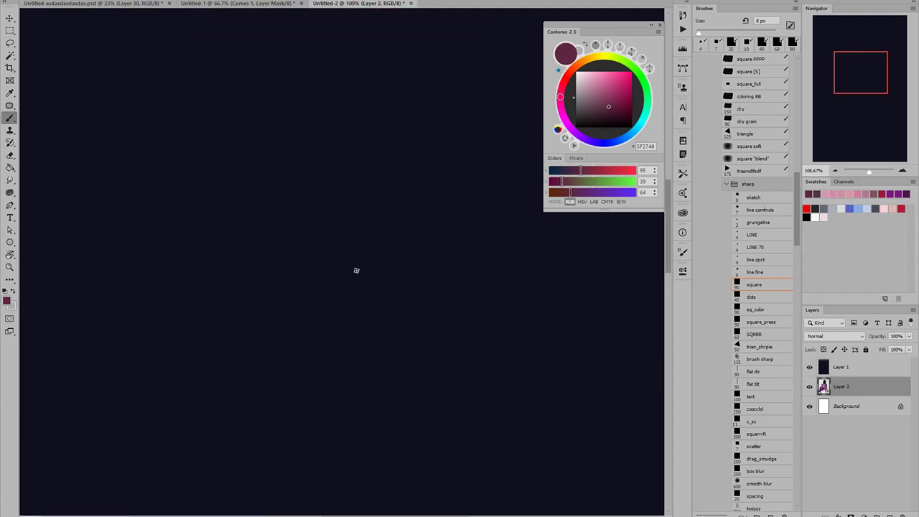
key("ctrl+bracketright")
- Replace the mouth with a single downturned curve in dark wine (#5F2740) using a 4 px brush
left_click_drag(345, 246, 367, 253)
key("ctrl+z")
key("[")
key("[")
key("[")
key("ctrl+z")
key("bracketleft")
key("bracketleft")
key("bracketleft")
key("bracketleft")
key("ctrl+z")
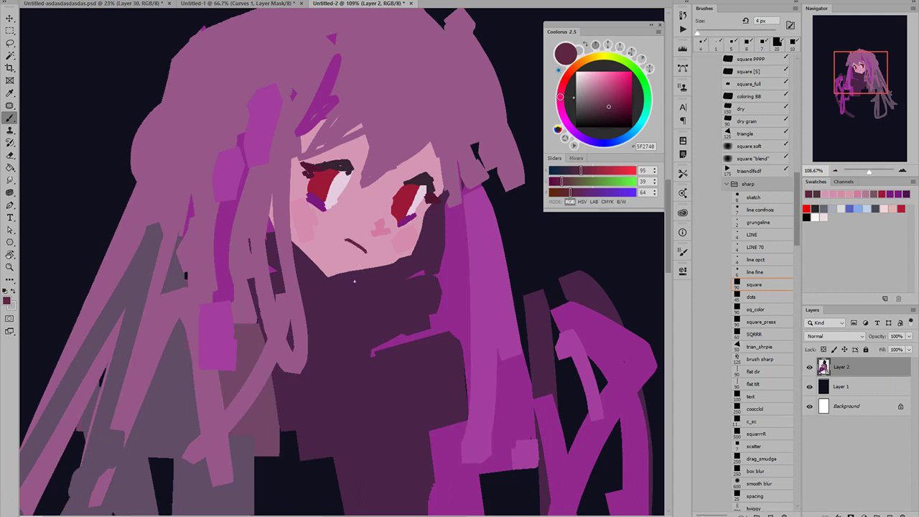
- Clean up the chin and jaw edge with the skin tone (#D497B2) and the collar's dark purple (#492448)
left_click(357, 262, "alt")
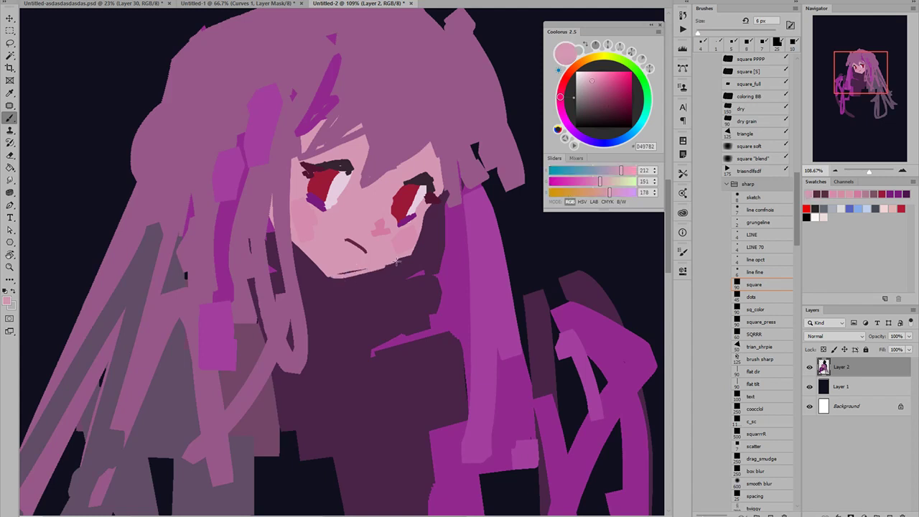
key("bracketright")
key("bracketright")
key("bracketright")
key("bracketright")
key("bracketright")
key("bracketright")
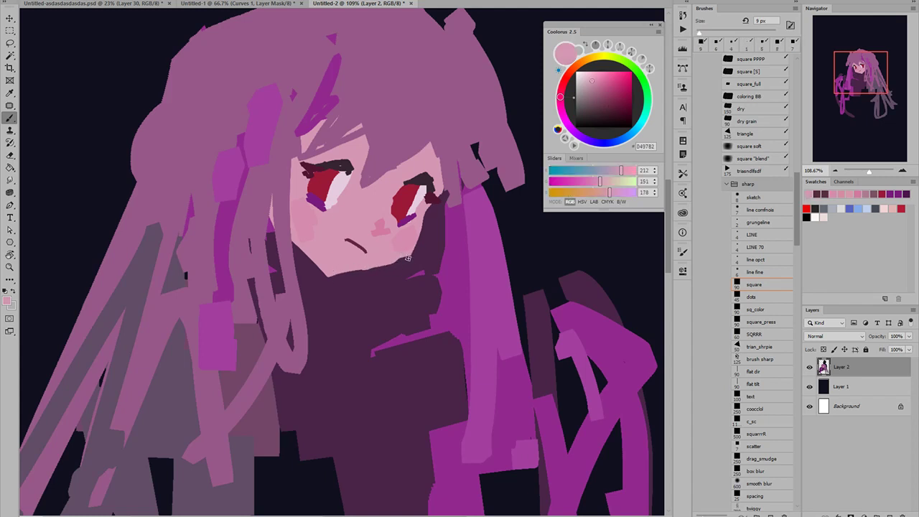
left_click(409, 255, "alt")
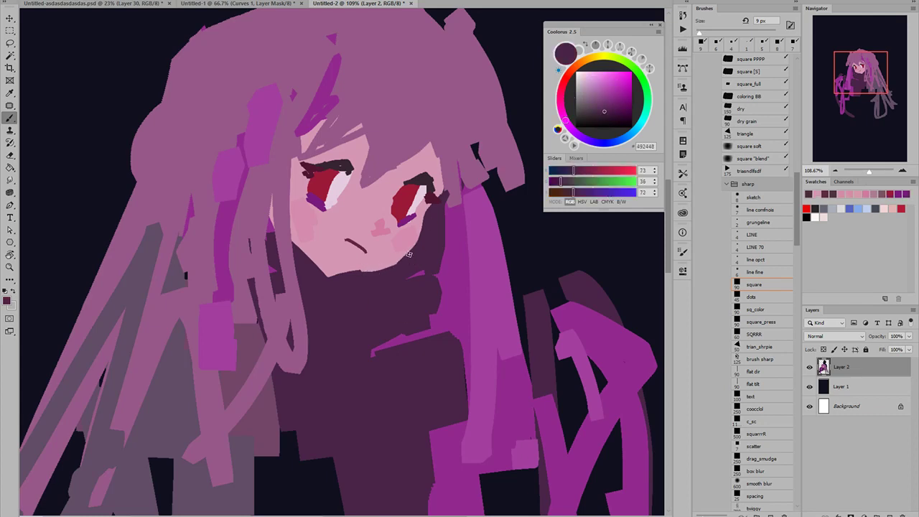
mouse_move(367, 273)
left_mouse_down()
mouse_move(414, 259)
mouse_move(332, 278)
mouse_move(369, 310)
mouse_move(402, 265)
left_mouse_up()
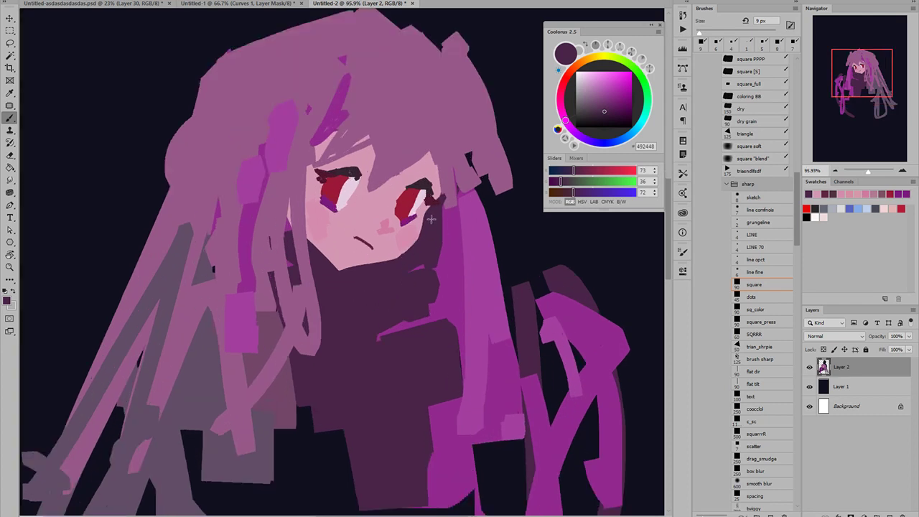
left_click(342, 253, "alt")
key("bracketright")
key("bracketright")
left_click_drag(310, 243, 335, 267)
key("ctrl+z")
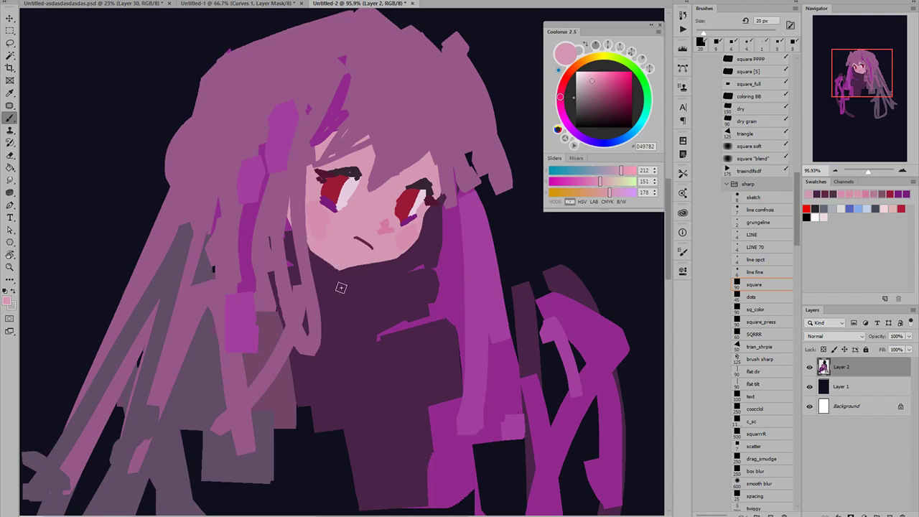
- Shade the outer cheek edge down to the chin in muted lavender (#8974A6) with a 9 px brush
left_click(340, 287, "alt")
left_click(323, 266, "alt")
left_click_drag(564, 119, 585, 139)
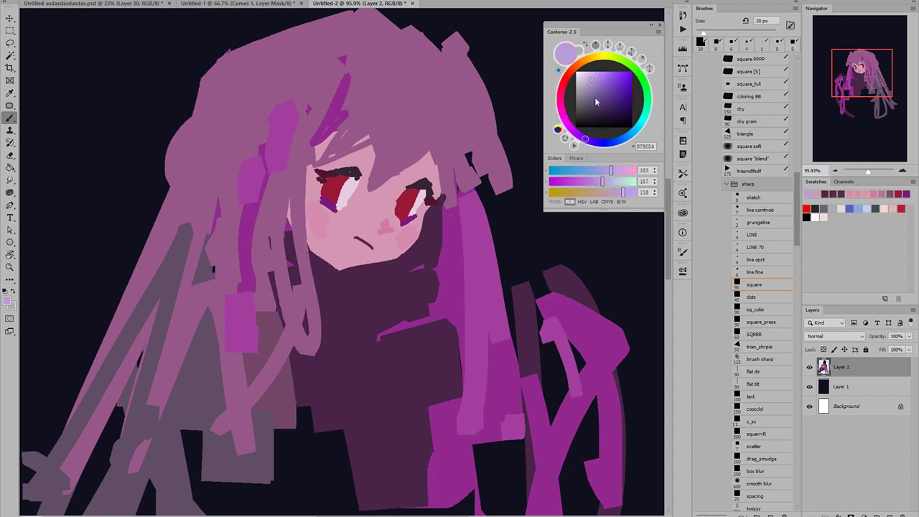
left_click(593, 91)
key("bracketleft")
key("bracketleft")
left_click_drag(308, 190, 321, 259)
left_click_drag(323, 257, 332, 258)
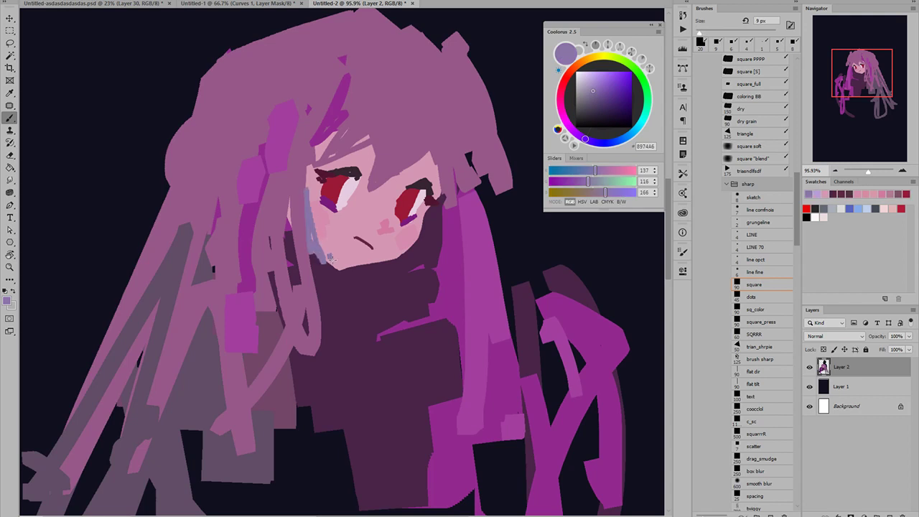
- Add muted lavender (#8974A6) shading at the temple and on the forehead under the bangs
key("bracketright")
key("bracketright")
left_click_drag(431, 159, 438, 194)
left_click_drag(430, 155, 428, 171)
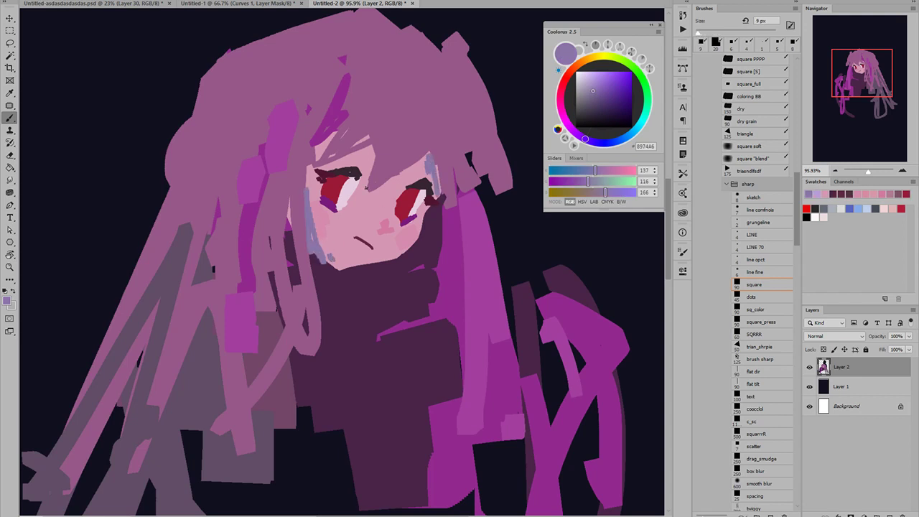
left_click_drag(367, 188, 371, 147)
left_click_drag(377, 234, 386, 227)
left_click_drag(396, 250, 309, 249)
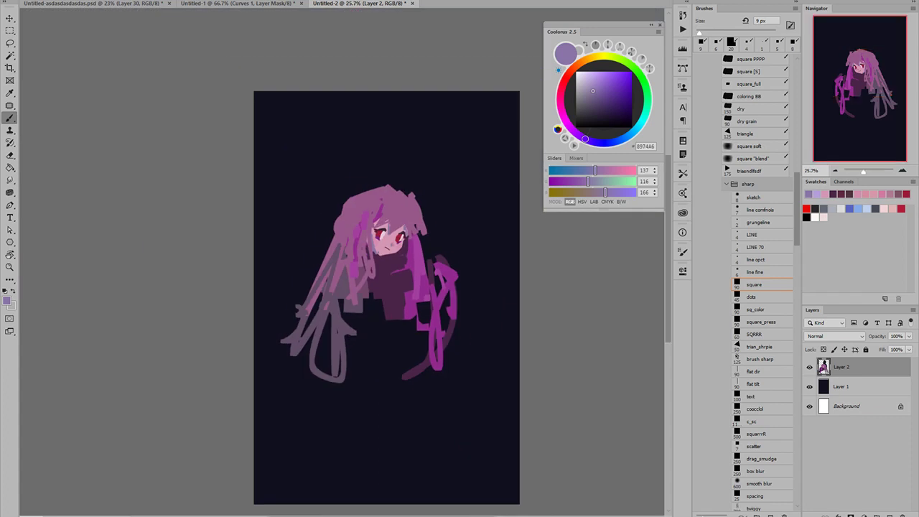
- Paint the nose in a lighter lavender with a 20 px brush and touch up the forehead shading under the bangs
scroll(393, 254, "up", 5)
key("bracketright")
key("bracketright")
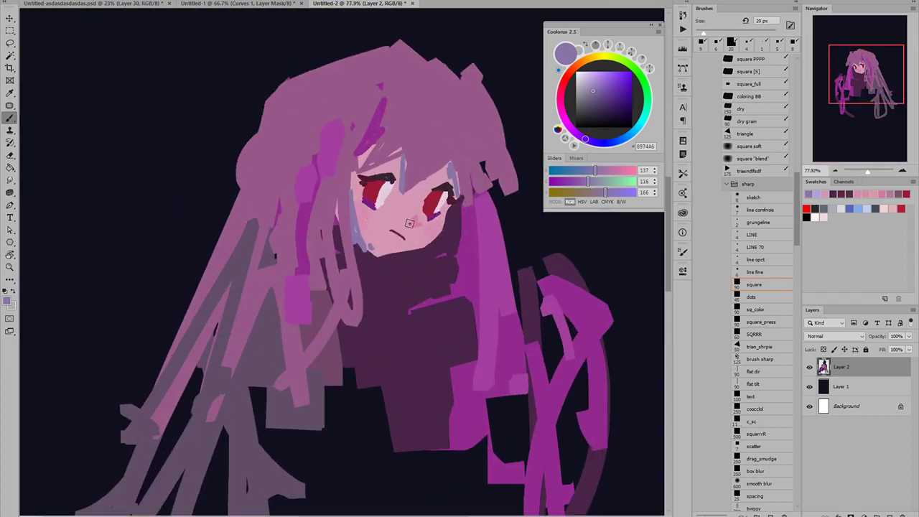
left_click(592, 84)
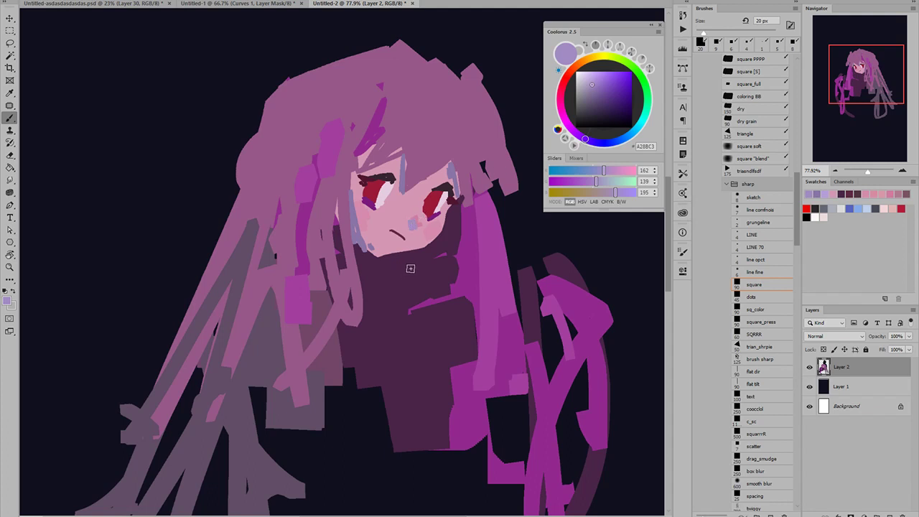
left_click(578, 134)
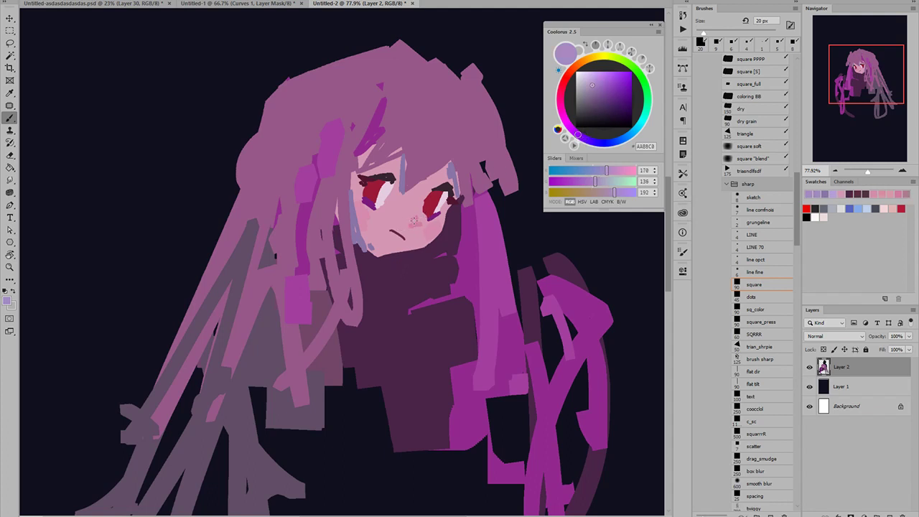
left_click_drag(401, 160, 400, 191)
- Refine the lavender shadow along the lower cheek and chin with sampled lavender and skin tones
left_click(370, 250, "alt")
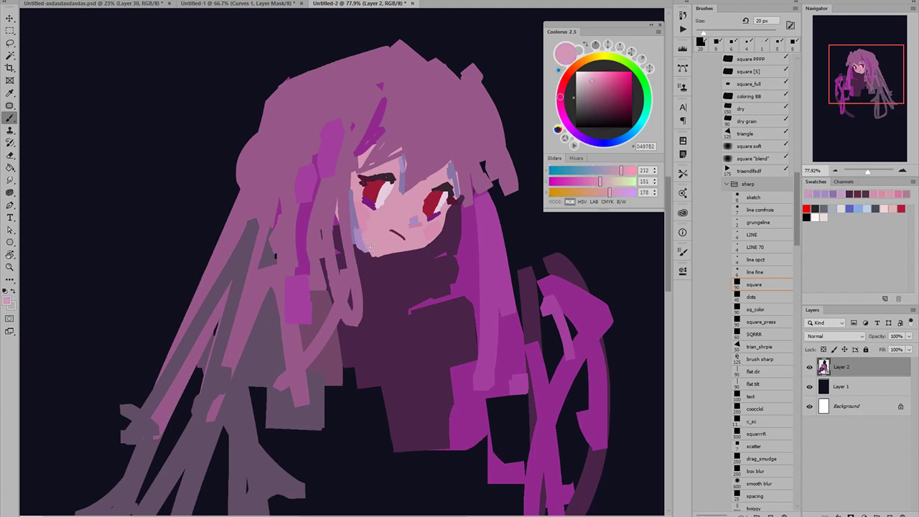
left_click(365, 241, "alt")
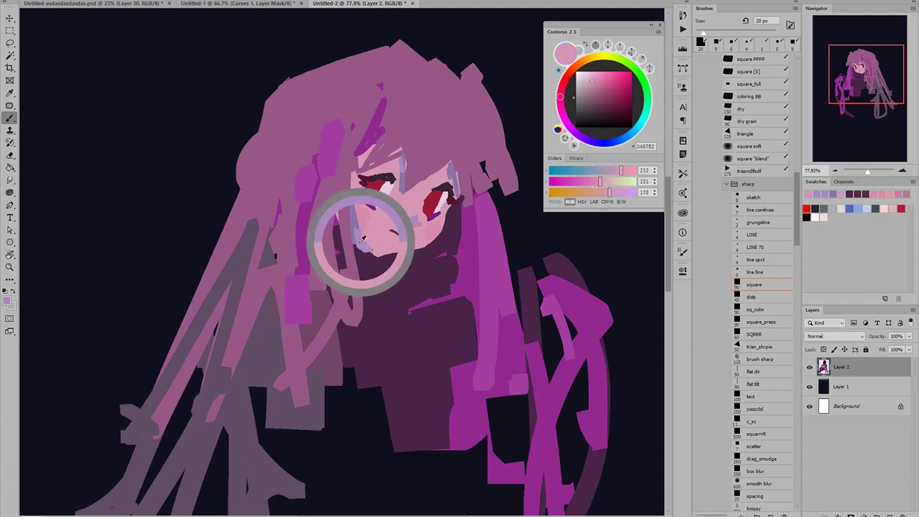
left_click(377, 244, "alt")
left_click_drag(374, 245, 371, 252)
mouse_move(377, 244)
left_mouse_down()
mouse_move(314, 224)
mouse_move(380, 241)
mouse_move(361, 243)
left_mouse_up()
key("bracketright")
key("bracketright")
left_click(352, 206, "alt")
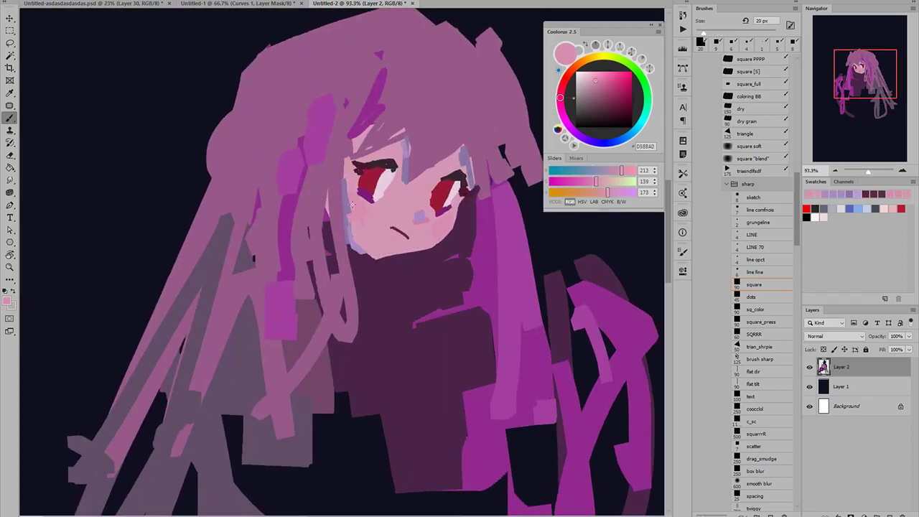
- Add muted purple (#7E4E8A) accents along the bangs, the temples and the hair edge beside the collar
left_click(408, 155, "alt")
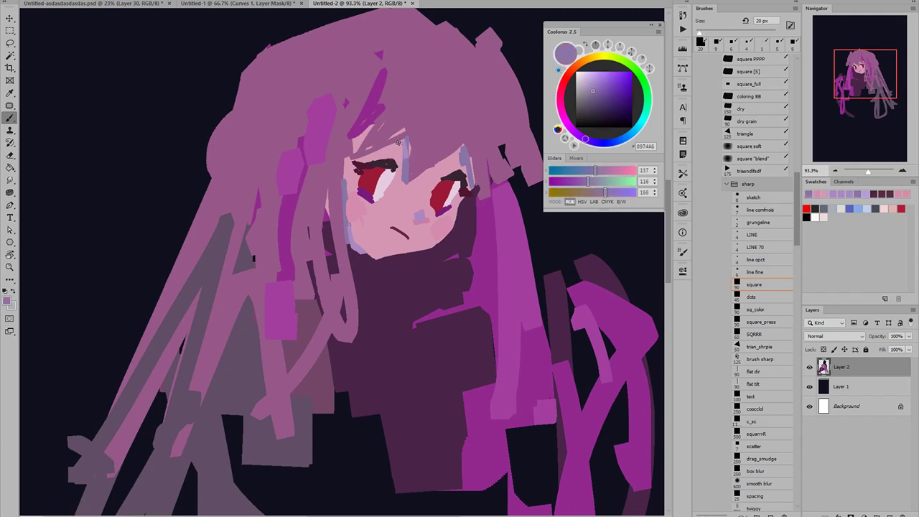
key("bracketleft")
key("bracketleft")
left_click_drag(573, 106, 555, 128)
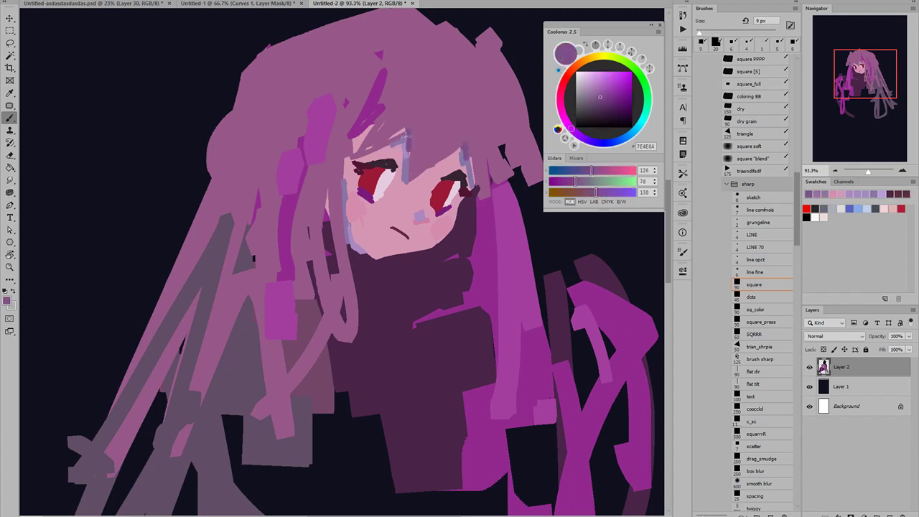
left_click_drag(357, 153, 369, 131)
left_click(344, 165)
mouse_move(470, 186)
left_mouse_down()
mouse_move(472, 224)
mouse_move(484, 218)
mouse_move(463, 270)
left_mouse_up()
left_click(467, 280)
key("bracketright")
key("bracketright")
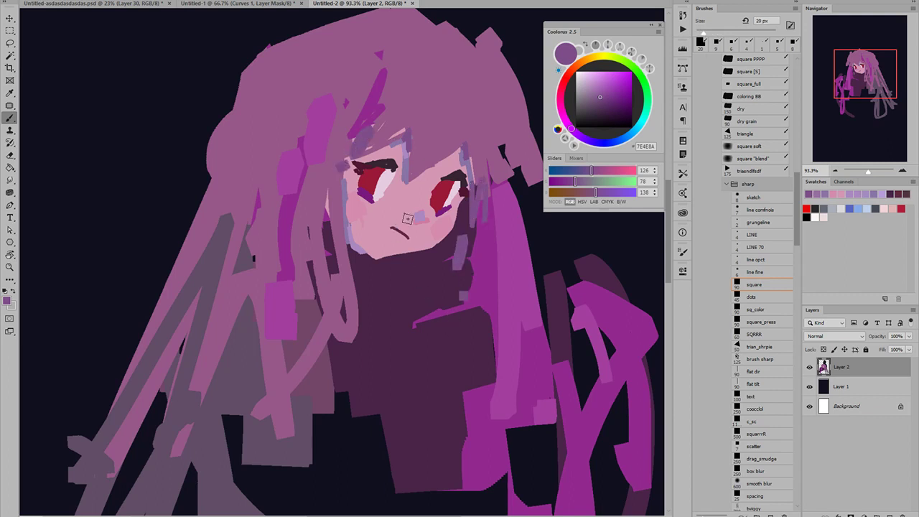
left_click_drag(421, 244, 444, 227)
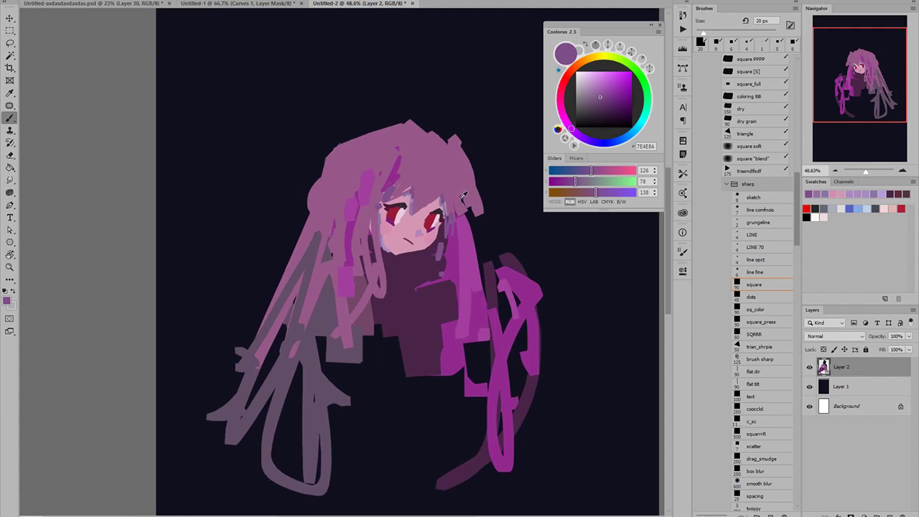
- Paint broad magenta-purple (#A23F9E) strokes over the bangs and the side of the crown
left_click(469, 236, "alt")
key("bracketright")
key("bracketright")
key("bracketright")
mouse_move(454, 152)
left_mouse_down()
mouse_move(467, 197)
mouse_move(425, 195)
left_mouse_up()
left_click(419, 161)
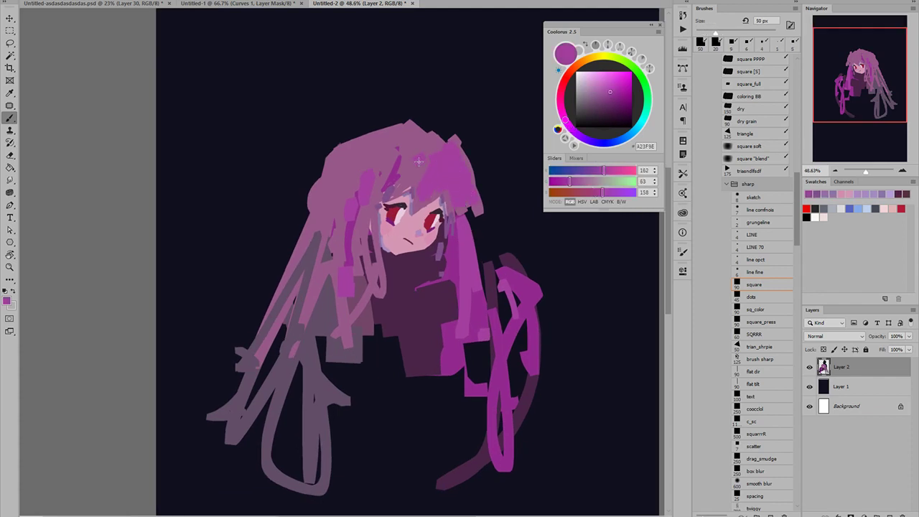
- Paint brighter magenta-pink (#B148A0) strokes over the bangs and crown
left_click(609, 88)
mouse_move(458, 191)
left_mouse_down()
mouse_move(459, 153)
mouse_move(449, 153)
mouse_move(437, 180)
left_mouse_up()
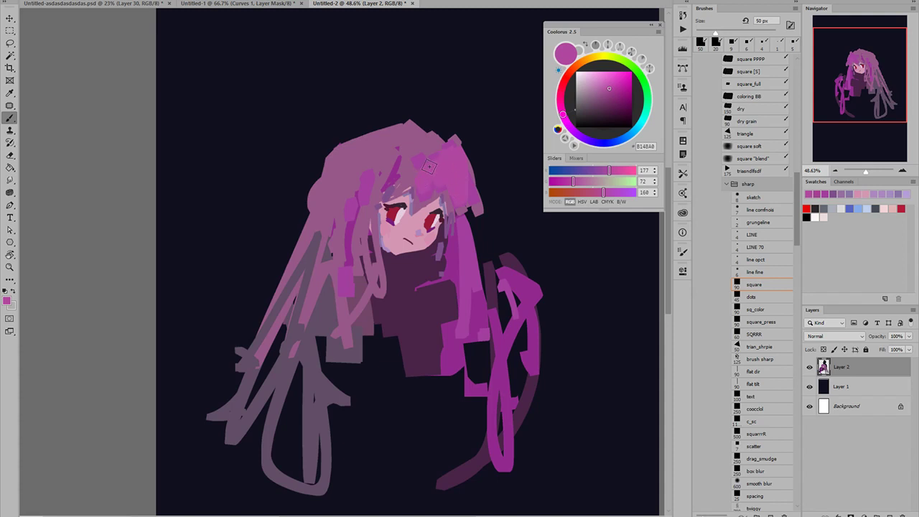
left_click_drag(431, 145, 396, 179)
- Refine the hair edge beside the bangs with the dark background colour and add thin magenta (#B148A0) flyaway strands with a 20 px brush
key("bracketright")
key("bracketright")
key("bracketright")
key("bracketleft")
key("bracketleft")
left_click(496, 195, "alt")
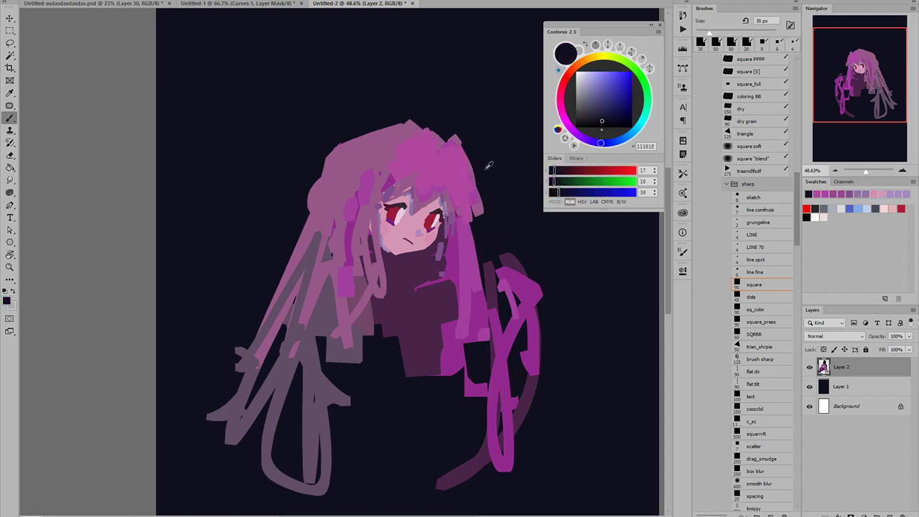
left_click(471, 178, "alt")
key("bracketleft")
key("bracketleft")
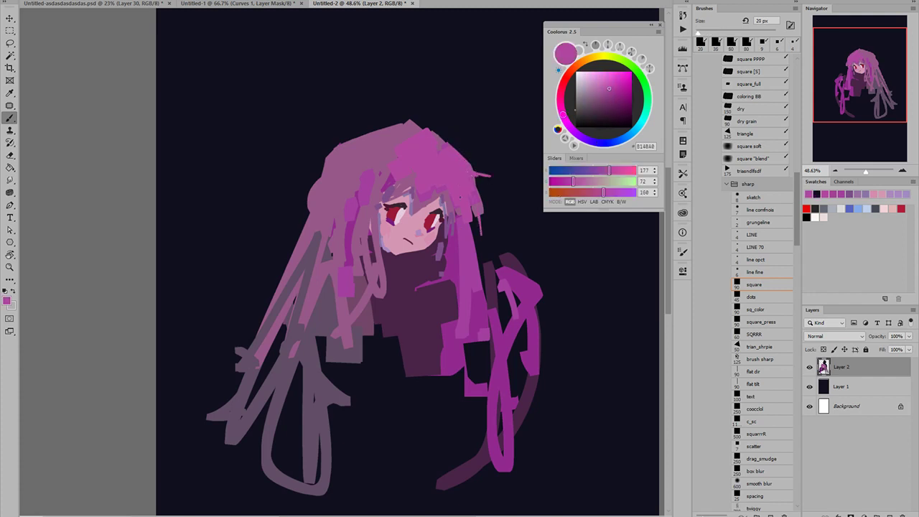
- Sketch the jagged tips of the bangs and the strands beside the face with 3 px dark purple (#3A1849) lines
key("bracketleft")
key("bracketleft")
key("bracketleft")
key("bracketleft")
key("bracketleft")
key("bracketright")
key("bracketright")
key("bracketright")
scroll(435, 202, "up", 4)
left_click(575, 132)
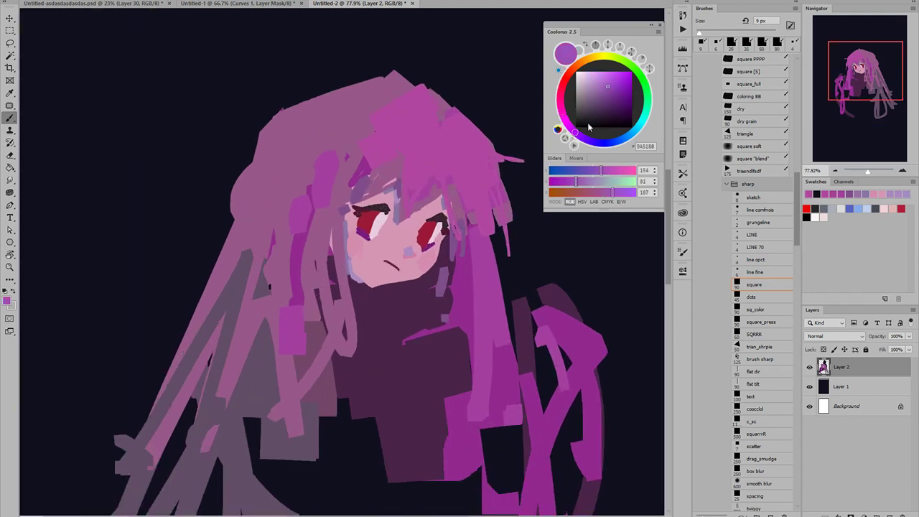
left_click(613, 112)
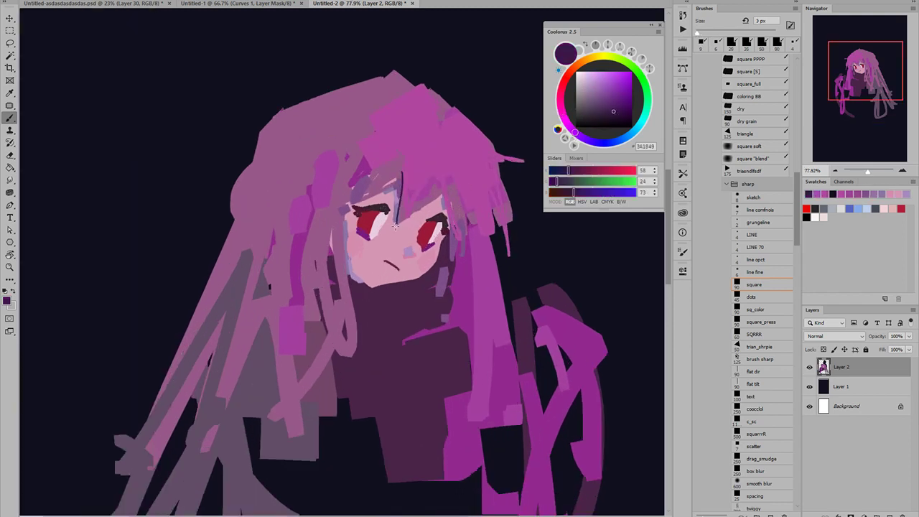
key("ctrl+z")
left_click_drag(396, 224, 433, 177)
mouse_move(397, 218)
left_mouse_down()
mouse_move(402, 163)
mouse_move(401, 179)
mouse_move(339, 203)
mouse_move(377, 163)
left_mouse_up()
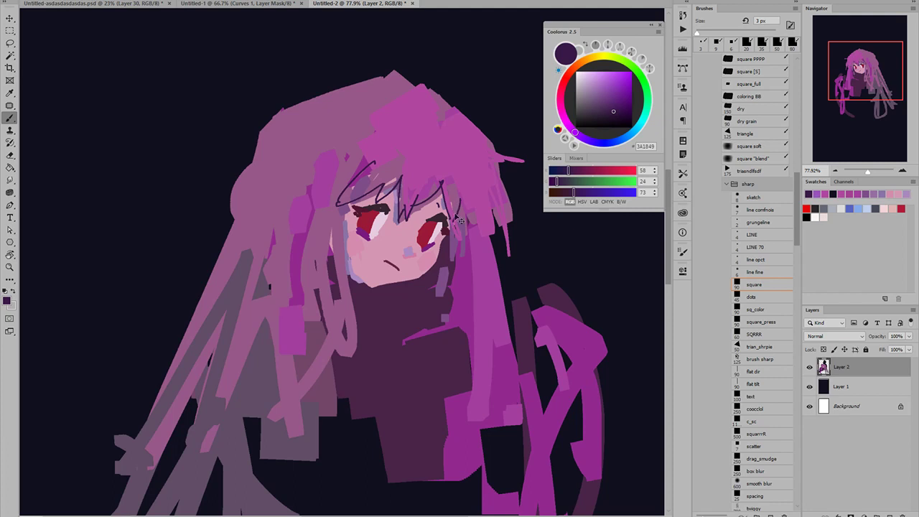
mouse_move(462, 221)
left_mouse_down()
mouse_move(468, 209)
mouse_move(473, 291)
mouse_move(491, 236)
left_mouse_up()
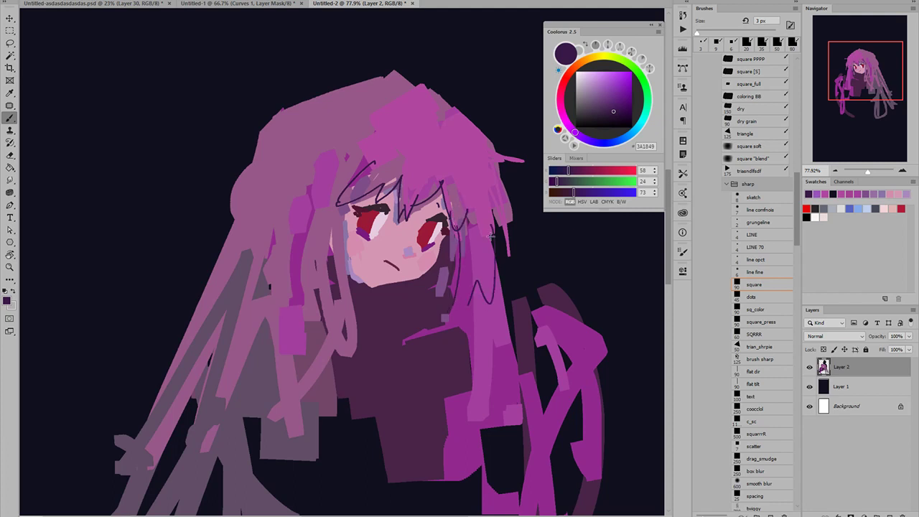
- Shade the hair strands beside the eye nearest the raised arm with muted purple (#653A72)
left_click(461, 286, "alt")
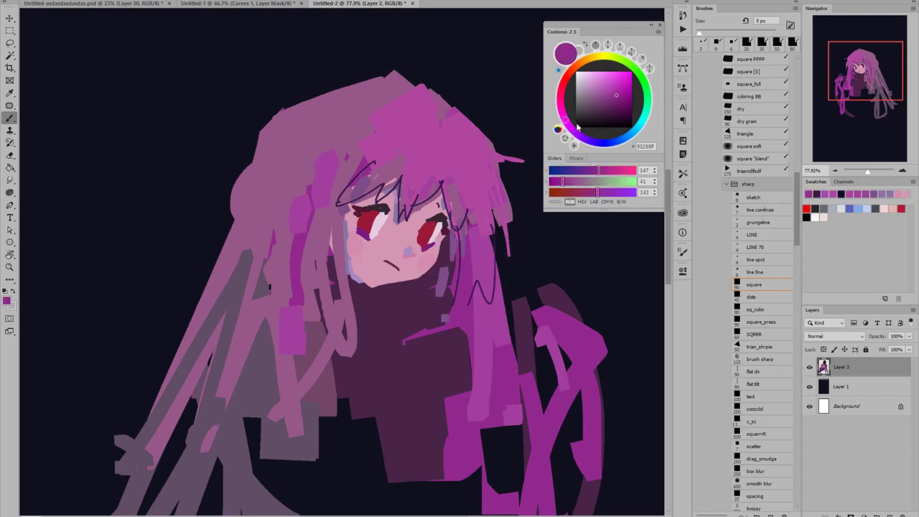
left_click(572, 131)
left_click(604, 102)
left_click_drag(468, 234, 496, 262)
left_click_drag(471, 265, 459, 330)
- Block in a muted purple (#653A72) vertical lock beside the opposite cheek with a larger brush
key("bracketright")
key("bracketright")
key("bracketright")
key("bracketright")
key("bracketright")
key("bracketright")
left_click_drag(325, 237, 331, 337)
key("ctrl+z")
left_click_drag(327, 264, 332, 342)
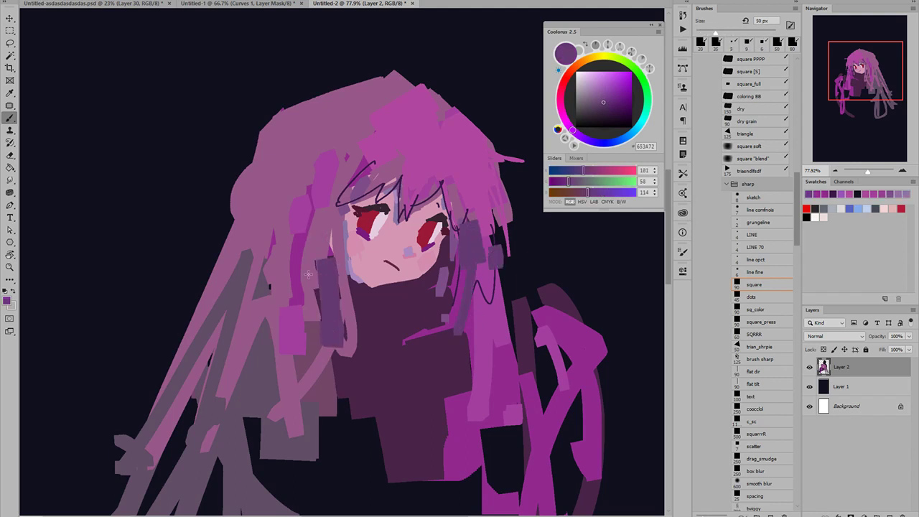
- Cover the broad shadow-side hair mass from crown to shoulder with muted purple (#653A72), using 80 px and 125 px brushes
key("bracketright")
key("bracketright")
key("bracketright")
left_click_drag(307, 252, 304, 316)
mouse_move(283, 221)
left_mouse_down()
mouse_move(288, 305)
mouse_move(276, 229)
left_mouse_up()
left_click_drag(296, 169, 303, 163)
scroll(318, 216, "down", 8)
scroll(311, 227, "up", 3)
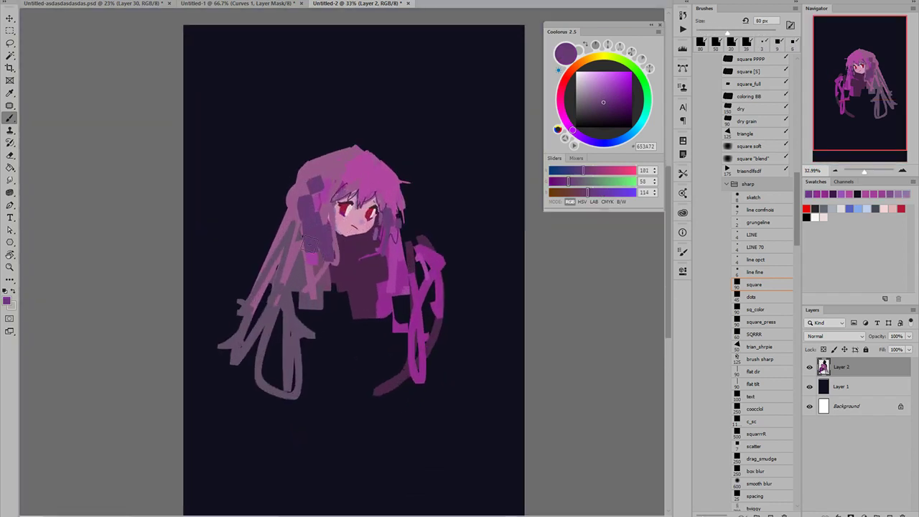
key("bracketright")
key("bracketright")
key("bracketright")
left_click_drag(301, 198, 296, 273)
mouse_move(330, 158)
left_mouse_down()
mouse_move(311, 199)
mouse_move(329, 161)
mouse_move(298, 205)
mouse_move(285, 249)
left_mouse_up()
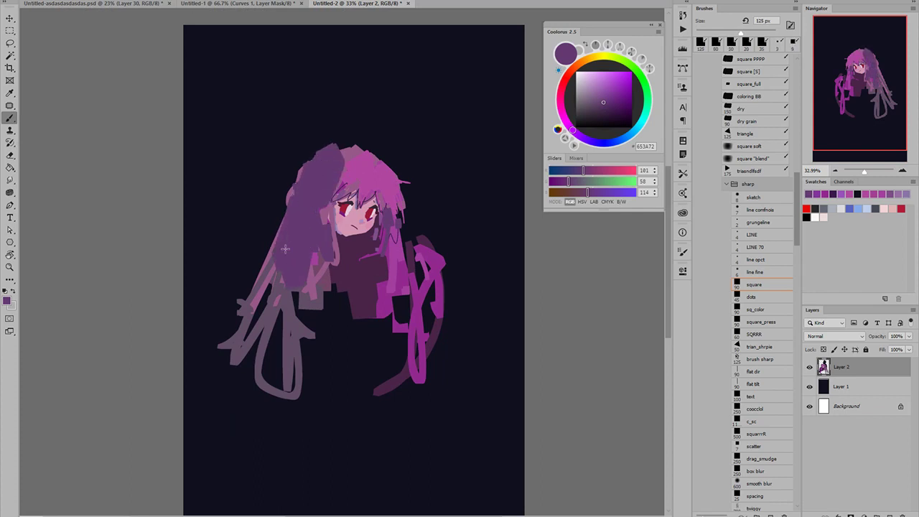
- Trim the outer silhouette of the purple hair mass with the dark background colour (#11101E)
key("x")
scroll(283, 191, "down", 5)
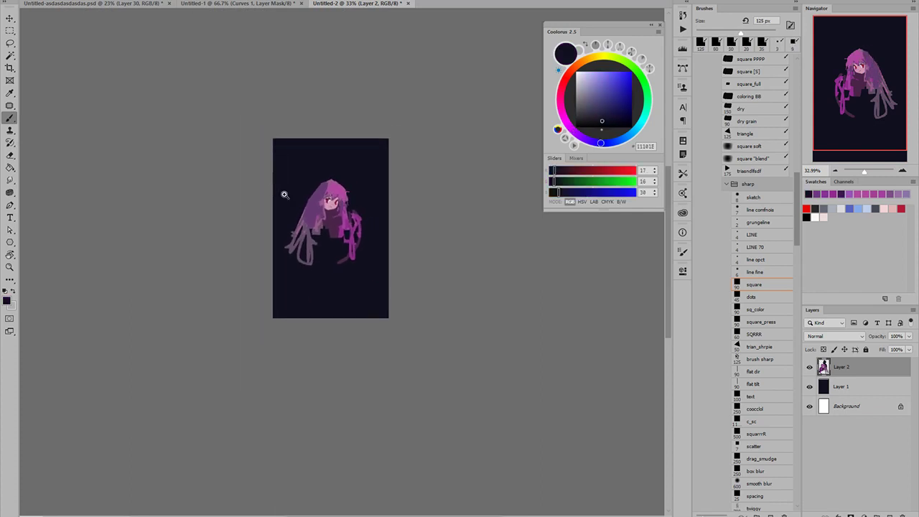
scroll(284, 193, "up", 2)
key("x")
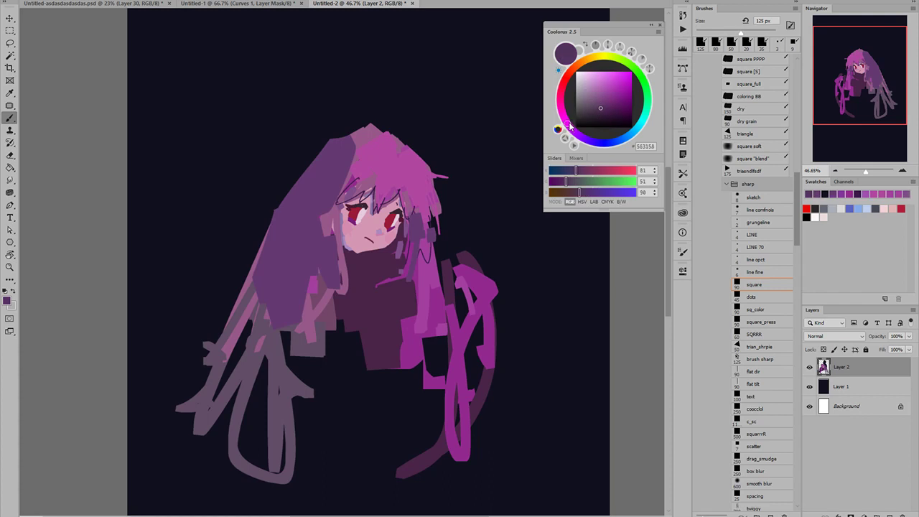
- Lay a dark muted plum (#563158) stroke across the hair above the temple, then reduce the brush to 50 px
left_click_drag(330, 175, 362, 160)
key("bracketleft")
key("bracketleft")
key("bracketleft")
key("bracketleft")
key("bracketleft")
key("bracketleft")
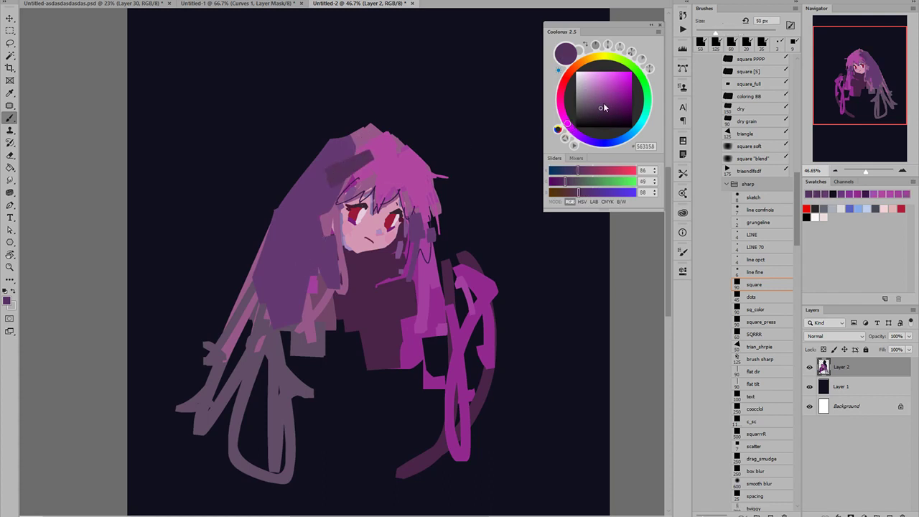
- Paint richer purple (#6C2770) strands over the crown and down the shadow-side hair, starting with a 35 px brush
left_click(613, 103)
key("bracketleft")
key("bracketleft")
key("bracketleft")
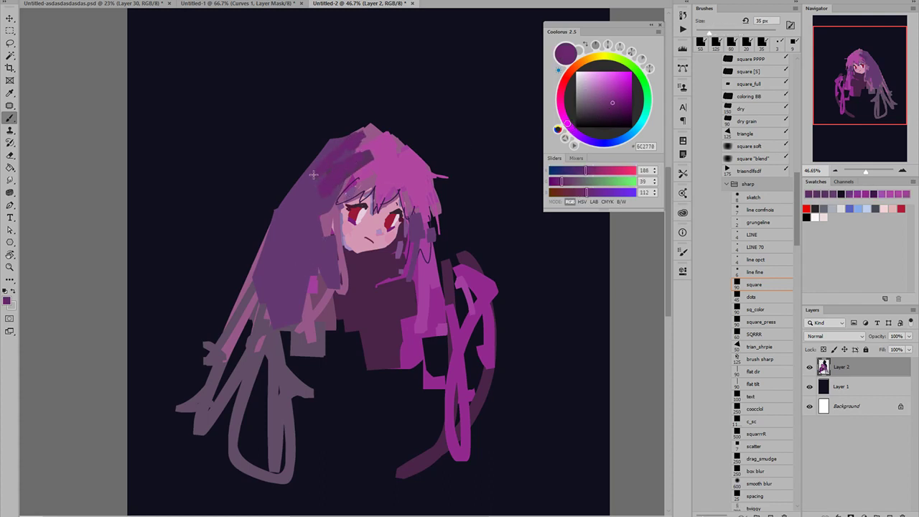
key("ctrl+z")
mouse_move(319, 221)
left_mouse_down()
mouse_move(314, 292)
mouse_move(329, 258)
mouse_move(314, 293)
left_mouse_up()
key("bracketright")
key("bracketright")
key("bracketright")
mouse_move(299, 265)
left_mouse_down()
mouse_move(297, 277)
mouse_move(286, 264)
mouse_move(291, 205)
mouse_move(260, 324)
left_mouse_up()
left_click(317, 188, "alt")
left_click(588, 140)
left_click(593, 100)
key("bracketleft")
key("bracketleft")
key("bracketleft")
left_click_drag(274, 249, 273, 286)
mouse_move(289, 308)
left_mouse_down()
mouse_move(290, 293)
mouse_move(267, 315)
mouse_move(268, 214)
left_mouse_up()
key("ctrl+z")
key("ctrl+z")
key("ctrl+z")
key("ctrl+z")
- Paint dark slate-grey strands down the outer edge of the shadow-side hair and through the long lock beside the collar
left_click(594, 109)
left_click_drag(267, 217, 260, 324)
left_click_drag(272, 272, 290, 196)
key("bracketright")
key("bracketright")
key("bracketright")
mouse_move(305, 234)
left_mouse_down()
mouse_move(309, 339)
mouse_move(312, 291)
left_mouse_up()
left_click_drag(321, 342, 326, 397)
mouse_move(334, 365)
left_mouse_down()
mouse_move(307, 238)
mouse_move(329, 321)
left_mouse_up()
- Fill the gap between the slate strands with near-black plum (#241124) using a 35 px brush
left_click(382, 298, "alt")
key("bracketleft")
key("bracketleft")
key("bracketleft")
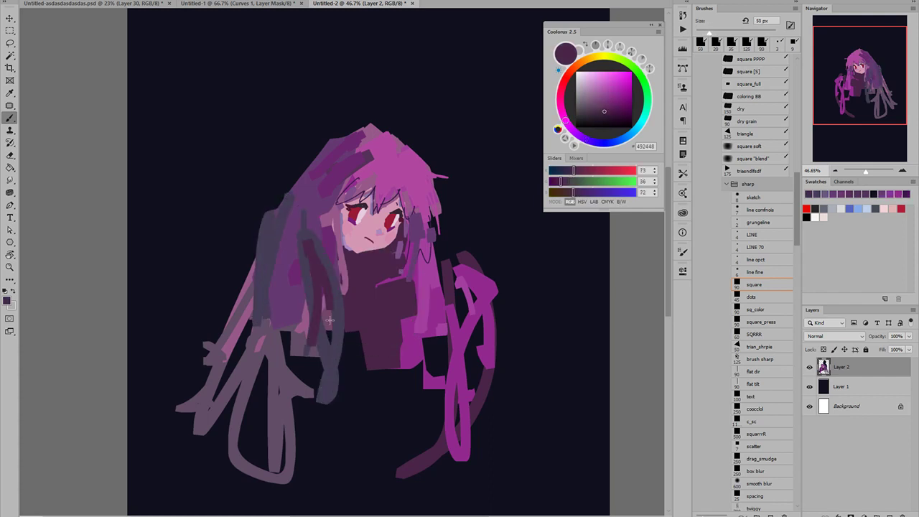
left_click(605, 119)
left_click_drag(296, 229, 287, 327)
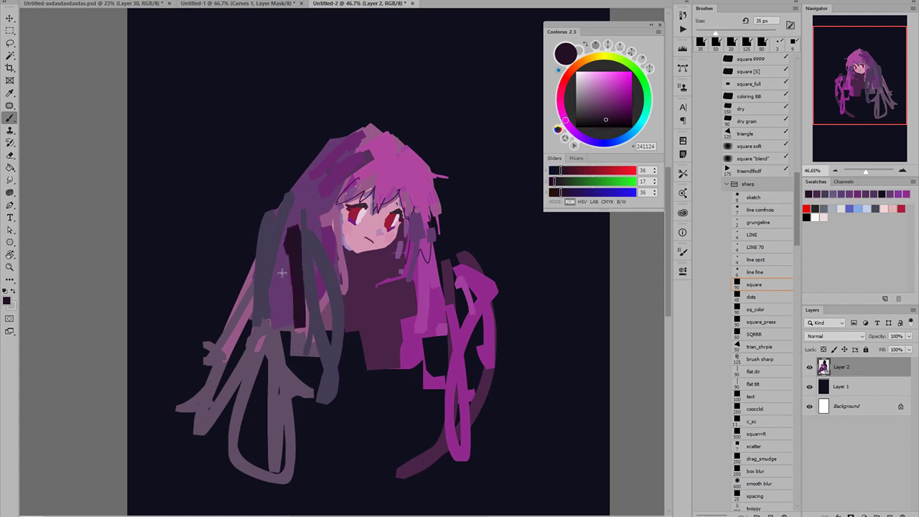
left_click_drag(277, 247, 296, 315)
- Deepen the dark gap between the strands with #2B102A and add a matching shadow in the hair beside the cheek
left_click(611, 118)
key("bracketright")
key("bracketright")
key("bracketright")
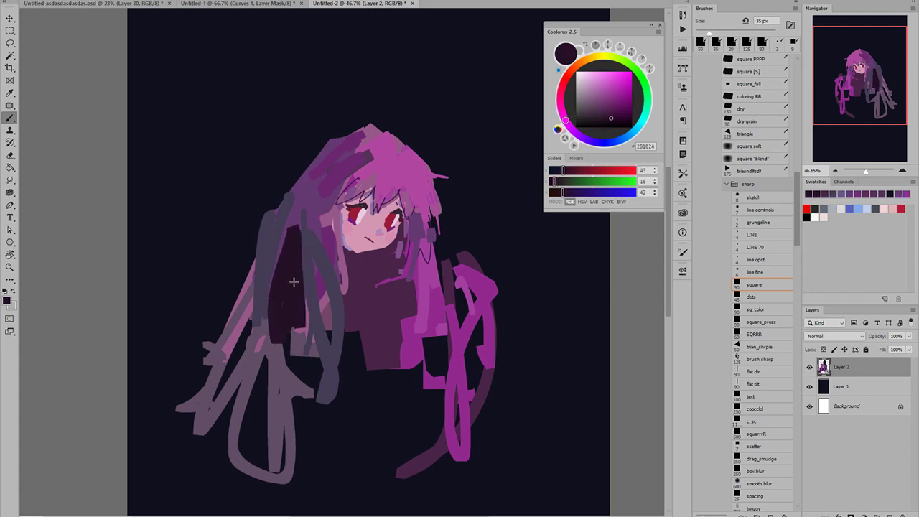
mouse_move(300, 242)
left_mouse_down()
mouse_move(296, 215)
mouse_move(300, 249)
left_mouse_up()
left_click(314, 198, "alt")
left_click(295, 263, "alt")
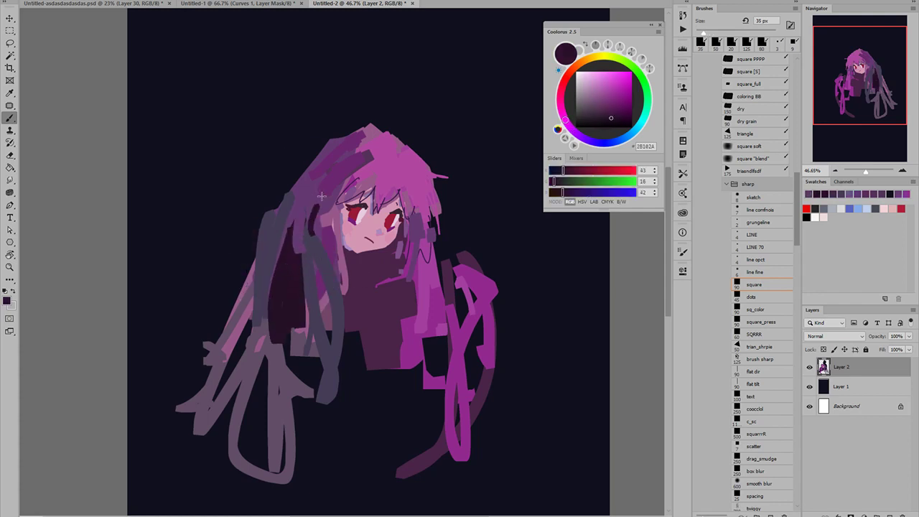
left_click_drag(321, 196, 327, 248)
key("ctrl+z")
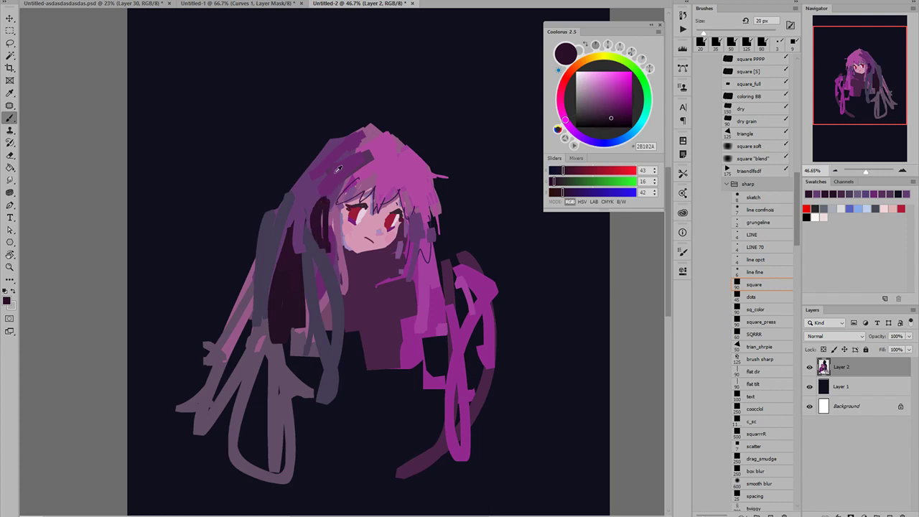
- Paint a 20 px purple (#6C2770) strand from the temple down over the dark hair gap
left_click(338, 169, "alt")
key("bracketleft")
key("bracketleft")
key("bracketleft")
mouse_move(330, 196)
left_mouse_down()
mouse_move(333, 244)
mouse_move(327, 204)
mouse_move(308, 203)
mouse_move(323, 178)
mouse_move(294, 253)
mouse_move(290, 244)
mouse_move(294, 288)
left_mouse_up()
key("bracketright")
key("bracketright")
key("bracketright")
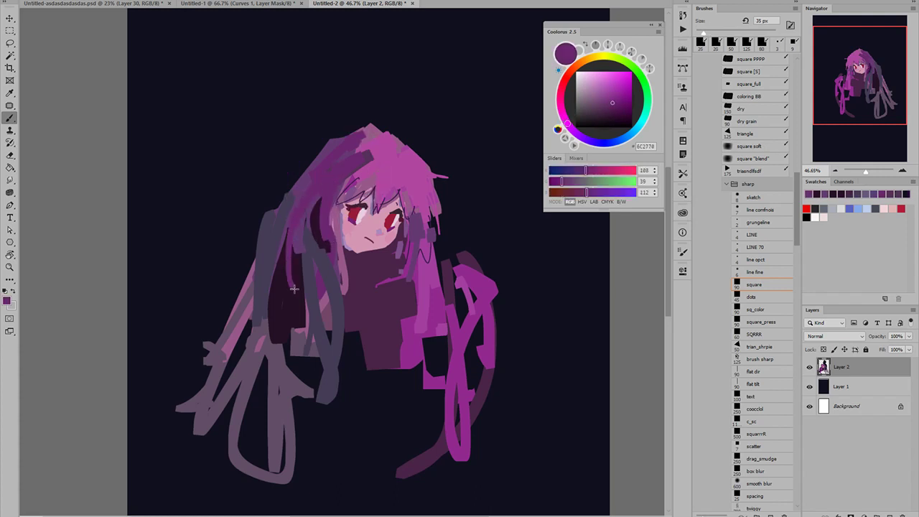
- Add a deep purple (#401543) strand over the dark gap in the shadow-side hair
left_click_drag(613, 104, 614, 113)
key("bracketright")
key("bracketright")
key("bracketright")
left_click_drag(290, 248, 293, 299)
- Check the whole composition by flipping the canvas horizontally and back
left_click_drag(304, 304, 201, 283)
key("ctrl+h")
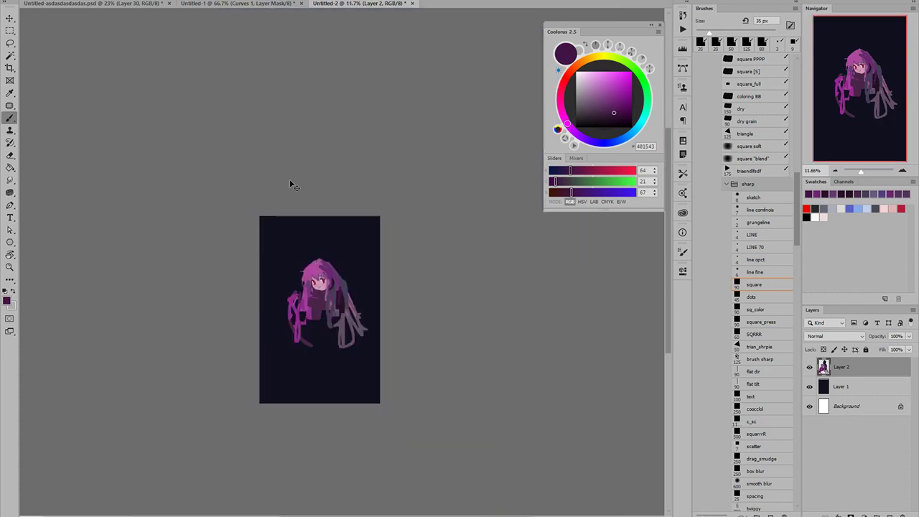
key("ctrl+h")
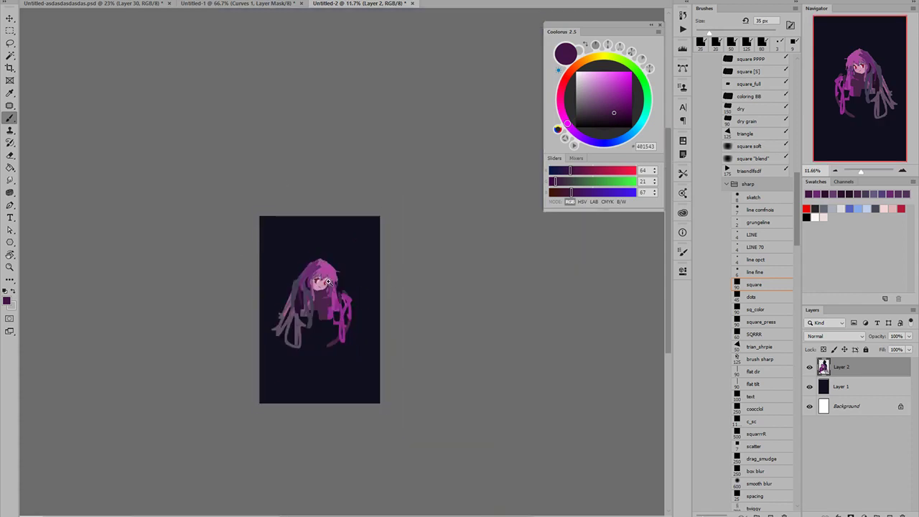
left_click_drag(316, 281, 351, 301)
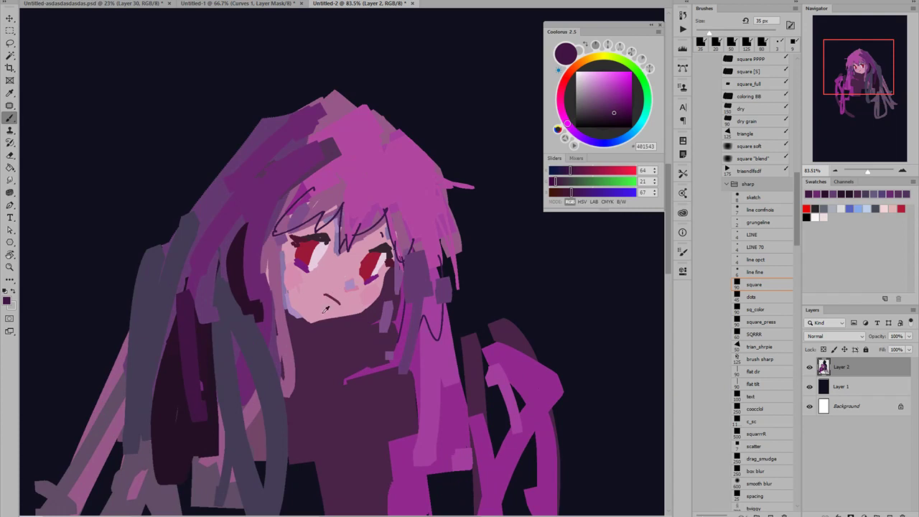
- Clean up the jaw and chin with sampled collar plum (#492448) and skin pink (#D497B2), using 20 px and 9 px brushes
left_click(312, 313, "alt")
key("bracketleft")
key("bracketleft")
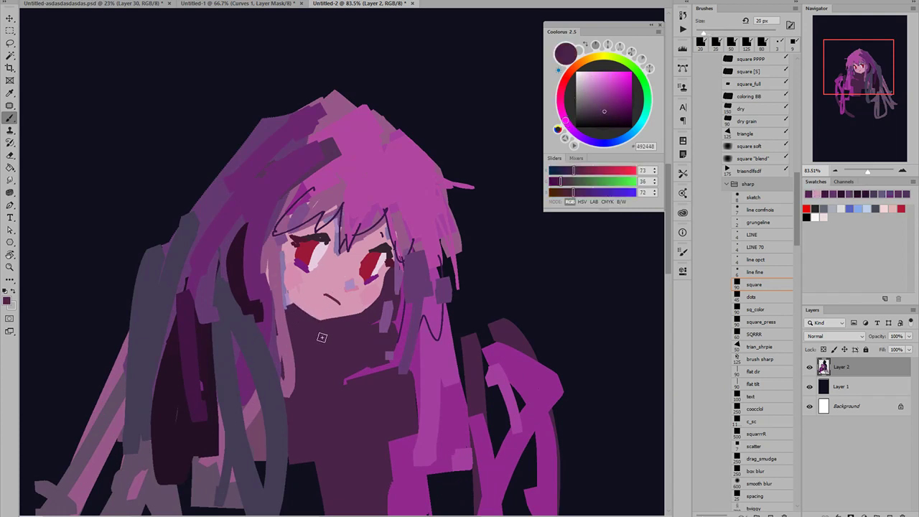
left_click(332, 307, "alt")
key("bracketleft")
key("bracketleft")
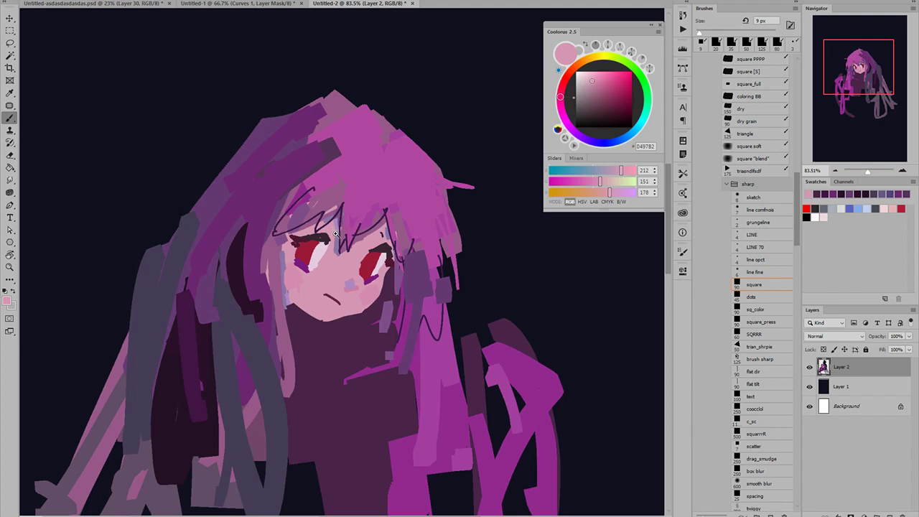
- Reshape the bangs by painting over parts of the dark sketch lines with sampled magenta and mauve (#975889)
mouse_move(334, 234)
left_mouse_down()
mouse_move(319, 233)
mouse_move(339, 211)
mouse_move(312, 232)
mouse_move(372, 242)
mouse_move(382, 208)
mouse_move(369, 229)
left_mouse_up()
left_click(331, 189, "alt")
key("bracketright")
key("bracketright")
left_click(400, 229, "alt")
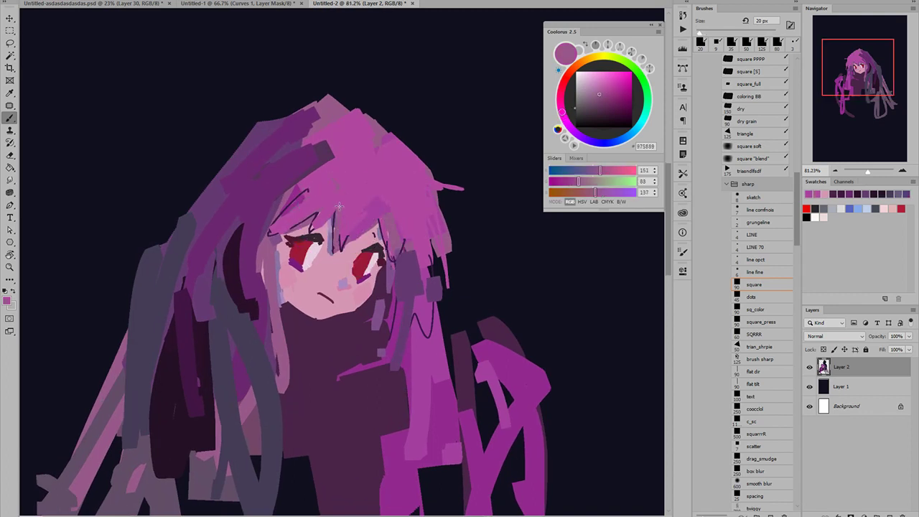
key("bracketleft")
key("bracketleft")
- Add lavender (#8974A6) shadow under the bangs and along the face edge beside the eye
left_click(333, 241, "alt")
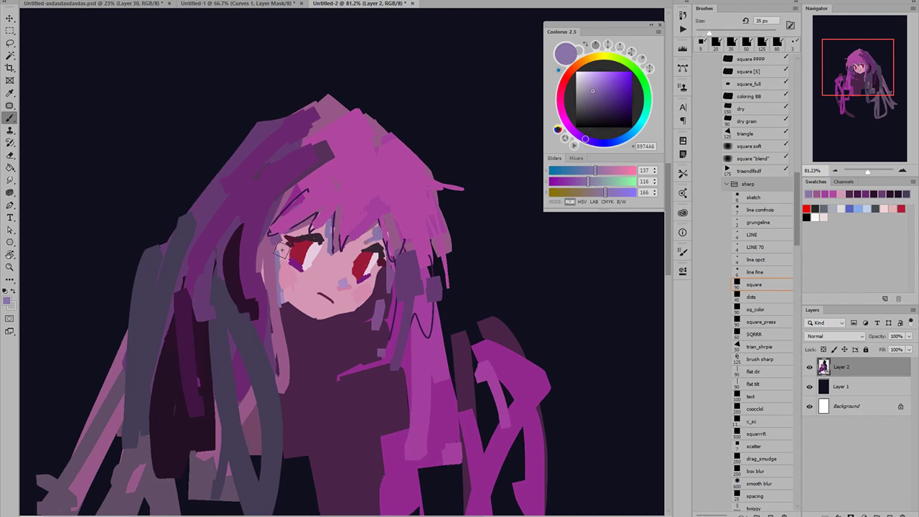
key("bracketleft")
key("bracketleft")
left_click_drag(283, 241, 282, 269)
- Paint sampled purple (#6C2770) hair along the temple and over the face edge with a 20 px brush
left_click(292, 217, "alt")
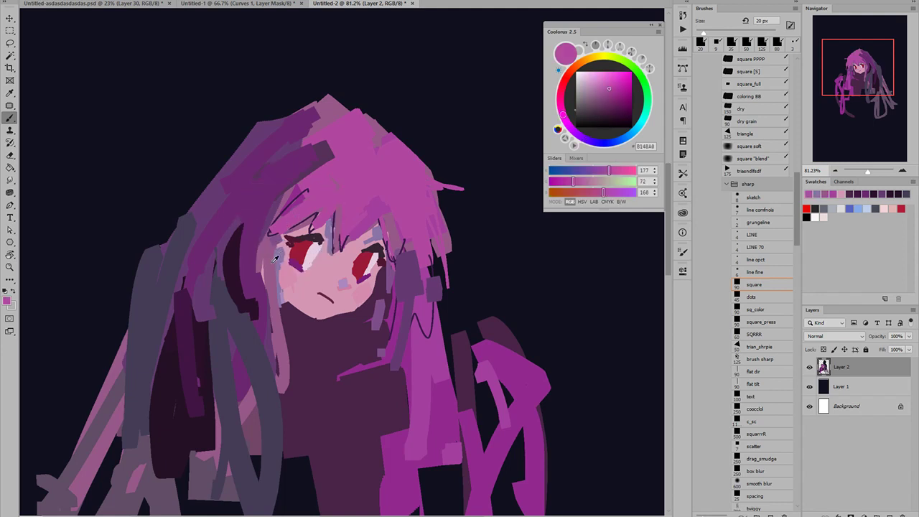
left_click(270, 267, "alt")
left_click(263, 286, "alt")
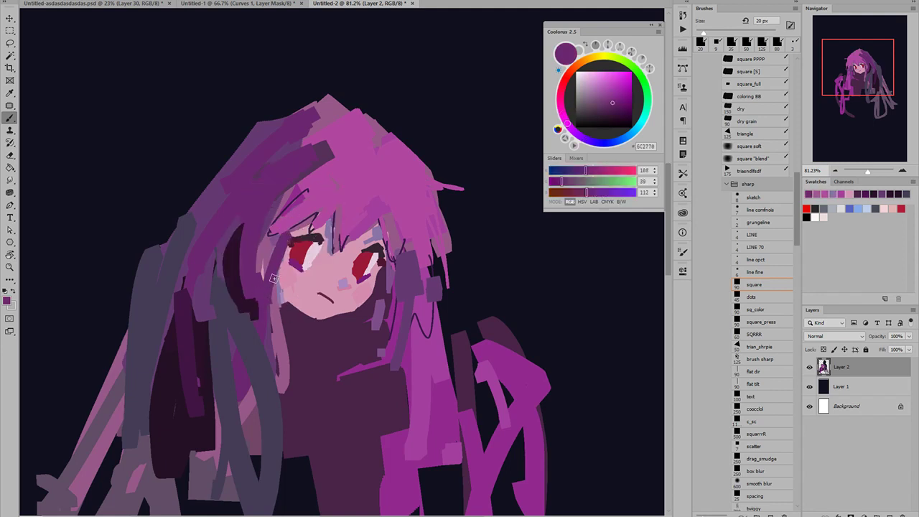
mouse_move(270, 253)
left_mouse_down()
mouse_move(276, 207)
mouse_move(292, 184)
left_mouse_up()
- Brighten the bangs above the temple and the lock beside the cheek with magenta-purple (#A23F9E) strokes, using a 35 px brush
left_click(312, 201, "alt")
left_click(369, 212, "alt")
key("bracketright")
key("bracketright")
key("bracketright")
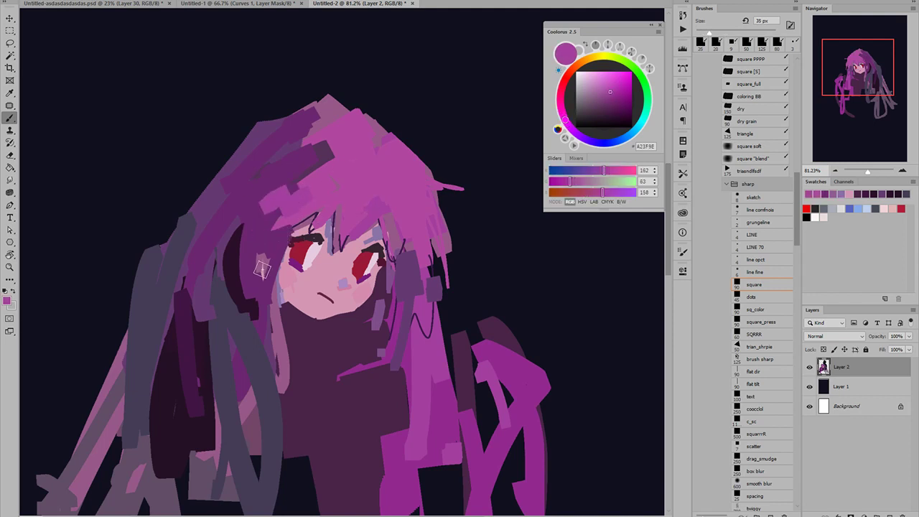
left_click_drag(266, 248, 269, 329)
left_click_drag(252, 264, 267, 313)
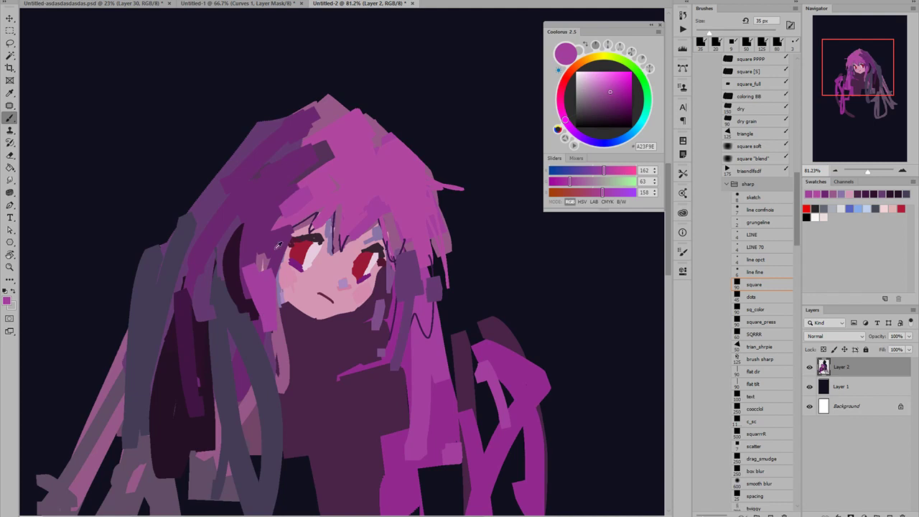
- Paint muted purple (#7E4E8A) over the pale patch on the hair lock beside the temple, using a 25 px brush
left_click(279, 246, "alt")
mouse_move(266, 262)
left_mouse_down()
mouse_move(267, 294)
mouse_move(259, 277)
mouse_move(273, 285)
left_mouse_up()
left_click(253, 323, "alt")
left_click(264, 293)
left_click(389, 273, "alt")
key("bracketright")
key("bracketleft")
key("bracketleft")
key("bracketleft")
scroll(280, 288, "down", 7)
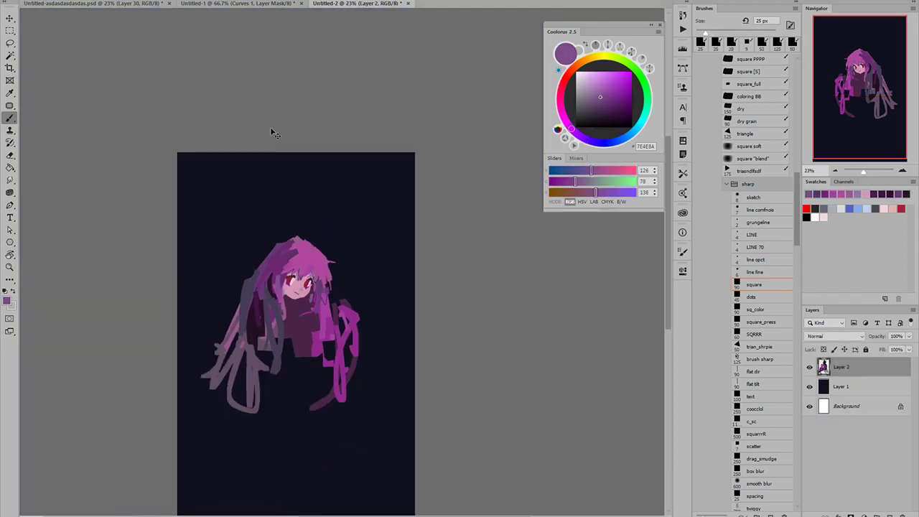
key("ctrl+h")
key("ctrl+h")
scroll(295, 272, "up", 8)
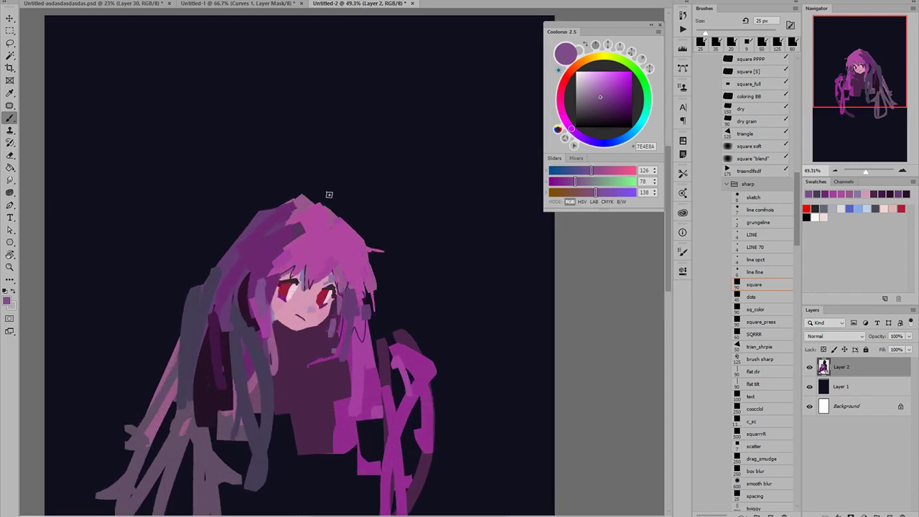
- Refine the inner edge of the temple-side eye with sampled pale pink (#E5CCDF) over the eye white, using a 7 px brush
scroll(329, 194, "up", 5)
left_click(236, 297, "alt")
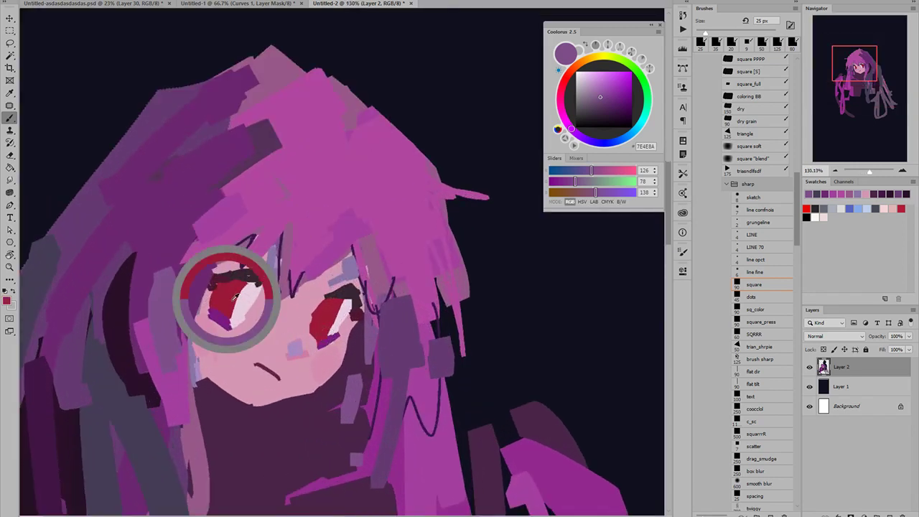
key("bracketleft")
key("bracketleft")
key("bracketleft")
key("bracketleft")
key("bracketleft")
key("bracketleft")
left_click_drag(232, 316, 252, 283)
key("ctrl+z")
left_click(243, 302, "alt")
left_click_drag(228, 321, 243, 299)
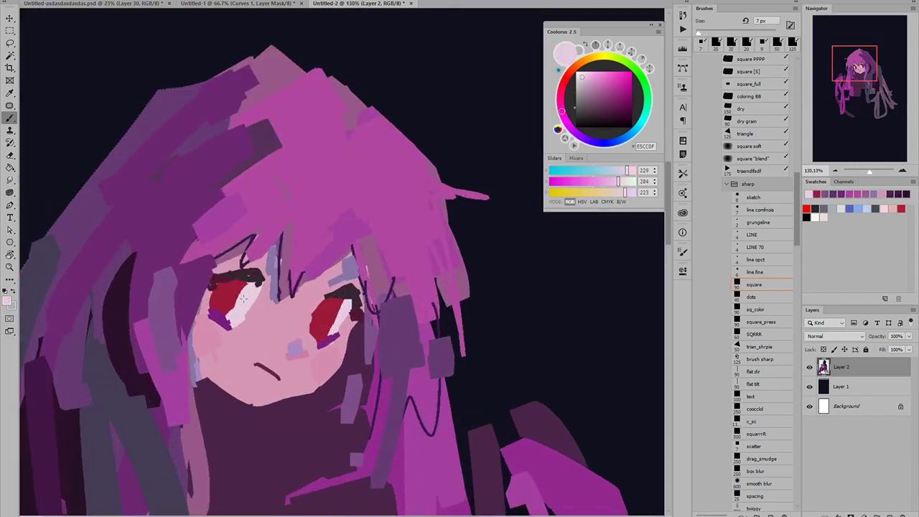
- Reshape the red irises of both eyes with sampled crimson (#9C1938) strokes at 7 px
left_click(229, 298, "alt")
left_click(331, 325, "alt")
left_click(327, 330, "alt")
left_click_drag(279, 296, 212, 273)
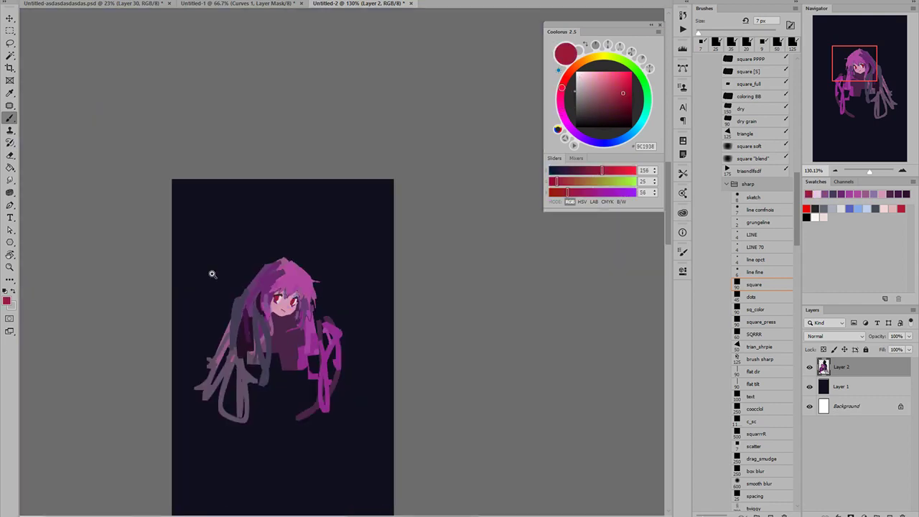
left_click_drag(299, 321, 356, 313)
left_click(287, 231, "alt")
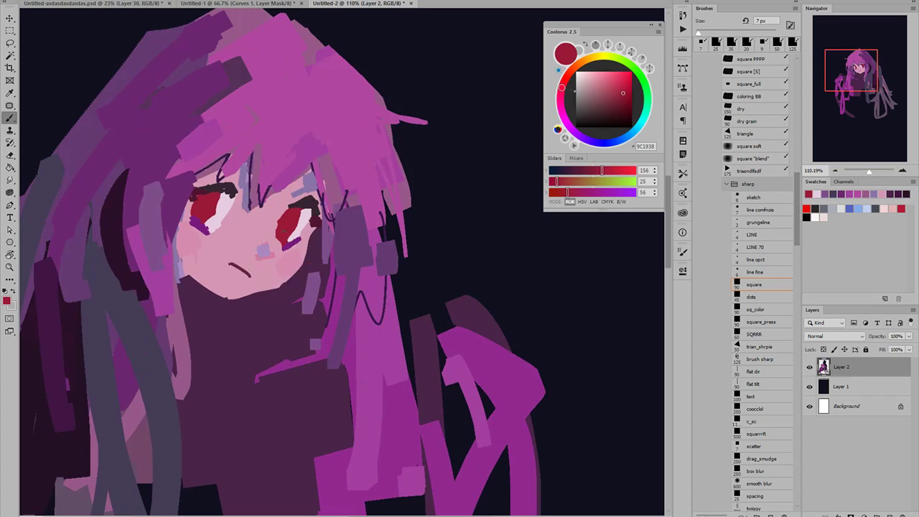
scroll(224, 238, "up", 2)
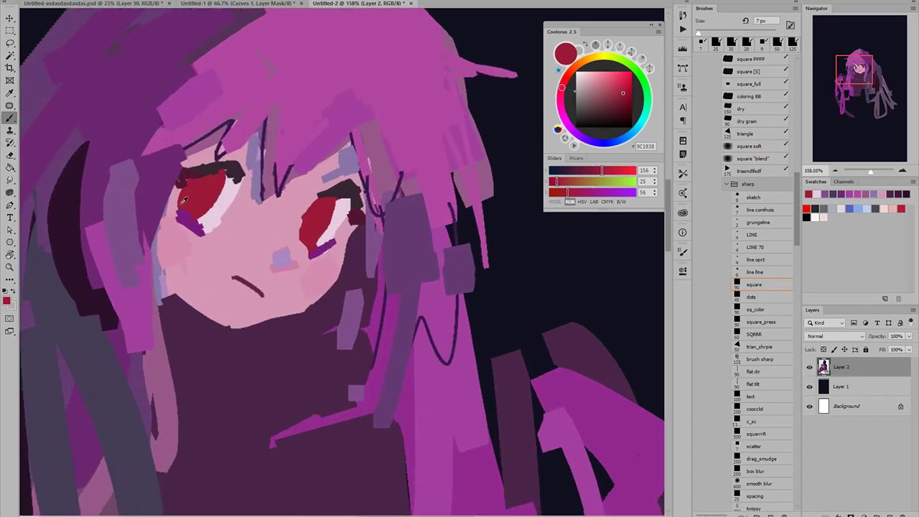
mouse_move(184, 200)
left_mouse_down()
mouse_move(179, 185)
mouse_move(220, 172)
mouse_move(180, 165)
mouse_move(226, 157)
mouse_move(241, 180)
left_mouse_up()
- Clean up the temple-side eye's upper lash with skin pink (#D497B2) and extend its outer corner in dark maroon (#501631)
left_click(235, 163, "alt")
left_click(248, 153, "alt")
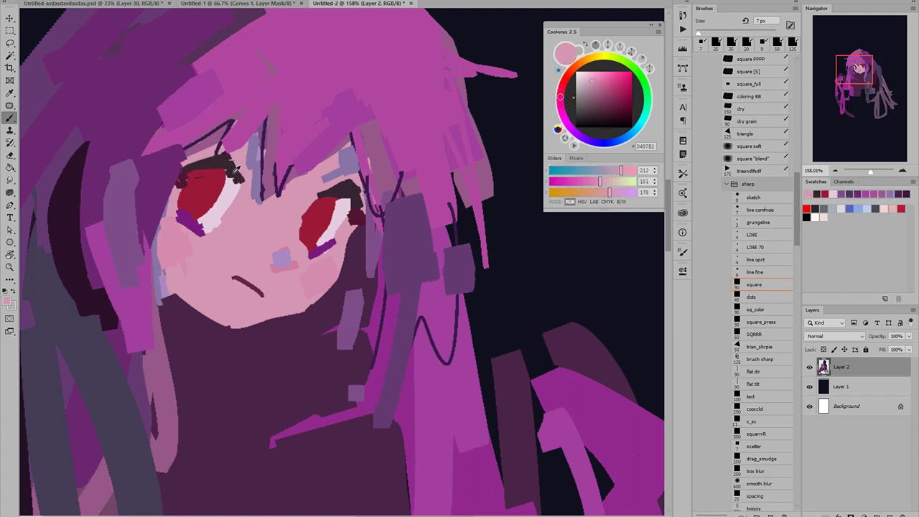
left_click(223, 164, "alt")
left_click(183, 164, "alt")
mouse_move(180, 162)
left_mouse_down()
mouse_move(167, 166)
mouse_move(175, 217)
left_mouse_up()
left_click(189, 201, "alt")
left_click(183, 174, "alt")
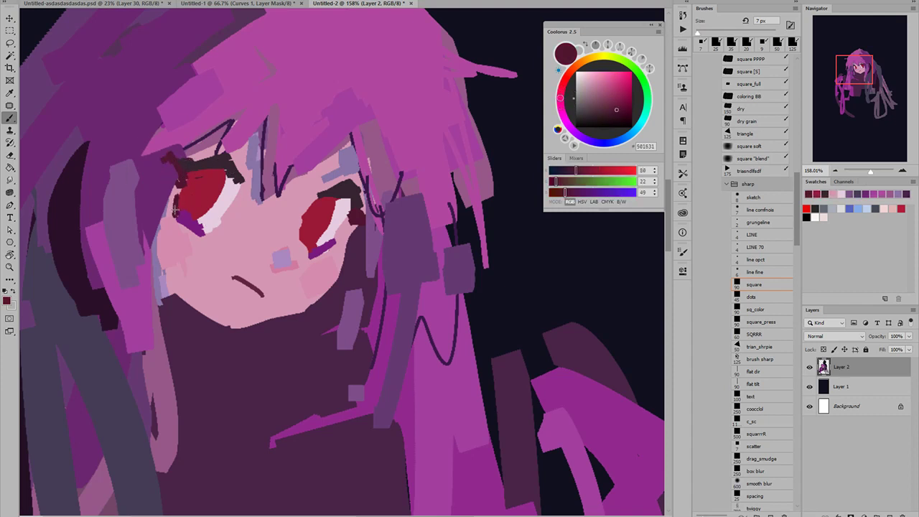
- Add fine dark maroon (#501631) lower-lash strokes at the outer corner of the eye with a 4 px brush
key("bracketleft")
key("bracketleft")
key("bracketleft")
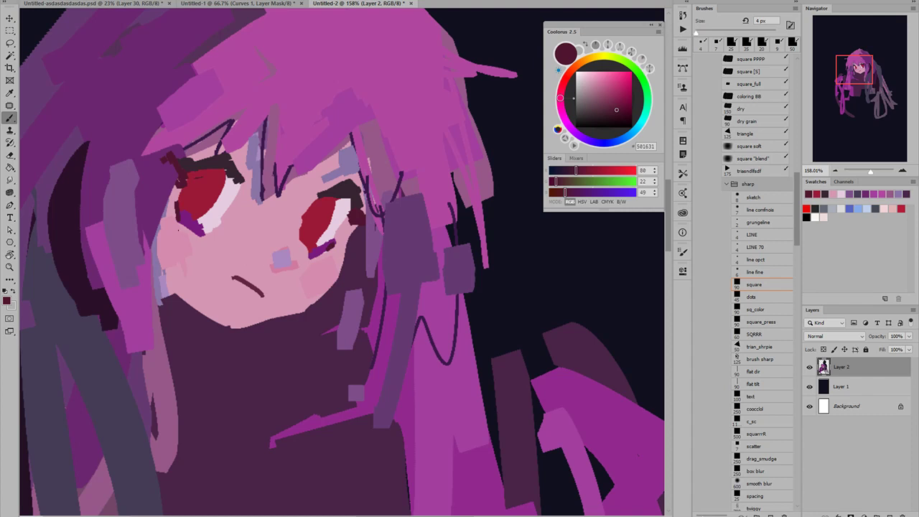
left_click_drag(175, 218, 182, 224)
- Examine the whole figure in mirrored and normal orientation to judge the face and hair balance
left_click_drag(318, 281, 222, 259)
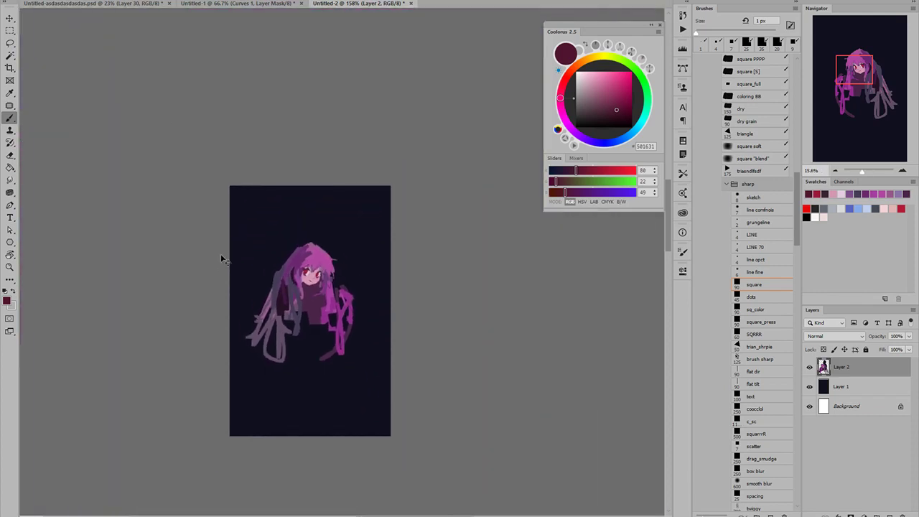
key("ctrl+h")
key("ctrl+h")
key("h")
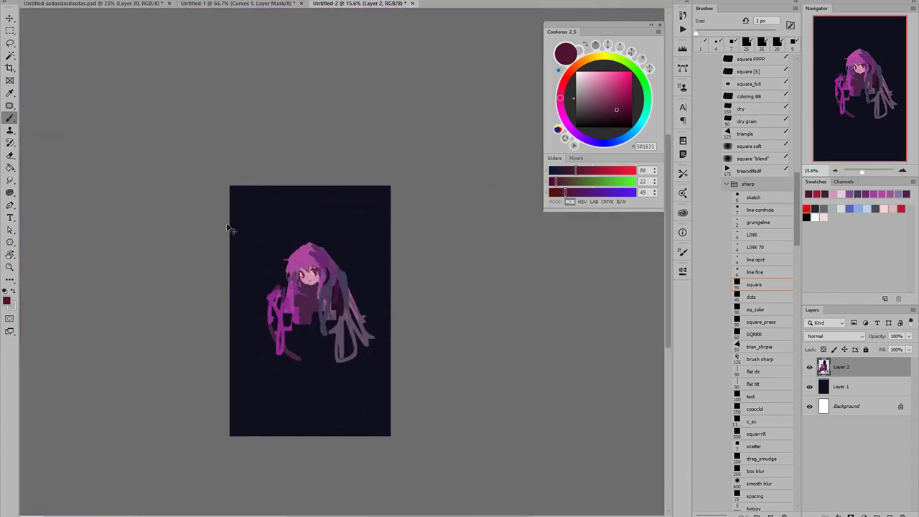
key("h")
key("h")
key("h")
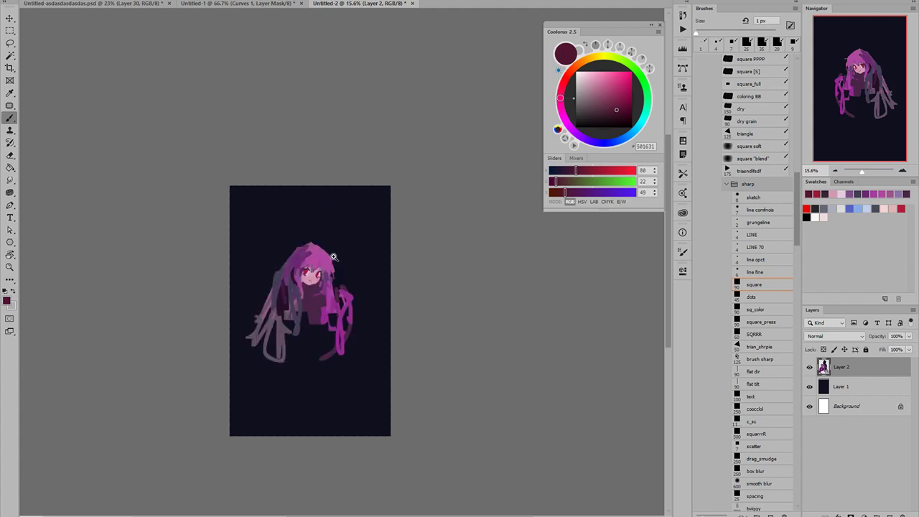
scroll(333, 257, "up", 5)
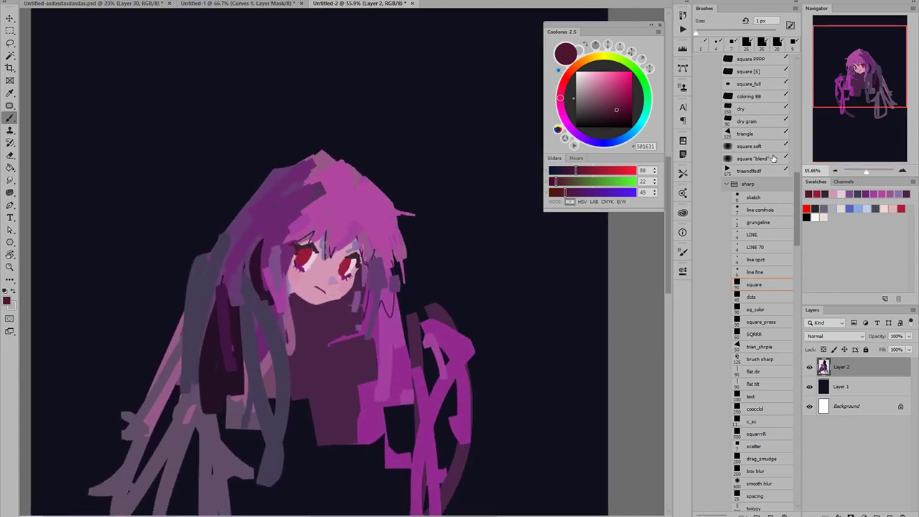
- Glaze soft violet (#7D49A0) over the crown of the hair on Layer 2 with the square "blend" brush
left_click(303, 194, "alt")
key("alt+bracketleft")
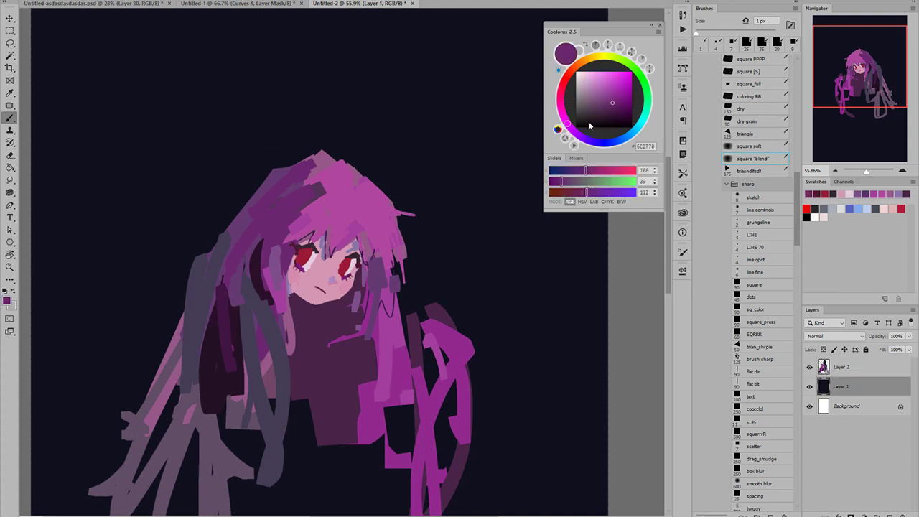
left_click(578, 135)
left_click(606, 92)
key("bracketright")
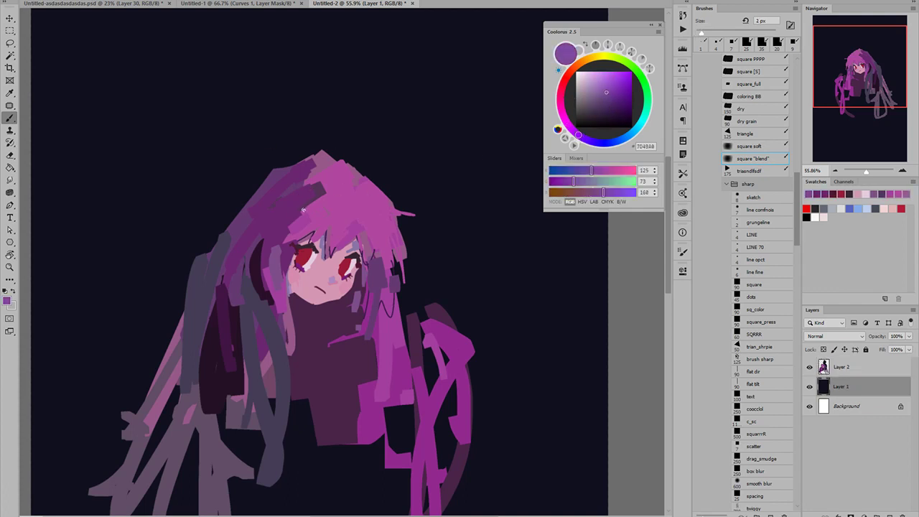
left_click_drag(313, 211, 291, 222)
left_click(839, 374)
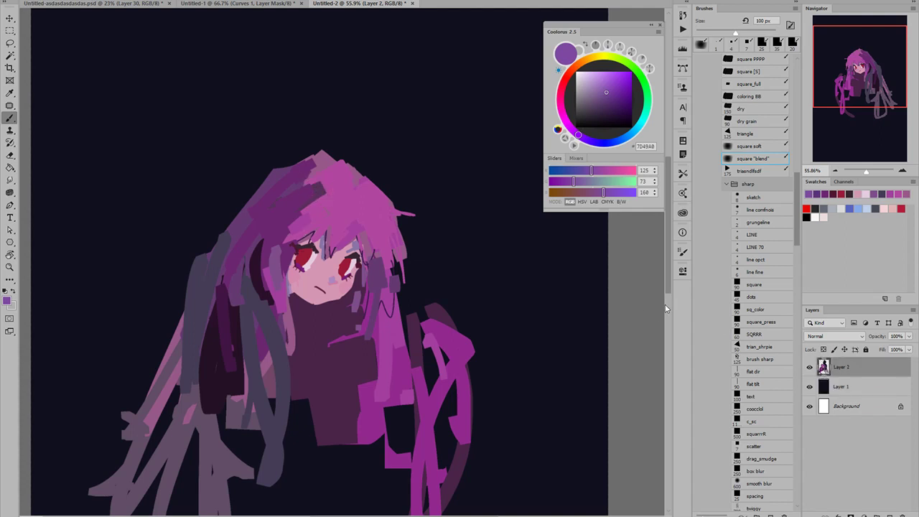
left_click_drag(301, 214, 343, 175)
mouse_move(293, 195)
left_mouse_down()
mouse_move(362, 197)
mouse_move(258, 216)
mouse_move(341, 205)
mouse_move(305, 214)
mouse_move(296, 202)
mouse_move(340, 180)
left_mouse_up()
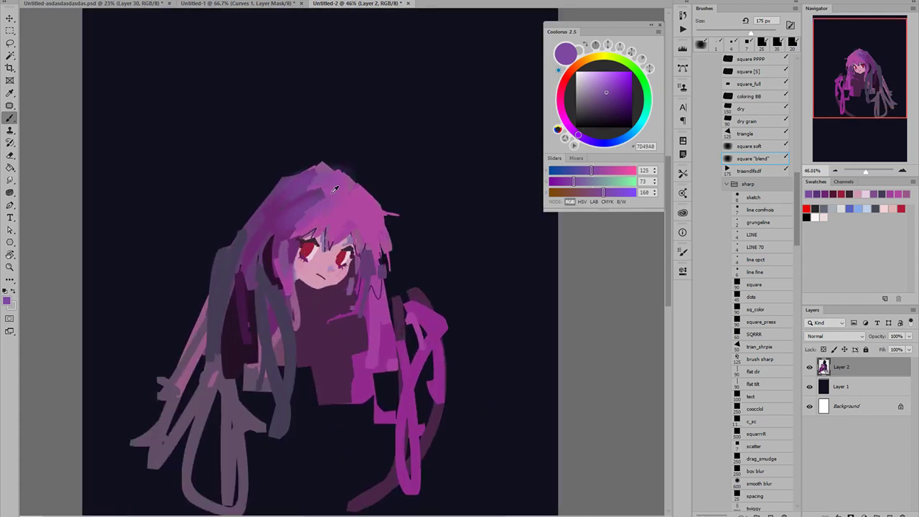
- Blend sampled purples (#6E2A75 and #8C3895) across the crown and bangs with the soft brush at 175 px
left_click(289, 202, "alt")
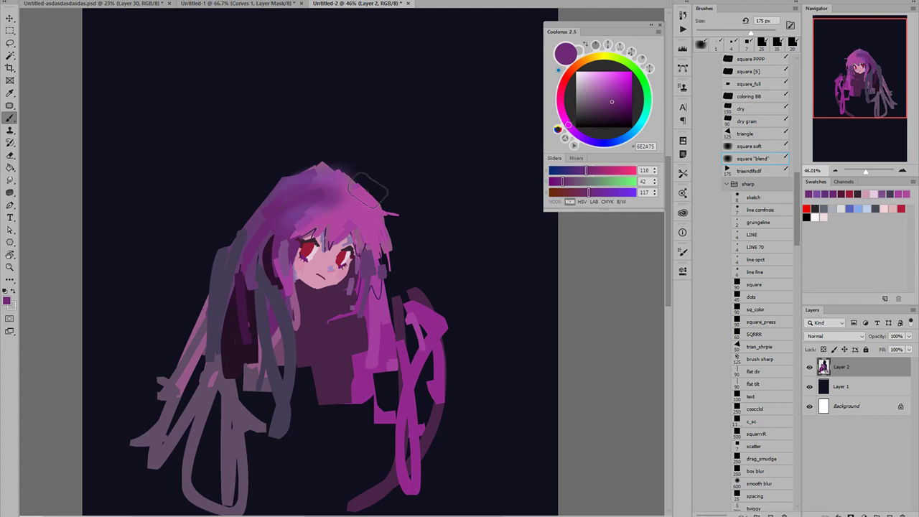
left_click(323, 195, "alt")
mouse_move(311, 191)
left_mouse_down()
mouse_move(336, 184)
mouse_move(345, 198)
mouse_move(314, 213)
mouse_move(271, 207)
mouse_move(323, 213)
left_mouse_up()
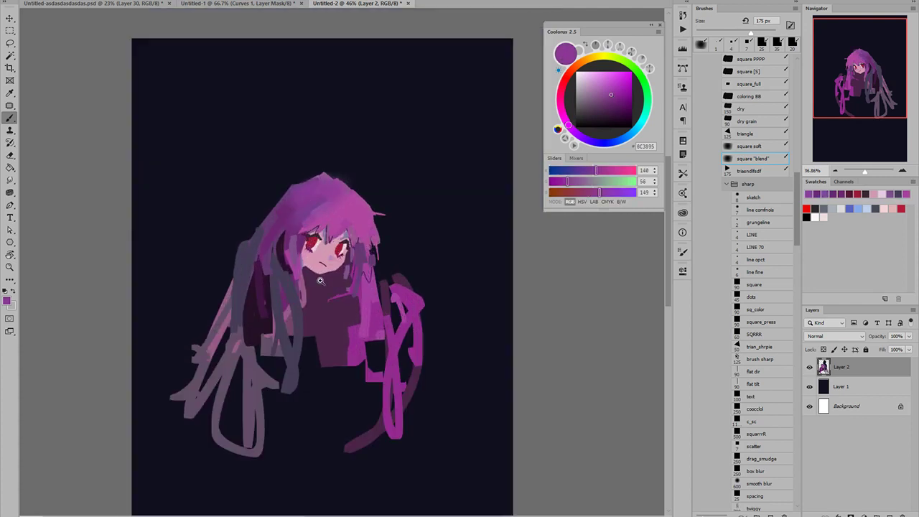
- Blend purple (#8C3895) down the hair lock hanging below the face with a smaller soft brush
key("[")
key("[")
key("[")
mouse_move(287, 273)
left_mouse_down()
mouse_move(292, 310)
mouse_move(282, 341)
left_mouse_up()
- Tint the long locks beside the body with navy (#2A2B61), using the soft blend brush at 300 px
left_click(609, 143)
left_click(607, 106)
key("]")
key("]")
key("]")
key("]")
key("]")
key("]")
key("ctrl+z")
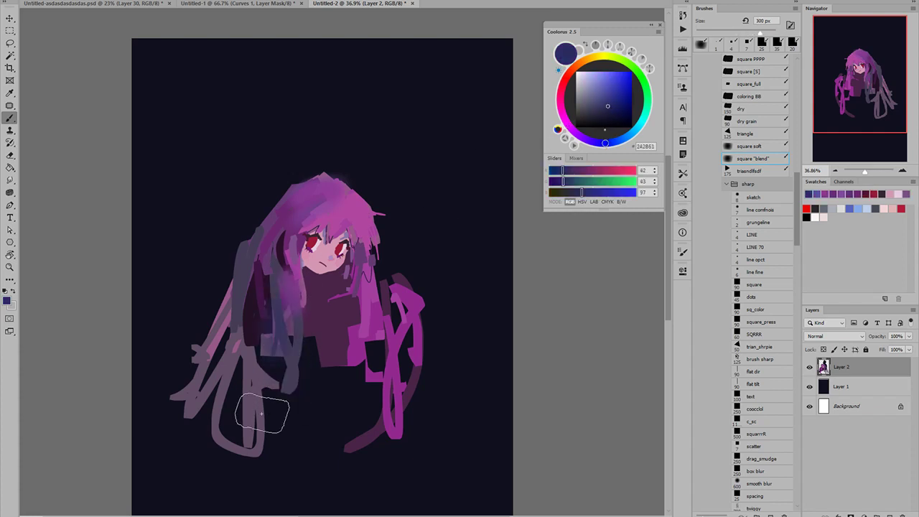
mouse_move(228, 359)
left_mouse_down()
mouse_move(222, 400)
mouse_move(210, 345)
mouse_move(234, 407)
mouse_move(238, 381)
left_mouse_up()
key("ctrl+z")
- Fade the lower ends of the grey-purple locks into the background with sampled near-black navy (#11101E) at 600 px
key("]")
key("]")
key("]")
left_click(281, 469, "alt")
left_click_drag(208, 331, 215, 366)
left_click_drag(255, 415, 226, 368)
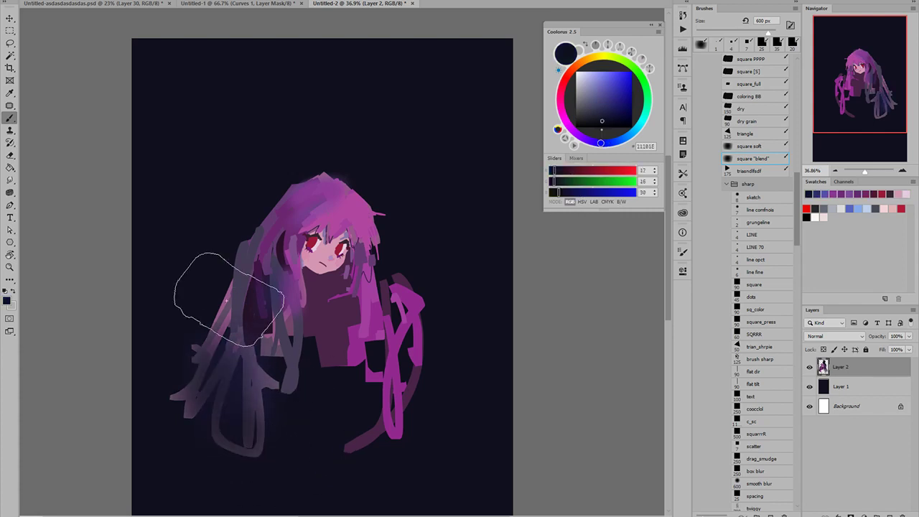
- Refine the transition between the purple crown and magenta bangs with the hard square brush, using sampled magenta and purple (#923E99)
left_click_drag(342, 312, 360, 312)
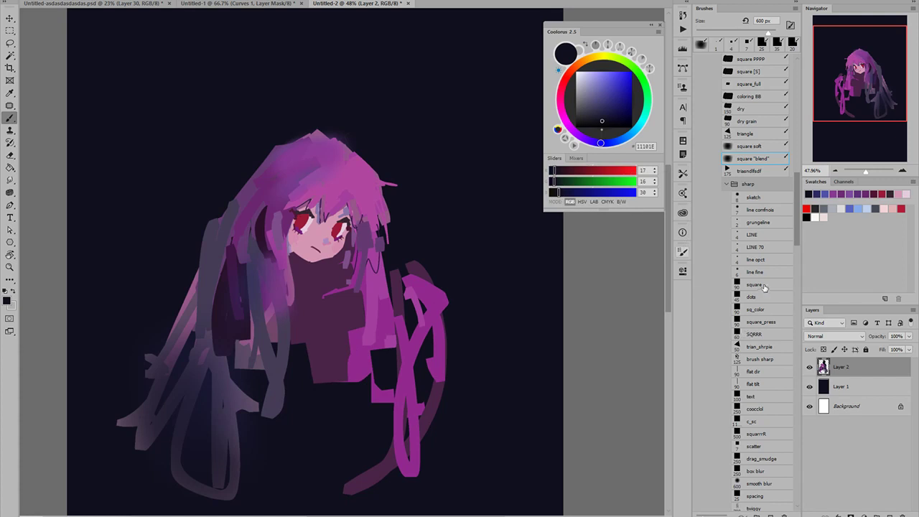
left_click(751, 291)
left_click(321, 188, "alt")
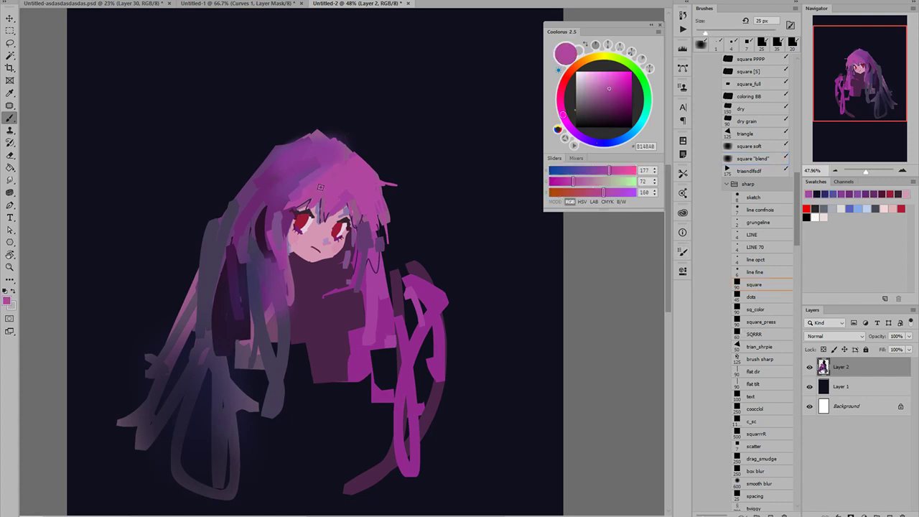
left_click_drag(320, 189, 342, 188)
left_click(347, 157, "alt")
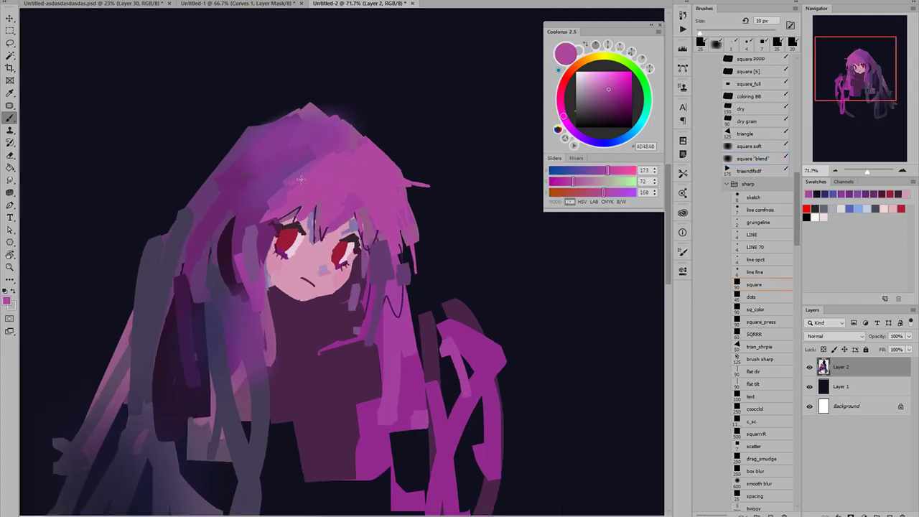
left_click(318, 159, "alt")
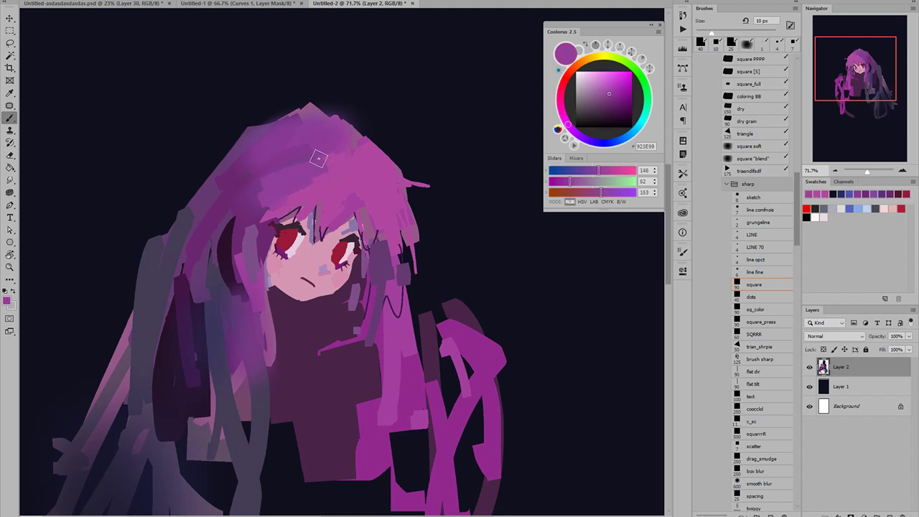
mouse_move(319, 158)
left_mouse_down()
mouse_move(273, 194)
mouse_move(290, 176)
left_mouse_up()
left_click(326, 169, "alt")
left_click_drag(341, 152, 313, 163)
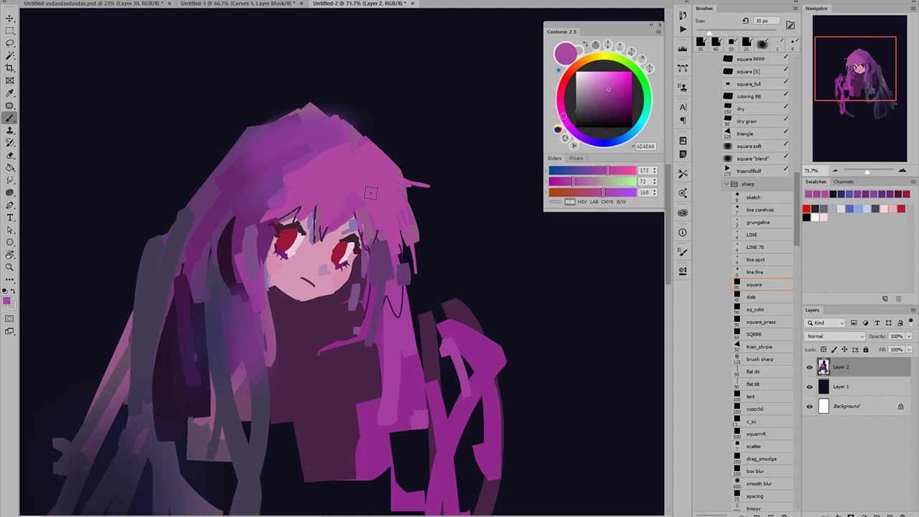
- Trim the pointed top of the head into a flatter outline with sampled dark background colour at 35 px
left_click(386, 223, "alt")
left_click(414, 166, "alt")
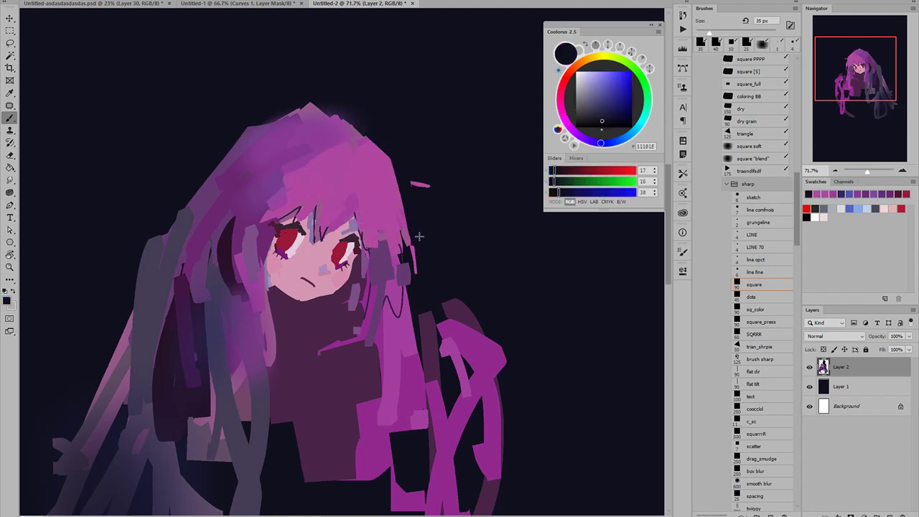
mouse_move(359, 118)
left_mouse_down()
mouse_move(269, 113)
mouse_move(252, 131)
left_mouse_up()
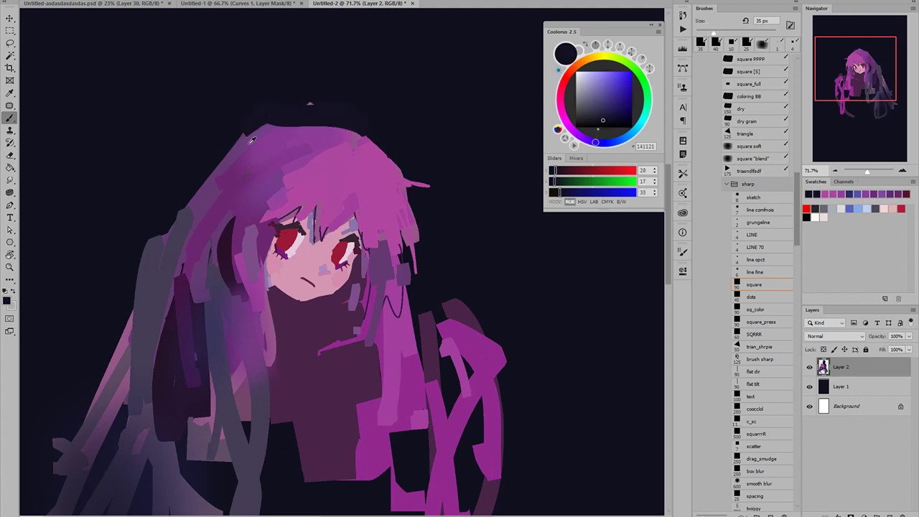
- Rework the purple hair along the back of the crown with sampled purple (#823991), using a 45 px brush
left_click(252, 139, "alt")
key("bracketright")
key("bracketright")
mouse_move(185, 201)
left_mouse_down()
mouse_move(241, 149)
mouse_move(306, 138)
mouse_move(253, 148)
mouse_move(286, 152)
left_mouse_up()
key("alt+bracketleft")
left_click(275, 141, "alt")
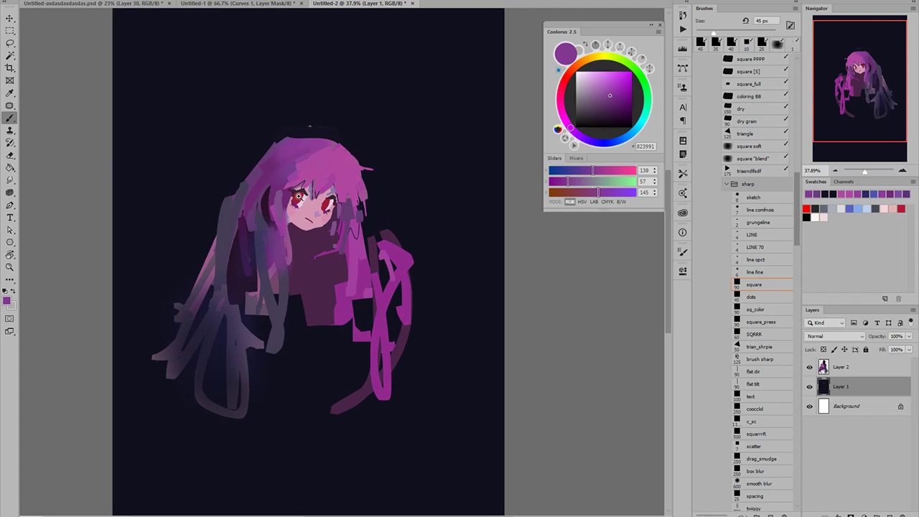
scroll(298, 195, "up", 3)
key("alt+bracketleft")
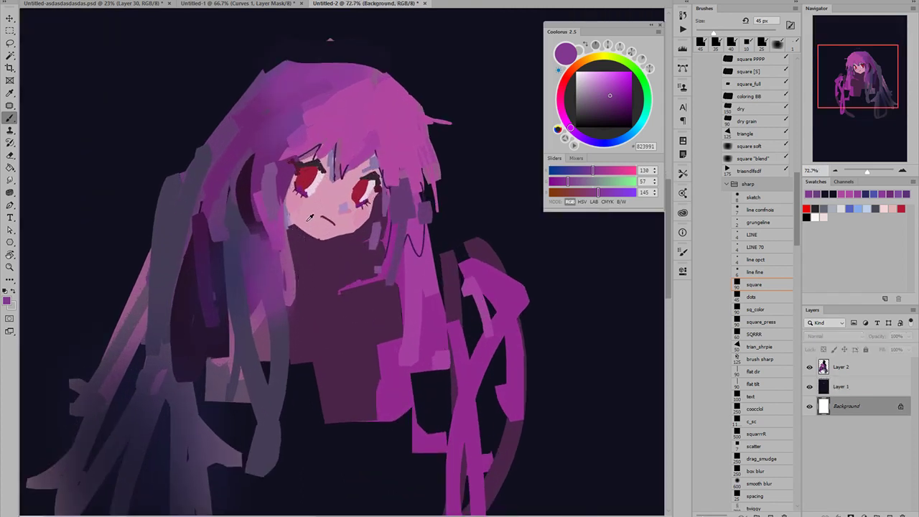
- Try to paint sampled greyish purple (#453C56) beside the outermost long lock with a smaller brush
left_click_drag(294, 240, 285, 232)
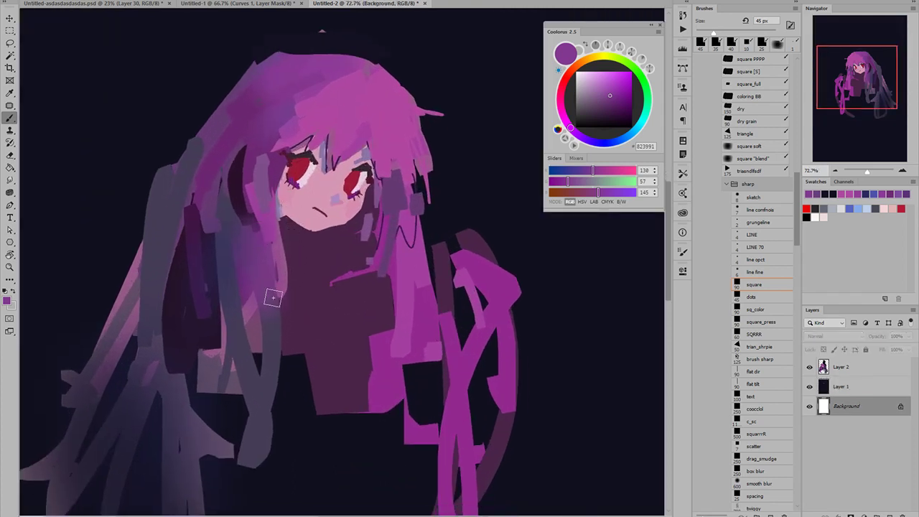
left_click(164, 242, "alt")
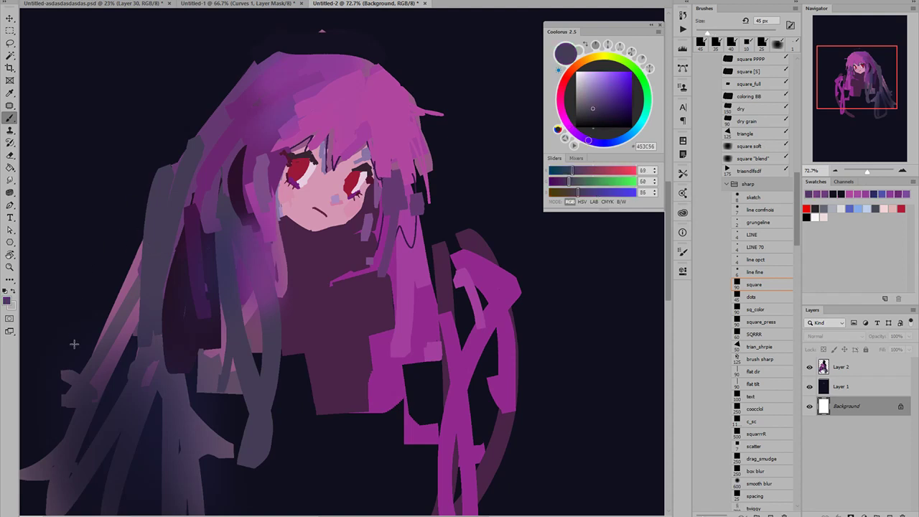
key("bracketleft")
key("bracketleft")
key("bracketleft")
left_click_drag(74, 344, 128, 308)
- On Layer 2, paint thin loose strands beside the outermost long lock in sampled greyish purple, then sample the dark background colour at 30 px
left_click(115, 329, "alt")
key("bracketleft")
key("bracketleft")
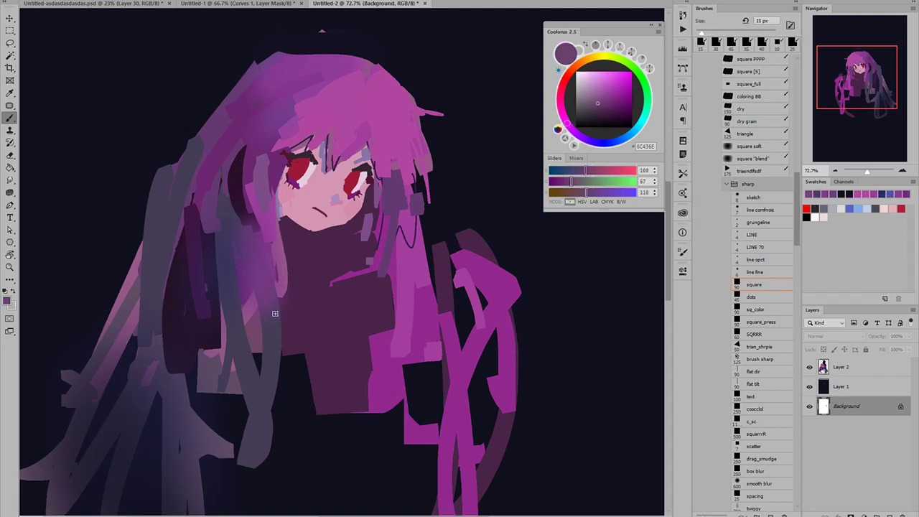
double_click(844, 367)
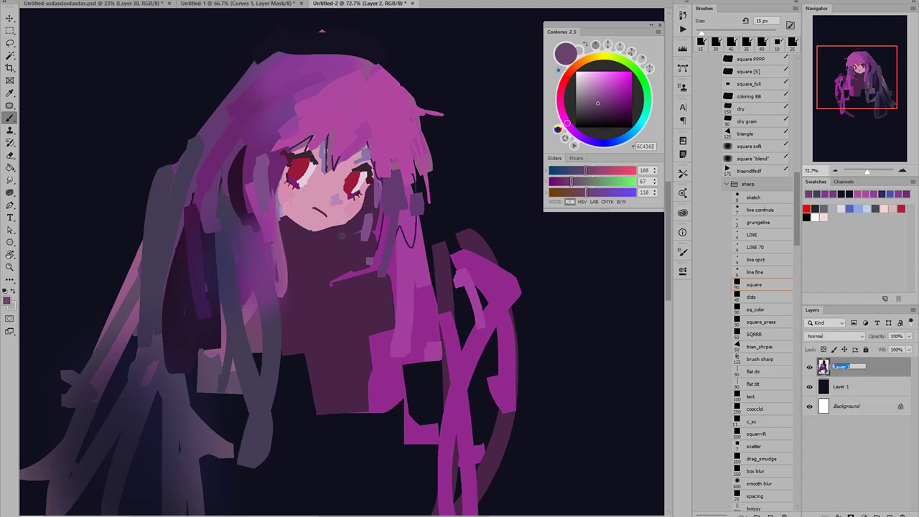
mouse_move(159, 231)
left_mouse_down()
mouse_move(178, 191)
mouse_move(94, 287)
mouse_move(94, 315)
left_mouse_up()
key("ctrl+z")
left_click(158, 205, "alt")
left_click_drag(143, 196, 130, 299)
left_click(170, 180, "alt")
key("bracketright")
key("bracketright")
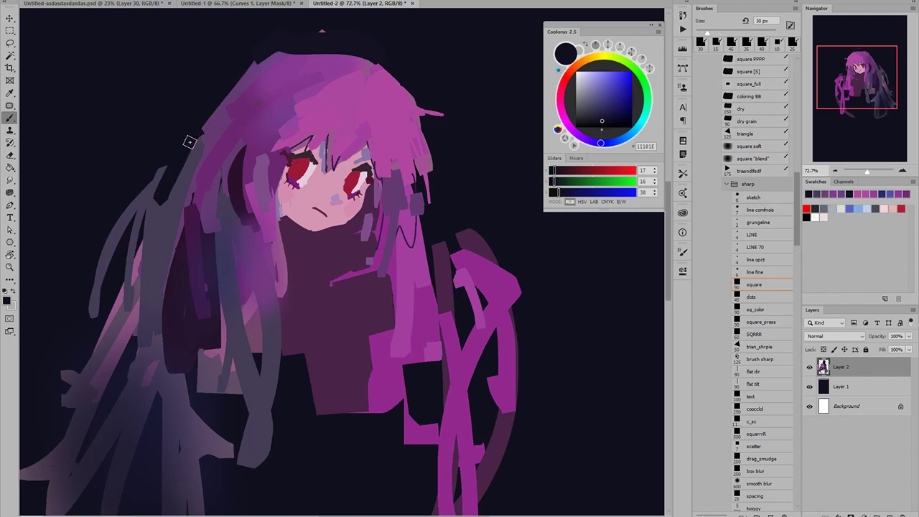
- Toggle Layer 1's visibility to check the dark background behind the character
left_click(810, 387)
left_click(810, 387)
left_click(810, 387)
left_click(811, 387)
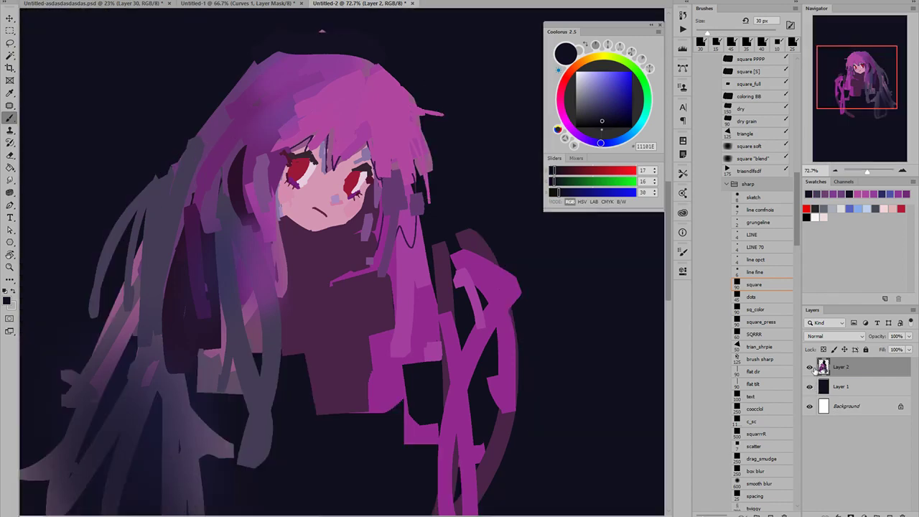
- Clear the strip inside the raised arm with dark background colour and extend the arm up to the shoulder in sampled purple (#93298F)
left_click_drag(421, 209, 399, 212)
left_click_drag(503, 280, 475, 273)
scroll(430, 205, "up", 2)
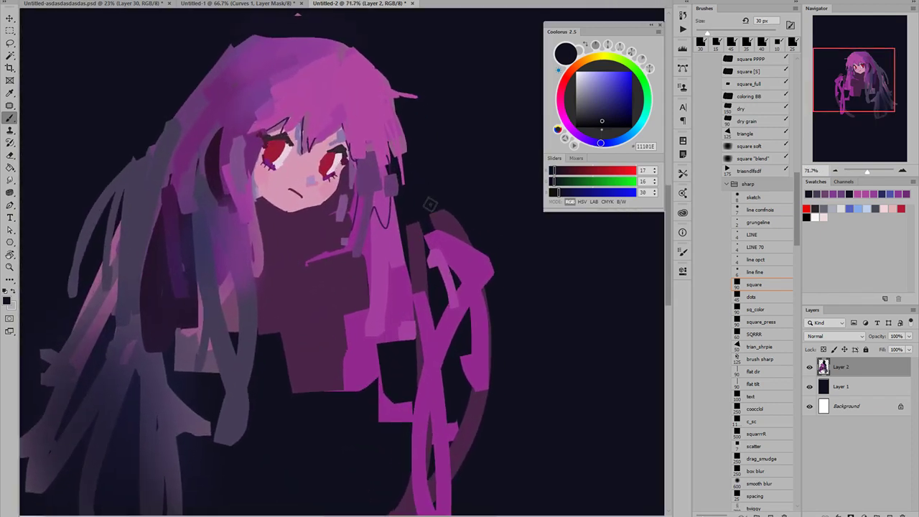
mouse_move(429, 252)
left_mouse_down()
mouse_move(435, 335)
mouse_move(421, 249)
left_mouse_up()
left_click(428, 234, "alt")
left_click_drag(415, 217, 496, 266)
mouse_move(509, 293)
left_mouse_down()
mouse_move(510, 384)
mouse_move(496, 325)
left_mouse_up()
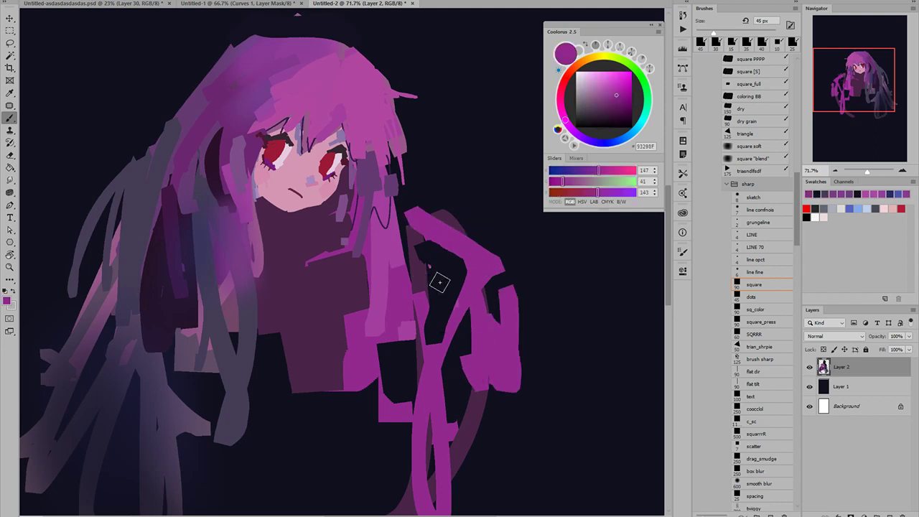
key("ctrl+z")
left_click_drag(400, 203, 428, 261)
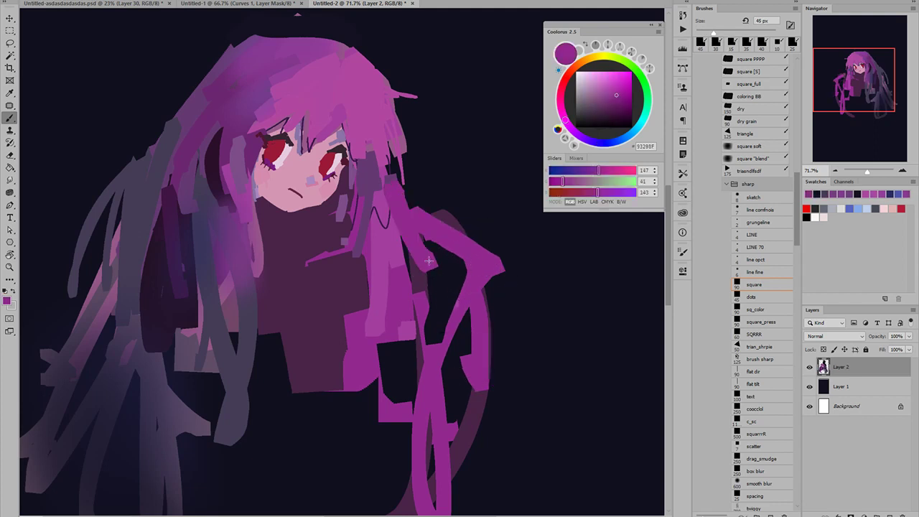
- Paint over the purple side hair and most of the raised arm with sampled dark background colour (#11101E) at 45 px
left_click(434, 194, "alt")
left_click_drag(394, 176, 424, 260)
left_click_drag(389, 215, 382, 387)
mouse_move(399, 331)
left_mouse_down()
mouse_move(417, 203)
mouse_move(437, 246)
left_mouse_up()
key("bracketright")
key("bracketright")
left_click_drag(465, 296, 477, 362)
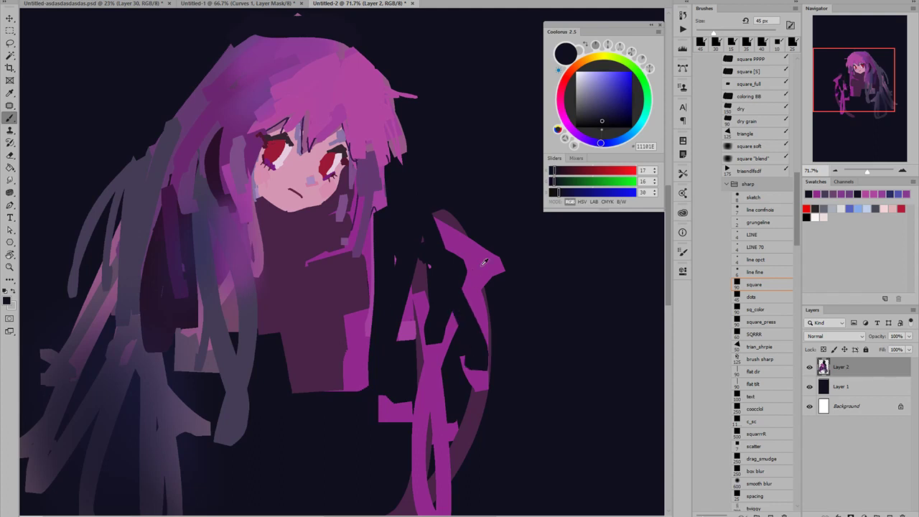
- Paint a straight upper arm down from the shoulder in sampled dark plum and cover the old raised arm with dark background colour at 60 px
left_click(467, 268, "alt")
left_click(431, 258, "alt")
left_click_drag(384, 219, 393, 237)
mouse_move(419, 270)
left_mouse_down()
mouse_move(435, 320)
mouse_move(424, 328)
left_mouse_up()
left_click(422, 269, "alt")
left_click_drag(385, 226, 436, 338)
left_click(441, 267, "alt")
left_click_drag(454, 221, 481, 349)
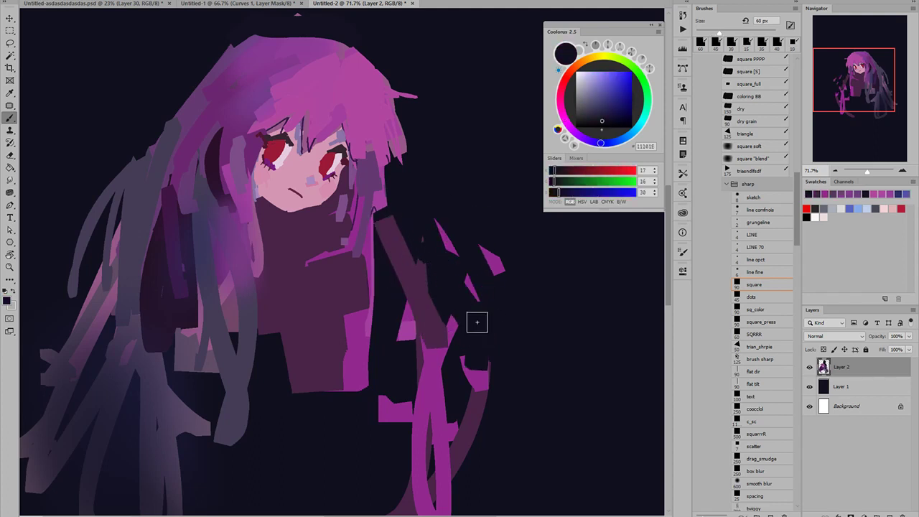
- Try dabbing a dark pupil onto the left iris with a much smaller brush
left_click(304, 196, "alt")
mouse_move(305, 195)
left_mouse_down()
mouse_move(262, 192)
mouse_move(356, 208)
left_mouse_up()
key("bracketleft")
key("bracketleft")
key("bracketleft")
key("bracketleft")
key("bracketleft")
key("bracketleft")
left_click(274, 218)
left_click_drag(274, 218, 363, 244)
key("ctrl+z")
- Reshape the chin with sampled skin pink (#D497B2) at 10 px and repaint the left iris with sampled deep red (#9C1938)
key("bracketleft")
key("bracketleft")
key("bracketleft")
left_click(302, 301, "alt")
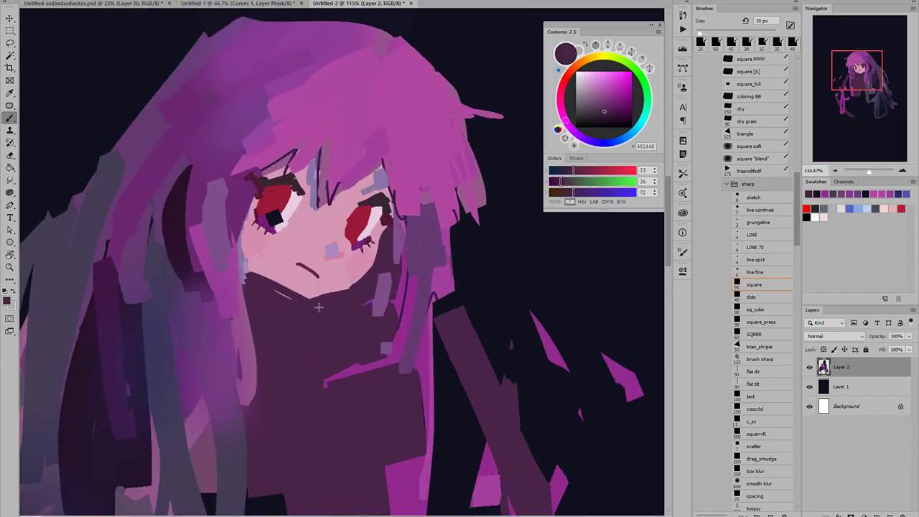
key("ctrl+z")
left_click(295, 294, "alt")
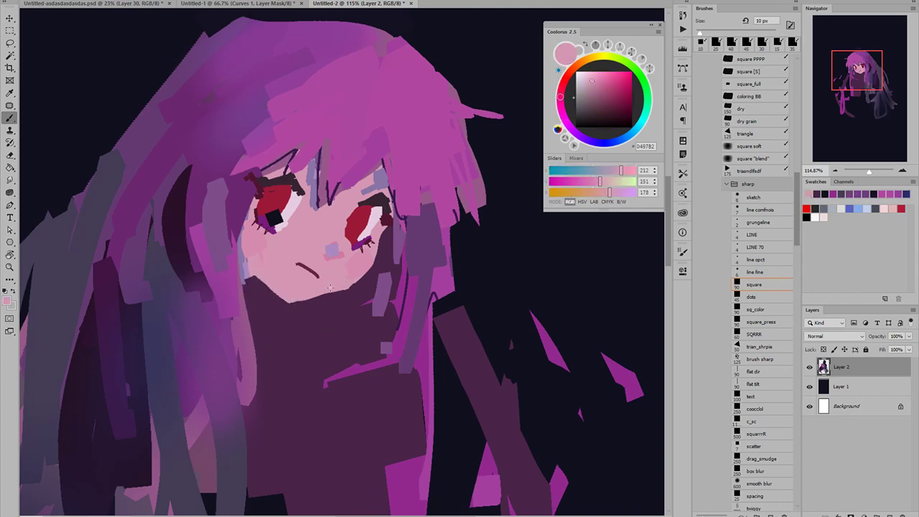
left_click_drag(301, 301, 334, 295)
left_click(271, 212, "alt")
left_click_drag(285, 218, 273, 224)
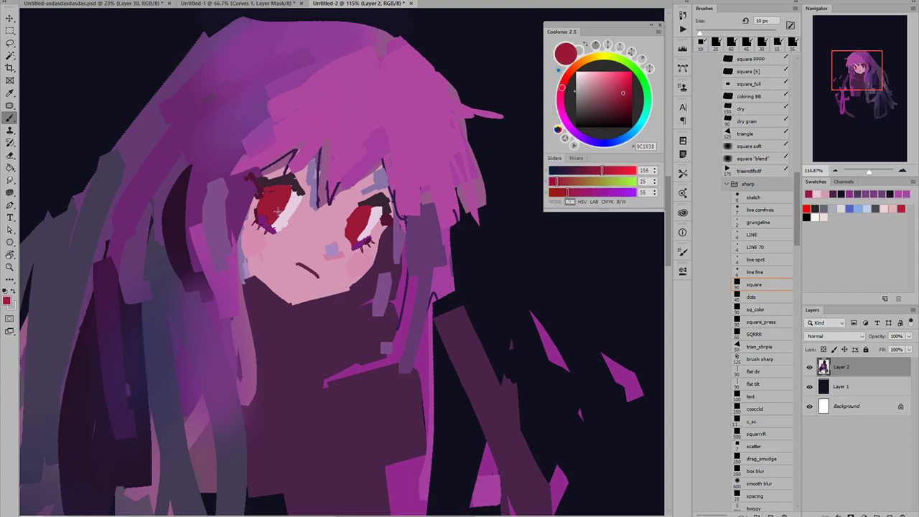
- Try blue (#5F55D6) reflections across the tops of both irises
left_click(603, 144)
left_click(610, 80)
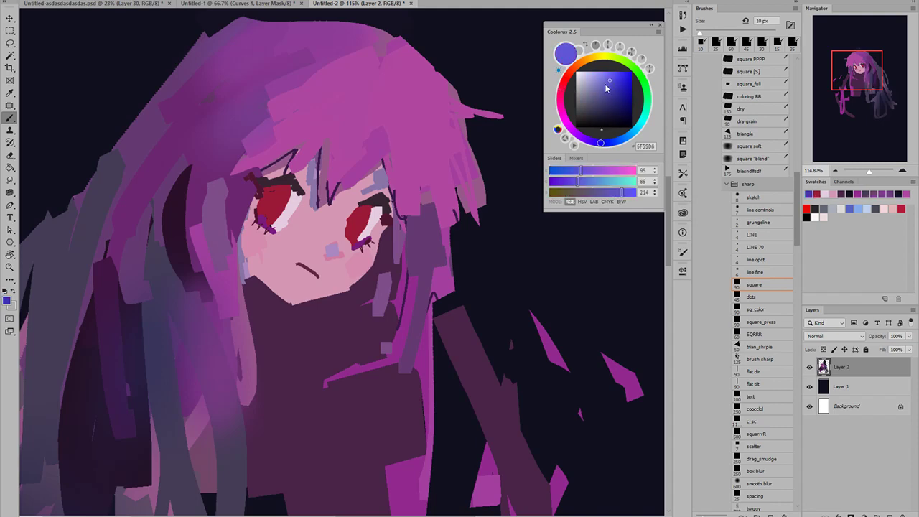
left_click_drag(266, 189, 285, 195)
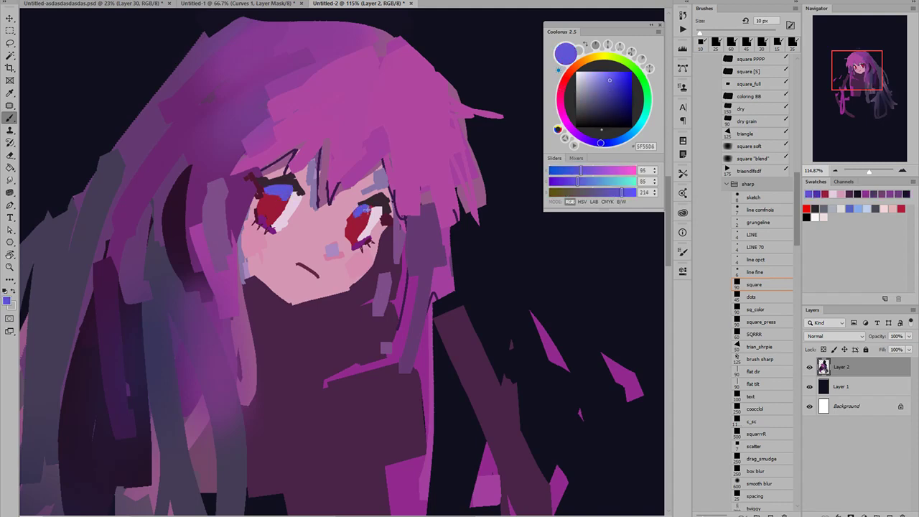
mouse_move(372, 235)
left_mouse_down()
mouse_move(300, 217)
mouse_move(389, 243)
left_mouse_up()
key("ctrl+z")
key("ctrl+z")
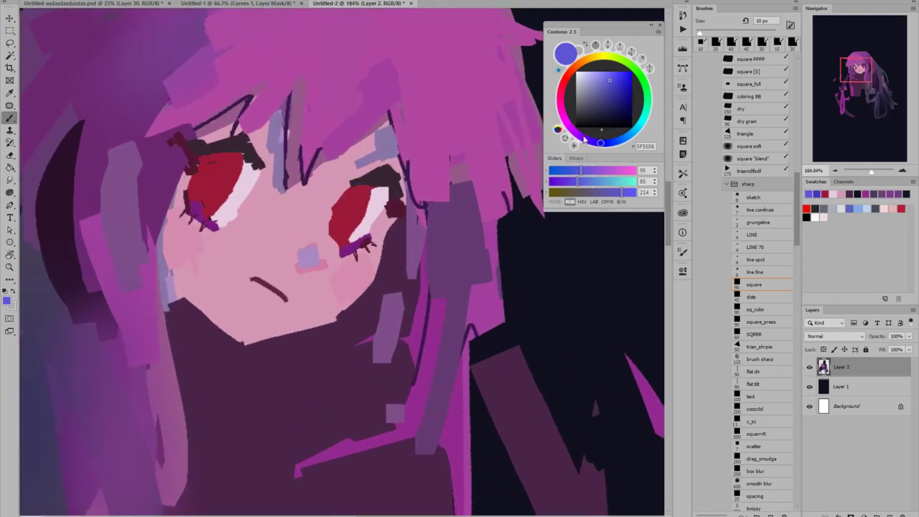
- Paint muted violet (#885FAF) reflections across the tops of both irises with the 10 px brush
left_click(582, 137)
left_click(601, 88)
mouse_move(238, 167)
left_mouse_down()
mouse_move(209, 161)
mouse_move(241, 159)
left_mouse_up()
left_click_drag(353, 190, 370, 194)
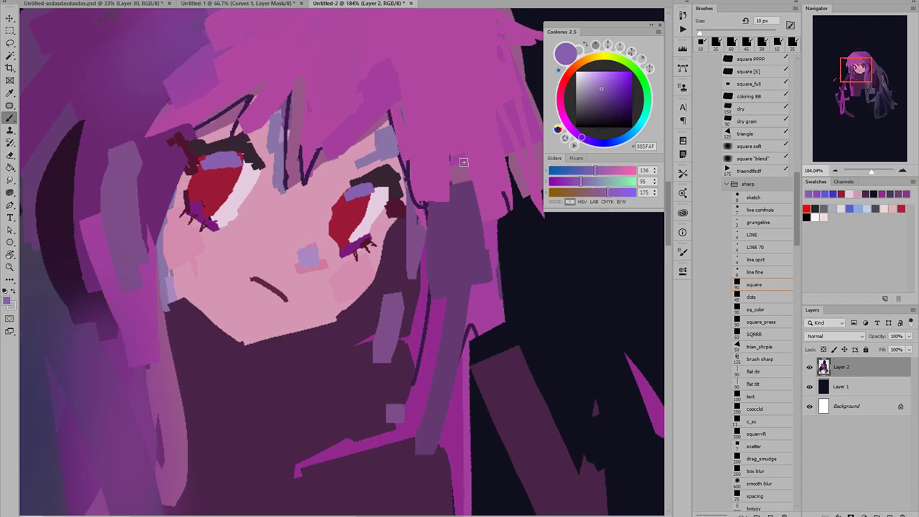
- Paint dark reddish-brown (#2D1316) pupils in both irises with the 7 px brush
left_click(564, 82)
left_click(608, 117)
left_click_drag(210, 179, 214, 195)
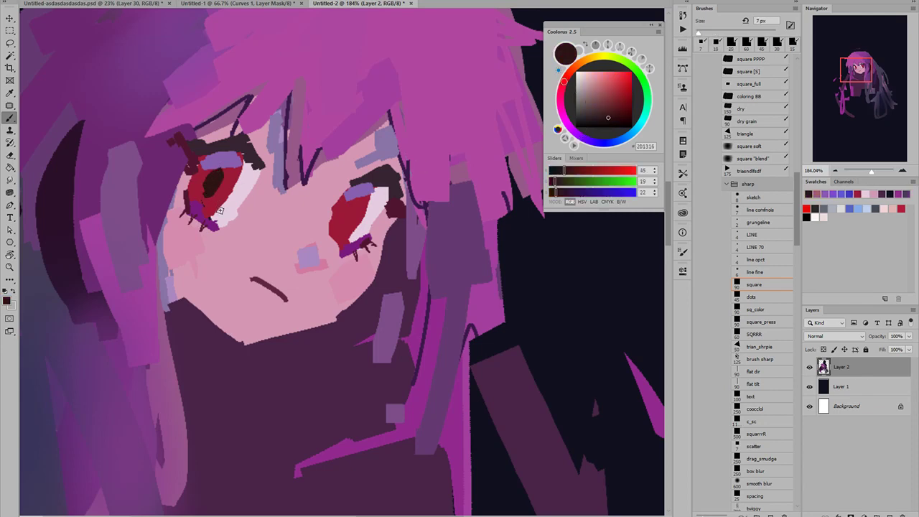
mouse_move(351, 203)
left_mouse_down()
mouse_move(345, 221)
mouse_move(296, 259)
mouse_move(312, 261)
left_mouse_up()
scroll(311, 260, "up", 2)
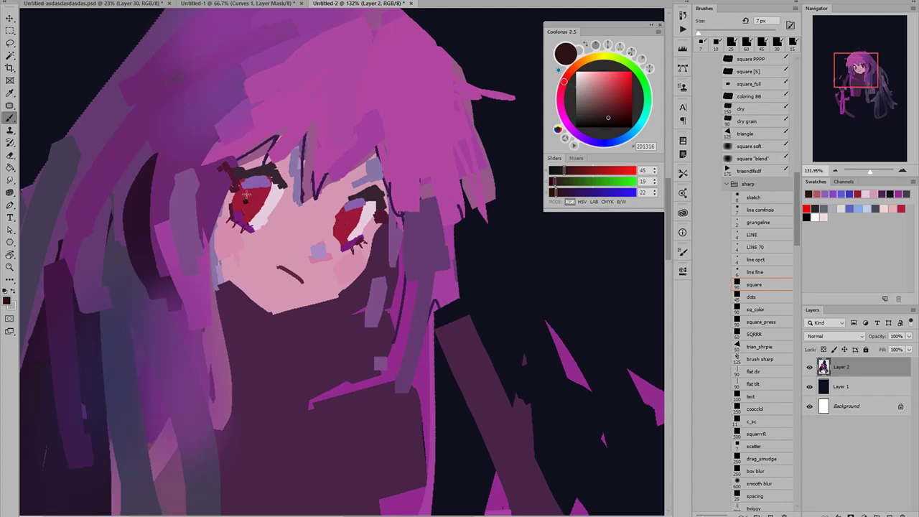
left_click_drag(338, 221, 346, 234)
- Brighten the lower irises around the pupils with red (#CB2939) and a lighter red (#EE364A)
left_click(620, 83)
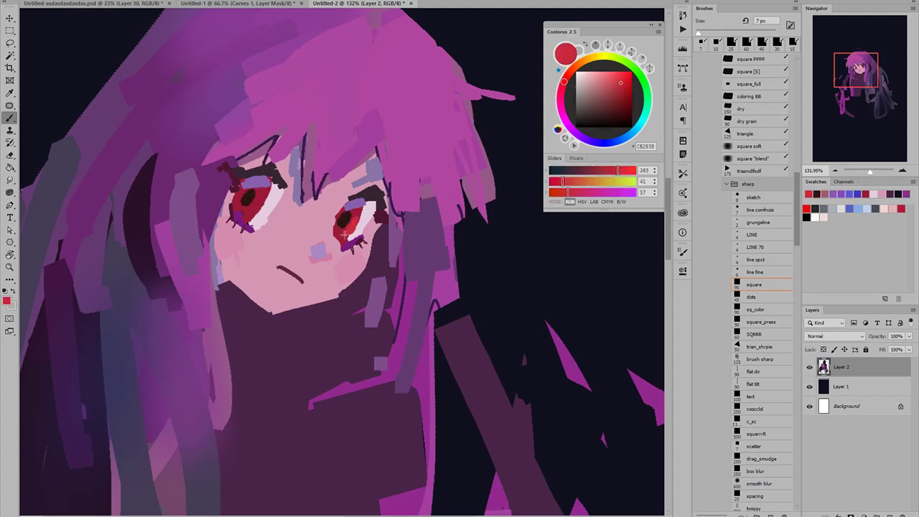
left_click(619, 74)
left_click_drag(347, 229, 352, 222)
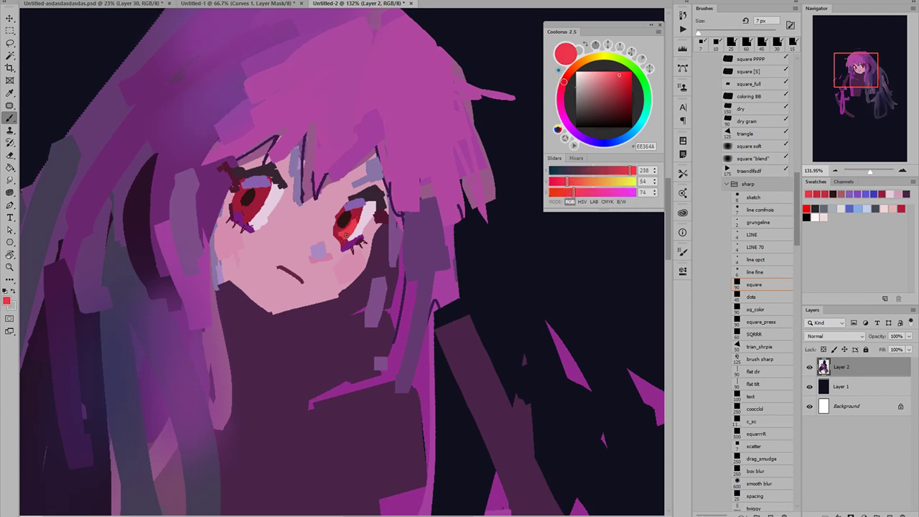
key("ctrl+z")
scroll(287, 234, "down", 5)
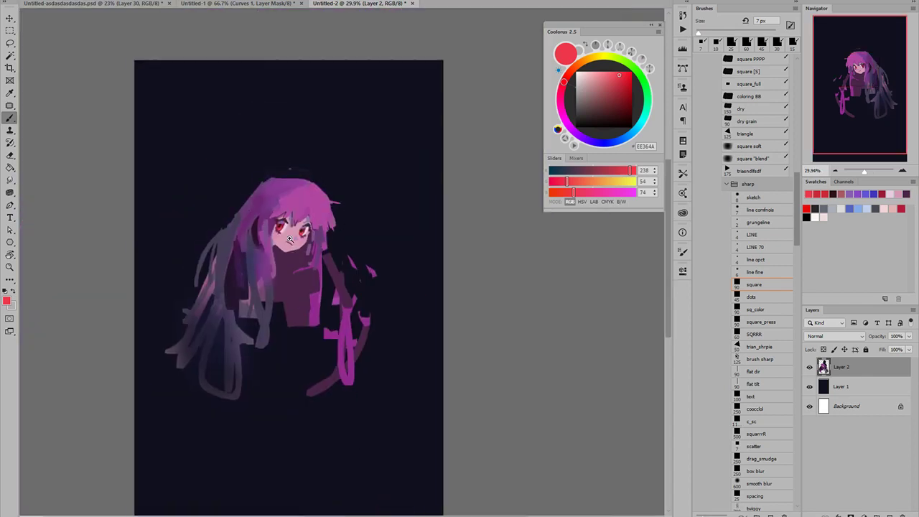
scroll(289, 239, "up", 5)
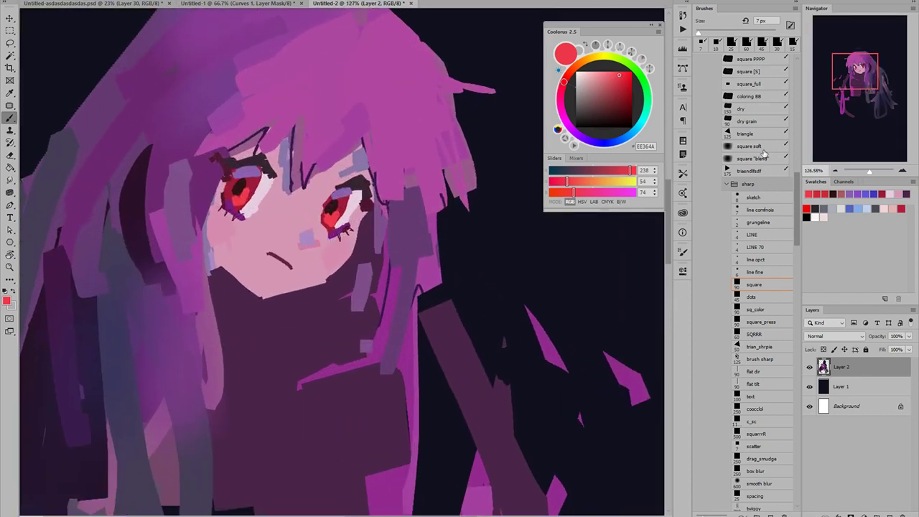
- Blend the left iris with the square "blend" brush, using sampled deep red (#9C1938) and warm red (#B8413A)
left_click(256, 183, "alt")
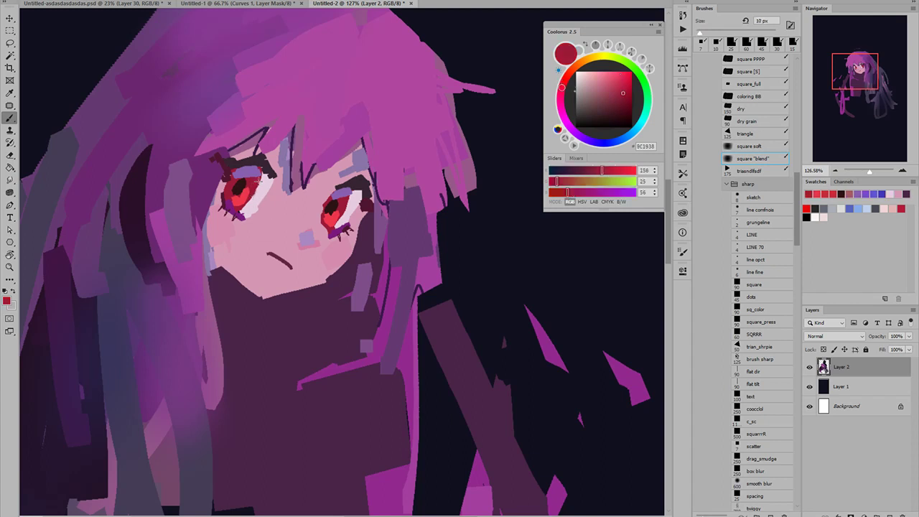
key("bracketright")
key("bracketright")
key("bracketright")
left_click(568, 76)
left_click(615, 87)
key("bracketright")
key("bracketright")
key("bracketright")
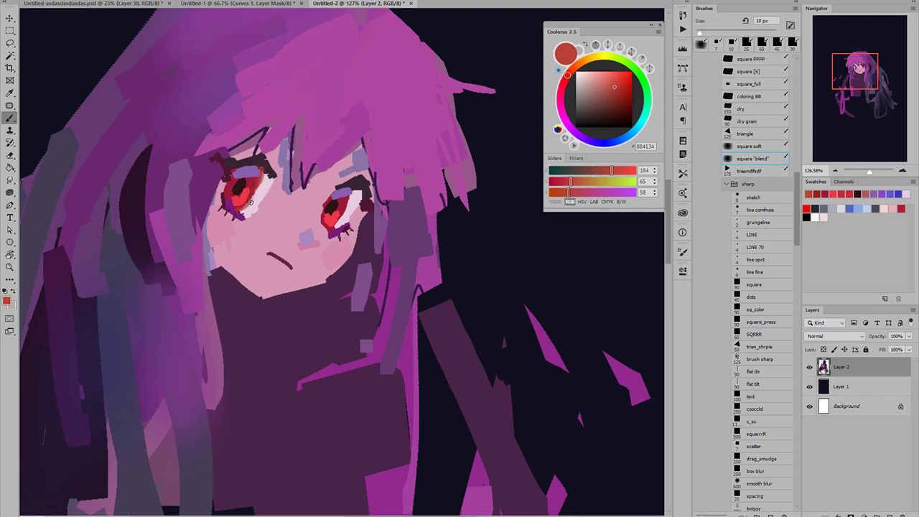
left_click(251, 185, "alt")
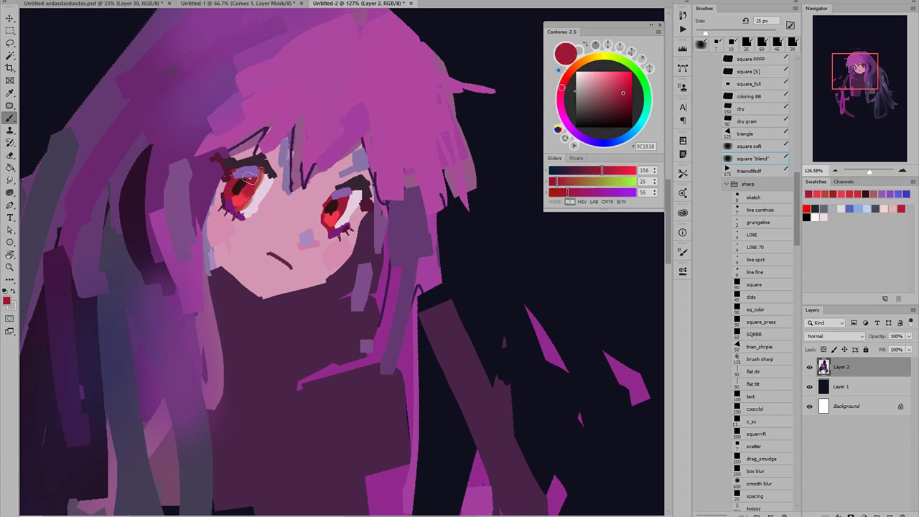
- Soften the iris edges with muted pinkish red (#C76B6B) and blend the right iris with deep red (#9C1938) at 25 px
left_click(344, 202, "alt")
left_click(247, 202, "alt")
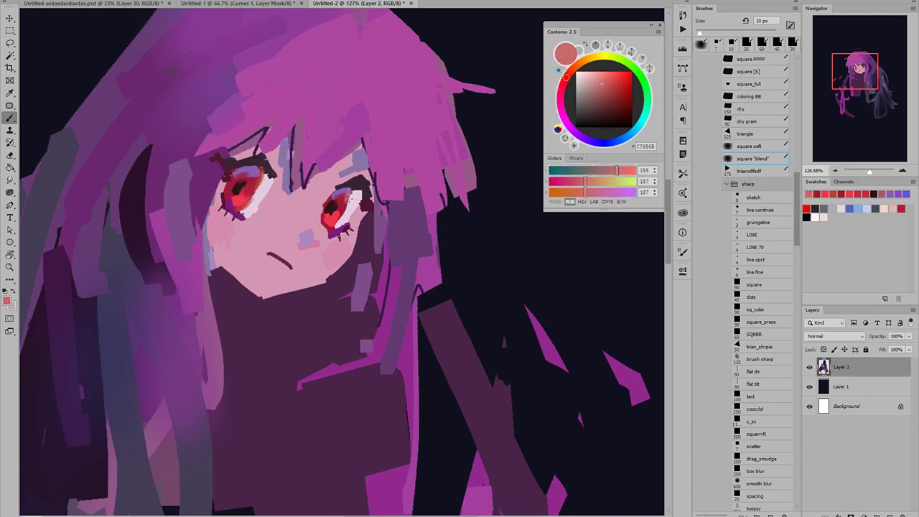
left_click(346, 208, "alt")
key("bracketright")
key("bracketright")
key("bracketright")
left_click_drag(343, 211, 336, 229)
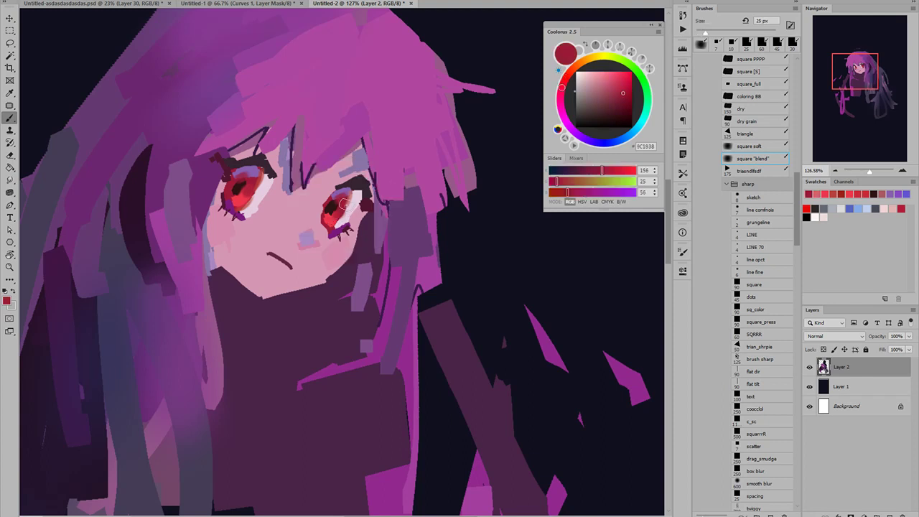
- Shade the upper part and white of the right eye with muted plum (#7B4254) and pink (#DA5983)
left_click(342, 202, "alt")
left_click(602, 101)
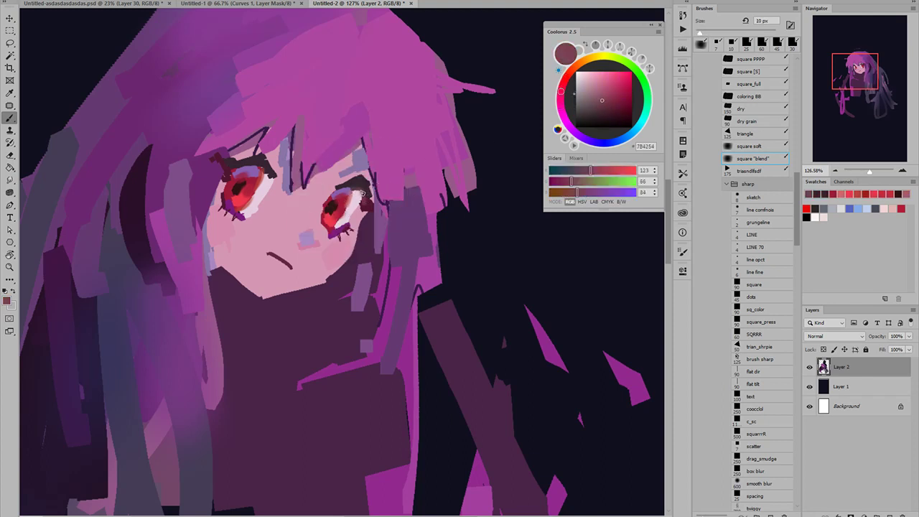
left_click_drag(616, 94, 609, 79)
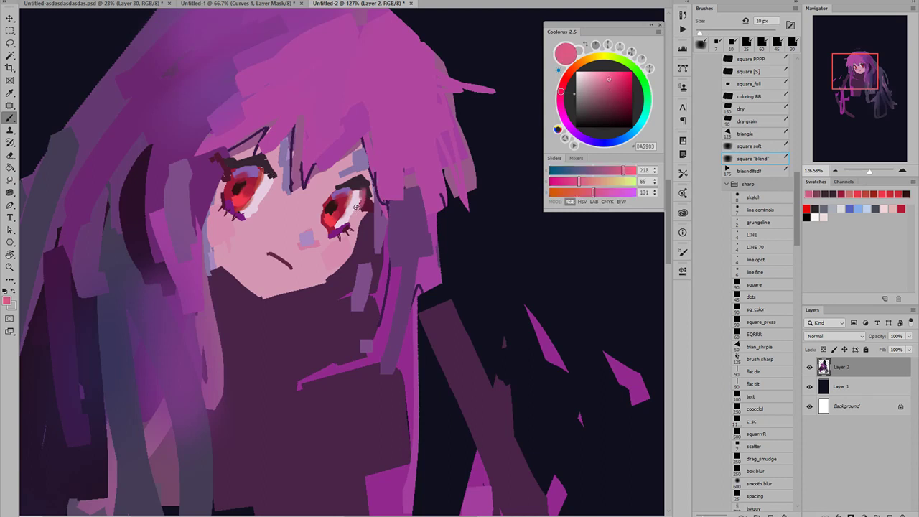
- Tint the whites of the eyes with soft lilac (#A881B6) using the blend brush at 25 px
key("bracketright")
key("bracketright")
key("bracketright")
left_click_drag(575, 129, 574, 132)
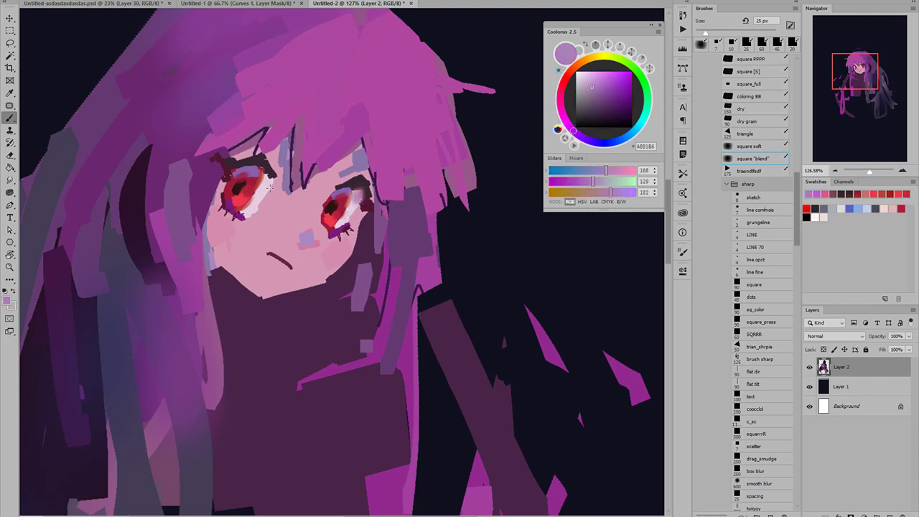
- Refine the left eye's lashes and corner with the hard square brush, using sampled greyish purple (#503A50) at 7 and 4 px
key("ctrl+0")
mouse_move(291, 223)
left_mouse_down()
mouse_move(334, 232)
mouse_move(321, 244)
mouse_move(334, 242)
left_mouse_up()
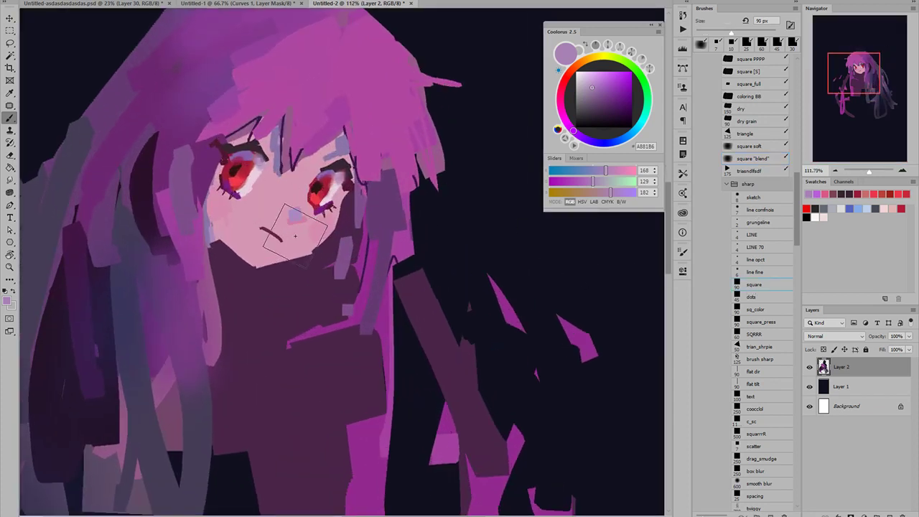
key("bracketleft")
key("bracketleft")
key("bracketleft")
key("bracketleft")
key("bracketleft")
key("bracketleft")
key("bracketleft")
key("bracketleft")
left_click(266, 176, "alt")
left_click(265, 161, "alt")
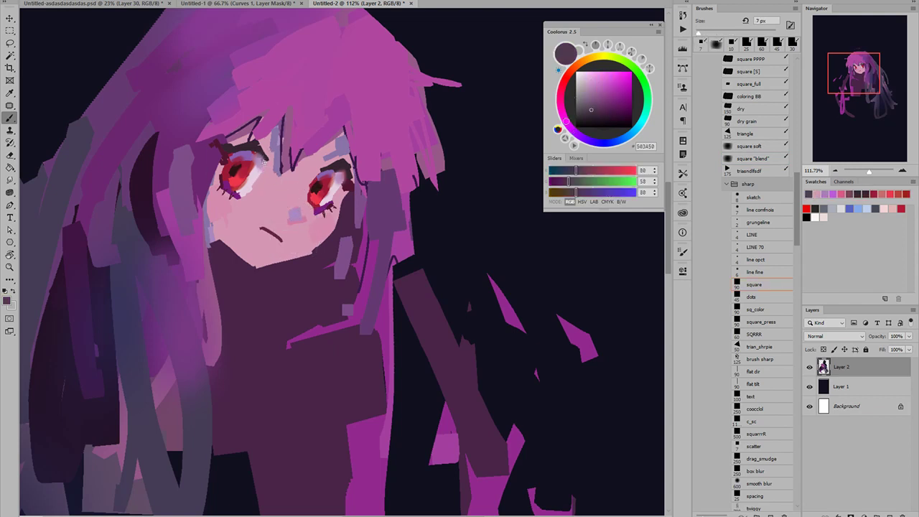
left_click(273, 178)
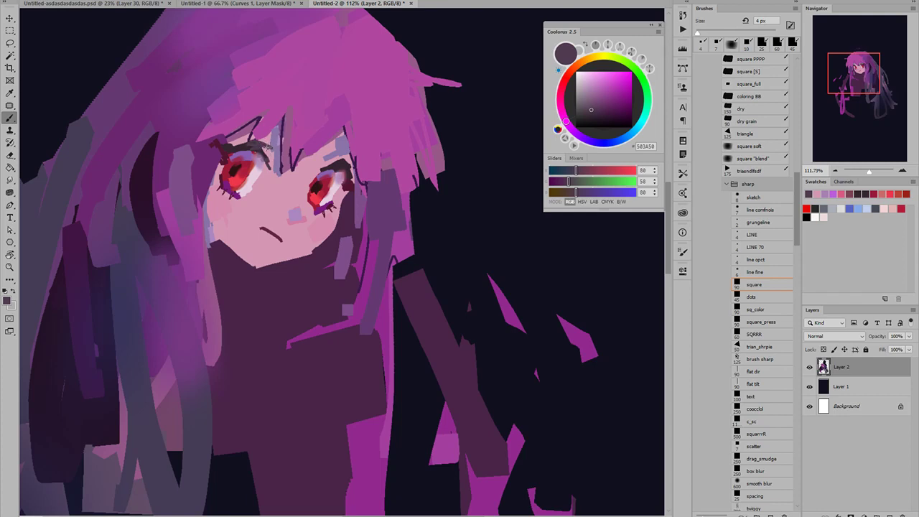
left_click_drag(275, 184, 262, 208)
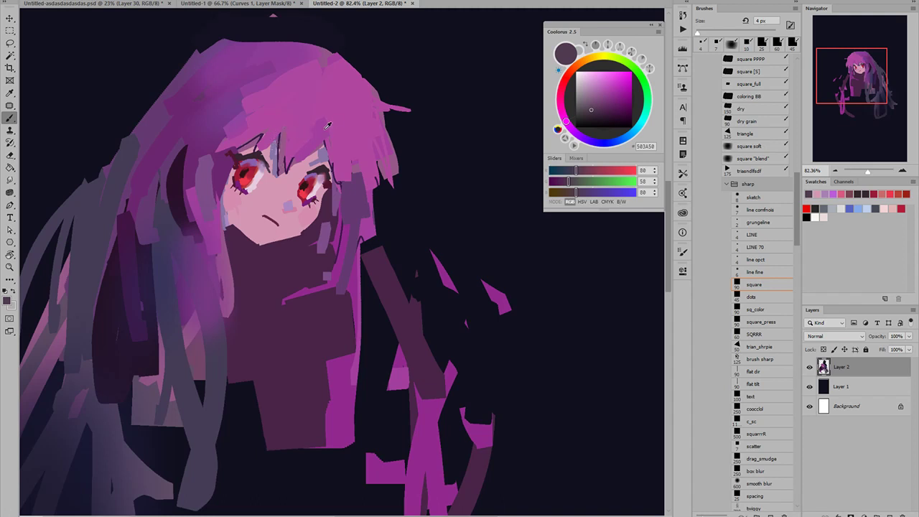
- Repaint the fringe between the eyes with lavender (#8974A6) at 40 px and block a purple strand above the right eye
left_click(279, 177, "alt")
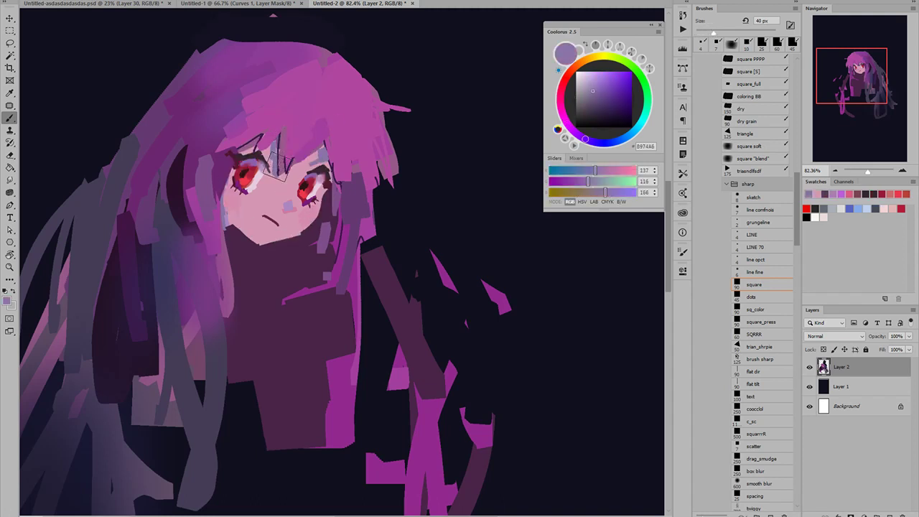
mouse_move(300, 124)
left_mouse_down()
mouse_move(281, 179)
mouse_move(309, 154)
mouse_move(289, 180)
left_mouse_up()
left_click(271, 193, "alt")
left_click(320, 117, "alt")
mouse_move(315, 138)
left_mouse_down()
mouse_move(280, 176)
mouse_move(302, 130)
mouse_move(285, 178)
mouse_move(313, 165)
left_mouse_up()
left_click(340, 180, "alt")
key("ctrl+z")
key("bracketleft")
key("bracketleft")
key("bracketleft")
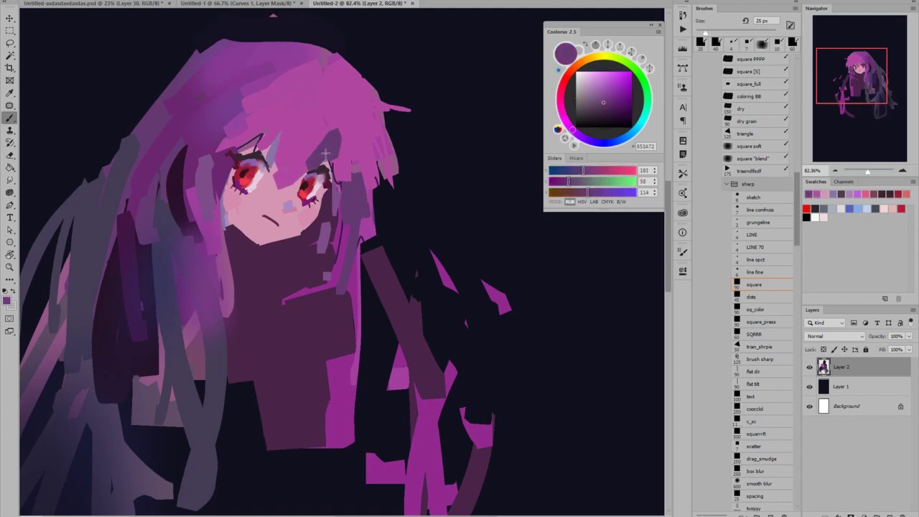
- Narrow the lavender strand between the eyes at 10 px and clean up the nose bridge with skin pink (#D497B2)
key("bracketleft")
key("bracketleft")
key("bracketleft")
mouse_move(282, 133)
left_mouse_down()
mouse_move(273, 148)
mouse_move(281, 188)
left_mouse_up()
left_click(272, 151, "alt")
left_click(287, 189, "alt")
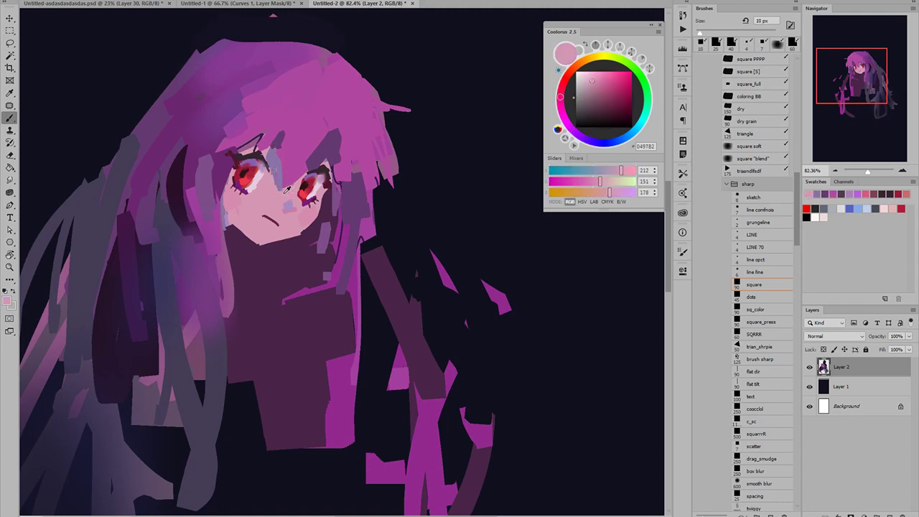
mouse_move(283, 191)
left_mouse_down()
mouse_move(232, 179)
mouse_move(294, 203)
left_mouse_up()
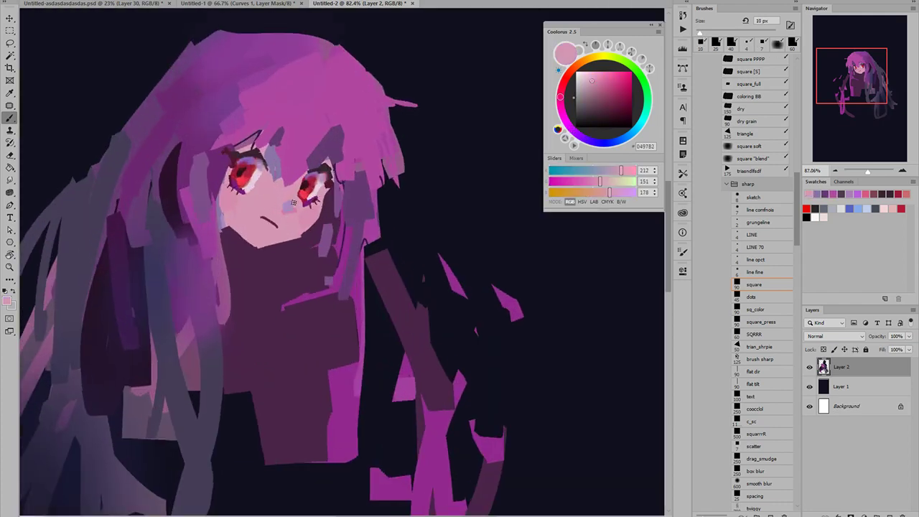
- Detail the strand beside the left eye with rosy pink (#D279A8) at 7 px and lilac (#AA88C0) at 4 px
left_click(279, 185, "alt")
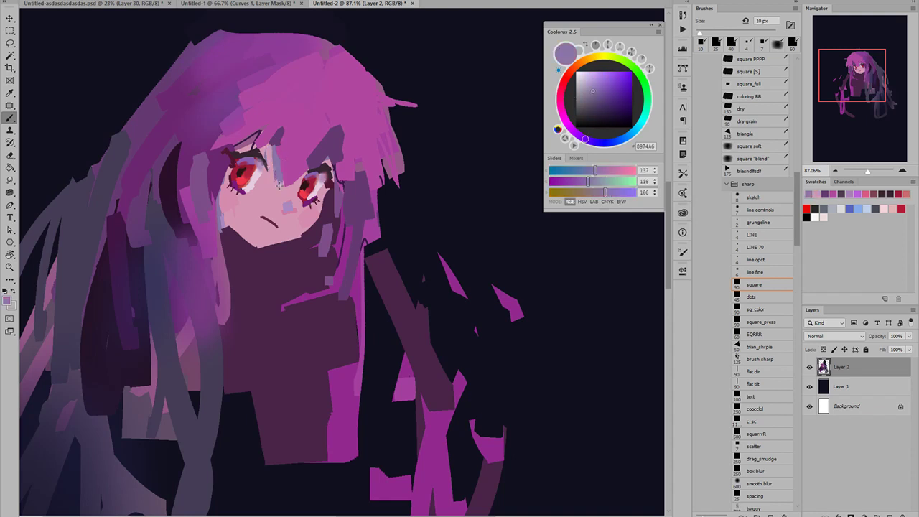
left_click(294, 206, "alt")
key("bracketleft")
key("bracketleft")
key("bracketleft")
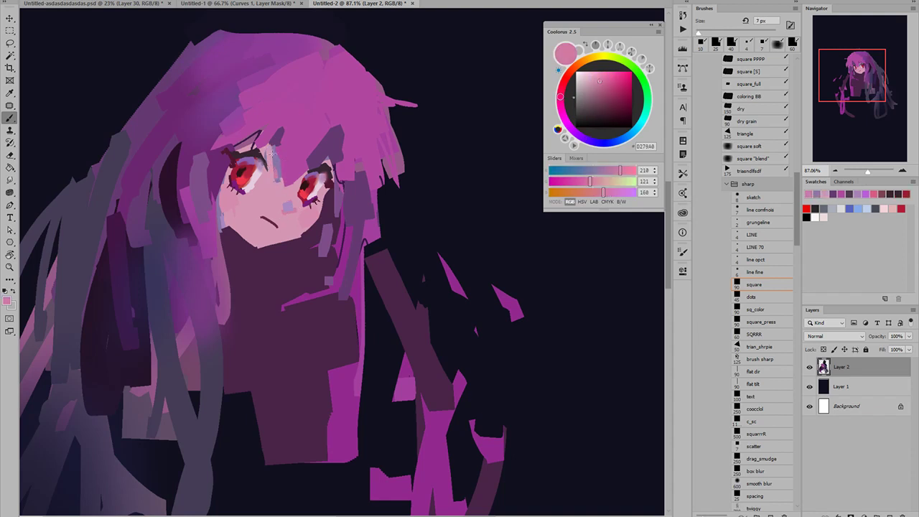
left_click(276, 174, "alt")
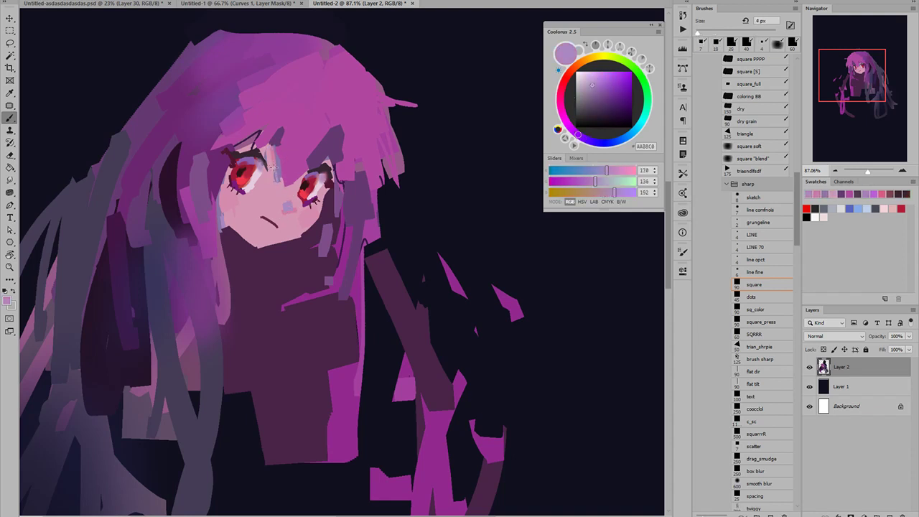
key("bracketleft")
key("bracketleft")
key("bracketleft")
- Reshape the fringe above the right eye with sampled magenta (#B148A0) at 10 px
left_click(305, 158, "alt")
key("bracketright")
key("bracketright")
key("bracketright")
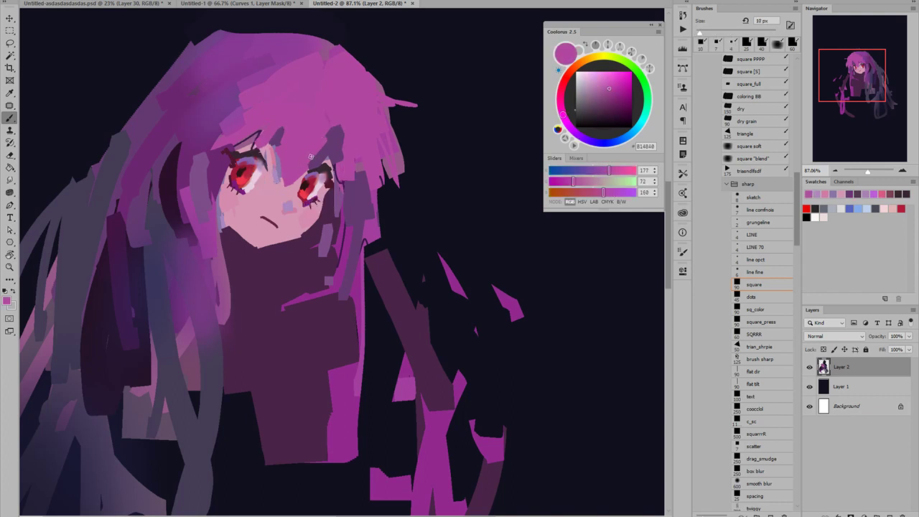
key("ctrl+z")
mouse_move(322, 168)
left_mouse_down()
mouse_move(339, 119)
mouse_move(338, 127)
left_mouse_up()
mouse_move(333, 181)
left_mouse_down()
mouse_move(342, 133)
mouse_move(302, 152)
left_mouse_up()
- Cut back the stray strand on the right side of the hair with dark navy (#11101E) at 60 px
left_click_drag(390, 157, 429, 145)
left_click(429, 144, "alt")
key("bracketright")
key("bracketright")
key("bracketright")
key("bracketright")
key("bracketright")
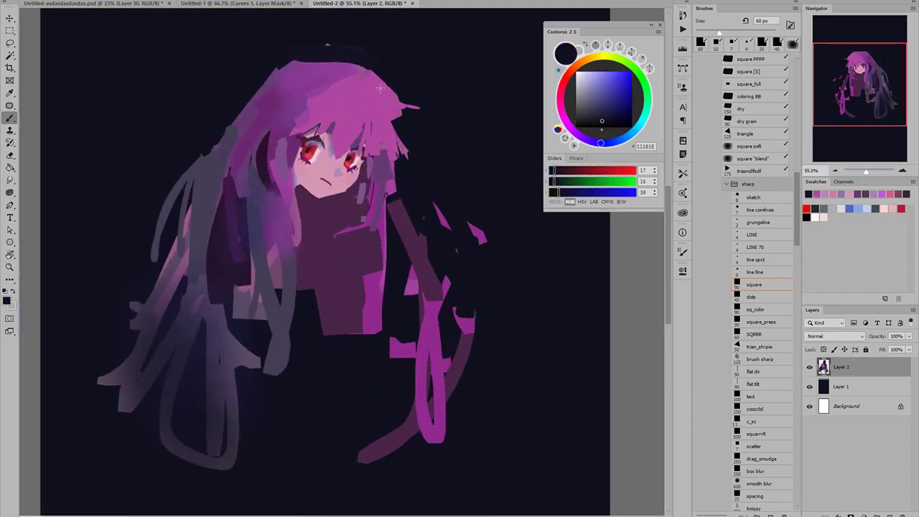
left_click_drag(379, 87, 408, 110)
key("ctrl+z")
key("ctrl+z")
left_click(408, 121, "alt")
left_click_drag(405, 101, 404, 135)
- Trim the right outline of the hair down to its lower tips with the sampled background navy
left_click(384, 117, "alt")
left_click(423, 121, "alt")
left_click_drag(371, 64, 407, 119)
mouse_move(359, 65)
left_mouse_down()
mouse_move(318, 63)
mouse_move(392, 98)
left_mouse_up()
key("ctrl+z")
key("ctrl+z")
left_click_drag(399, 138, 355, 176)
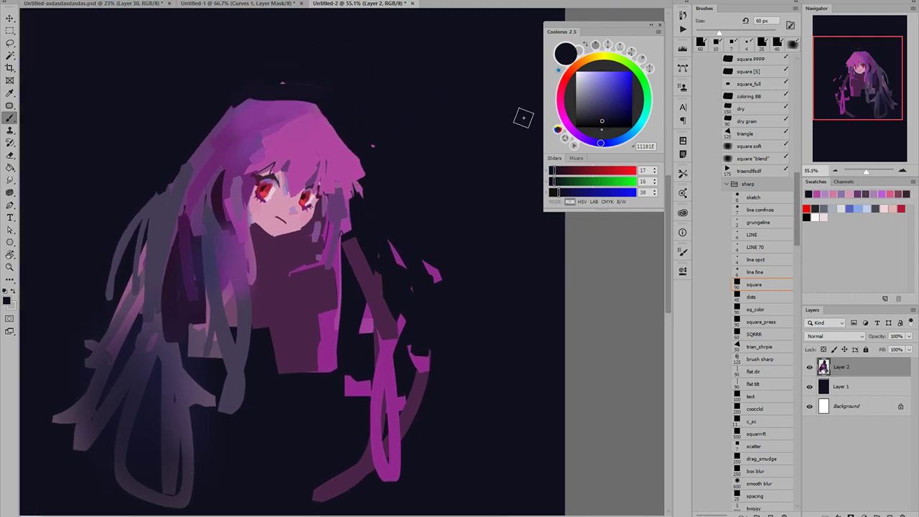
- Paint two rabbit ears above the head, the right one bending outwards, in pale pink (#C5A9B5) at 60 px
left_click(561, 98)
left_click(586, 85)
left_click(341, 122)
mouse_move(360, 110)
left_mouse_down()
mouse_move(403, 80)
mouse_move(381, 57)
mouse_move(402, 51)
mouse_move(451, 105)
mouse_move(408, 100)
left_mouse_up()
mouse_move(288, 108)
left_mouse_down()
mouse_move(322, 59)
mouse_move(288, 58)
mouse_move(320, 44)
mouse_move(328, 66)
left_mouse_up()
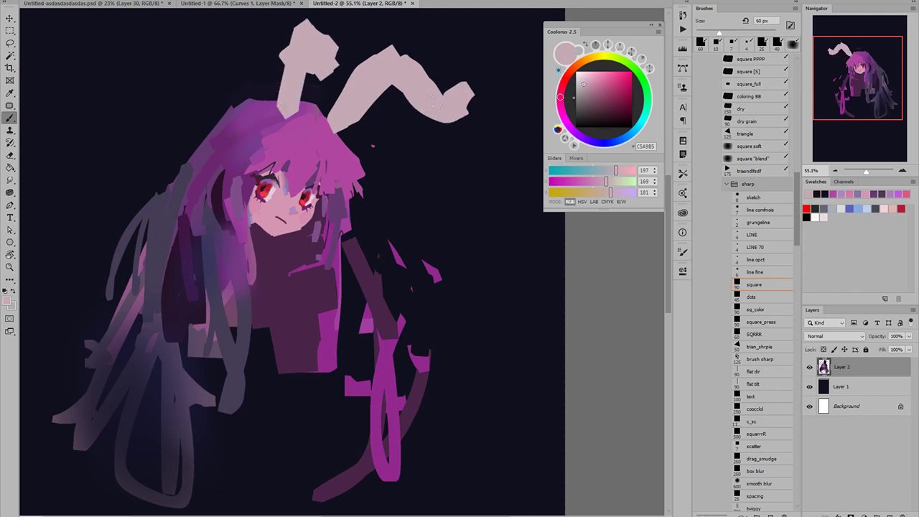
- Block the shadows under the folds of both ears with mauve (#81606F), using a smaller brush for the left ear
left_click(591, 99)
left_click_drag(382, 74, 373, 97)
key("bracketleft")
key("bracketleft")
key("bracketleft")
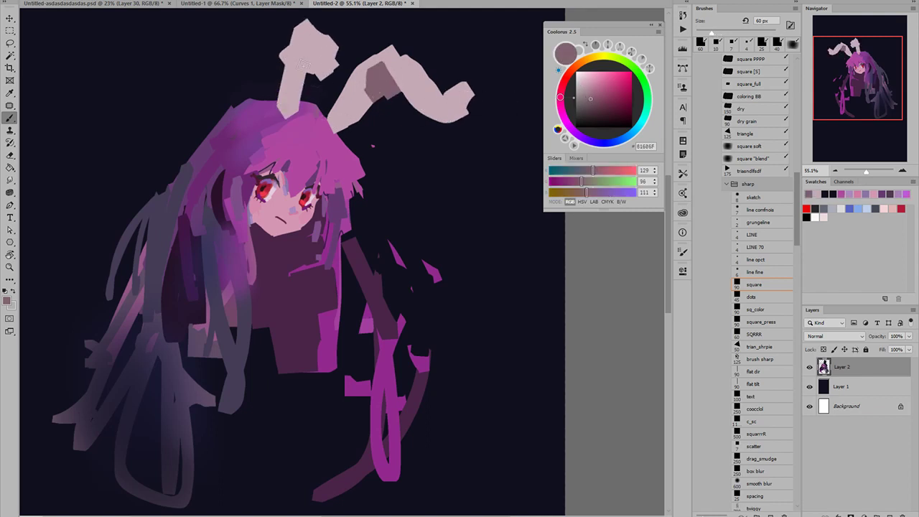
left_click_drag(306, 63, 303, 77)
- Shade the left and upper sides of both ears with greyish lavender (#9891AB) at 40 px
left_click(593, 142)
left_click(584, 89)
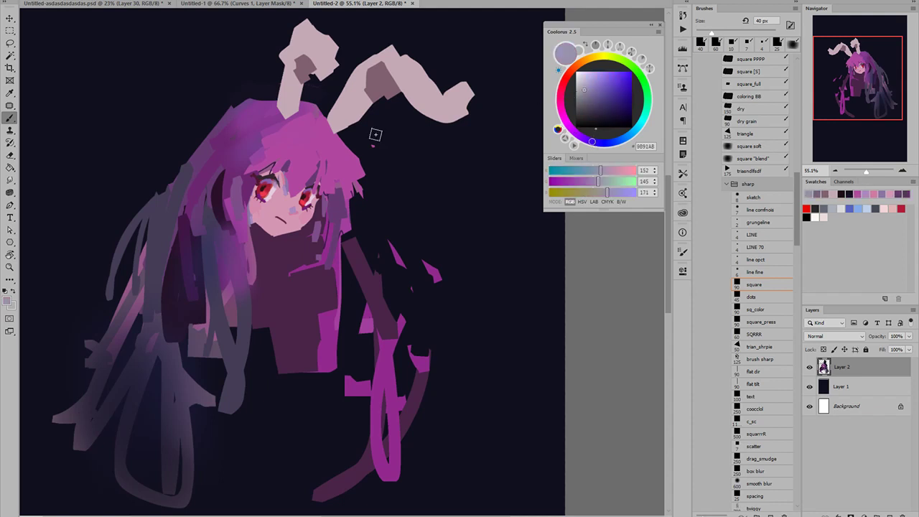
mouse_move(286, 110)
left_mouse_down()
mouse_move(280, 68)
mouse_move(315, 29)
left_mouse_up()
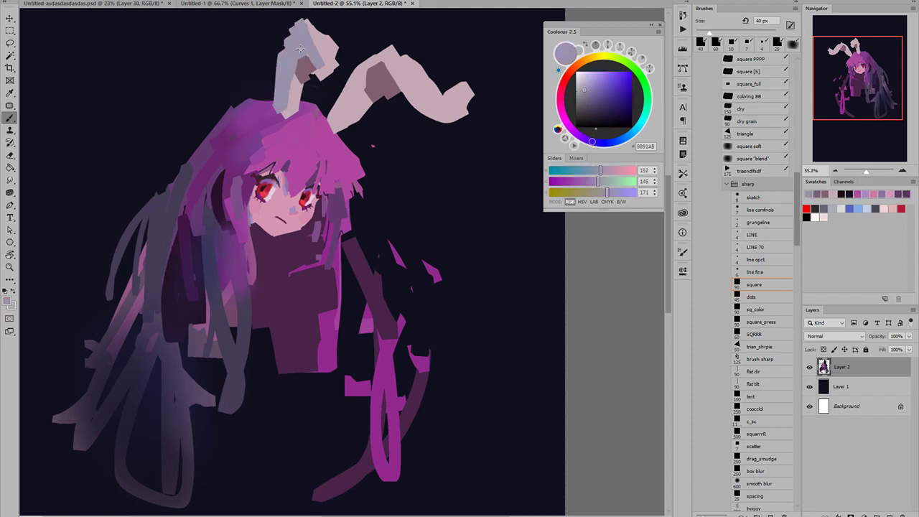
key("bracketright")
mouse_move(333, 117)
left_mouse_down()
mouse_move(382, 53)
mouse_move(403, 69)
mouse_move(395, 60)
mouse_move(420, 99)
left_mouse_up()
key("bracketleft")
key("bracketleft")
key("bracketleft")
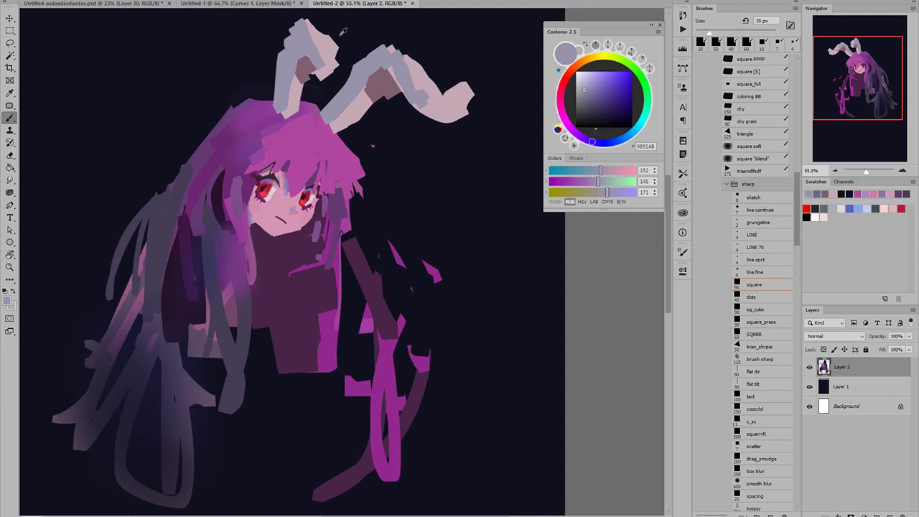
- Repaint the folded tip of the left ear with sampled pale pink (#C5A9B5) at 50 px
left_click(328, 40, "alt")
key("bracketright")
key("bracketright")
key("bracketright")
left_click_drag(307, 31, 320, 51)
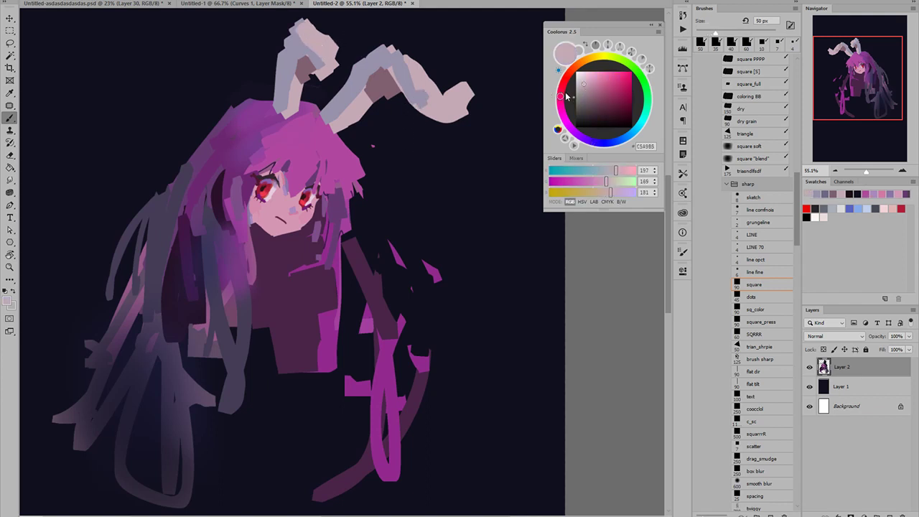
- Highlight the folded tips and bases of both ears with light pink (#ECD2E1) at 50 px
mouse_move(564, 95)
left_mouse_down()
mouse_move(561, 107)
mouse_move(581, 74)
left_mouse_up()
mouse_move(325, 57)
left_mouse_down()
mouse_move(308, 33)
mouse_move(326, 45)
left_mouse_up()
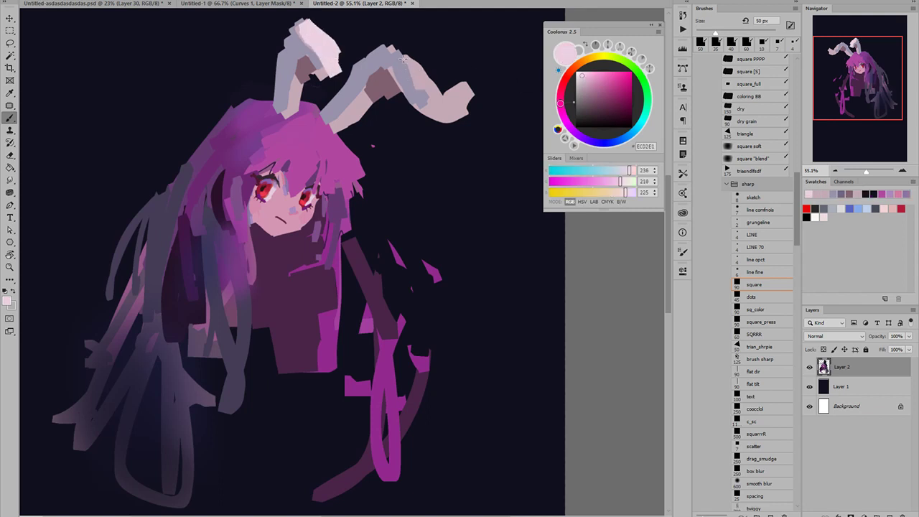
mouse_move(404, 59)
left_mouse_down()
mouse_move(445, 94)
mouse_move(350, 120)
mouse_move(356, 110)
mouse_move(338, 124)
mouse_move(352, 110)
left_mouse_up()
left_click_drag(298, 99, 291, 109)
left_click_drag(352, 141, 327, 136)
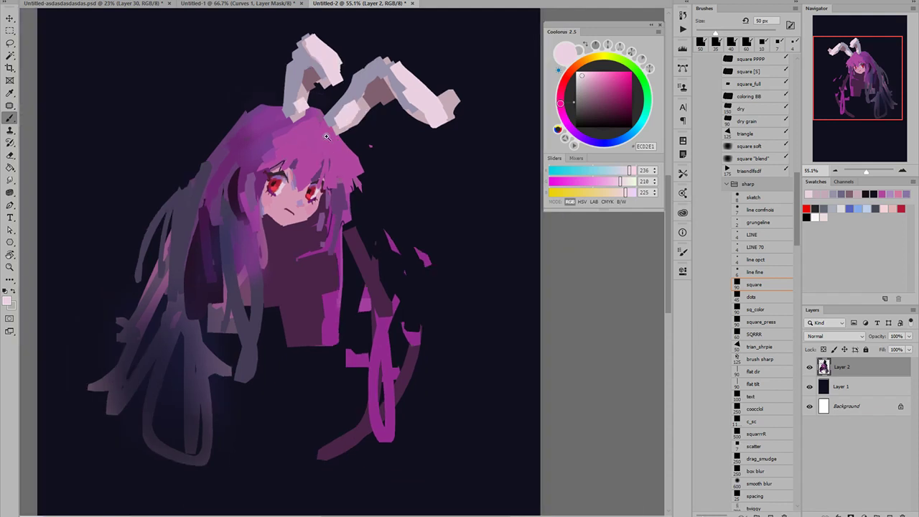
- Fill the inner ears with dark red (#5A1016) and clean up the left ear's folded tip with light pink (#ECD2E1) at 35 px
key("ctrl+0")
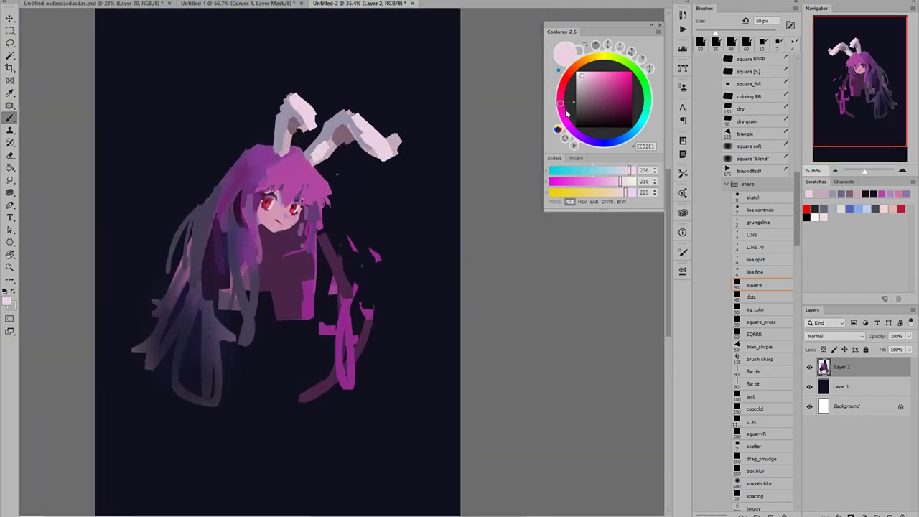
left_click(564, 81)
left_click(619, 94)
left_click_drag(283, 143, 290, 116)
left_click(622, 108)
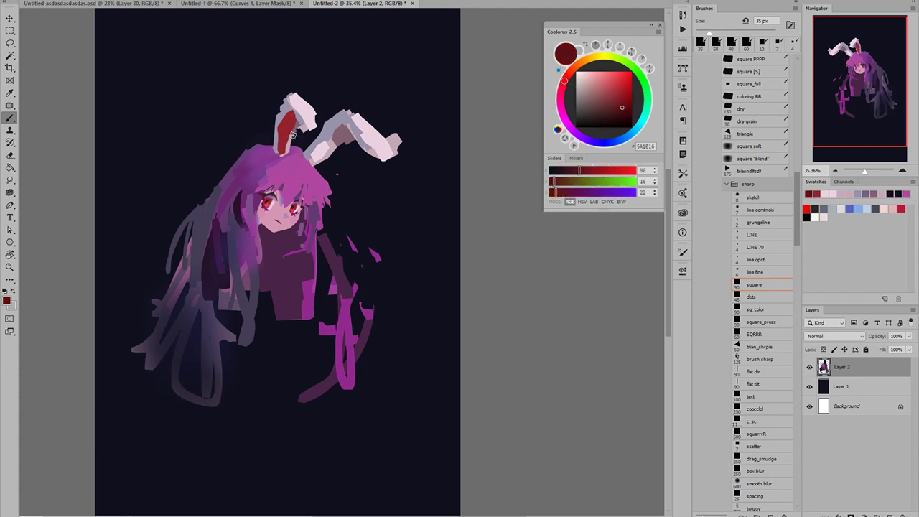
left_click_drag(288, 151, 291, 114)
mouse_move(315, 160)
left_mouse_down()
mouse_move(343, 128)
mouse_move(323, 152)
mouse_move(336, 143)
left_mouse_up()
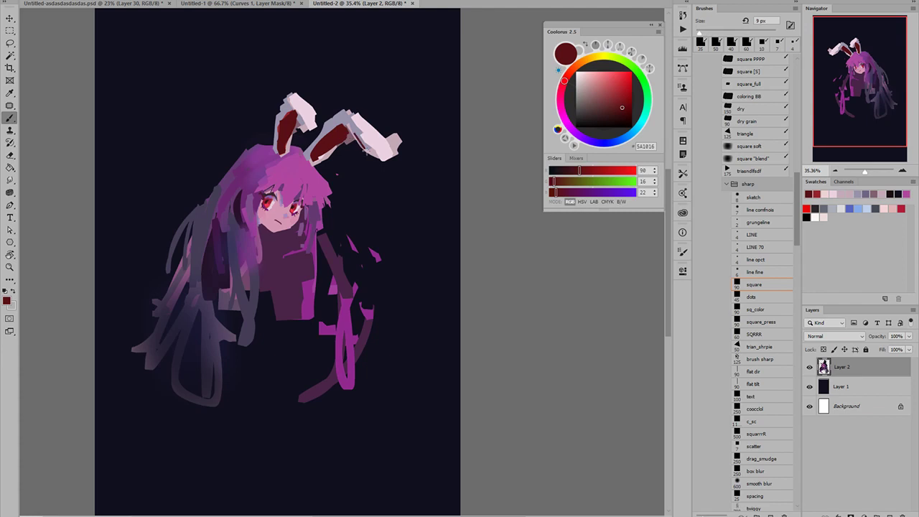
left_click(308, 115, "alt")
left_click_drag(305, 131, 302, 112)
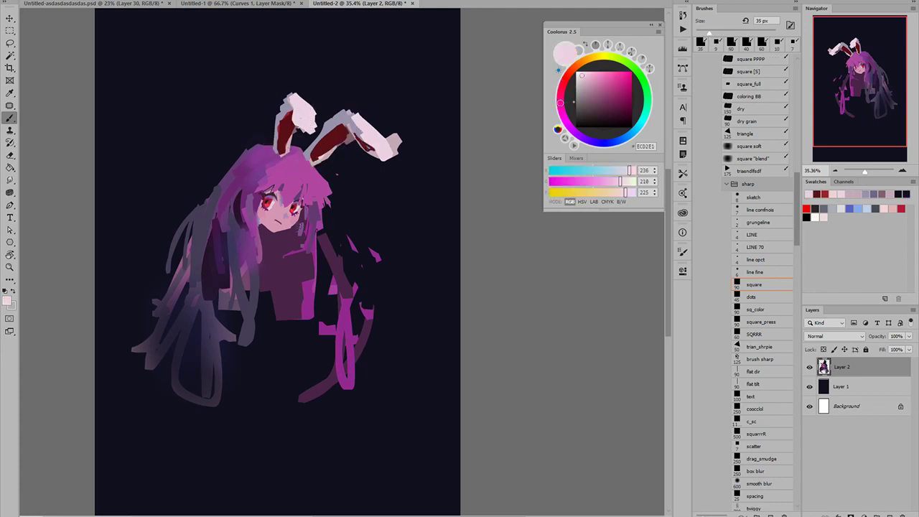
- Blend the ear bases into the hair with purple (#6D2972) and dusty pink (#B376A4) at 20 px
scroll(321, 205, "up", 2)
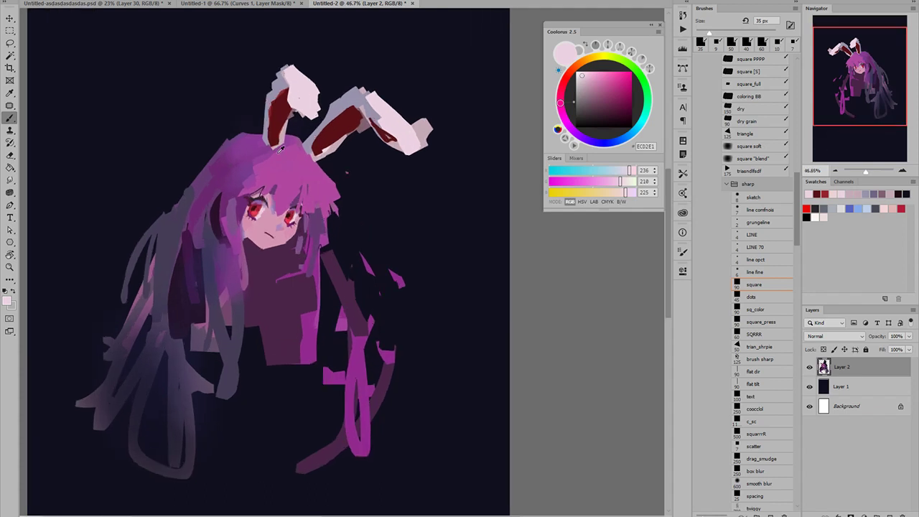
left_click(230, 188, "alt")
key("bracketleft")
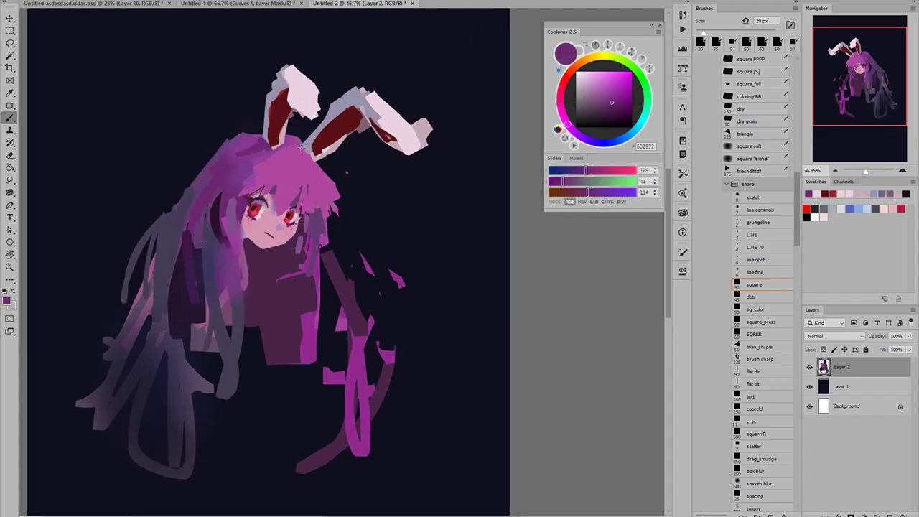
left_click(566, 113)
left_click(598, 88)
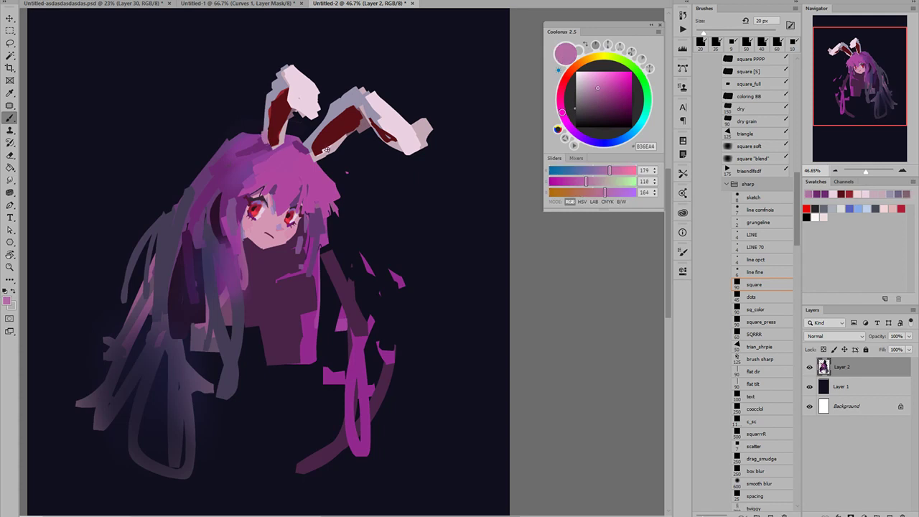
mouse_move(323, 157)
left_mouse_down()
mouse_move(266, 171)
mouse_move(327, 169)
left_mouse_up()
- Layer a lighter red (#9E252F) over the lower part of both inner ears at 20 px
left_click(342, 127, "alt")
left_click(619, 93)
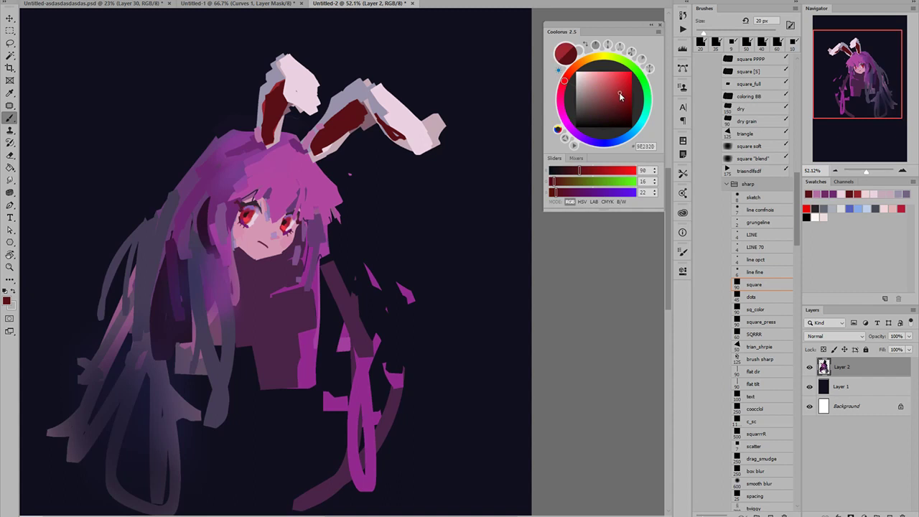
key("bracketright")
key("bracketright")
key("bracketright")
mouse_move(265, 142)
left_mouse_down()
mouse_move(273, 109)
mouse_move(268, 140)
mouse_move(308, 134)
mouse_move(329, 142)
mouse_move(267, 135)
mouse_move(265, 113)
mouse_move(276, 104)
mouse_move(266, 137)
left_mouse_up()
key("ctrl+z")
key("bracketleft")
key("bracketleft")
key("bracketleft")
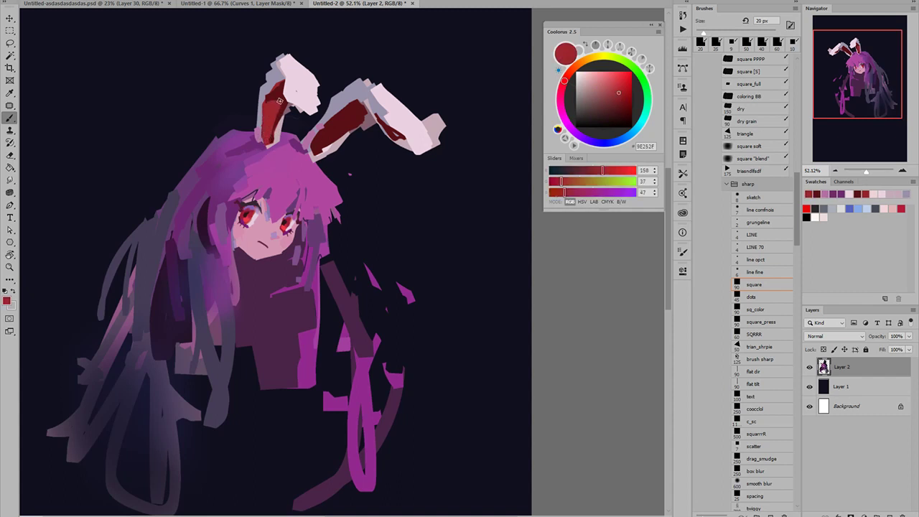
mouse_move(327, 140)
left_mouse_down()
mouse_move(343, 121)
mouse_move(318, 147)
mouse_move(342, 121)
left_mouse_up()
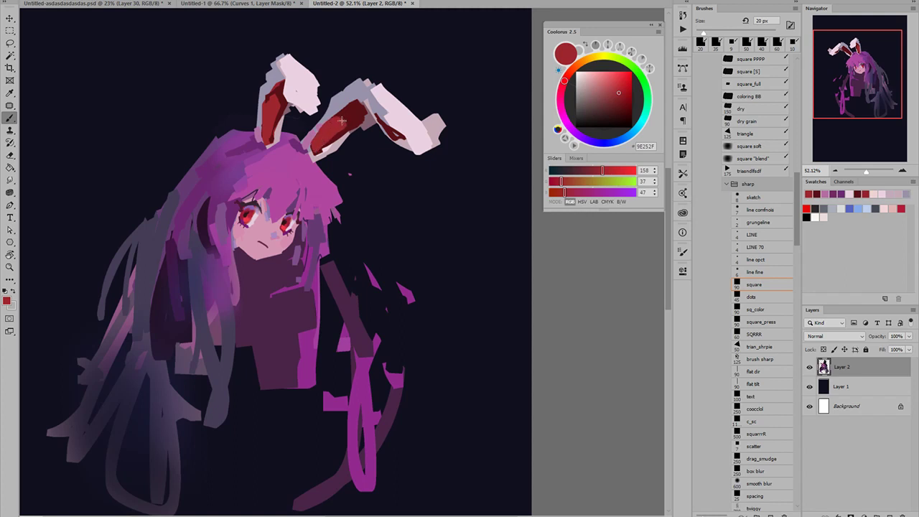
- Brighten the inner ears with a stronger red (#B11E2A)
left_click(351, 116, "alt")
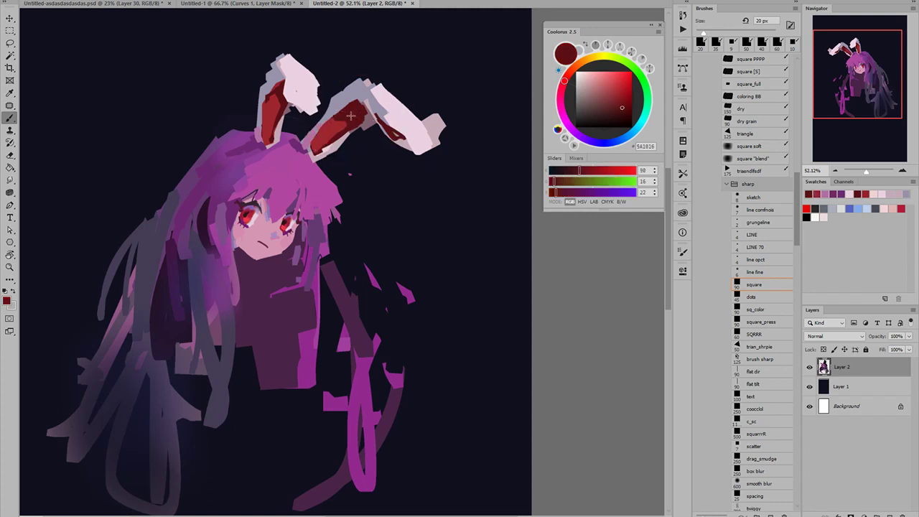
left_click(343, 126, "alt")
left_click(622, 89)
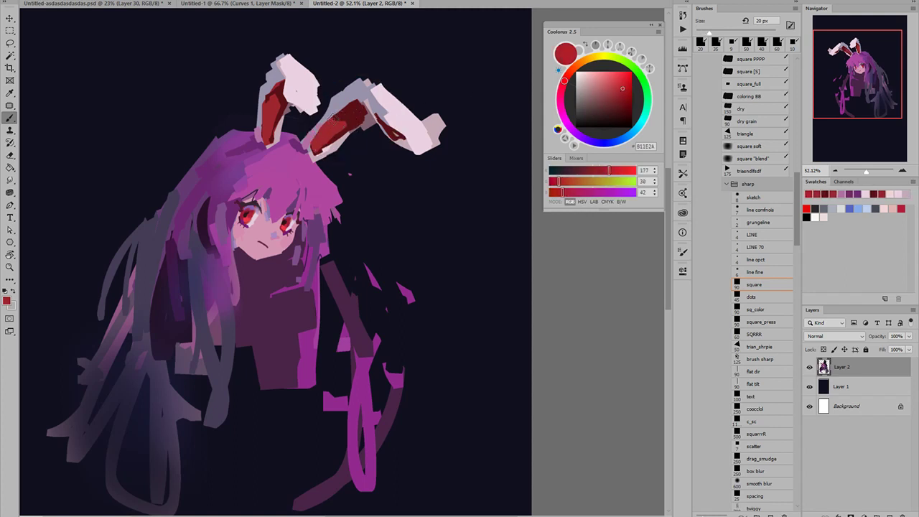
key("bracketright")
- Rework the hair at the left ear's base with magenta (#B148A0) and trim the right ear's tip with dark navy (#11101E) at 35 px
scroll(273, 109, "down", 4)
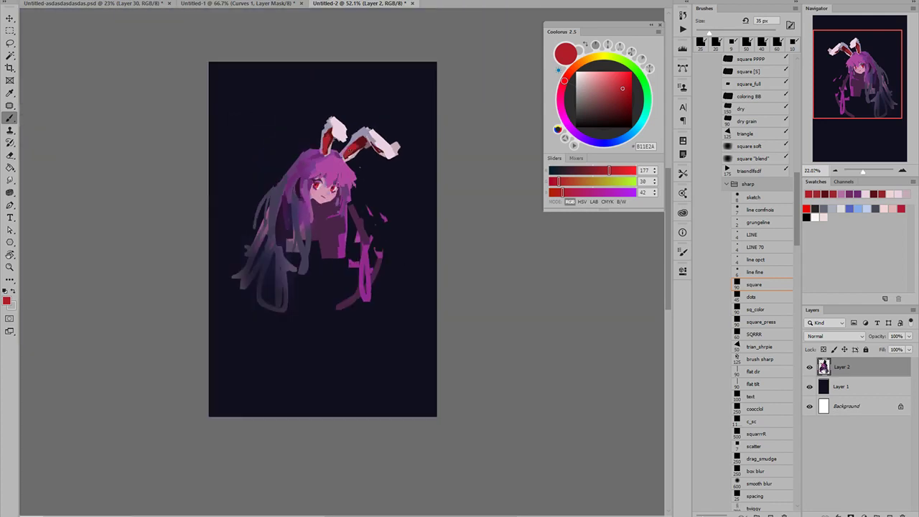
scroll(347, 175, "up", 5)
left_click(294, 129, "alt")
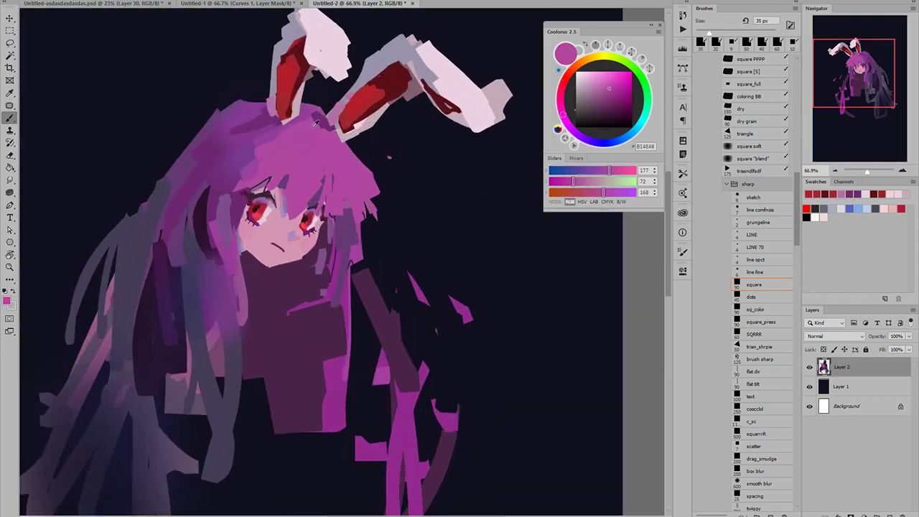
left_click_drag(281, 136, 295, 119)
left_click(277, 119, "alt")
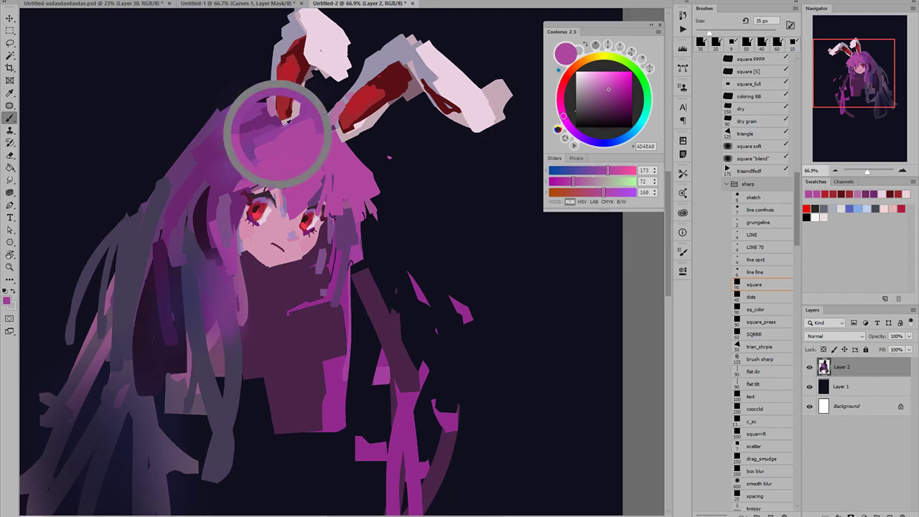
left_click(494, 61, "alt")
mouse_move(495, 83)
left_mouse_down()
mouse_move(505, 111)
mouse_move(485, 92)
mouse_move(489, 138)
mouse_move(455, 121)
left_mouse_up()
- Paint bright red (#EE364A) into the iris of the eye nearer the right ear with a 6 px brush
scroll(283, 243, "down", 4)
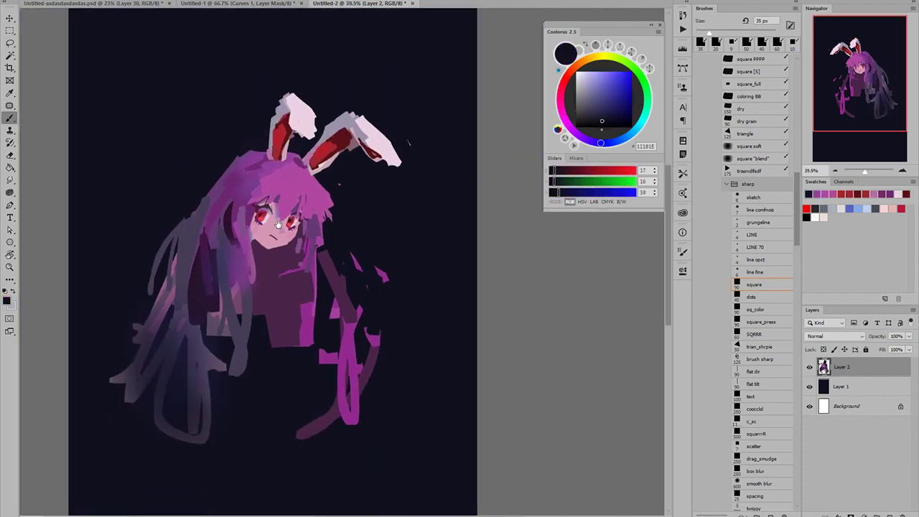
scroll(276, 248, "up", 6)
key("bracketleft")
key("bracketleft")
key("bracketleft")
key("bracketleft")
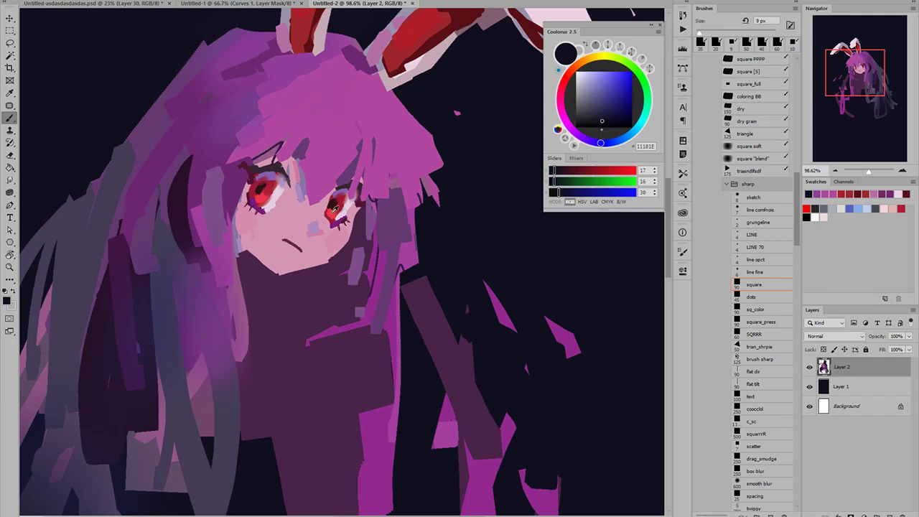
left_click(335, 213, "alt")
left_click(339, 209, "alt")
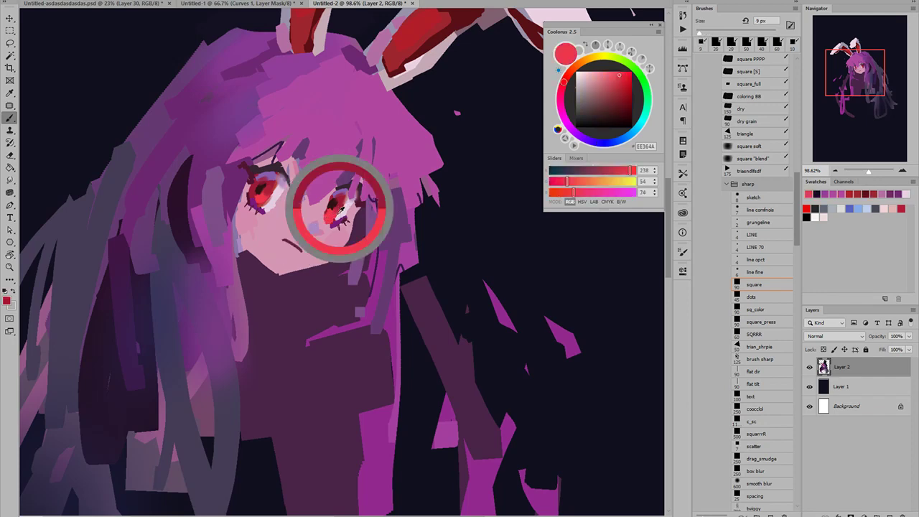
key("bracketleft")
key("bracketleft")
key("bracketleft")
mouse_move(339, 214)
left_mouse_down()
mouse_move(333, 222)
mouse_move(335, 207)
mouse_move(333, 228)
left_mouse_up()
- Touch up that eye's lower edge with purple (#7A197D) and flip the canvas horizontally
left_click(336, 205, "alt")
left_click(337, 221, "alt")
scroll(336, 234, "down", 8)
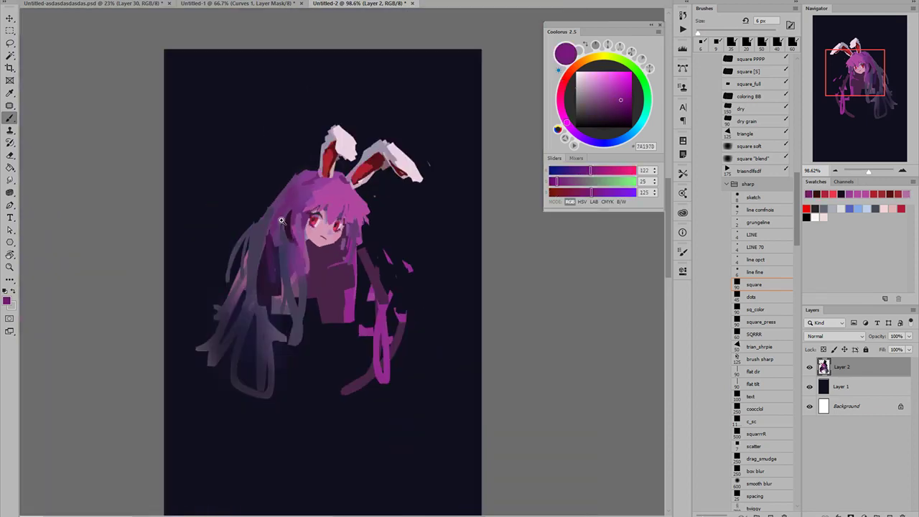
key("ctrl+z")
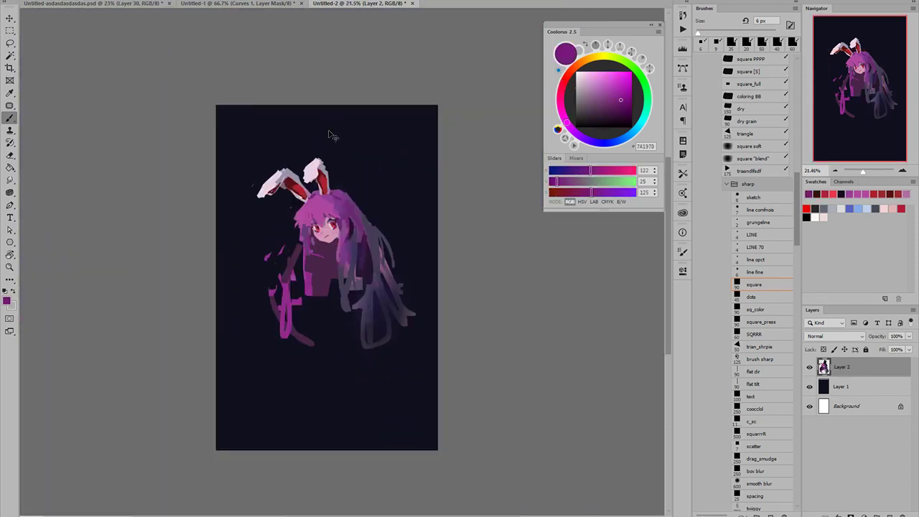
scroll(320, 235, "up", 5)
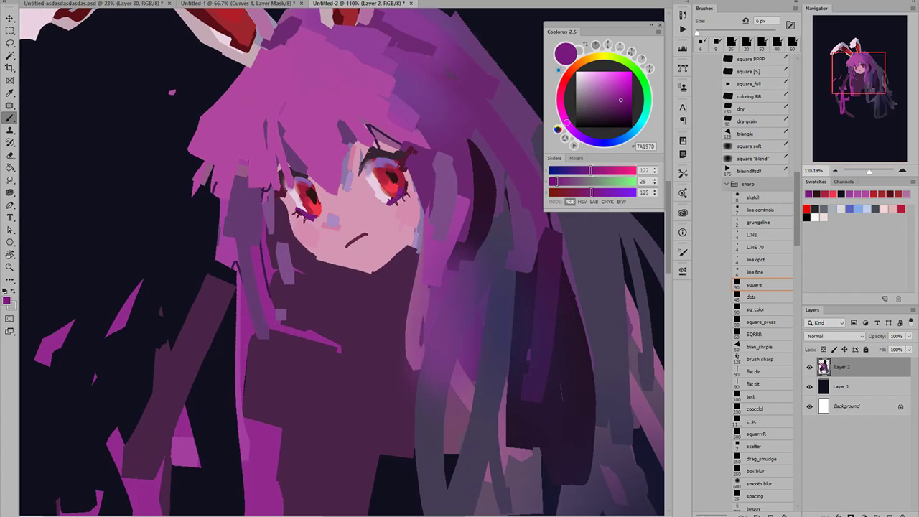
- Clean up the skin beneath the narrower eye's lashes with skin pinks (#D497B2 and #D58BAD) at 3 px
key("bracketleft")
key("bracketleft")
key("bracketleft")
left_click(321, 209, "alt")
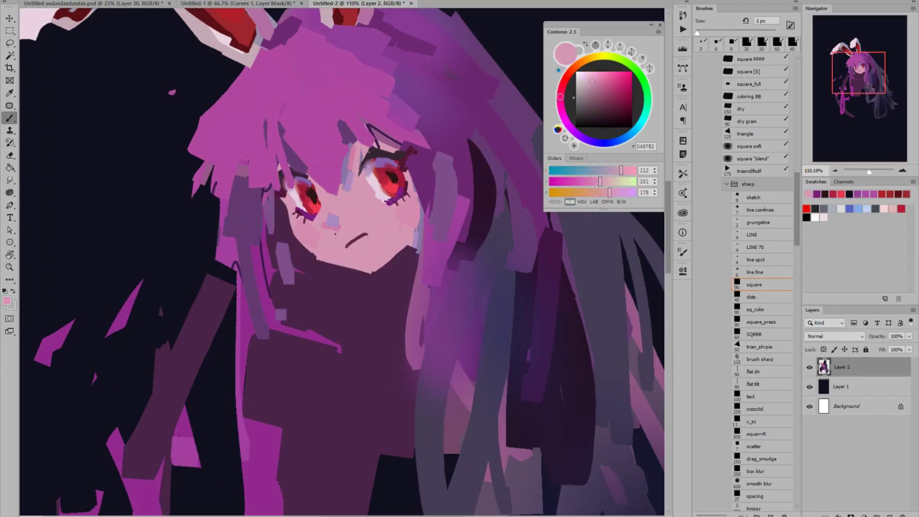
left_click(316, 223, "alt")
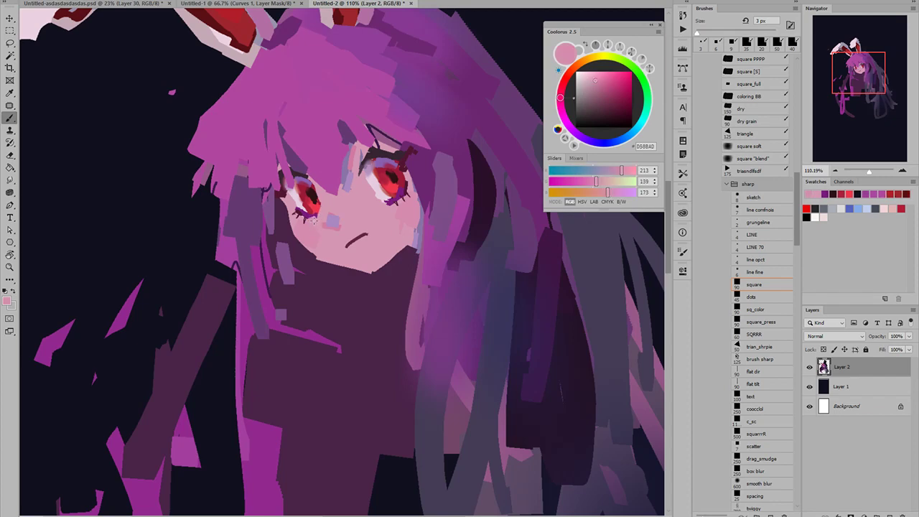
left_click(313, 218, "alt")
- Shade the irises with dark red (#9C1938) and add orange (#F55D36) glints to their lower parts
left_click(405, 176, "alt")
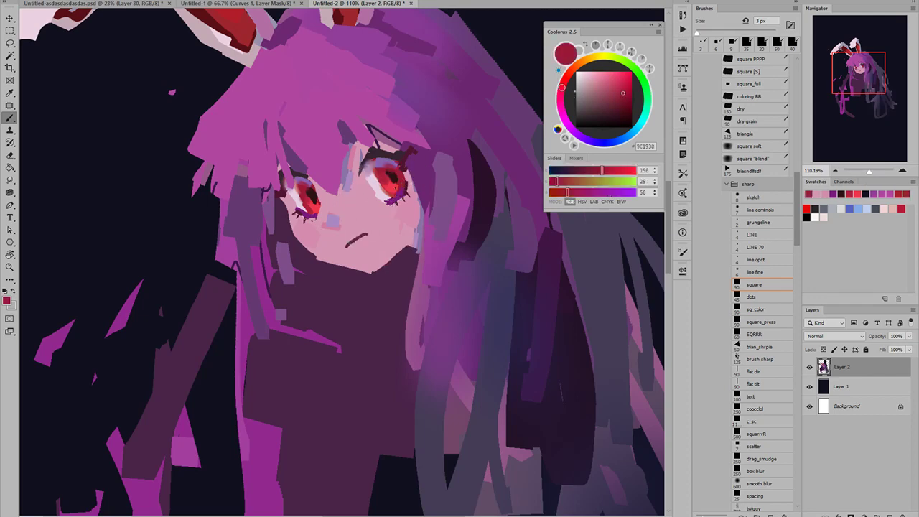
left_click(578, 75)
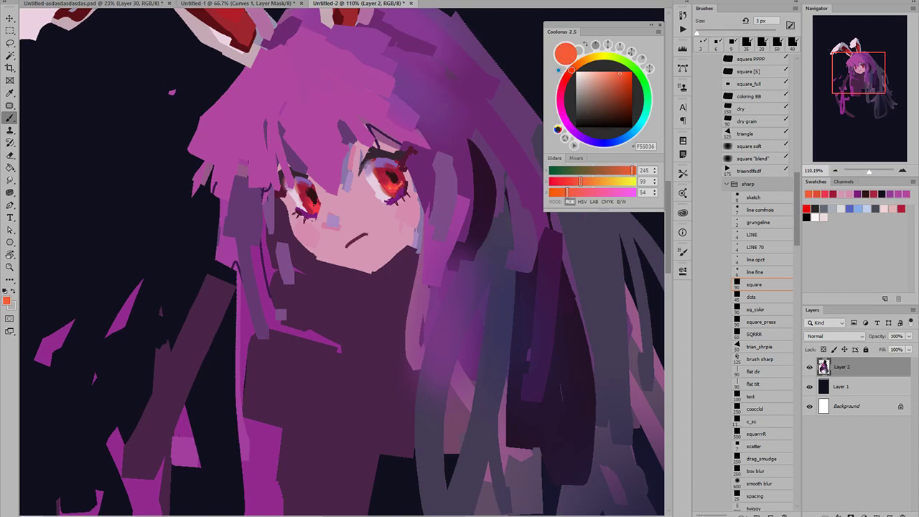
left_click_drag(309, 206, 314, 210)
- Add small eye highlights in off-white (#ECDEDA), light pink (#F9B6D2) and stronger pink (#FF88BA)
left_click(581, 76)
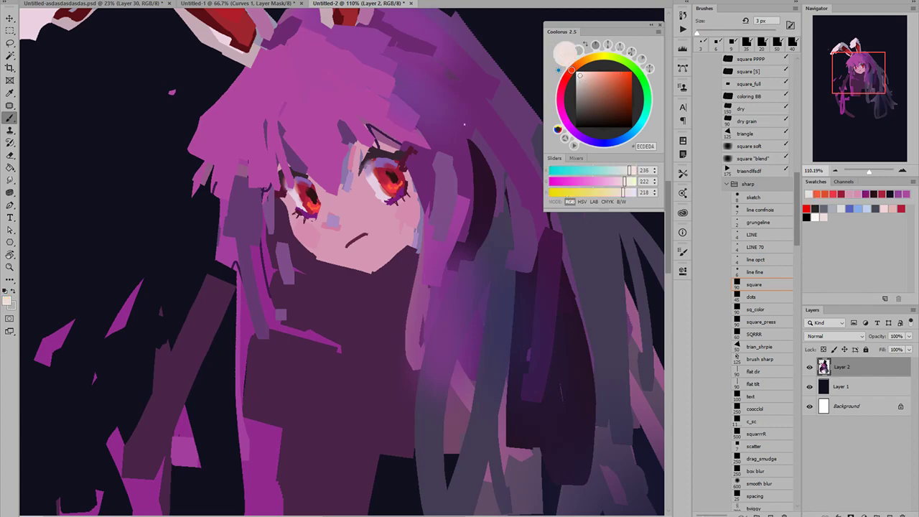
left_click(560, 96)
left_click(592, 73)
left_click(591, 72)
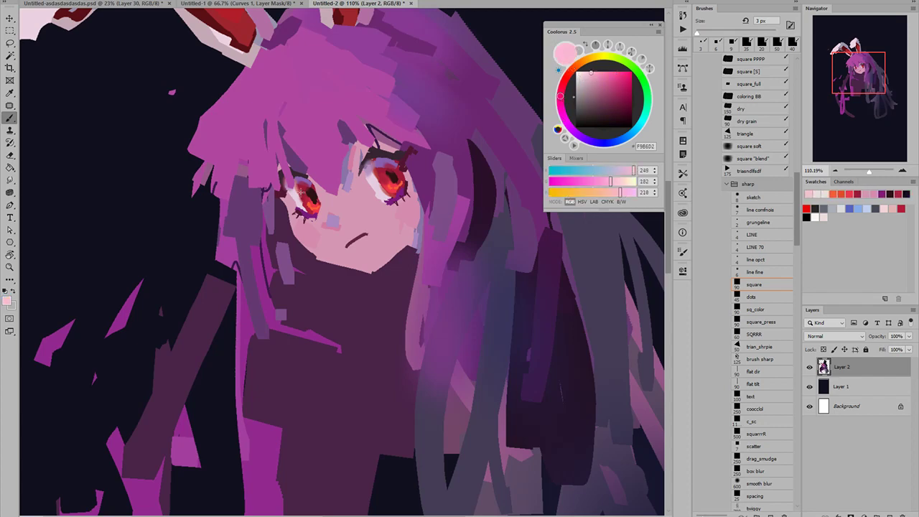
left_click_drag(593, 75, 602, 70)
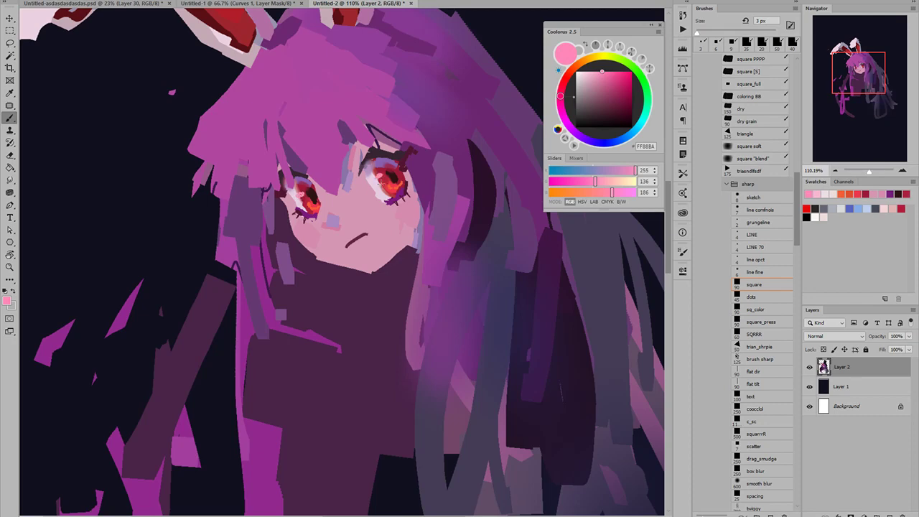
- Review the whole figure and flip the canvas back to its original orientation
scroll(390, 207, "down", 5)
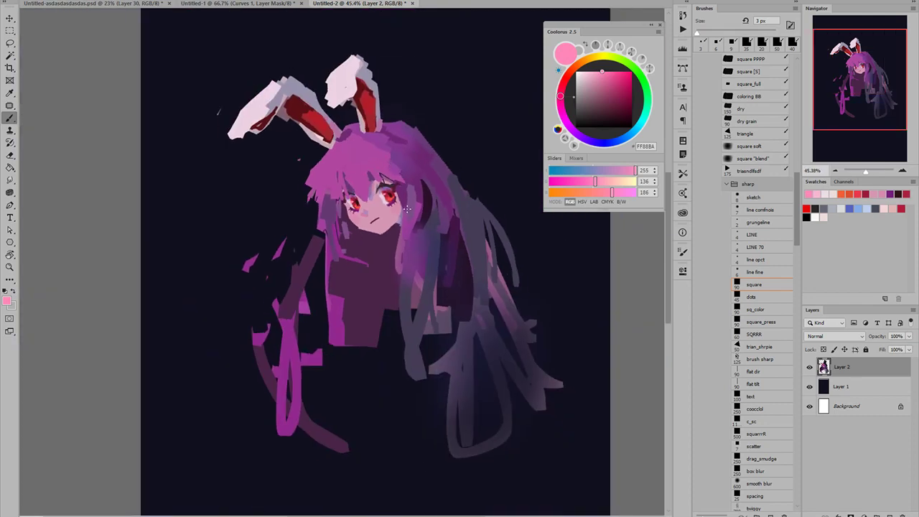
scroll(392, 215, "down", 3)
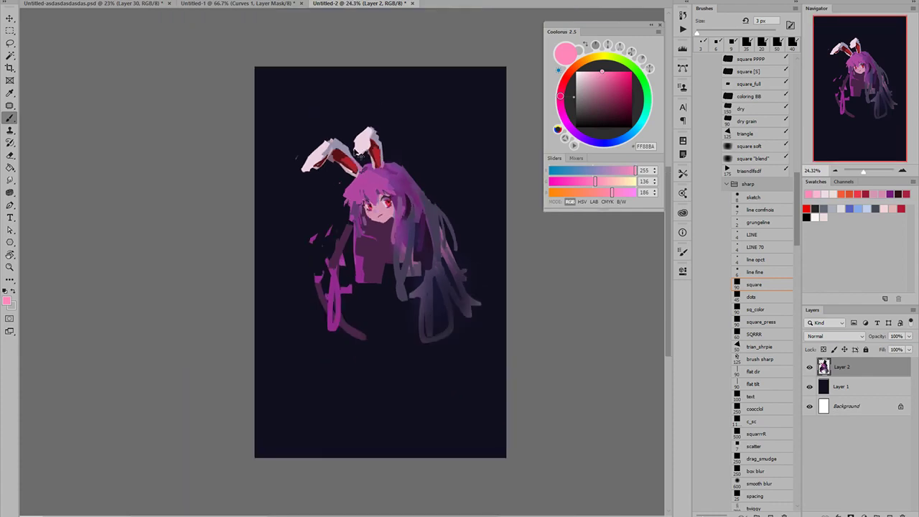
key("ctrl+shift+h")
key("h")
key("h")
scroll(429, 213, "up", 6)
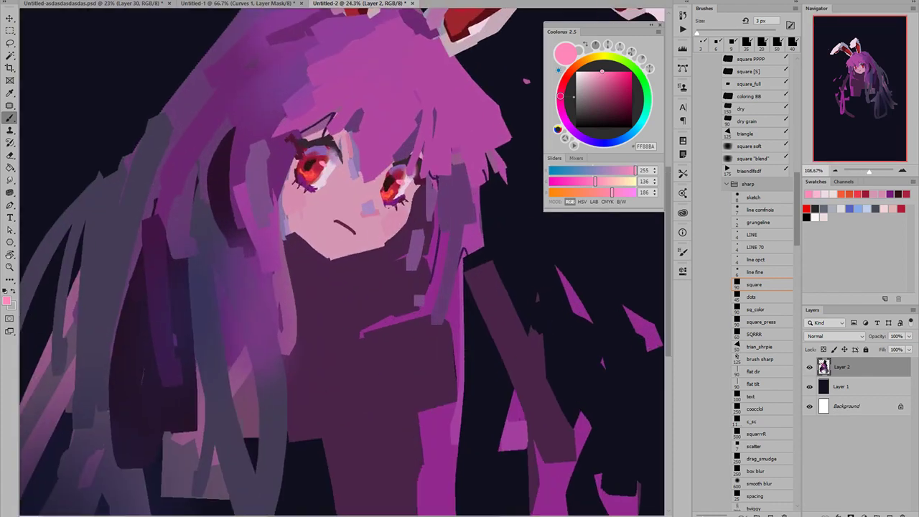
- Cover the old mouth with skin pink (#D497B2) and redraw a small frown in dark rose (#772A4C) at 3 px
left_click(359, 231, "alt")
left_click(354, 232, "alt")
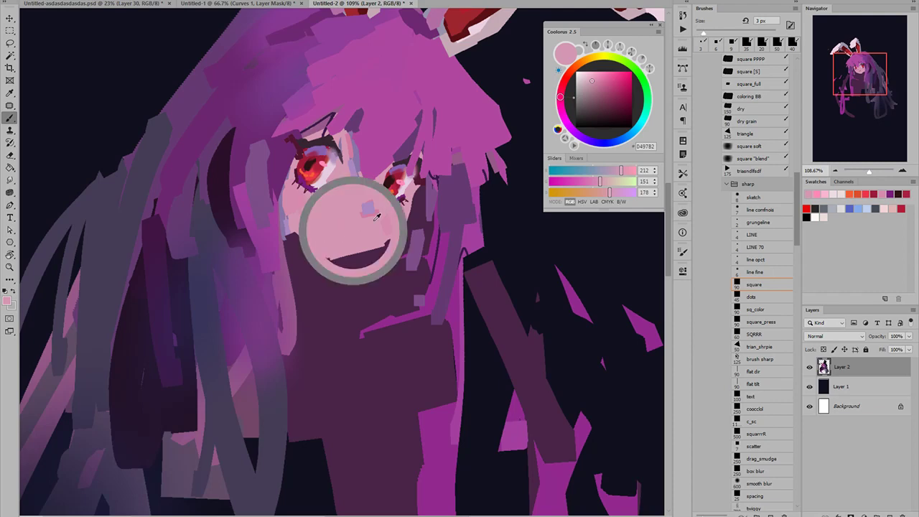
left_click(612, 101)
key("[")
key("[")
key("[")
key("[")
key("[")
left_click_drag(344, 229, 352, 231)
key("bracketleft")
key("bracketleft")
key("bracketleft")
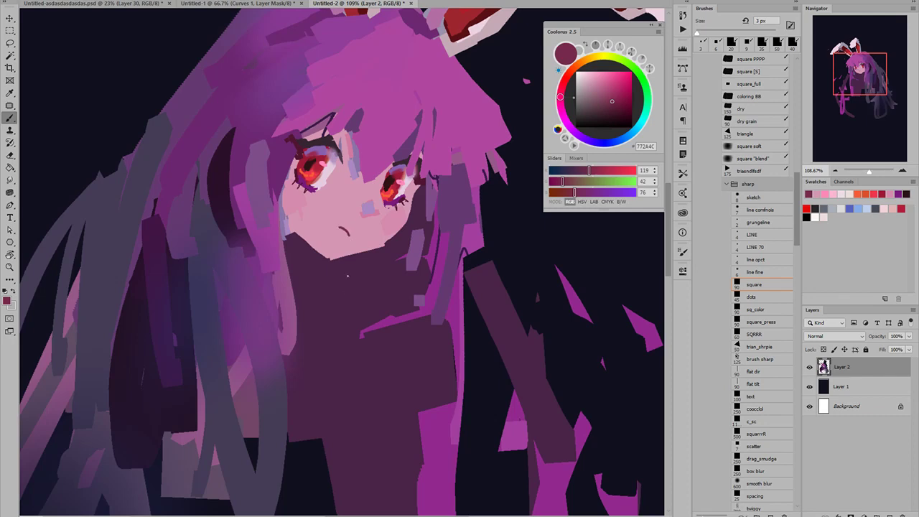
scroll(351, 249, "down", 3)
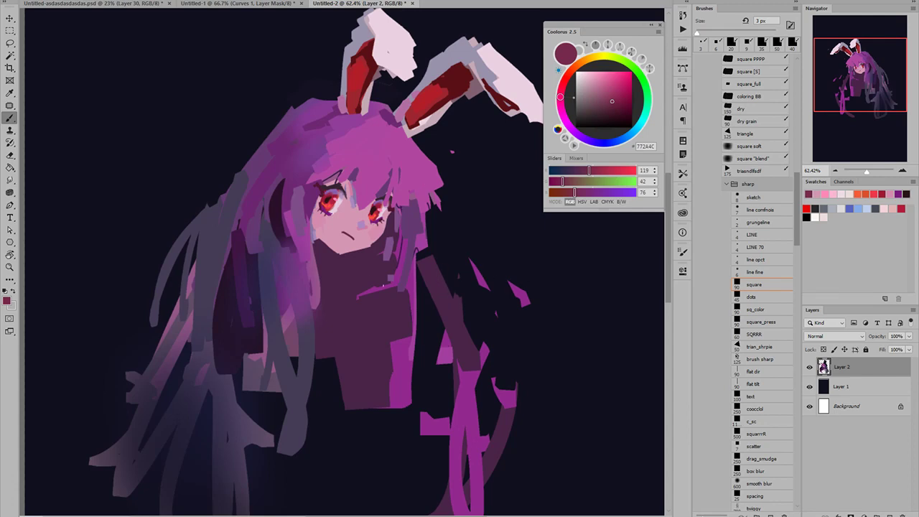
left_click_drag(369, 279, 374, 268)
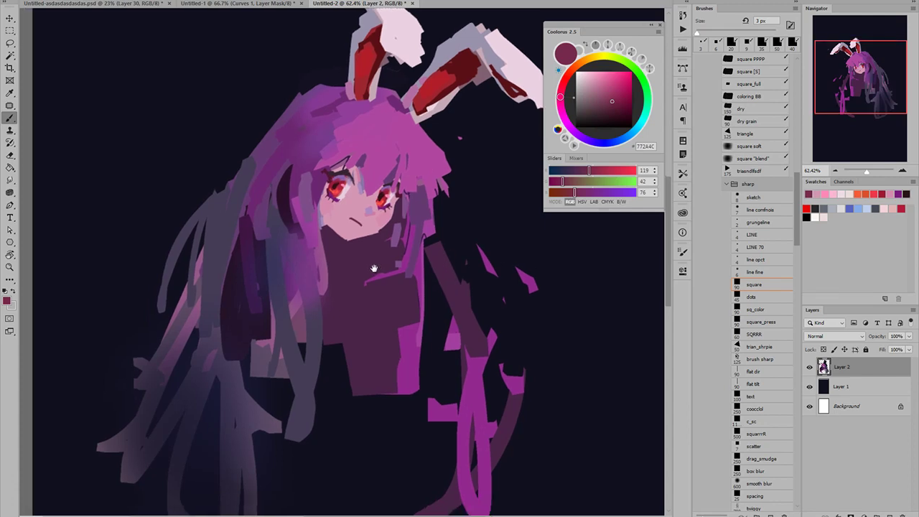
- Paint a pale pink (#ECD2E1) collar shape below the chin at 35 px
left_click(503, 48, "alt")
mouse_move(336, 246)
left_mouse_down()
mouse_move(354, 281)
mouse_move(377, 350)
left_mouse_up()
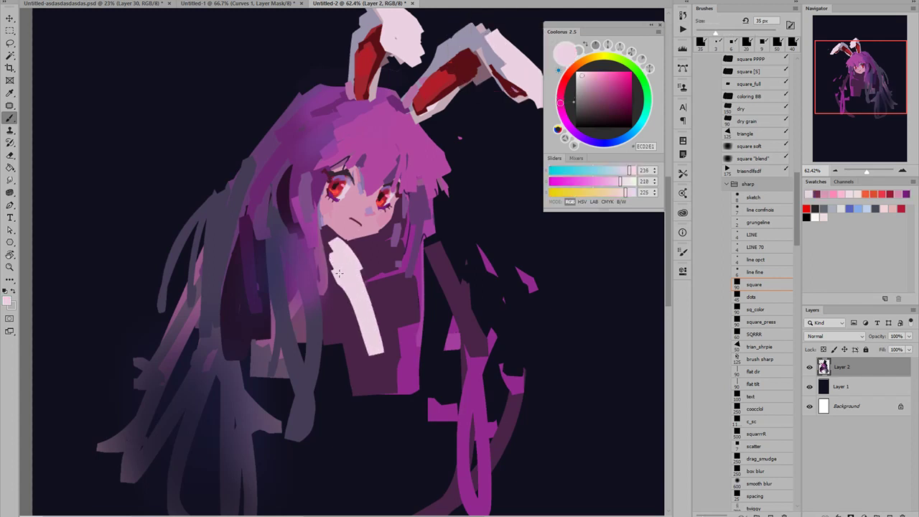
key("ctrl+z")
- Try to block in the chest and arm with pale pink (#ECD2E1) strokes at 50 px
key("]")
key("]")
key("]")
left_click_drag(349, 268, 358, 316)
left_click_drag(336, 277, 360, 342)
left_click_drag(378, 359, 378, 334)
left_click_drag(365, 270, 383, 354)
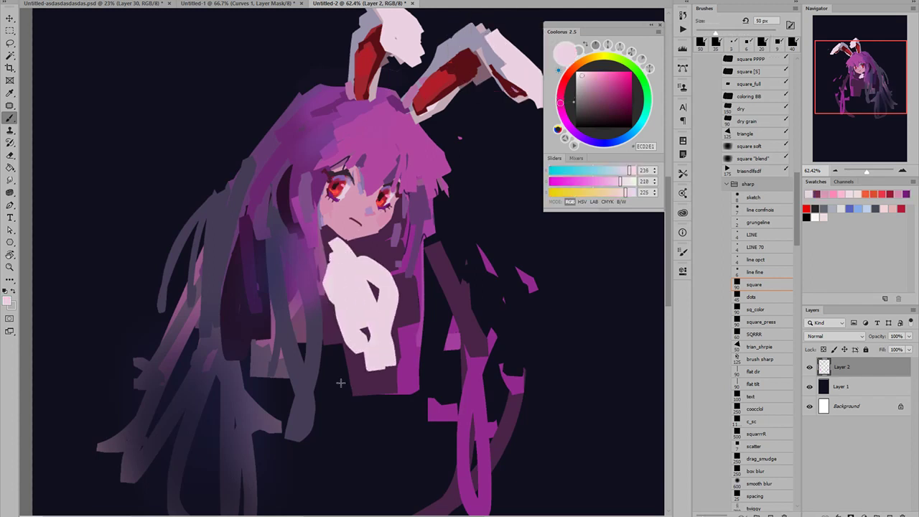
left_click_drag(339, 387, 346, 392)
scroll(396, 307, "down", 4)
left_click_drag(387, 329, 378, 295)
key("ctrl+z")
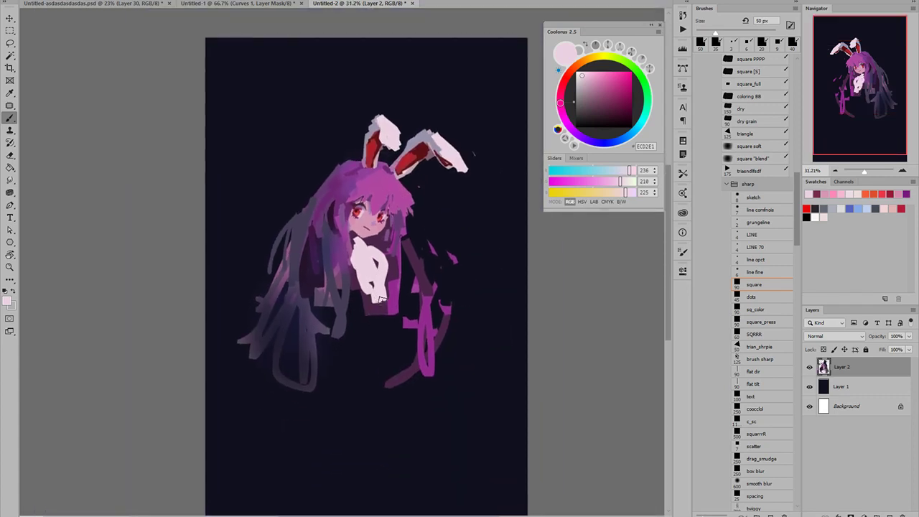
key("ctrl+z")
key("ctrl+z")
- Block in the torso below the collar with dusty pink (#C9A6B6) at 80 px
left_click(427, 134, "alt")
key("]")
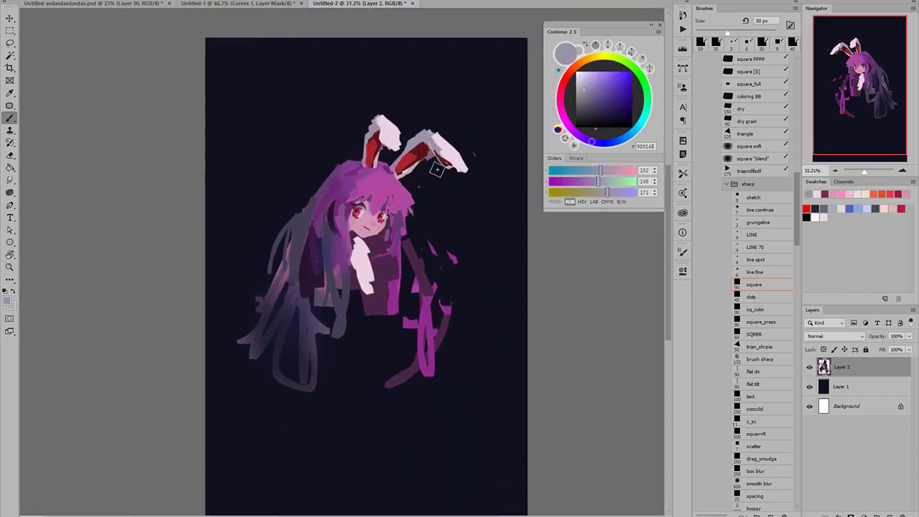
key("ctrl+z")
left_click(428, 156, "alt")
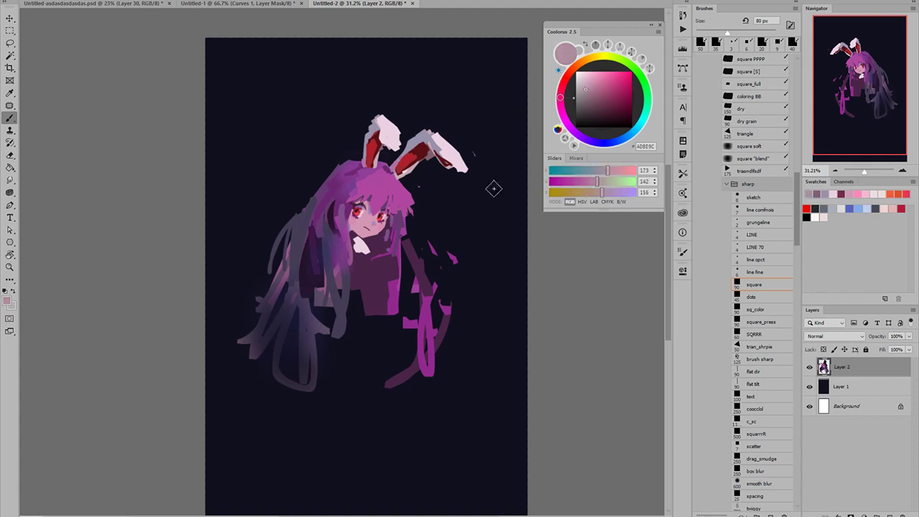
left_click(368, 256, "alt")
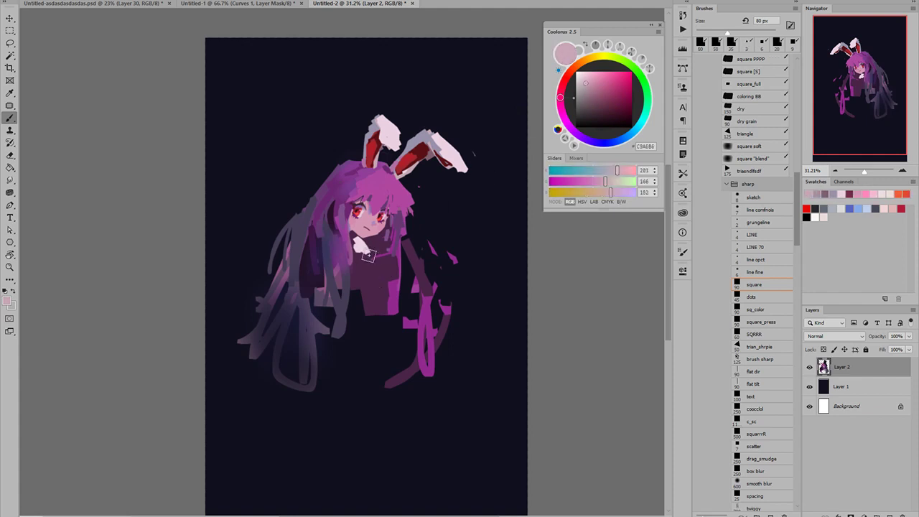
mouse_move(369, 255)
left_mouse_down()
mouse_move(375, 307)
mouse_move(362, 321)
left_mouse_up()
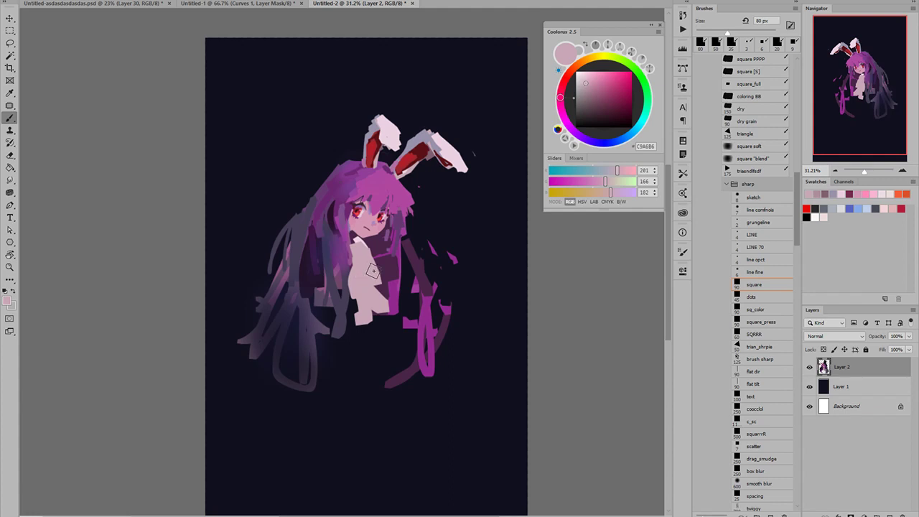
- Extend the torso downward and add a raised sleeve beside the chest in dusty pink (#C9A6B6)
scroll(374, 272, "up", 2)
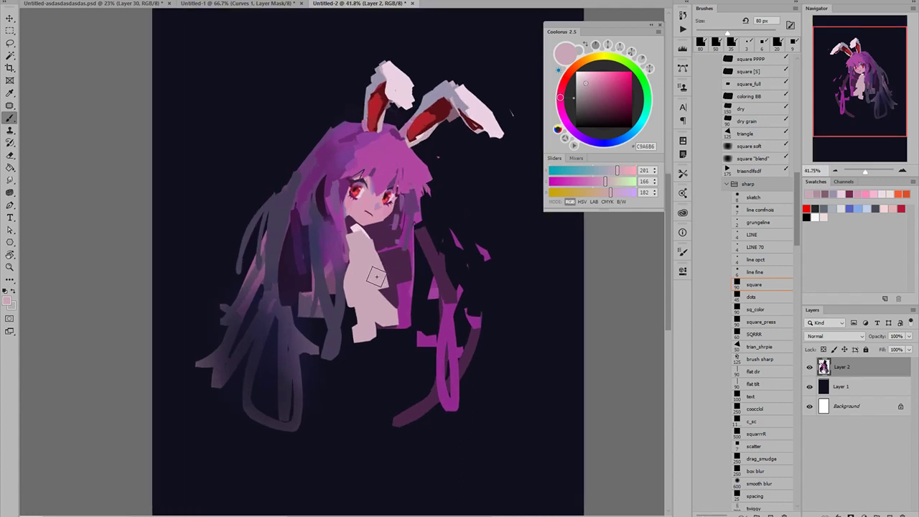
mouse_move(370, 290)
left_mouse_down()
mouse_move(422, 369)
mouse_move(372, 329)
mouse_move(394, 323)
mouse_move(416, 272)
mouse_move(408, 288)
mouse_move(406, 253)
mouse_move(420, 263)
mouse_move(409, 302)
mouse_move(401, 254)
mouse_move(434, 226)
mouse_move(438, 260)
left_mouse_up()
key("ctrl+z")
- Block in the palm of the raised hand above the sleeve with skin pink (#D497B2) at 35 px
left_click(377, 217, "alt")
key("[")
key("[")
key("[")
key("bracketleft")
key("bracketleft")
key("bracketleft")
key("bracketleft")
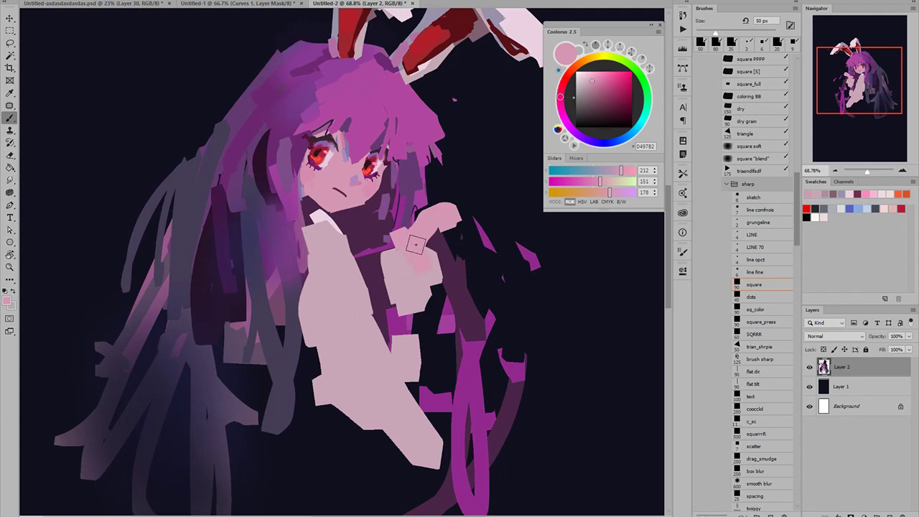
key("ctrl+z")
key("[")
key("[")
key("[")
mouse_move(399, 236)
left_mouse_down()
mouse_move(424, 257)
mouse_move(402, 251)
mouse_move(422, 217)
mouse_move(418, 242)
mouse_move(409, 225)
mouse_move(451, 173)
mouse_move(426, 232)
mouse_move(432, 265)
mouse_move(430, 227)
mouse_move(416, 243)
mouse_move(409, 227)
mouse_move(416, 254)
left_mouse_up()
key("ctrl+alt+z")
key("ctrl+alt+z")
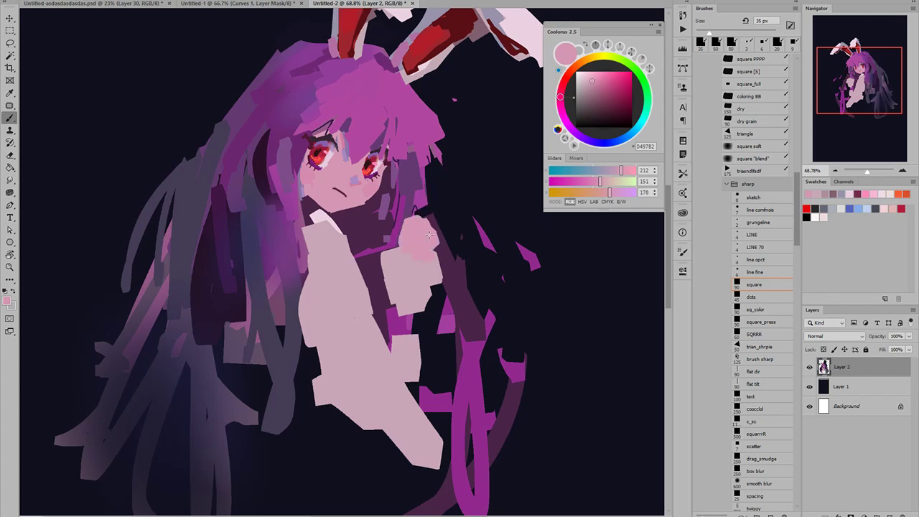
- Try to paint a raised index finger and thumb on the hand at 20 px
key("bracketleft")
key("bracketleft")
left_click_drag(416, 222, 440, 170)
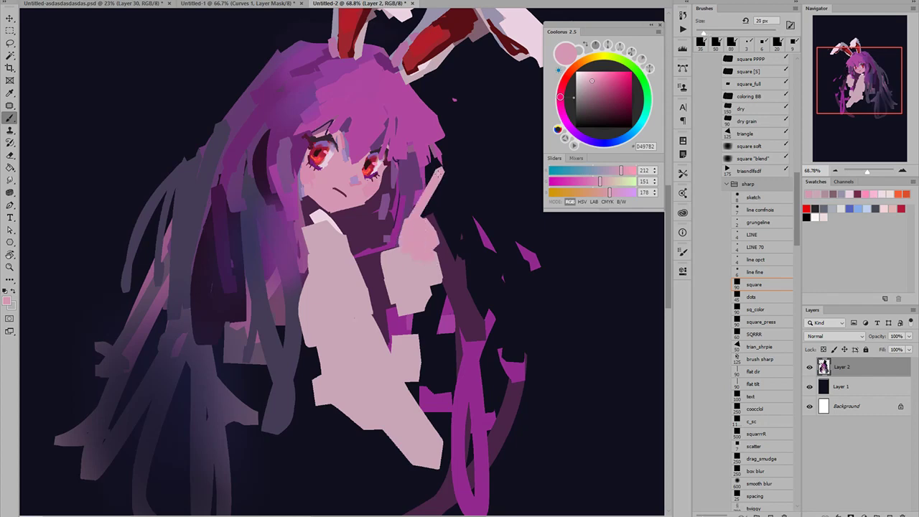
key("ctrl+z")
mouse_move(415, 214)
left_mouse_down()
mouse_move(437, 166)
mouse_move(419, 212)
left_mouse_up()
key("ctrl+z")
mouse_move(433, 175)
left_mouse_down()
mouse_move(420, 208)
mouse_move(436, 240)
mouse_move(419, 209)
mouse_move(403, 225)
mouse_move(418, 204)
mouse_move(410, 216)
mouse_move(433, 236)
left_mouse_up()
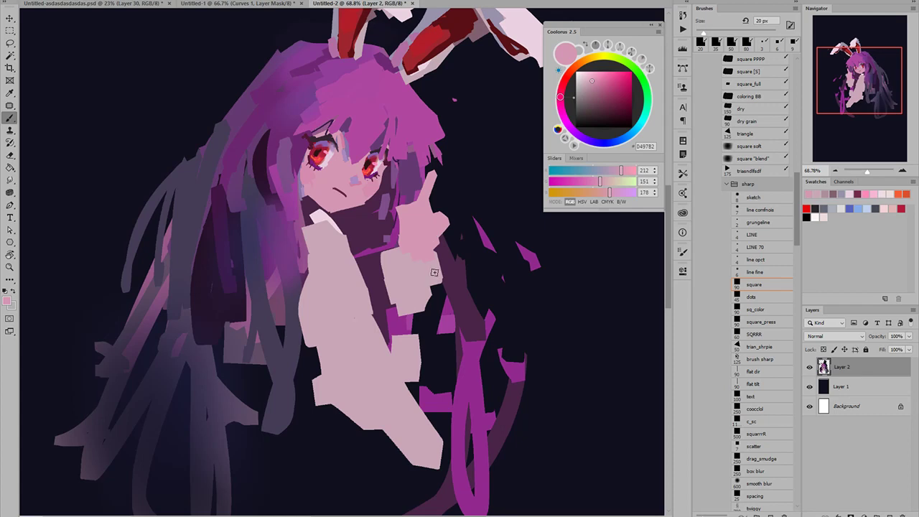
key("ctrl+z")
key("ctrl+z")
key("ctrl+z")
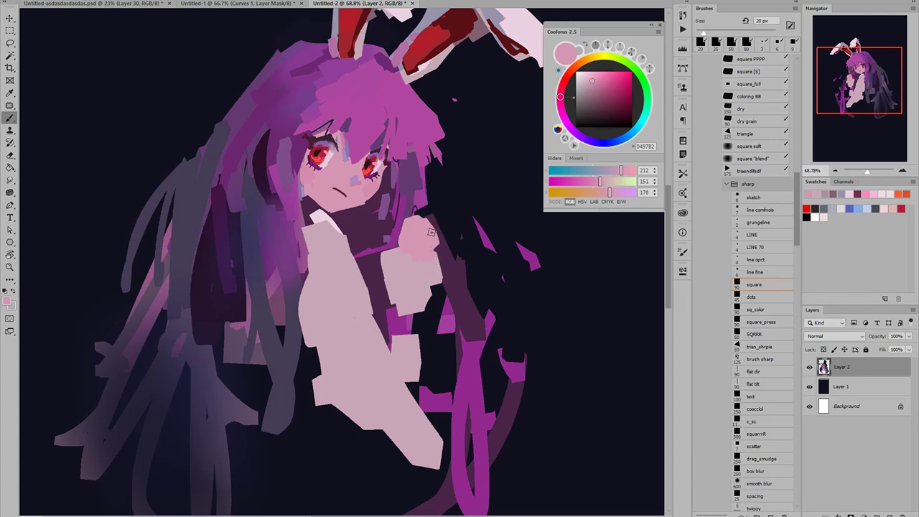
- Shape the raised hand with a pointing index finger in skin pink (#D497B2) at 20 px
mouse_move(416, 218)
left_mouse_down()
mouse_move(441, 167)
mouse_move(429, 219)
mouse_move(447, 241)
mouse_move(417, 206)
mouse_move(403, 211)
mouse_move(399, 234)
left_mouse_up()
key("ctrl+z")
key("ctrl+z")
key("ctrl+z")
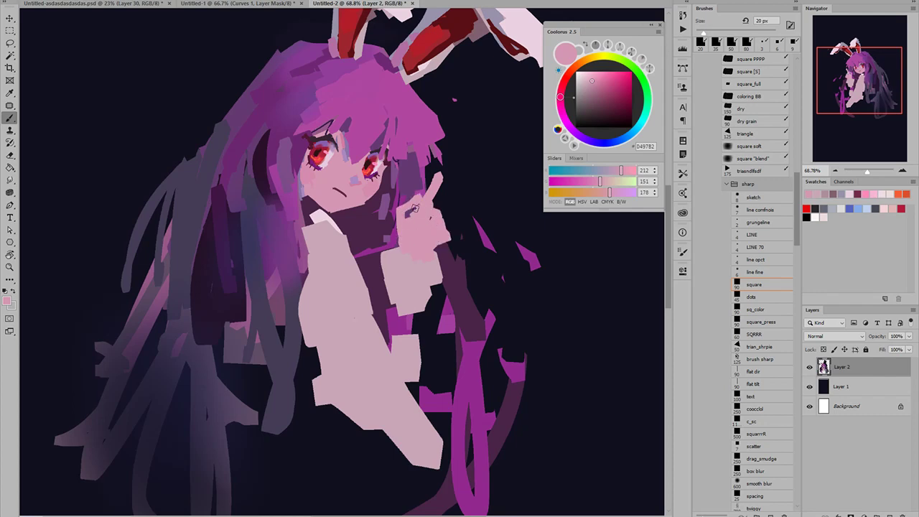
key("ctrl+z")
key("ctrl+z")
mouse_move(421, 192)
left_mouse_down()
mouse_move(401, 204)
mouse_move(401, 229)
left_mouse_up()
key("ctrl+z")
- Trim the index finger's outline with the dark background colour and resample skin pink from the hand
left_click(445, 198, "alt")
mouse_move(445, 176)
left_mouse_down()
mouse_move(416, 257)
mouse_move(434, 178)
left_mouse_up()
left_click(431, 191, "alt")
key("ctrl+z")
key("ctrl+z")
- Paint a crimson (#AF2945) fingernail on the tip of the raised index finger at 9 px and tidy its edges
key("bracketleft")
key("bracketleft")
left_click(563, 85)
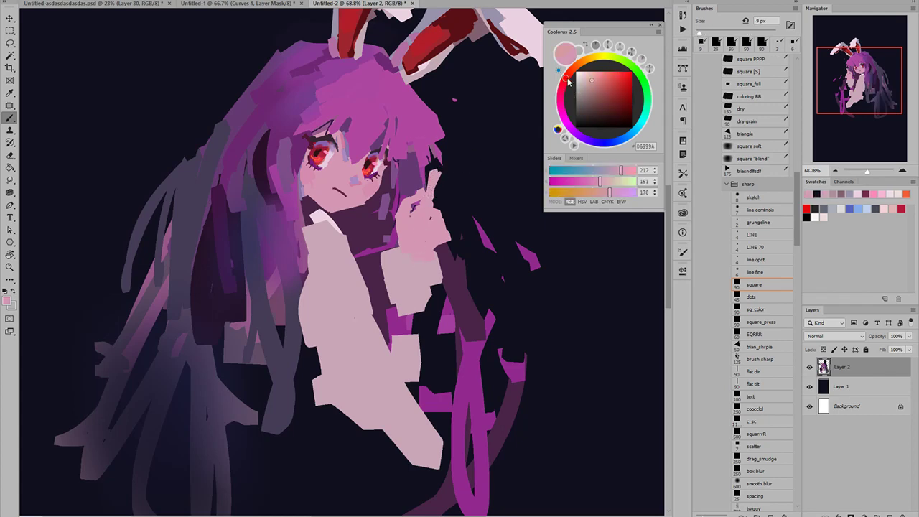
left_click(615, 89)
left_click(619, 89)
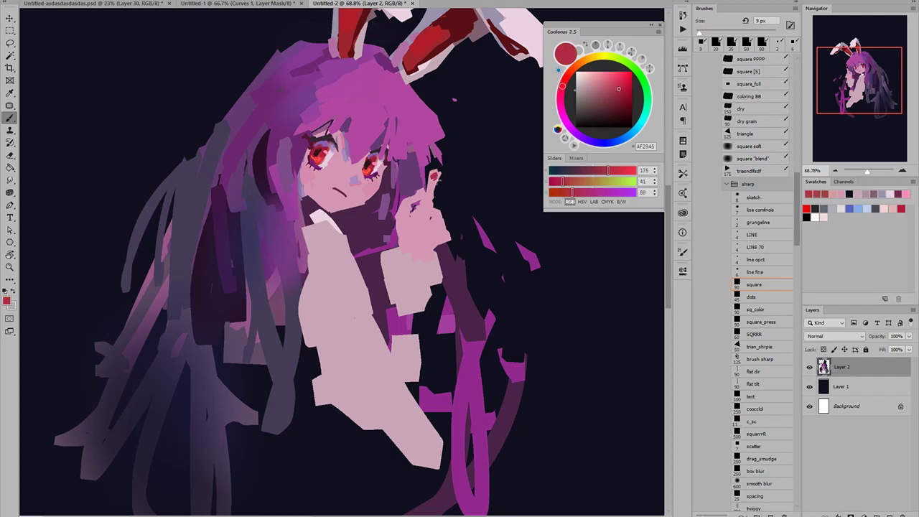
left_click(434, 175)
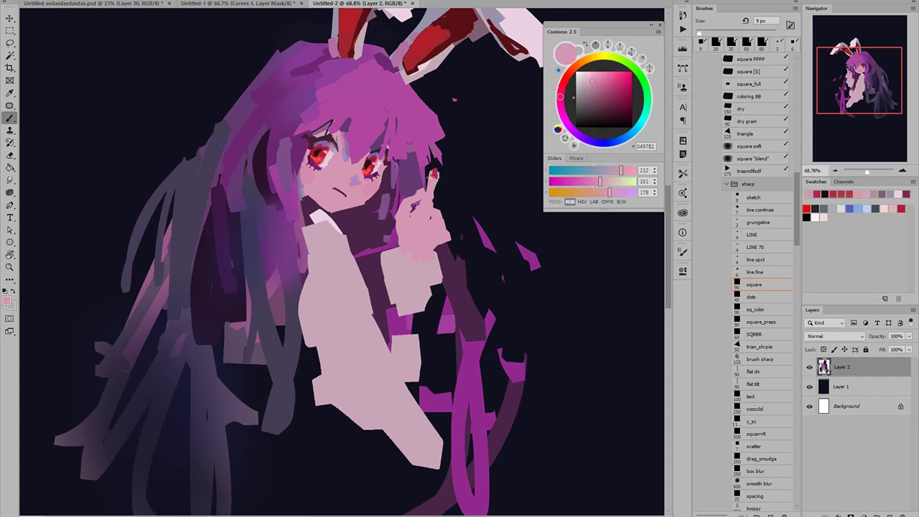
left_click(440, 174, "alt")
left_click(428, 181, "alt")
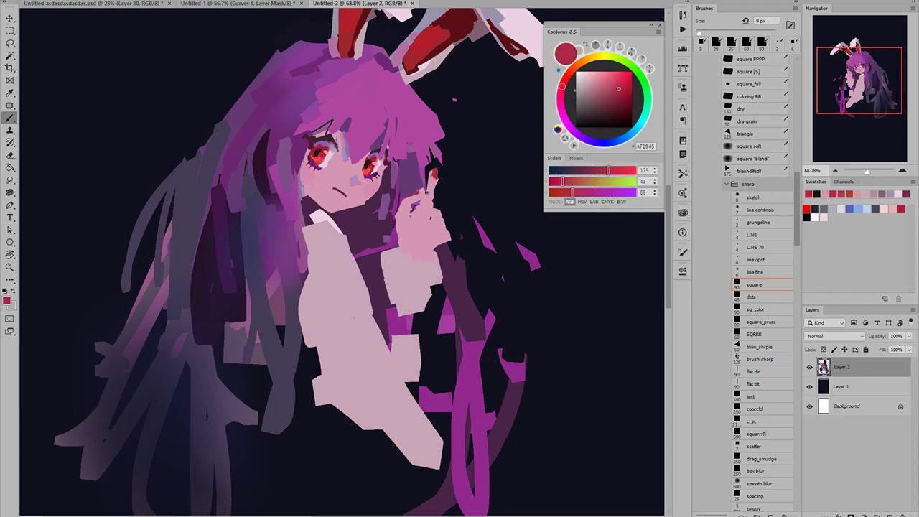
- Add rosy accents to the raised hand's fingers and shade their edges with mauve (#B17298) at 9 px
left_click(423, 215, "alt")
left_click(562, 90)
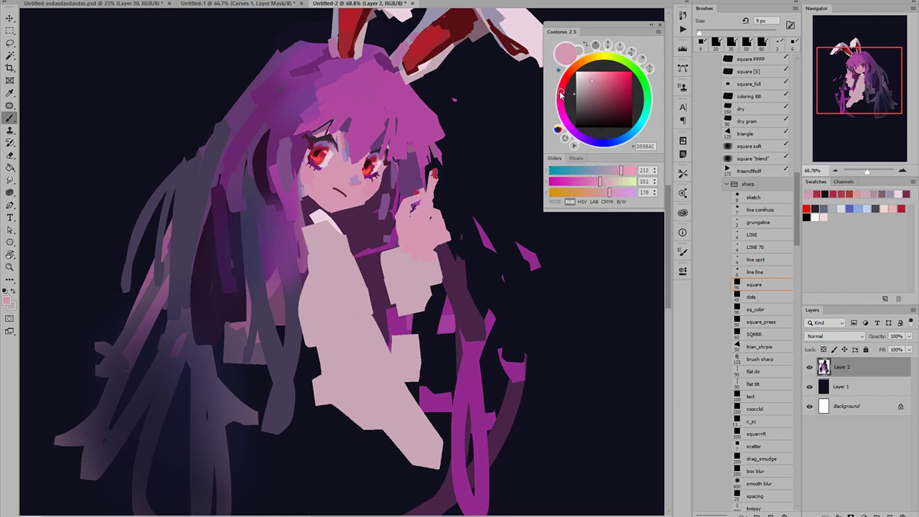
left_click(593, 97)
left_click(427, 216, "alt")
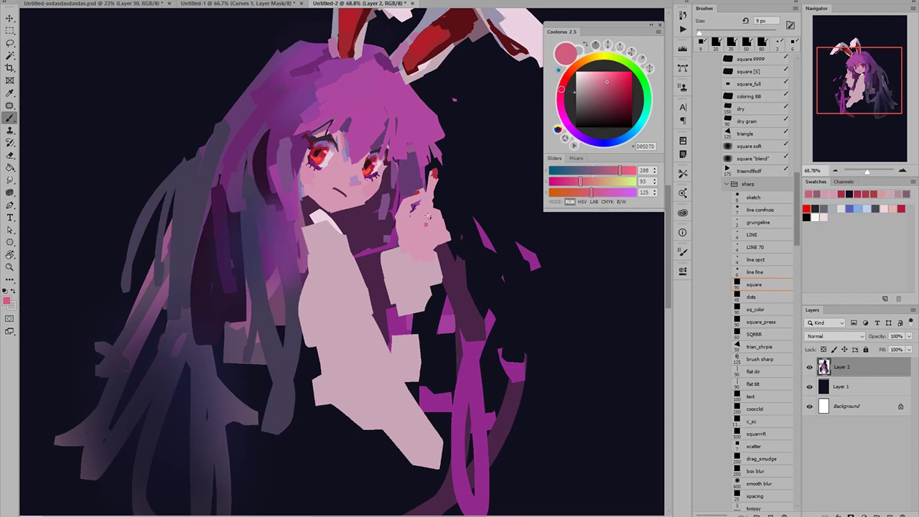
left_click(562, 104)
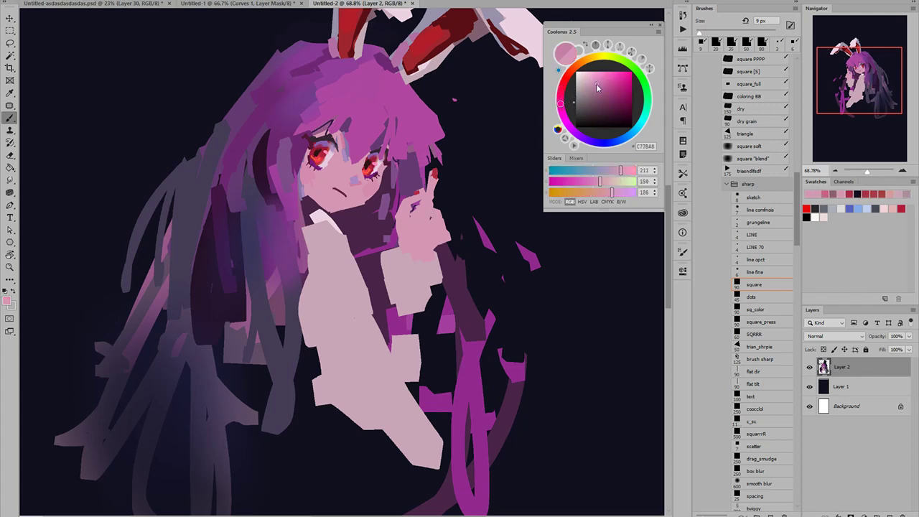
left_click(595, 87)
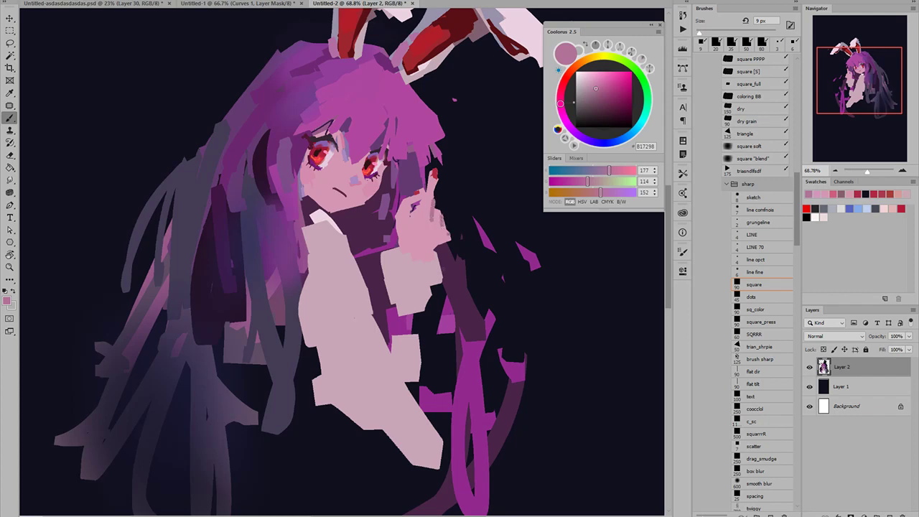
- Paint a dark red (#972529) cuff band around the wrist of the raised hand at 20 px
key("bracketright")
key("bracketright")
left_click(432, 250, "alt")
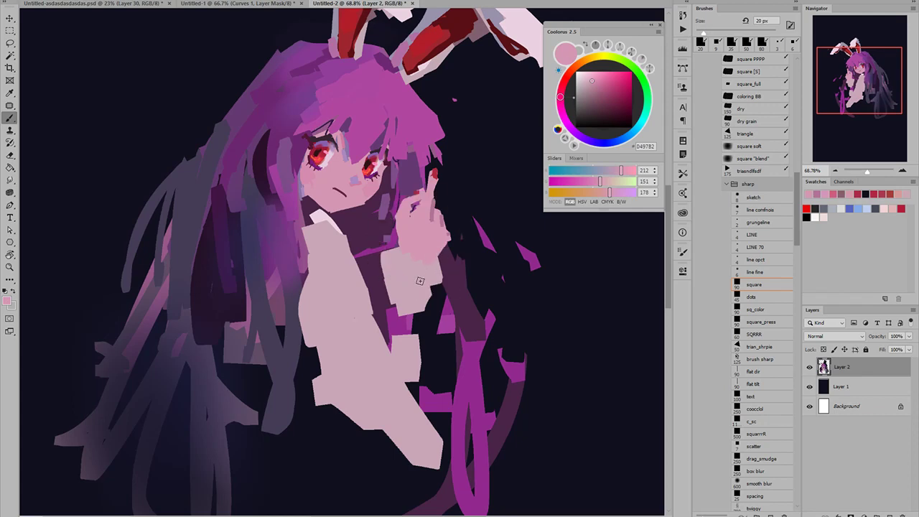
scroll(418, 267, "down", 4)
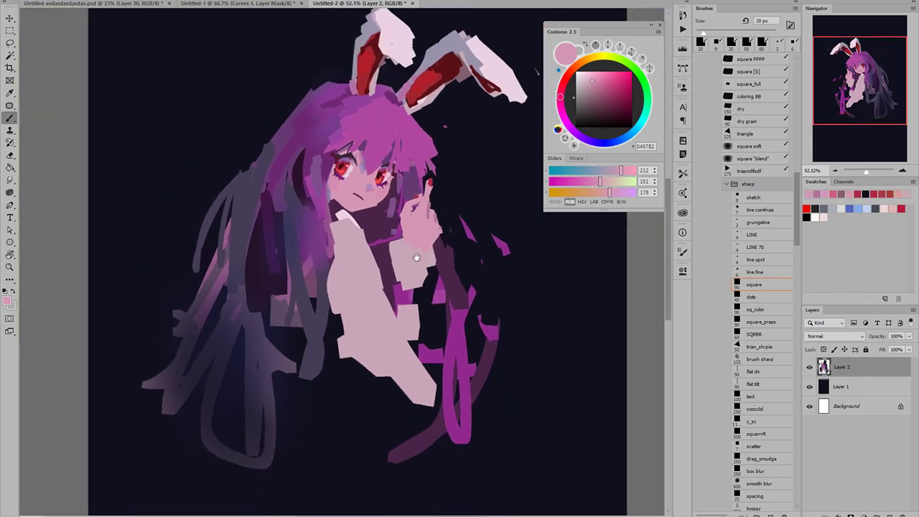
left_click(564, 84)
left_click(618, 94)
mouse_move(399, 231)
left_mouse_down()
mouse_move(420, 253)
mouse_move(436, 252)
left_mouse_up()
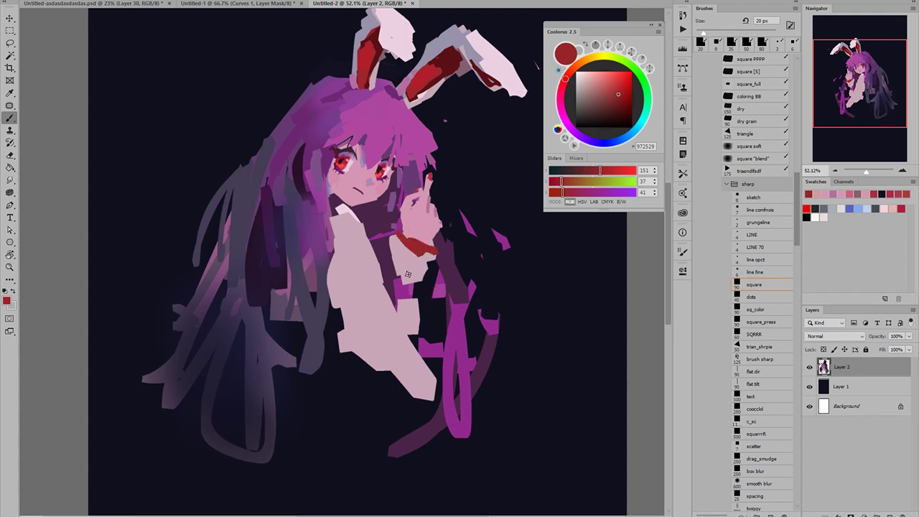
- Repaint the inner forearm sleeve and cut away the lower torso with the dark background colour (#11101E) at 35 px
left_click(406, 256, "alt")
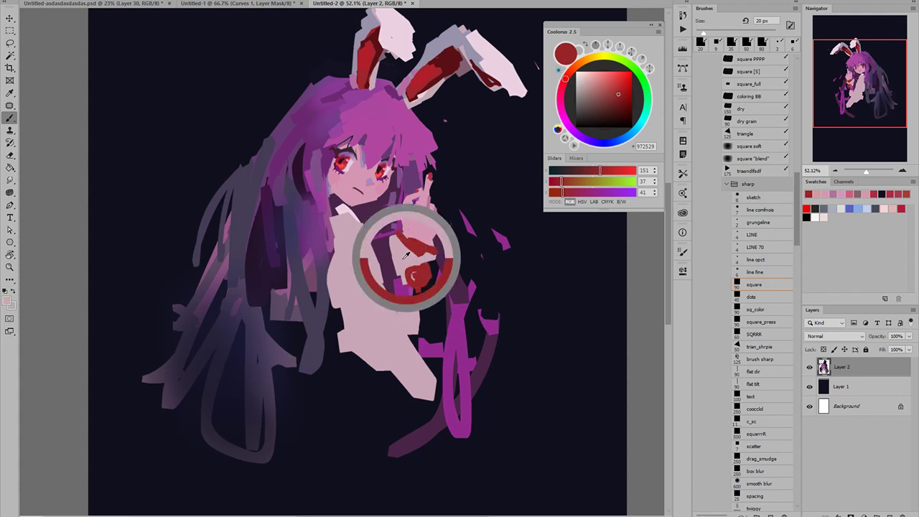
mouse_move(405, 268)
left_mouse_down()
mouse_move(410, 296)
mouse_move(398, 302)
left_mouse_up()
key("bracketright")
key("bracketright")
key("bracketright")
left_click(359, 386, "alt")
mouse_move(400, 381)
left_mouse_down()
mouse_move(445, 349)
mouse_move(405, 384)
mouse_move(404, 408)
mouse_move(353, 363)
mouse_move(331, 312)
mouse_move(376, 390)
left_mouse_up()
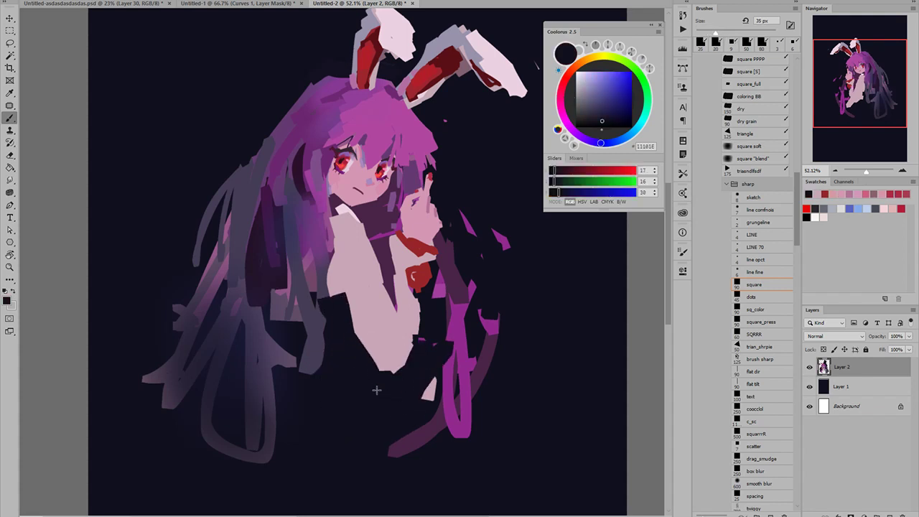
- Stamp dark background patches into the torso and the edge of the upper sleeve with a larger brush
key("bracketright")
key("bracketright")
key("bracketright")
left_click(386, 307)
key("bracketright")
key("bracketright")
key("bracketright")
left_click(349, 288)
- Block in both white sleeves down to the elbow with the ear's pale pink (#ECD2E1), starting at 50 px
left_click(499, 57, "alt")
key("bracketleft")
key("bracketleft")
key("bracketleft")
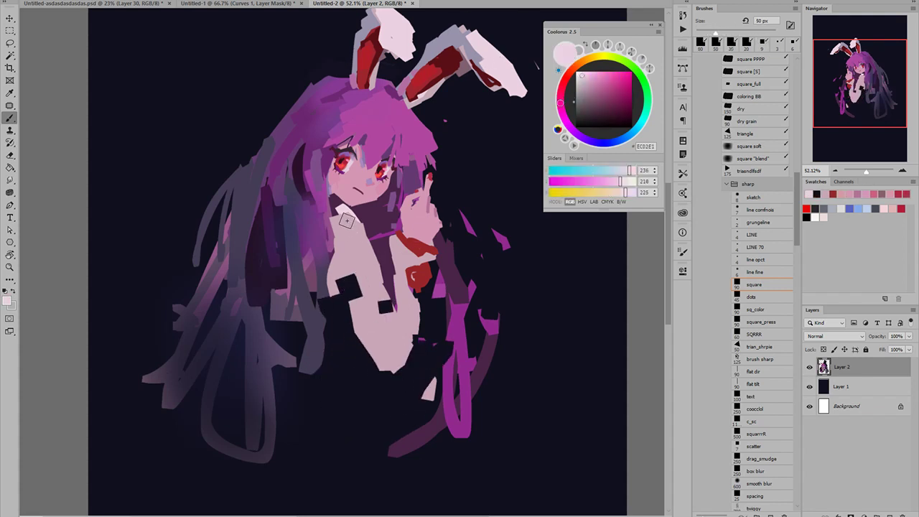
left_click_drag(347, 221, 382, 303)
left_click_drag(354, 253, 365, 319)
key("bracketleft")
key("bracketleft")
key("bracketleft")
mouse_move(412, 262)
left_mouse_down()
mouse_move(414, 307)
mouse_move(416, 261)
mouse_move(393, 345)
left_mouse_up()
left_click(392, 367)
- Cover the dark gaps and shade the sleeve folds with sampled dusty pink (#C9A6B6), starting at 50 px
key("bracketright")
key("bracketright")
key("bracketright")
left_click(388, 314, "alt")
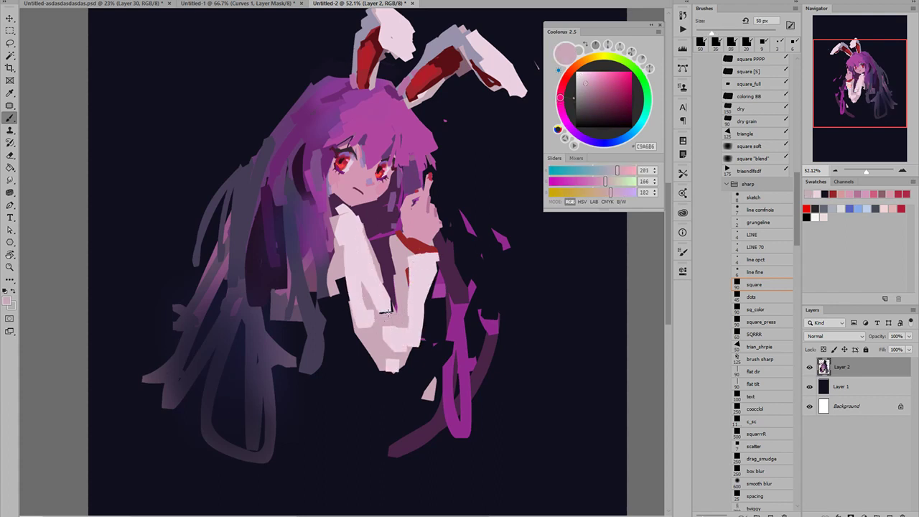
mouse_move(388, 310)
left_mouse_down()
mouse_move(370, 293)
mouse_move(392, 307)
left_mouse_up()
key("bracketleft")
mouse_move(377, 276)
left_mouse_down()
mouse_move(374, 317)
mouse_move(359, 274)
mouse_move(371, 329)
mouse_move(382, 312)
mouse_move(400, 321)
mouse_move(367, 342)
mouse_move(345, 267)
left_mouse_up()
left_click(362, 276, "alt")
left_click(401, 323, "alt")
mouse_move(361, 291)
left_mouse_down()
mouse_move(369, 312)
mouse_move(337, 286)
left_mouse_up()
- Shade the outer side of the upper-arm sleeve with the ear's grey-lavender (#9891AB) at 60 px
left_click(473, 43, "alt")
key("bracketright")
key("bracketright")
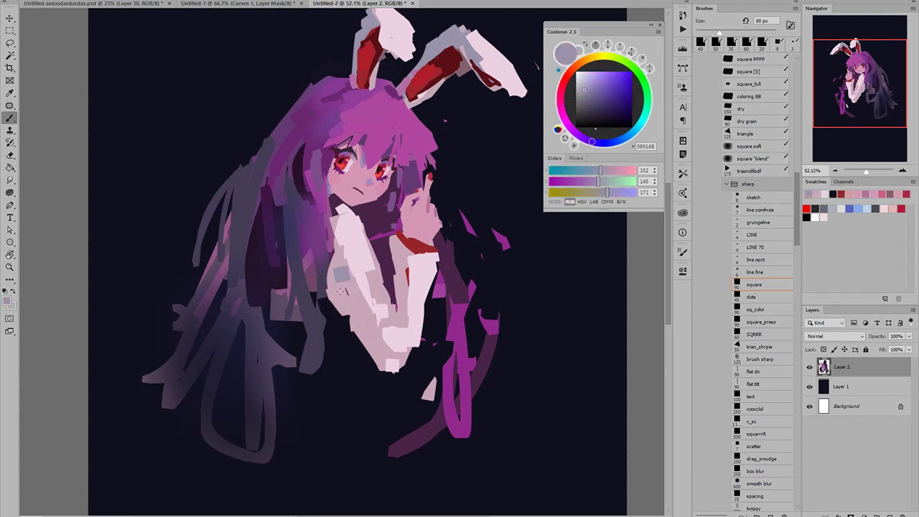
mouse_move(341, 252)
left_mouse_down()
mouse_move(358, 318)
mouse_move(344, 310)
mouse_move(377, 345)
left_mouse_up()
key("bracketleft")
key("bracketleft")
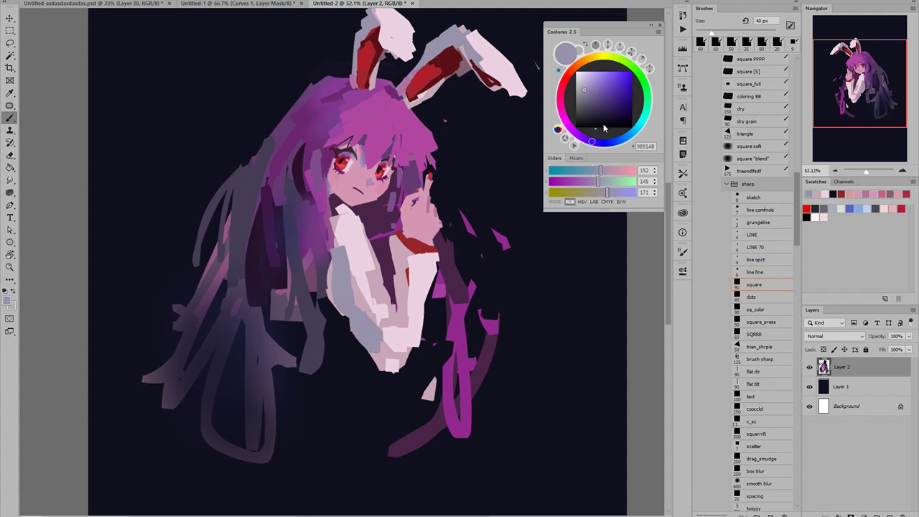
- Add pale blue-lavender reflected light to the lower part of the upper-arm sleeve at 40 px
left_click(601, 143)
left_click(585, 82)
left_click_drag(342, 275, 364, 324)
key("ctrl+z")
- Blend the sleeve's shadow edge with greyish pink (#B3A0A9) and grey-lavender (#AAA2B5) strokes at 40 px
left_click(560, 97)
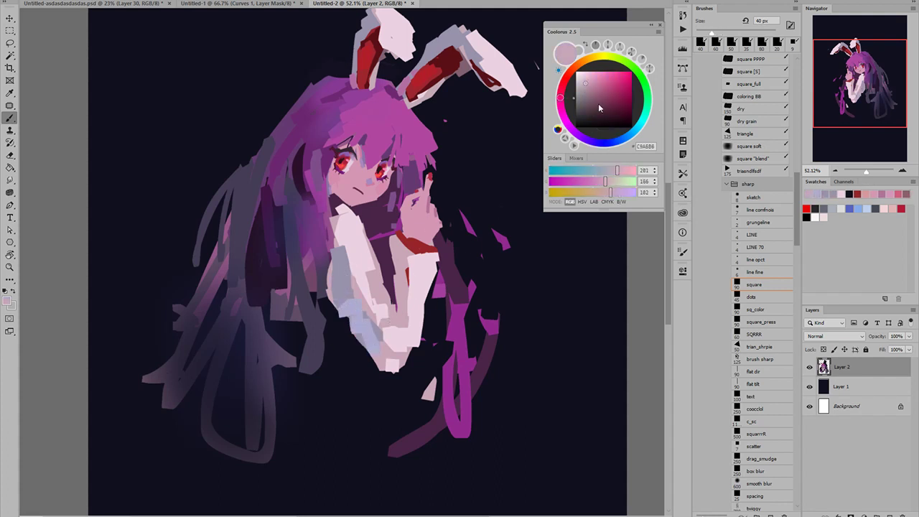
left_click(581, 87)
left_click_drag(356, 281, 372, 319)
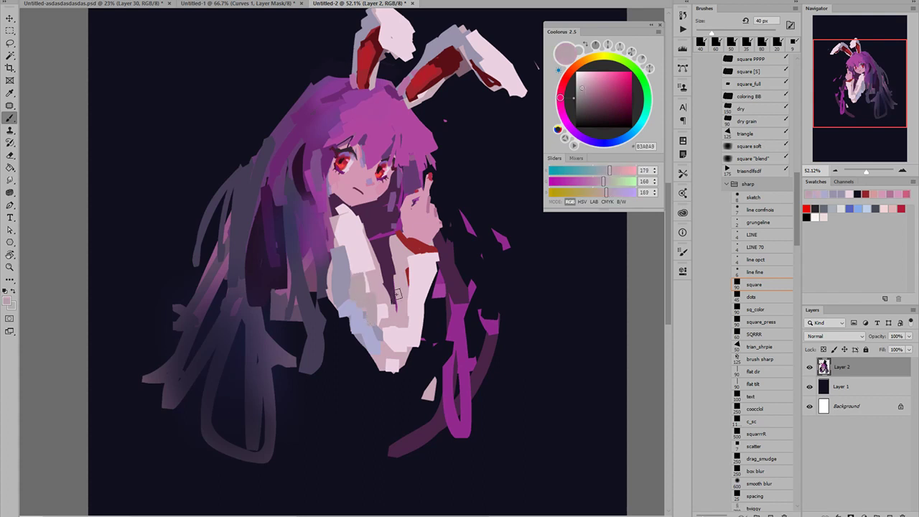
key("ctrl+z")
left_click(586, 139)
mouse_move(346, 269)
left_mouse_down()
mouse_move(369, 323)
mouse_move(313, 317)
mouse_move(384, 323)
left_mouse_up()
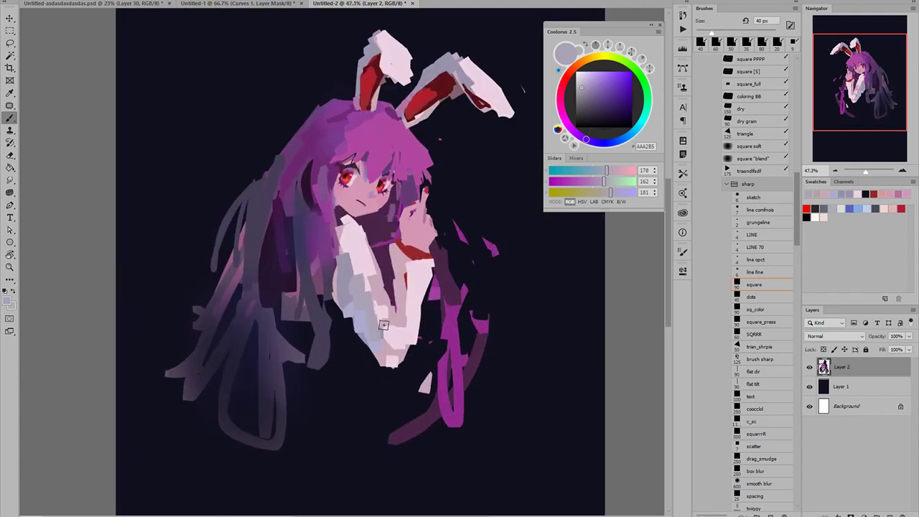
key("ctrl+z")
- Add narrow muted purple-grey fold strokes to the upper-arm sleeve at 25 px
left_click(573, 130)
key("bracketleft")
key("bracketleft")
key("bracketleft")
left_click_drag(350, 269, 361, 299)
mouse_move(361, 264)
left_mouse_down()
mouse_move(377, 335)
mouse_move(369, 276)
left_mouse_up()
- Brighten the inner edge of the upper-arm sleeve with pale pink (#ECD2E1) at 25 px
left_click(380, 290, "alt")
left_click(361, 251, "alt")
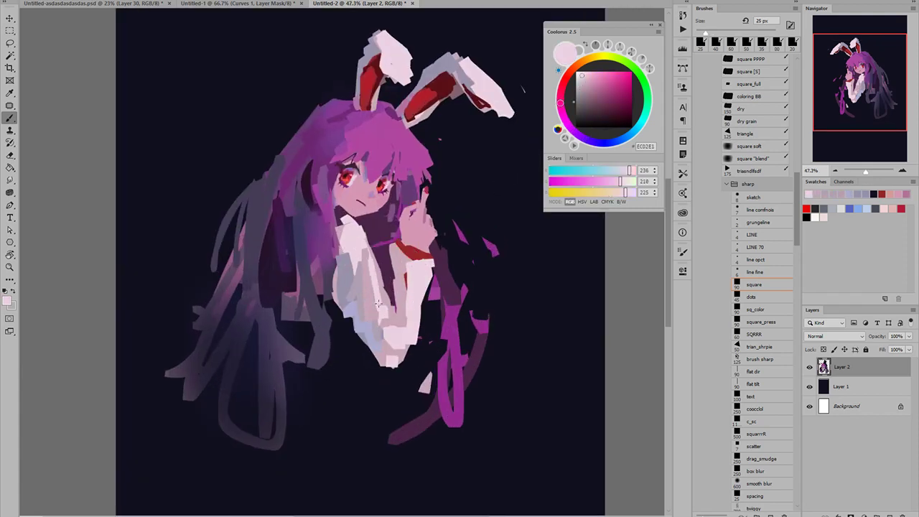
left_click_drag(369, 239, 376, 268)
- Fill the area between the two sleeves with sampled dusty pink (#C9A6B6)
left_click(369, 277, "alt")
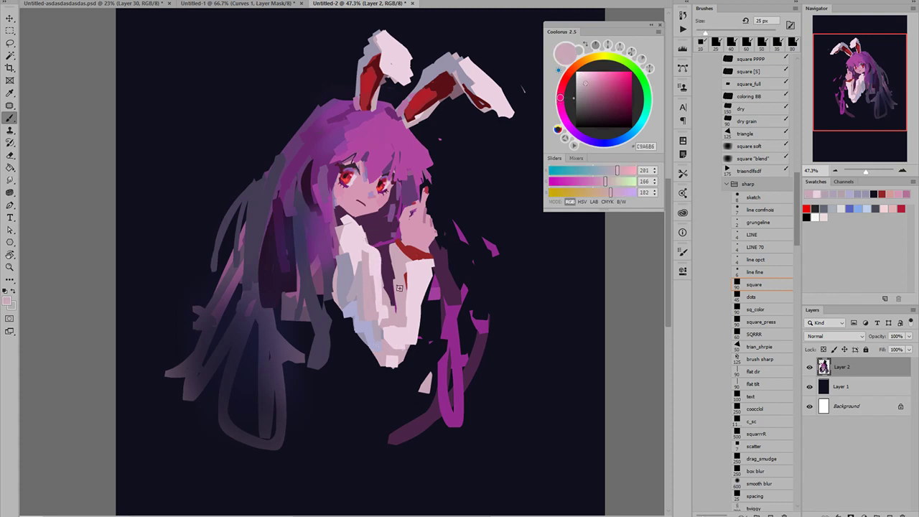
key("bracketright")
key("bracketright")
key("bracketright")
mouse_move(406, 269)
left_mouse_down()
mouse_move(390, 314)
mouse_move(380, 301)
mouse_move(396, 263)
mouse_move(313, 290)
mouse_move(381, 294)
left_mouse_up()
- Paint a looping dark rose (#844361) fold line between the sleeves near the elbow at 25 px
left_click(399, 340, "alt")
left_click(398, 298, "alt")
left_click(603, 98)
key("bracketright")
key("bracketright")
key("bracketright")
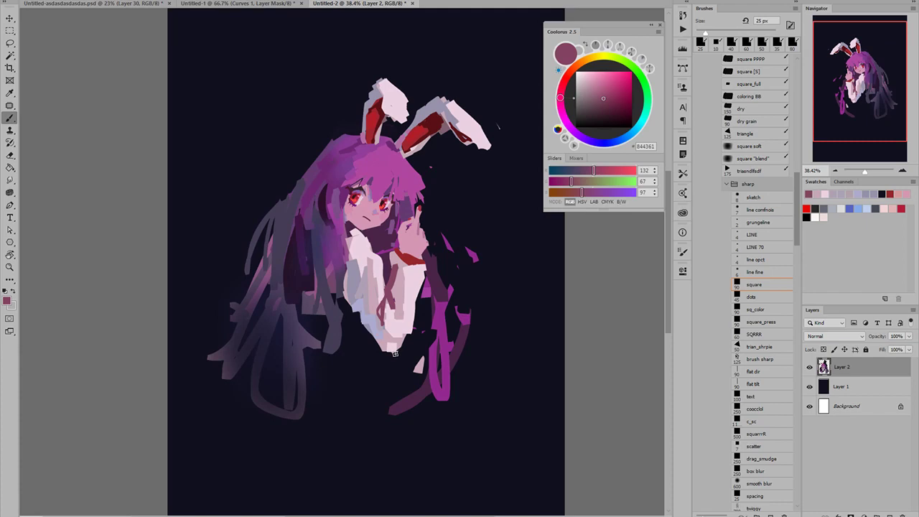
key("ctrl+z")
- Paint over the old mouth with skin pink (#D497B2) at 25 px
left_click_drag(400, 260, 364, 262)
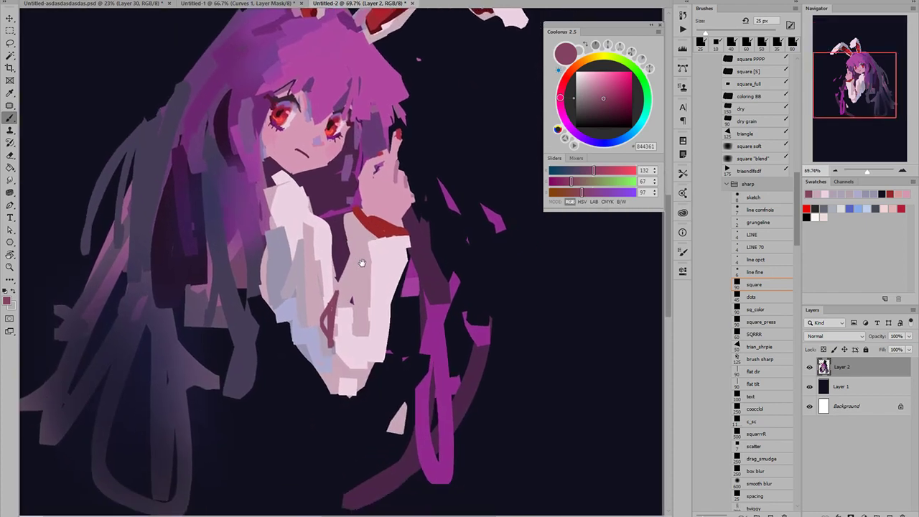
left_click_drag(306, 164, 336, 173)
left_click(321, 150, "alt")
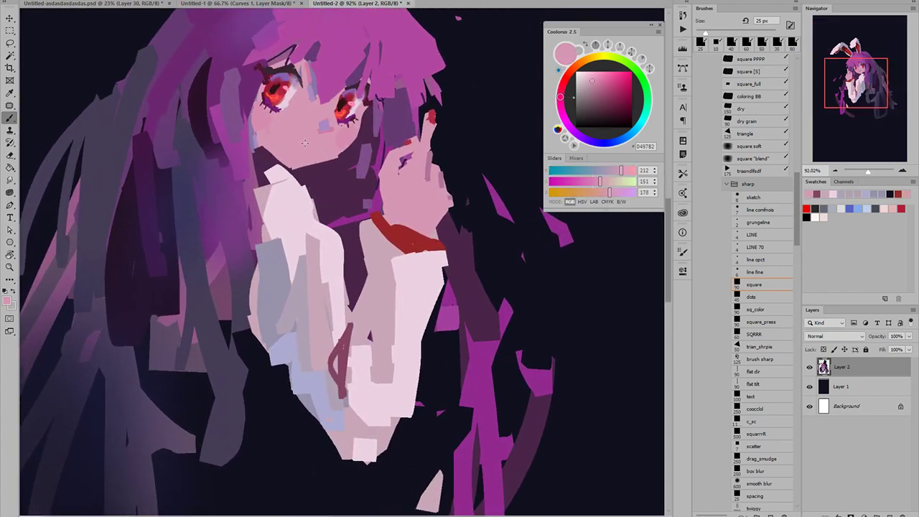
scroll(316, 150, "up", 2)
- Try to paint a new mouth in dark plum (#70314D) at 25 px
left_click(608, 104)
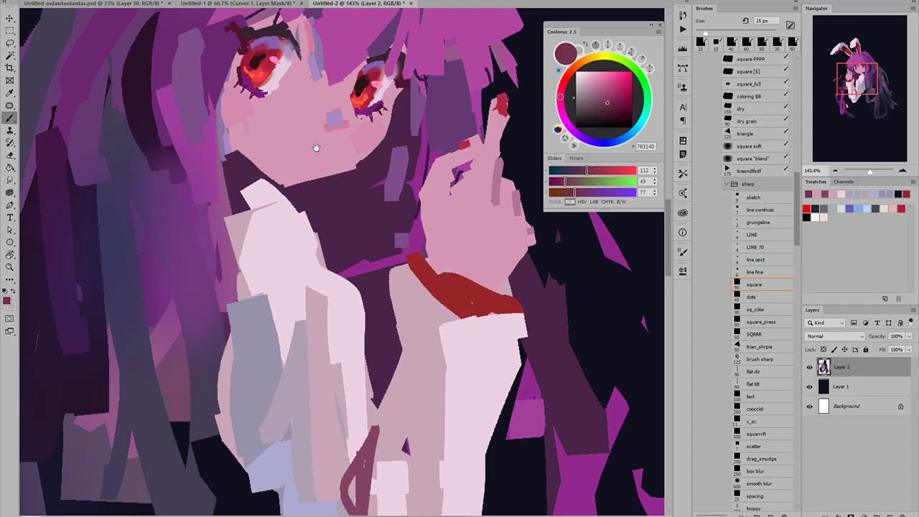
mouse_move(315, 151)
left_mouse_down()
mouse_move(332, 141)
mouse_move(325, 131)
mouse_move(333, 125)
mouse_move(333, 153)
mouse_move(319, 148)
left_mouse_up()
scroll(339, 157, "down", 3)
key("ctrl+z")
- Draw a small wavy mouth in dark wine (#561833) at 4 px
left_click(616, 109)
key("ctrl+z")
key("[")
key("[")
key("[")
key("ctrl+z")
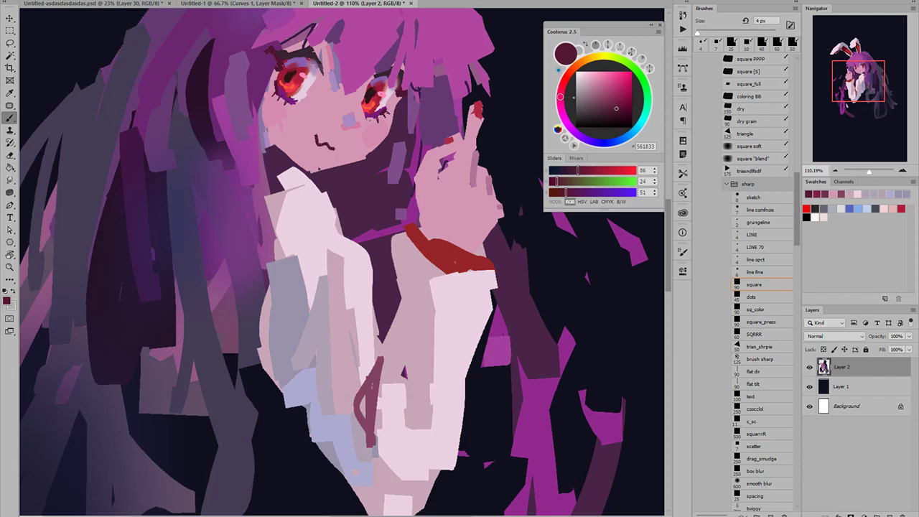
- Refine the mouth's wavy line with short dark wine (#561833) strokes at 4 px
left_click_drag(318, 170, 266, 174)
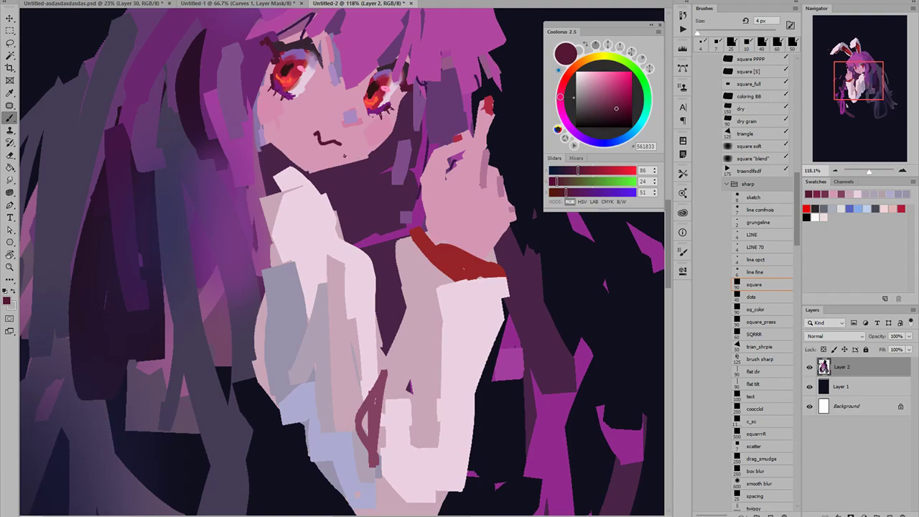
mouse_move(327, 171)
left_mouse_down()
mouse_move(276, 172)
mouse_move(335, 171)
left_mouse_up()
key("ctrl+z")
left_click_drag(317, 128, 333, 134)
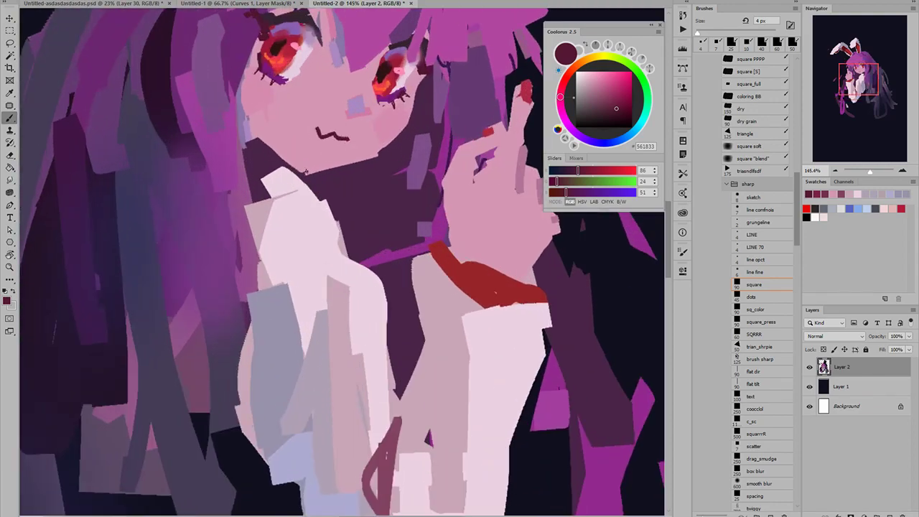
- Flip the canvas horizontally to check the character's composition and face
key("h")
left_click_drag(306, 172, 339, 83)
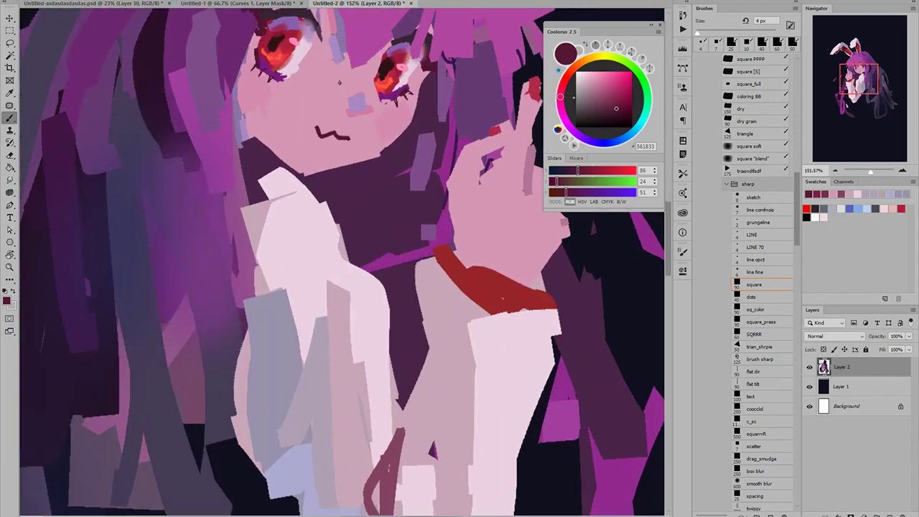
key("ctrl+z")
mouse_move(299, 127)
left_mouse_down()
mouse_move(332, 136)
mouse_move(249, 150)
mouse_move(219, 133)
left_mouse_up()
key("h")
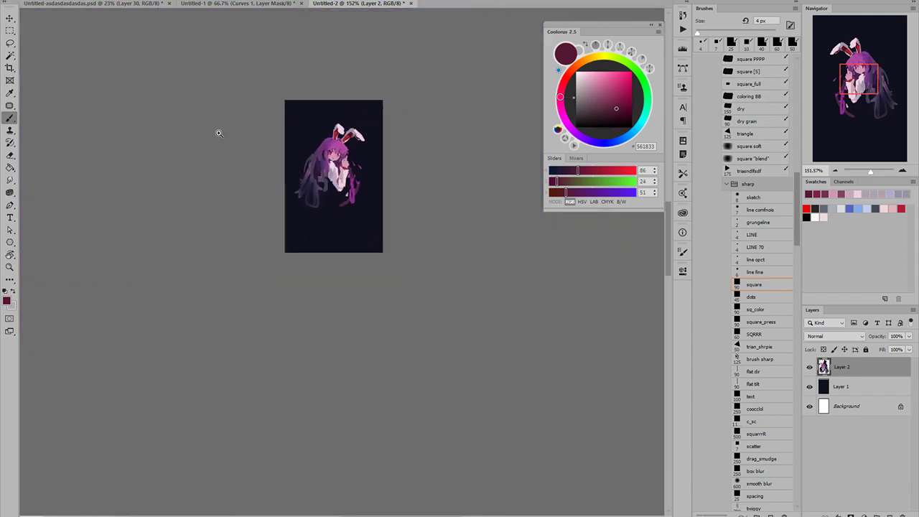
key("ctrl+f")
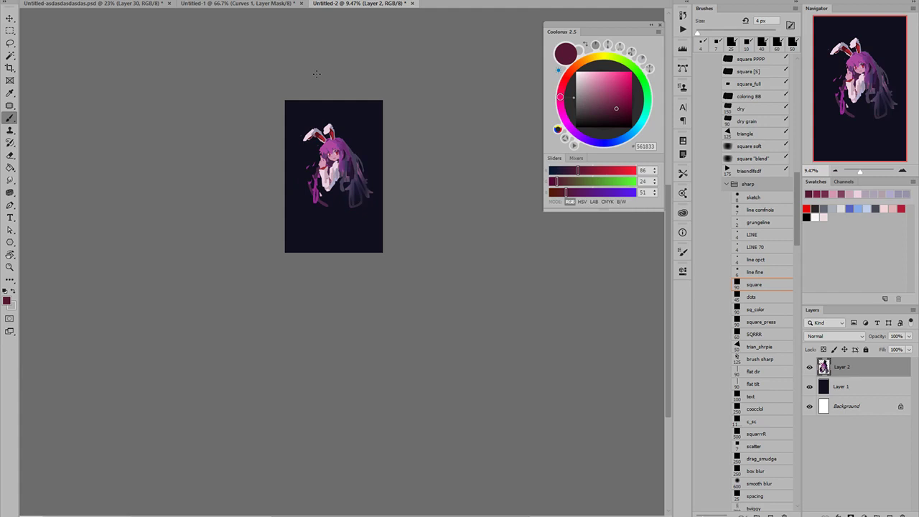
scroll(314, 209, "up", 5)
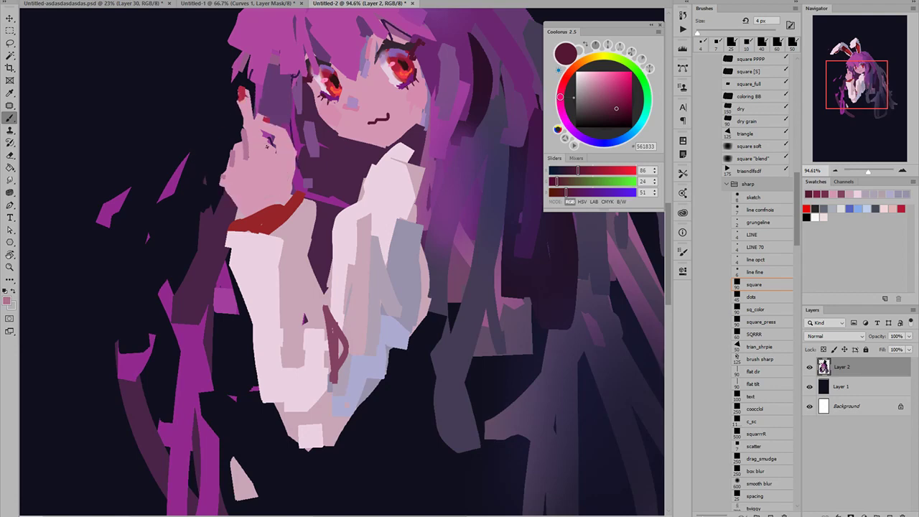
- Cover the purple marks between thumb and fingers with mauve (#B17298) at 7 px and add dark maroon (#542633) accents
left_click(270, 147, "alt")
left_click_drag(272, 149, 268, 136)
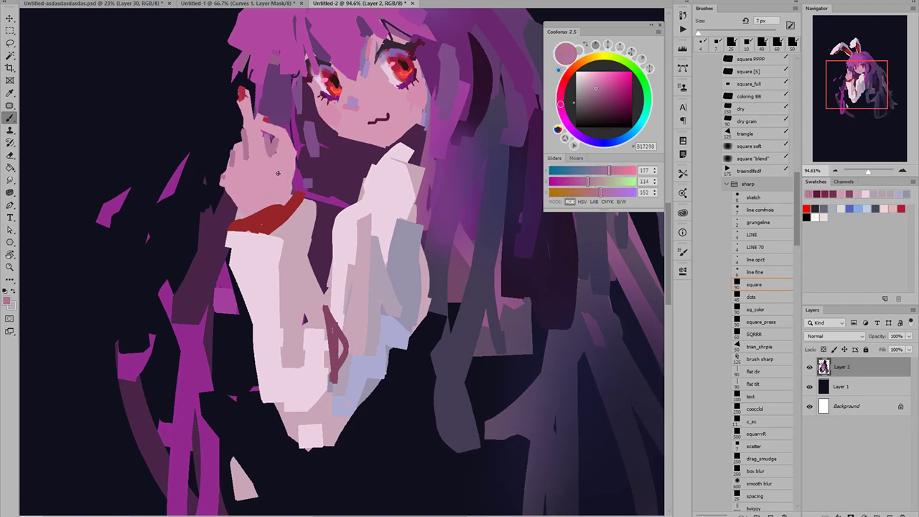
left_click(561, 90)
left_click(606, 109)
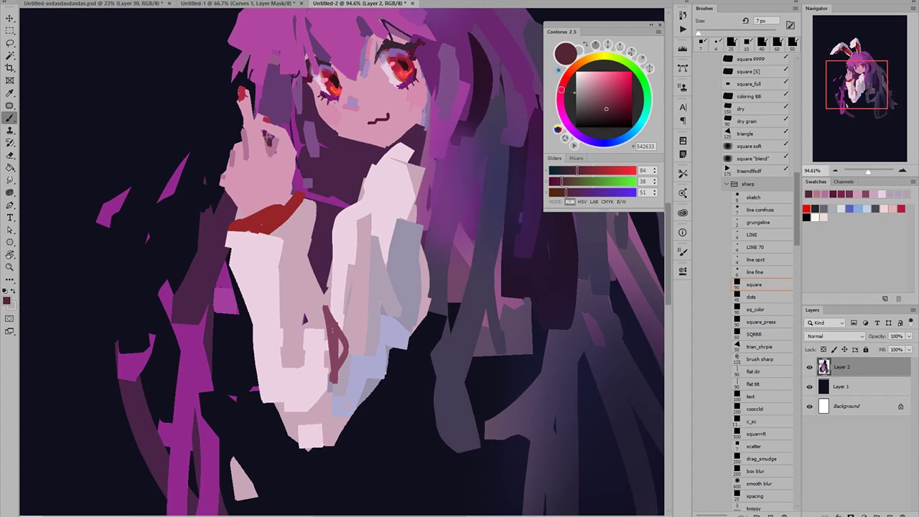
- Refine the raised hand's finger shapes with mauve (#B17298), skin pink (#D497B2) and background navy at 4 px
mouse_move(264, 153)
left_mouse_down()
mouse_move(209, 145)
mouse_move(269, 166)
left_mouse_up()
left_click(255, 120, "alt")
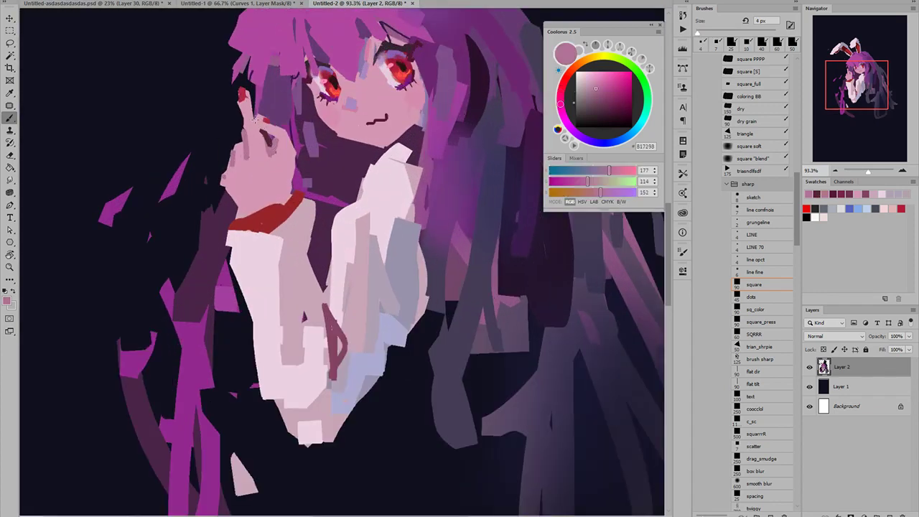
left_click(252, 117, "alt")
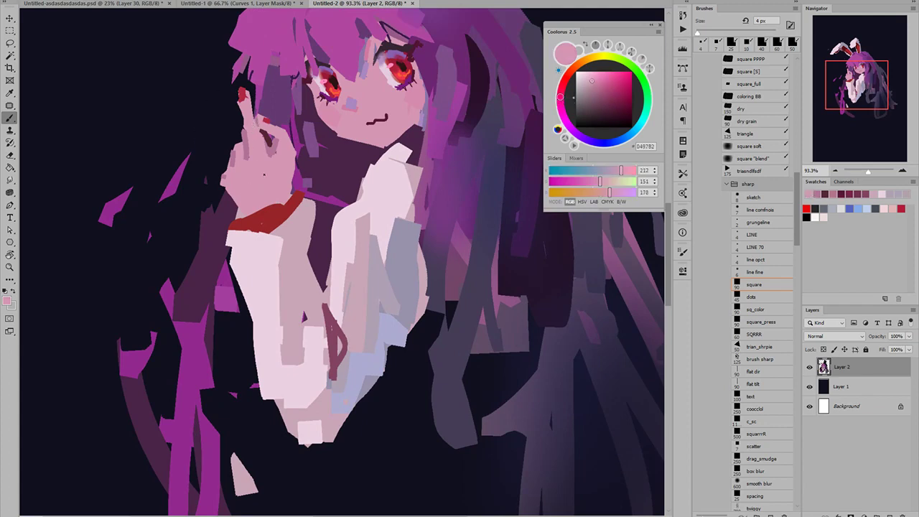
left_click(255, 86, "alt")
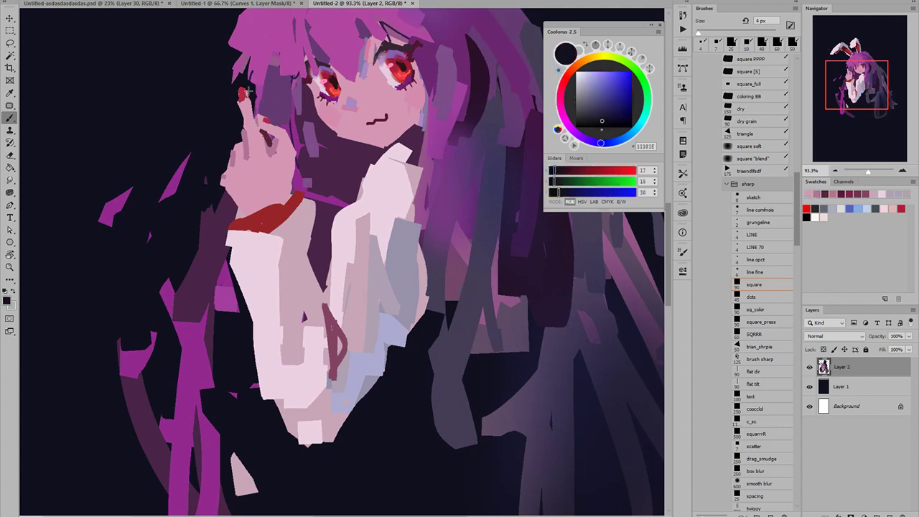
left_click(246, 107, "alt")
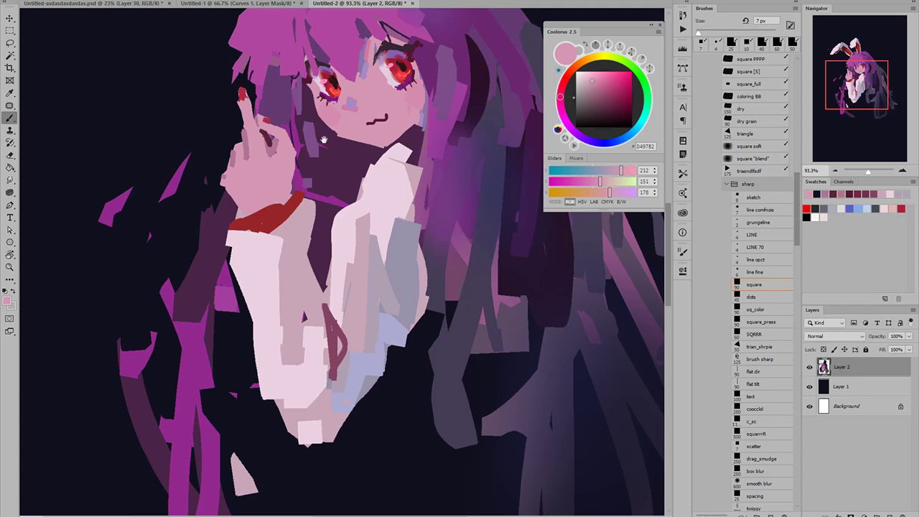
- Flip the canvas horizontally to check the whole figure's composition
mouse_move(324, 139)
left_mouse_down()
mouse_move(271, 195)
mouse_move(289, 267)
mouse_move(299, 130)
left_mouse_up()
key("ctrl+f")
left_click_drag(321, 216, 292, 204)
left_click_drag(313, 240, 287, 186)
left_click_drag(313, 221, 310, 236)
scroll(309, 235, "down", 2)
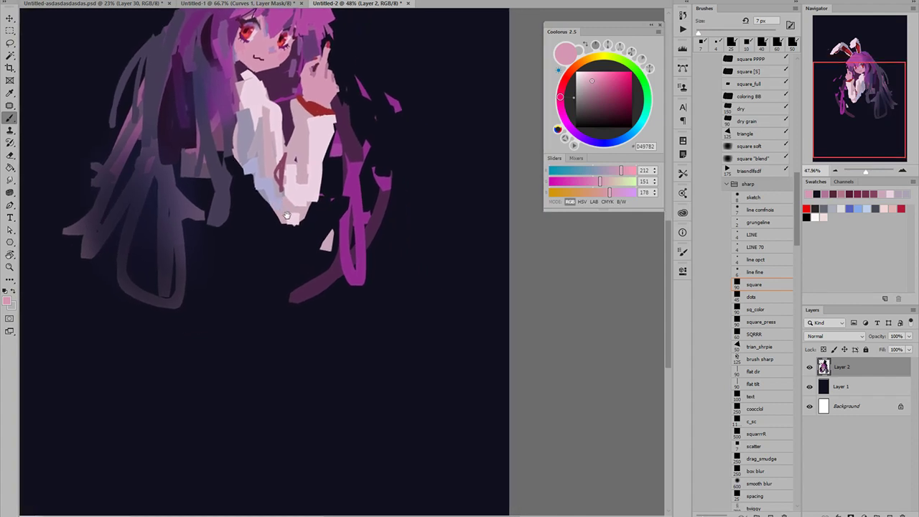
left_click(226, 213, "alt")
key("bracketright")
key("bracketright")
key("bracketright")
key("bracketright")
key("bracketright")
key("bracketright")
key("bracketright")
key("bracketright")
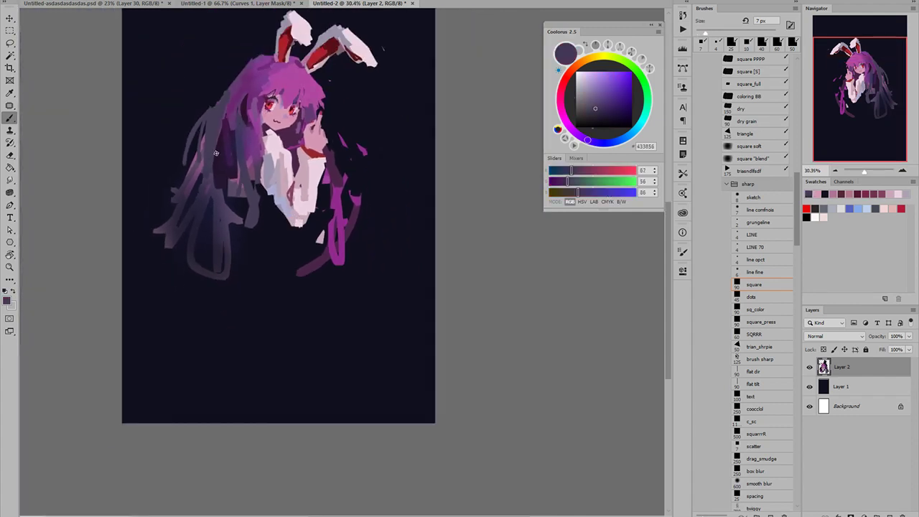
left_click_drag(223, 159, 251, 249)
key("ctrl+z")
- Cover stray hair shards beside the raised arm with background navy and paint sweeping dark plum (#492448) strands at 60 px
left_click(357, 167, "alt")
mouse_move(358, 146)
left_mouse_down()
mouse_move(341, 180)
mouse_move(331, 155)
mouse_move(367, 288)
left_mouse_up()
left_click(351, 220, "alt")
key("ctrl+z")
mouse_move(328, 184)
left_mouse_down()
mouse_move(349, 233)
mouse_move(337, 246)
mouse_move(378, 236)
left_mouse_up()
key("ctrl+z")
key("ctrl+z")
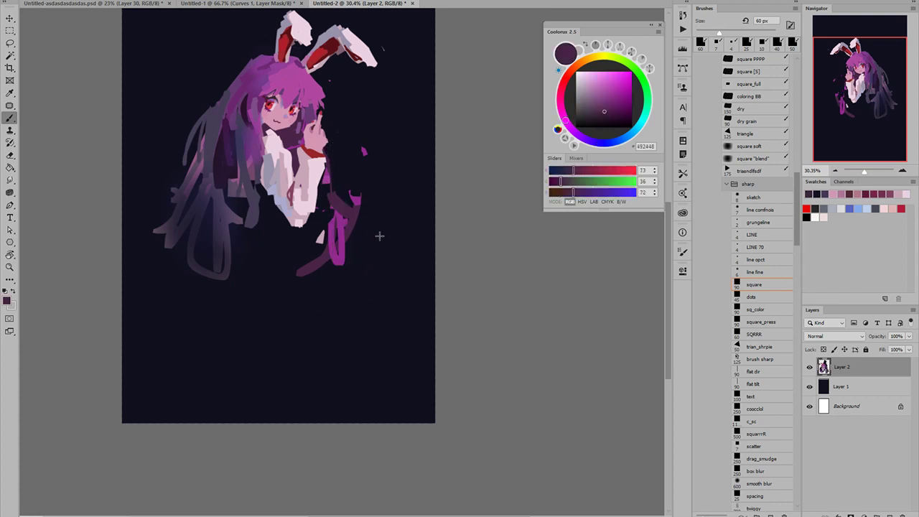
mouse_move(333, 174)
left_mouse_down()
mouse_move(425, 233)
mouse_move(401, 238)
mouse_move(421, 248)
left_mouse_up()
key("ctrl+z")
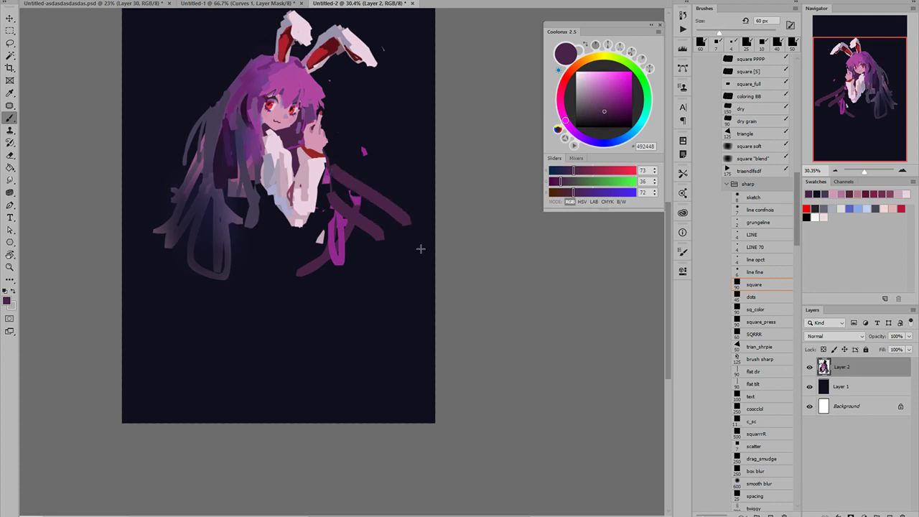
left_click_drag(359, 205, 407, 272)
left_click_drag(363, 185, 400, 237)
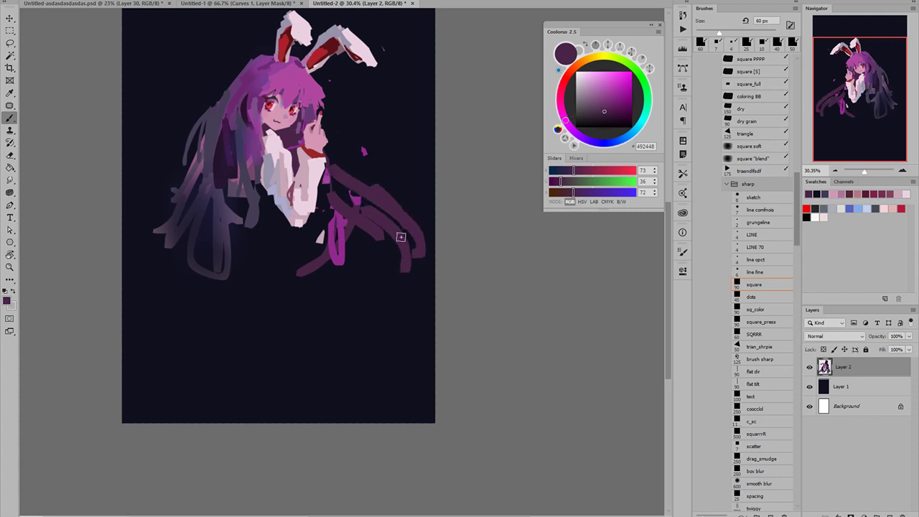
- Add bright purple (#93298F) highlights at 25 px along the sweeping hair strands beside the sleeves
left_click(344, 225, "alt")
left_click_drag(355, 191, 418, 219)
key("[")
key("[")
key("[")
key("[")
key("[")
mouse_move(365, 193)
left_mouse_down()
mouse_move(394, 235)
mouse_move(392, 217)
mouse_move(409, 266)
mouse_move(410, 237)
mouse_move(407, 269)
left_mouse_up()
key("]")
key("]")
key("]")
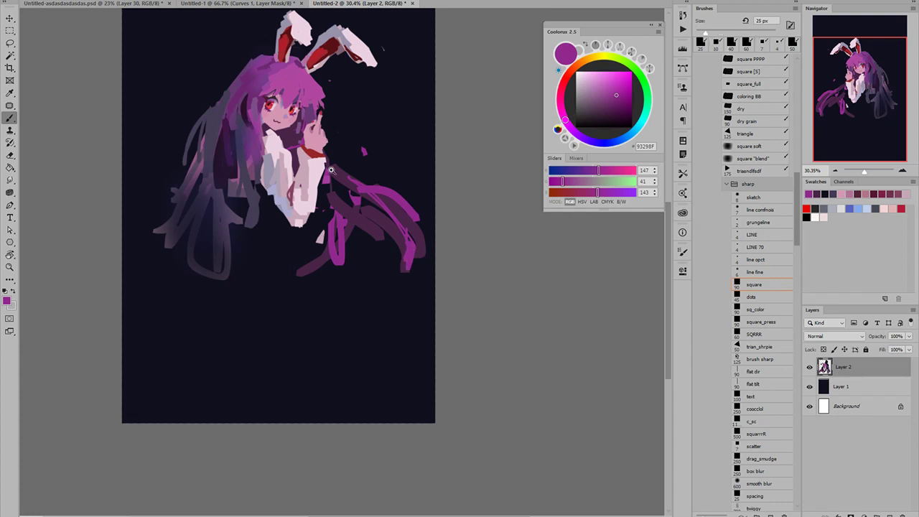
mouse_move(333, 172)
left_mouse_down()
mouse_move(362, 198)
mouse_move(374, 292)
left_mouse_up()
- Paint over the stray specks beside the head and raised hand with background navy (#11101E) at 90 px
left_click(443, 84, "alt")
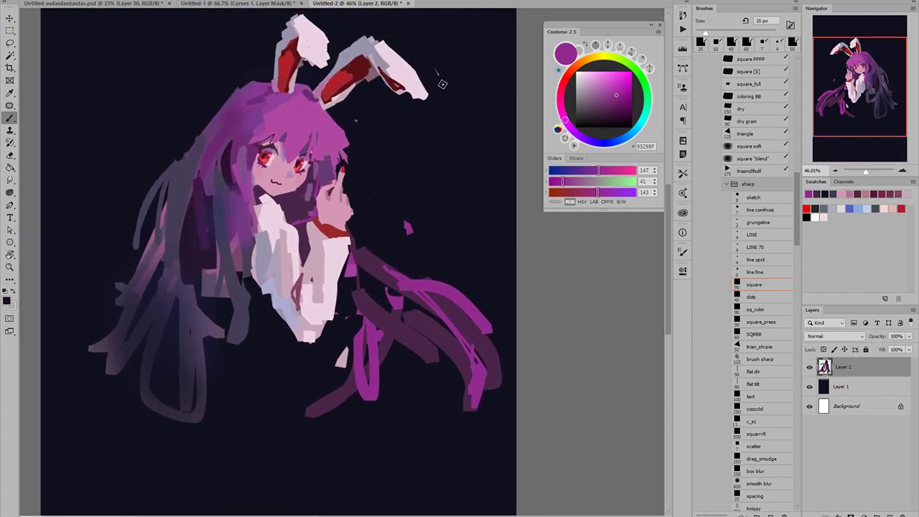
key("]")
key("]")
key("]")
key("]")
key("]")
key("]")
key("]")
key("]")
key("]")
left_click(363, 128)
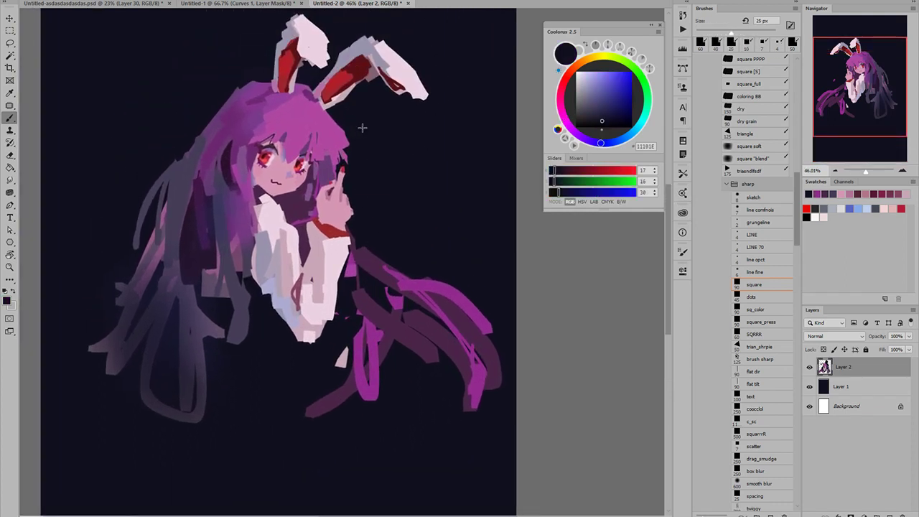
mouse_move(383, 216)
left_mouse_down()
mouse_move(378, 154)
mouse_move(393, 174)
left_mouse_up()
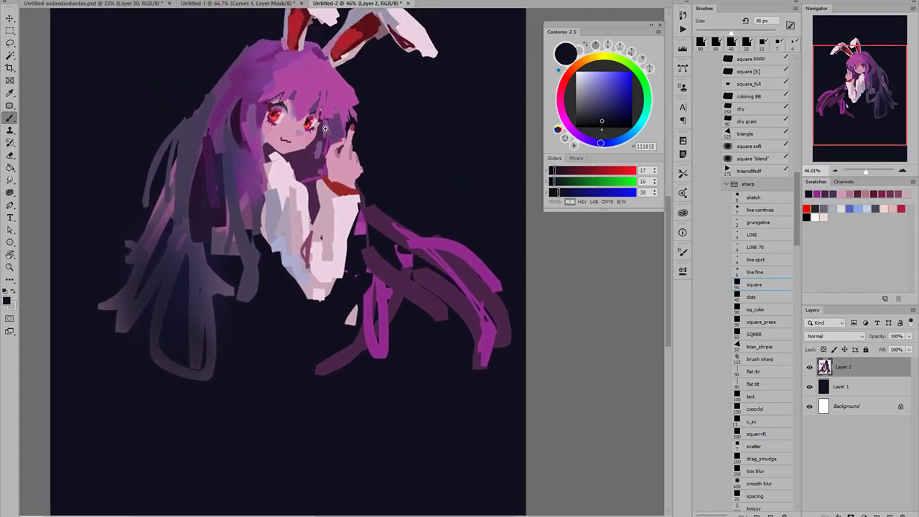
- Trim the outer edge of the hair above the raised finger with background navy (#11101E), using a smaller brush
mouse_move(327, 130)
left_mouse_down()
mouse_move(316, 142)
mouse_move(347, 144)
left_mouse_up()
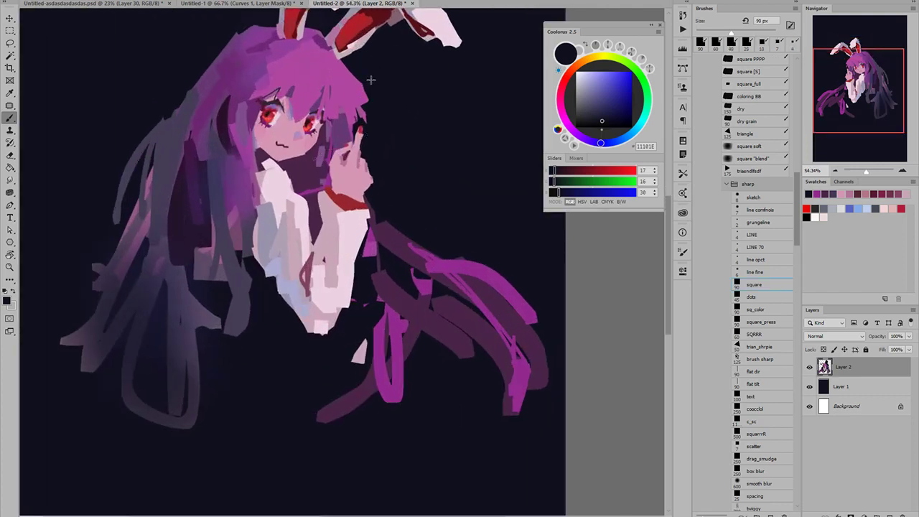
key("[")
key("[")
key("[")
key("[")
key("[")
key("[")
mouse_move(365, 110)
left_mouse_down()
mouse_move(361, 122)
mouse_move(349, 119)
mouse_move(348, 137)
left_mouse_up()
key("[")
key("[")
key("[")
mouse_move(352, 72)
left_mouse_down()
mouse_move(365, 101)
mouse_move(349, 125)
mouse_move(339, 117)
mouse_move(355, 122)
left_mouse_up()
key("ctrl+z")
- Paint a pointed hair flick above the raised finger in magenta (#B148A0) at 10 px and shade it with dark plum (#492448)
key("[")
key("[")
key("[")
left_click(333, 79, "alt")
key("ctrl+z")
key("ctrl+z")
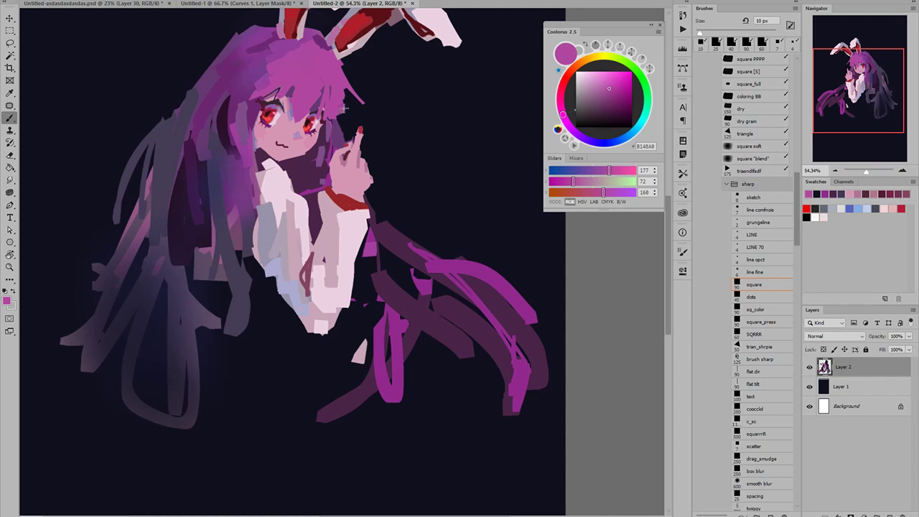
left_click_drag(346, 85, 362, 106)
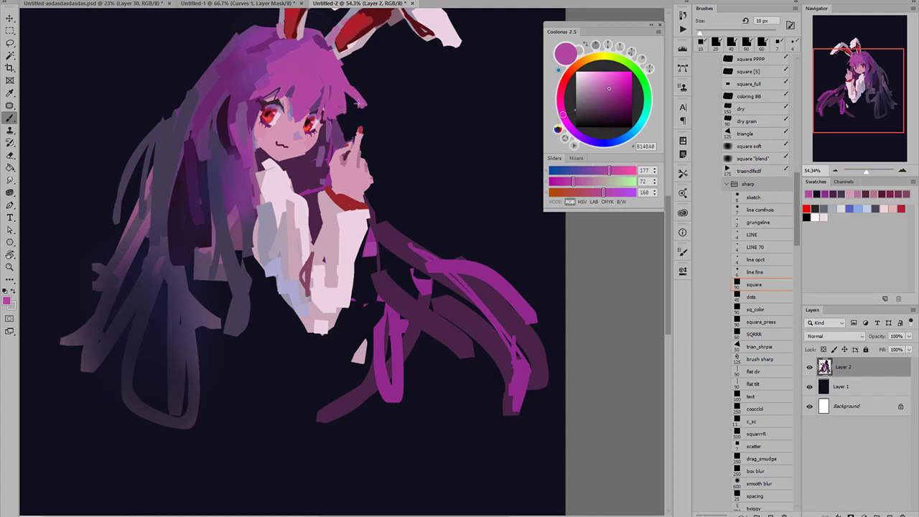
left_click(325, 170, "alt")
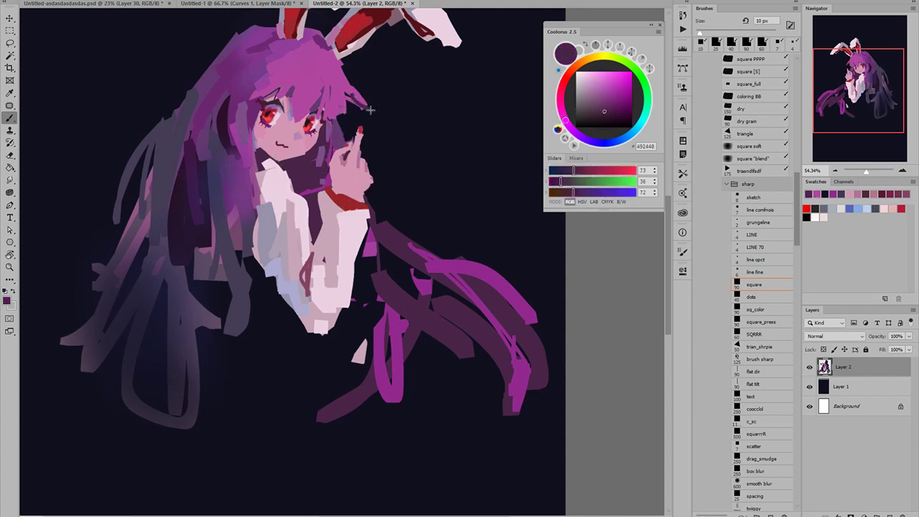
left_click_drag(370, 109, 317, 74)
- Texture the bangs with muted purple (#653A72) strokes at 25 px and violet (#923E99) strokes at 10 px
left_click(326, 99, "alt")
key("]")
key("]")
key("]")
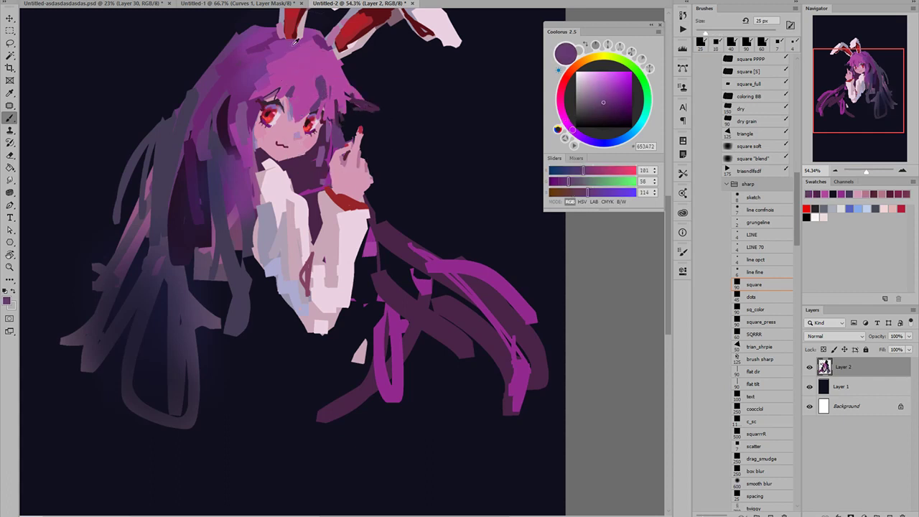
left_click(295, 41, "alt")
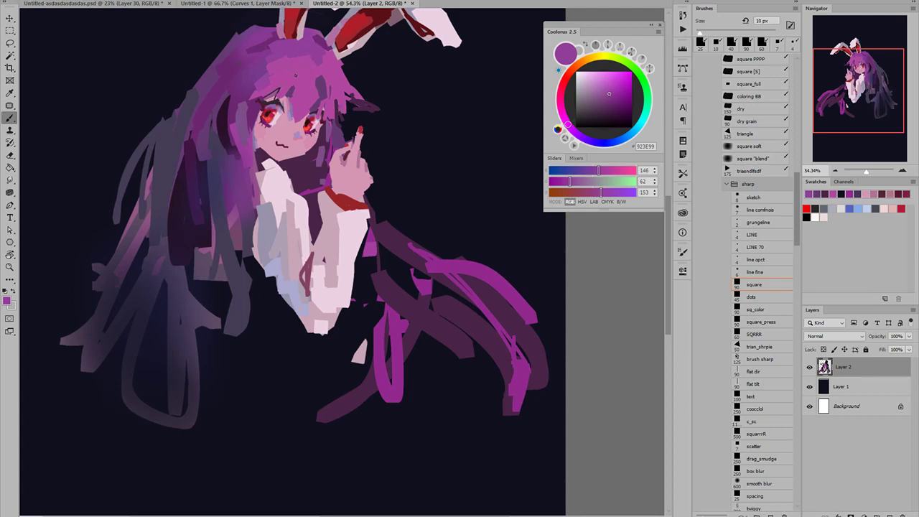
left_click_drag(295, 75, 300, 103)
left_click_drag(290, 63, 269, 89)
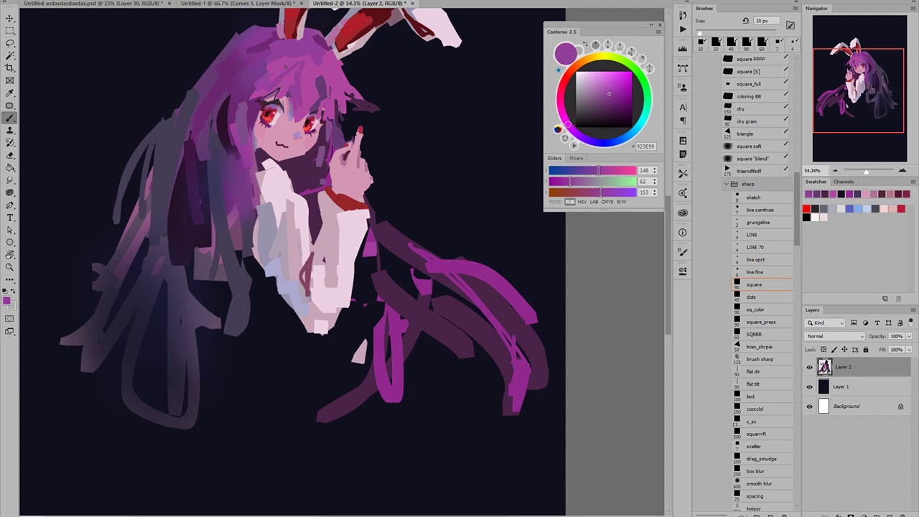
- Layer more magenta (#B148A0) and muted purple (#653A72) strokes over the bangs and crown, using the brush up to 25 px
scroll(308, 67, "down", 5)
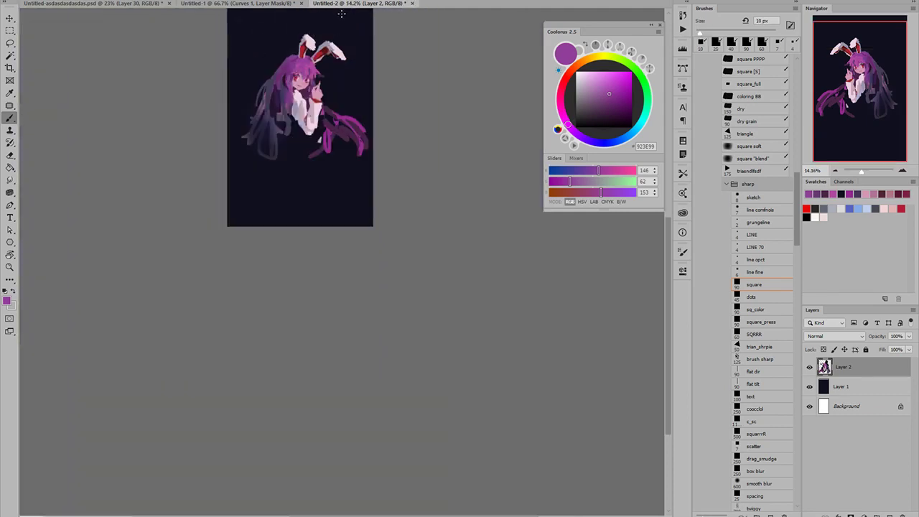
scroll(309, 65, "up", 5)
left_click(323, 83, "alt")
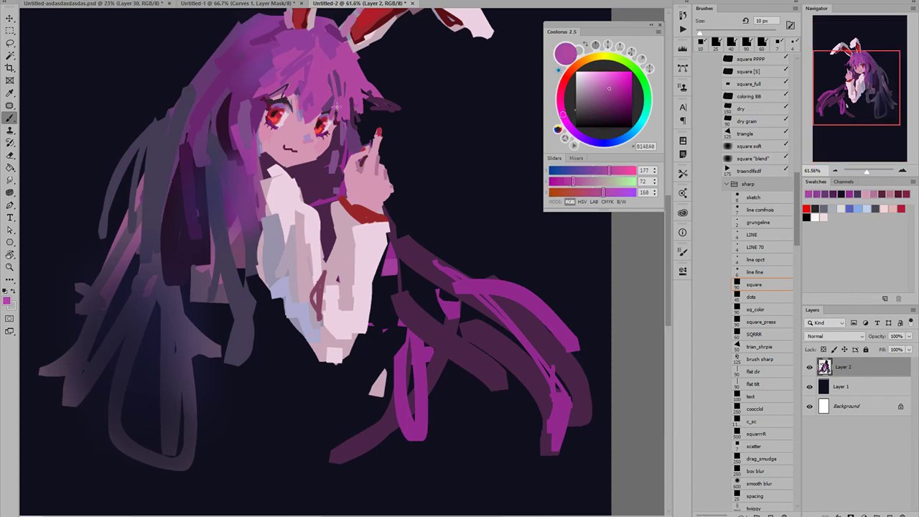
left_click(312, 85, "alt")
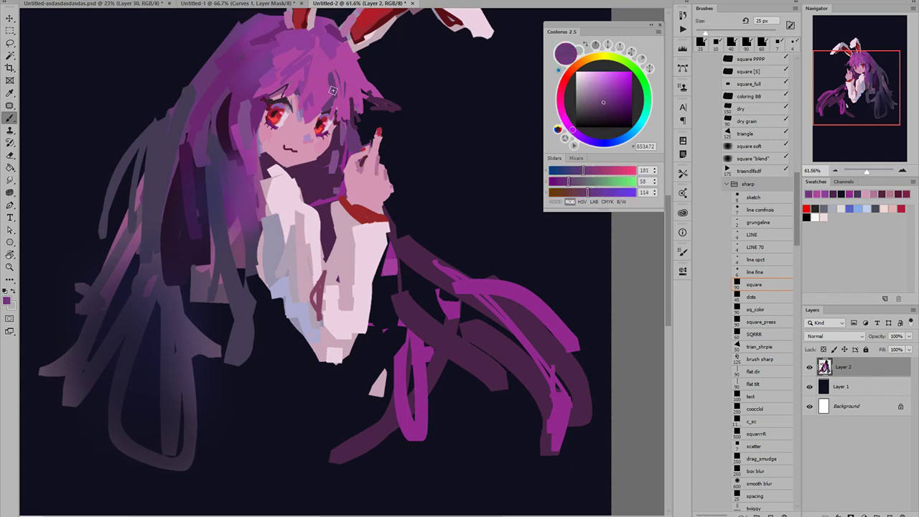
left_click(336, 38, "alt")
mouse_move(336, 67)
left_mouse_down()
mouse_move(337, 90)
mouse_move(366, 94)
mouse_move(330, 70)
mouse_move(291, 62)
left_mouse_up()
left_click(335, 65, "alt")
left_click(352, 90, "alt")
key("bracketleft")
key("bracketleft")
key("bracketleft")
key("bracketright")
key("bracketright")
key("bracketright")
left_click(331, 76, "alt")
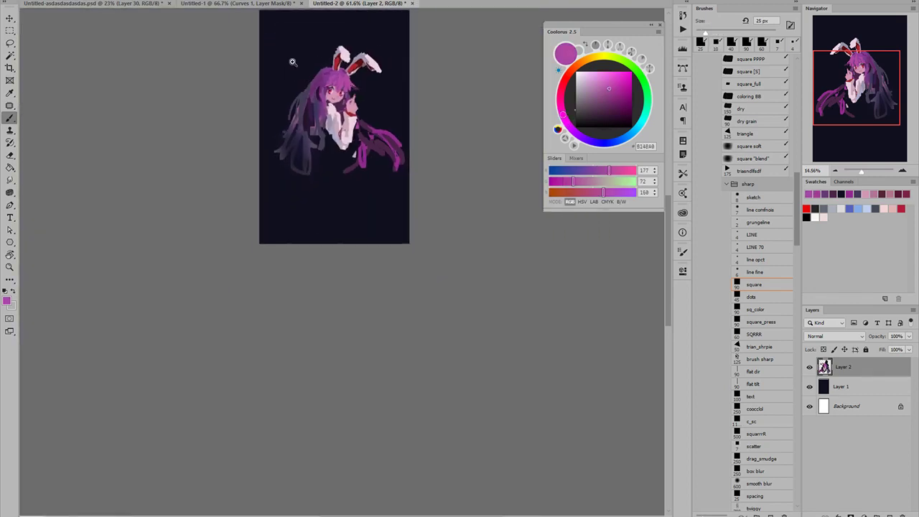
- Touch up the face beneath the bangs with skin pink (#D497B2) at 10 px
scroll(342, 80, "up", 5)
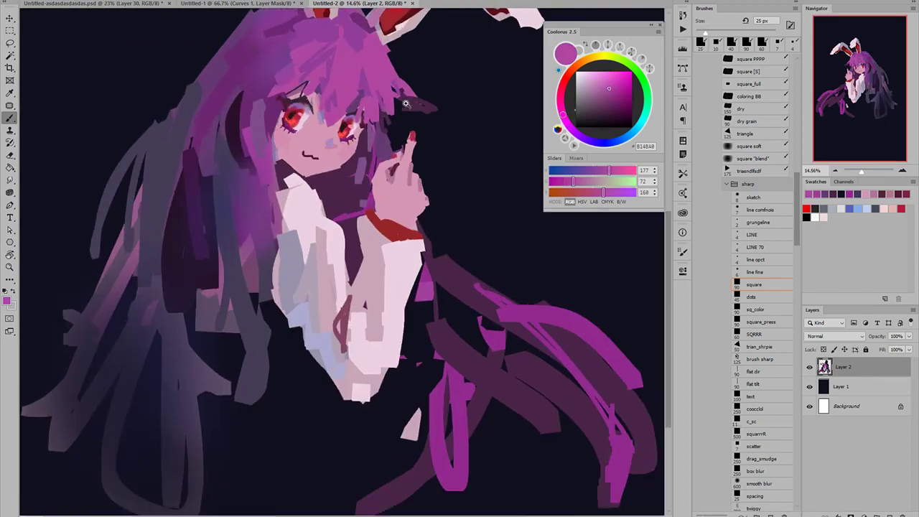
key("bracketleft")
key("bracketleft")
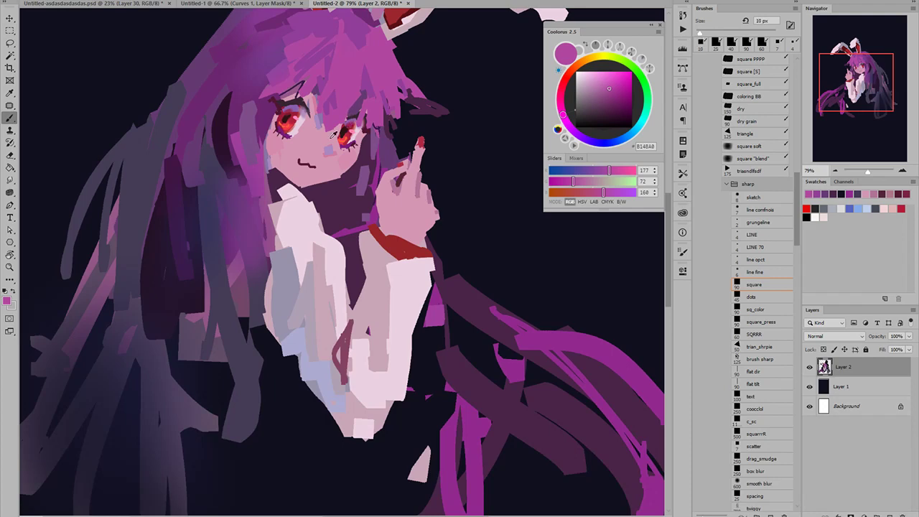
left_click(333, 135, "alt")
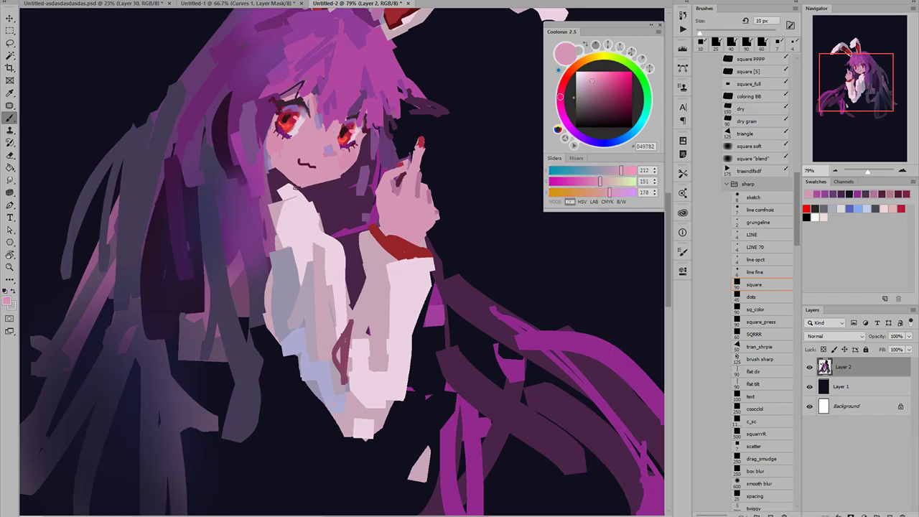
- Carve the inner contour of the sleeve below the chin with the dark plum from between the sleeves
scroll(310, 169, "down", 5)
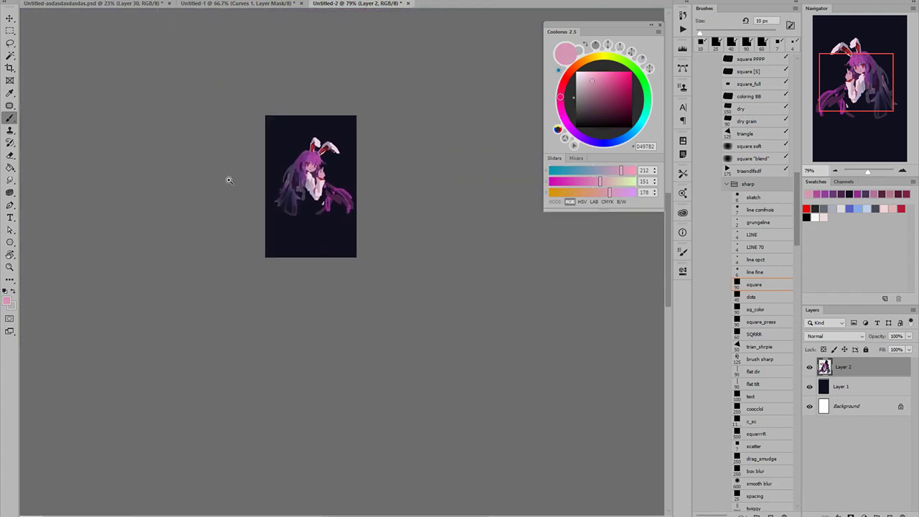
scroll(327, 192, "up", 6)
scroll(307, 211, "down", 2)
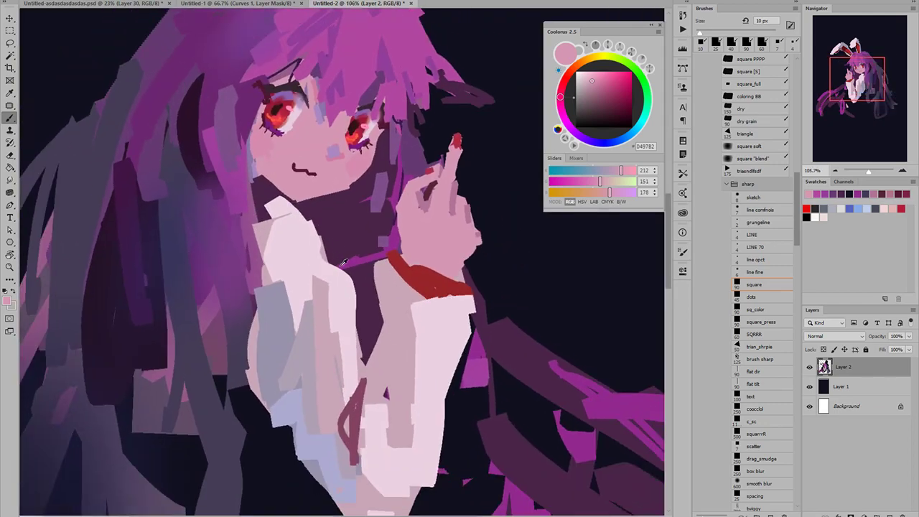
left_click(365, 322, "alt")
key("bracketright")
key("bracketright")
key("bracketright")
mouse_move(364, 346)
left_mouse_down()
mouse_move(354, 264)
mouse_move(354, 286)
mouse_move(364, 288)
mouse_move(360, 310)
mouse_move(342, 246)
mouse_move(357, 342)
mouse_move(333, 263)
mouse_move(308, 224)
mouse_move(333, 268)
mouse_move(291, 214)
mouse_move(358, 336)
mouse_move(343, 300)
mouse_move(313, 281)
mouse_move(346, 302)
mouse_move(328, 270)
mouse_move(259, 212)
mouse_move(260, 253)
left_mouse_up()
key("ctrl+z")
- Repaint the folds of the sleeve below the chin and cover its outer shoulder edge with muted purple (#57405D) at 25 px
key("bracketleft")
key("bracketleft")
key("bracketleft")
left_click(339, 319, "alt")
left_click(343, 265, "alt")
left_click(279, 243, "alt")
key("ctrl+z")
left_click(263, 230, "alt")
left_click(278, 335, "alt")
mouse_move(262, 394)
left_mouse_down()
mouse_move(250, 369)
mouse_move(260, 309)
mouse_move(276, 345)
mouse_move(256, 276)
mouse_move(254, 209)
left_mouse_up()
left_click(255, 385, "alt")
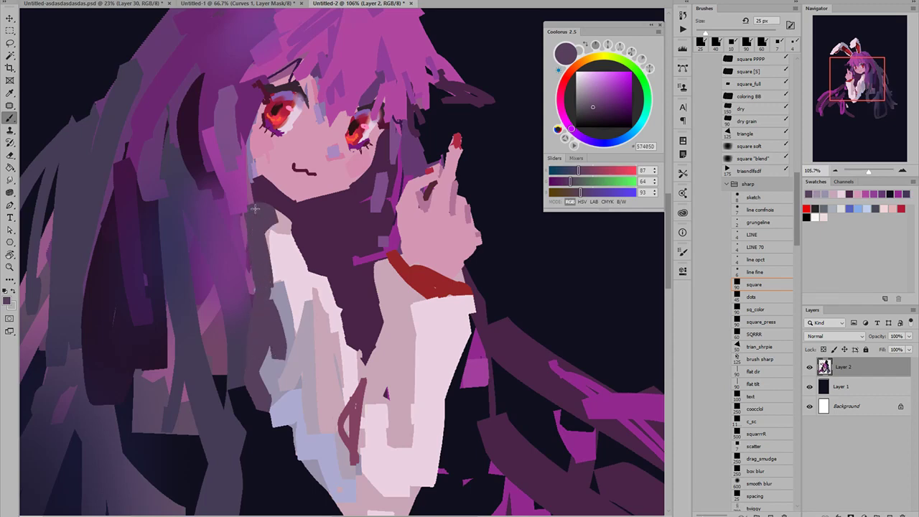
- Paint a magenta (#B148A0) hair lock at 40 px falling from beside the face over the shoulder
left_click_drag(275, 244, 165, 244)
scroll(290, 255, "up", 4)
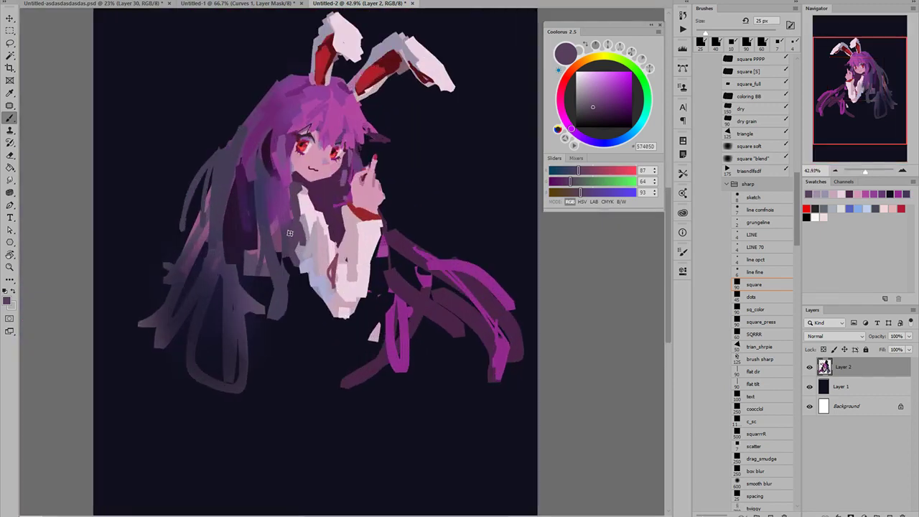
left_click(326, 118, "alt")
mouse_move(280, 192)
left_mouse_down()
mouse_move(295, 175)
mouse_move(268, 238)
mouse_move(289, 178)
mouse_move(268, 215)
mouse_move(278, 170)
mouse_move(257, 195)
left_mouse_up()
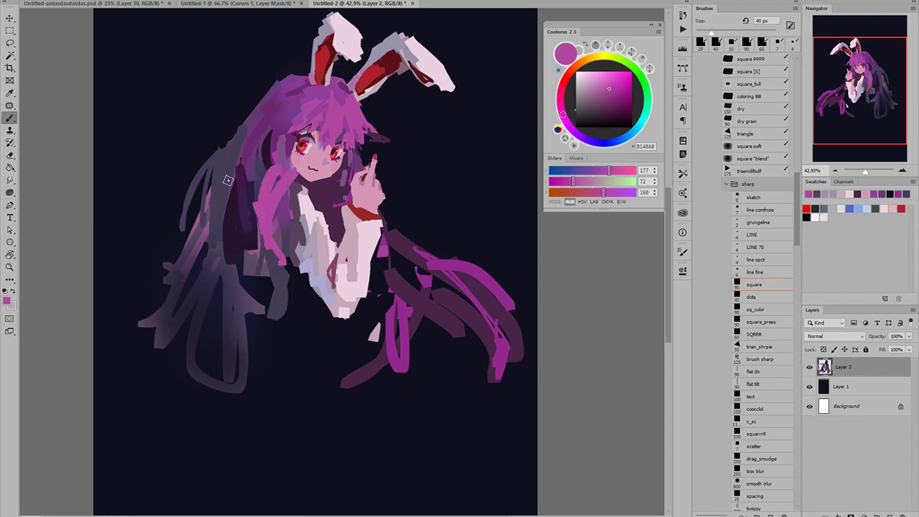
- Paint curved dark plum strands into the lower part of the shadowed long hair and highlight them with magenta (#B148A0) at 10 px
left_click(387, 307, "alt")
mouse_move(204, 280)
left_mouse_down()
mouse_move(214, 366)
mouse_move(236, 304)
mouse_move(242, 367)
left_mouse_up()
left_click(270, 204, "alt")
key("bracketleft")
key("bracketleft")
key("bracketleft")
key("bracketleft")
key("bracketleft")
key("bracketleft")
key("bracketleft")
key("bracketleft")
key("bracketleft")
key("ctrl+z")
key("bracketright")
key("bracketright")
key("bracketright")
left_click_drag(203, 327, 227, 365)
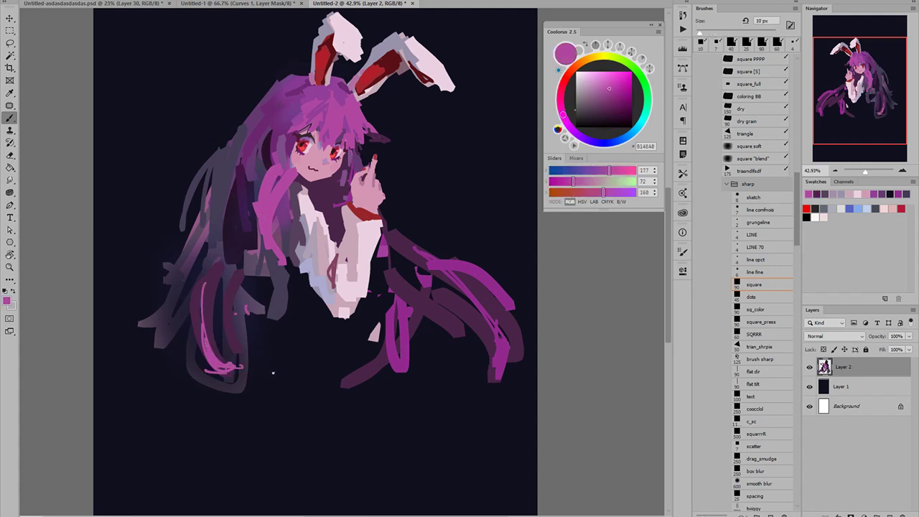
- Add thin magenta (#B148A0) highlights at 7 px to the outer strands of the shadowed long hair
left_click_drag(287, 352, 323, 350)
left_click_drag(323, 338, 303, 346)
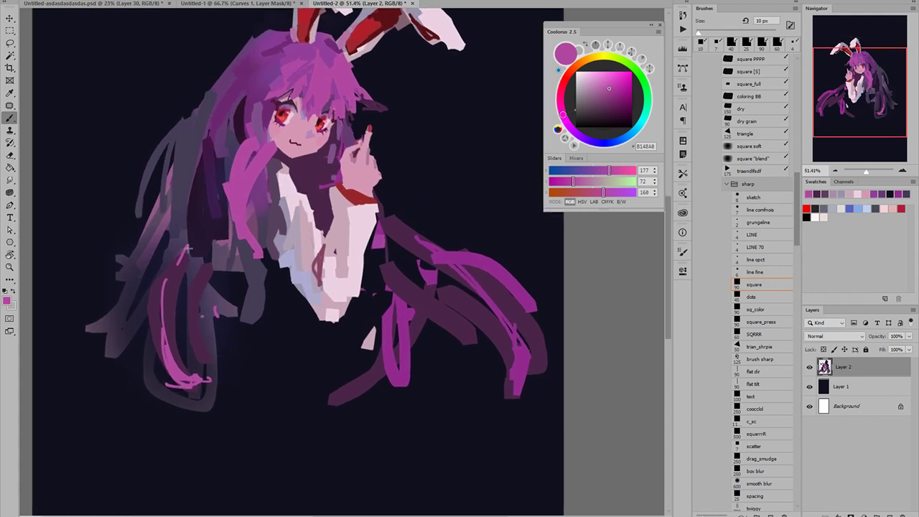
key("bracketleft")
key("bracketleft")
key("bracketleft")
left_click_drag(131, 281, 142, 276)
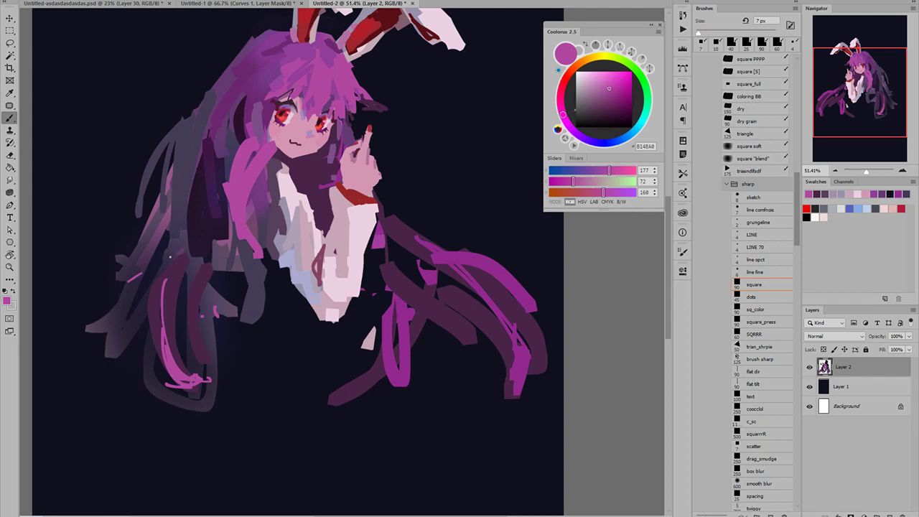
- Add thin magenta (#B148A0) strands beside the shoulder lock at 7 px and a slate purple (#453C56) strand below it at 25 px
left_click_drag(213, 244, 228, 170)
left_click_drag(214, 225, 230, 188)
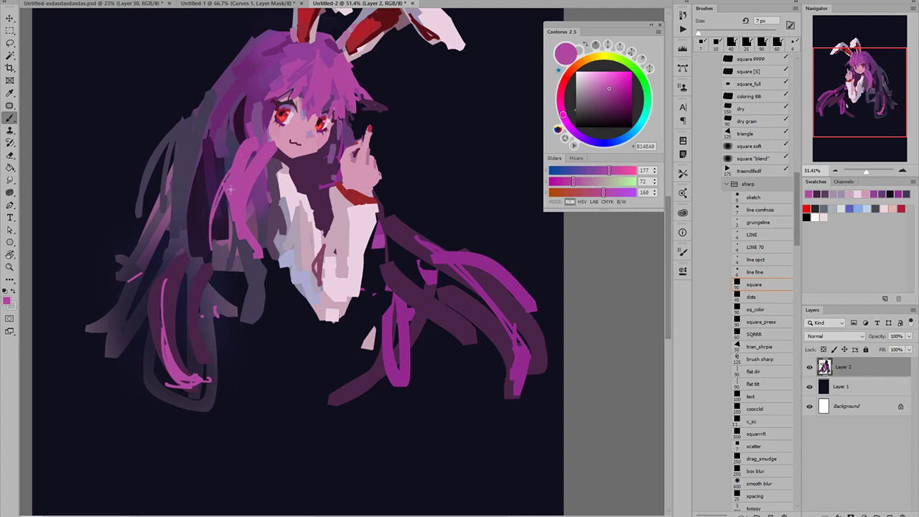
left_click(216, 282, "alt")
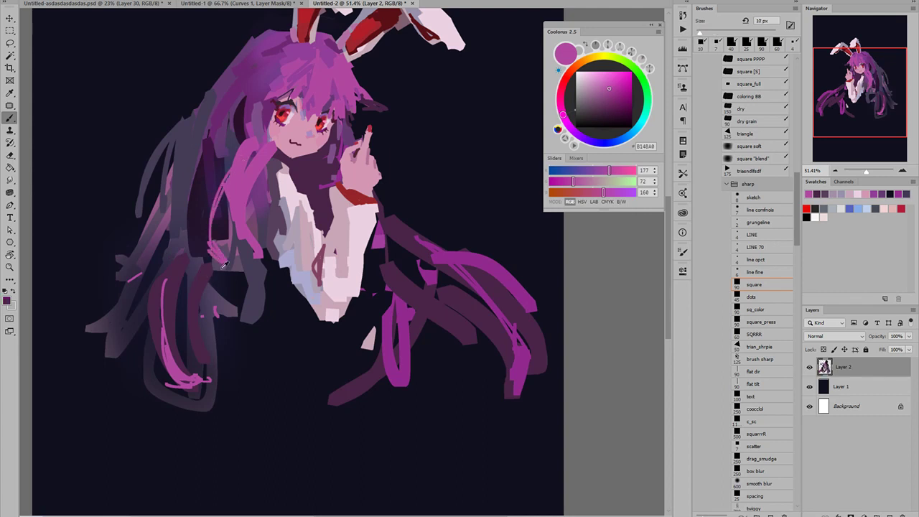
key("bracketright")
key("bracketright")
key("bracketright")
left_click(242, 266, "alt")
left_click_drag(242, 319, 231, 350)
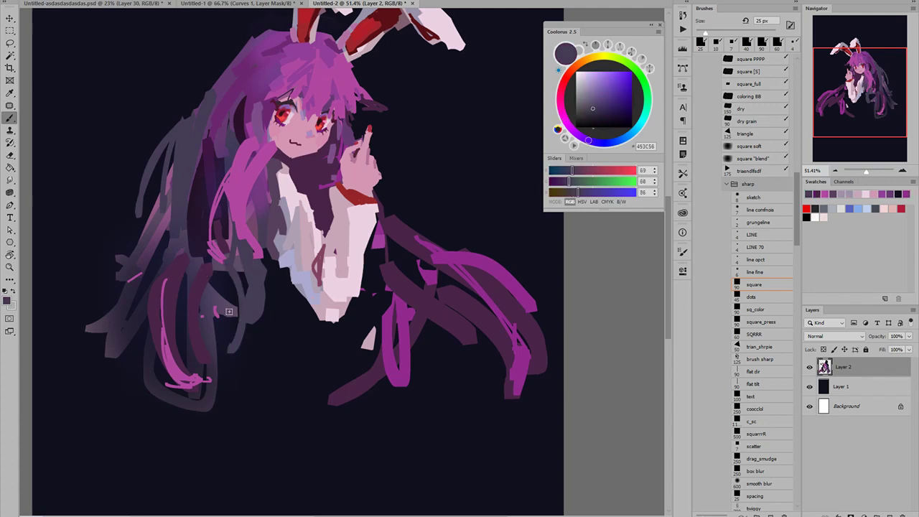
- Paint a slate purple (#453C56) strand into the shadowed hair beside the shoulder lock and add a thinner curved strand
mouse_move(206, 262)
left_mouse_down()
mouse_move(219, 194)
mouse_move(210, 205)
left_mouse_up()
key("bracketleft")
key("bracketleft")
key("bracketleft")
mouse_move(237, 169)
left_mouse_down()
mouse_move(201, 202)
mouse_move(212, 191)
mouse_move(187, 262)
left_mouse_up()
- Try several curved strands over the shadowed hair beside the shoulder lock and undo them
left_click(233, 163, "alt")
key("bracketright")
key("bracketright")
key("bracketright")
key("ctrl+z")
key("bracketleft")
key("bracketleft")
key("bracketleft")
left_click_drag(193, 217, 204, 268)
key("ctrl+z")
mouse_move(192, 233)
left_mouse_down()
mouse_move(194, 271)
mouse_move(208, 206)
left_mouse_up()
key("ctrl+z")
key("ctrl+z")
- Paint a curved strand across the lower shadowed hair beside the shoulder lock with a larger brush
key("bracketright")
key("bracketright")
key("bracketright")
mouse_move(186, 262)
left_mouse_down()
mouse_move(200, 213)
mouse_move(129, 248)
mouse_move(180, 263)
mouse_move(213, 244)
left_mouse_up()
- Add magenta (#B148A0) strokes to the lock beside the face and darken its inner edge with sampled plum at 25 px
left_click(250, 175, "alt")
mouse_move(249, 168)
left_mouse_down()
mouse_move(269, 103)
mouse_move(250, 148)
left_mouse_up()
left_click_drag(269, 139, 272, 101)
key("bracketright")
key("bracketright")
key("bracketright")
left_click(279, 156, "alt")
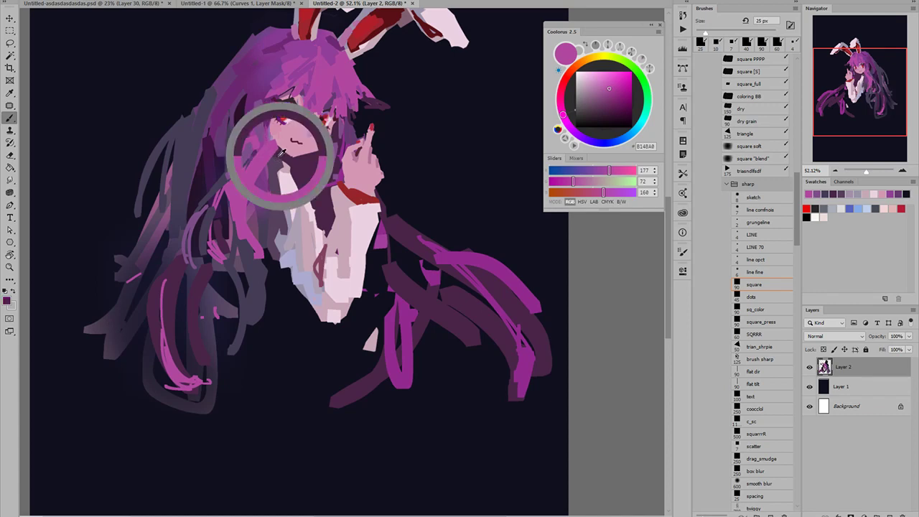
left_click_drag(274, 145, 261, 175)
- Reshape the top of the shoulder lock with magenta (#B148A0) strokes at 25 px
left_click(250, 173, "alt")
left_click_drag(258, 129, 245, 167)
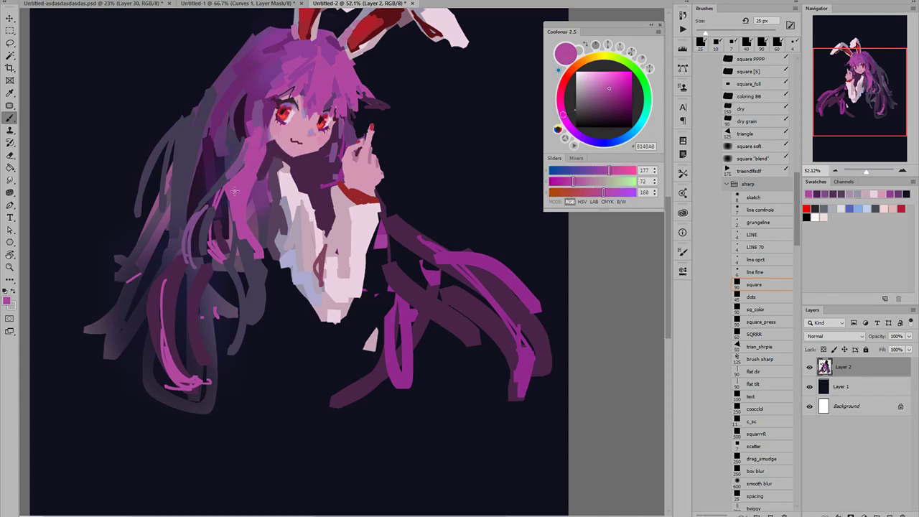
key("ctrl+z")
mouse_move(255, 124)
left_mouse_down()
mouse_move(239, 168)
mouse_move(228, 165)
mouse_move(225, 200)
mouse_move(233, 171)
left_mouse_up()
key("ctrl+z")
key("ctrl+z")
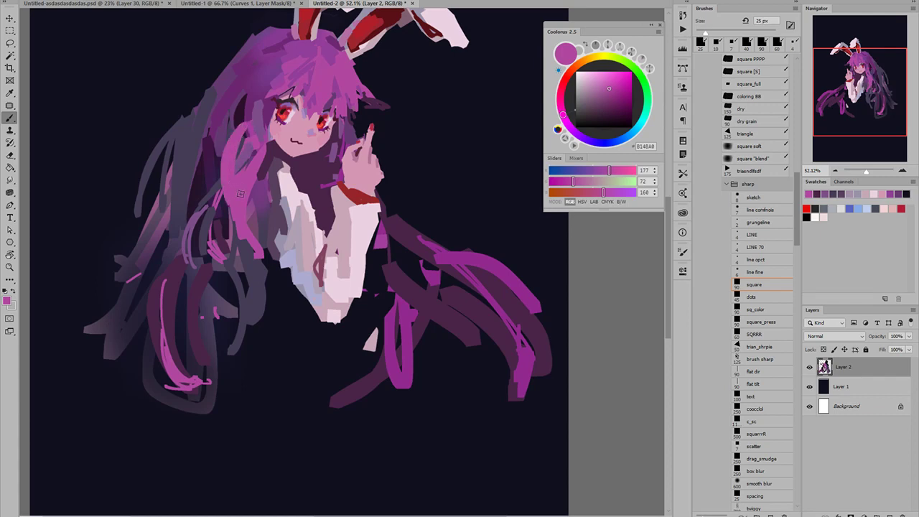
key("ctrl+z")
key("ctrl+z")
key("ctrl+shift+z")
key("ctrl+shift+z")
- Shade the lock's inner edge near the cheek with dark plum (#492448) and purple (#763982) at 25 px
left_click(274, 157, "alt")
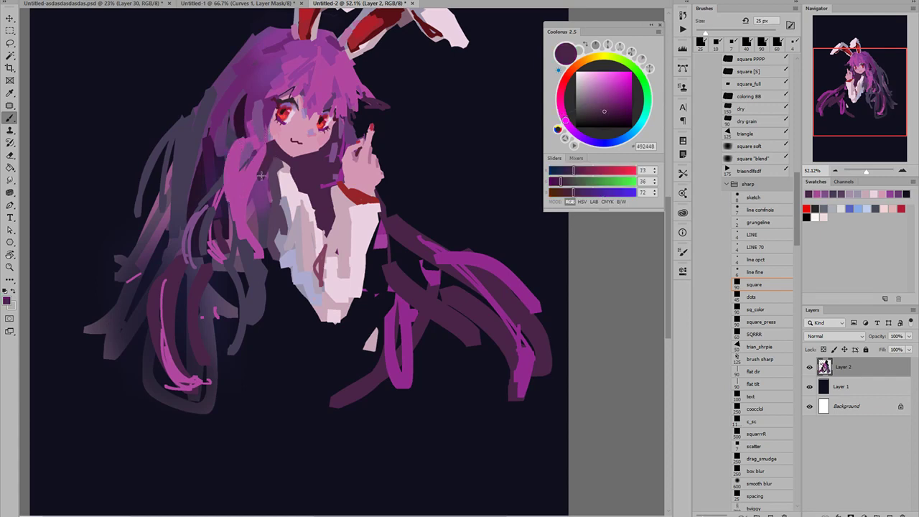
left_click_drag(262, 144, 262, 181)
left_click(260, 189, "alt")
mouse_move(264, 128)
left_mouse_down()
mouse_move(263, 178)
mouse_move(261, 150)
left_mouse_up()
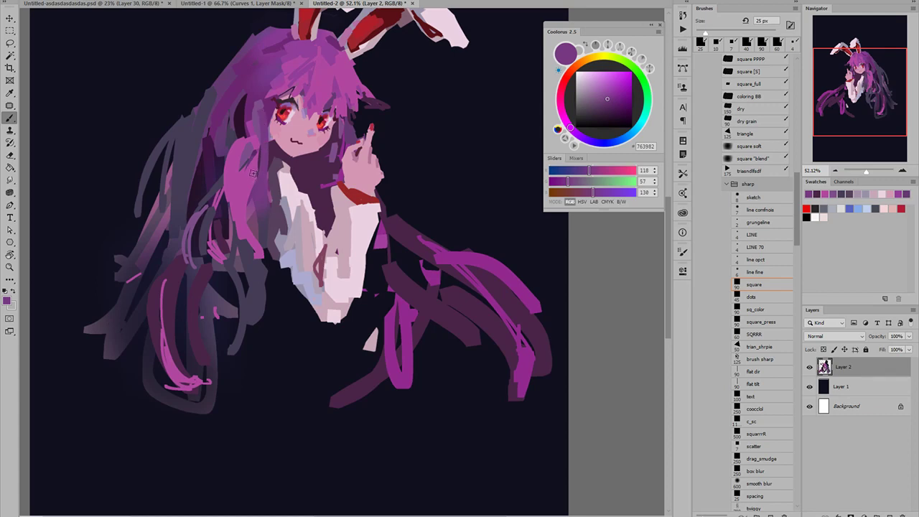
- Extend the shoulder lock upward beside the cheek with a long magenta (#B148A0) stroke at 25 px
left_click(265, 153, "alt")
key("ctrl+z")
left_click_drag(263, 117, 259, 193)
key("ctrl+z")
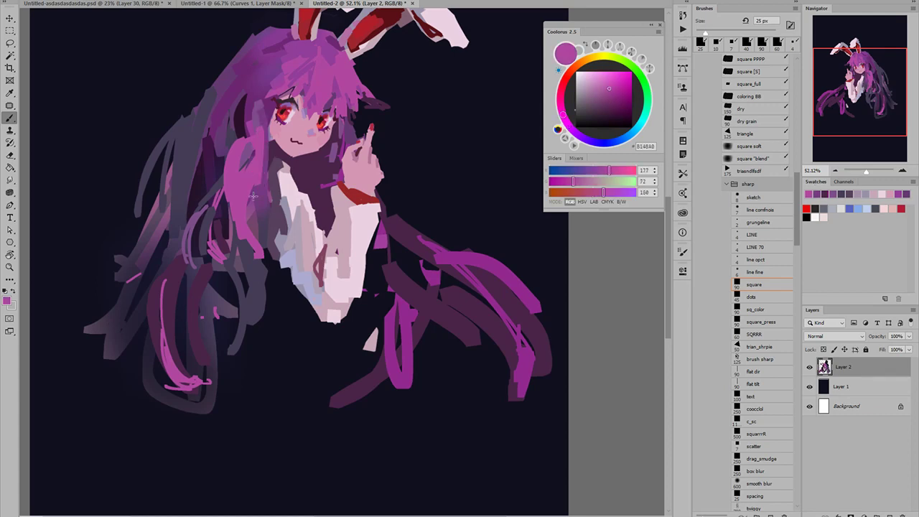
mouse_move(264, 120)
left_mouse_down()
mouse_move(257, 205)
mouse_move(253, 189)
left_mouse_up()
key("ctrl+z")
key("ctrl+z")
key("ctrl+shift+z")
- Paint a blue-grey (#9891AB) fold on the outer shoulder of the sleeve at 25 px
left_click(271, 231, "alt")
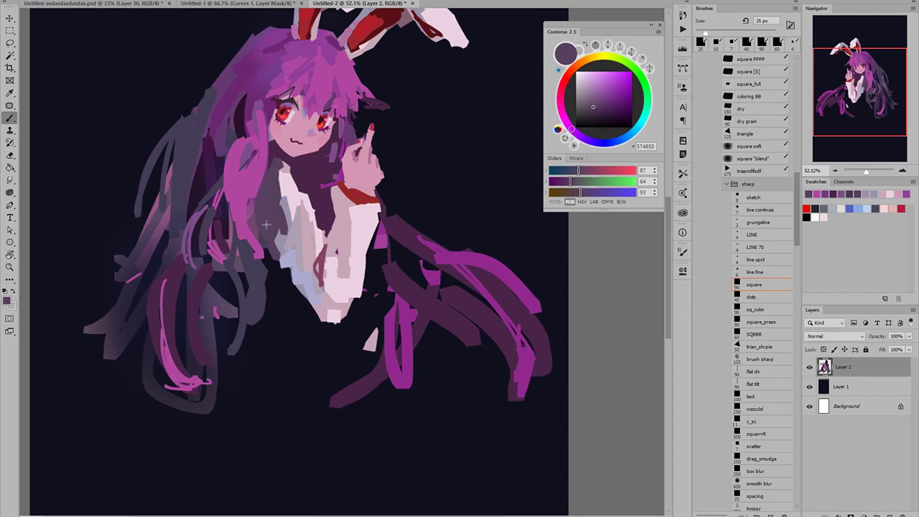
left_click(308, 240, "alt")
left_click(295, 232, "alt")
mouse_move(277, 240)
left_mouse_down()
mouse_move(278, 194)
mouse_move(224, 128)
left_mouse_up()
- Flip the canvas horizontally and examine the whole figure, then the face and hair up close
key("ctrl+h")
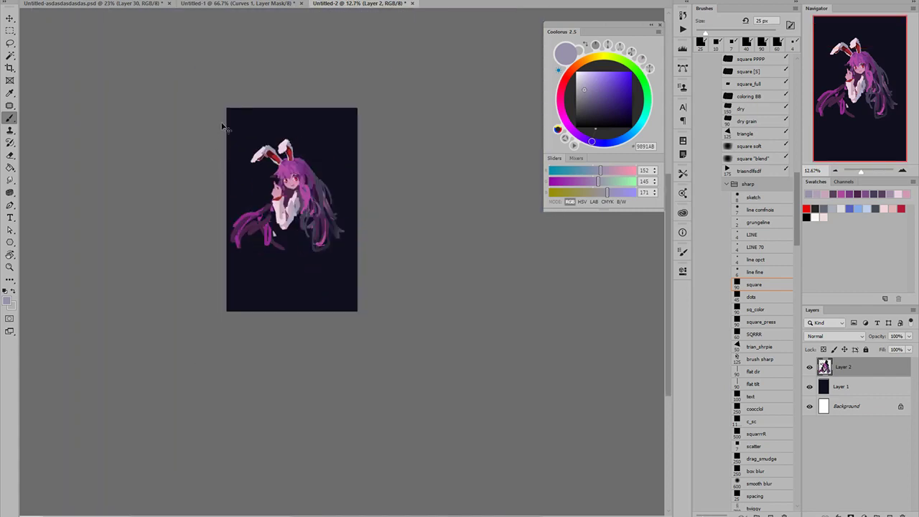
scroll(317, 182, "up", 4)
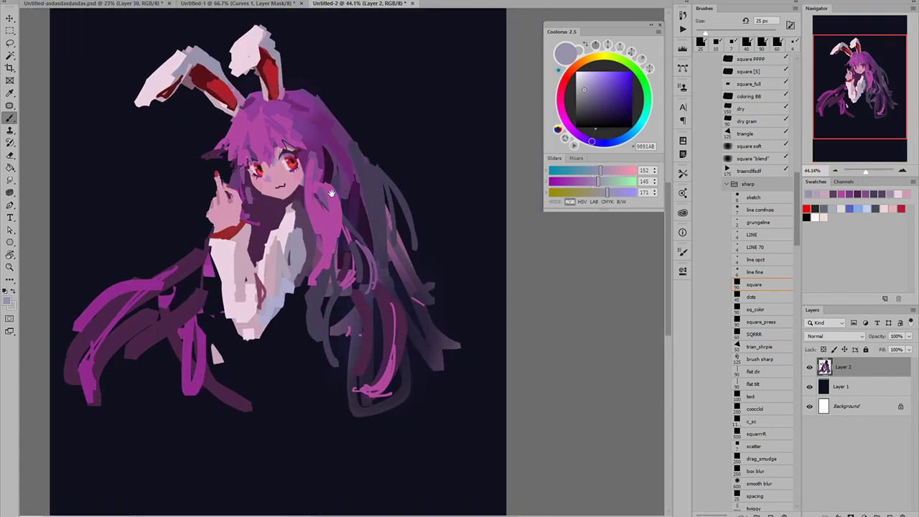
scroll(288, 188, "up", 3)
scroll(344, 179, "down", 2)
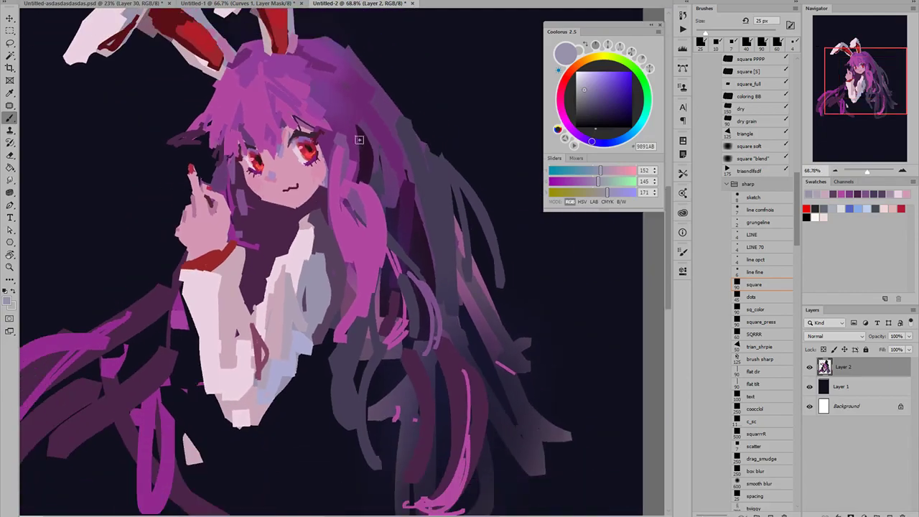
key("space")
mouse_move(395, 187)
left_mouse_down()
mouse_move(239, 317)
mouse_move(344, 190)
mouse_move(352, 294)
mouse_move(404, 250)
mouse_move(399, 266)
left_mouse_up()
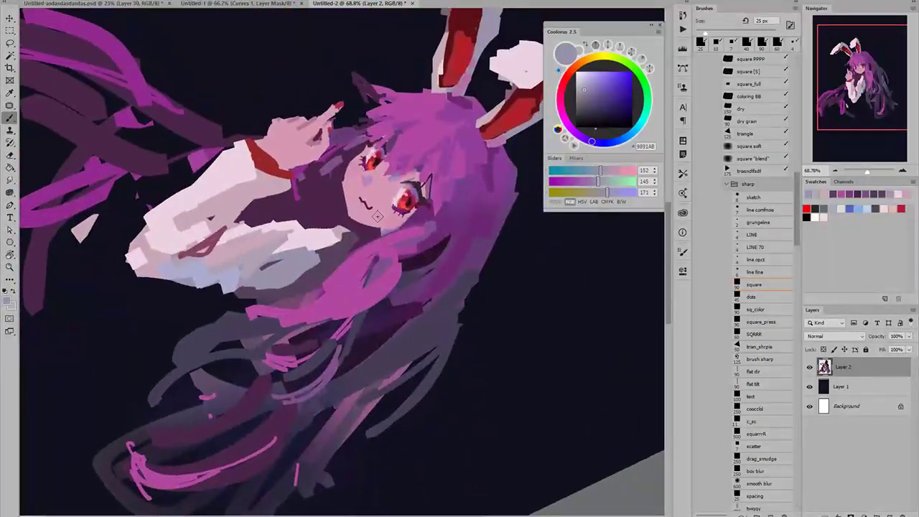
key("Escape")
scroll(302, 248, "up", 2)
- Trim the far cheek and the underside of the chin with dark plum (#492448), reducing the brush to 10 px
left_click(244, 222, "alt")
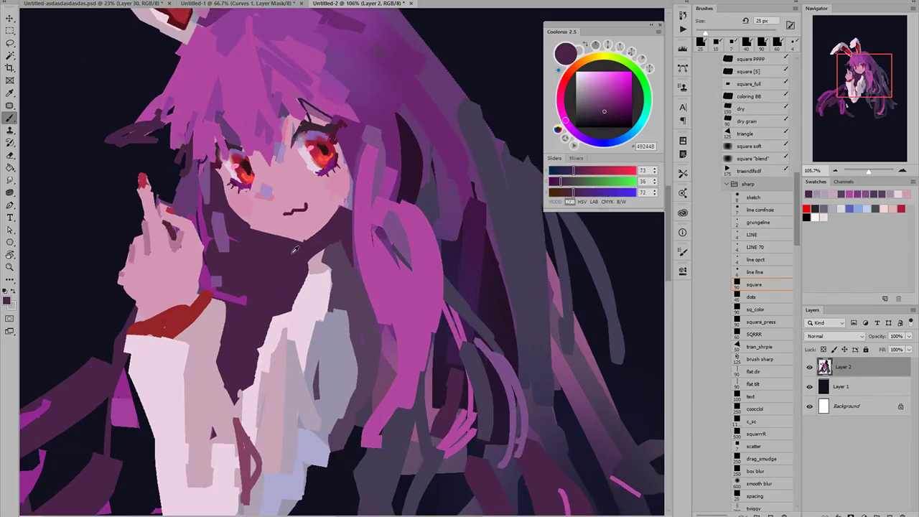
mouse_move(234, 209)
left_mouse_down()
mouse_move(216, 174)
mouse_move(226, 194)
left_mouse_up()
key("[")
key("[")
key("[")
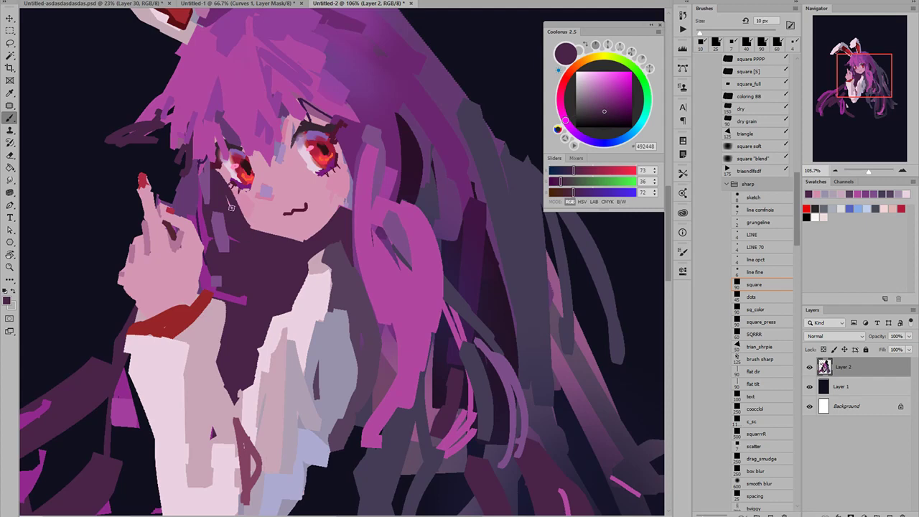
mouse_move(242, 220)
left_mouse_down()
mouse_move(285, 241)
mouse_move(235, 226)
mouse_move(320, 236)
left_mouse_up()
key("ctrl+z")
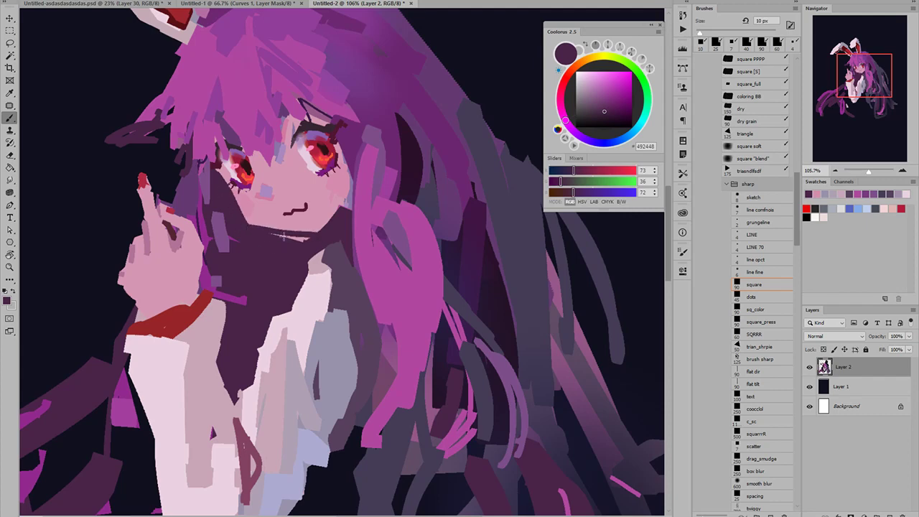
- Rework the jawline with skin pink (#D497B2) and dark plum (#492448) at 10 px and flip the canvas back
left_click(260, 214, "alt")
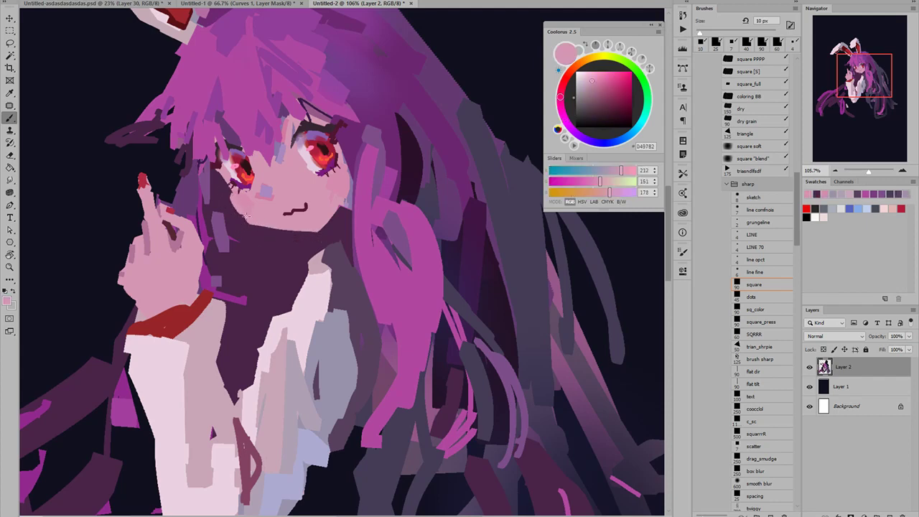
left_click(271, 230, "alt")
left_click_drag(281, 242, 197, 243)
key("ctrl+shift+h")
left_click_drag(279, 250, 327, 250)
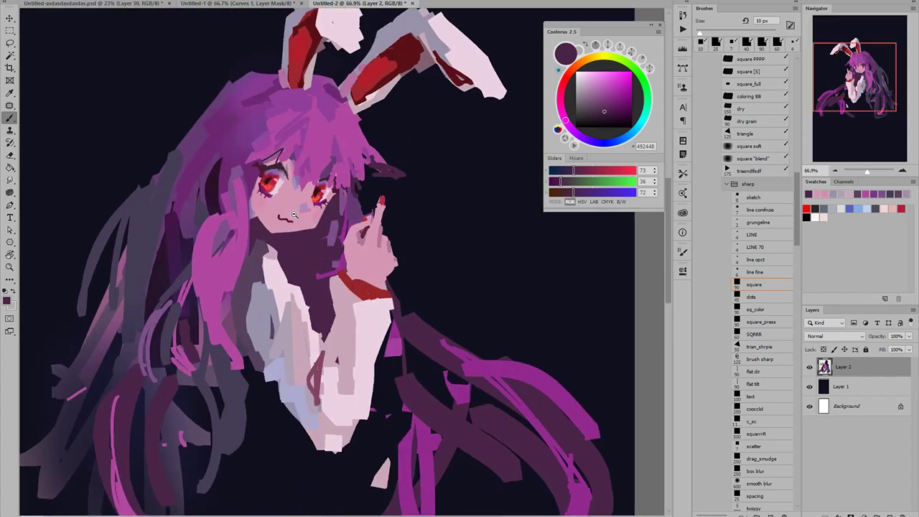
- Refine the chin and far cheek contour with sampled pinks (#D497B2, #D58BAD) and dark plum (#492448) at 10 px
scroll(293, 214, "up", 1)
left_click(272, 235, "alt")
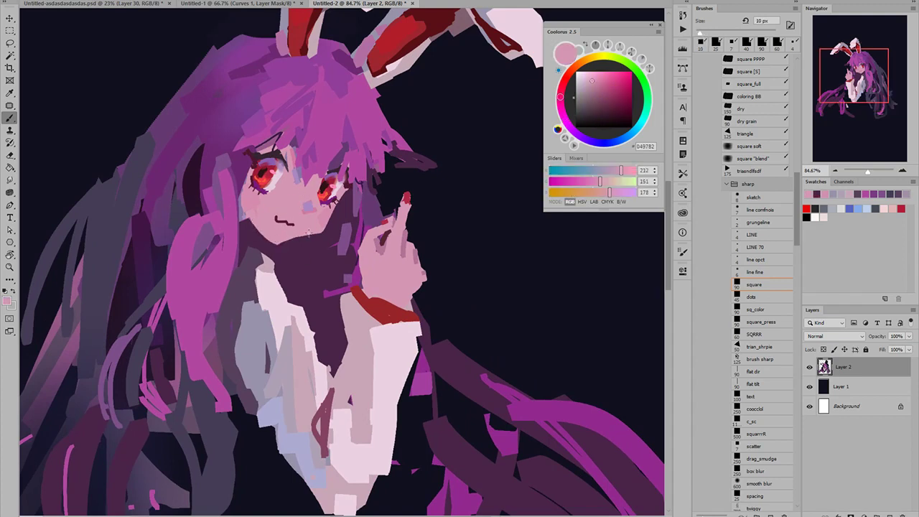
left_click(294, 244, "alt")
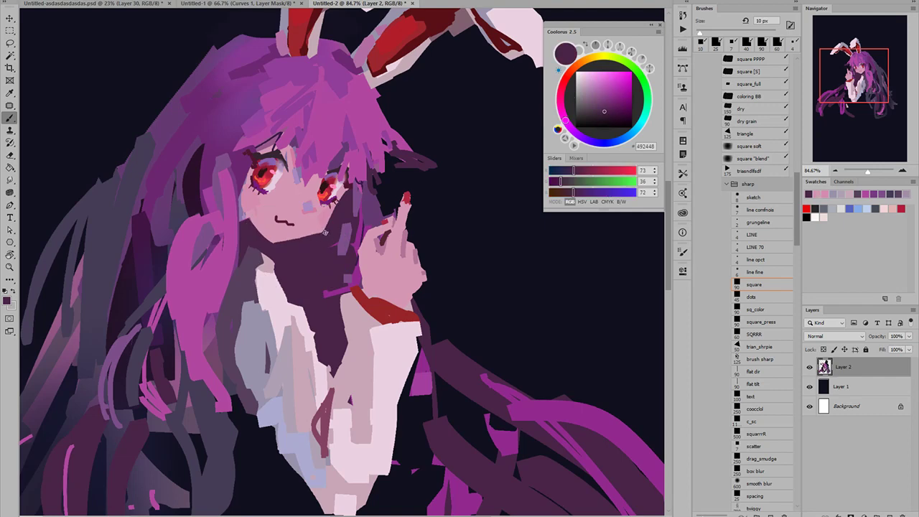
left_click(320, 226, "alt")
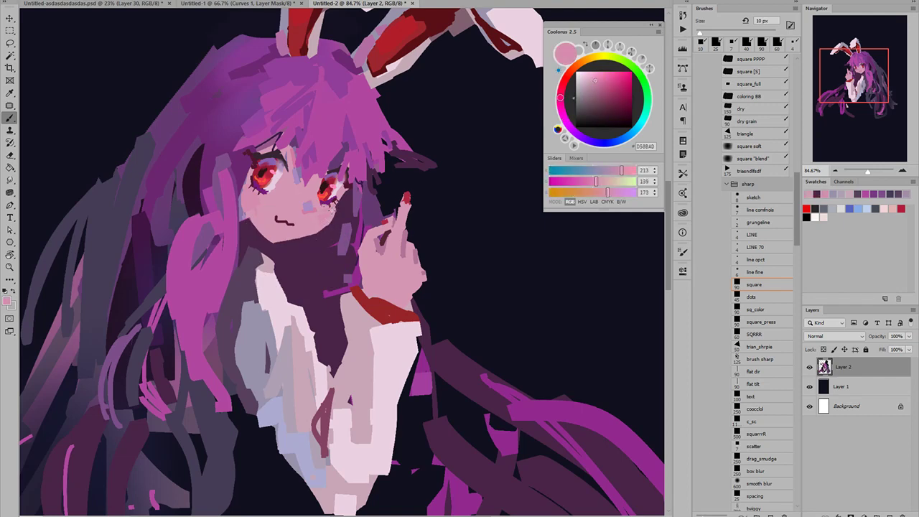
left_click(335, 222, "alt")
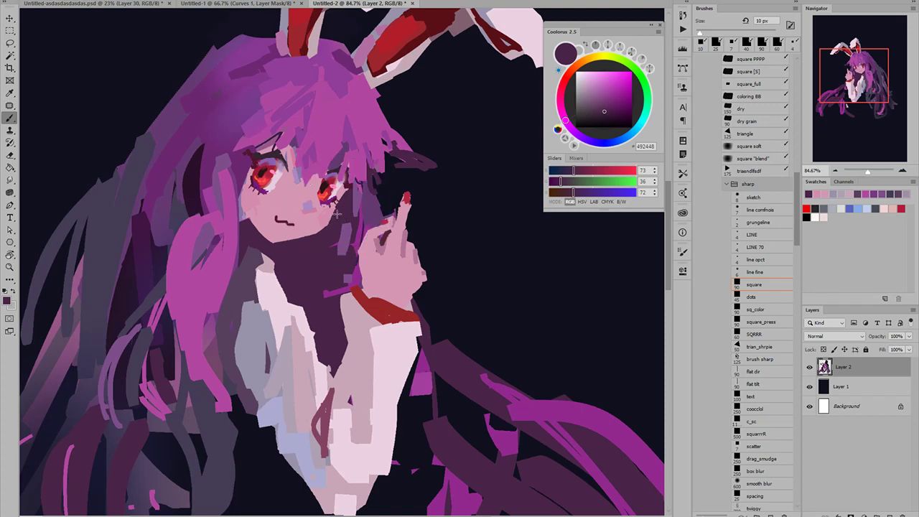
- Flip the canvas horizontally and cover the lavender patch on the cheek with skin pink (#D497B2)
scroll(279, 271, "down", 8)
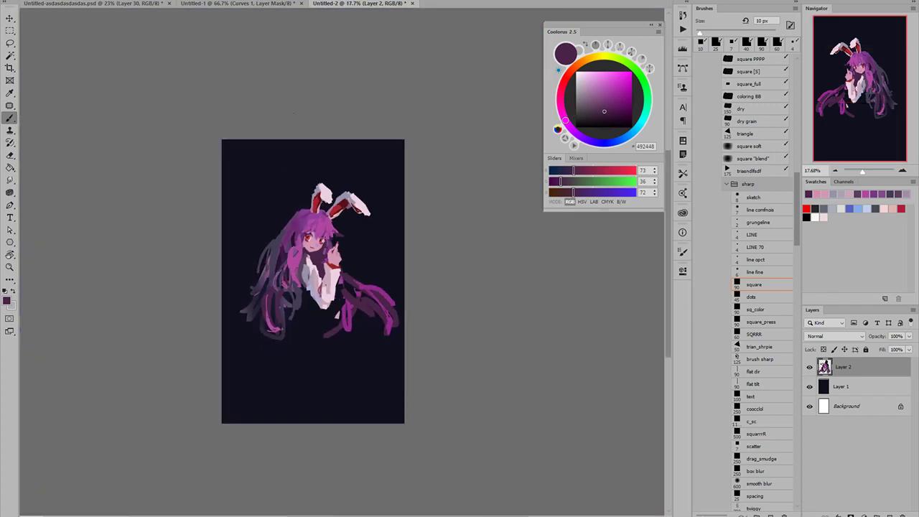
key("ctrl+shift+h")
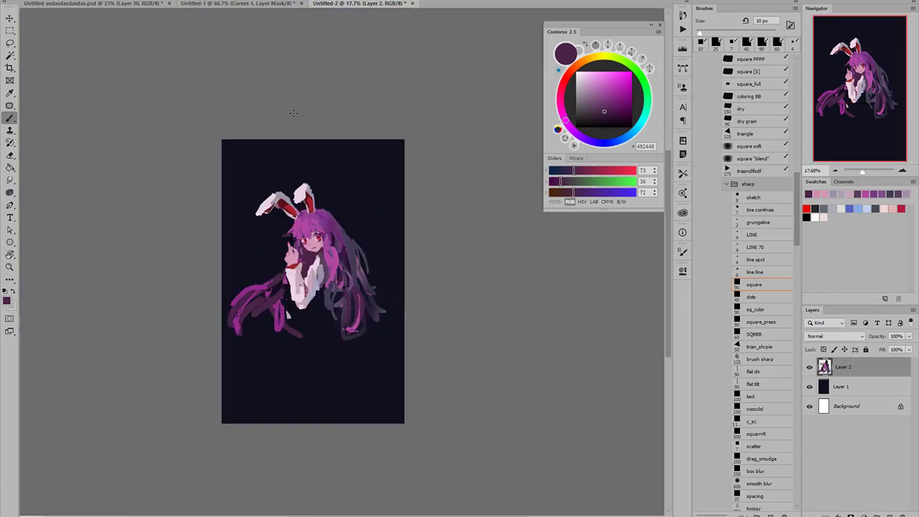
scroll(308, 251, "up", 8)
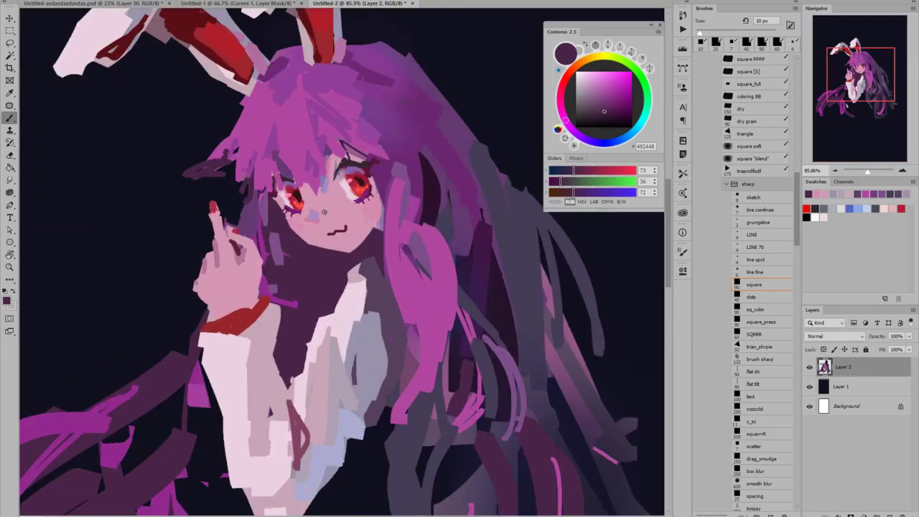
scroll(319, 213, "down", 6)
scroll(377, 165, "up", 7)
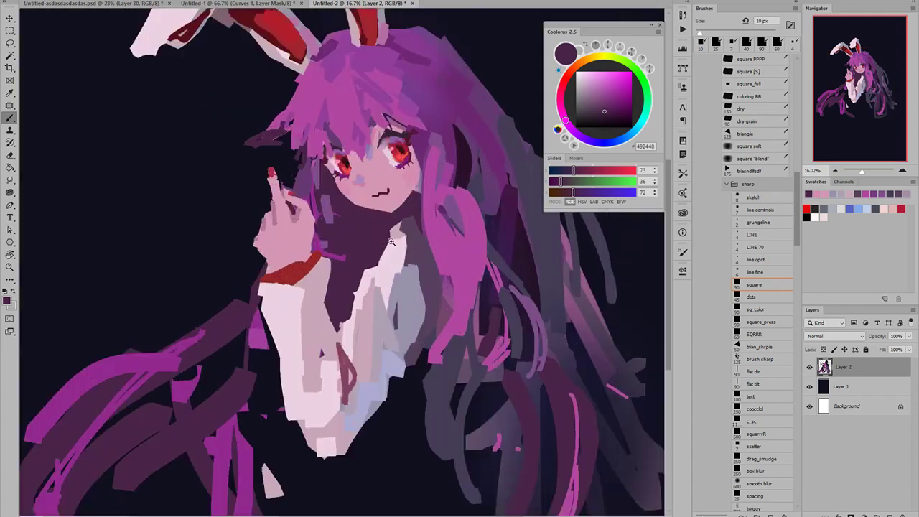
left_click_drag(387, 196, 337, 217)
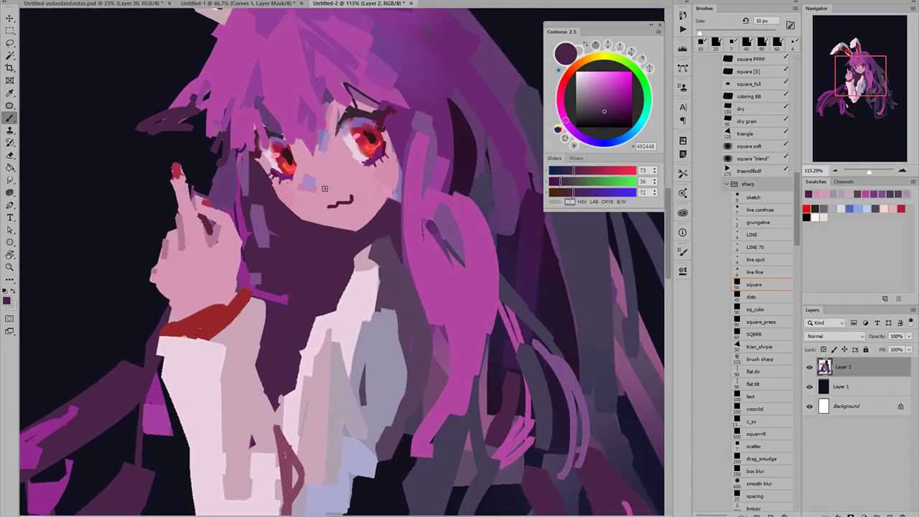
left_click(331, 185, "alt")
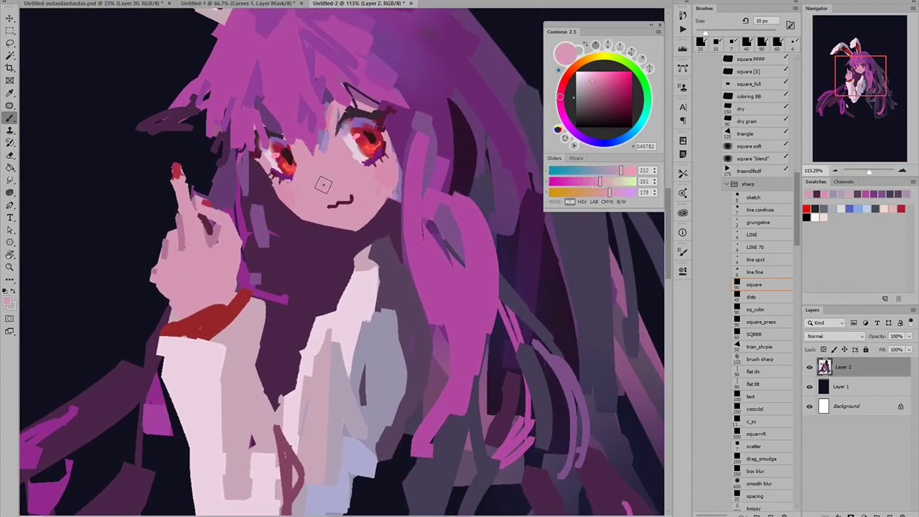
- Flip the canvas back and paint out the mouth, reshaping the chin with skin pink (#D497B2) and dark plum (#492448) at 25 px
scroll(310, 180, "down", 6)
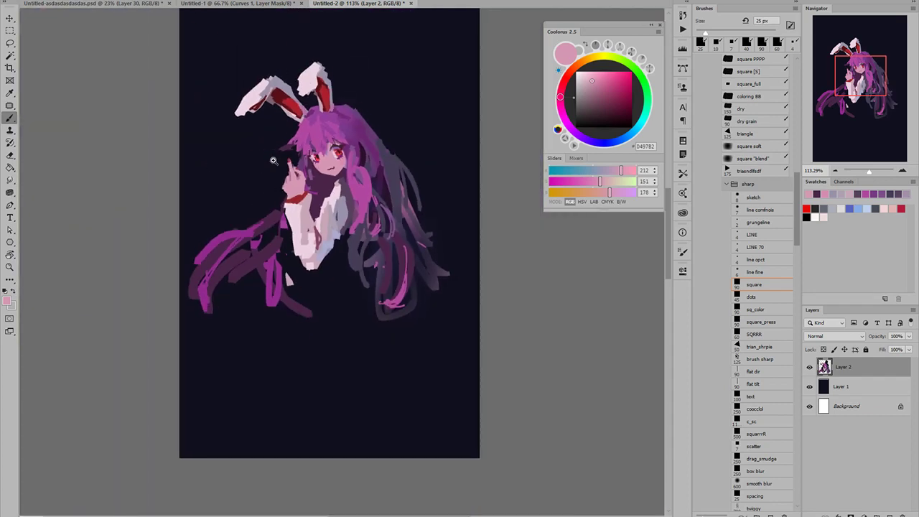
scroll(318, 189, "up", 7)
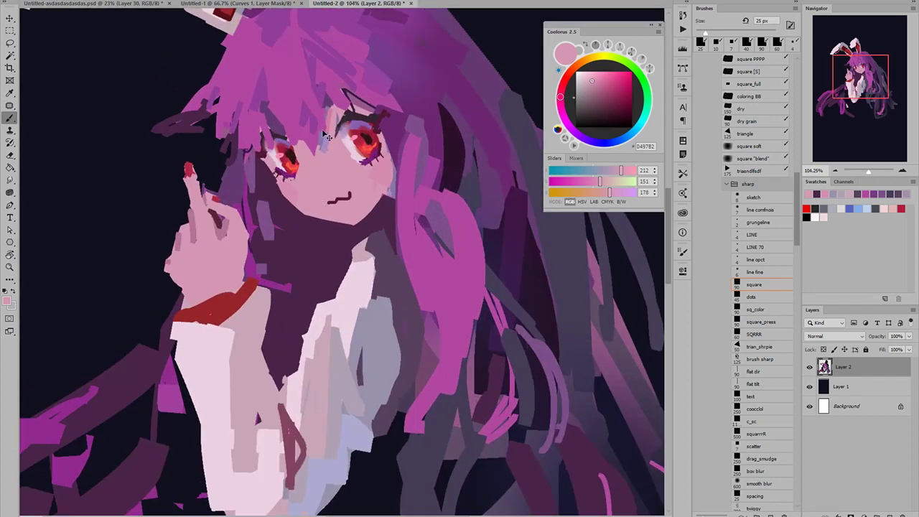
key("ctrl+shift+h")
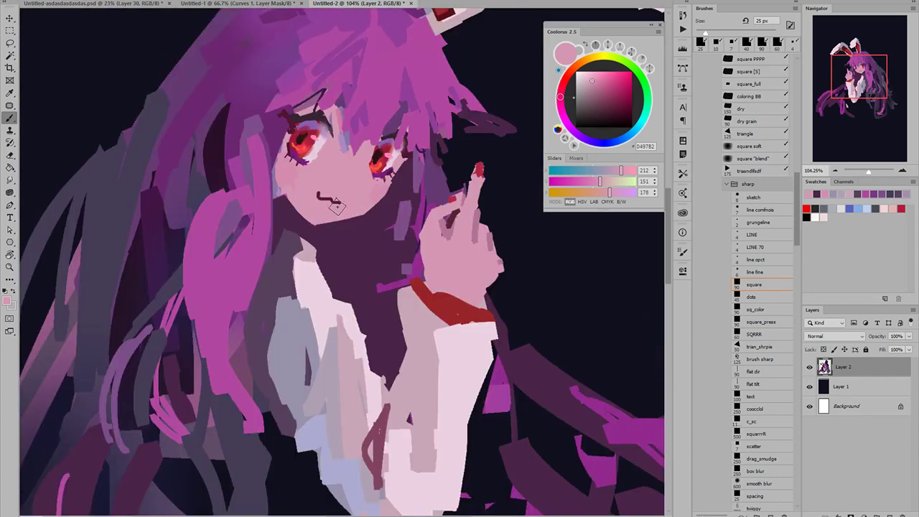
key("ctrl+z")
mouse_move(338, 202)
left_mouse_down()
mouse_move(287, 213)
mouse_move(340, 240)
left_mouse_up()
left_click(340, 242, "alt")
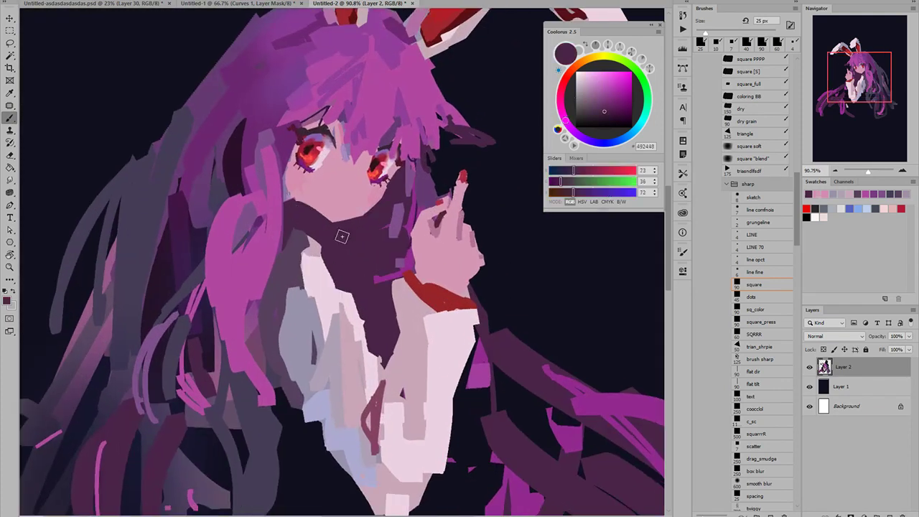
left_click(340, 203, "alt")
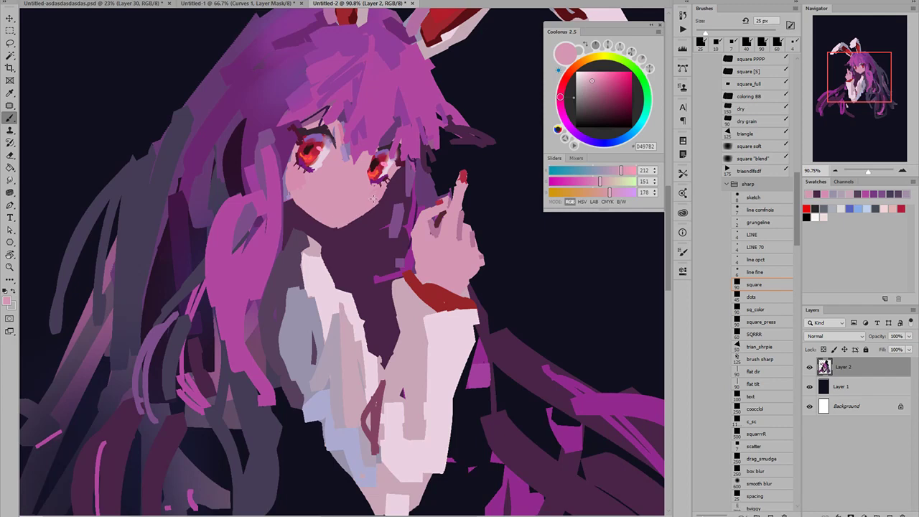
- Sharpen the chin and far jaw edge with dark plum (#492448) at 10 px
key("bracketleft")
key("bracketleft")
key("bracketleft")
mouse_move(338, 229)
left_mouse_down()
mouse_move(382, 194)
mouse_move(299, 209)
mouse_move(383, 208)
mouse_move(389, 194)
mouse_move(327, 236)
mouse_move(392, 210)
left_mouse_up()
key("ctrl+z")
left_click(384, 217, "alt")
left_click_drag(329, 238, 390, 200)
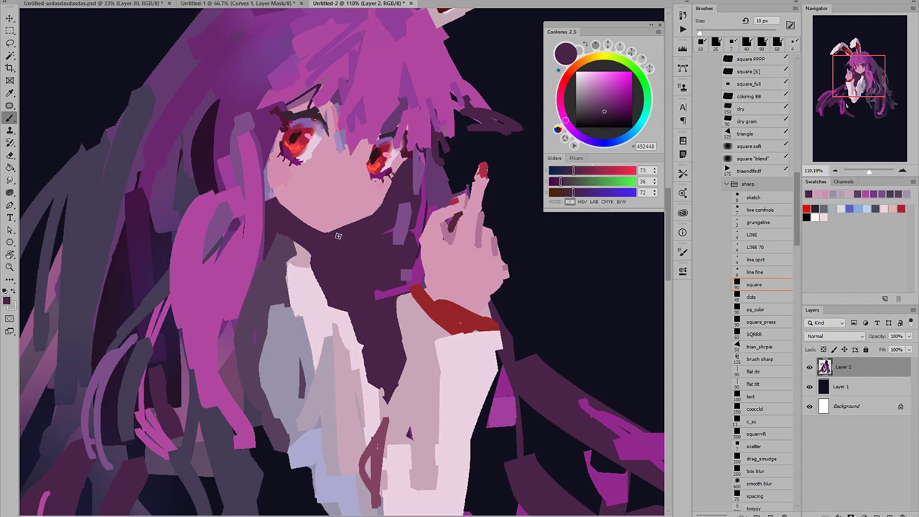
- Try to shade the nose with a muted pink (#9E6A81) at 25 px
left_click(319, 220, "alt")
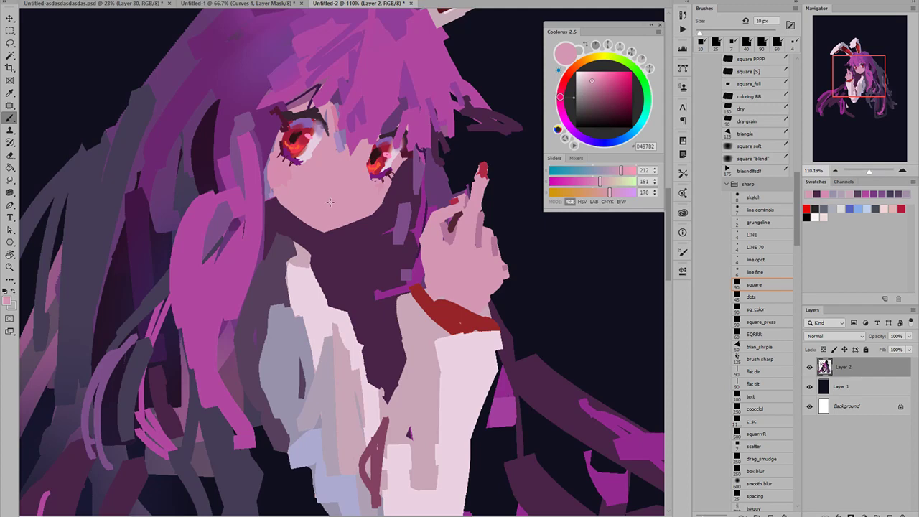
left_click(338, 194, "alt")
left_click(594, 93)
key("]")
key("]")
key("]")
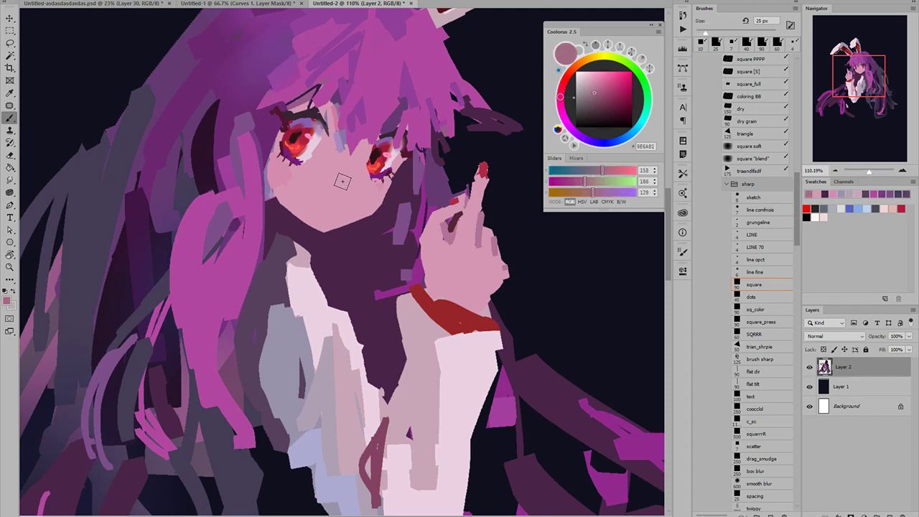
left_click_drag(347, 184, 352, 189)
key("ctrl+z")
left_click_drag(356, 181, 358, 187)
key("ctrl+z")
- Shade the side of the nose with soft pink (#C97E9F) and lavender (#AA88C0)
left_click(596, 83)
key("[")
key("[")
key("[")
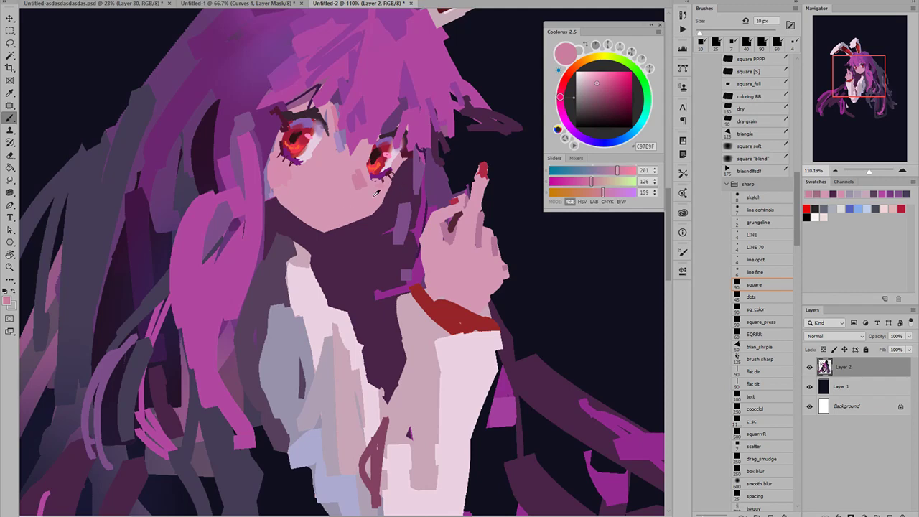
left_click(339, 144, "alt")
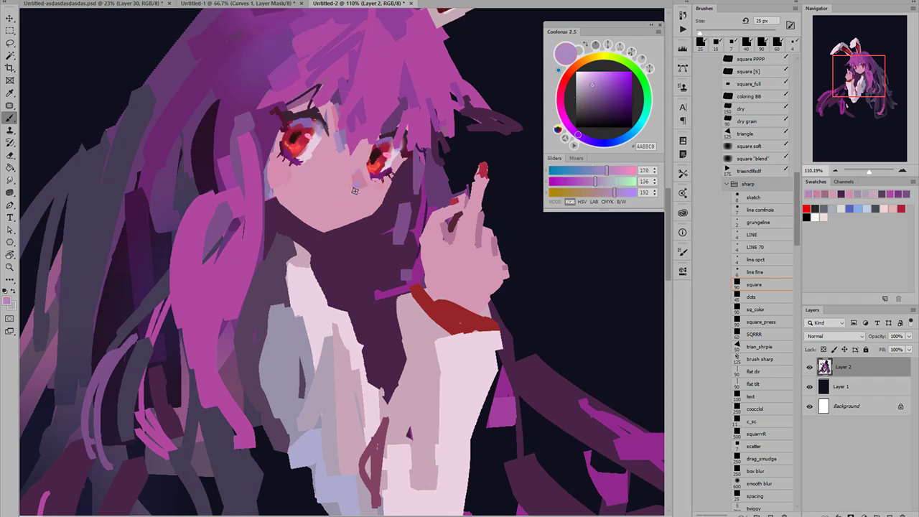
key("[")
key("[")
key("[")
- Rough in the mouth line with dark rose (#773351), reducing the brush to 4 px
left_click(326, 206, "alt")
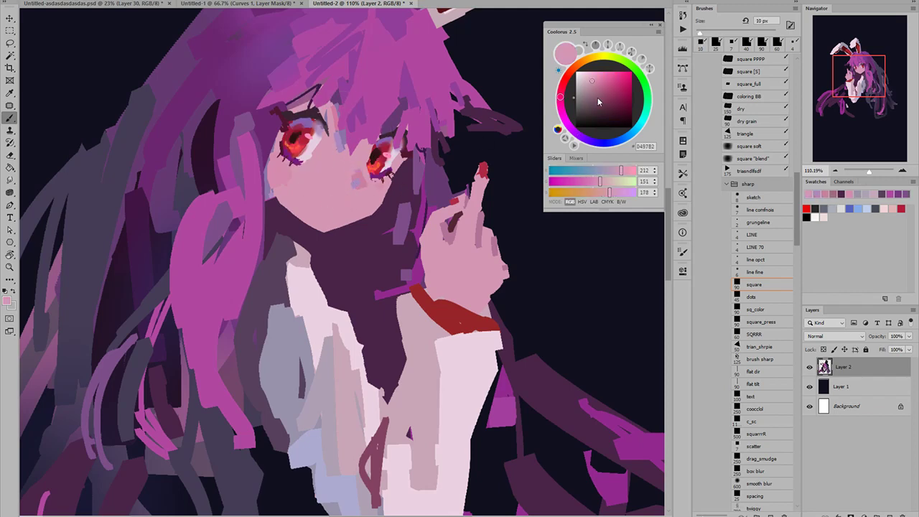
left_click(608, 102)
left_click_drag(320, 200, 349, 210)
key("[")
key("[")
key("[")
key("[")
key("[")
key("[")
key("ctrl+z")
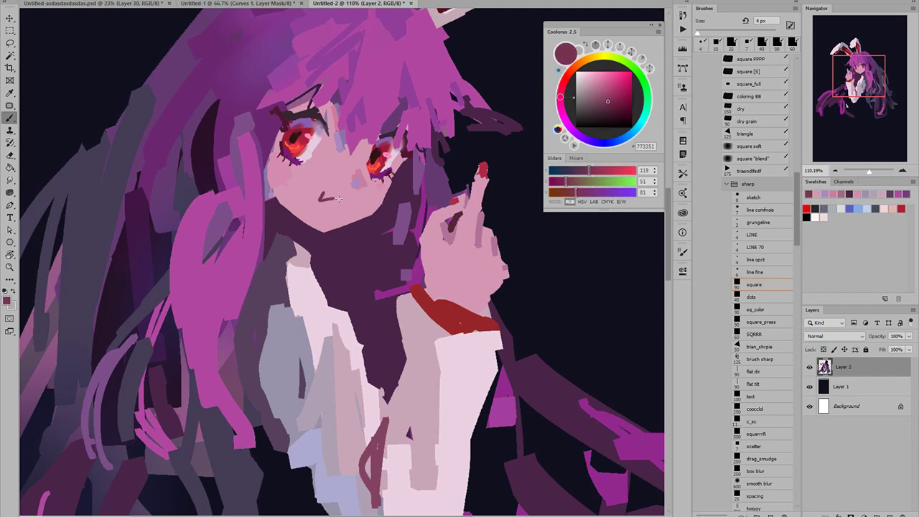
- Redraw the mouth as a small wavy line in dark rose (#773351) at 4 px and flip the canvas horizontally
key("ctrl+z")
left_click_drag(320, 195, 354, 201)
key("ctrl+z")
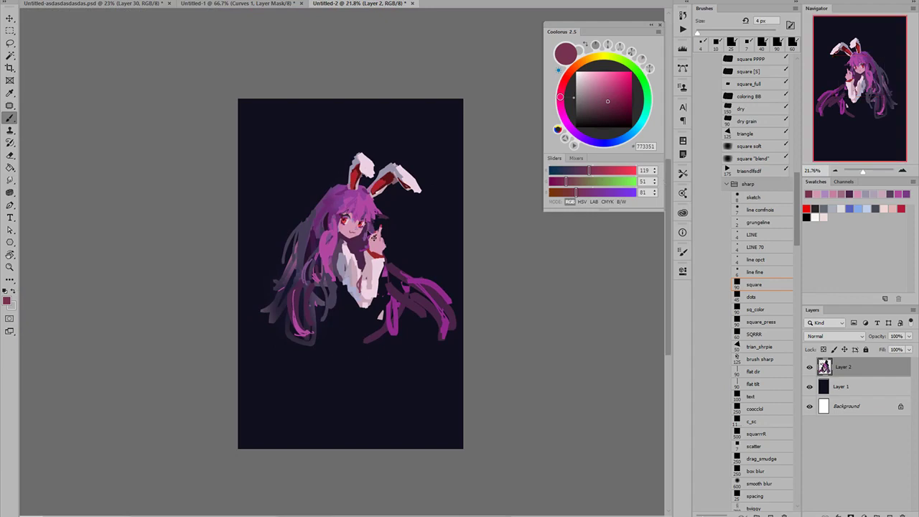
left_click_drag(355, 233, 396, 229)
key("ctrl+z")
key("ctrl+z")
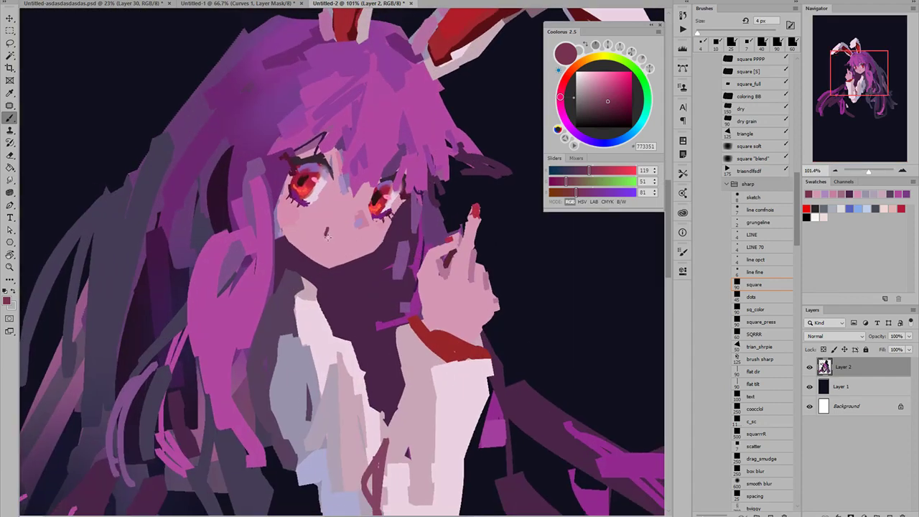
scroll(373, 266, "down", 5)
key("ctrl+z")
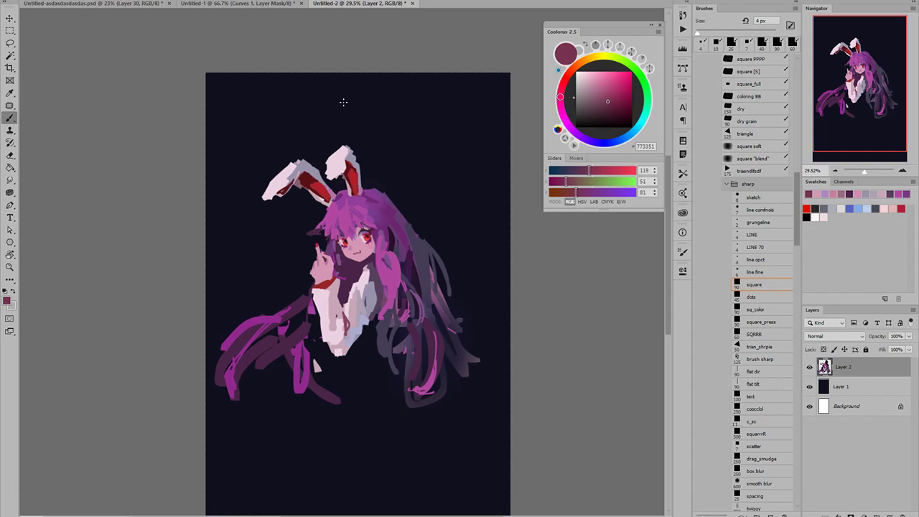
- Touch up the raised finger with sampled skin pink (#D497B2) at 4 px
scroll(339, 271, "up", 5)
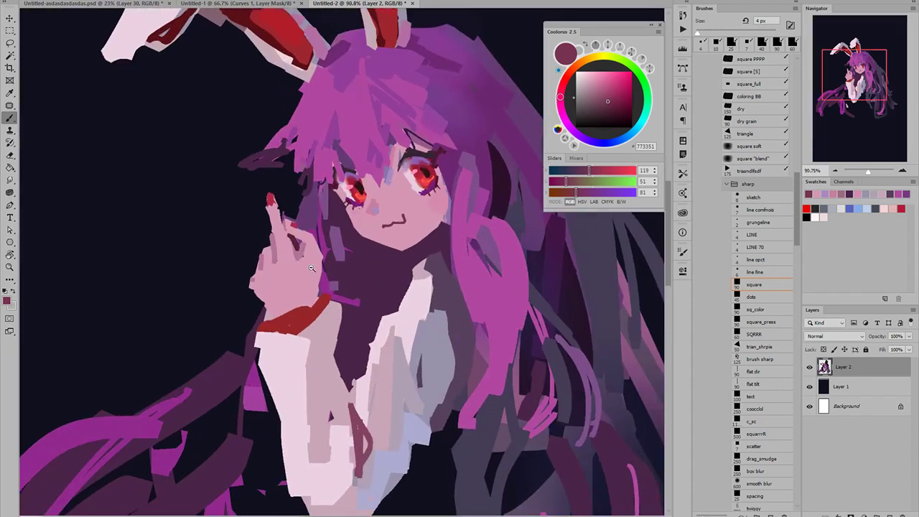
scroll(310, 268, "up", 2)
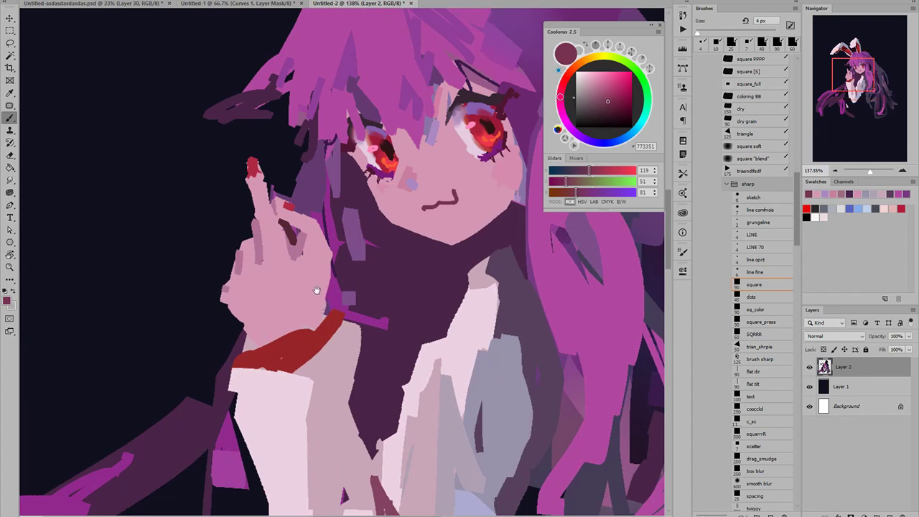
left_click(256, 193, "alt")
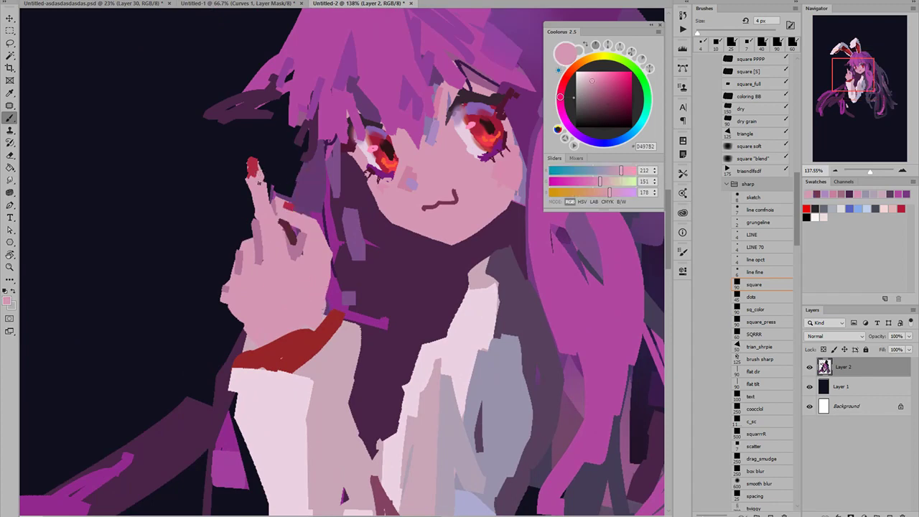
scroll(247, 179, "down", 3)
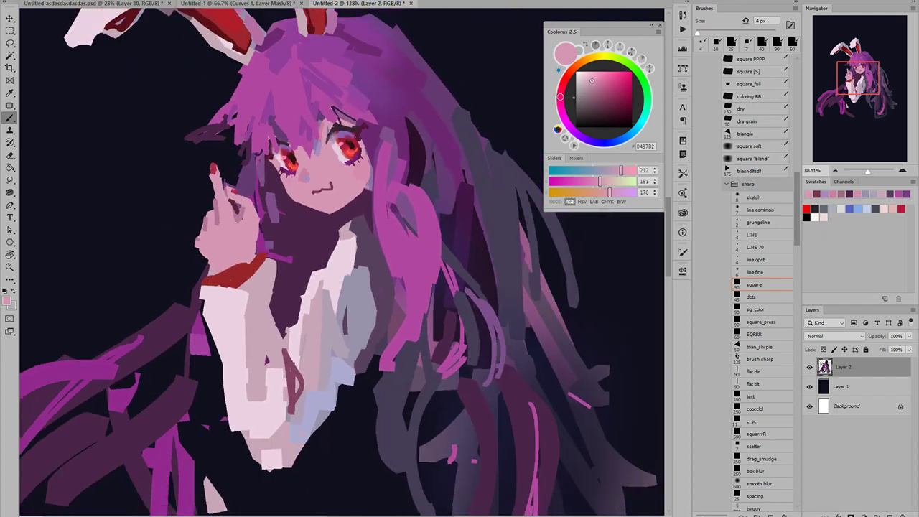
- Block in the lower torso behind the forearm with grey-lavender (#9891AB) and darker sampled shirt tones at 90 px
left_click_drag(305, 293, 219, 228)
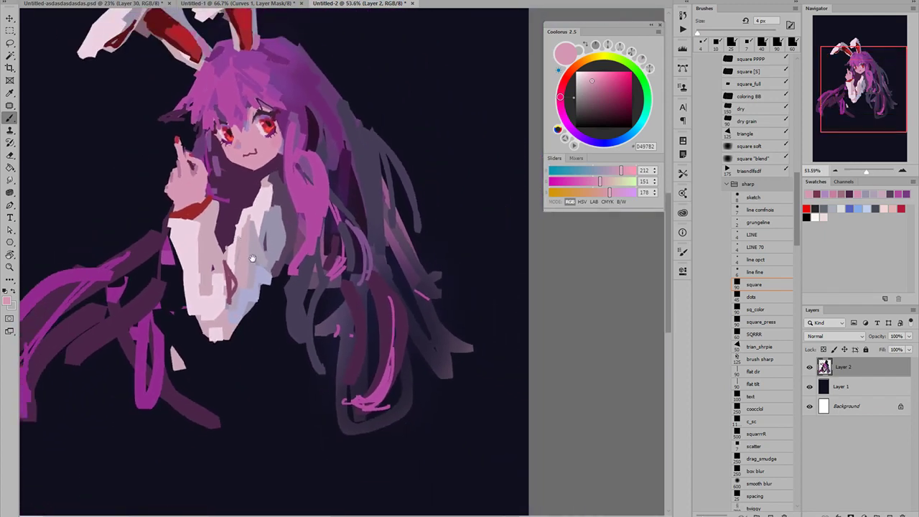
left_click_drag(314, 350, 259, 222)
scroll(258, 222, "down", 2)
left_click(251, 152, "alt")
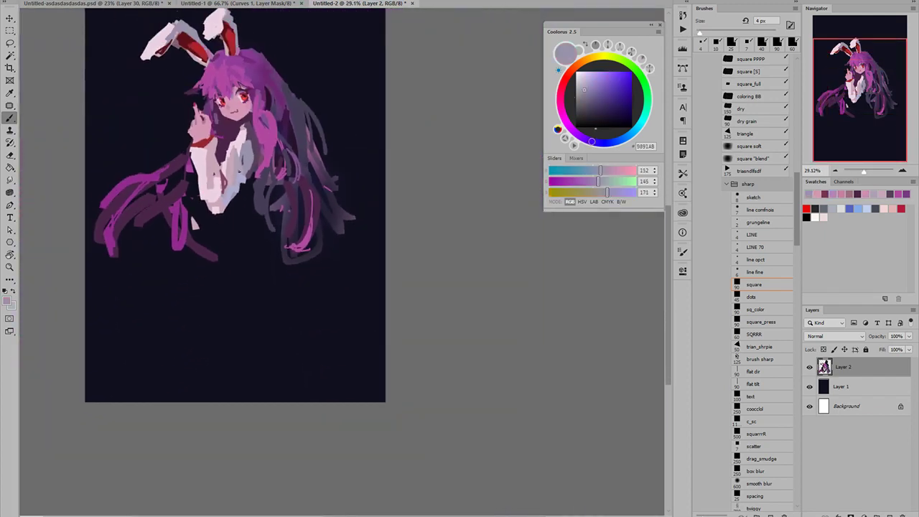
key("bracketright")
key("bracketright")
key("bracketright")
mouse_move(246, 160)
left_mouse_down()
mouse_move(247, 213)
mouse_move(235, 238)
mouse_move(254, 187)
mouse_move(265, 249)
mouse_move(253, 194)
mouse_move(270, 215)
left_mouse_up()
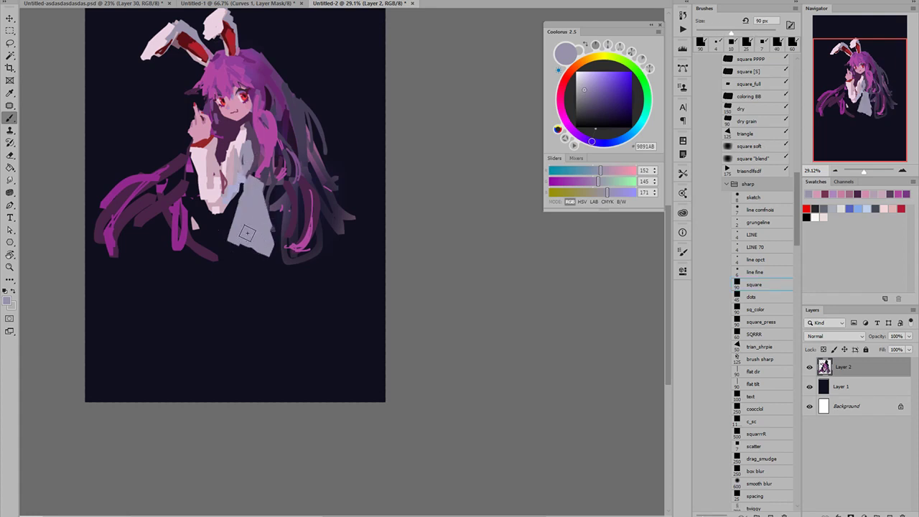
key("ctrl+z")
mouse_move(253, 186)
left_mouse_down()
mouse_move(232, 236)
mouse_move(251, 215)
mouse_move(259, 167)
mouse_move(266, 198)
left_mouse_up()
left_click(255, 160, "alt")
mouse_move(266, 199)
left_mouse_down()
mouse_move(239, 248)
mouse_move(257, 192)
mouse_move(229, 222)
mouse_move(240, 213)
mouse_move(238, 230)
mouse_move(250, 162)
mouse_move(236, 247)
mouse_move(220, 188)
left_mouse_up()
- Paint the pale lower shirt below the elbow with sampled light and shadow tones, using a smaller brush
left_click(251, 162, "alt")
left_click(217, 191, "alt")
key("bracketleft")
key("bracketleft")
key("bracketleft")
mouse_move(239, 218)
left_mouse_down()
mouse_move(253, 272)
mouse_move(230, 260)
mouse_move(274, 246)
mouse_move(238, 273)
mouse_move(235, 252)
mouse_move(270, 247)
left_mouse_up()
- Trim the lower edge of the shirt and torso with the sampled background navy (#11101E) at 90 px
left_click(257, 273, "alt")
key("bracketright")
key("bracketright")
key("bracketright")
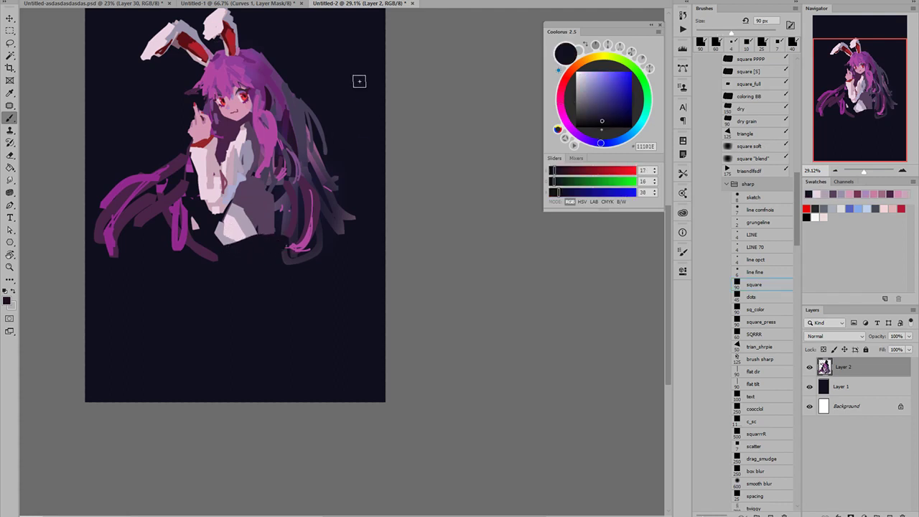
left_click_drag(362, 248, 364, 245)
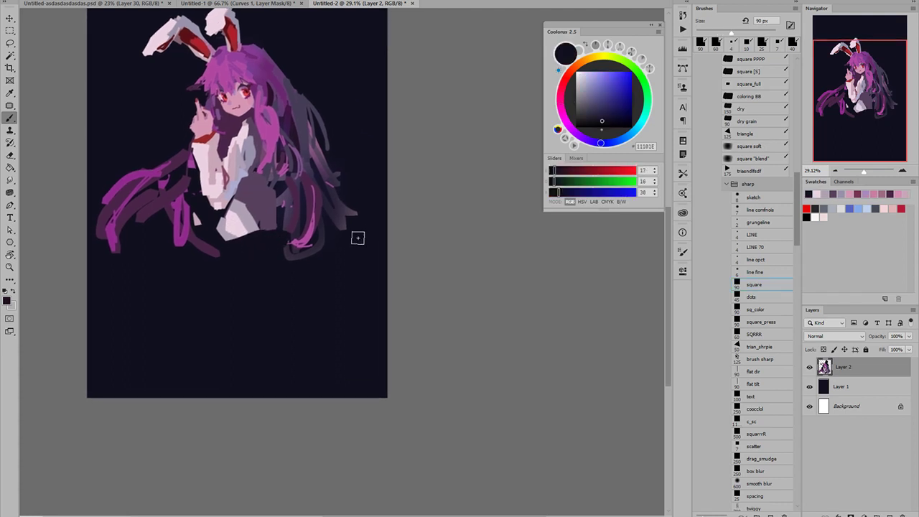
- Pick a dark maroon (#5F1A25) and enlarge the brush to 150 px for painting below the shirt
left_click(563, 86)
left_click(617, 106)
key("bracketright")
key("bracketright")
key("bracketright")
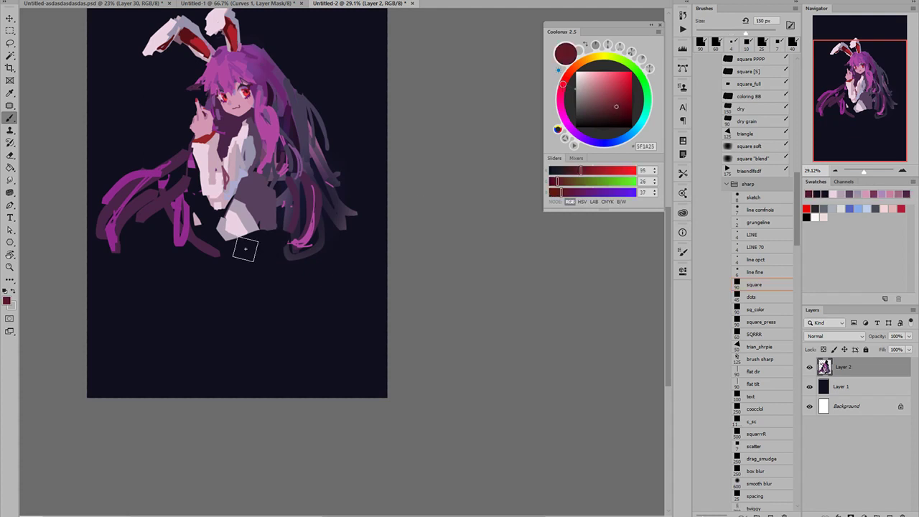
mouse_move(242, 248)
left_mouse_down()
mouse_move(277, 245)
mouse_move(290, 311)
left_mouse_up()
key("ctrl+z")
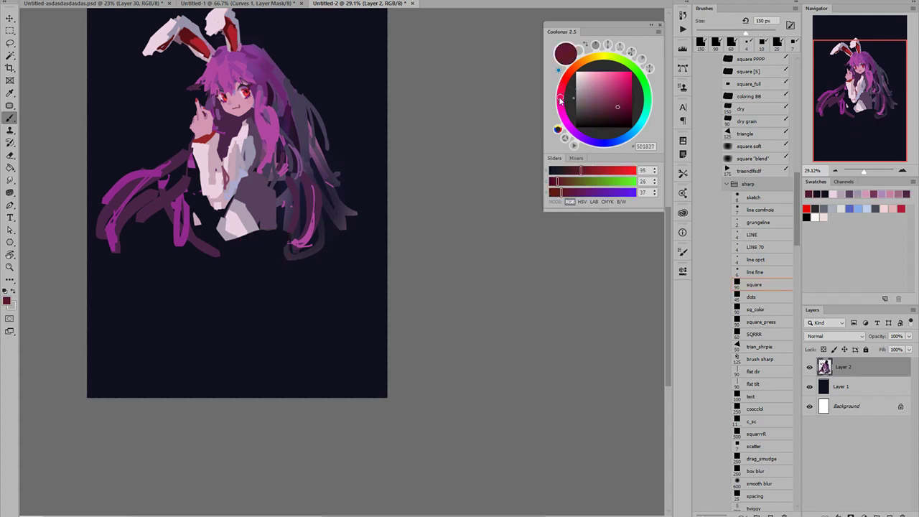
mouse_move(228, 253)
left_mouse_down()
mouse_move(270, 249)
mouse_move(297, 311)
left_mouse_up()
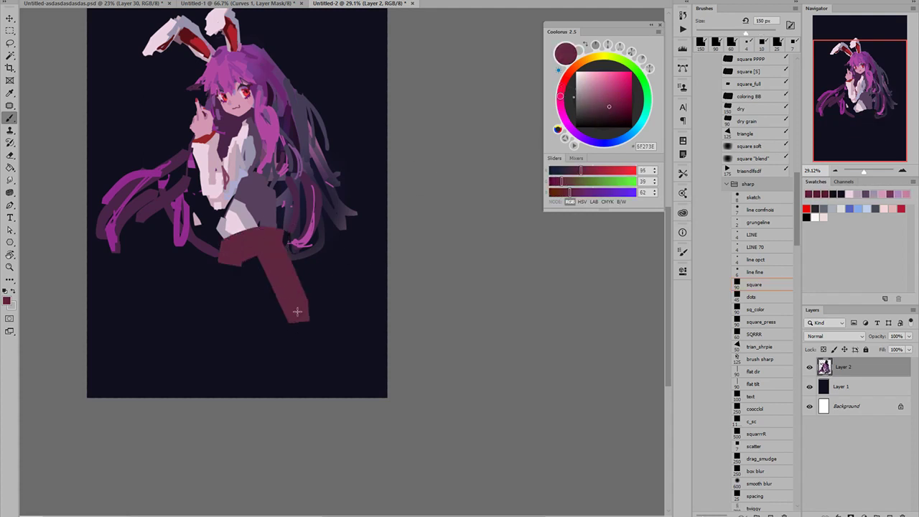
key("ctrl+z")
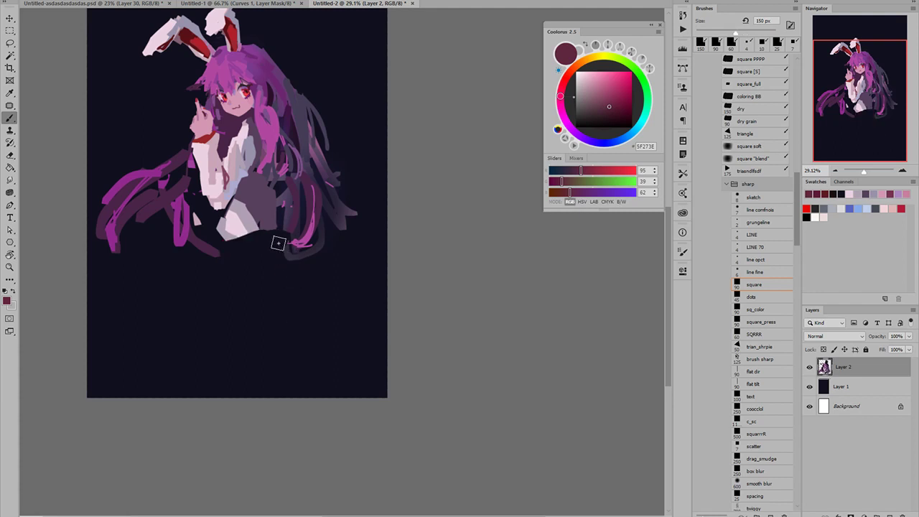
- Paint the gap between the character's back and her hair in dark navy sampled nearby, using a 90 px brush
key("bracketleft")
key("bracketleft")
key("bracketleft")
left_click(283, 192, "alt")
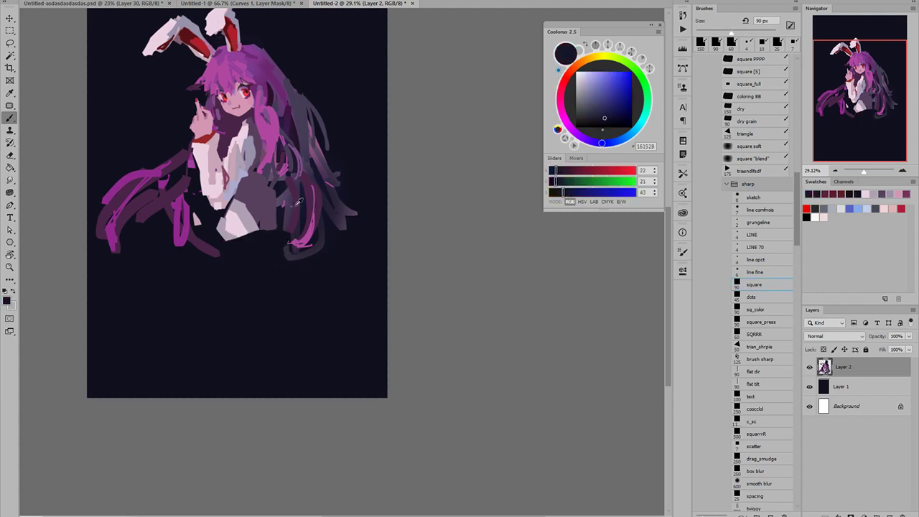
left_click(284, 206, "alt")
left_click_drag(286, 202, 276, 181)
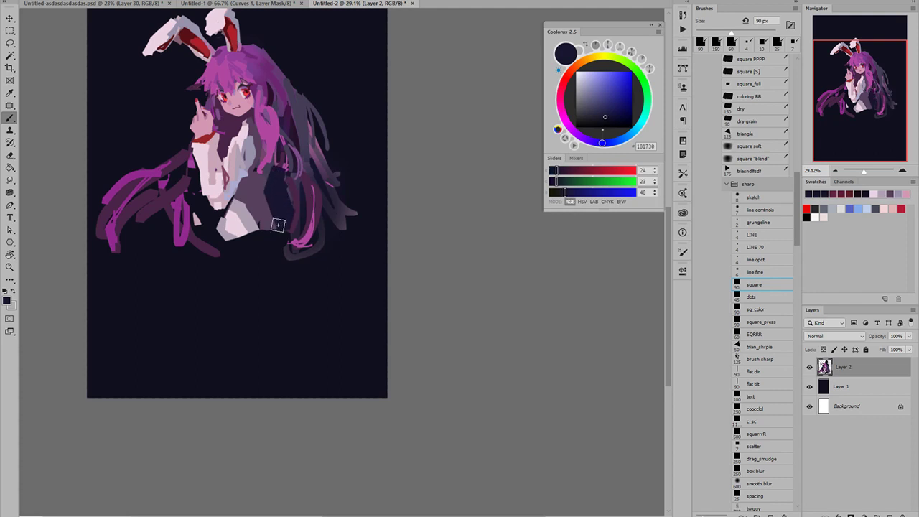
- Block in a flared skirt below the waist in flat wine red 5F273E, raising the brush to 150 px
left_click(835, 193)
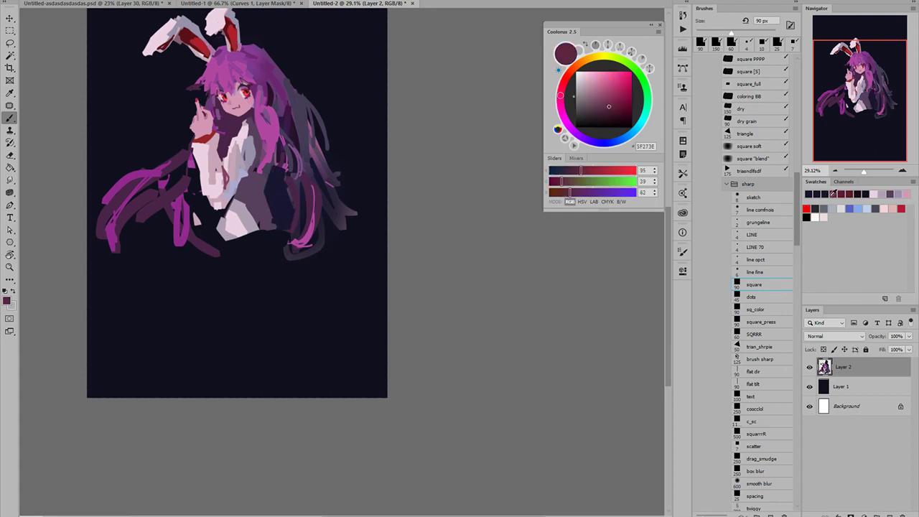
mouse_move(228, 248)
left_mouse_down()
mouse_move(268, 231)
mouse_move(287, 243)
mouse_move(309, 283)
mouse_move(280, 238)
mouse_move(285, 253)
mouse_move(268, 258)
mouse_move(242, 299)
mouse_move(212, 291)
left_mouse_up()
key("bracketright")
key("bracketright")
key("bracketright")
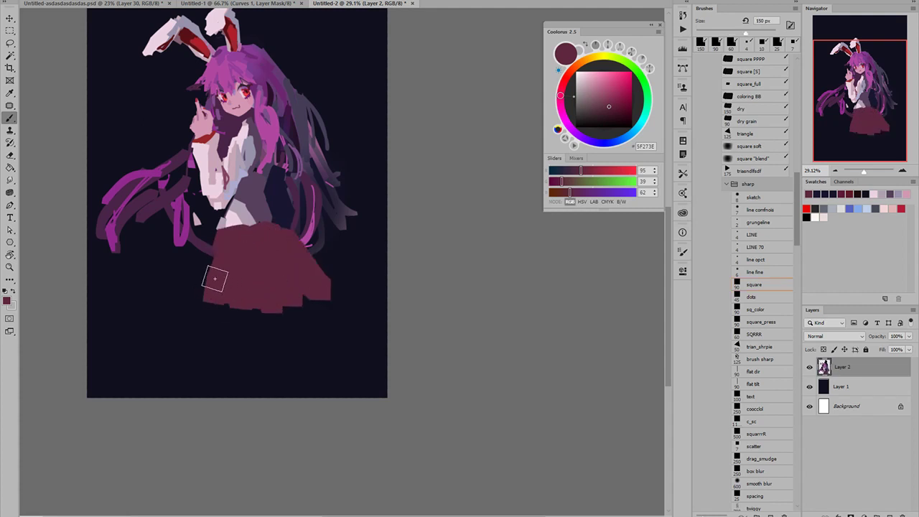
left_click(271, 138, "alt")
key("bracketleft")
key("bracketleft")
key("bracketleft")
key("ctrl+z")
key("bracketleft")
key("bracketleft")
key("bracketleft")
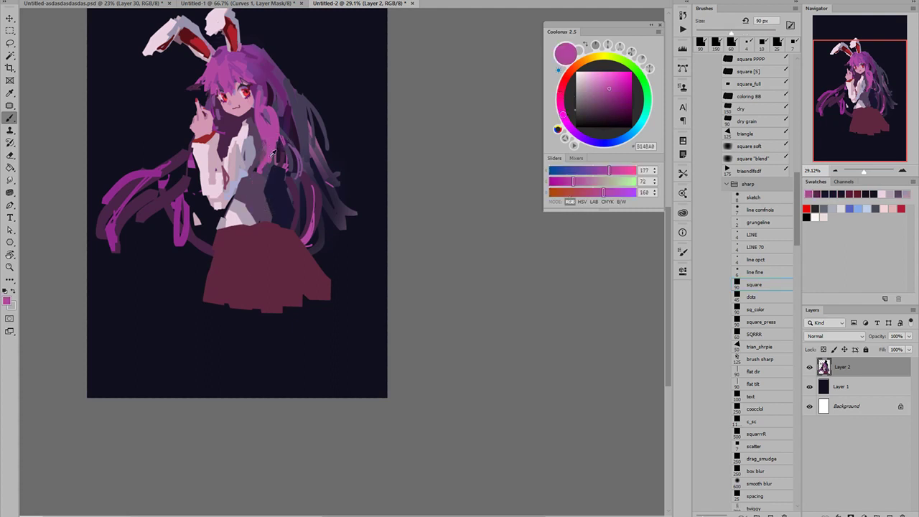
mouse_move(271, 153)
left_mouse_down()
mouse_move(297, 252)
mouse_move(298, 238)
left_mouse_up()
key("ctrl+z")
left_click(280, 211, "alt")
mouse_move(271, 210)
left_mouse_down()
mouse_move(305, 247)
mouse_move(290, 234)
mouse_move(304, 251)
left_mouse_up()
left_click(301, 191, "alt")
left_click_drag(267, 200, 304, 247)
key("ctrl+z")
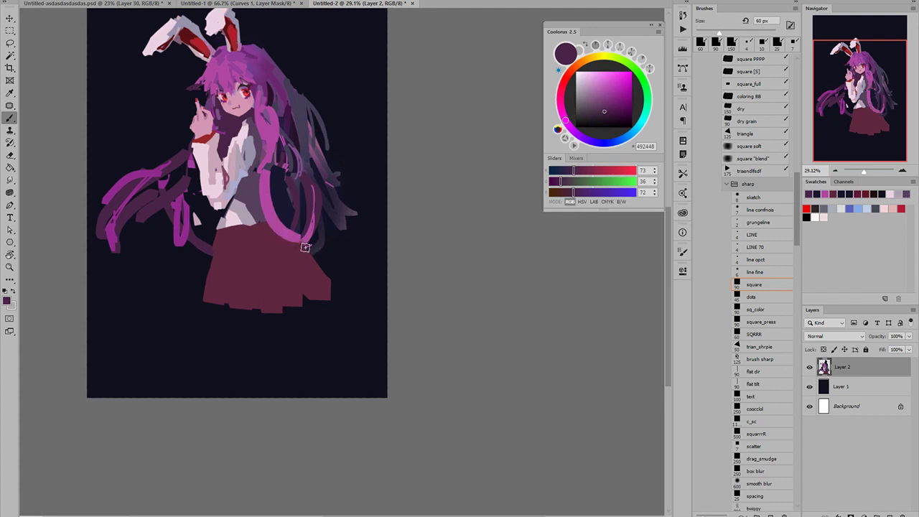
key("ctrl+z")
key("ctrl+z")
key("ctrl+z")
key("ctrl+z")
- Paint dark purple 492448 hair strands falling beside the waist onto the skirt with a 40 px brush
left_click(299, 210, "alt")
key("bracketleft")
left_click_drag(270, 173, 298, 262)
key("bracketleft")
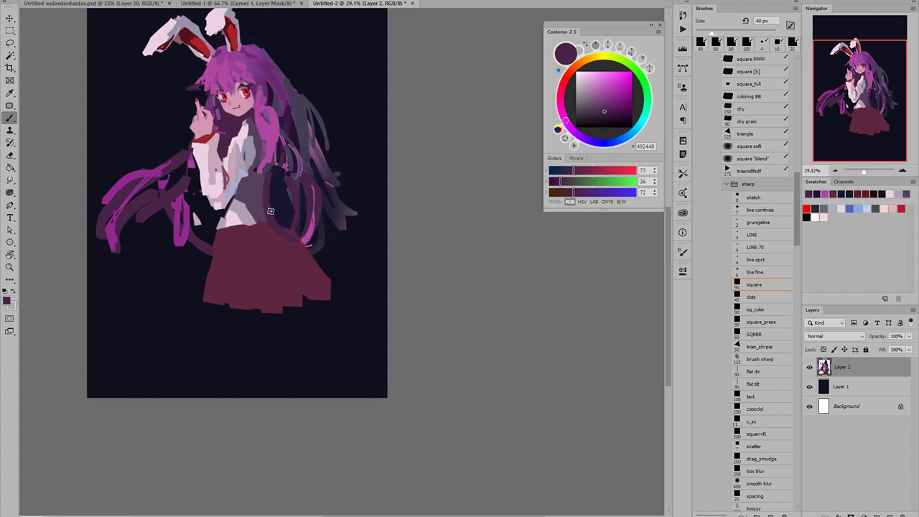
mouse_move(273, 219)
left_mouse_down()
mouse_move(271, 157)
mouse_move(268, 209)
mouse_move(276, 162)
mouse_move(298, 233)
left_mouse_up()
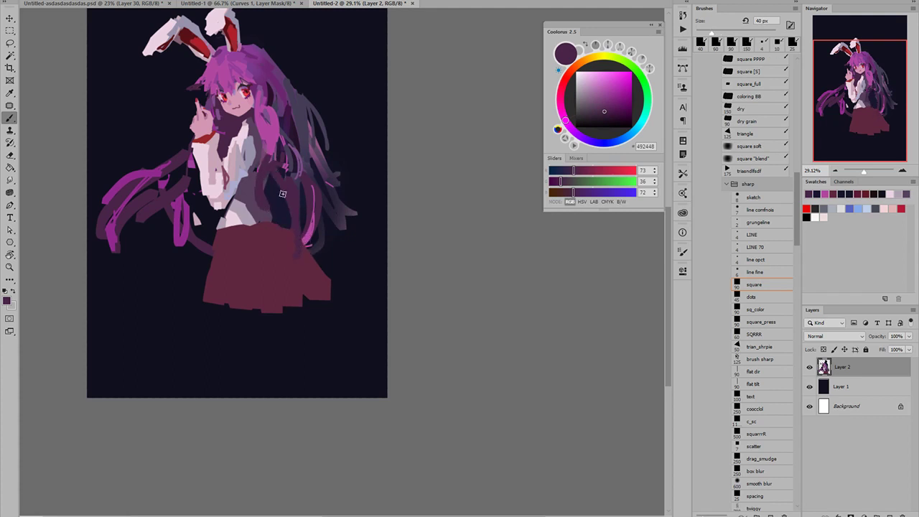
left_click_drag(295, 196, 309, 229)
- Add a dark purple hair strand that curls from the skirt's side up into the long hair
left_click_drag(269, 252, 322, 237)
key("ctrl+z")
key("ctrl+z")
mouse_move(289, 273)
left_mouse_down()
mouse_move(340, 248)
mouse_move(338, 188)
left_mouse_up()
- Extend the back hair outward to the canvas edge with a broad muted grey-purple mass, using a 90 px brush
key("bracketright")
mouse_move(363, 226)
left_mouse_down()
mouse_move(344, 209)
mouse_move(360, 222)
mouse_move(337, 171)
mouse_move(373, 262)
left_mouse_up()
left_click(339, 211, "alt")
key("bracketright")
key("bracketright")
key("bracketright")
key("bracketright")
key("bracketright")
mouse_move(337, 170)
left_mouse_down()
mouse_move(366, 249)
mouse_move(380, 248)
mouse_move(359, 151)
mouse_move(373, 191)
left_mouse_up()
left_click(352, 142, "alt")
left_click(323, 146, "alt")
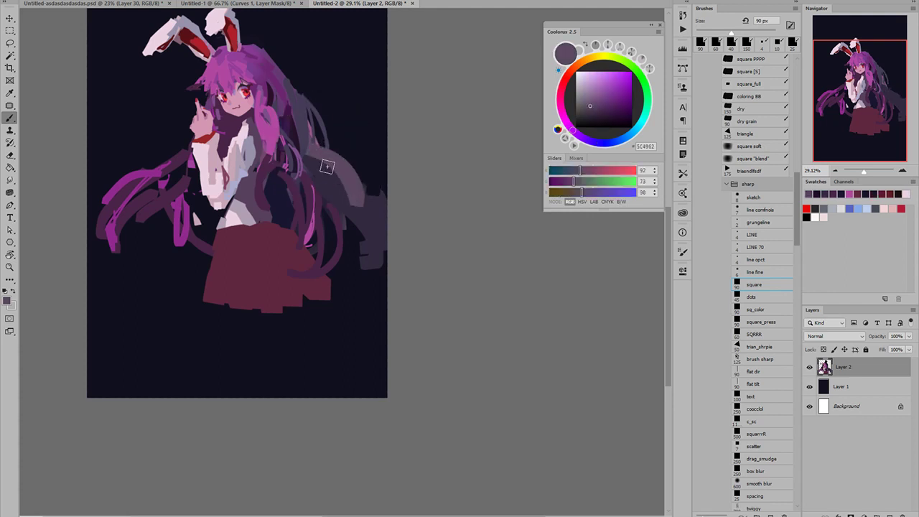
- Shape the outer hair locks with lighter grey-purple at 60 px and carve gaps between strands in the dark background colour
mouse_move(323, 158)
left_mouse_down()
mouse_move(354, 213)
mouse_move(351, 188)
mouse_move(362, 270)
left_mouse_up()
key("ctrl+z")
key("bracketleft")
key("bracketleft")
key("bracketleft")
mouse_move(363, 270)
left_mouse_down()
mouse_move(374, 252)
mouse_move(366, 198)
left_mouse_up()
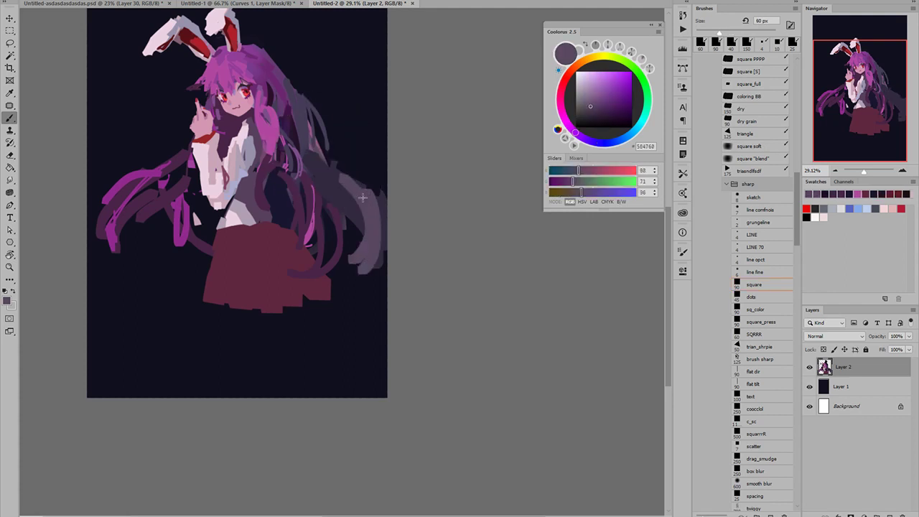
mouse_move(361, 237)
left_mouse_down()
mouse_move(345, 186)
mouse_move(369, 274)
left_mouse_up()
left_click(373, 293, "alt")
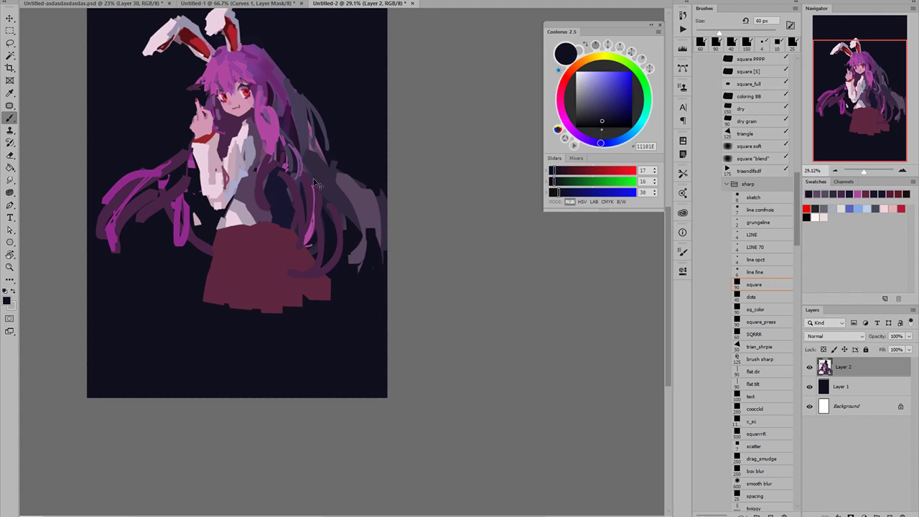
left_click_drag(312, 181, 313, 239)
- Clean up the skirt's front edge with its wine red and the dark background colour
left_click(183, 257, "alt")
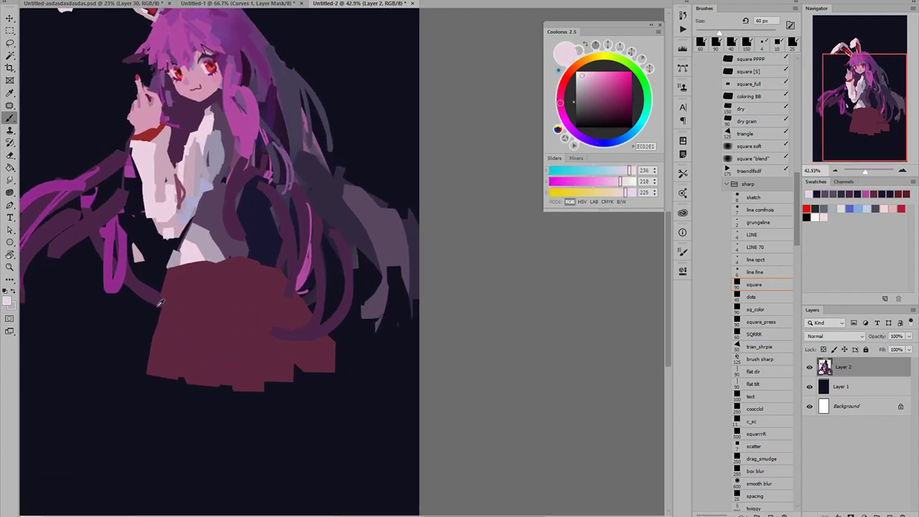
left_click(154, 337, "alt")
left_click_drag(169, 280, 152, 372)
left_click(156, 269, "alt")
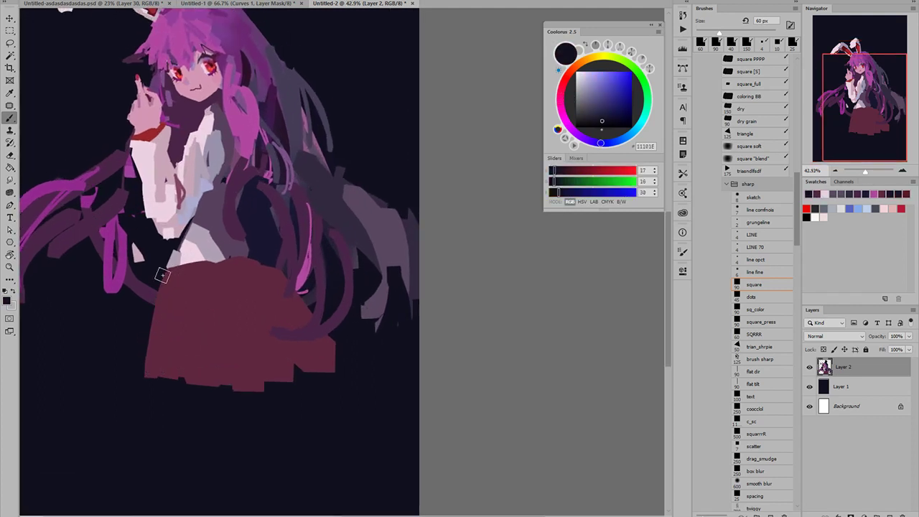
left_click_drag(156, 268, 139, 375)
- Trim the ragged skirt hem into a clean slanted edge with the background colour and a 90 px brush
scroll(215, 326, "down", 2)
key("bracketright")
key("bracketright")
key("bracketright")
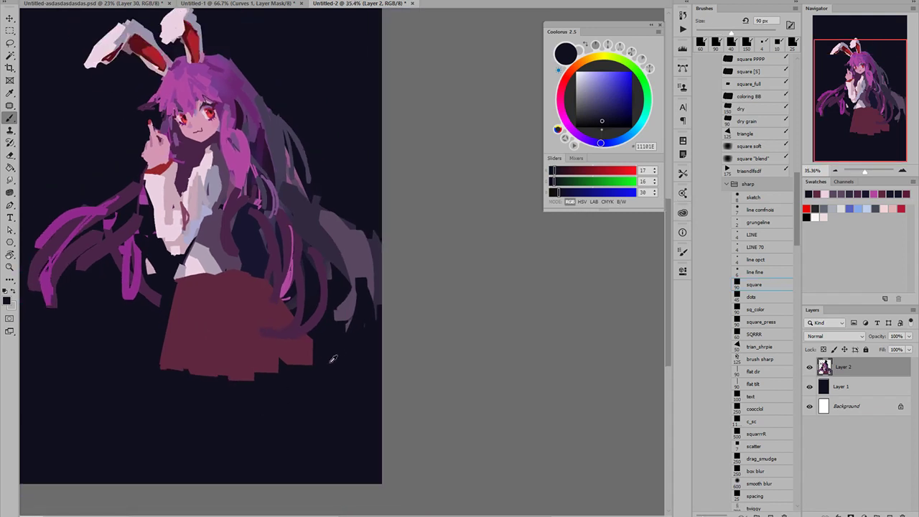
mouse_move(329, 350)
left_mouse_down()
mouse_move(187, 392)
mouse_move(325, 356)
left_mouse_up()
left_click_drag(170, 386, 323, 349)
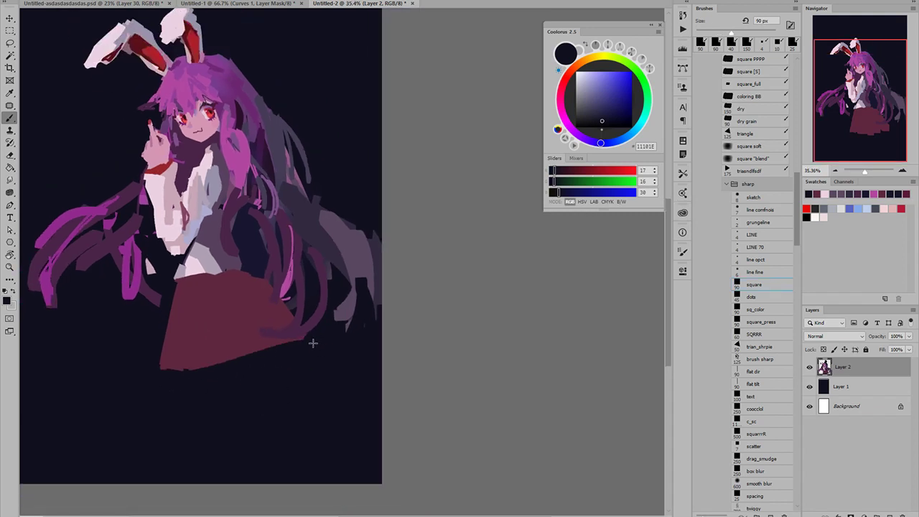
- Refine the skirt's back edge and the hair strands beside it at 60 px using colours sampled from the painting
left_click(230, 267, "alt")
key("bracketleft")
key("bracketleft")
key("bracketleft")
mouse_move(233, 251)
left_mouse_down()
mouse_move(295, 323)
mouse_move(300, 348)
mouse_move(288, 312)
mouse_move(308, 332)
left_mouse_up()
left_click(264, 260, "alt")
left_click(293, 299, "alt")
left_click(317, 341, "alt")
left_click(279, 333, "alt")
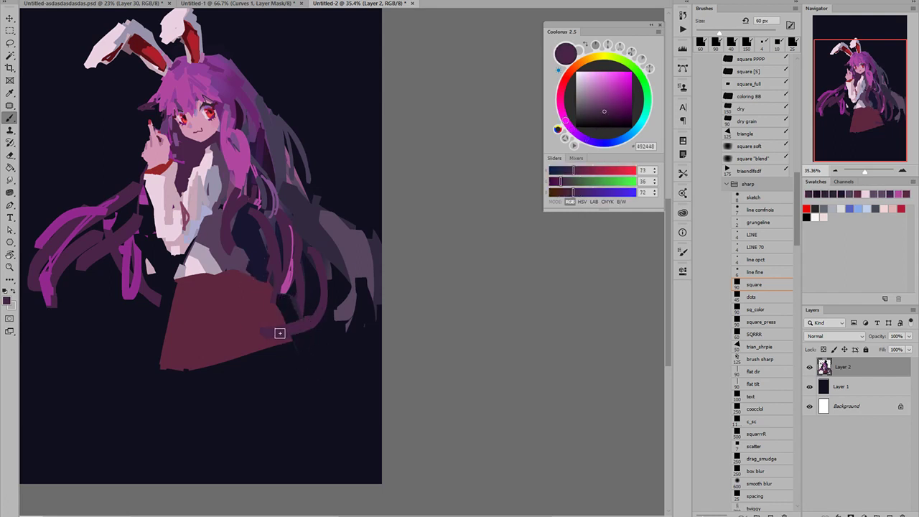
- Reshape the skirt's front corner and hem into a shorter, rounded flare using wine red and the background colour
left_click(318, 356, "alt")
left_click_drag(167, 361, 206, 376)
left_click(192, 316, "alt")
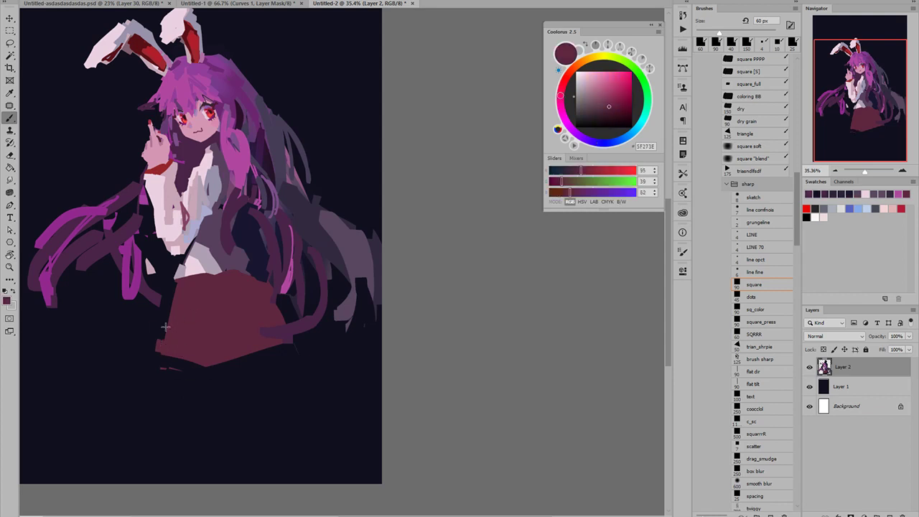
mouse_move(179, 288)
left_mouse_down()
mouse_move(158, 342)
mouse_move(175, 297)
left_mouse_up()
left_click(185, 393, "alt")
mouse_move(154, 361)
left_mouse_down()
mouse_move(213, 385)
mouse_move(192, 375)
mouse_move(221, 366)
left_mouse_up()
key("bracketright")
key("bracketright")
key("bracketright")
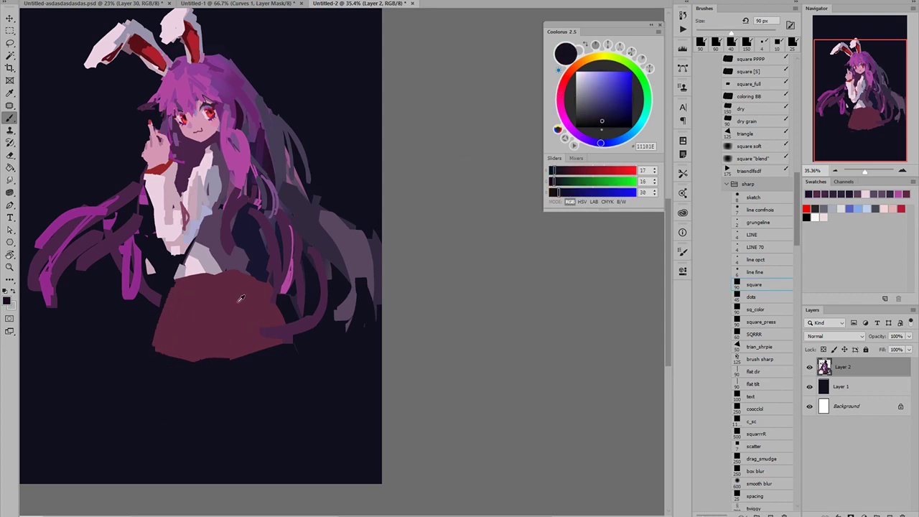
- Paint a broad shadow fold down the skirt's middle in dark red 3A1624 with a 90 px brush
left_click(238, 299, "alt")
left_click(610, 117)
left_click(611, 115)
key("bracketleft")
key("bracketleft")
key("bracketleft")
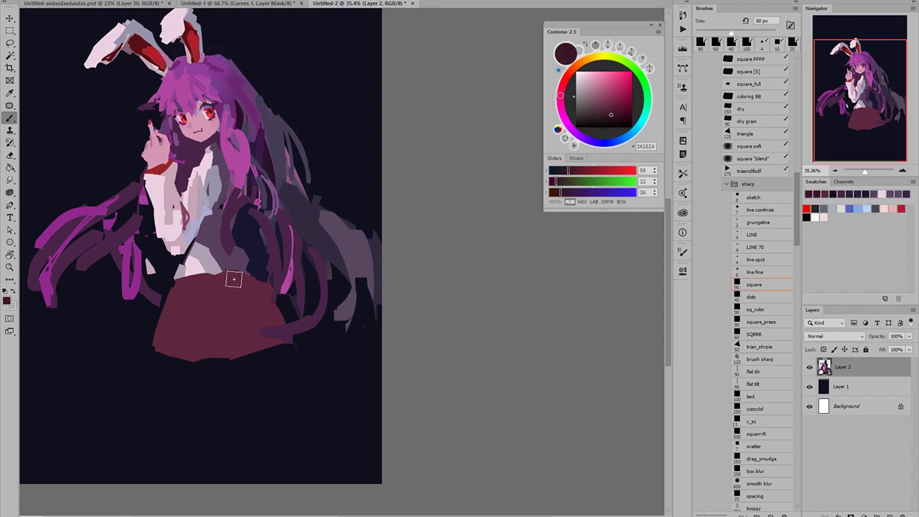
key("bracketright")
key("bracketright")
key("bracketright")
left_click_drag(234, 279, 261, 310)
key("ctrl+z")
mouse_move(234, 272)
left_mouse_down()
mouse_move(225, 301)
mouse_move(220, 293)
mouse_move(248, 346)
left_mouse_up()
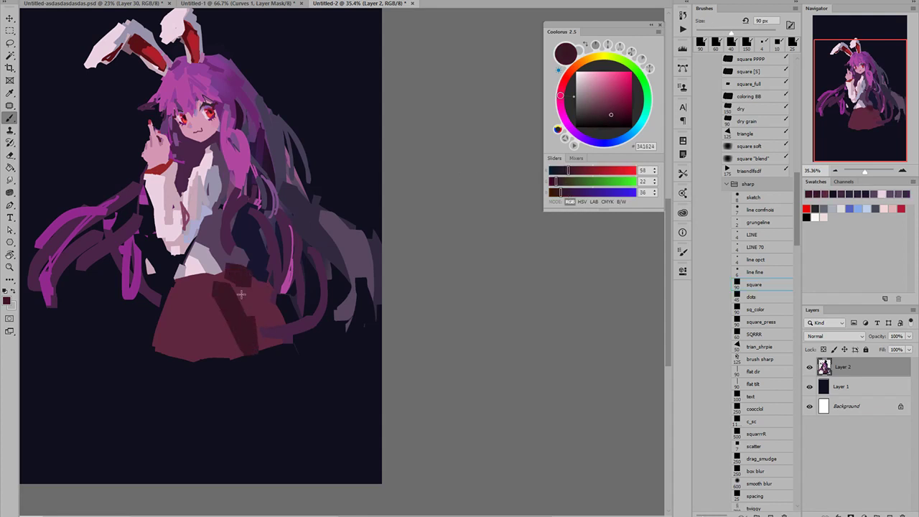
left_click_drag(241, 295, 251, 325)
- Narrow the skirt's middle shadow fold by repainting wine red over it with a 60 px brush
left_click(222, 344, "alt")
key("bracketleft")
key("bracketleft")
key("bracketleft")
left_click_drag(225, 293, 242, 355)
left_click(246, 303, "alt")
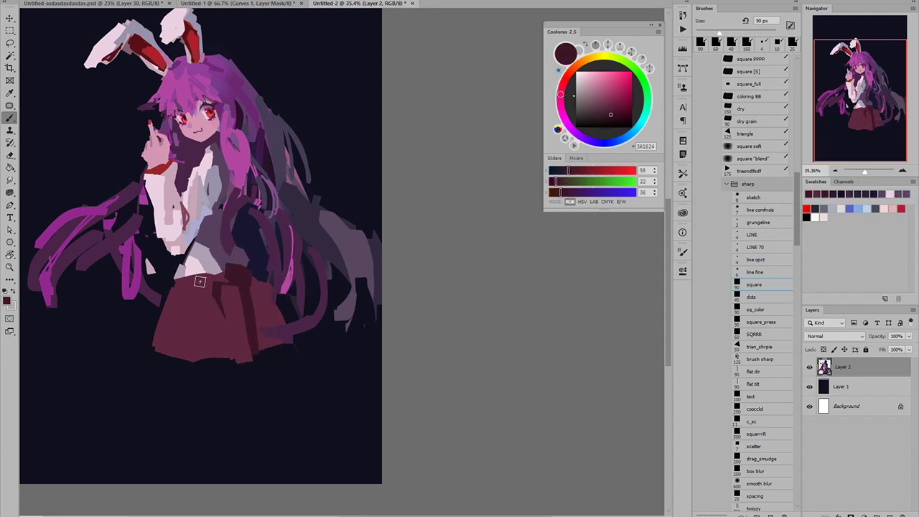
- Paint further dark pleats on the front half of the skirt and thin them with the wine red base
left_click_drag(199, 282, 188, 359)
left_click(216, 335, "alt")
key("bracketleft")
key("bracketleft")
key("bracketleft")
left_click_drag(195, 309, 192, 359)
left_click(230, 288, "alt")
left_click_drag(214, 293, 216, 348)
left_click(233, 302, "alt")
key("ctrl+z")
left_click(252, 299, "alt")
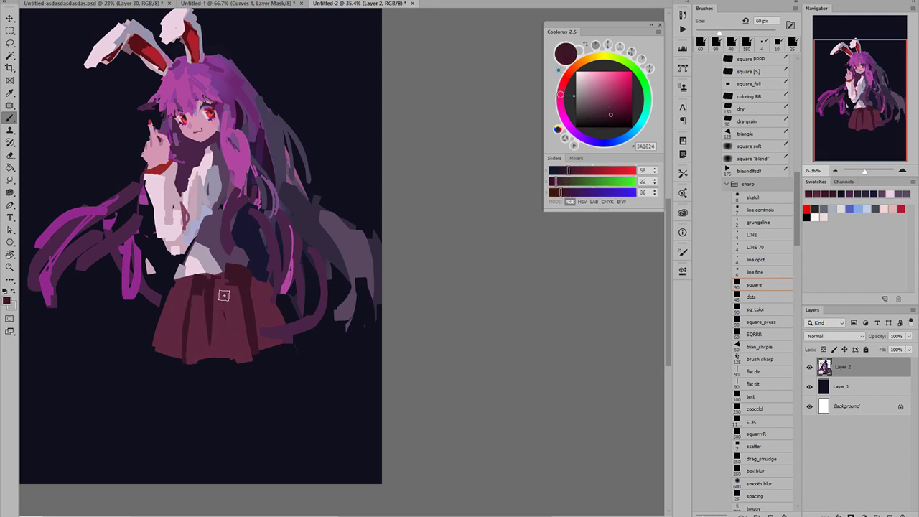
- Add thin near-black red 1E0911 creases to the pleats below the waistband with a 25 px brush
left_click(615, 122)
key("bracketleft")
key("bracketleft")
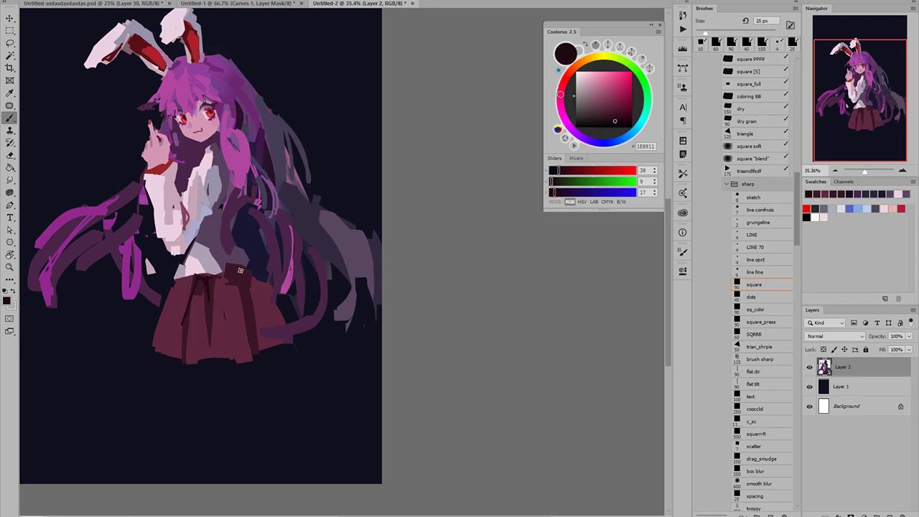
left_click_drag(228, 319, 233, 345)
key("ctrl+z")
left_click_drag(225, 274, 236, 330)
- Strengthen the middle pleats and shade the back side of the skirt in dark red 3A1624 at 40 px
left_click(231, 283, "alt")
key("bracketright")
key("bracketright")
key("bracketright")
left_click_drag(228, 286, 237, 352)
mouse_move(257, 313)
left_mouse_down()
mouse_move(259, 290)
mouse_move(263, 324)
mouse_move(281, 325)
mouse_move(255, 283)
left_mouse_up()
left_click_drag(273, 318, 221, 204)
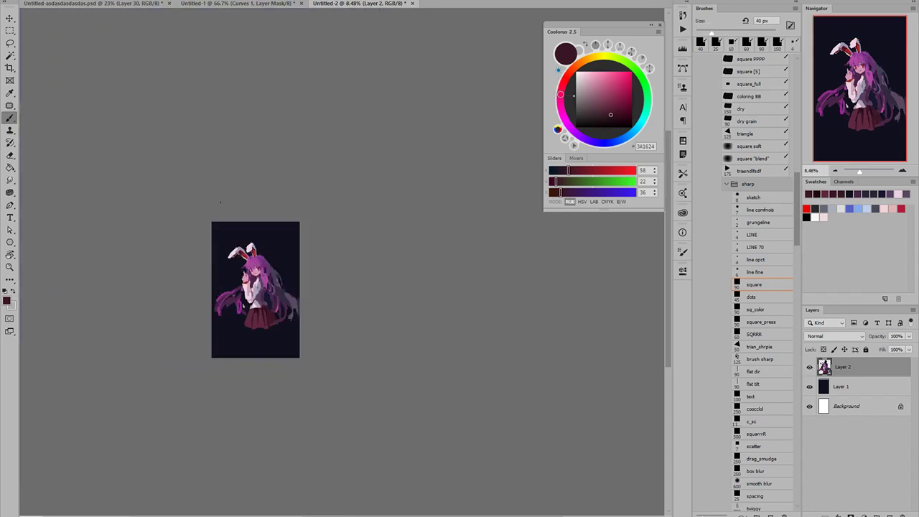
- Flip the canvas view horizontally and touch up the vest's lower part with sampled grey-purple
key("ctrl+f")
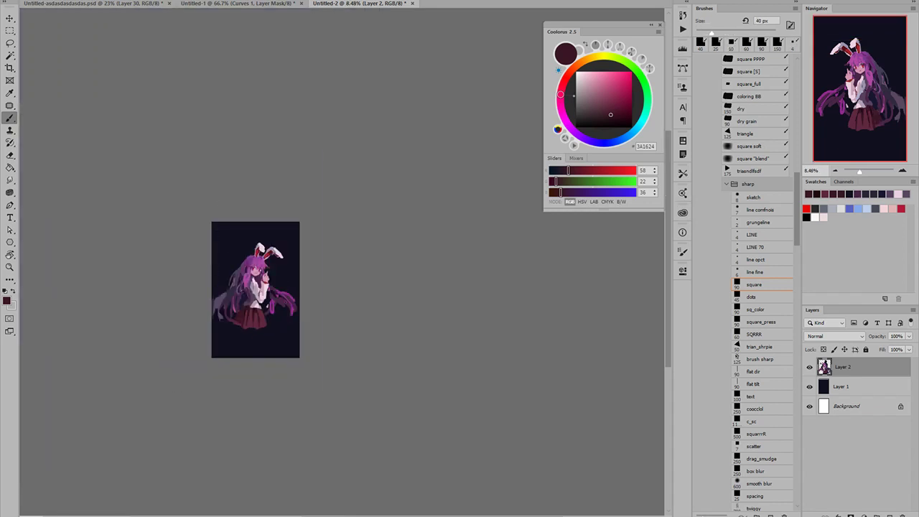
scroll(239, 369, "up", 5)
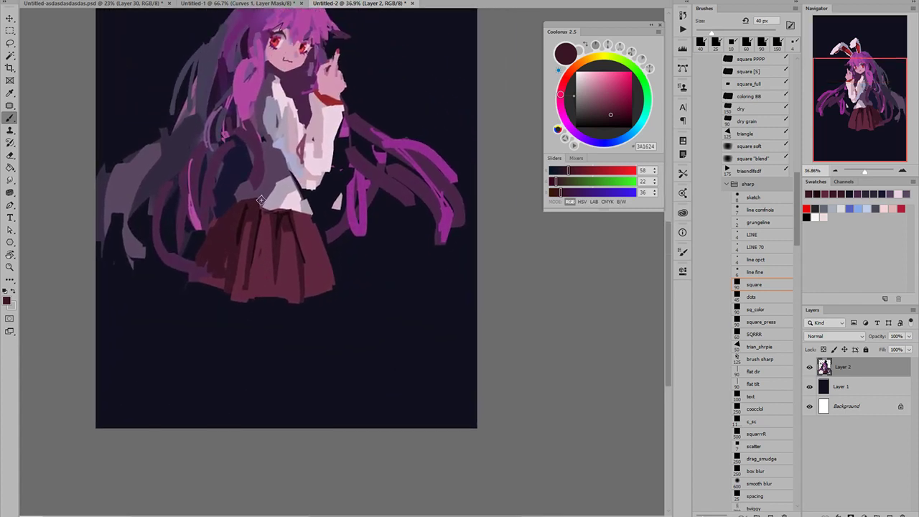
left_click(250, 192, "alt")
left_click_drag(284, 209, 240, 265)
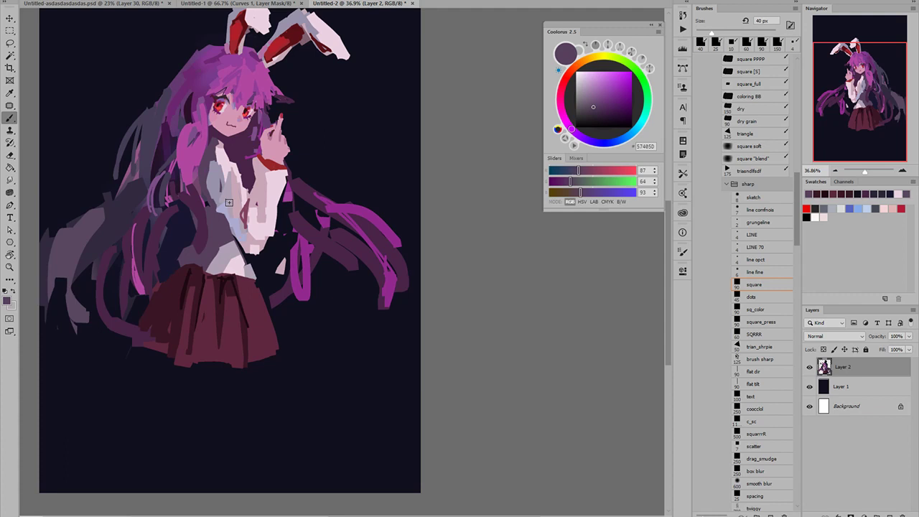
- Trim the raised arm's sleeve along its outer edge and elbow with the background colour at 25 px
scroll(259, 204, "up", 1)
left_click(265, 189, "alt")
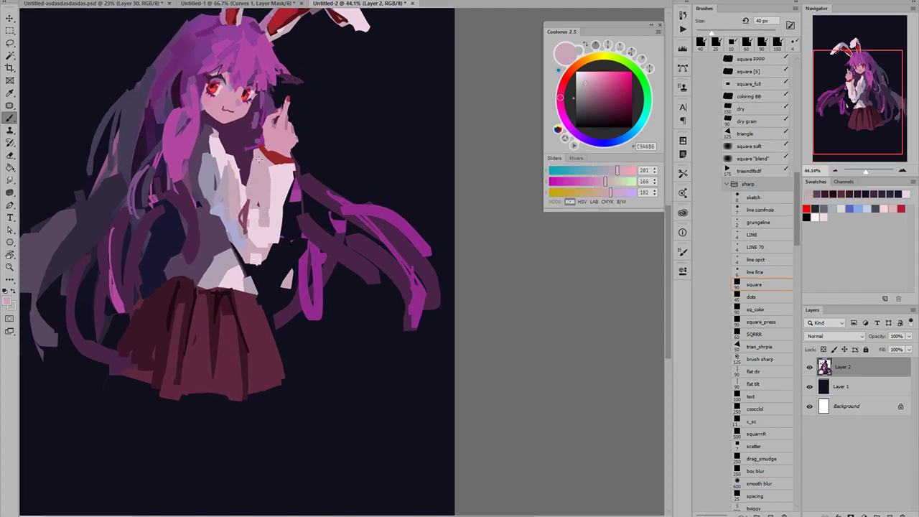
left_click(291, 156, "alt")
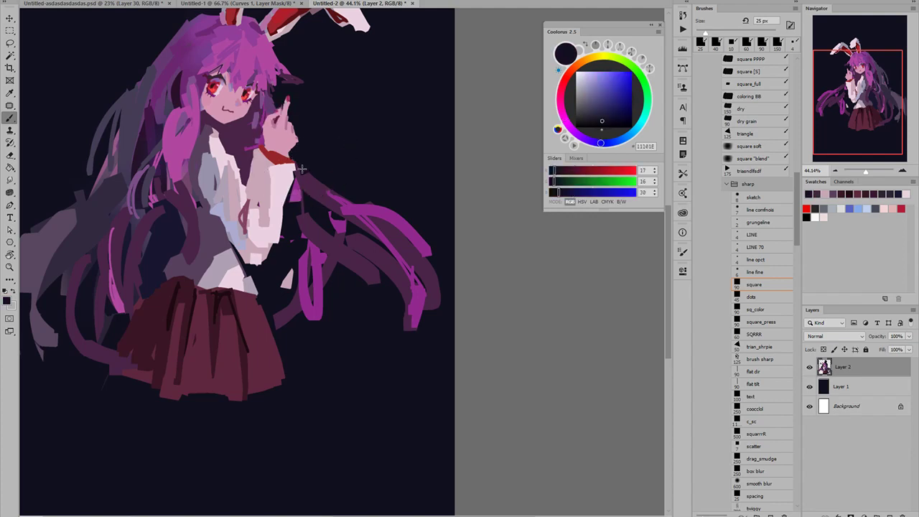
left_click_drag(302, 169, 290, 204)
left_click_drag(253, 261, 258, 264)
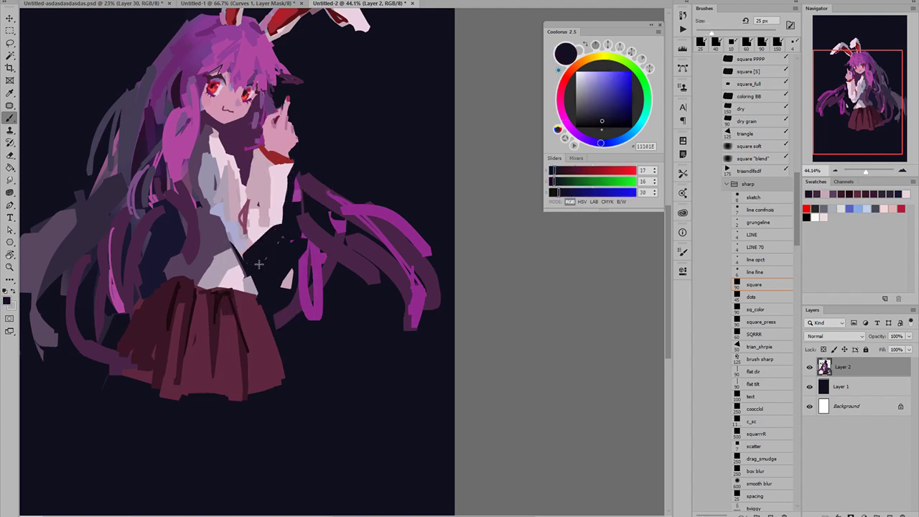
- Reshape the raised arm's elbow and forearm using the sampled sleeve and background colours
left_click(281, 205, "alt")
key("bracketright")
key("bracketright")
key("bracketright")
mouse_move(268, 200)
left_mouse_down()
mouse_move(242, 252)
mouse_move(258, 271)
mouse_move(267, 243)
left_mouse_up()
left_click(286, 222, "alt")
left_click(284, 239, "alt")
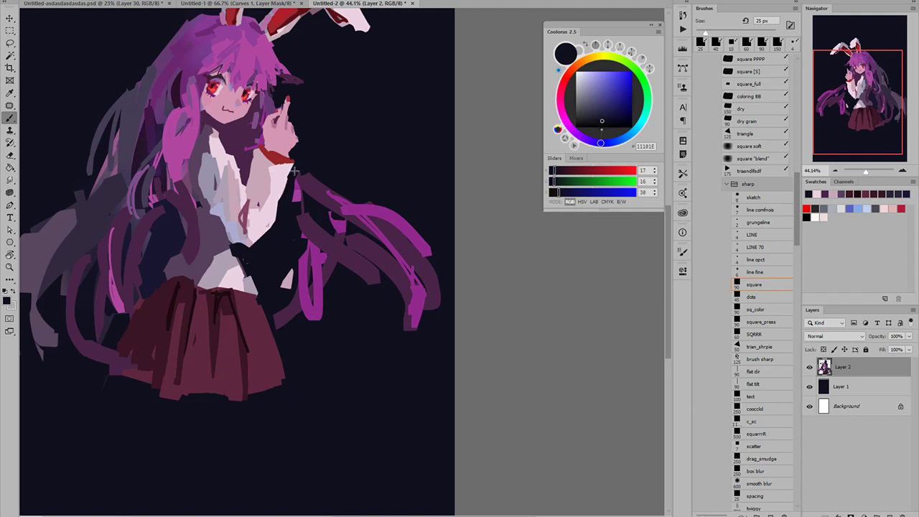
- Paint the cuff at the raised wrist in red 972529 with a 25 px brush
left_click(247, 162, "alt")
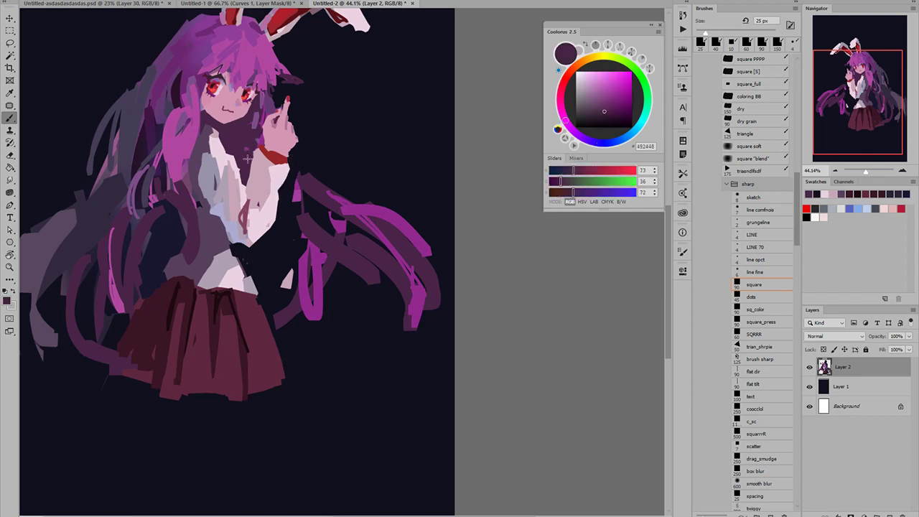
left_click(263, 153, "alt")
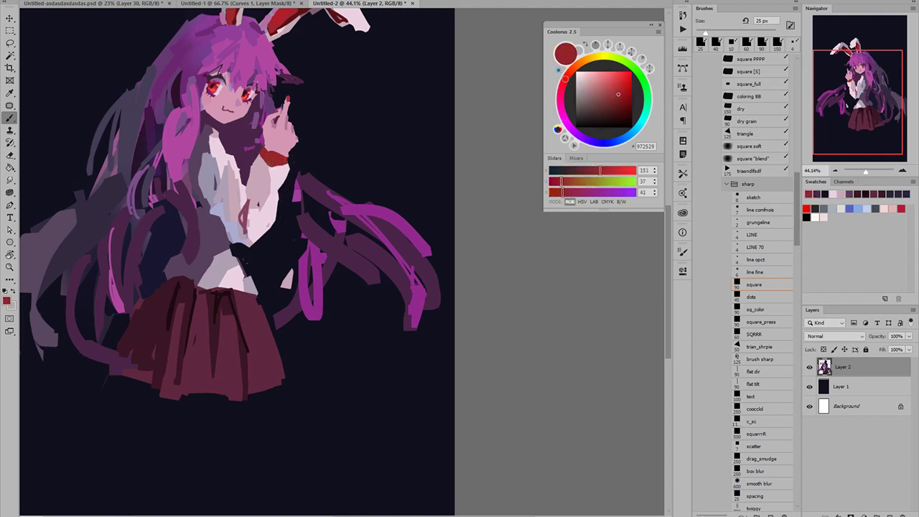
left_click_drag(263, 159, 285, 165)
scroll(272, 159, "up", 2)
left_click(297, 167, "alt")
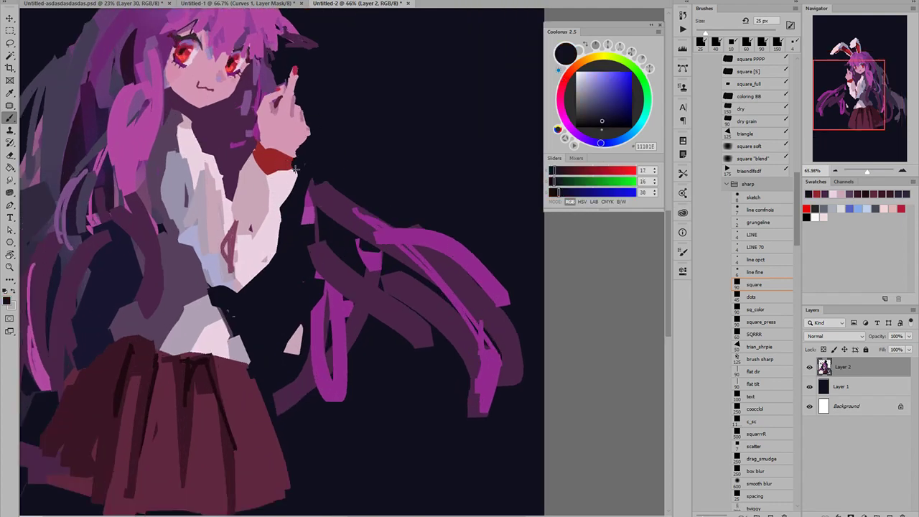
- Add dark brown-red 2B1415 accents along the cuff's upper edge with a 10 px brush
left_click(284, 159, "alt")
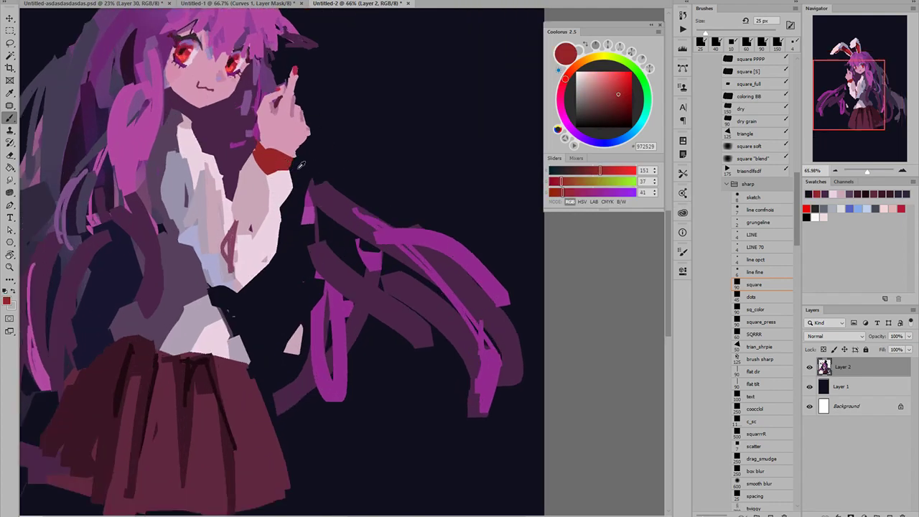
left_click(606, 118)
left_click(296, 151)
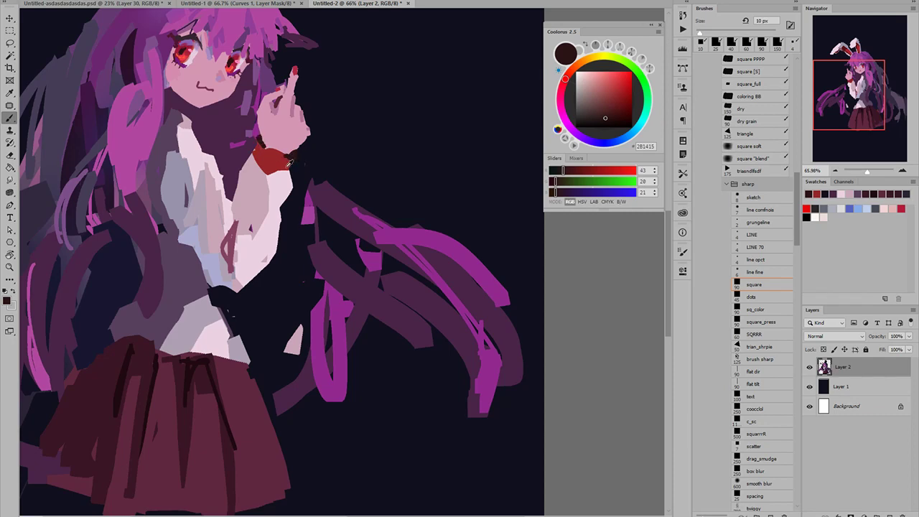
- Undo the last dark stroke and refine the cuff's outer end in red 972529 at 4 px
left_click(290, 162, "alt")
key("ctrl+z")
key("bracketleft")
key("bracketleft")
key("bracketleft")
key("bracketleft")
key("bracketleft")
key("bracketleft")
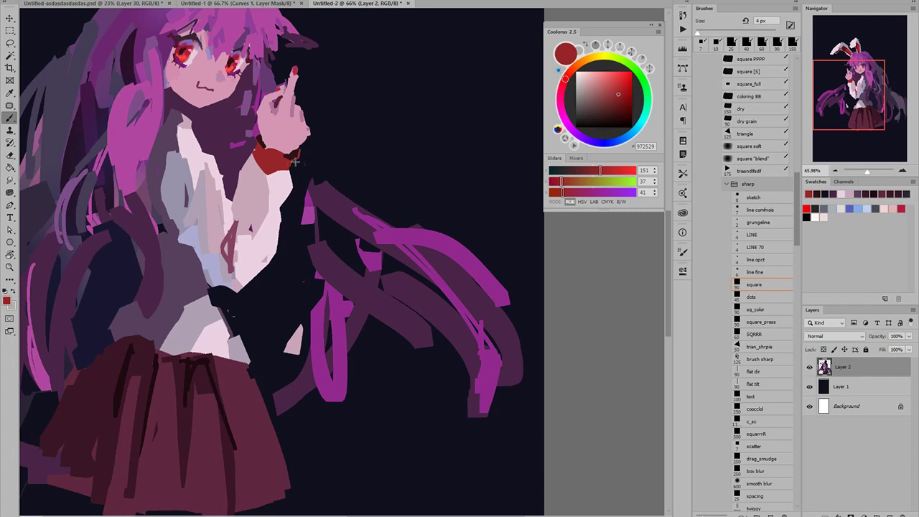
left_click_drag(292, 166, 288, 165)
- Detail the sleeve opening below the cuff with grey-pink C9A6B6 and pale pink ECD2E1 at up to 10 px
left_click(290, 173, "alt")
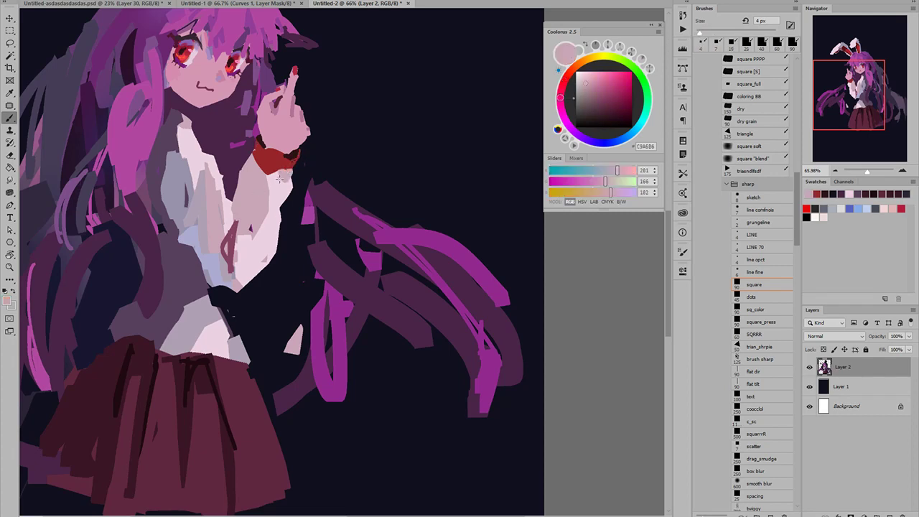
key("bracketright")
key("bracketright")
key("bracketright")
key("bracketright")
key("bracketright")
key("bracketright")
left_click(255, 170, "alt")
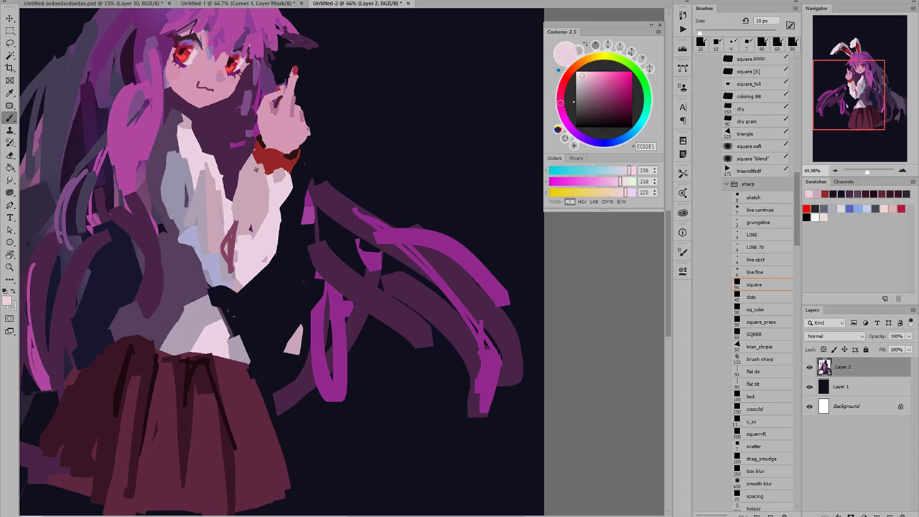
left_click_drag(260, 173, 262, 176)
- Draw a small fold in the sleeve just below the cuff in darker grey-pink 866876 at 7 px
scroll(267, 186, "down", 11)
scroll(266, 186, "up", 10)
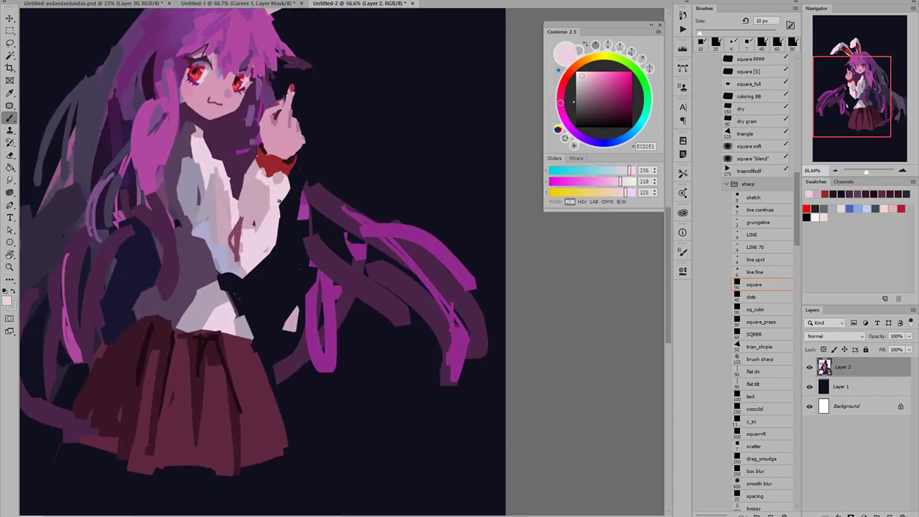
key("bracketright")
key("bracketright")
key("bracketright")
left_click(238, 190, "alt")
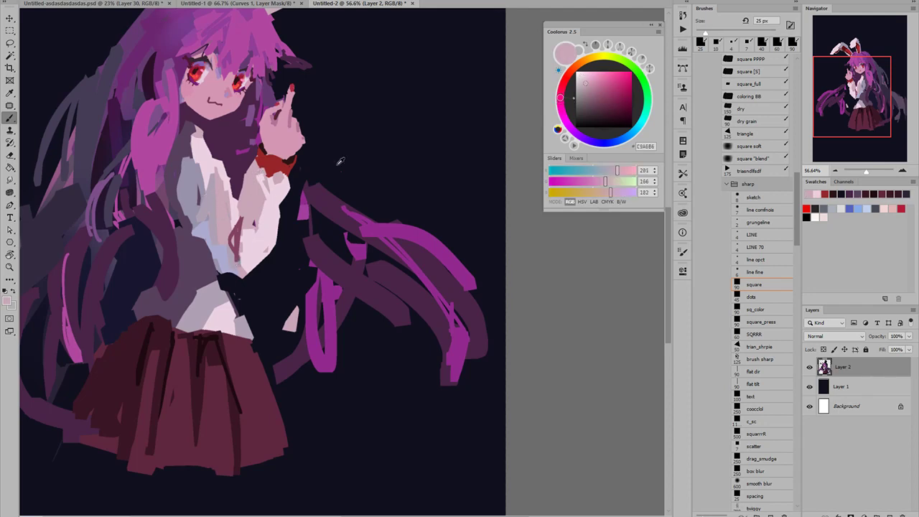
left_click(589, 98)
left_click(277, 175)
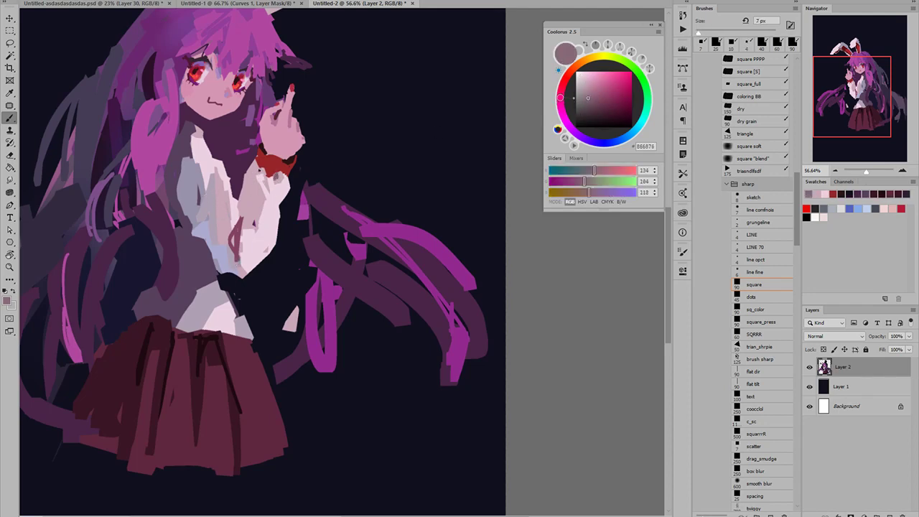
- Touch up the cuff's lower edge with sampled red and the adjoining sleeve with pale pink ECD2E1 at 10 px
left_click(268, 168, "alt")
key("]")
key("]")
key("]")
mouse_move(271, 172)
left_mouse_down()
mouse_move(278, 178)
mouse_move(267, 174)
mouse_move(244, 190)
left_mouse_up()
left_click(275, 187, "alt")
scroll(244, 188, "down", 2)
scroll(245, 189, "up", 4)
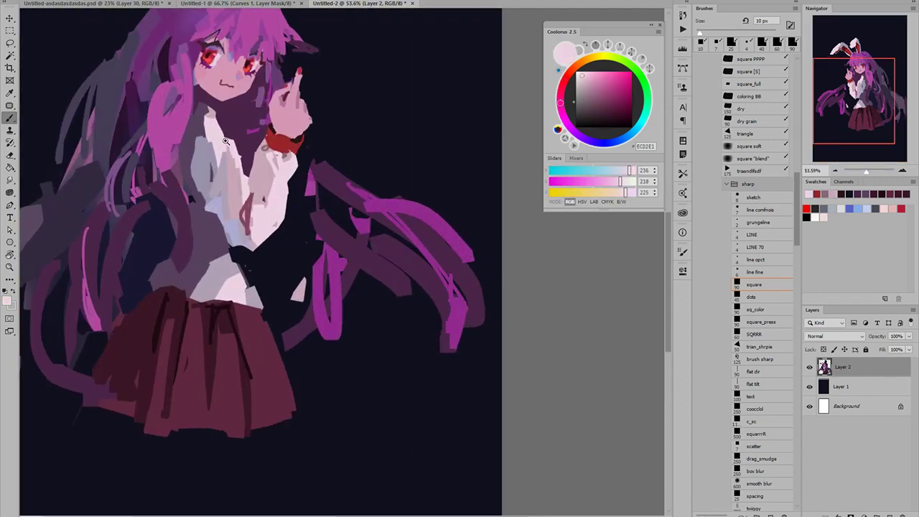
- Check the overall figure from a distance, and examine the face and raised hand up close
scroll(225, 141, "down", 4)
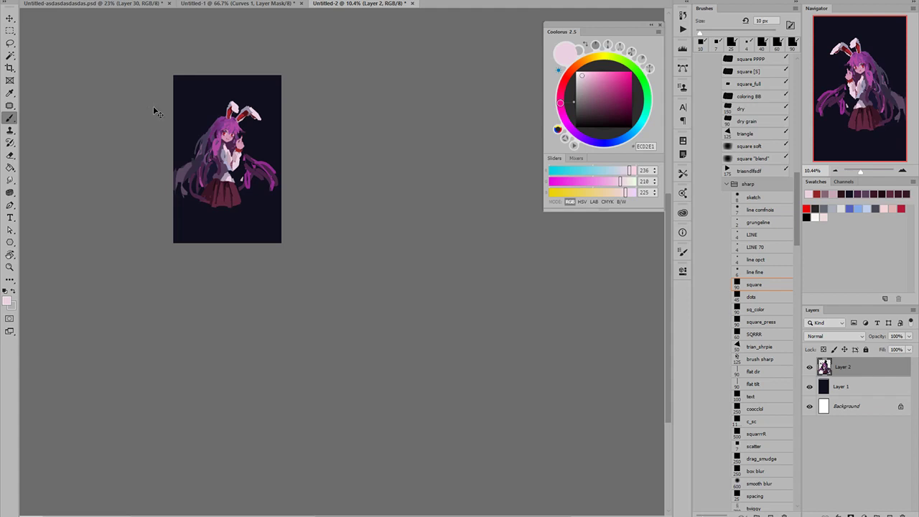
key("ctrl+f")
key("ctrl+shift+h")
scroll(232, 131, "up", 3)
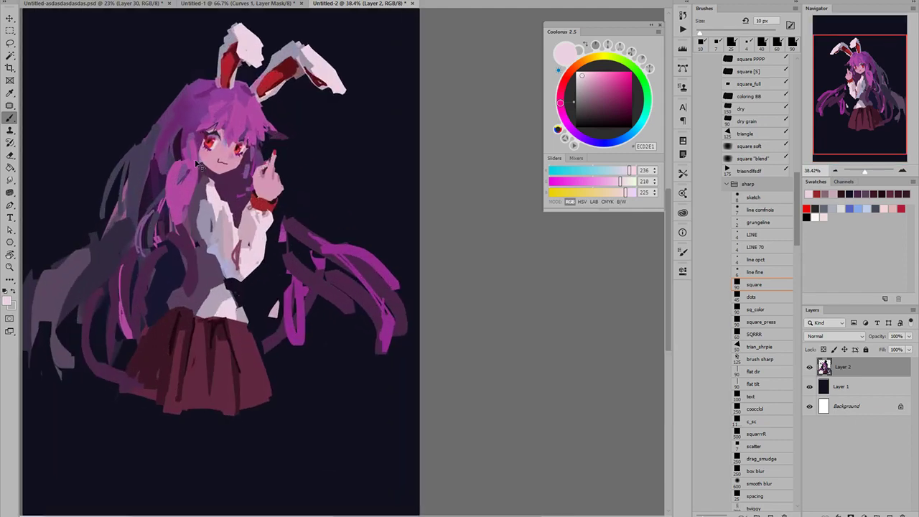
scroll(199, 164, "up", 3)
scroll(253, 172, "up", 1)
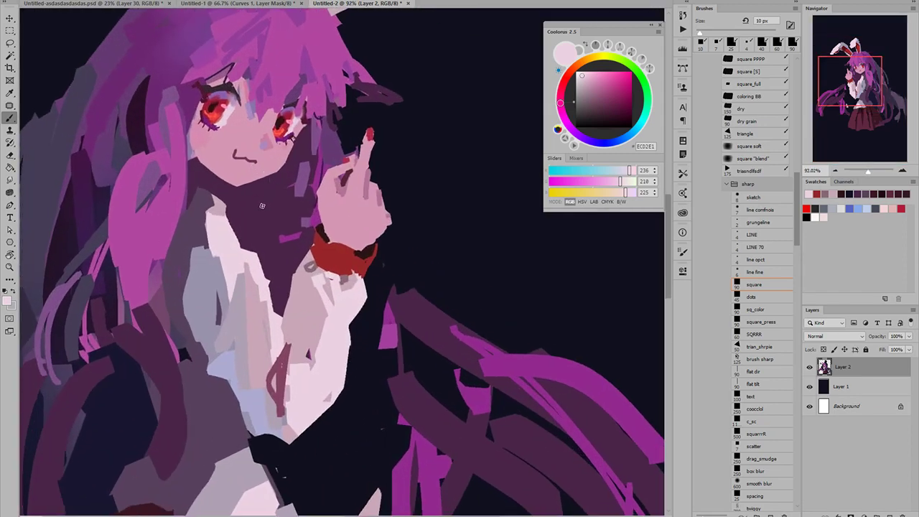
scroll(267, 140, "up", 1)
scroll(268, 140, "down", 6)
scroll(267, 140, "up", 6)
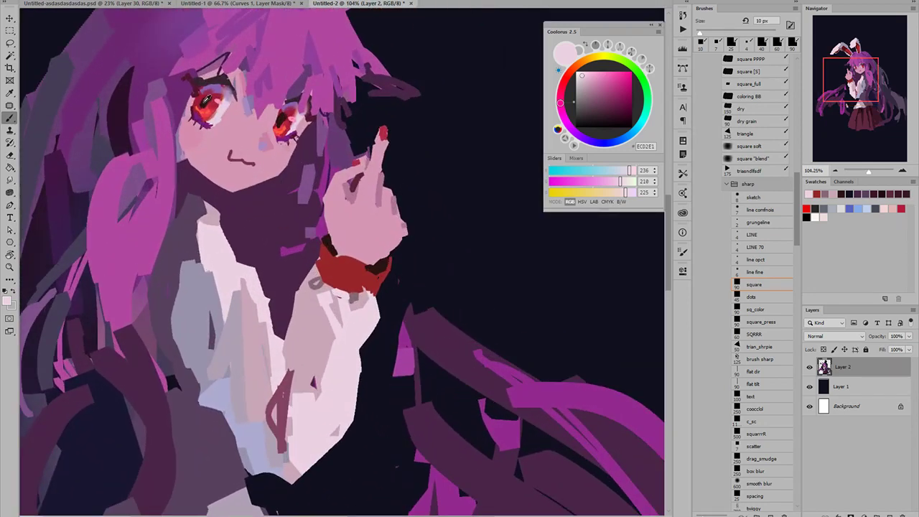
- Darken the pupils with near-black red 2D1316 at 7 px and touch up the cheek in skin pink D497B2
left_click(207, 95, "alt")
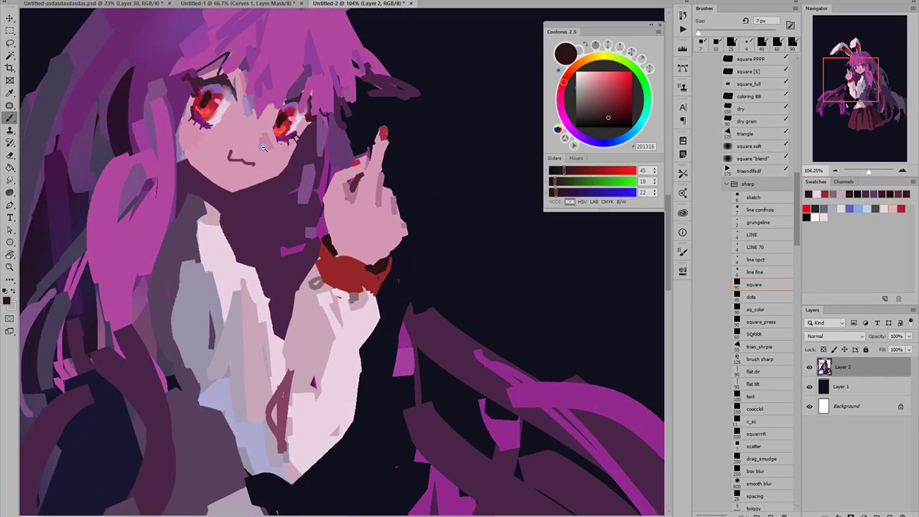
scroll(263, 147, "down", 4)
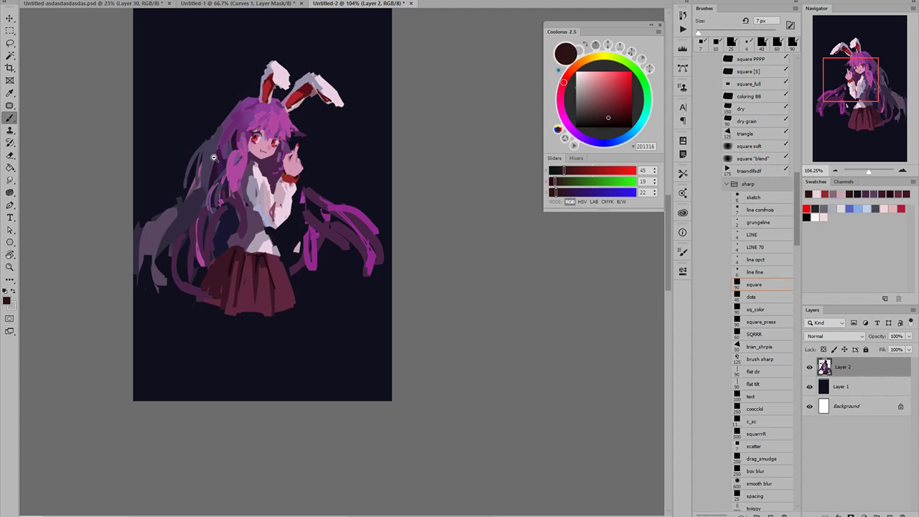
scroll(213, 157, "up", 4)
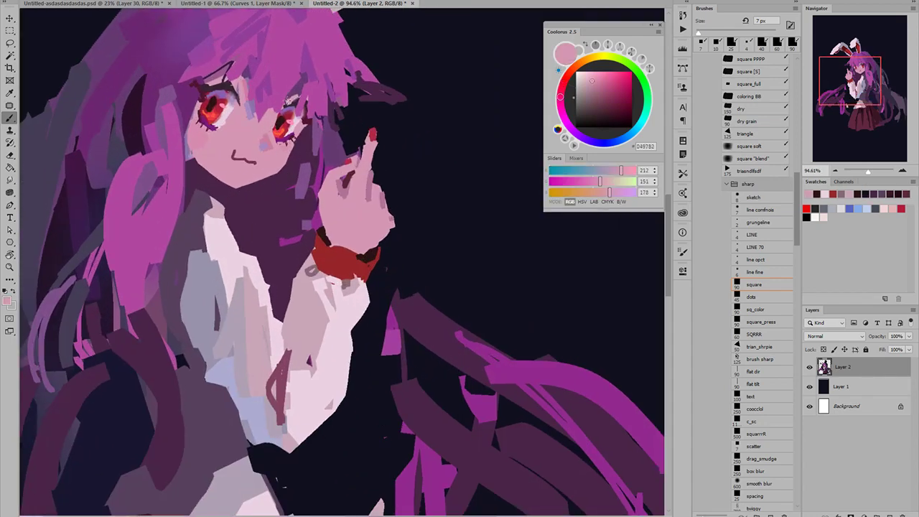
mouse_move(267, 141)
left_mouse_down()
mouse_move(201, 148)
mouse_move(275, 144)
left_mouse_up()
- Refine the lash line of the eye nearest the raised hand in dark purple 362531 at 4 px
left_click(303, 99, "alt")
key("bracketleft")
key("bracketleft")
key("bracketleft")
left_click_drag(291, 100, 305, 91)
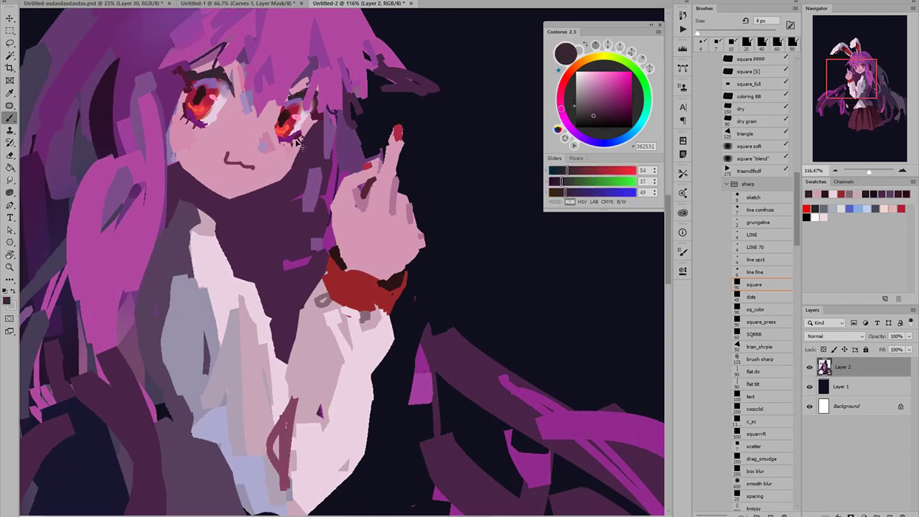
- Fill the shirt below the elbow with grey-lilac AFA0B3 at 40 px and extend its front hem in sampled pale pink
key("h")
left_click(271, 163)
mouse_move(301, 235)
left_mouse_down()
mouse_move(244, 252)
mouse_move(266, 256)
mouse_move(252, 291)
mouse_move(257, 255)
left_mouse_up()
scroll(251, 290, "up", 3)
left_click(255, 287, "alt")
key("]")
key("]")
key("]")
left_click(276, 292, "alt")
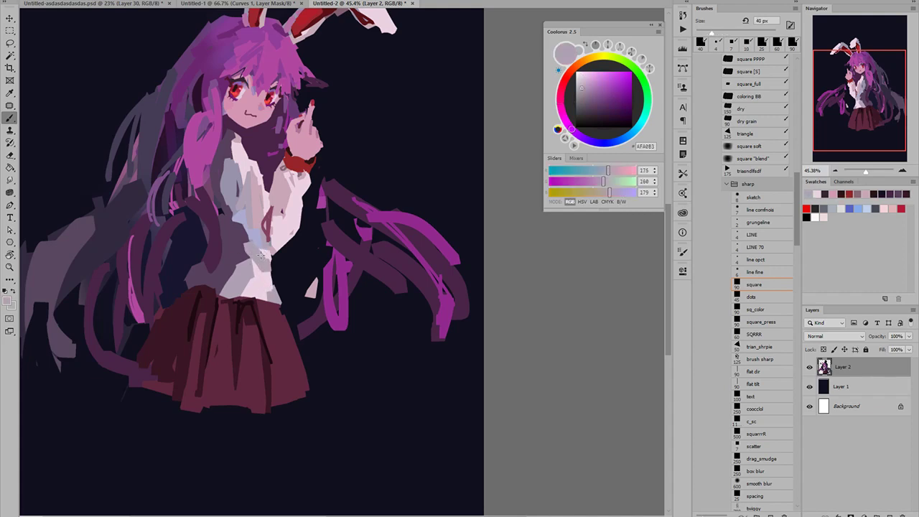
left_click(266, 268, "alt")
mouse_move(270, 267)
left_mouse_down()
mouse_move(280, 305)
mouse_move(271, 269)
mouse_move(287, 301)
mouse_move(270, 269)
mouse_move(301, 297)
mouse_move(283, 293)
mouse_move(275, 320)
mouse_move(254, 303)
mouse_move(282, 289)
left_mouse_up()
- Extend the skirt's waist under the shirt's front hem with dark red 3A1624 and sampled skirt red 5F273E
left_click(300, 295, "alt")
left_click(255, 302, "alt")
left_click(271, 308, "alt")
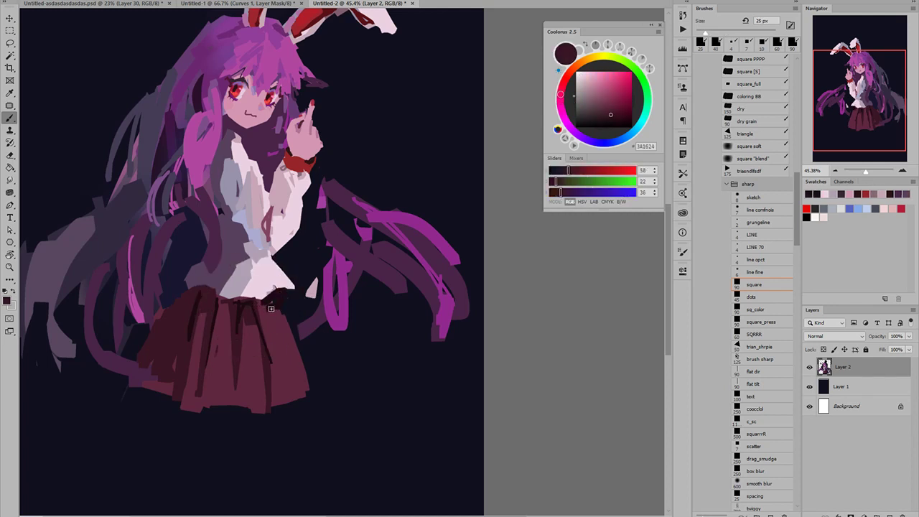
left_click(286, 324, "alt")
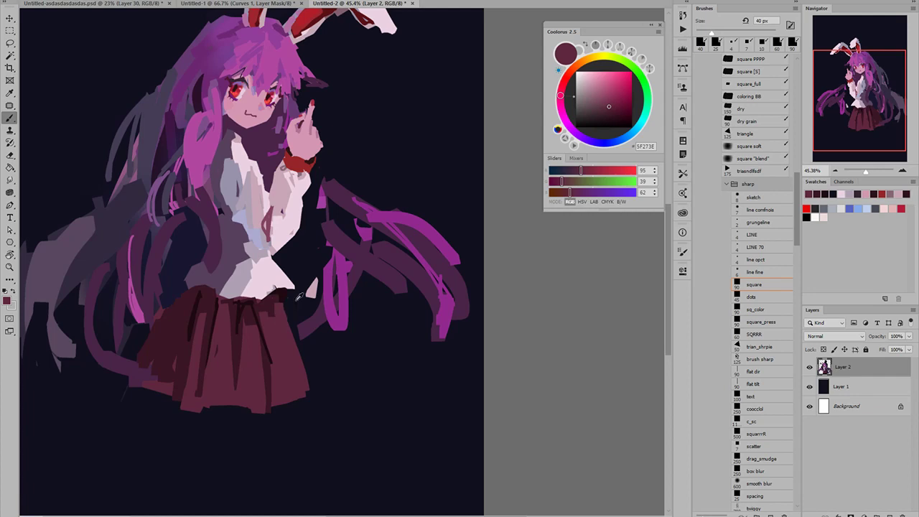
left_click(288, 295, "alt")
- Add fold shading to the shirt's lower front in grey-lilac AFA0B3 with a 10 px brush
left_click(250, 260, "alt")
key("bracketleft")
key("bracketleft")
key("bracketleft")
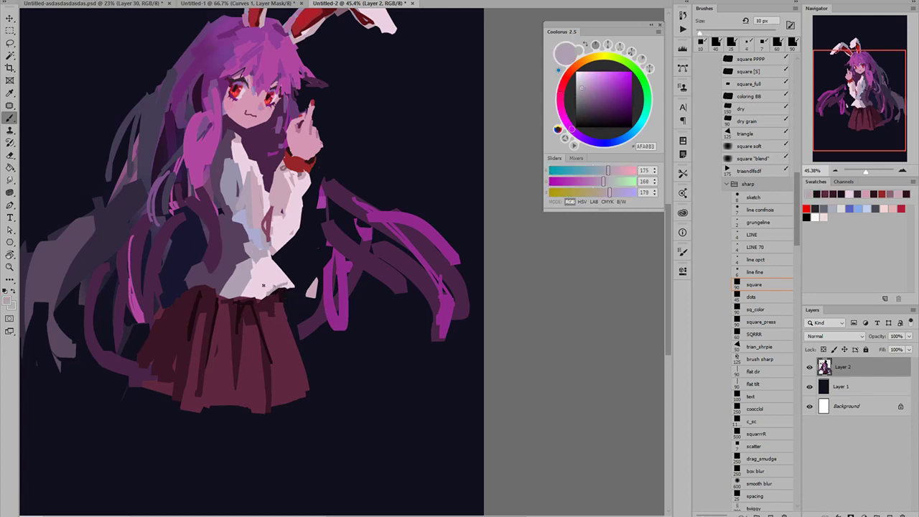
left_click(264, 275, "alt")
left_click(256, 253, "alt")
mouse_move(250, 255)
left_mouse_down()
mouse_move(231, 242)
mouse_move(242, 280)
left_mouse_up()
- Reshape the vest's lower edge against the shirt with sampled grey-purple 57405D at 25 px
left_click(227, 251, "alt")
mouse_move(229, 251)
left_mouse_down()
mouse_move(245, 257)
mouse_move(242, 282)
mouse_move(208, 271)
left_mouse_up()
left_click(257, 270, "alt")
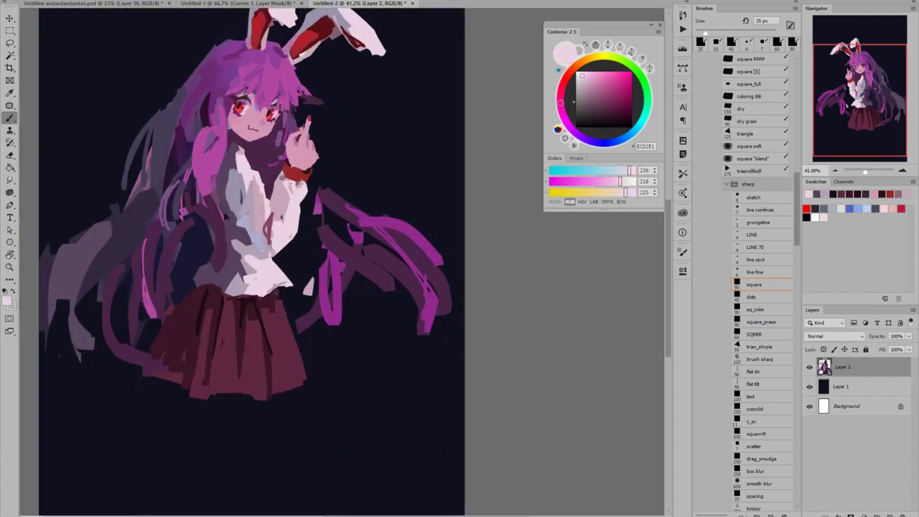
left_click(242, 236, "alt")
left_click_drag(244, 247, 234, 252)
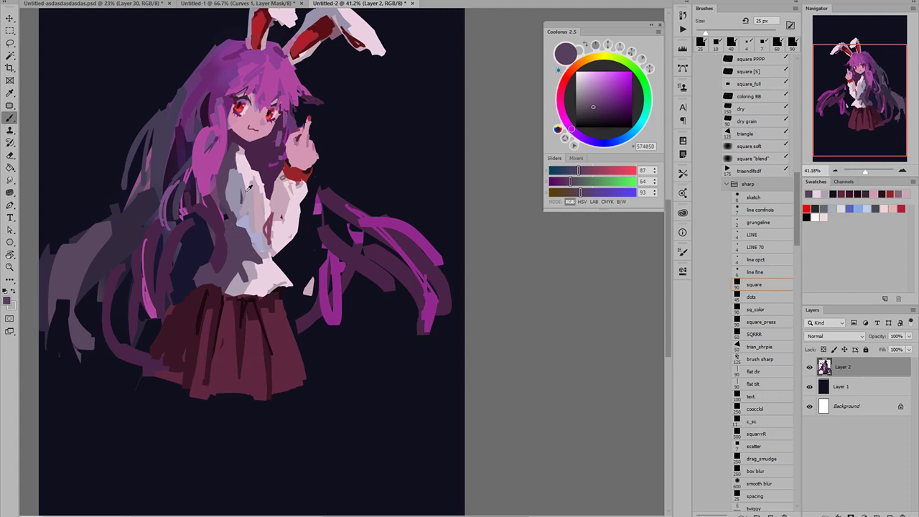
- Add lighter purple 765C7D strokes to the lower vest with a 40 px brush
left_click_drag(597, 101, 591, 100)
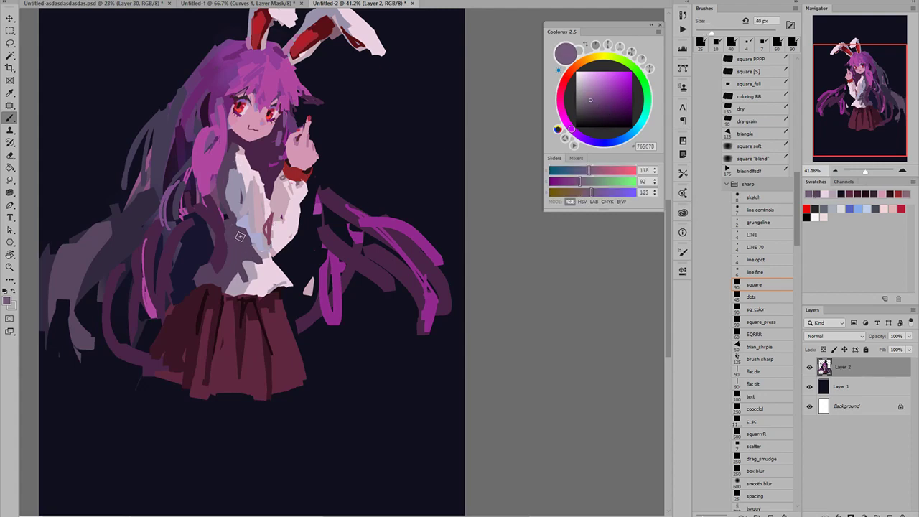
mouse_move(240, 237)
left_mouse_down()
mouse_move(244, 260)
mouse_move(228, 278)
mouse_move(234, 245)
mouse_move(236, 269)
mouse_move(246, 253)
mouse_move(215, 279)
mouse_move(221, 306)
left_mouse_up()
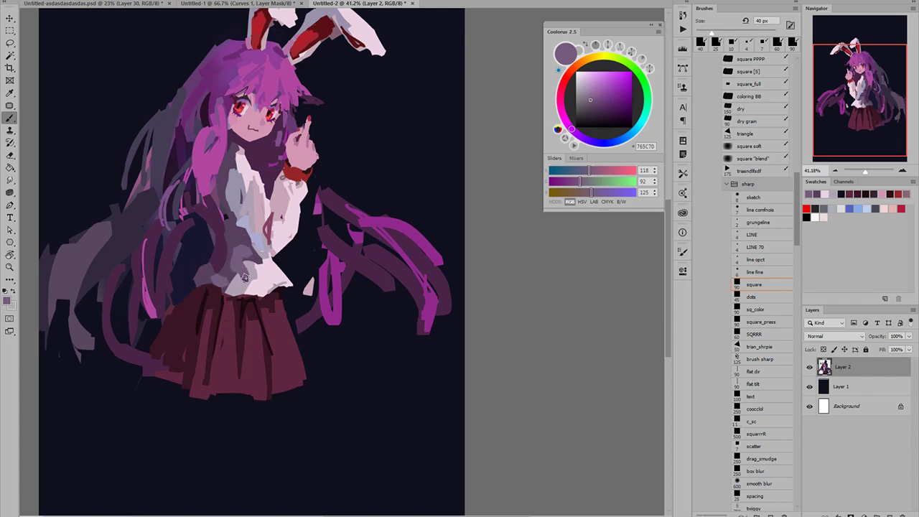
mouse_move(242, 274)
left_mouse_down()
mouse_move(241, 253)
mouse_move(258, 293)
mouse_move(198, 283)
mouse_move(263, 329)
left_mouse_up()
- Lighten the upper sleeve beside the vest with sampled lavender ACABD0
left_click(247, 286, "alt")
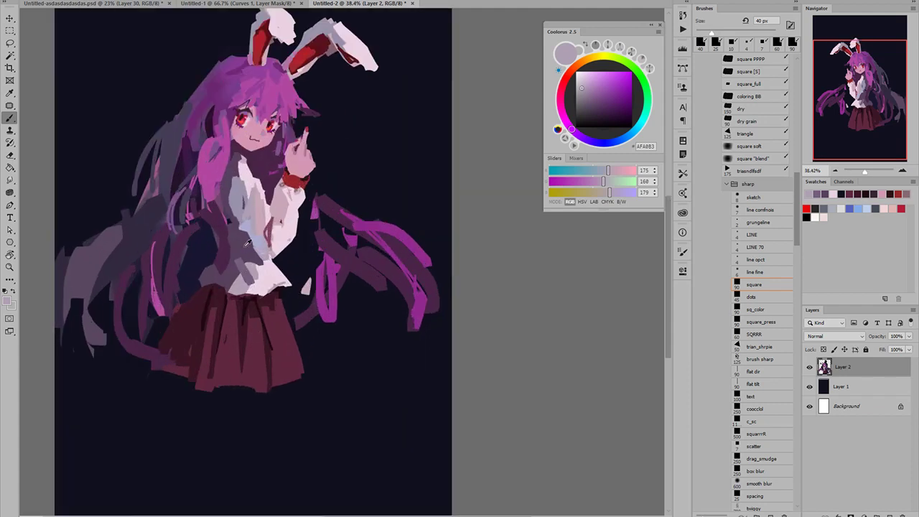
left_click(251, 220, "alt")
key("bracketright")
key("bracketright")
left_click_drag(240, 198, 239, 213)
left_click(257, 234, "alt")
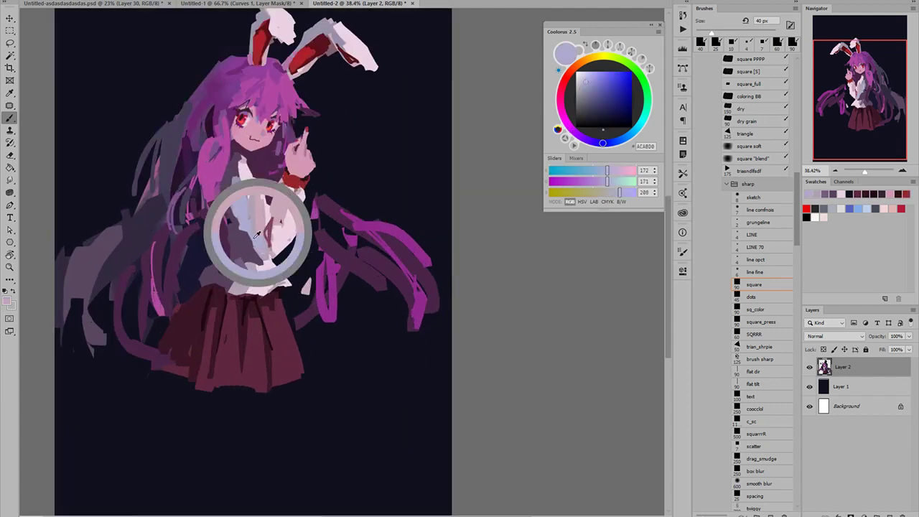
- Extend the shirt hem across the back of the waist in grey-lilac AFA0B3 at 60 px
left_click(256, 243, "alt")
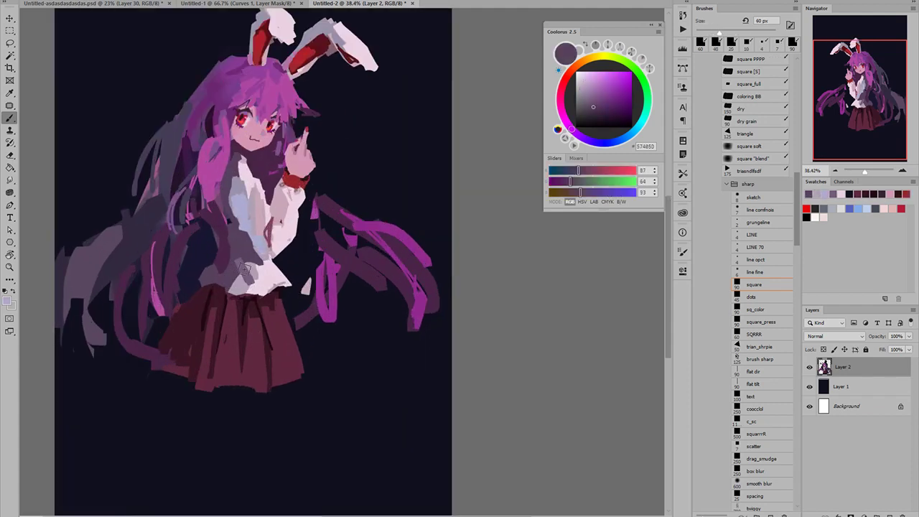
left_click(263, 240, "alt")
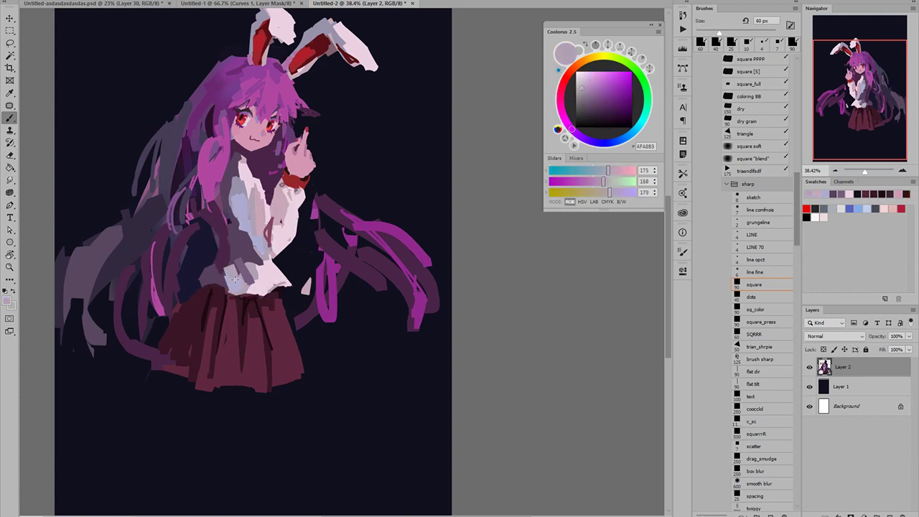
left_click_drag(234, 278, 206, 284)
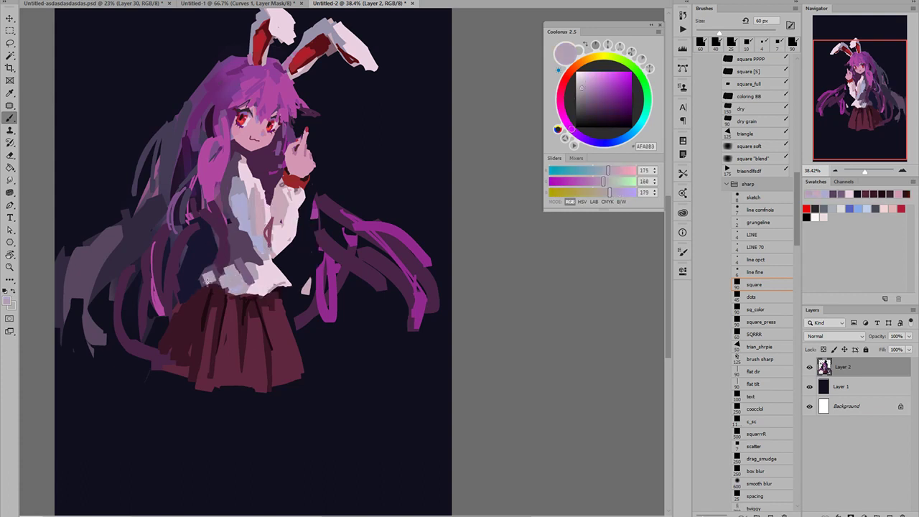
- Paint plum purple 6A345F over the back side of the skirt with a 40 px brush
left_click(200, 369, "alt")
left_click(193, 362, "alt")
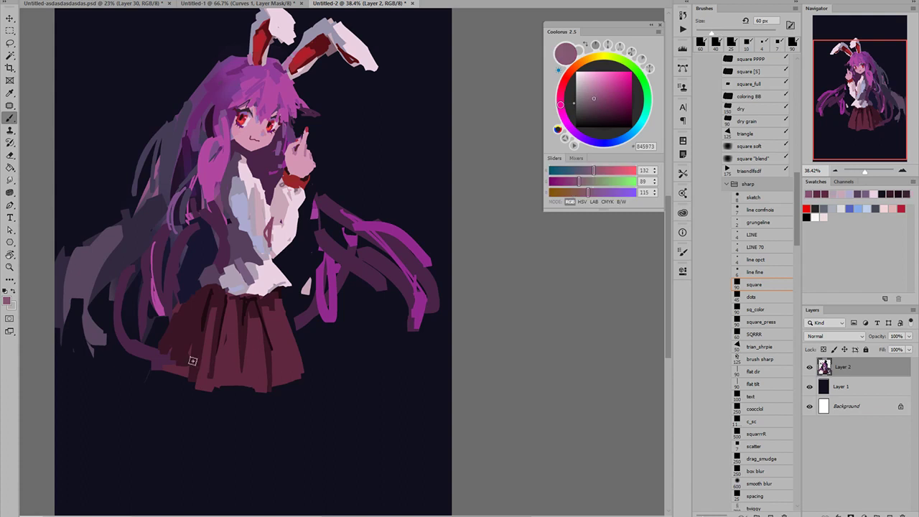
left_click(177, 357, "alt")
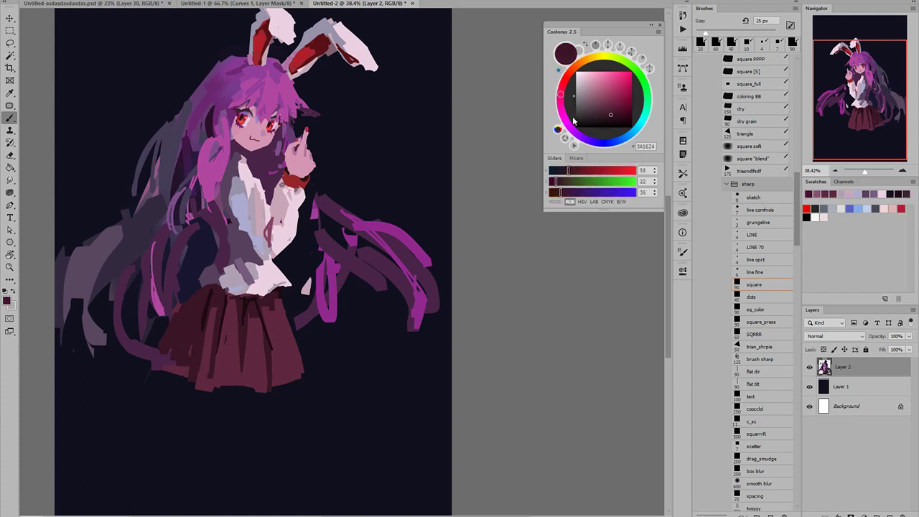
left_click(604, 106)
key("]")
key("]")
key("]")
right_click(173, 366)
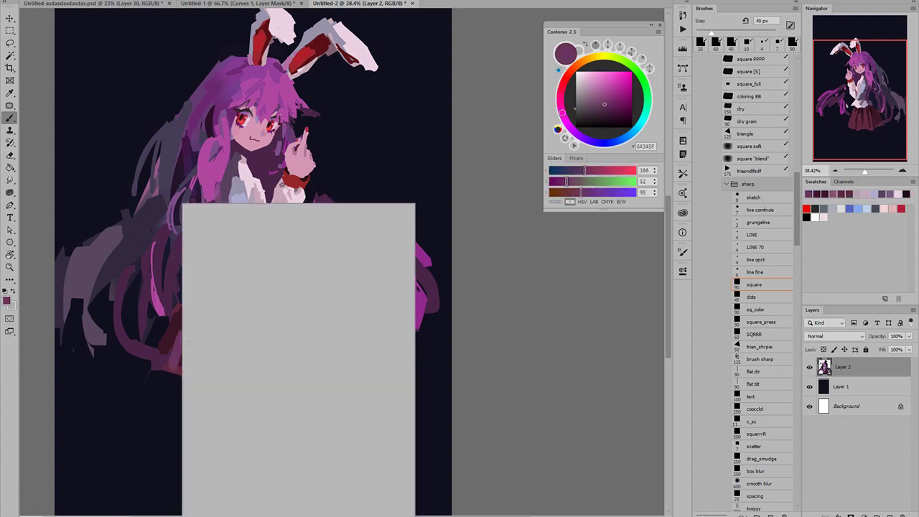
left_click(168, 357)
mouse_move(176, 363)
left_mouse_down()
mouse_move(194, 350)
mouse_move(179, 362)
mouse_move(189, 355)
mouse_move(164, 354)
mouse_move(180, 331)
left_mouse_up()
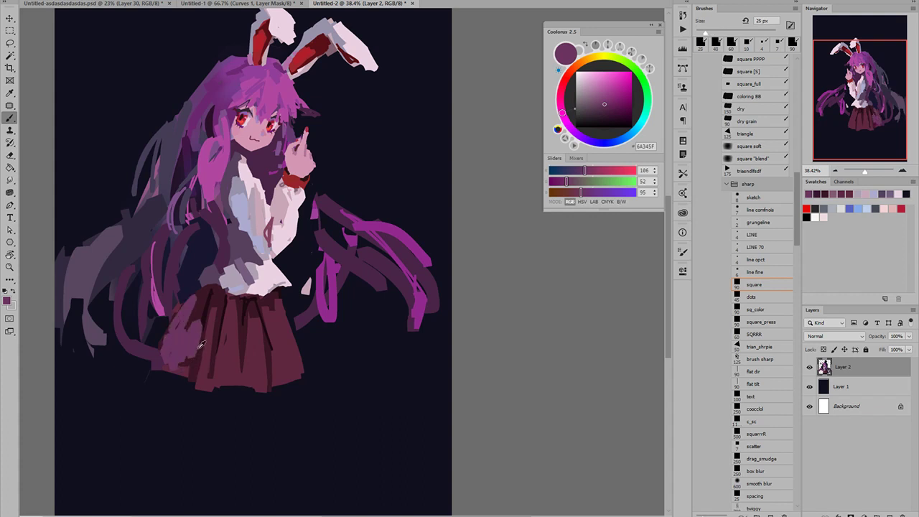
- Add narrow plum 6A345F fold strokes down to the hem beside the skirt's purple area
key("[")
key("[")
key("[")
left_click(194, 377, "alt")
left_click(192, 353, "alt")
left_click_drag(210, 371, 222, 326)
key("ctrl+z")
key("[")
key("[")
key("[")
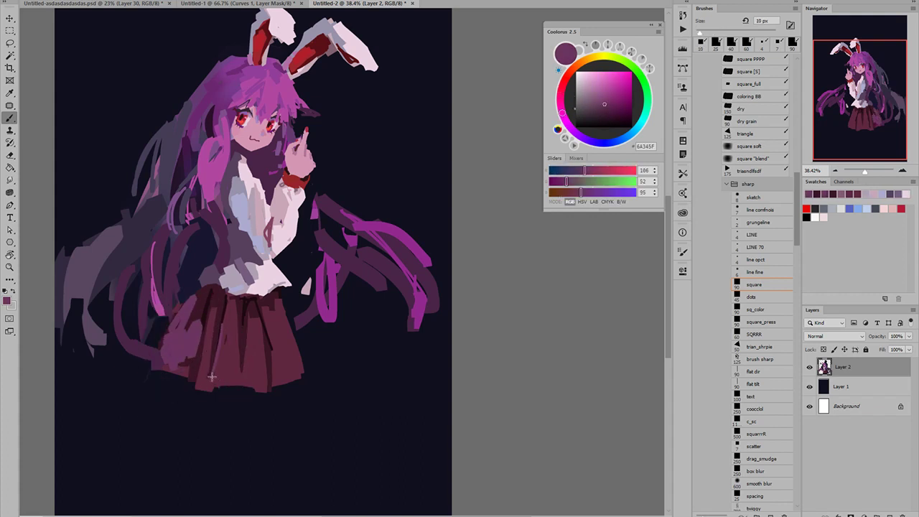
key("ctrl+z")
left_click_drag(200, 356, 197, 392)
left_click_drag(198, 353, 192, 363)
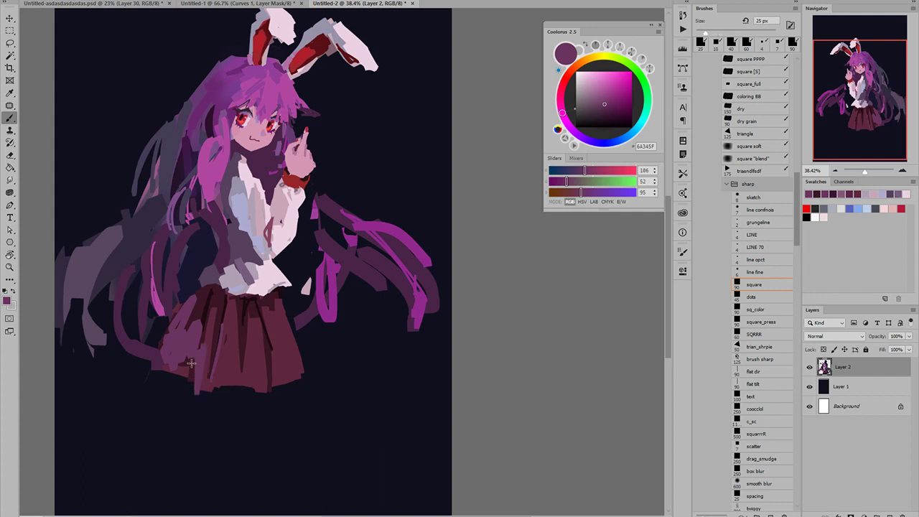
- Draw a thin dark 1E0911 fold line from the waist down the purple side of the skirt at 7 px
left_click(215, 318, "alt")
key("bracketleft")
key("bracketleft")
left_click(205, 303, "alt")
left_click_drag(204, 303, 178, 345)
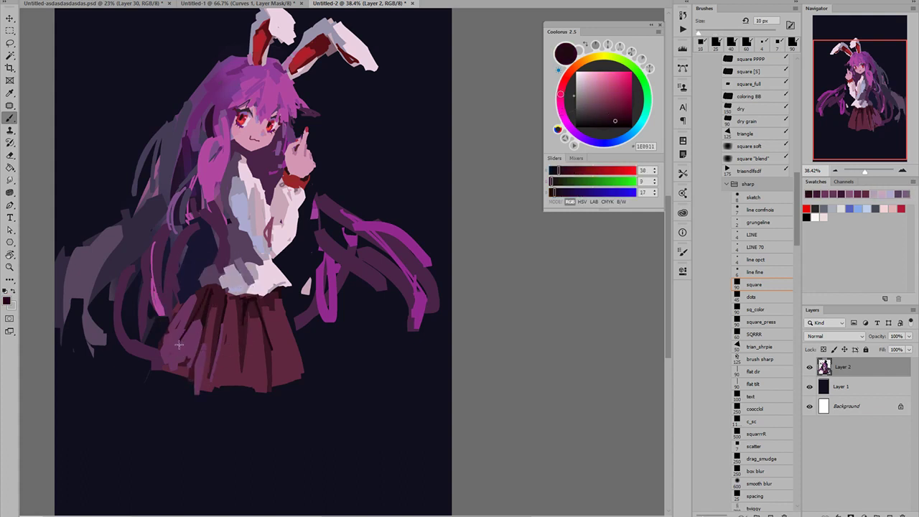
key("bracketleft")
key("bracketleft")
key("bracketleft")
key("ctrl+z")
left_click_drag(205, 293, 183, 348)
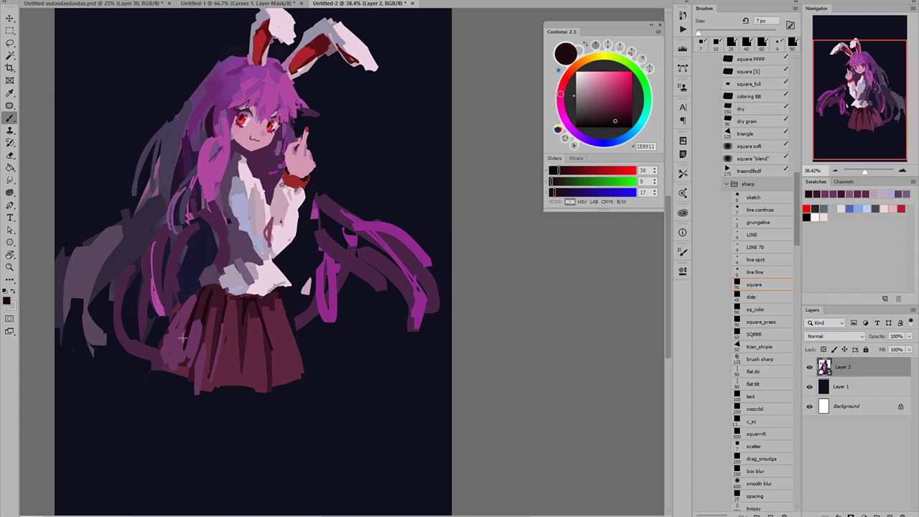
- Add further dark 1E0911 pleat lines on the skirt's back side with a 10 px brush
key("bracketright")
key("bracketright")
key("bracketright")
mouse_move(182, 314)
left_mouse_down()
mouse_move(167, 348)
mouse_move(175, 322)
left_mouse_up()
mouse_move(209, 280)
left_mouse_down()
mouse_move(162, 243)
mouse_move(189, 246)
mouse_move(179, 247)
left_mouse_up()
left_click_drag(194, 295, 231, 293)
key("ctrl+z")
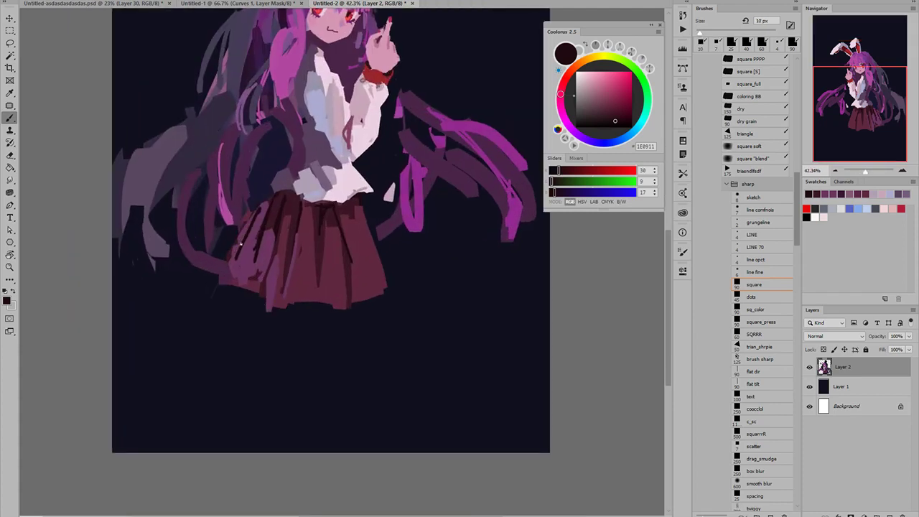
key("ctrl+z")
left_click_drag(272, 197, 238, 251)
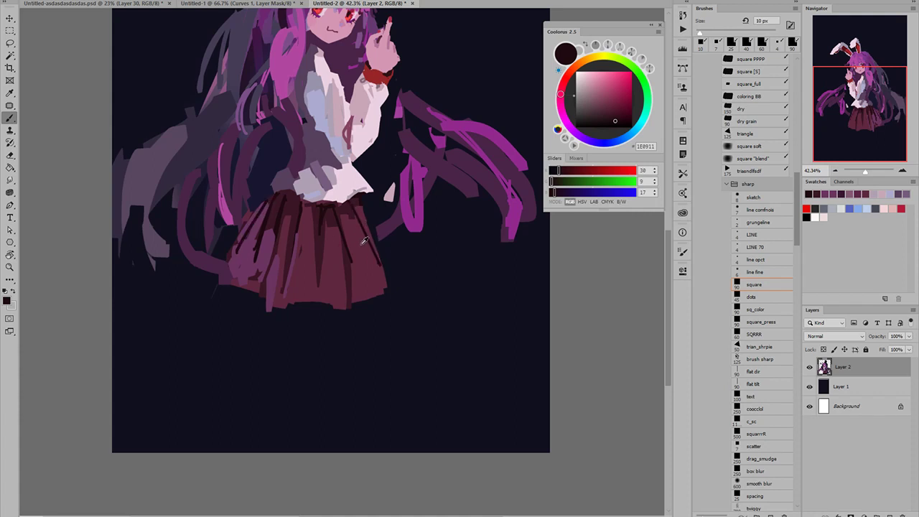
- Widen the skirt's front edge outward with sampled maroon 5F273E at 25 px
left_click(362, 244, "alt")
key("]")
key("]")
key("]")
left_click_drag(363, 201, 396, 263)
left_click_drag(364, 208, 390, 267)
- Brighten the pleats on the front side of the skirt with reddish purple 742A4E
left_click(612, 103)
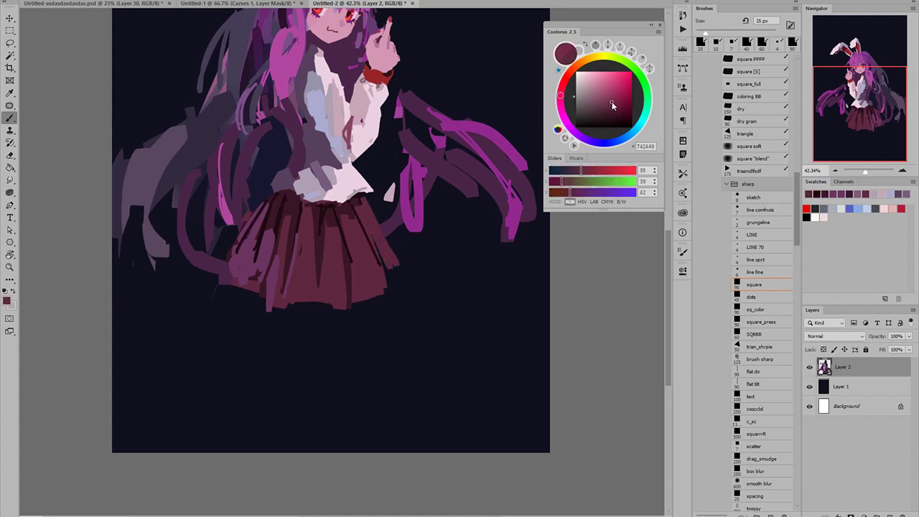
left_click(561, 99)
mouse_move(367, 207)
left_mouse_down()
mouse_move(394, 257)
mouse_move(382, 268)
left_mouse_up()
left_click_drag(344, 228, 364, 258)
key("bracketright")
key("bracketright")
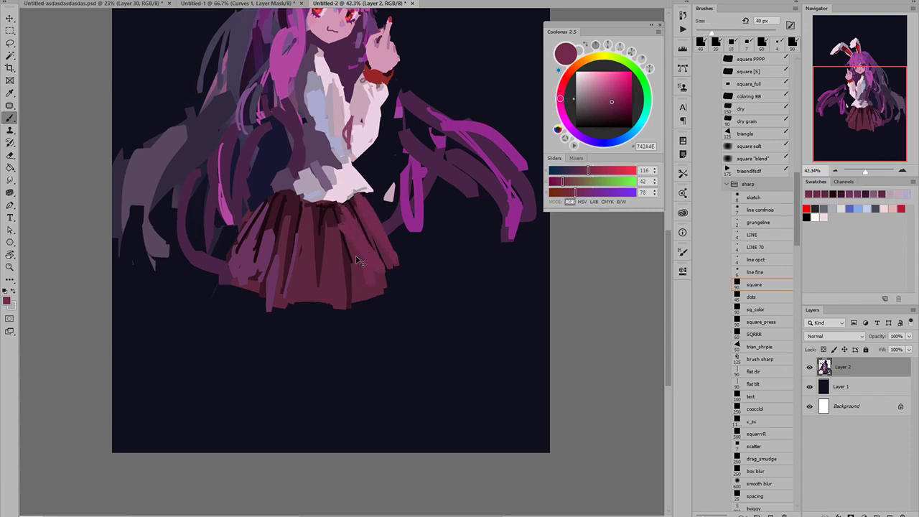
key("bracketleft")
key("bracketleft")
key("bracketleft")
mouse_move(335, 229)
left_mouse_down()
mouse_move(343, 260)
mouse_move(275, 246)
mouse_move(349, 296)
left_mouse_up()
key("ctrl+z")
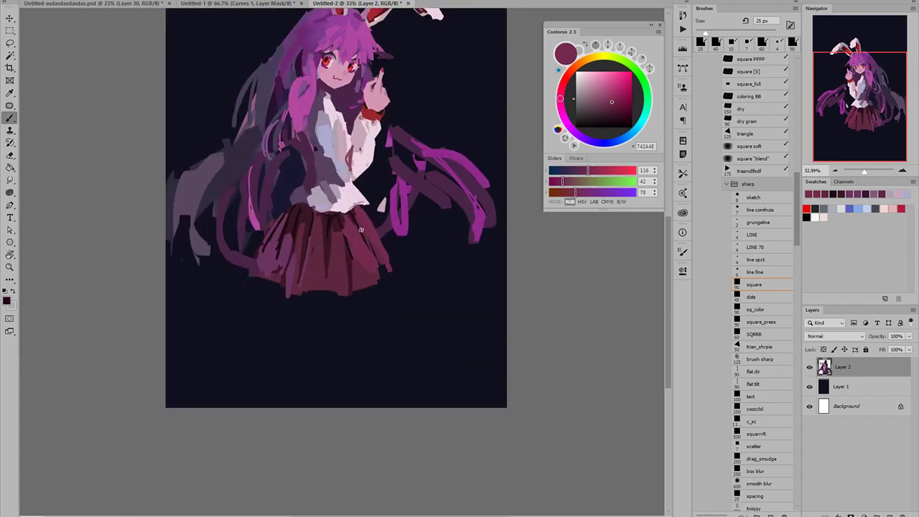
- Touch up the upper pleats below the shirt hem with sampled maroon 5F273E at 25 px
left_click(361, 229, "alt")
key("bracketleft")
key("bracketleft")
key("bracketright")
key("bracketright")
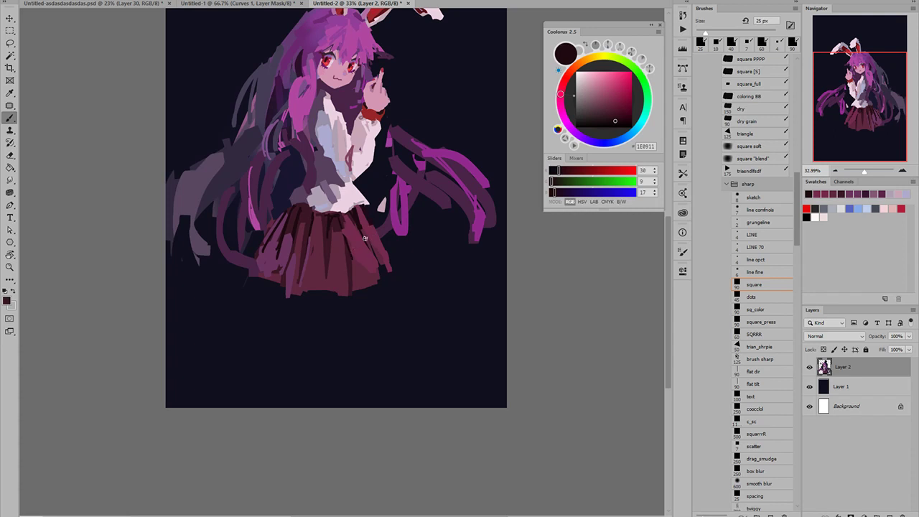
left_click(365, 237, "alt")
scroll(322, 272, "down", 4)
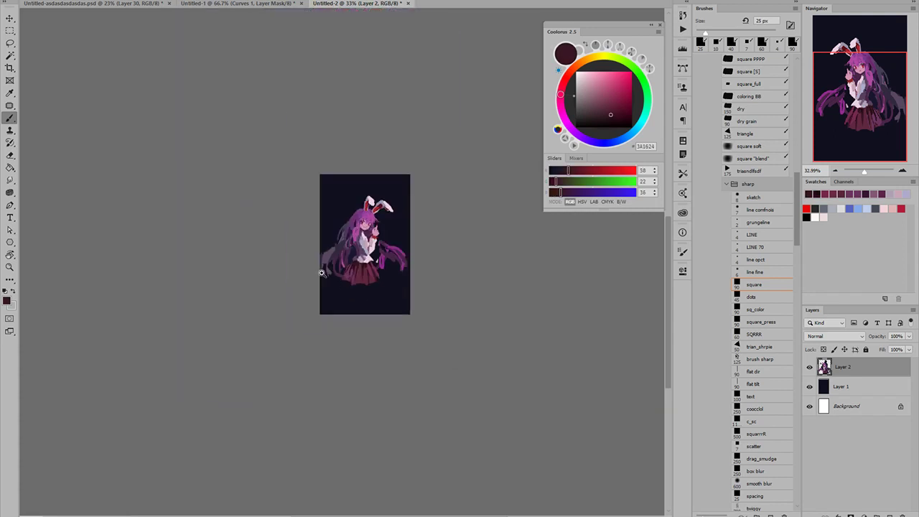
scroll(321, 273, "up", 4)
left_click(346, 225, "alt")
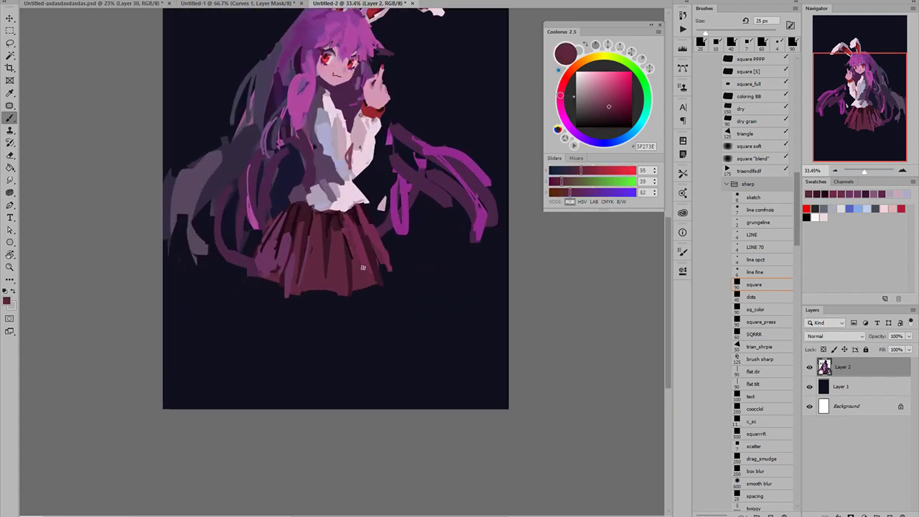
left_click_drag(354, 221, 332, 223)
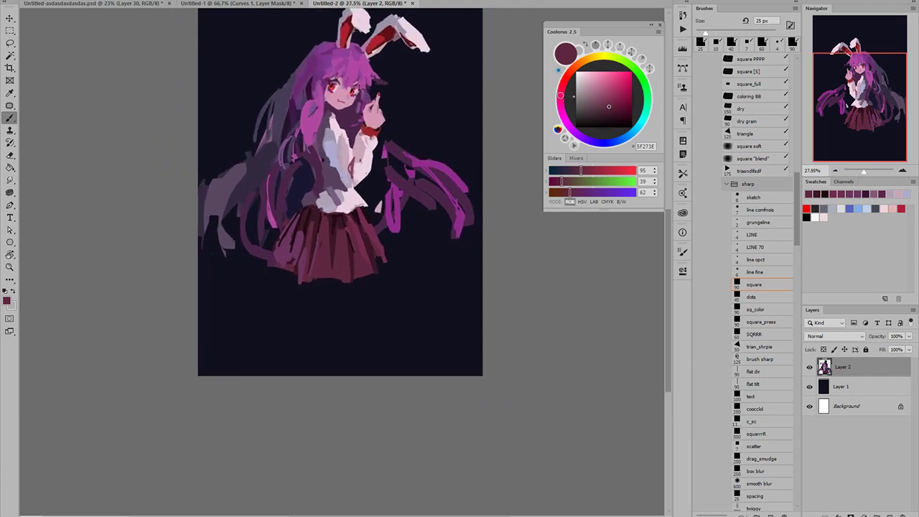
- Block in the front leg below the skirt with sampled skin pink D497B2 at 90 px
left_click(377, 115, "alt")
key("bracketright")
key("bracketright")
key("bracketright")
key("bracketright")
key("bracketright")
key("bracketright")
key("bracketright")
key("bracketright")
key("bracketright")
left_click_drag(351, 284, 346, 379)
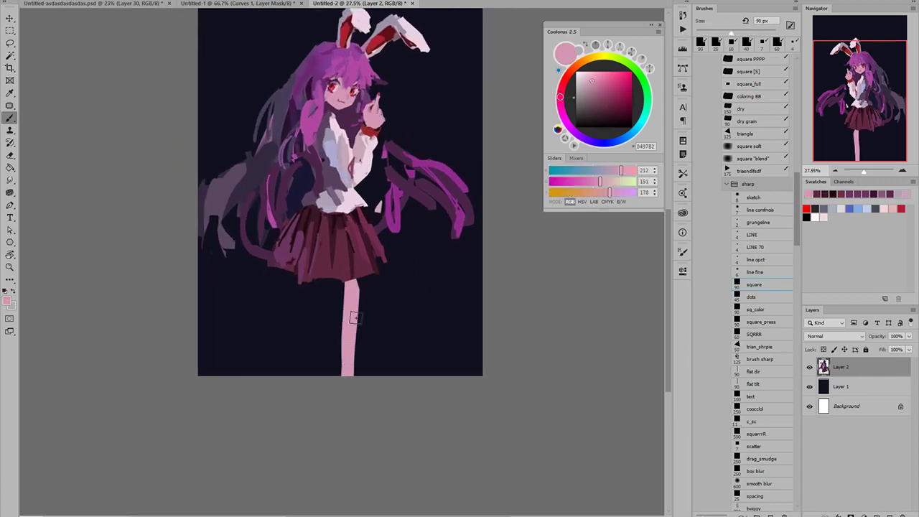
left_click_drag(358, 289, 339, 374)
key("ctrl+z")
key("ctrl+z")
left_click_drag(357, 288, 341, 382)
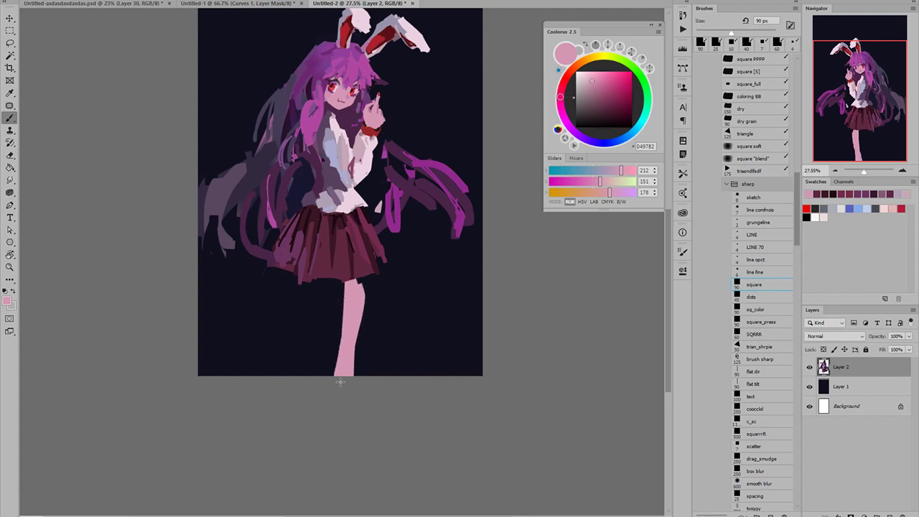
- Widen the front leg along its inner side down to the canvas edge in pink D497B2
key("ctrl+z")
mouse_move(357, 290)
left_mouse_down()
mouse_move(346, 379)
mouse_move(346, 289)
mouse_move(339, 386)
mouse_move(362, 288)
mouse_move(348, 314)
mouse_move(342, 299)
mouse_move(335, 362)
left_mouse_up()
key("ctrl+z")
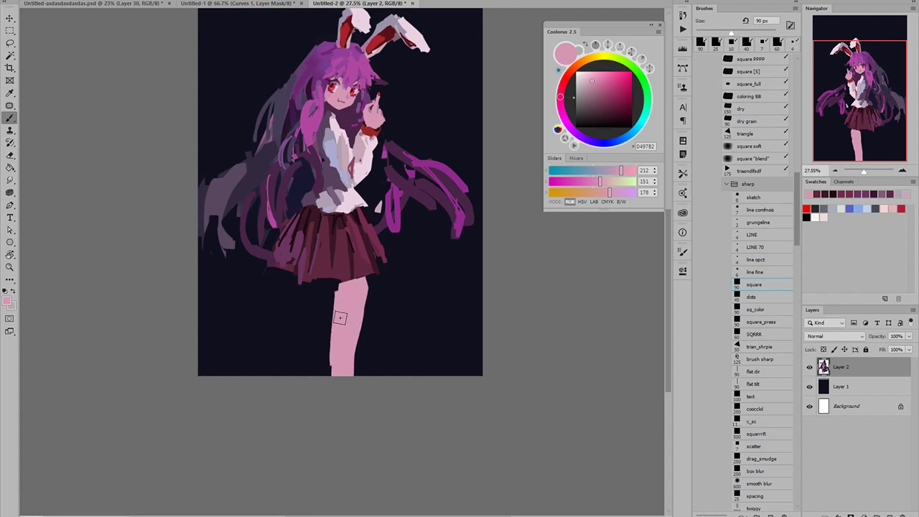
key("ctrl+z")
left_click_drag(341, 315, 334, 374)
key("ctrl+z")
mouse_move(340, 323)
left_mouse_down()
mouse_move(334, 380)
mouse_move(343, 320)
mouse_move(319, 420)
mouse_move(339, 322)
mouse_move(338, 387)
left_mouse_up()
key("ctrl+z")
key("ctrl+z")
left_click_drag(343, 292, 332, 376)
- Try to paint the back leg's inner edge in pink D497B2 with a 60 px brush
key("bracketleft")
key("bracketleft")
key("bracketleft")
key("ctrl+z")
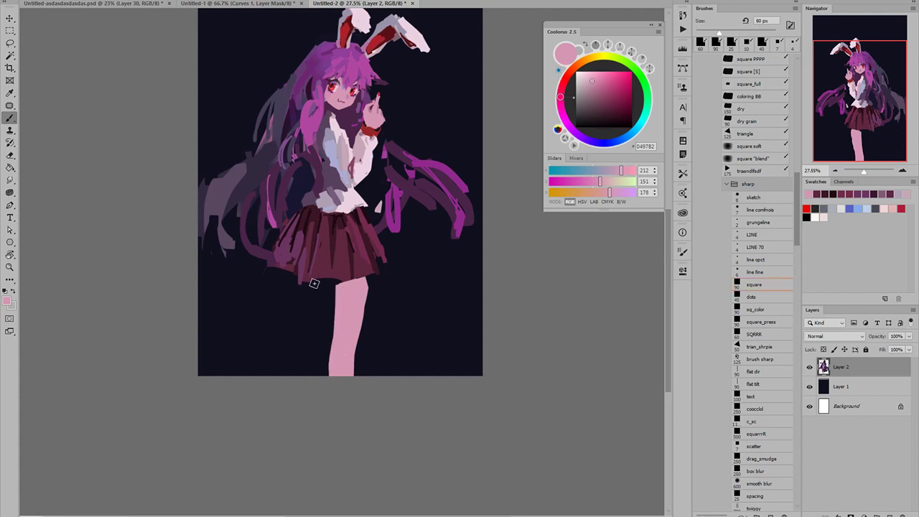
left_click_drag(314, 284, 291, 361)
key("ctrl+z")
left_click_drag(323, 285, 295, 363)
key("ctrl+z")
key("ctrl+z")
left_click_drag(321, 282, 292, 364)
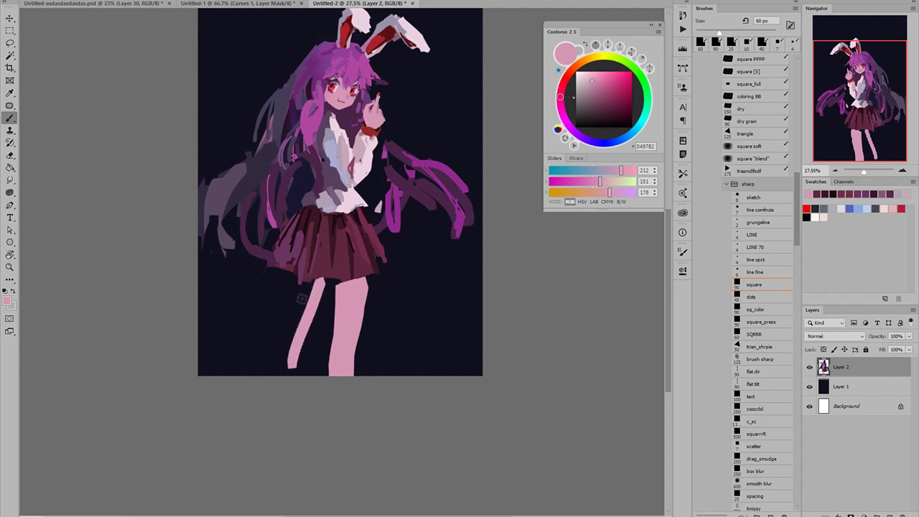
- Try to fill out the back leg toward its outer side with more pink strokes
left_click_drag(289, 280, 278, 349)
key("ctrl+z")
mouse_move(304, 305)
left_mouse_down()
mouse_move(297, 293)
mouse_move(290, 341)
left_mouse_up()
mouse_move(299, 287)
left_mouse_down()
mouse_move(286, 360)
mouse_move(283, 347)
mouse_move(266, 362)
left_mouse_up()
left_click(266, 320, "alt")
key("ctrl+z")
left_click(291, 319, "alt")
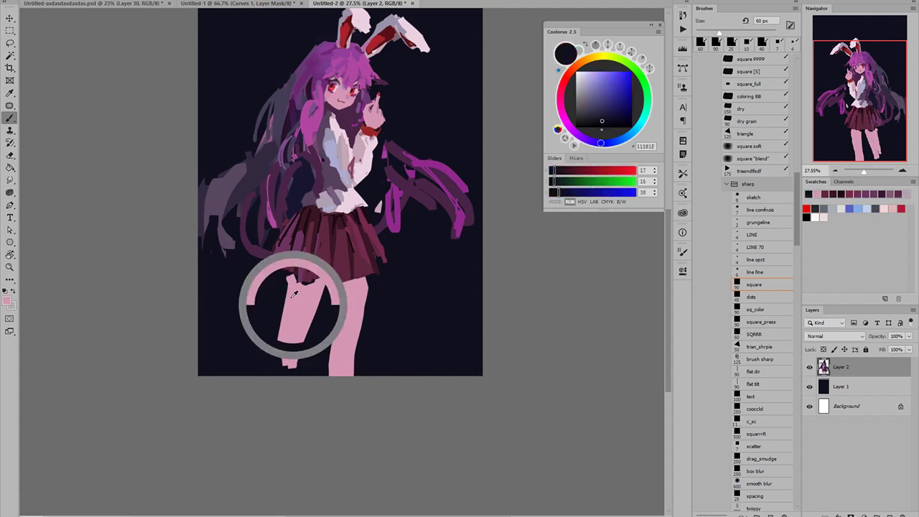
- Try to extend the front leg's inner edge with a 60 px pink stroke
left_click_drag(338, 288, 333, 372)
key("ctrl+z")
key("ctrl+z")
mouse_move(338, 283)
left_mouse_down()
mouse_move(337, 349)
mouse_move(320, 397)
left_mouse_up()
key("ctrl+z")
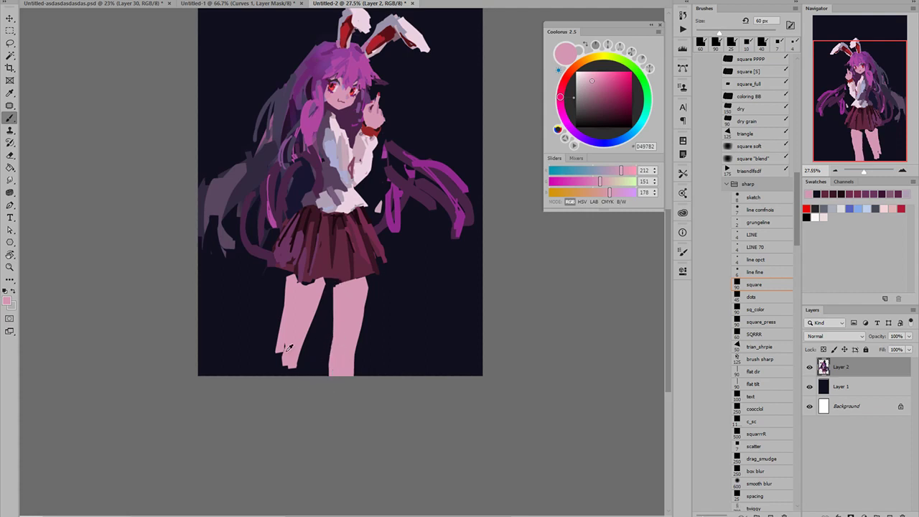
- Try to extend the back leg down to the canvas edge in pink D497B2
left_click(296, 333, "alt")
left_click_drag(297, 333, 285, 389)
key("ctrl+z")
key("ctrl+z")
mouse_move(297, 344)
left_mouse_down()
mouse_move(289, 385)
mouse_move(277, 378)
mouse_move(293, 384)
left_mouse_up()
mouse_move(354, 132)
left_mouse_down()
mouse_move(288, 150)
mouse_move(347, 218)
left_mouse_up()
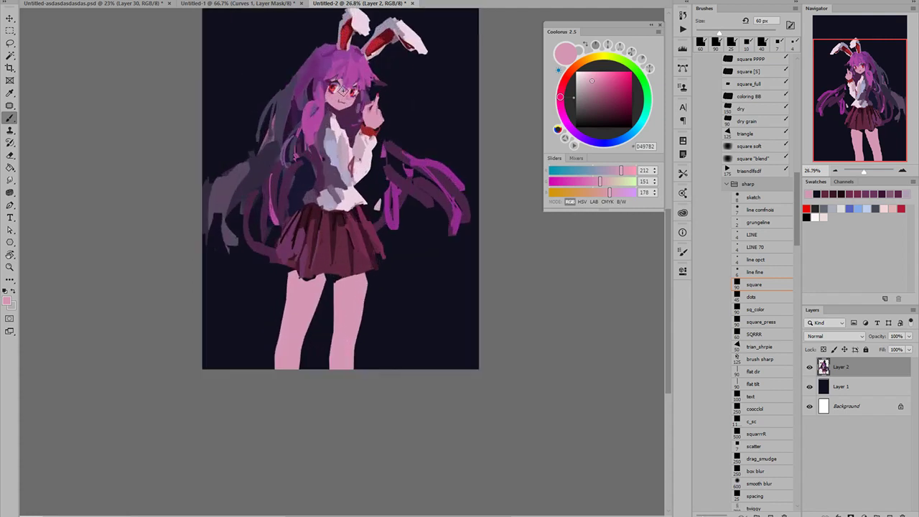
- Undo all the back leg strokes
key("ctrl+z")
key("ctrl+z")
key("ctrl+z")
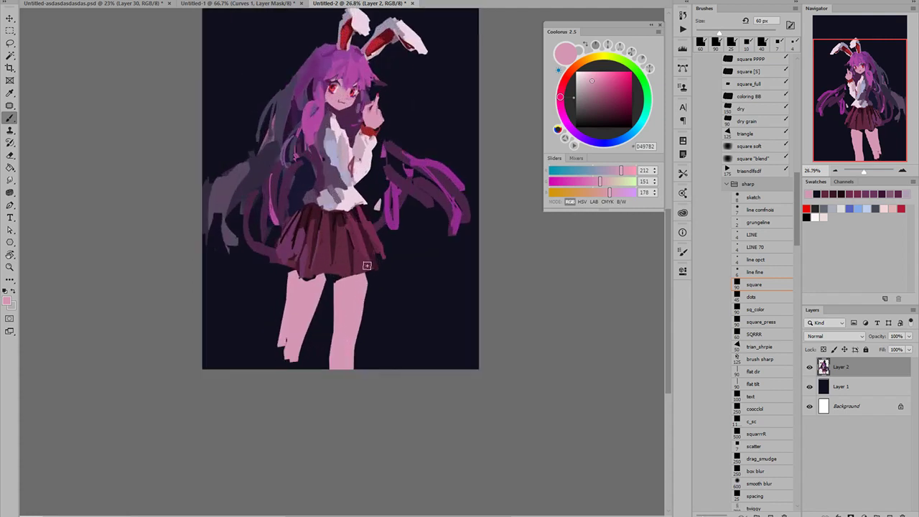
key("ctrl+z")
key("ctrl+z")
key("ctrl+z")
key("ctrl+z")
key("ctrl+z")
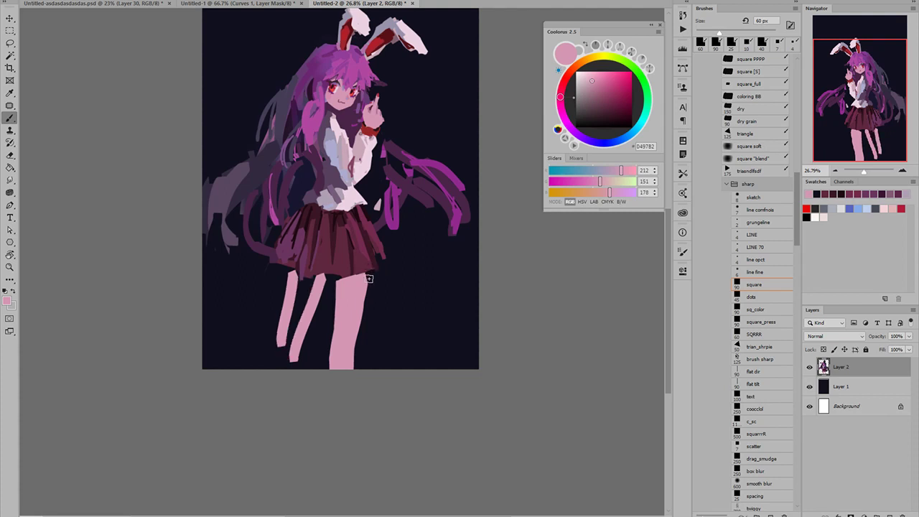
key("ctrl+z")
key("ctrl+z")
key("ctrl+z")
- Trim the skirt's hem and the top of the leg with background colour 11101E at 90 px
left_click(396, 278, "alt")
key("bracketright")
key("bracketright")
key("bracketright")
mouse_move(373, 266)
left_mouse_down()
mouse_move(361, 275)
mouse_move(291, 270)
mouse_move(275, 260)
mouse_move(364, 267)
left_mouse_up()
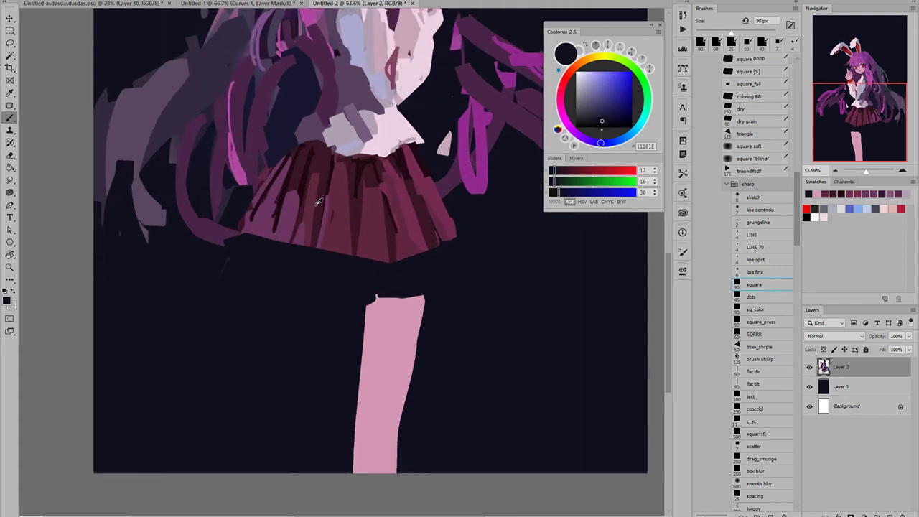
- Extend the purple back part of the skirt's hem with sampled 6A345F at 60 px
left_click(316, 205, "alt")
left_click(281, 233, "alt")
key("bracketleft")
key("bracketleft")
key("bracketleft")
mouse_move(279, 235)
left_mouse_down()
mouse_move(285, 246)
mouse_move(272, 240)
left_mouse_up()
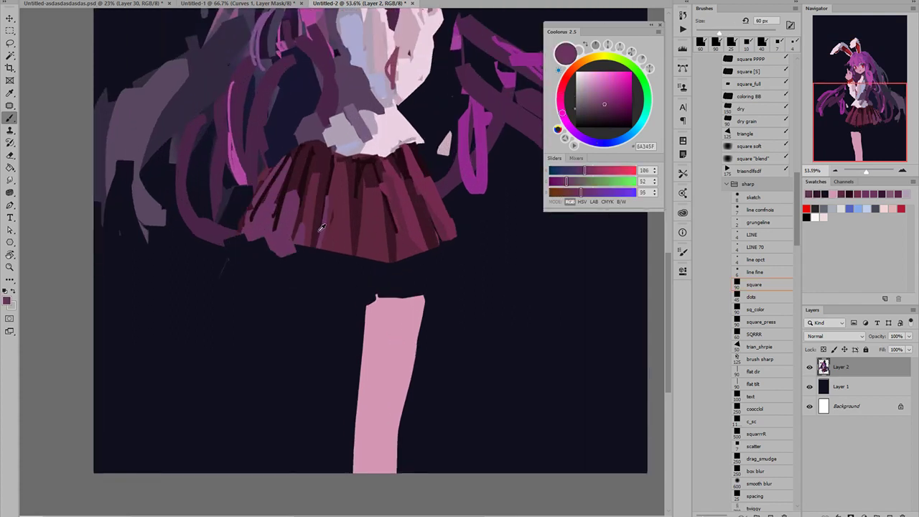
- Extend the dark pleat beside the purple hem with sampled 3A1624, reducing the brush to 25 px
left_click(304, 246, "alt")
key("bracketleft")
key("bracketleft")
key("bracketleft")
key("bracketleft")
key("bracketleft")
key("bracketleft")
key("bracketleft")
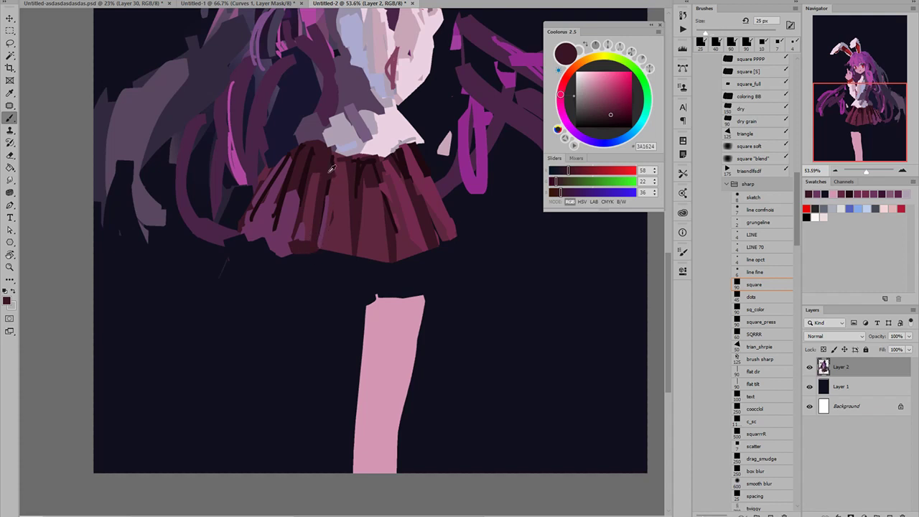
- Deepen the shadow lines between the skirt pleats with sampled 1E0911, reducing the brush to 10 px
left_click(331, 168, "alt")
key("bracketleft")
key("bracketleft")
key("bracketleft")
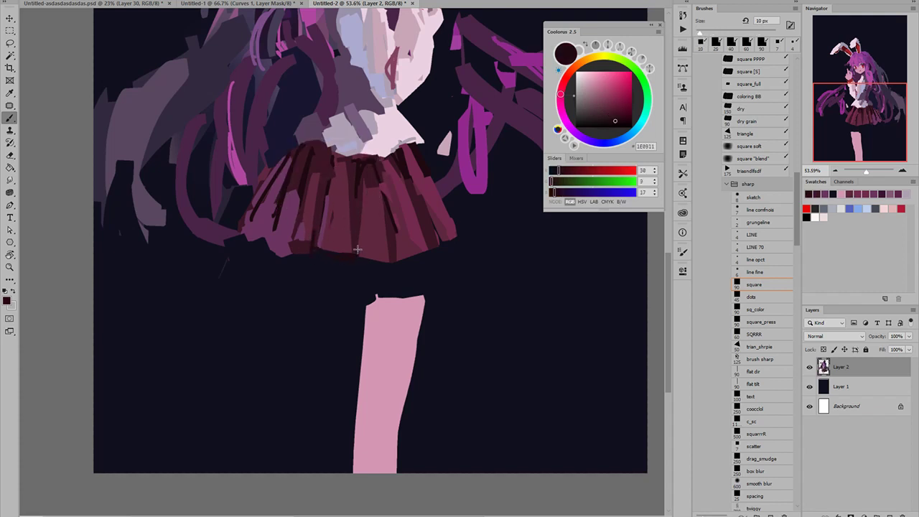
- Trim the middle of the skirt's hem with sampled background colour 11101E at 25 px
left_click(422, 271, "alt")
key("bracketright")
key("bracketright")
key("bracketright")
mouse_move(422, 257)
left_mouse_down()
mouse_move(387, 267)
mouse_move(391, 259)
left_mouse_up()
left_click(381, 244, "alt")
left_click(400, 269, "alt")
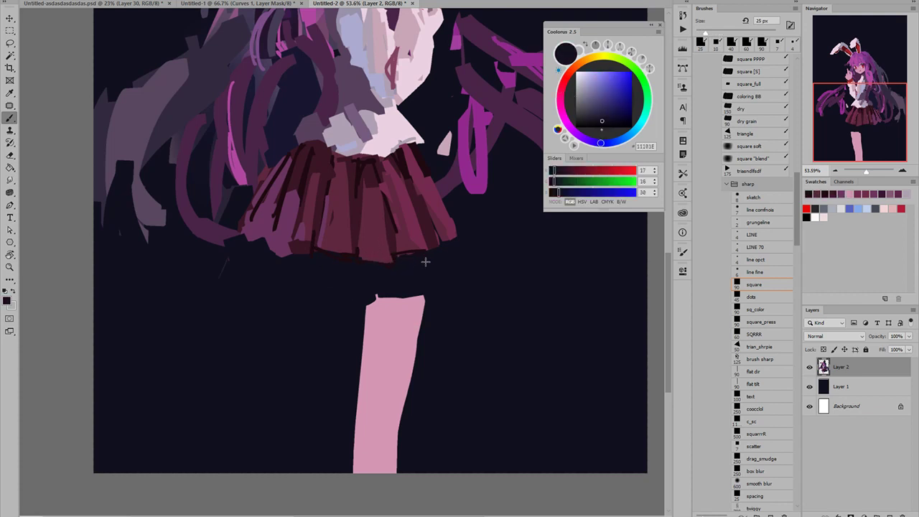
- Reshape the front corner of the skirt's hem with sampled 3A1624 and 742A4E, cleaning its edge with background 11101E
left_click(424, 239, "alt")
left_click(442, 248, "alt")
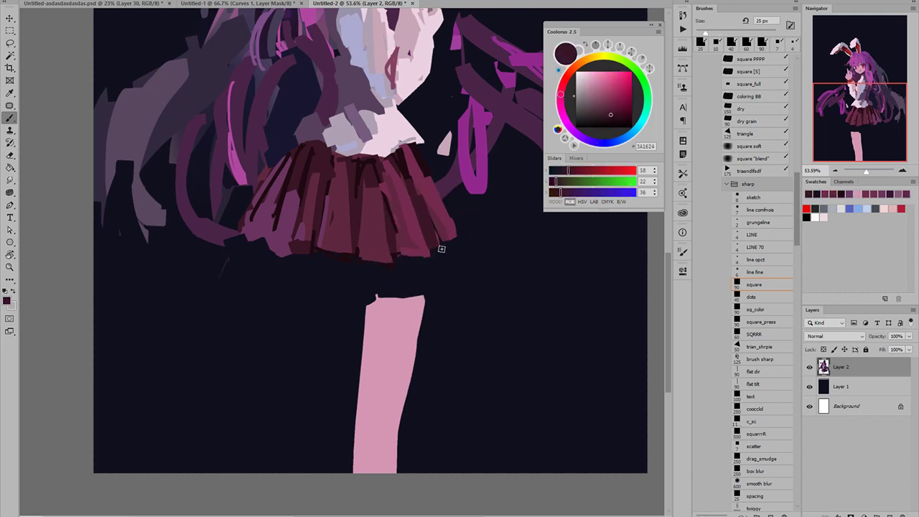
left_click(454, 231, "alt")
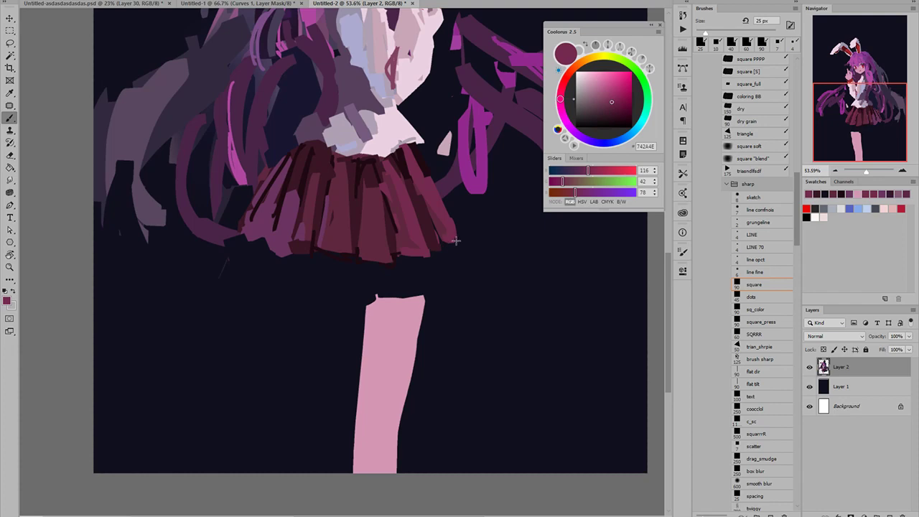
left_click(477, 242, "alt")
left_click_drag(457, 243, 443, 198)
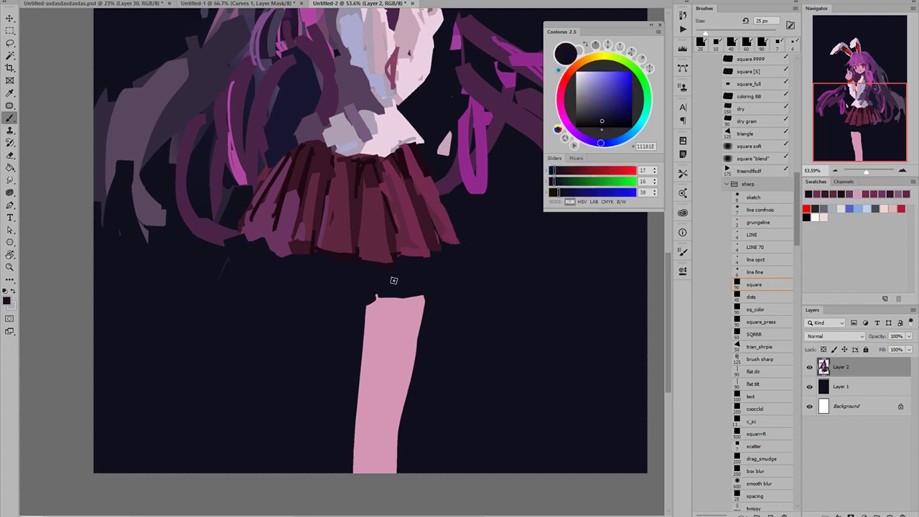
- Paint over the old leg with the background colour at 150 px, keeping skin pink D497B2 sampled for a new one
scroll(393, 280, "down", 4)
left_click(400, 317, "alt")
left_click(435, 300, "alt")
left_click(393, 292, "alt")
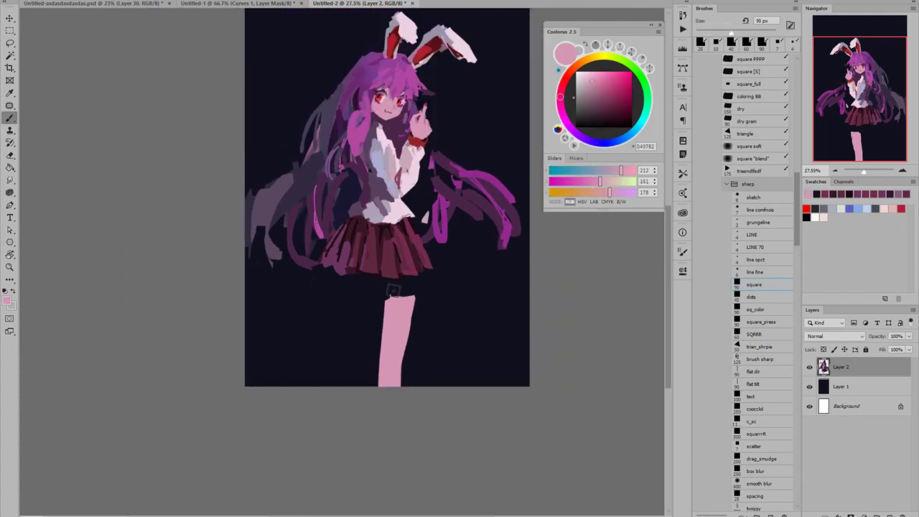
mouse_move(393, 293)
left_mouse_down()
mouse_move(400, 289)
mouse_move(384, 312)
left_mouse_up()
left_click(423, 302, "alt")
mouse_move(384, 316)
left_mouse_down()
mouse_move(384, 384)
mouse_move(398, 382)
left_mouse_up()
left_click(401, 289, "alt")
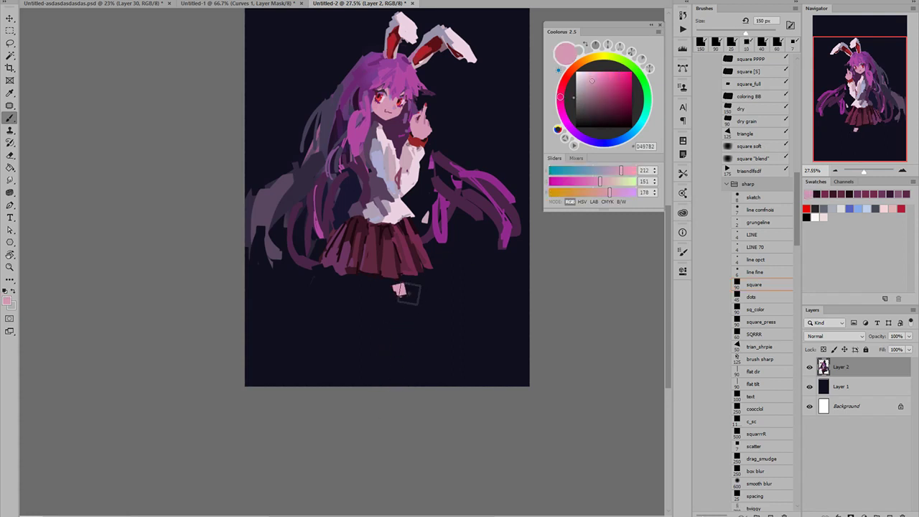
- Repaint the front leg from under the skirt down to the canvas edge with skin pink D497B2 at 90 px
mouse_move(397, 283)
left_mouse_down()
mouse_move(377, 383)
mouse_move(396, 351)
mouse_move(389, 340)
mouse_move(376, 388)
left_mouse_up()
key("ctrl+z")
key("ctrl+z")
key("ctrl+z")
key("ctrl+z")
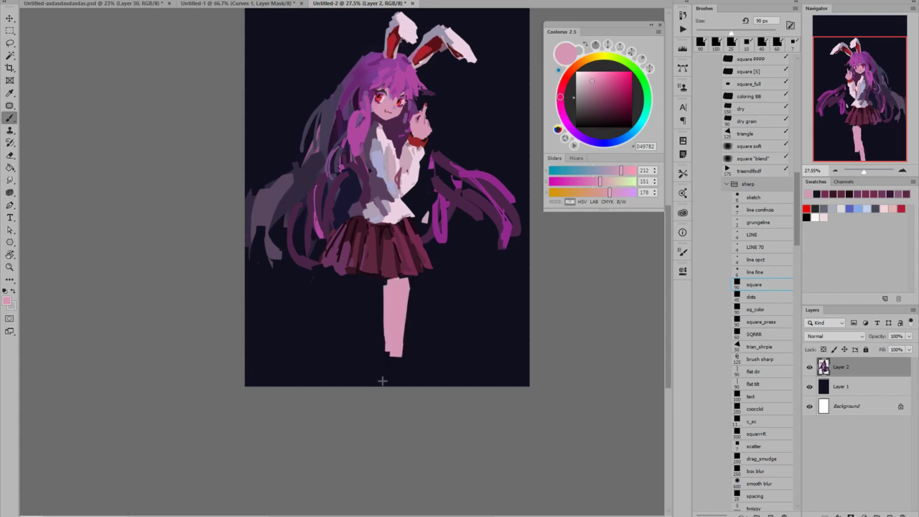
left_click_drag(390, 336, 382, 389)
left_click_drag(397, 349, 390, 395)
left_click_drag(403, 308, 393, 402)
key("ctrl+z")
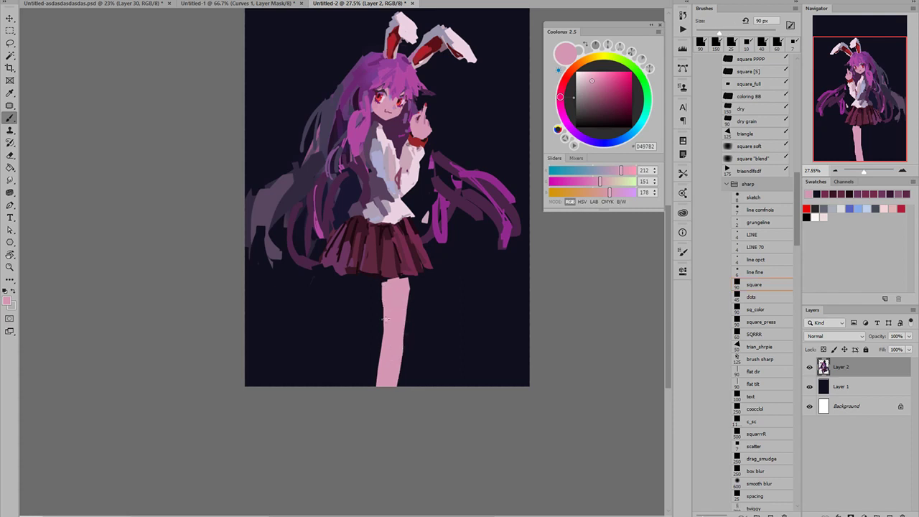
- Block in the back leg, slanting outward from the skirt, with skin pink D497B2 at 60 px
key("bracketleft")
key("bracketleft")
key("bracketleft")
mouse_move(386, 288)
left_mouse_down()
mouse_move(388, 331)
mouse_move(352, 328)
mouse_move(345, 378)
mouse_move(350, 373)
left_mouse_up()
key("ctrl+z")
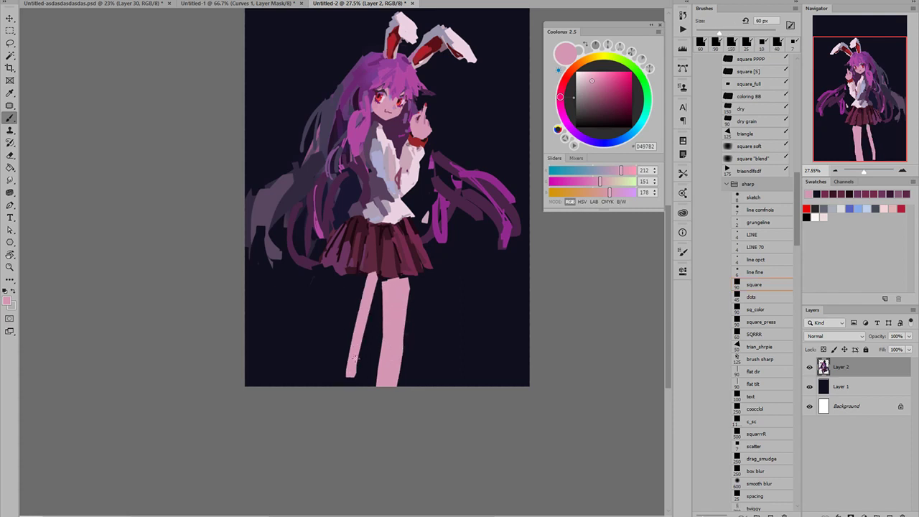
left_click_drag(362, 278, 341, 375)
key("ctrl+z")
key("ctrl+z")
key("ctrl+z")
left_click_drag(351, 327, 339, 378)
left_click_drag(348, 349, 342, 376)
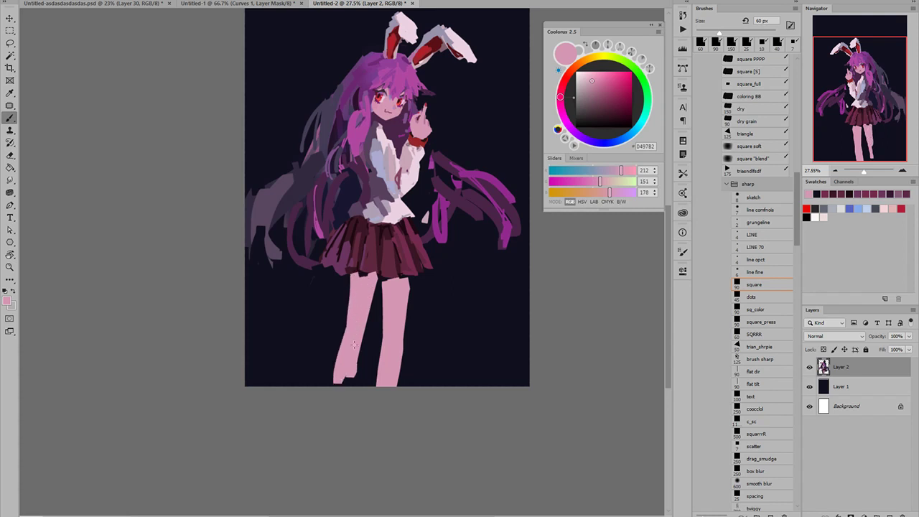
- Mirror the canvas view repeatedly and examine the whole figure's pose and leg proportions
left_click_drag(396, 212, 415, 205)
left_click_drag(413, 194, 380, 240)
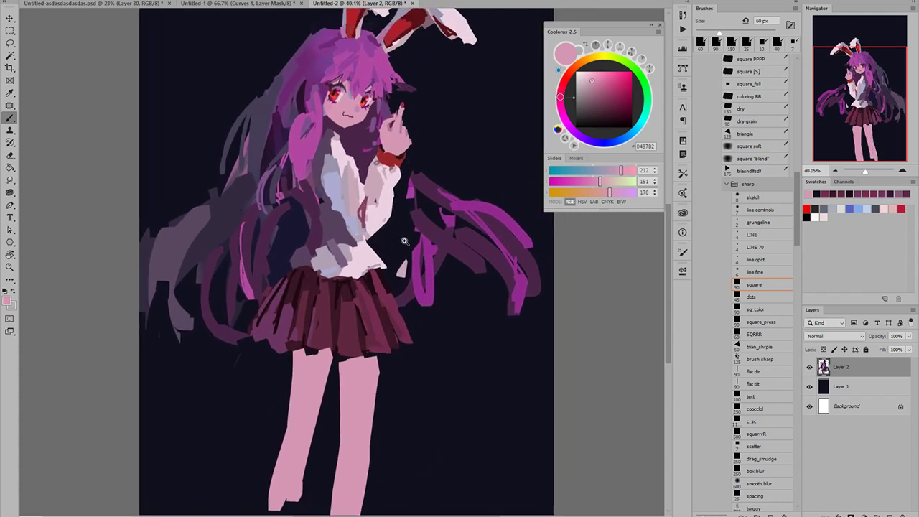
scroll(405, 242, "down", 6)
key("ctrl+shift+h")
key("ctrl+shift+h")
key("ctrl+shift+h")
key("ctrl+shift+h")
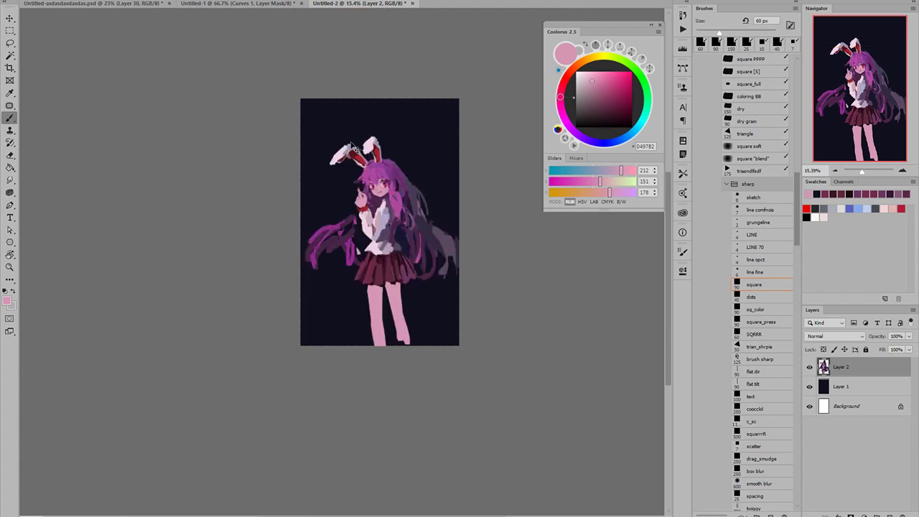
key("h")
scroll(409, 240, "up", 5)
scroll(378, 134, "up", 4)
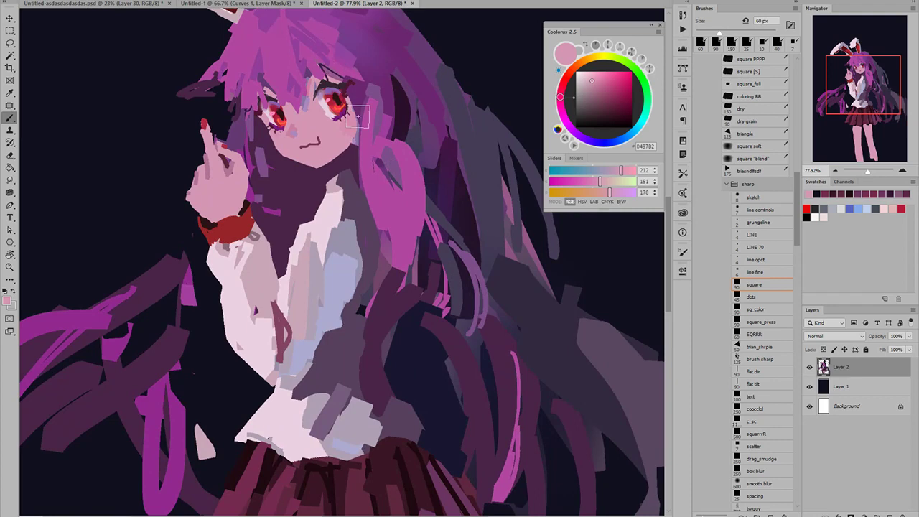
- Refine the white of the larger eye with skin pink D497B2 and sampled E5CCDF at 7 px
scroll(357, 113, "up", 5)
scroll(357, 113, "down", 1)
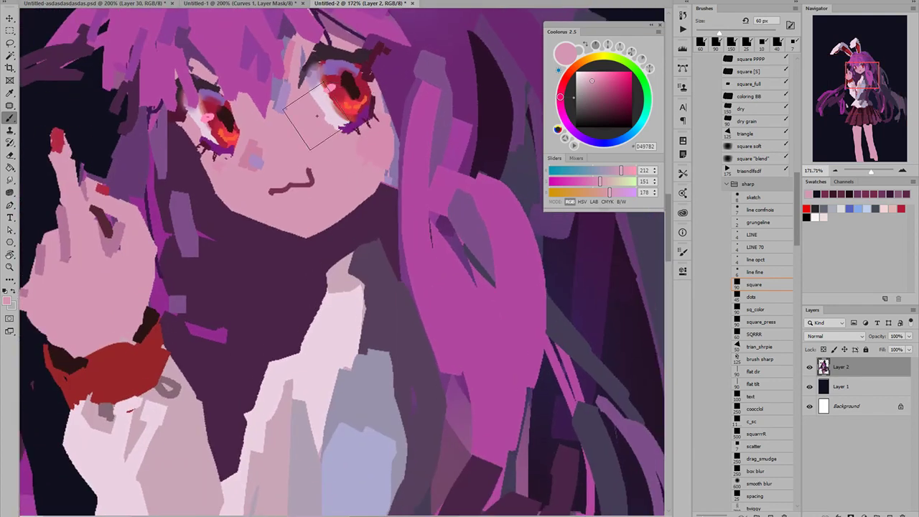
key("bracketleft")
key("bracketleft")
key("bracketleft")
key("bracketleft")
key("bracketleft")
key("bracketleft")
key("bracketleft")
key("bracketleft")
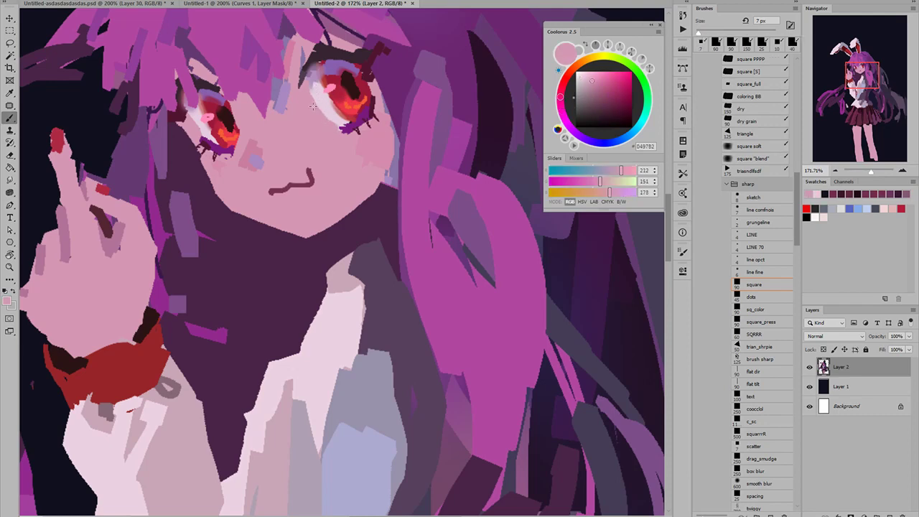
left_click(323, 109, "alt")
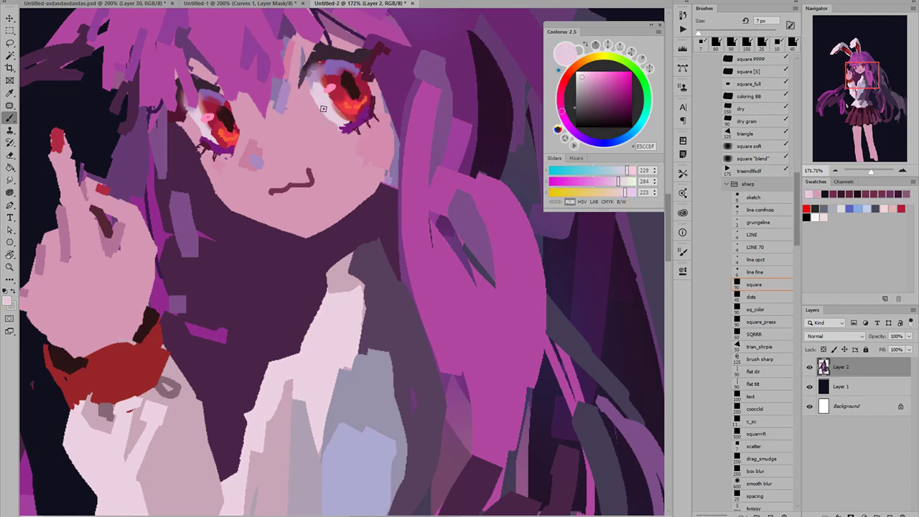
- Touch up the cheek below the larger eye with sampled blush pink D58BAD at 7 px
left_click(339, 142, "alt")
left_click(360, 141, "alt")
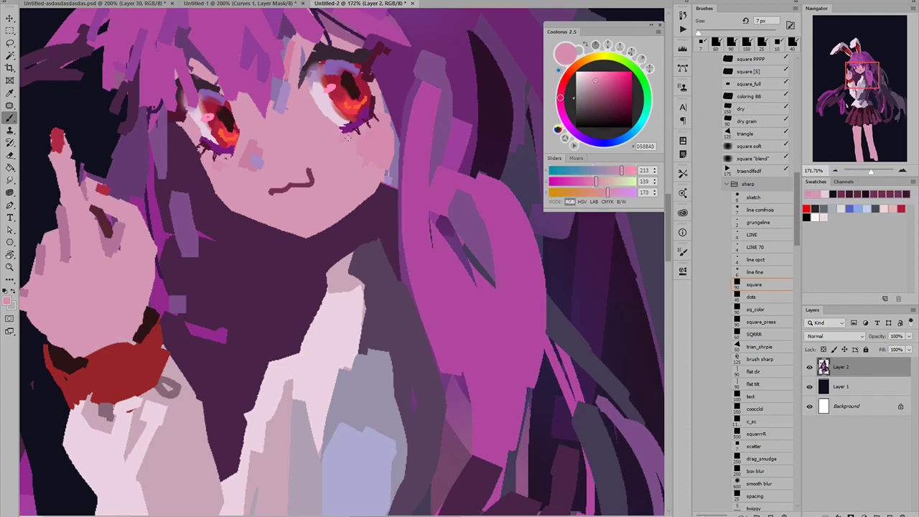
mouse_move(351, 144)
left_mouse_down()
mouse_move(280, 157)
mouse_move(328, 152)
left_mouse_up()
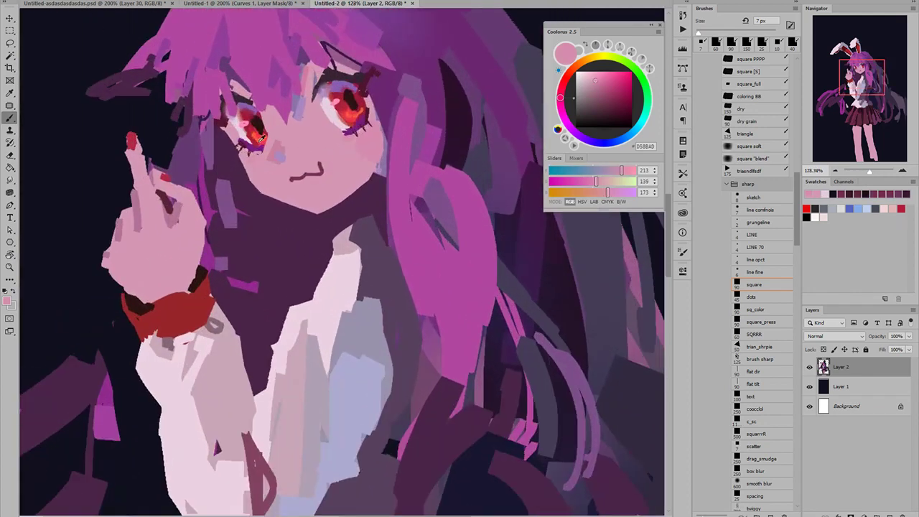
- Refine the white of the smaller eye with E5CCDF and its lower edge with a 4 px brush
left_click(245, 135, "alt")
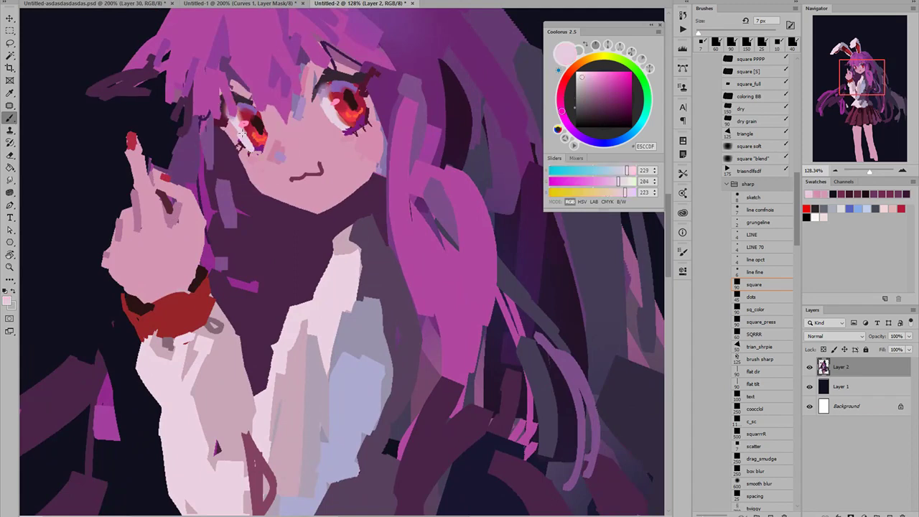
left_click(257, 146, "alt")
key("bracketleft")
key("bracketleft")
key("bracketleft")
mouse_move(255, 146)
left_mouse_down()
mouse_move(226, 166)
mouse_move(298, 156)
left_mouse_up()
- Refine the larger eye's lower lashes with purple 7A197D and skin pink D497B2 at 4 px, undoing the last stroke
left_click(364, 122, "alt")
left_click_drag(346, 129, 351, 130)
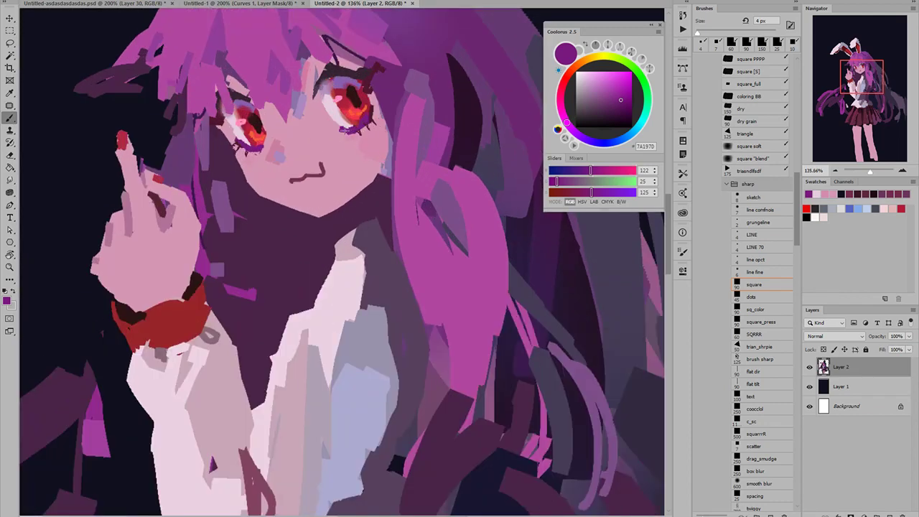
left_click(351, 134, "alt")
left_click(363, 119, "alt")
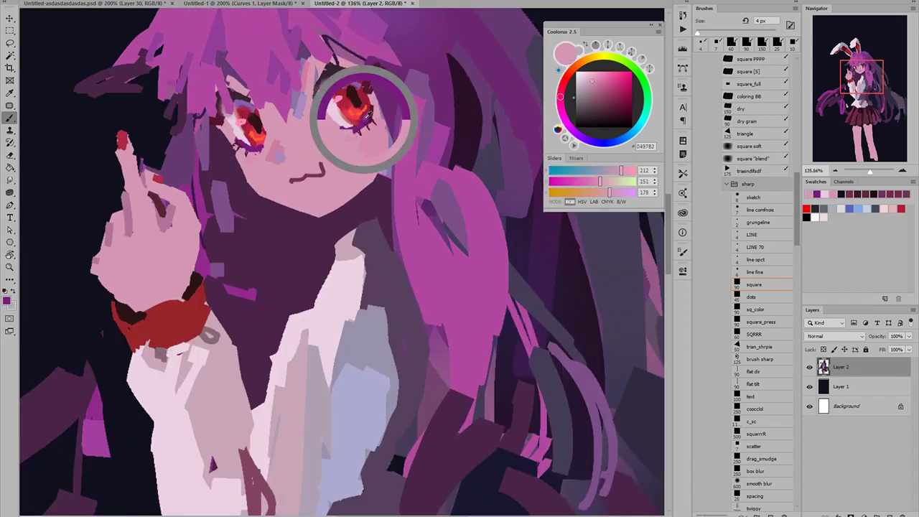
mouse_move(374, 126)
left_mouse_down()
mouse_move(271, 164)
mouse_move(367, 130)
left_mouse_up()
key("ctrl+z")
- Paint over the mouth with sampled skin pink D497B2, enlarging the brush to 40 px
mouse_move(366, 167)
left_mouse_down()
mouse_move(310, 168)
mouse_move(351, 166)
mouse_move(327, 168)
left_mouse_up()
left_click(346, 167, "alt")
key("bracketright")
key("bracketright")
key("bracketright")
key("bracketright")
key("bracketright")
key("bracketright")
key("bracketright")
key("bracketright")
key("bracketright")
key("bracketright")
key("bracketright")
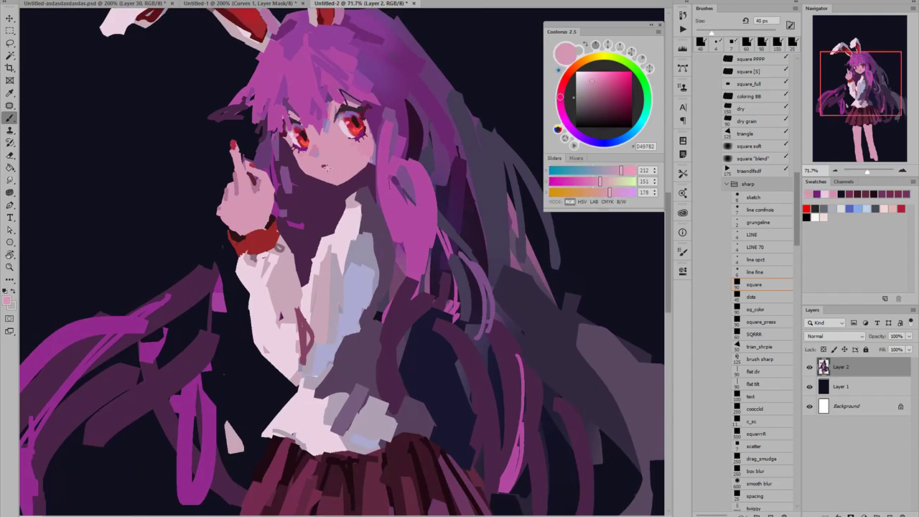
- Touch up the shadow edge under the chin with sampled dark purple 492448 at 25 px
left_click(324, 192, "alt")
key("bracketleft")
key("bracketleft")
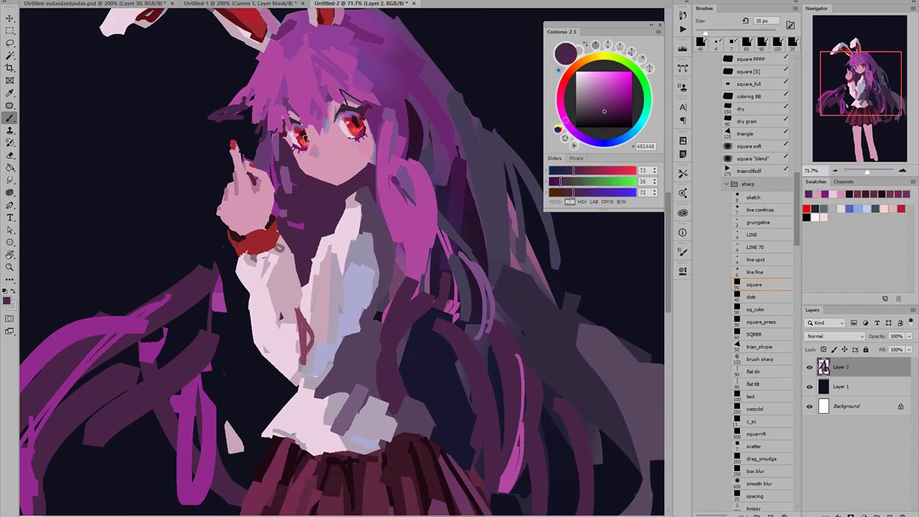
- Extend the hair tuft above the raised hand with sampled B148A0, using the brush at 40 px and 25 px
left_click_drag(305, 99, 291, 108)
left_click(278, 76, "alt")
key("bracketright")
key("bracketright")
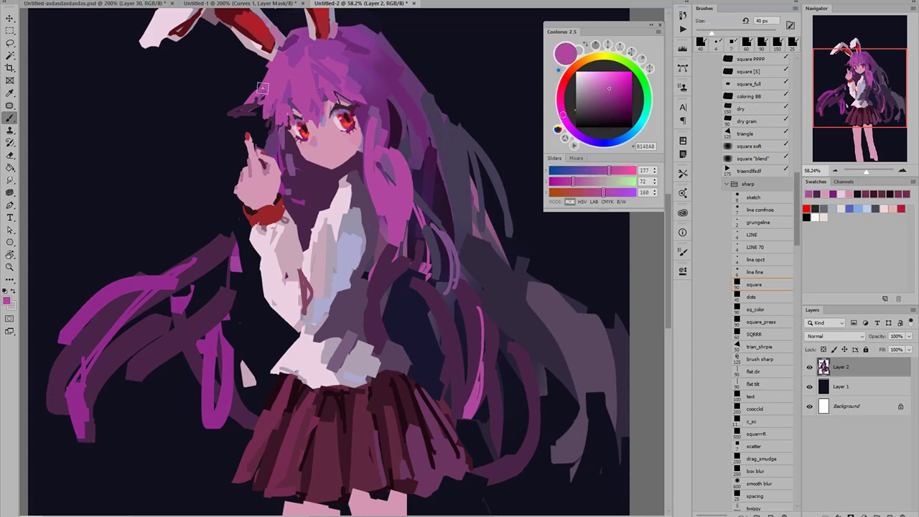
left_click_drag(263, 74, 255, 114)
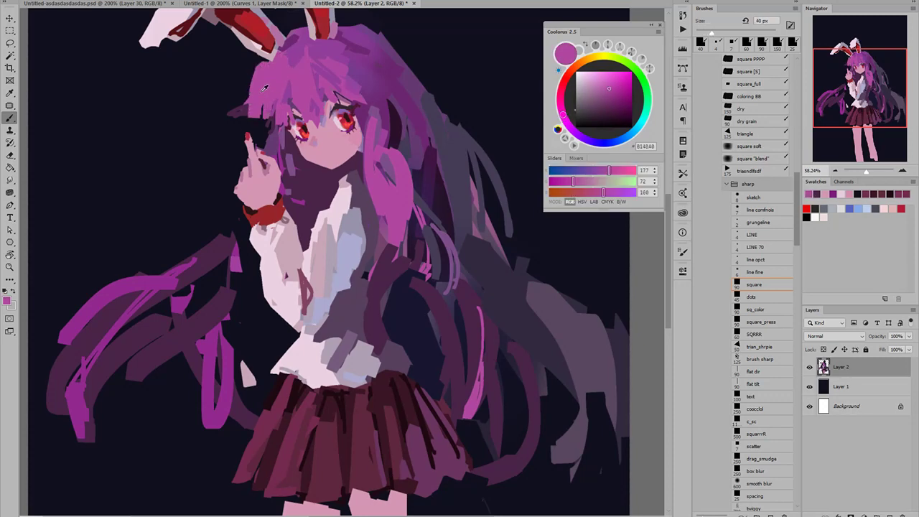
key("bracketleft")
key("bracketleft")
key("bracketleft")
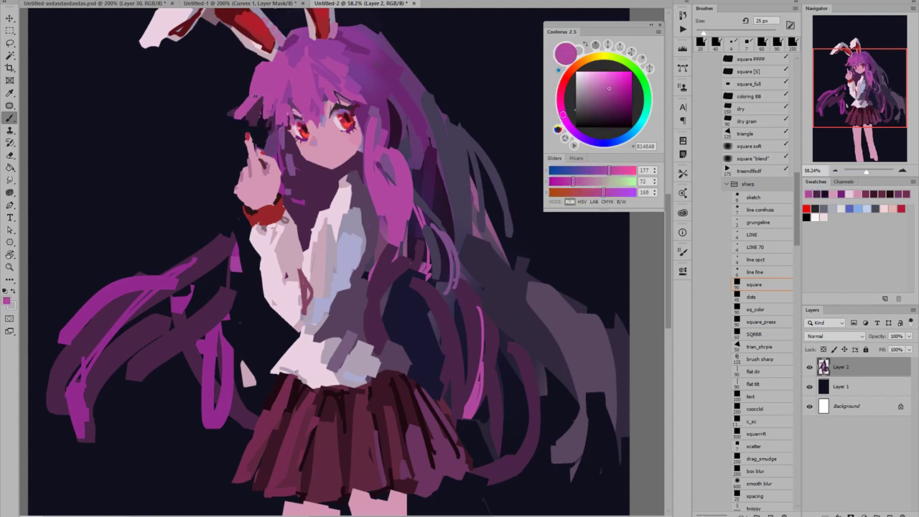
- Trim the outer edge of the hair tuft with the sampled dark hair and background colours
left_click(252, 112, "alt")
mouse_move(247, 99)
left_mouse_down()
mouse_move(244, 125)
mouse_move(226, 129)
mouse_move(273, 81)
mouse_move(254, 128)
mouse_move(230, 149)
left_mouse_up()
left_click(227, 129, "alt")
- Draw thin strands falling from the hair tuft beside the raised hand with B148A0 at 10 px, redoing the outer one
left_click(272, 82, "alt")
key("[")
key("[")
key("[")
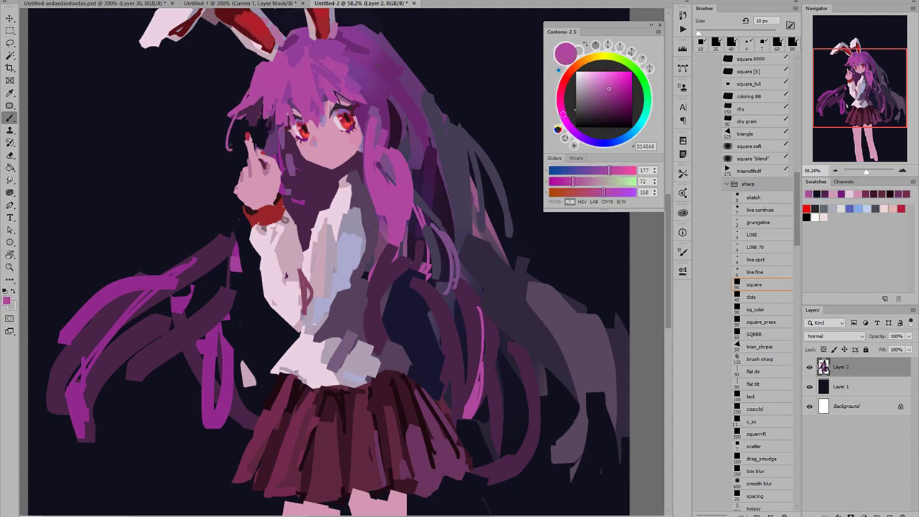
key("ctrl+z")
left_click_drag(243, 111, 232, 138)
left_click_drag(269, 120, 280, 139)
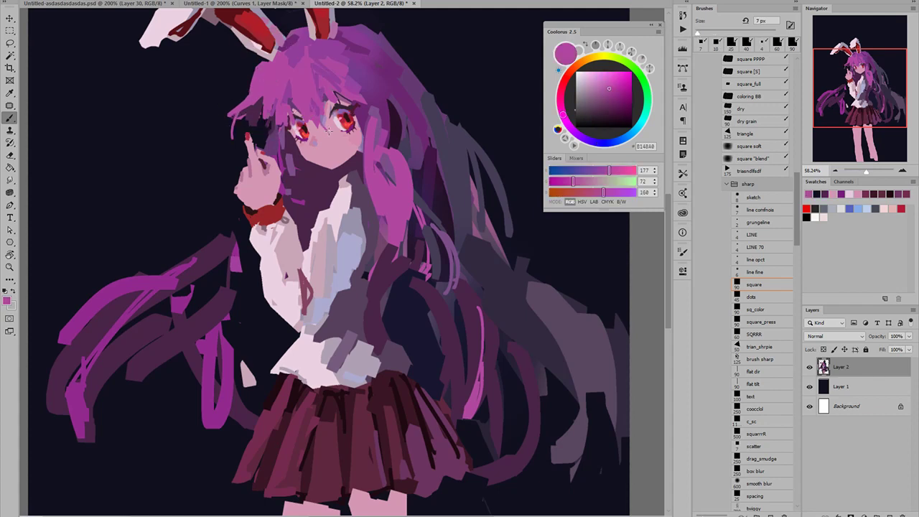
- Add a fine strand to the bangs with B148A0 at 4 px and undo the extra stroke along the tuft
key("bracketleft")
key("bracketleft")
key("bracketleft")
left_click_drag(352, 88, 348, 89)
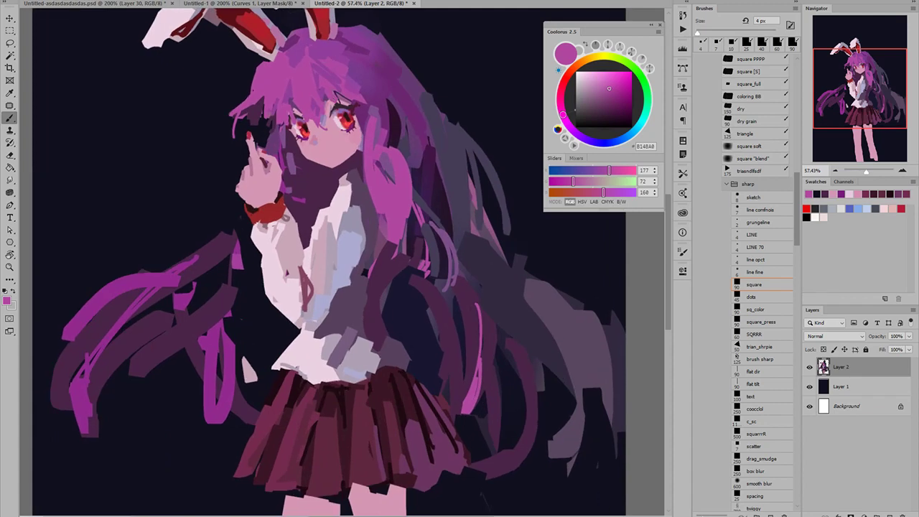
left_click_drag(263, 61, 245, 100)
key("ctrl+z")
- Mirror the canvas view and examine the whole figure, with hair purple 6D2972 sampled and the brush at 7 px
left_click(295, 43, "alt")
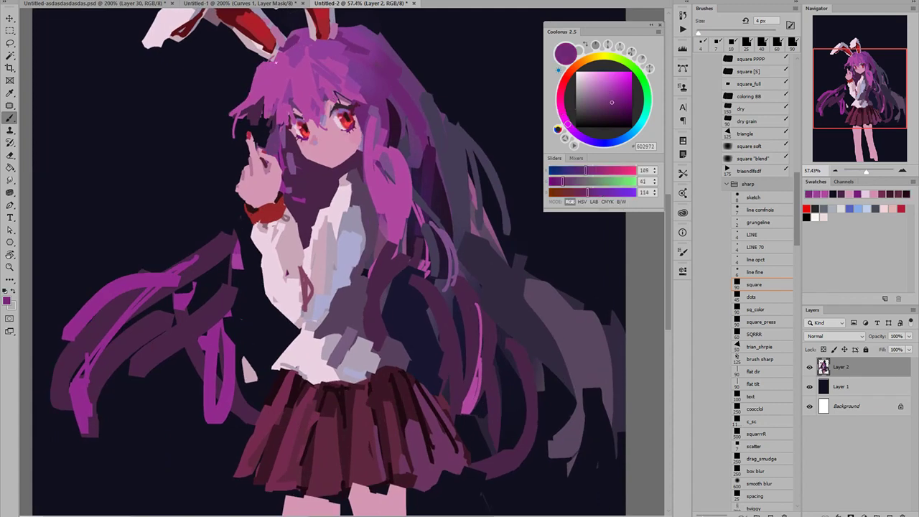
scroll(299, 54, "down", 5)
key("bracketright")
key("bracketright")
key("bracketright")
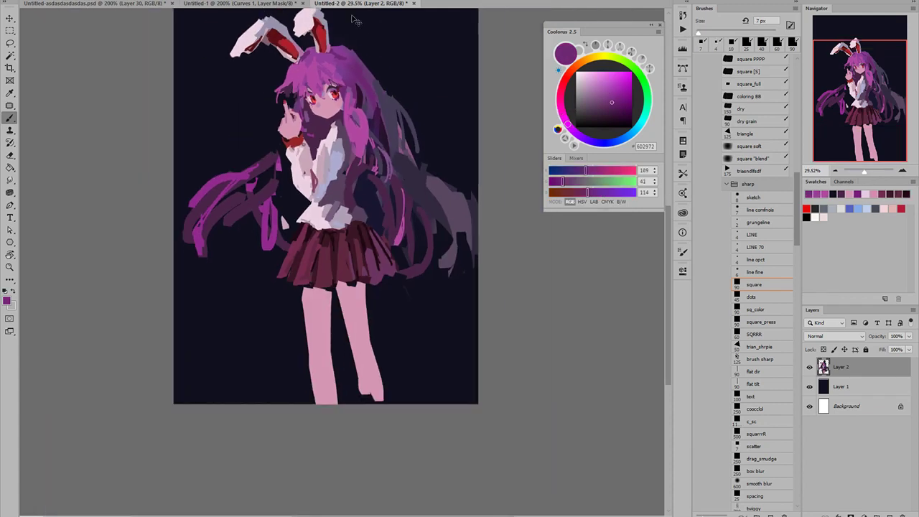
key("ctrl+shift+h")
- Reshape the chin and jawline with sampled shadow purple 492448 and skin pink D497B2 at 25 px
scroll(298, 144, "up", 5)
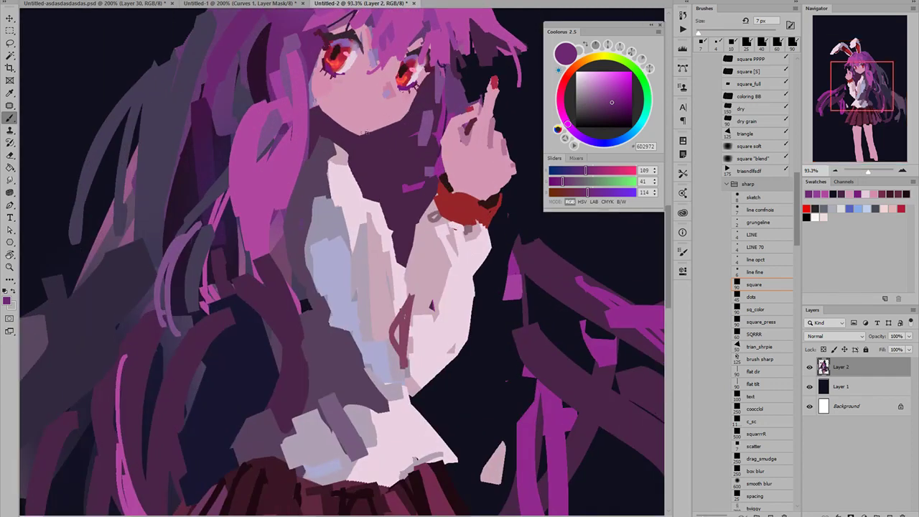
left_click(351, 168, "alt")
key("bracketright")
key("bracketright")
key("bracketright")
key("bracketright")
key("bracketright")
key("bracketright")
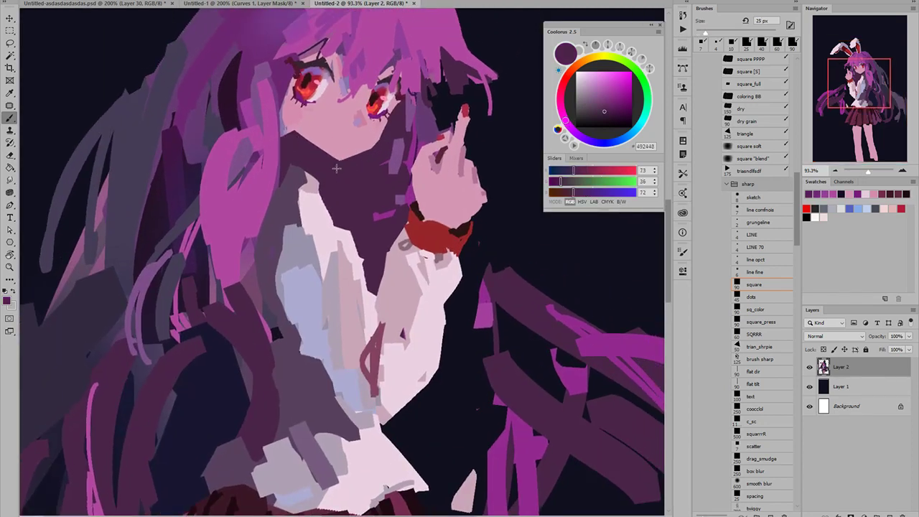
left_click(312, 147, "alt")
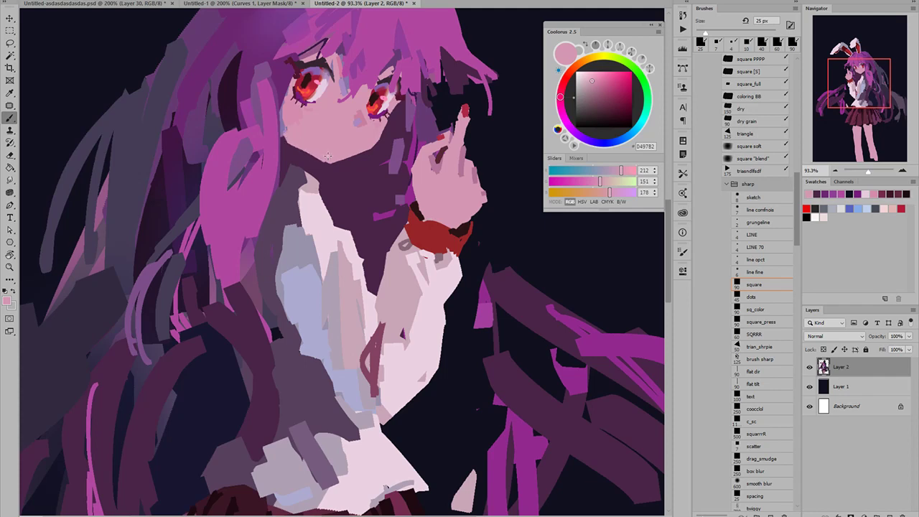
- Trim the jawline and the cheek edge beside the hair with sampled shadow purple 492448 at 10 px
left_click(358, 161, "alt")
key("bracketleft")
key("bracketleft")
key("bracketleft")
left_click_drag(377, 149, 383, 130)
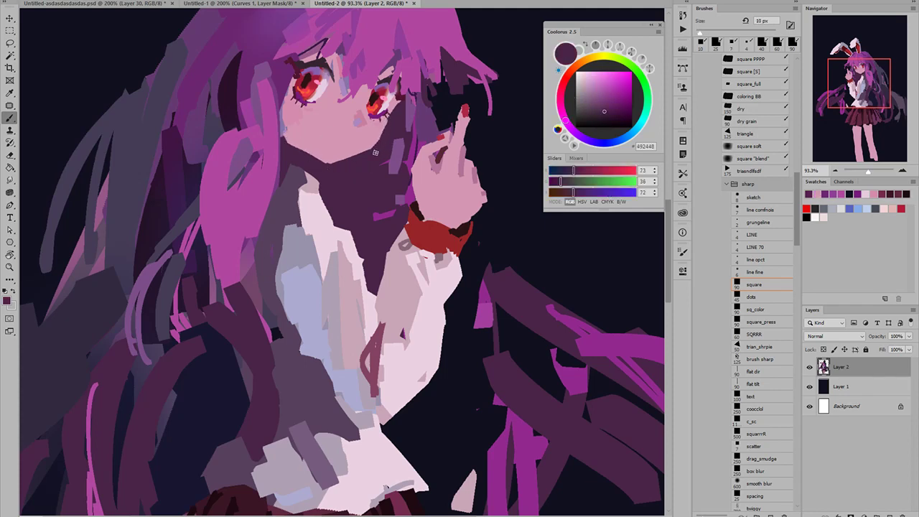
left_click_drag(397, 111, 401, 100)
scroll(372, 153, "down", 10)
scroll(372, 155, "up", 9)
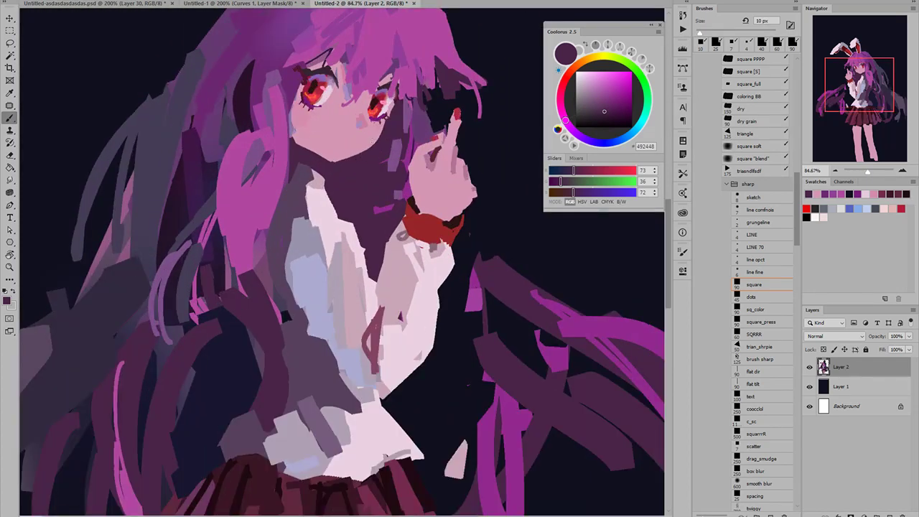
left_click_drag(334, 165, 376, 145)
- Try a mouth line on the face in dark red 6C2532, reduce the brush to 4 px and undo the strokes
left_click(563, 85)
left_click(613, 104)
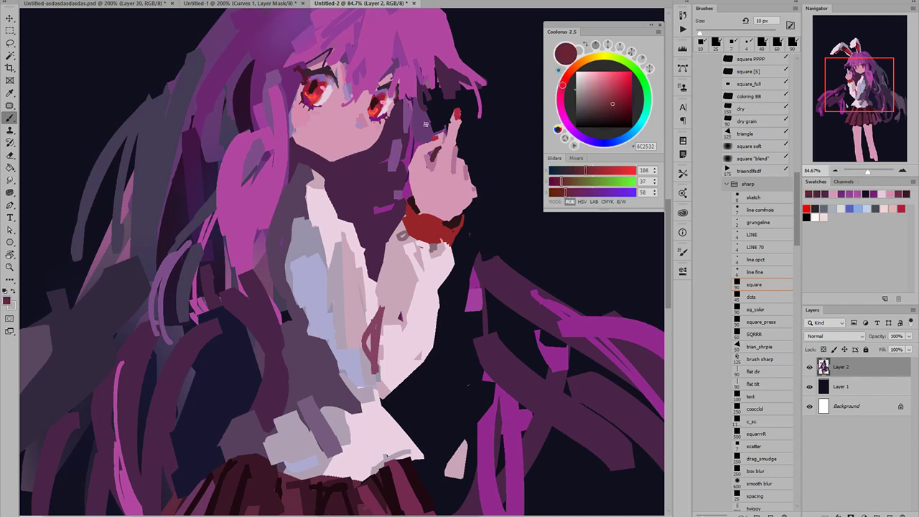
key("[")
key("[")
key("[")
mouse_move(332, 139)
left_mouse_down()
mouse_move(353, 146)
mouse_move(342, 150)
mouse_move(355, 143)
mouse_move(295, 154)
left_mouse_up()
key("ctrl+z")
key("ctrl+z")
key("[")
key("[")
key("[")
key("ctrl+z")
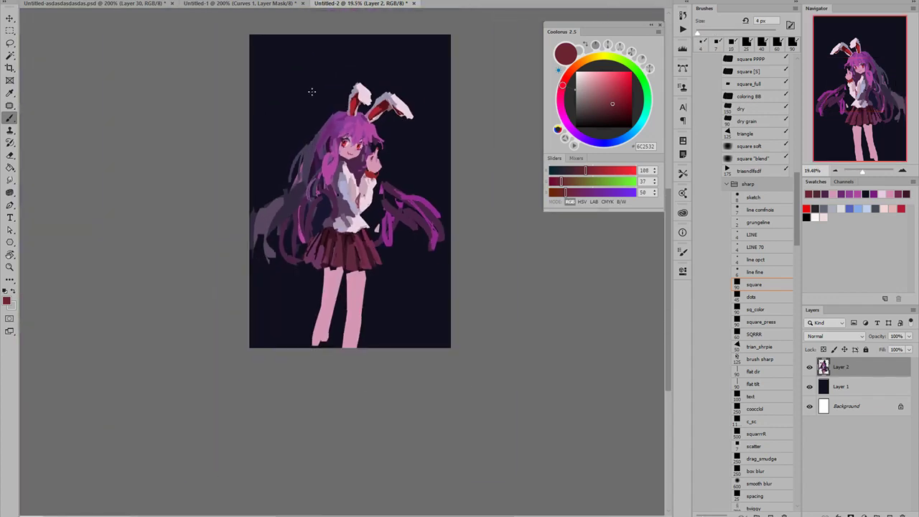
- Mirror the canvas view and draw a curved smiling mouth with 6C2532 at 4 px, undoing and redoing the line
key("h")
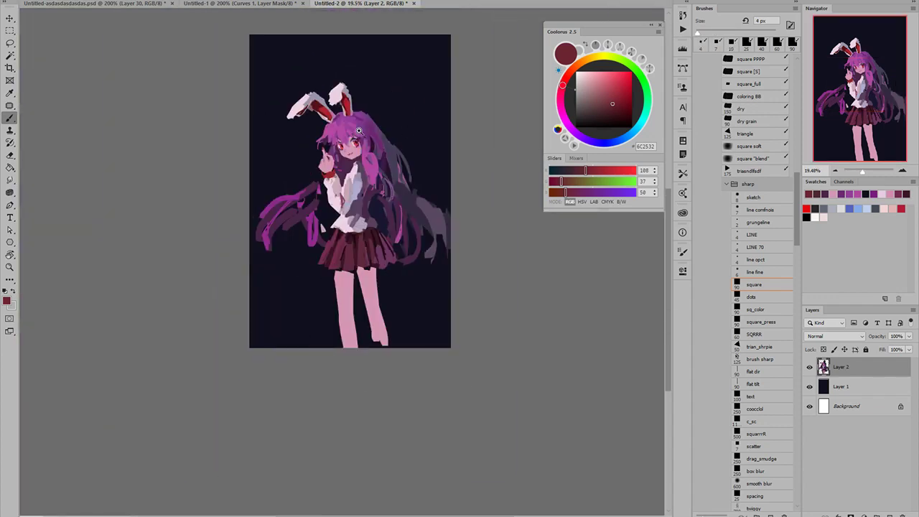
scroll(361, 132, "up", 3)
scroll(350, 182, "up", 2)
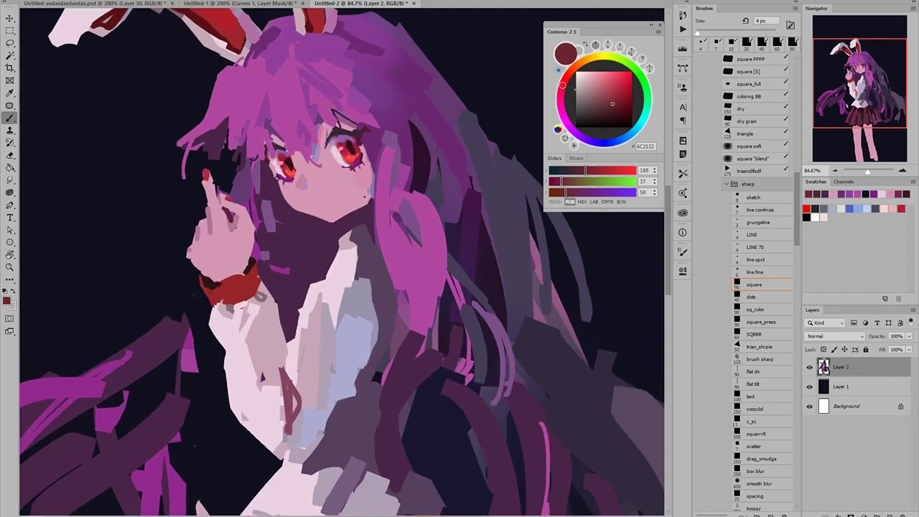
left_click_drag(318, 191, 344, 190)
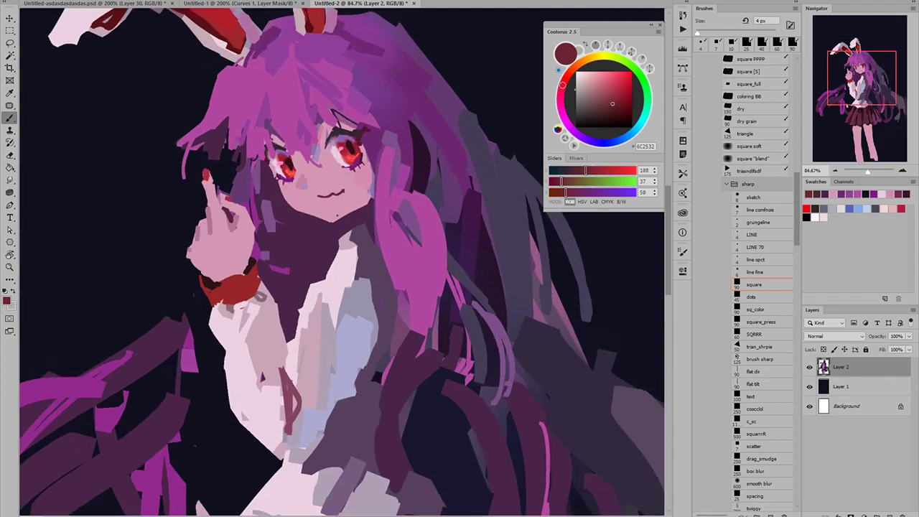
key("ctrl+z")
key("ctrl+z")
mouse_move(317, 202)
left_mouse_down()
mouse_move(341, 197)
mouse_move(332, 201)
left_mouse_up()
key("ctrl+z")
key("ctrl+z")
key("ctrl+z")
scroll(342, 191, "up", 3)
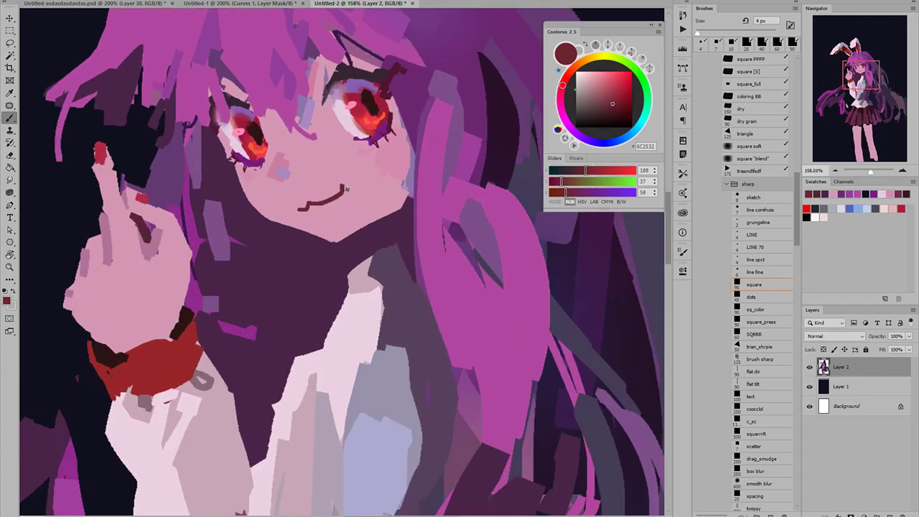
- Rework the mouth's corners with 7F475D and sampled 9C3A5F, and thin the line with skin pink D497B2 at 4 px
left_click(561, 95)
left_click(601, 99)
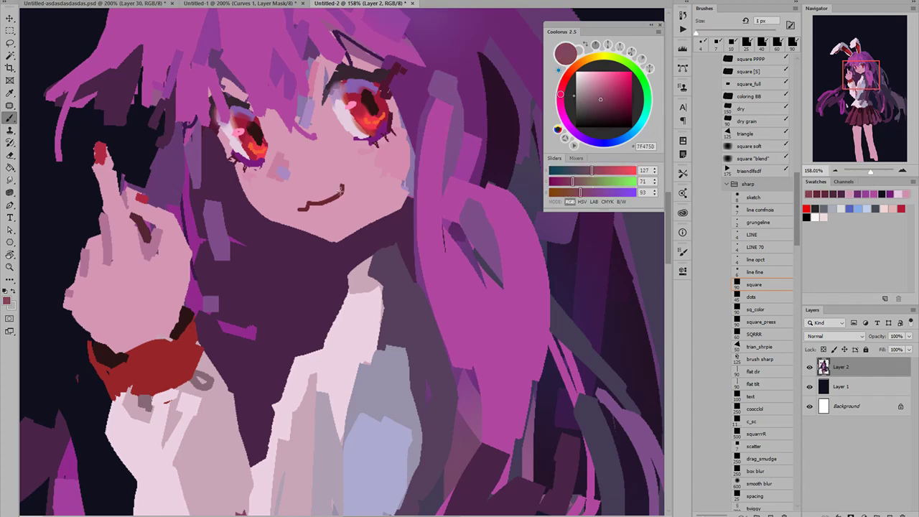
left_click(342, 192, "alt")
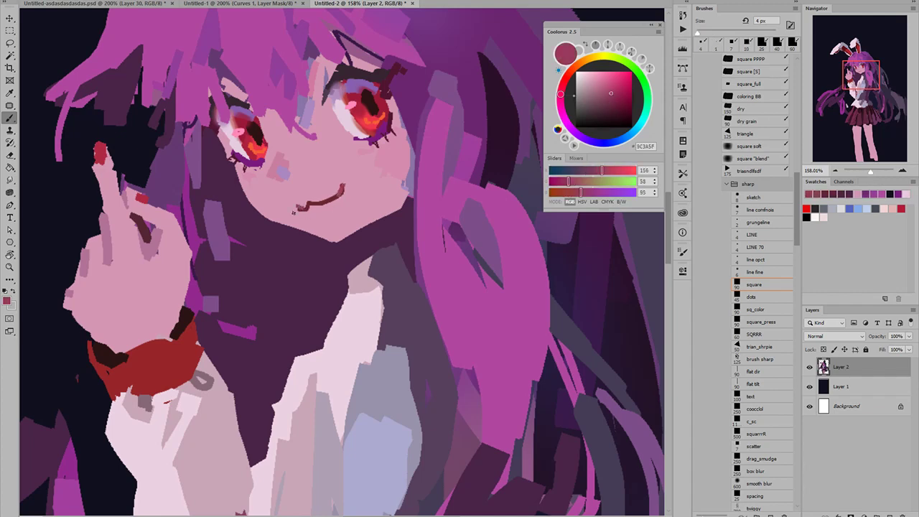
left_click(334, 198, "alt")
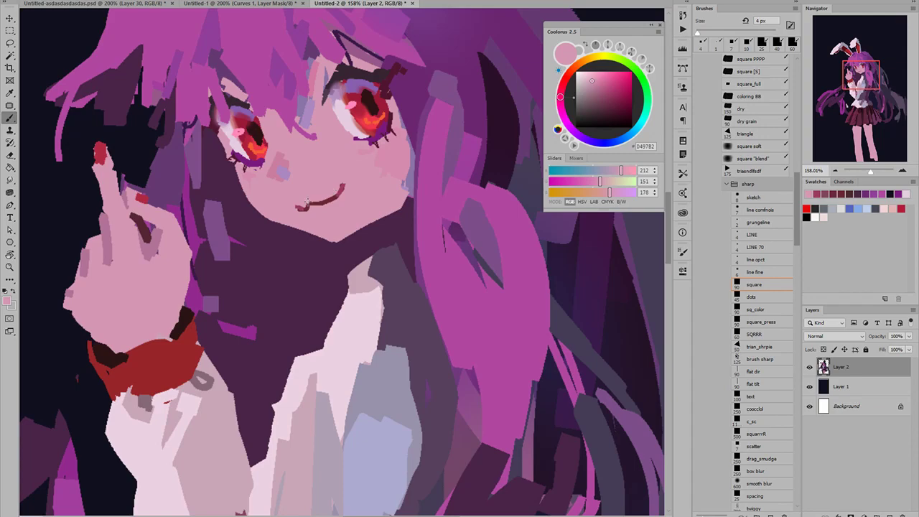
left_click_drag(318, 215, 337, 215)
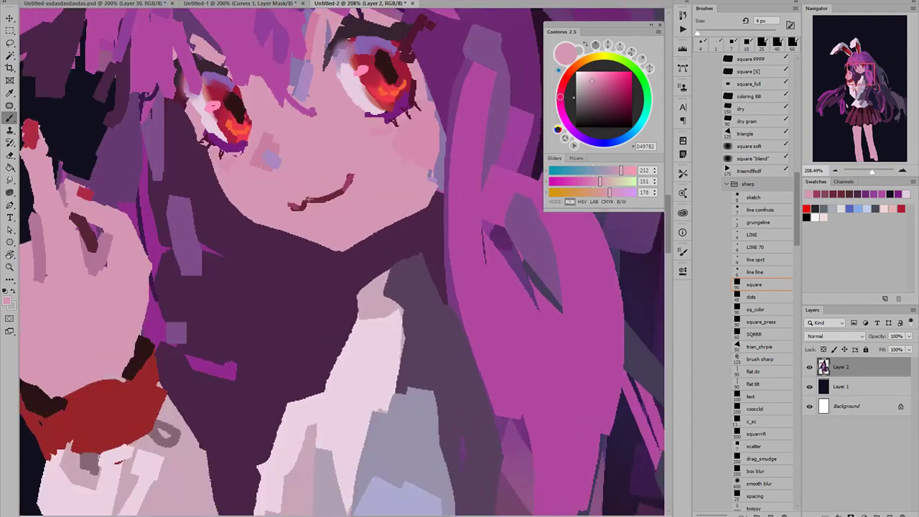
scroll(326, 209, "down", 3)
scroll(311, 217, "up", 3)
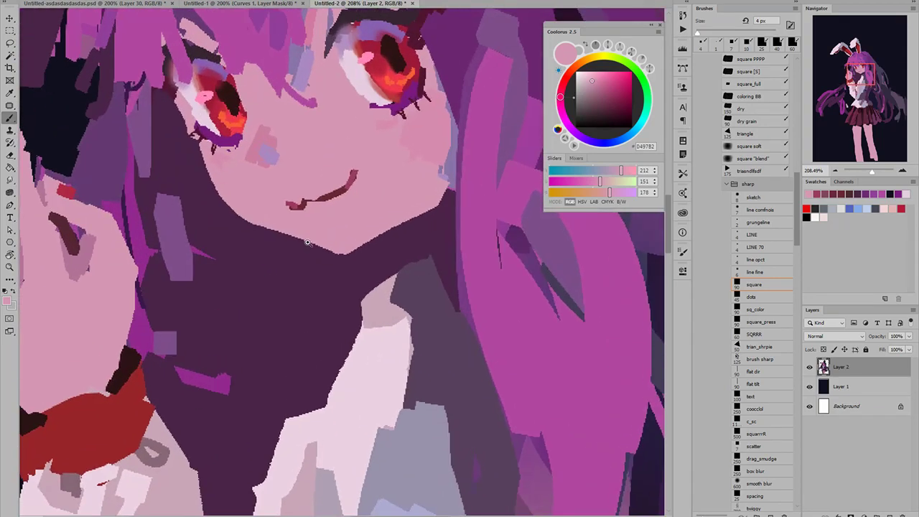
- Refine the smile line with 9C3A5F at 1 px and clean its underside with skin pink D497B2 at 4 px
left_click(352, 179, "alt")
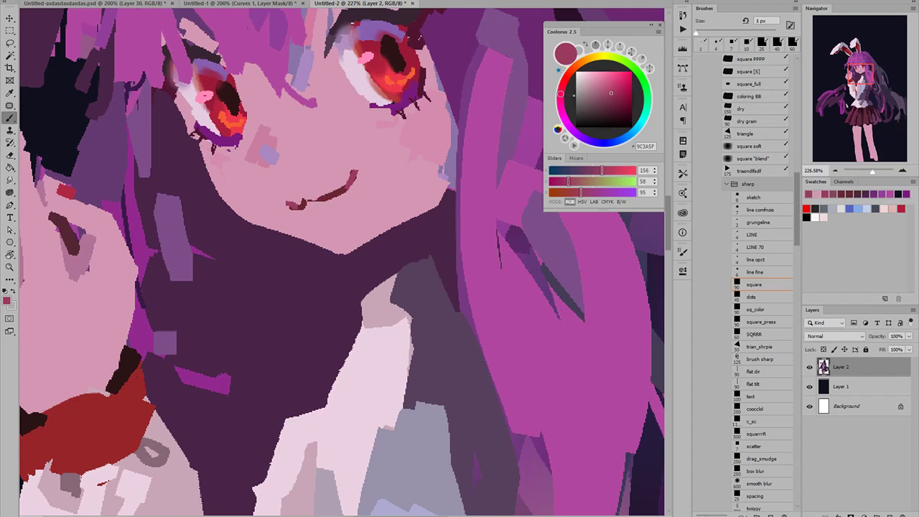
scroll(333, 196, "down", 4)
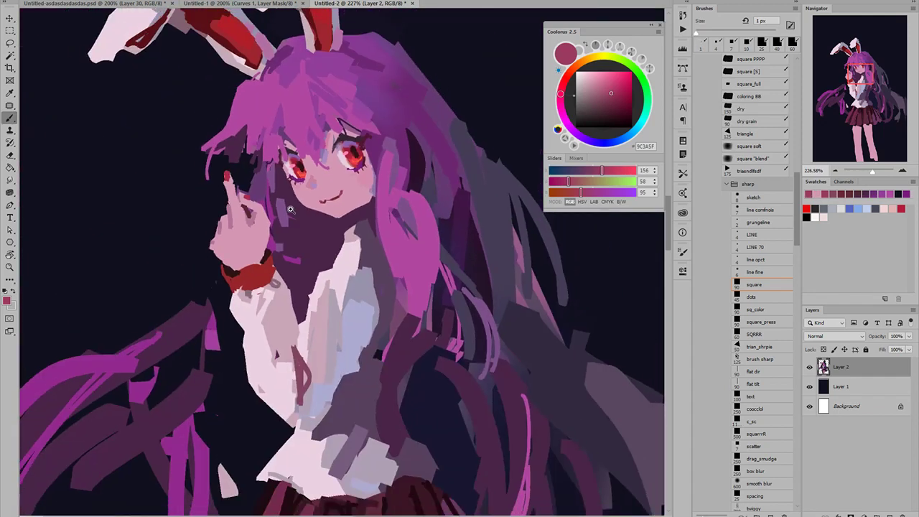
scroll(333, 186, "up", 4)
left_click(326, 194, "alt")
key("bracketright")
key("bracketright")
key("bracketright")
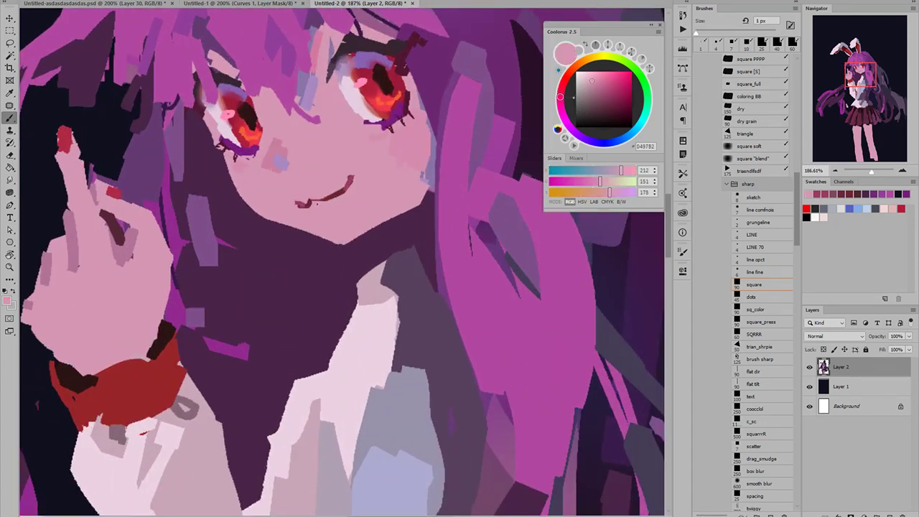
- Paint a soft blush on both cheeks with sampled pink D58BAD at 10 px
scroll(351, 199, "down", 5)
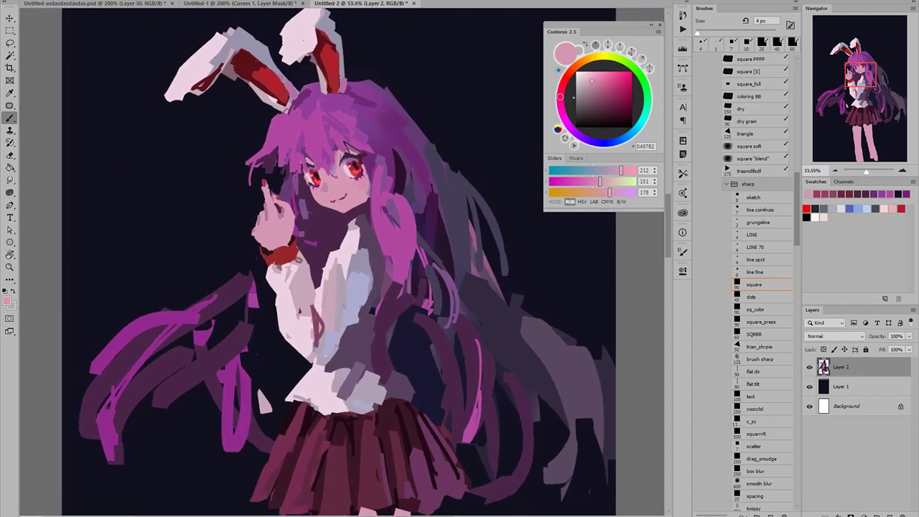
scroll(366, 185, "up", 4)
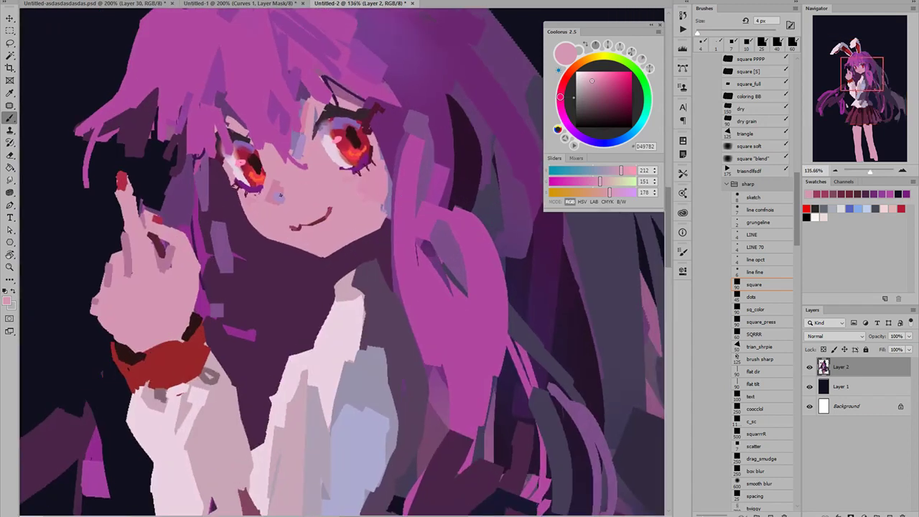
left_click(380, 180, "alt")
key("bracketright")
key("bracketright")
key("bracketright")
key("bracketright")
key("bracketright")
key("bracketright")
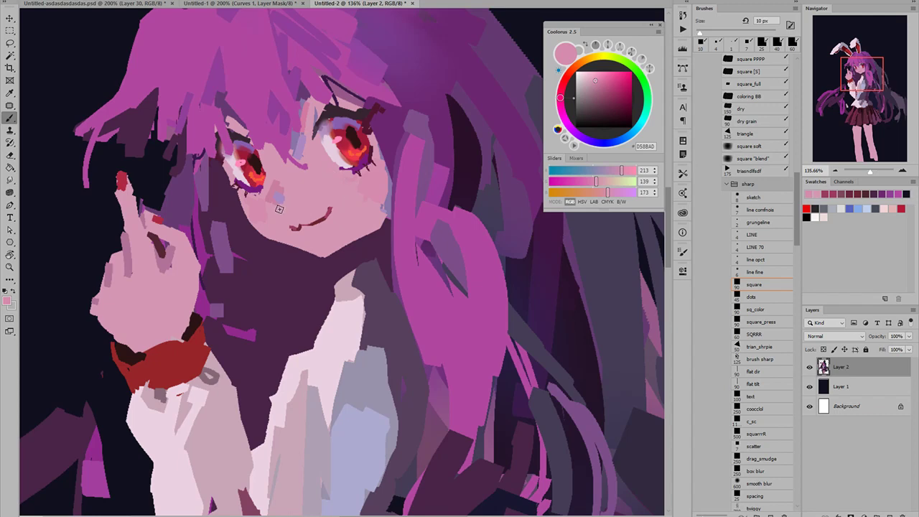
- Touch up the hair beside the far-side eyelashes with sampled purple 6C2770 at 25 px
scroll(410, 176, "down", 4)
left_click(403, 151, "alt")
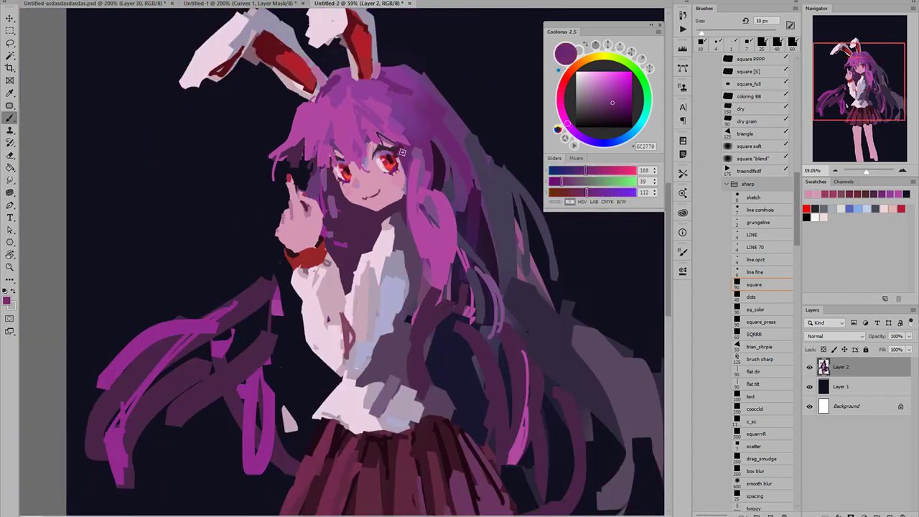
key("bracketright")
key("bracketright")
key("bracketright")
- Add loose strands across the crown and bangs with sampled purples 9D409E and B148A0 at 7 px, undoing the last stroke
left_click(418, 107, "alt")
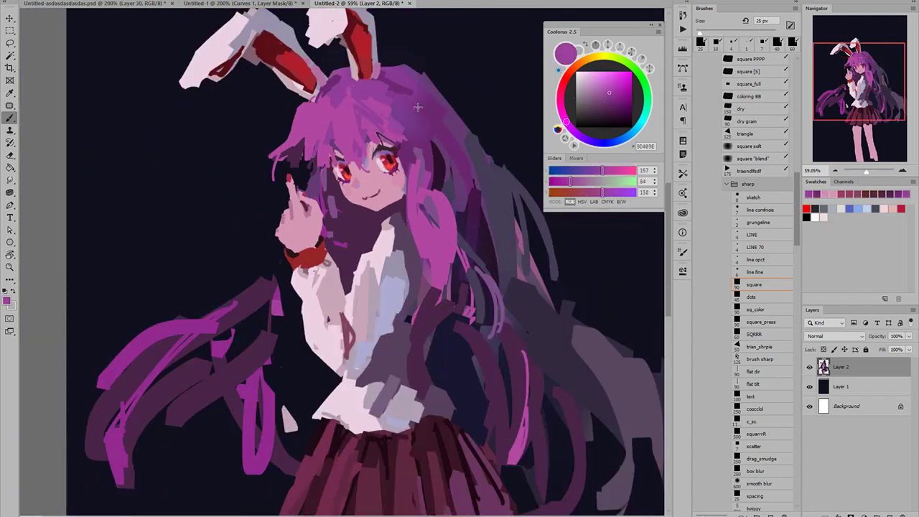
key("bracketleft")
key("bracketleft")
key("bracketleft")
key("bracketleft")
key("bracketleft")
key("bracketleft")
left_click(374, 115, "alt")
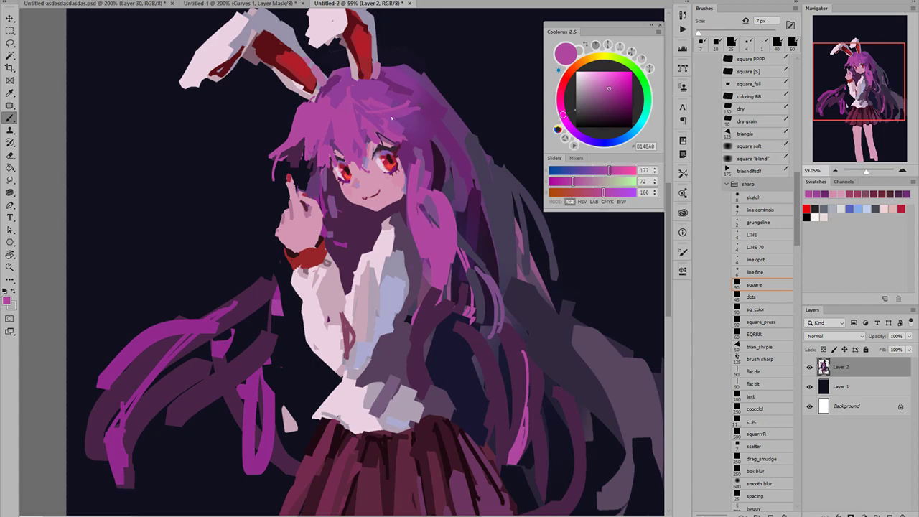
key("ctrl+z")
scroll(423, 127, "down", 5)
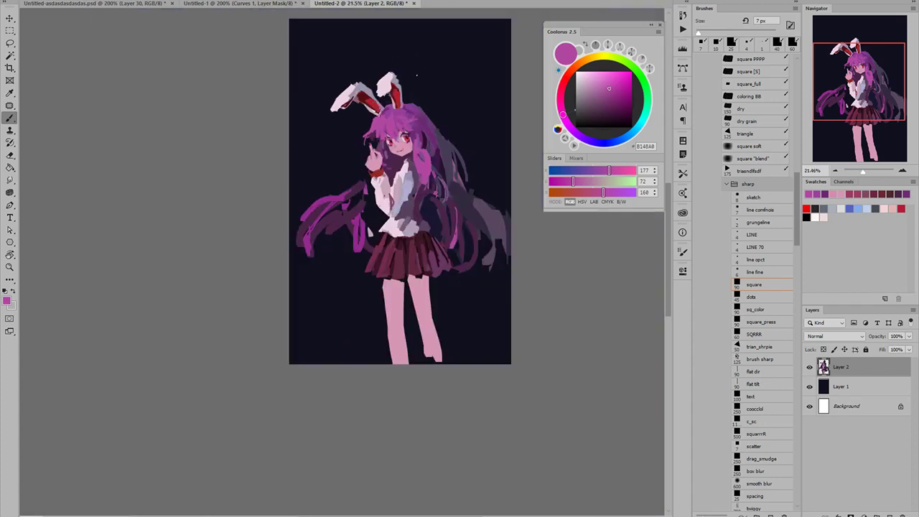
scroll(415, 127, "up", 4)
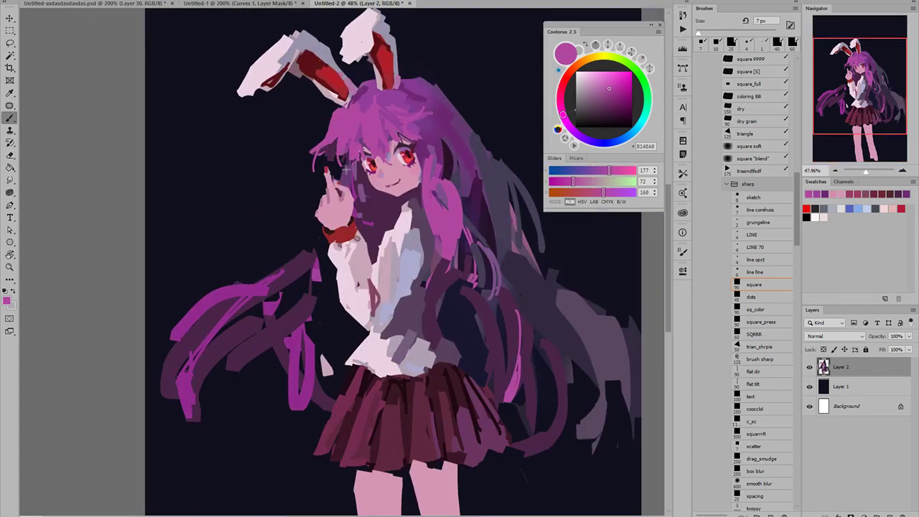
- Draw flyaway strands along the hair edge above the raised hand with sampled purple 923E99 at 7 px
left_click(361, 135, "alt")
left_click_drag(340, 121, 346, 156)
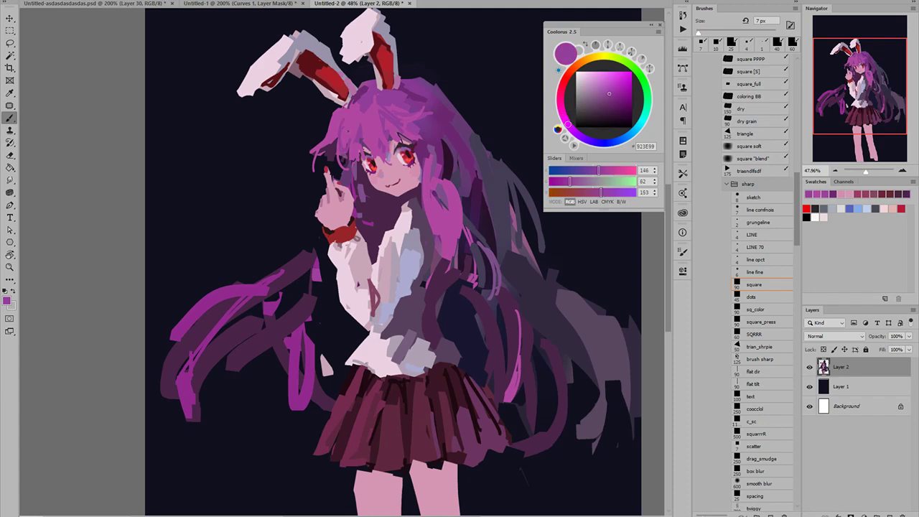
scroll(388, 153, "up", 1)
mouse_move(314, 121)
left_mouse_down()
mouse_move(309, 138)
mouse_move(330, 104)
left_mouse_up()
- Trim the outer edge of the front hair tuft with background colour 11101E at 10 px, undoing the unwanted strokes
left_click(306, 117, "alt")
key("]")
key("]")
key("]")
key("ctrl+z")
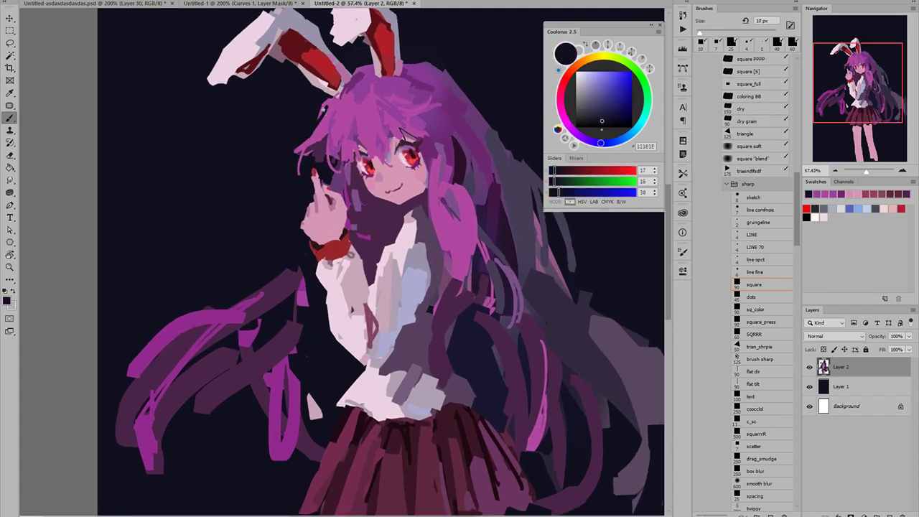
key("ctrl+z")
- Check the whole figure in the flipped view and paint out the mouth with sampled skin pink at 25 px
left_click_drag(406, 177, 447, 176)
left_click_drag(367, 207, 290, 207)
key("ctrl+shift+h")
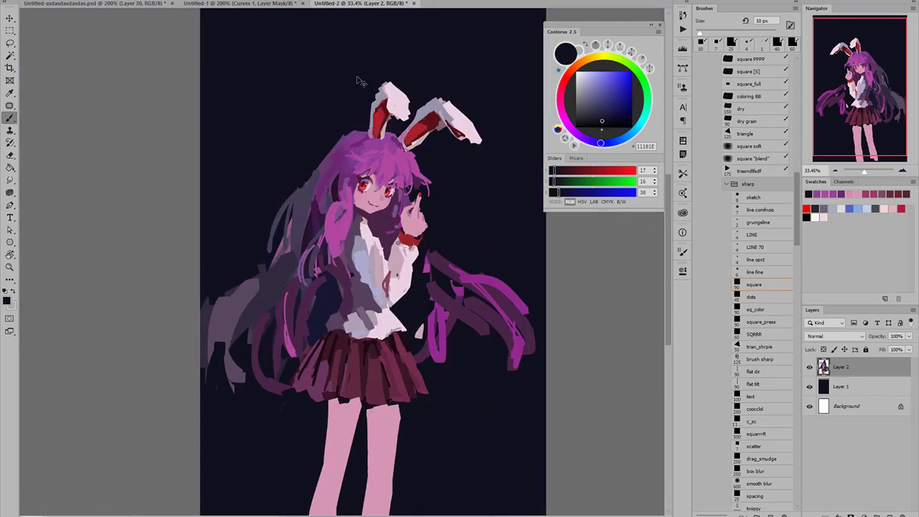
key("ctrl+shift+h")
mouse_move(389, 206)
left_mouse_down()
mouse_move(431, 205)
mouse_move(353, 208)
left_mouse_up()
left_click(368, 210, "alt")
left_click(358, 206, "alt")
- Draw a new smiling mouth with muted red 7F435E, reducing the brush to 4 px and undoing the surplus stroke
left_click_drag(603, 84, 602, 99)
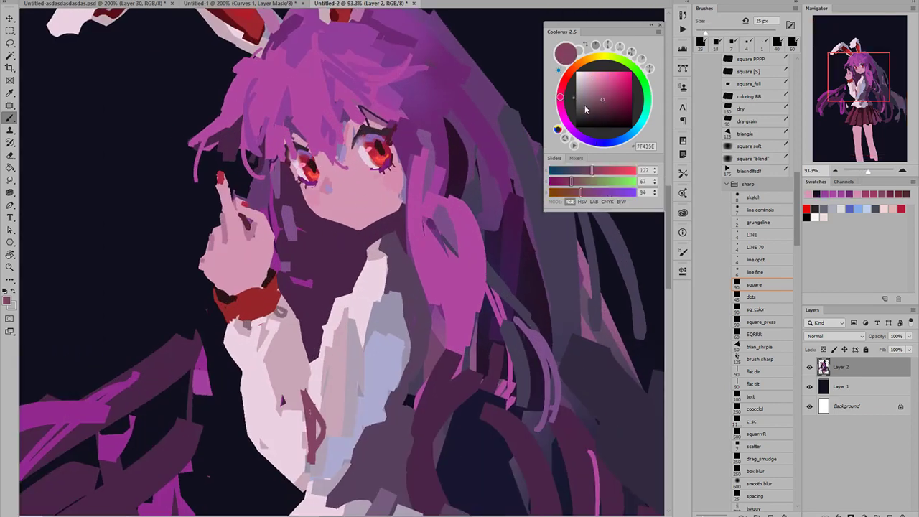
key("bracketleft")
key("bracketleft")
key("bracketleft")
mouse_move(337, 207)
left_mouse_down()
mouse_move(374, 200)
mouse_move(296, 226)
mouse_move(365, 226)
left_mouse_up()
key("bracketleft")
key("bracketleft")
key("bracketleft")
key("ctrl+z")
- Block in the shaded neck below the jaw with pink D58BAD and darker 8C506C, undoing the last stroke
left_click(418, 158, "alt")
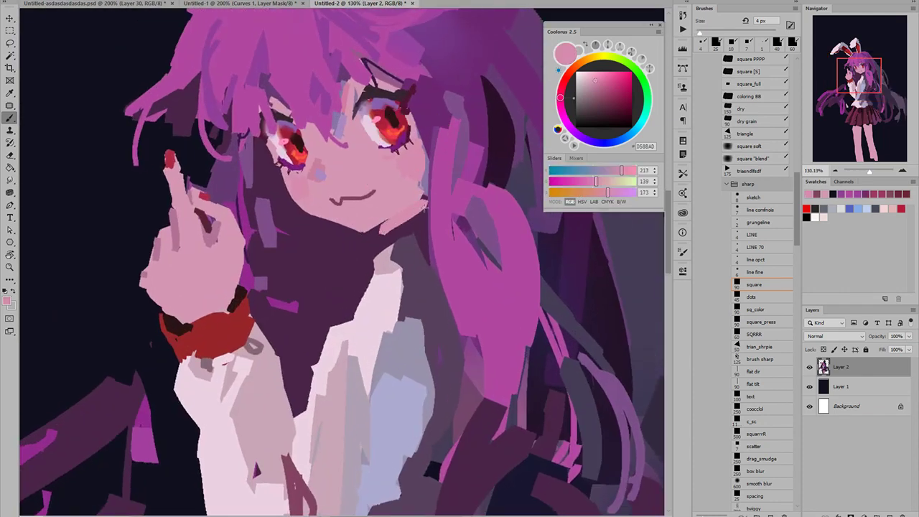
key("bracketright")
key("bracketright")
key("bracketright")
key("bracketright")
key("bracketright")
key("bracketright")
left_click(600, 96)
mouse_move(380, 228)
left_mouse_down()
mouse_move(426, 207)
mouse_move(322, 224)
mouse_move(407, 216)
left_mouse_up()
key("ctrl+z")
- Clean up the jawline and neck edges with sampled D497B2, 492448 and 8C506C at 10 px
left_click(419, 207, "alt")
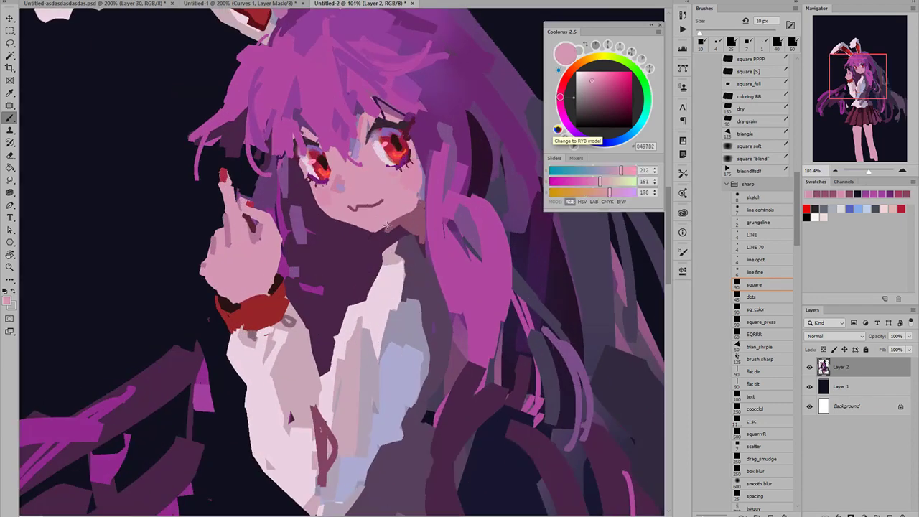
left_click(373, 244, "alt")
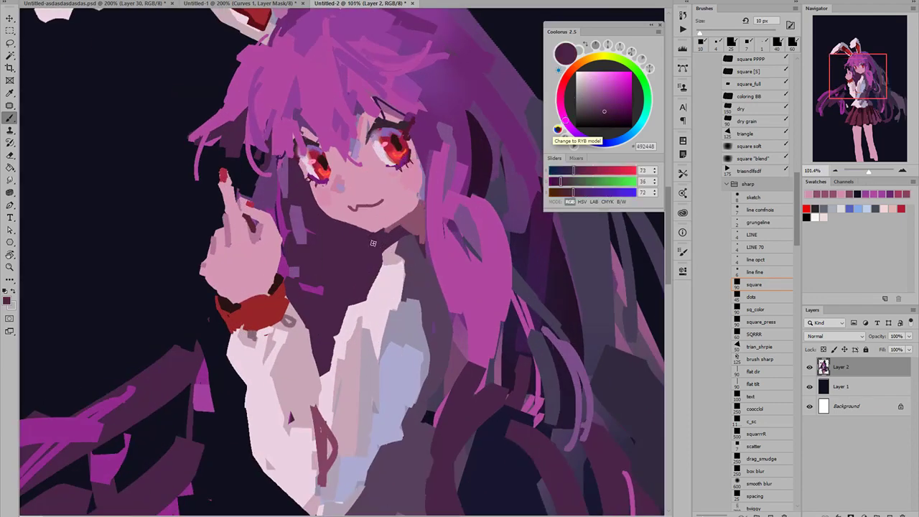
left_click(415, 218, "alt")
left_click_drag(402, 256, 434, 281)
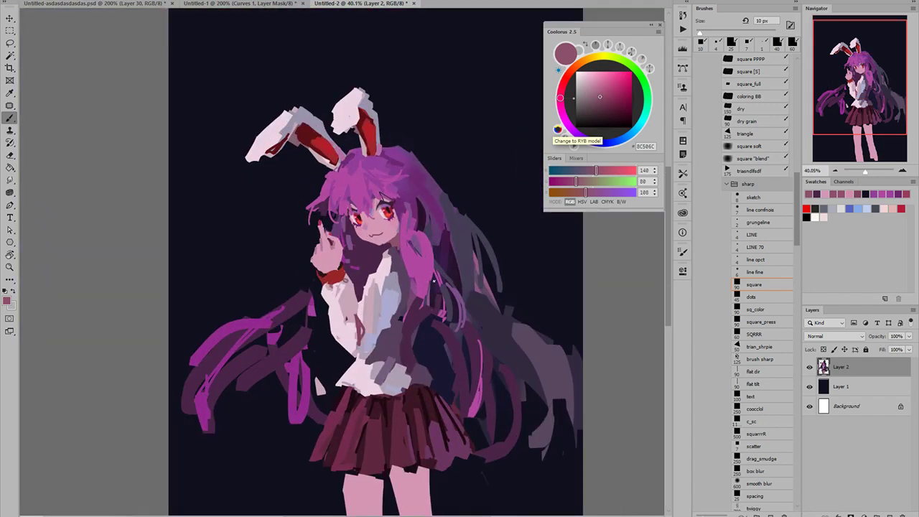
- Repaint the shoulder area around the end of the bright hair lock with 57405D and 492448, enlarging the brush to 40 px
left_click(438, 266, "alt")
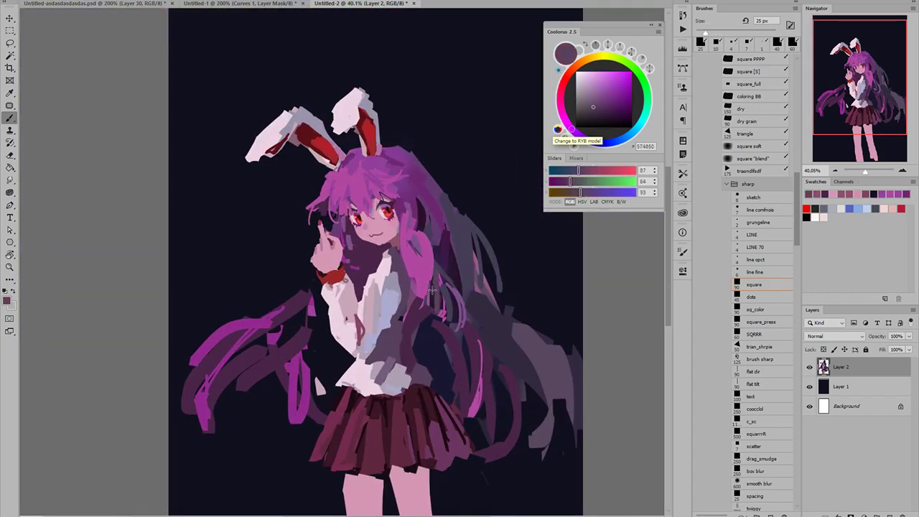
left_click_drag(428, 301, 430, 278)
key("bracketright")
key("bracketright")
key("bracketright")
left_click_drag(421, 319, 411, 330)
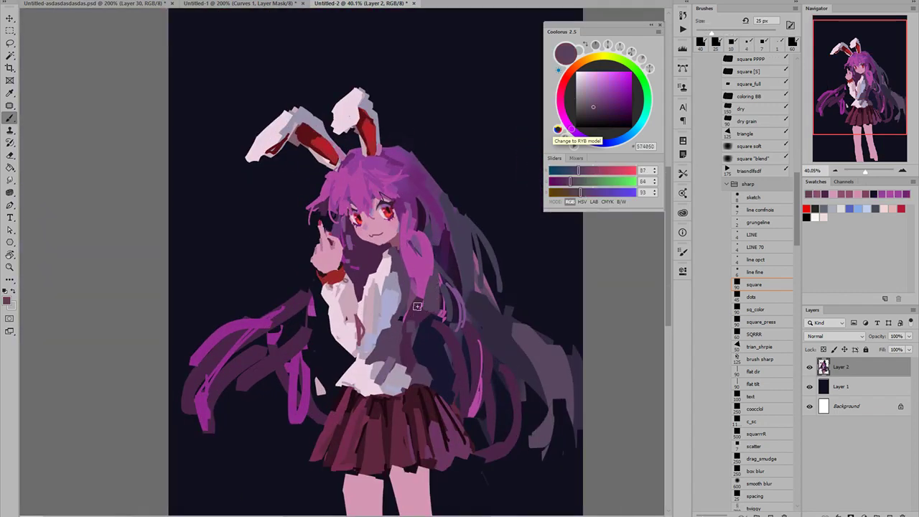
mouse_move(427, 279)
left_mouse_down()
mouse_move(414, 321)
mouse_move(432, 279)
left_mouse_up()
left_click(420, 308, "alt")
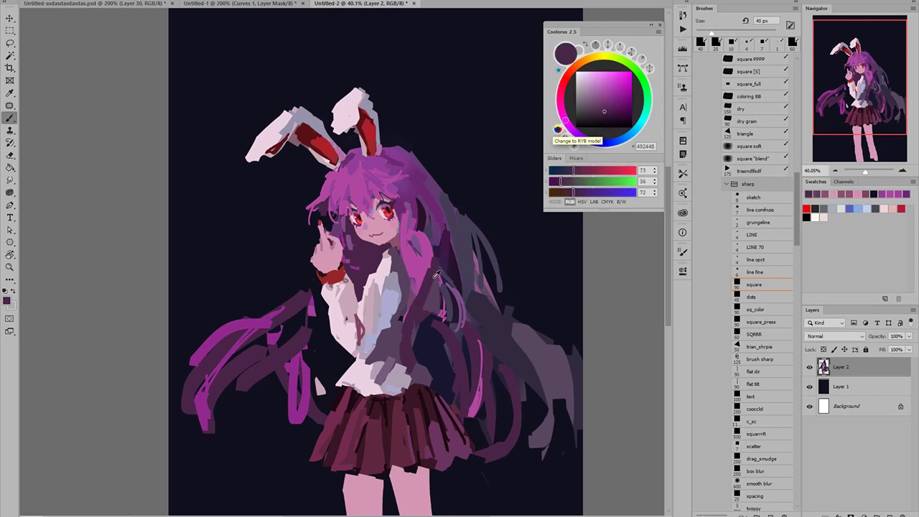
- Refine the bright side lock beside the neck with sampled purples 6C2770 and 3D1847 at 25 px
left_click(429, 271, "alt")
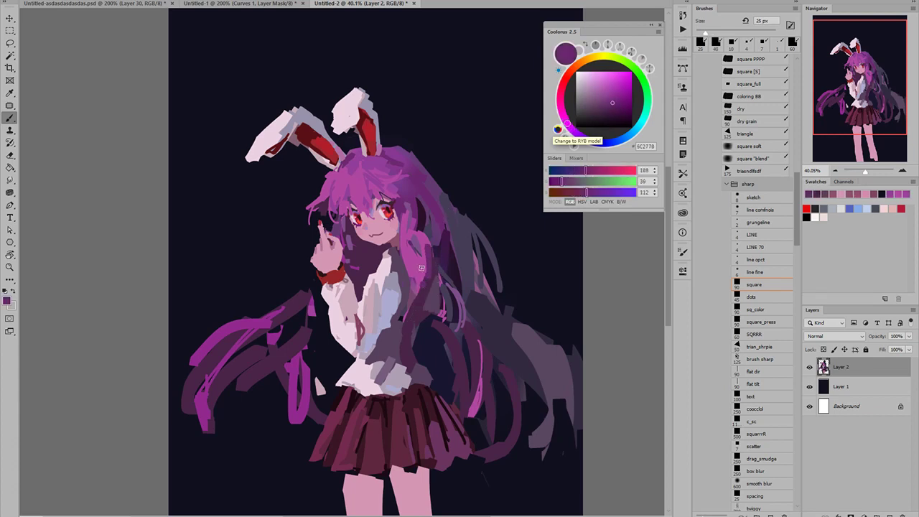
left_click_drag(416, 258, 412, 239)
mouse_move(432, 285)
left_mouse_down()
mouse_move(375, 277)
mouse_move(430, 280)
mouse_move(417, 243)
left_mouse_up()
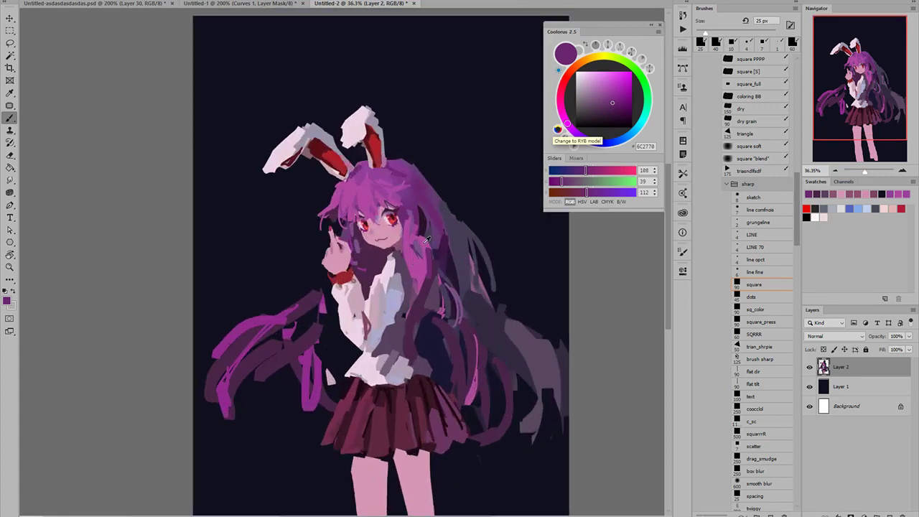
left_click(426, 251, "alt")
left_click(435, 255, "alt")
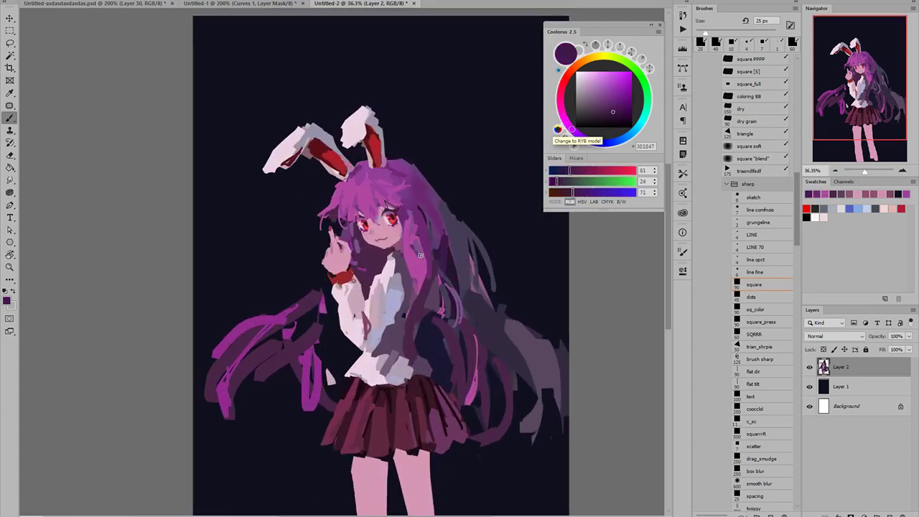
left_click(419, 275, "alt")
left_click(423, 271, "alt")
left_click_drag(419, 250, 424, 282)
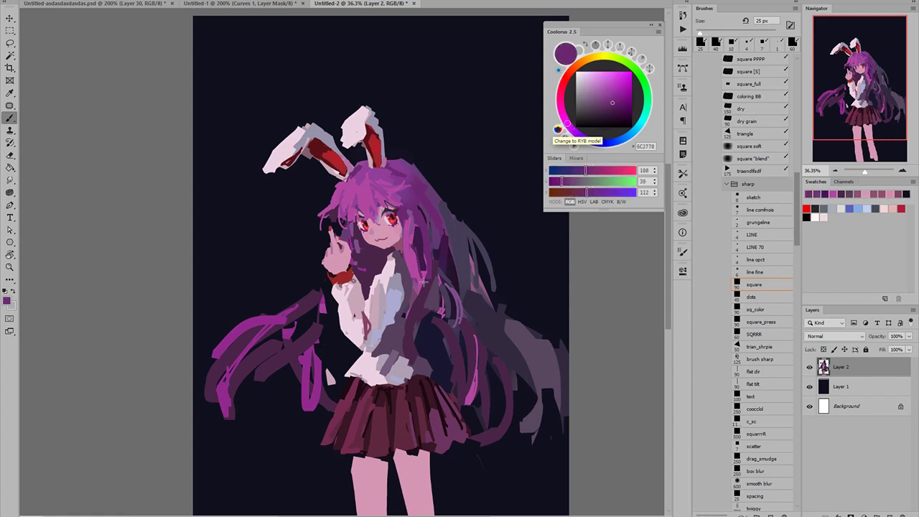
left_click_drag(415, 244, 459, 245)
- Paint a thin curved strand over the cheek edge with sampled pink-purple B148A0 at 10 px, undoing the surplus stroke
key("bracketleft")
key("bracketleft")
key("bracketleft")
left_click(403, 228, "alt")
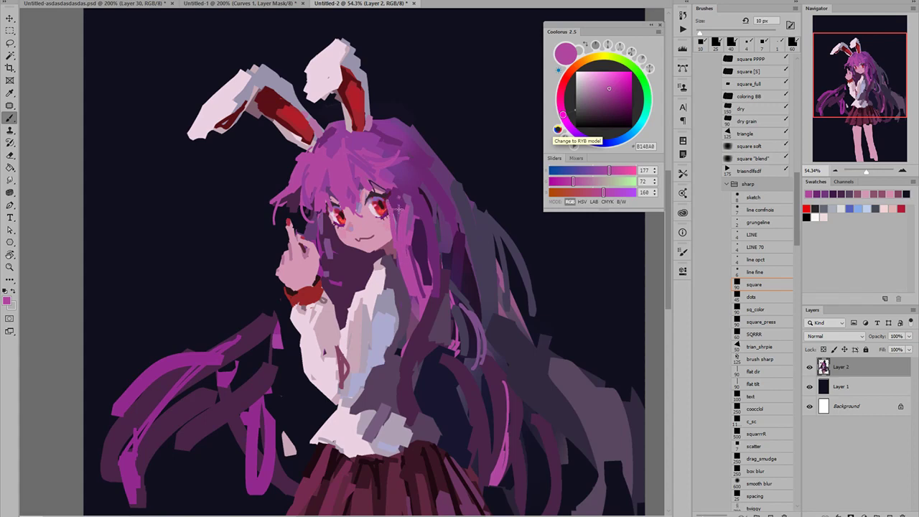
scroll(401, 210, "down", 5)
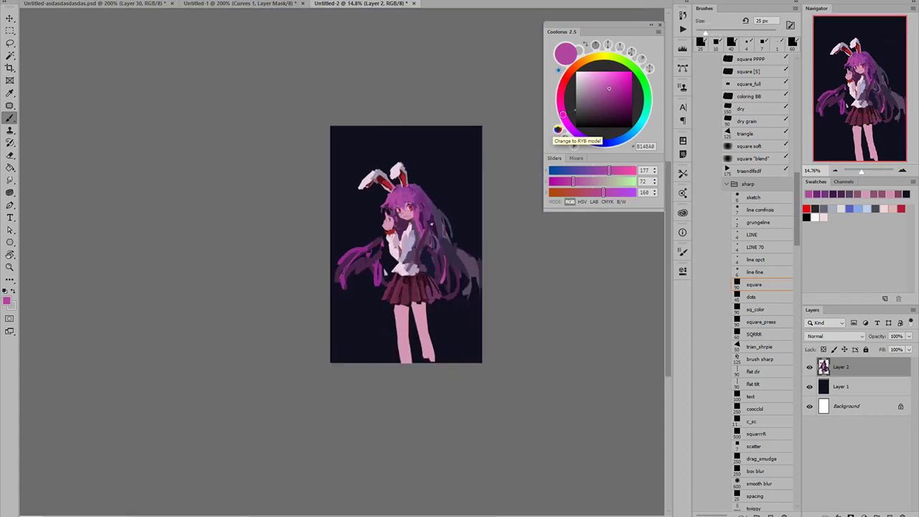
scroll(432, 223, "up", 4)
scroll(433, 217, "up", 2)
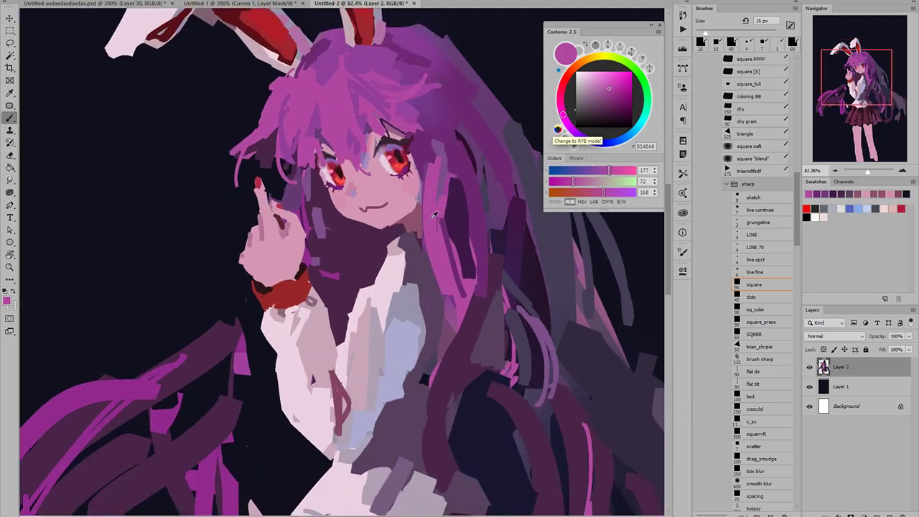
key("bracketleft")
key("bracketleft")
key("bracketleft")
mouse_move(425, 248)
left_mouse_down()
mouse_move(404, 224)
mouse_move(427, 169)
mouse_move(405, 179)
mouse_move(424, 169)
left_mouse_up()
key("ctrl+z")
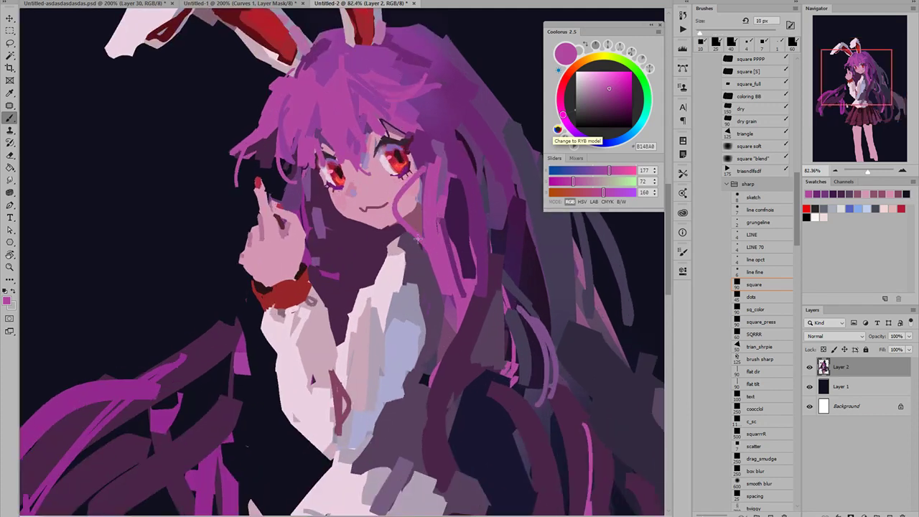
- Shade and separate the curved cheek strand with sampled dark purples 3D1847 and 6C2770, and resample B148A0
left_click(457, 198, "alt")
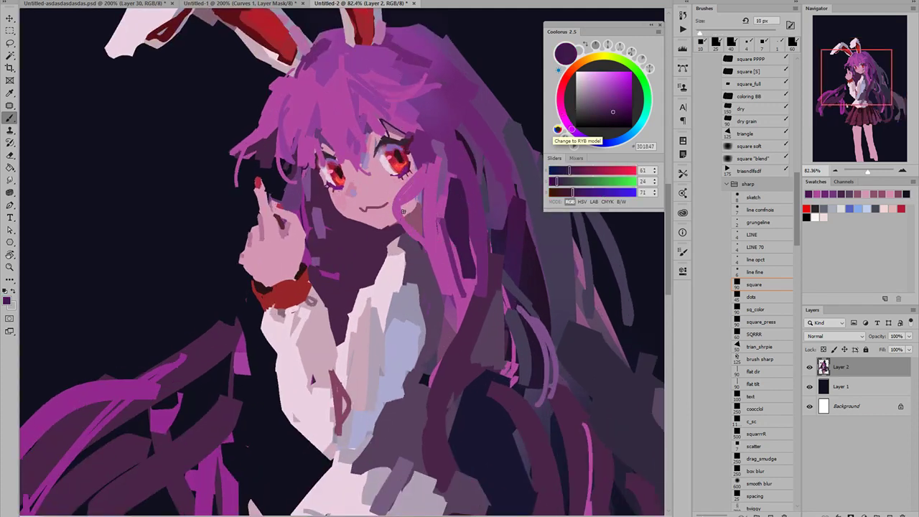
left_click(457, 184, "alt")
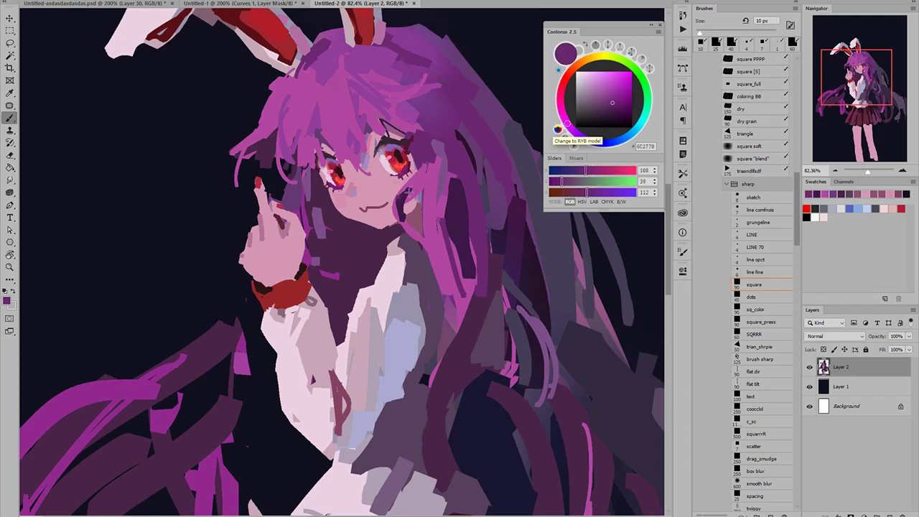
mouse_move(432, 209)
left_mouse_down()
mouse_move(367, 214)
mouse_move(424, 221)
left_mouse_up()
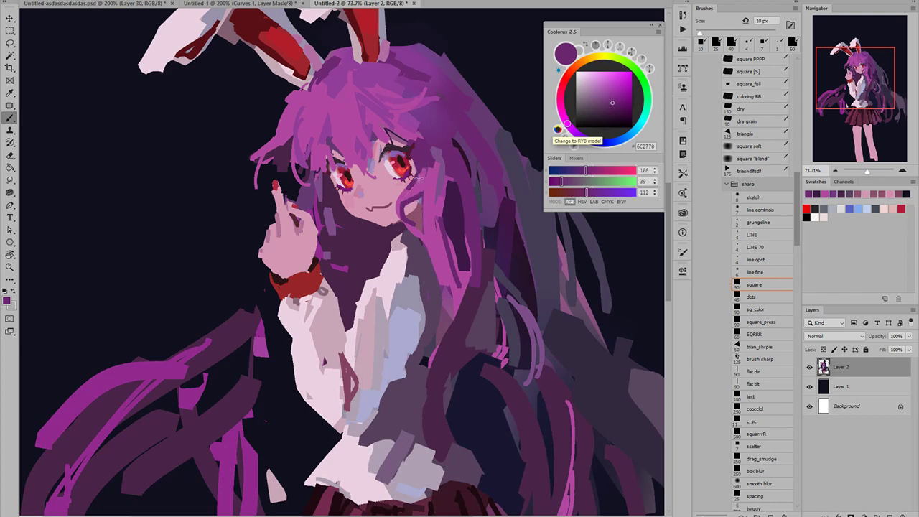
left_click(417, 172, "alt")
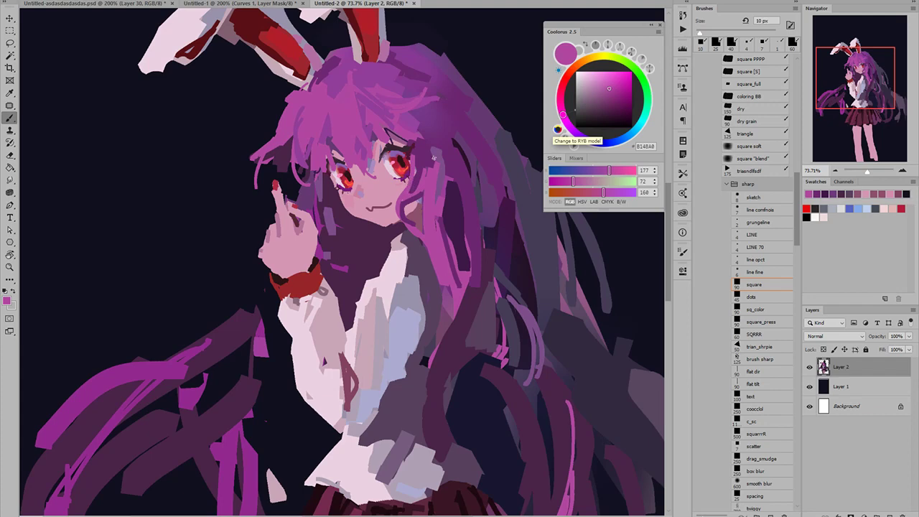
- Flip the canvas view horizontally and check the figure's proportions and face
scroll(434, 157, "down", 7)
key("ctrl+shift+h")
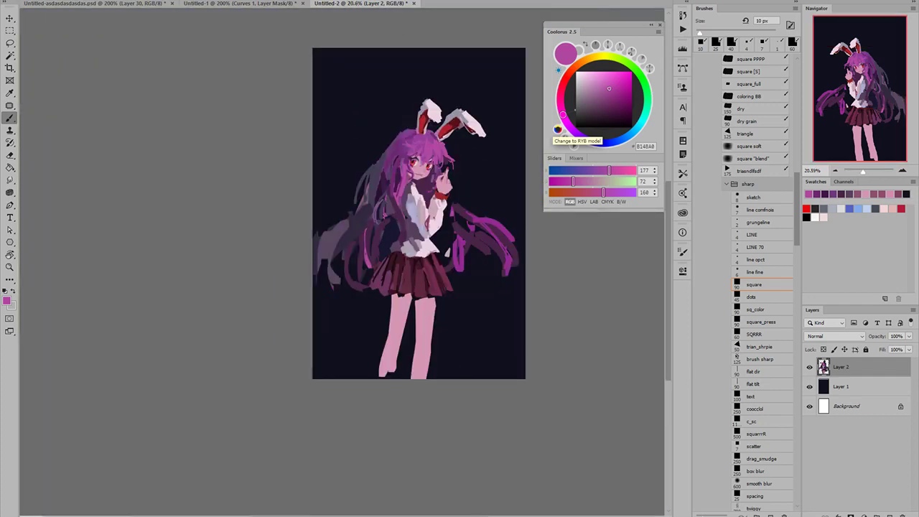
scroll(433, 145, "up", 4)
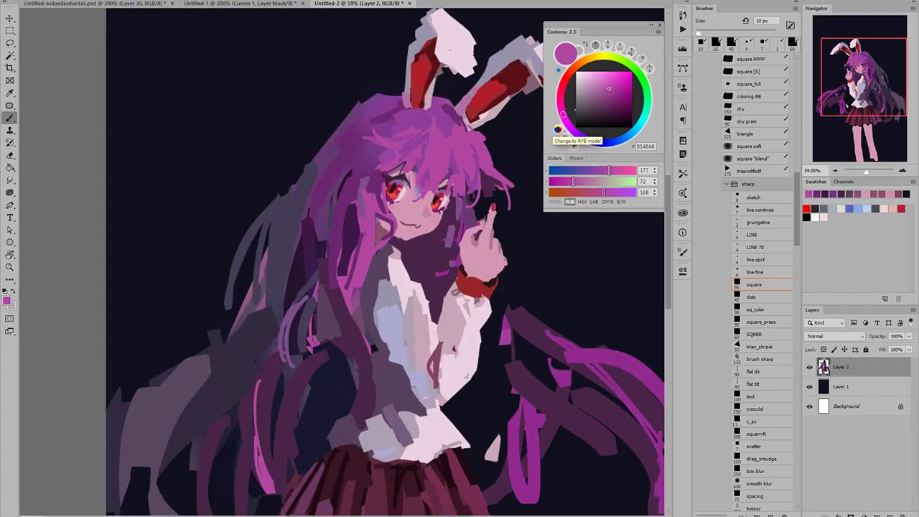
key("bracketleft")
key("bracketleft")
key("bracketleft")
key("ctrl+z")
left_click_drag(377, 252, 364, 285)
key("ctrl+z")
mouse_move(380, 213)
left_mouse_down()
mouse_move(379, 267)
mouse_move(372, 268)
left_mouse_up()
key("ctrl+z")
- Rework the hair between the neck and raised hand with dark 11101E and purple 653A72 at 25 px, undoing surplus strokes
mouse_move(460, 206)
left_mouse_down()
mouse_move(461, 258)
mouse_move(444, 281)
left_mouse_up()
left_click(452, 233, "alt")
key("bracketright")
key("bracketright")
key("bracketright")
key("bracketright")
key("bracketright")
key("bracketright")
left_click(470, 218, "alt")
mouse_move(448, 242)
left_mouse_down()
mouse_move(445, 291)
mouse_move(447, 282)
left_mouse_up()
key("ctrl+z")
key("ctrl+z")
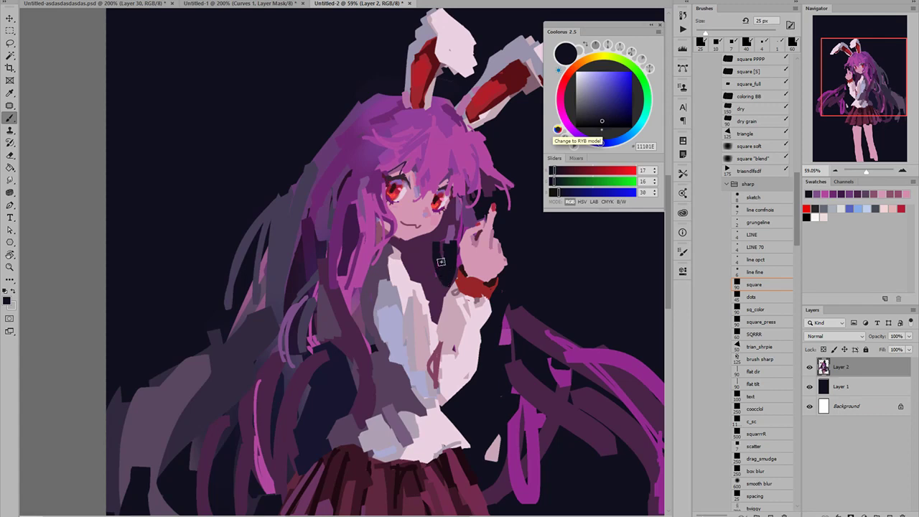
left_click(472, 215, "alt")
left_click_drag(438, 245, 450, 283)
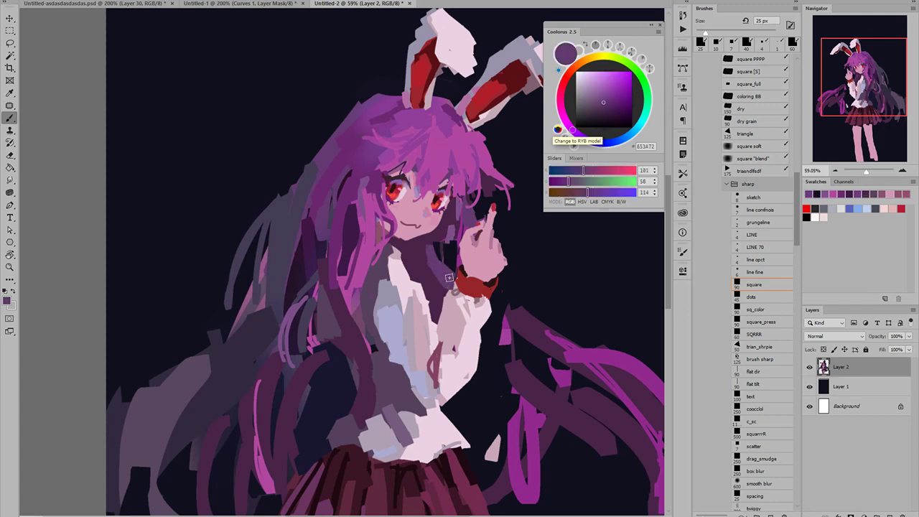
- Extend the flowing hair tail toward the elbow with sampled purples, adding 93298F accents at 10 px
left_click(520, 318, "alt")
mouse_move(512, 319)
left_mouse_down()
mouse_move(495, 301)
mouse_move(524, 341)
mouse_move(478, 310)
mouse_move(535, 340)
left_mouse_up()
left_click(452, 288, "alt")
left_click_drag(489, 319, 559, 351)
mouse_move(504, 322)
left_mouse_down()
mouse_move(570, 350)
mouse_move(524, 318)
left_mouse_up()
left_click(576, 352, "alt")
key("ctrl+z")
left_click_drag(573, 351, 557, 367)
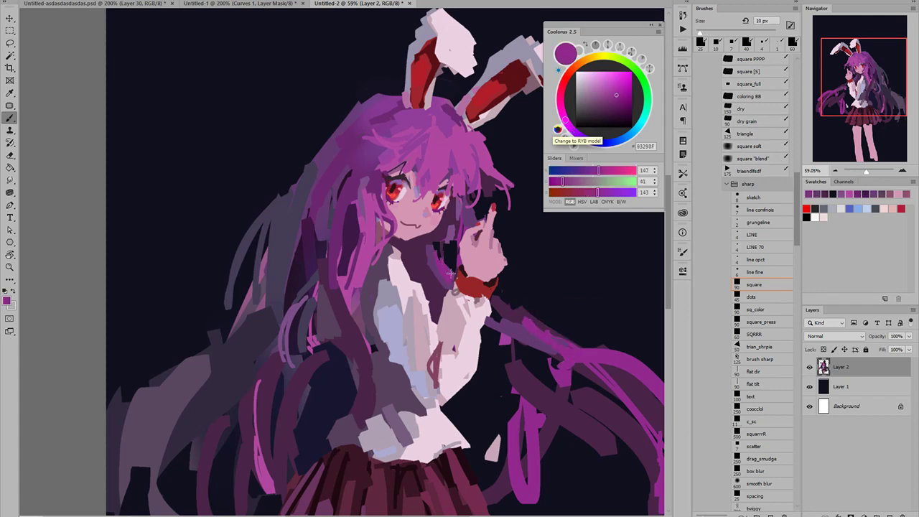
left_click_drag(488, 250, 436, 223)
- Flip the canvas view back and examine the whole figure and the face up close
key("ctrl+shift+h")
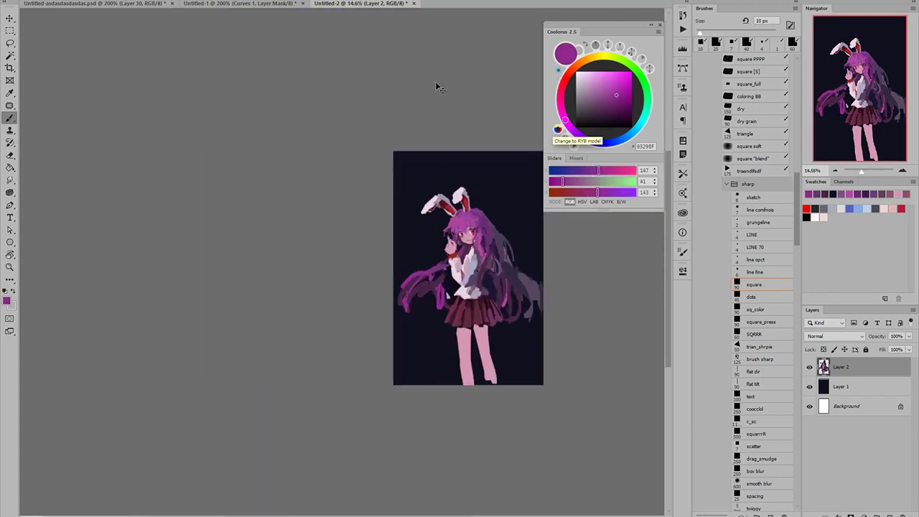
key("h")
key("h")
scroll(493, 261, "up", 8)
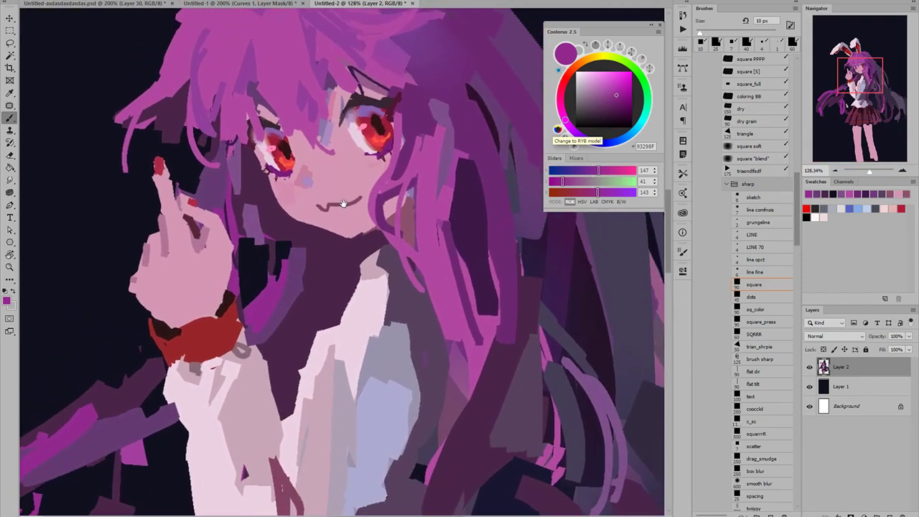
left_click_drag(343, 204, 342, 208)
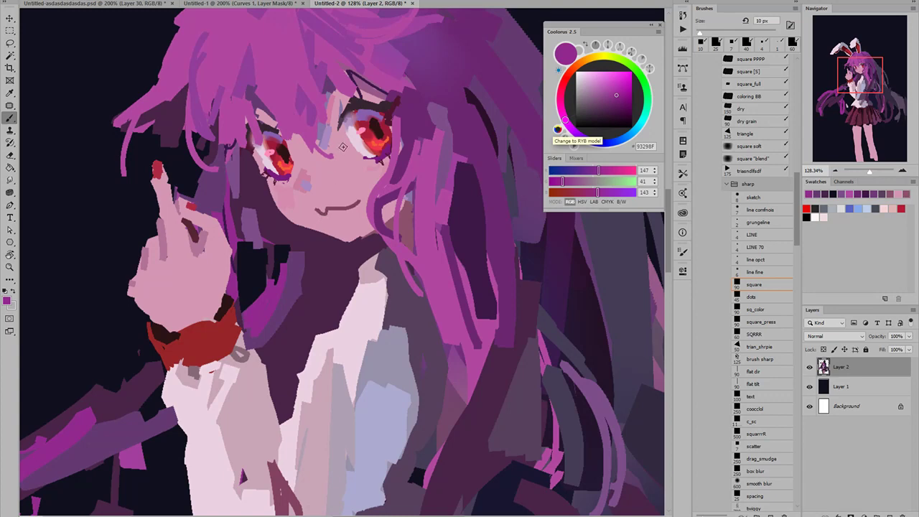
- Cover the dark brow line above the eye with sampled colours and add thin 6C2770 strands to the fringe, reducing the brush to 4 px
scroll(355, 125, "down", 2)
left_click(372, 99, "alt")
left_click(370, 98, "alt")
mouse_move(352, 86)
left_mouse_down()
mouse_move(375, 100)
mouse_move(355, 90)
left_mouse_up()
left_click(372, 99, "alt")
left_click(402, 114, "alt")
key("bracketleft")
key("bracketleft")
key("bracketleft")
left_click_drag(332, 58, 351, 80)
key("bracketleft")
key("bracketleft")
key("bracketleft")
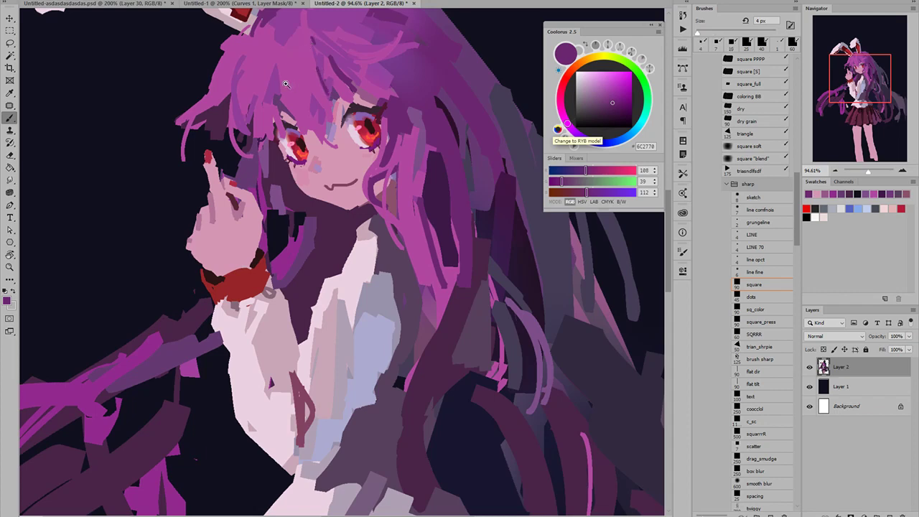
- Add light violet A161B8 highlights to the crown hair near the ears, enlarging the brush to 10 px
scroll(280, 78, "down", 1)
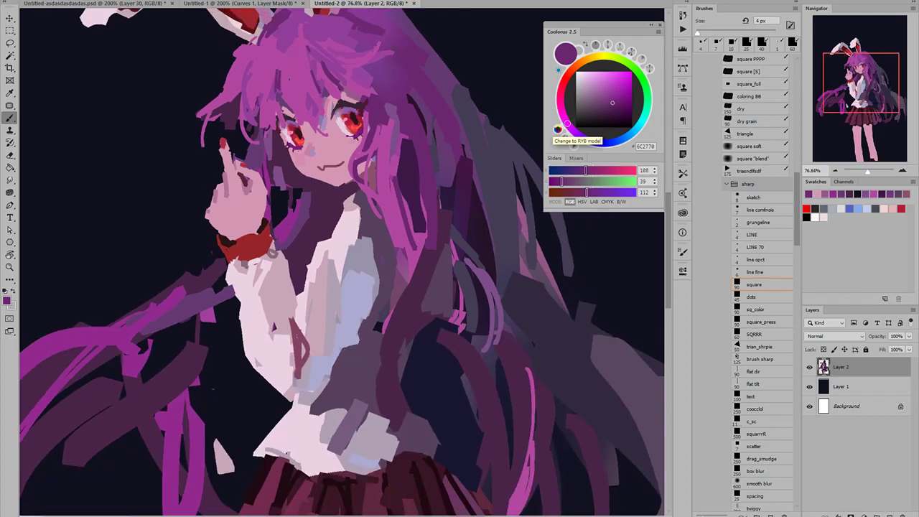
scroll(265, 76, "down", 4)
scroll(295, 64, "up", 4)
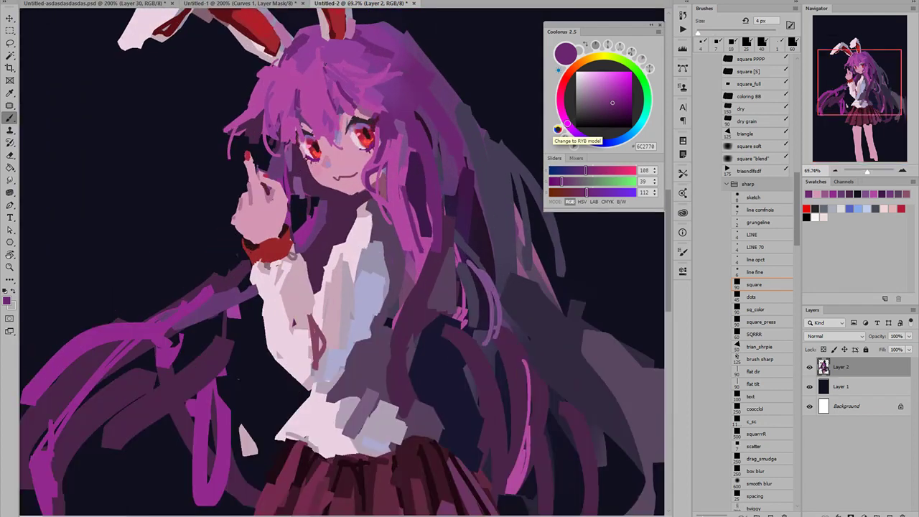
left_click(332, 53, "alt")
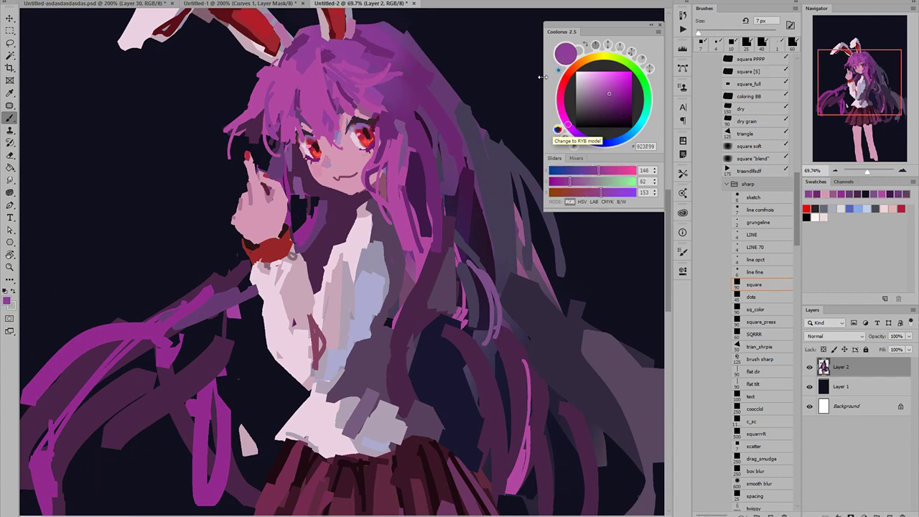
left_click(574, 131)
left_click(603, 87)
key("bracketright")
key("bracketright")
key("bracketright")
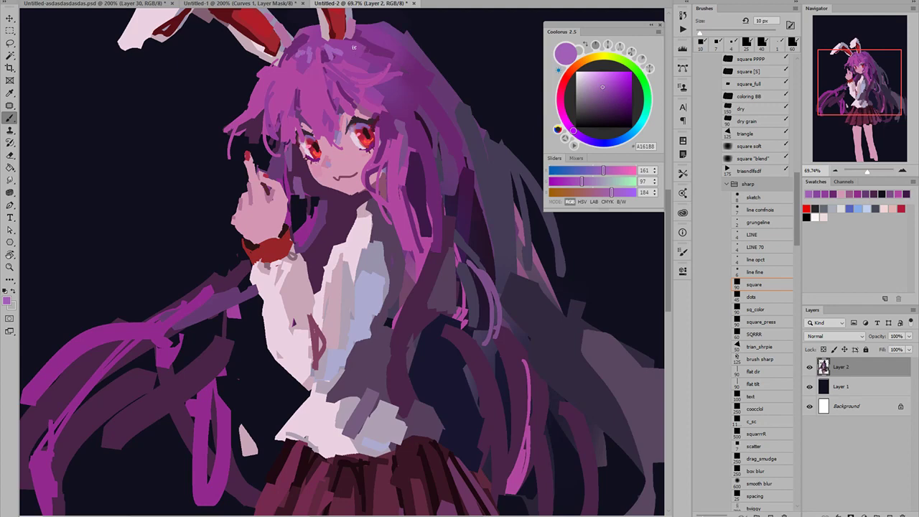
scroll(392, 91, "down", 5)
scroll(421, 76, "up", 3)
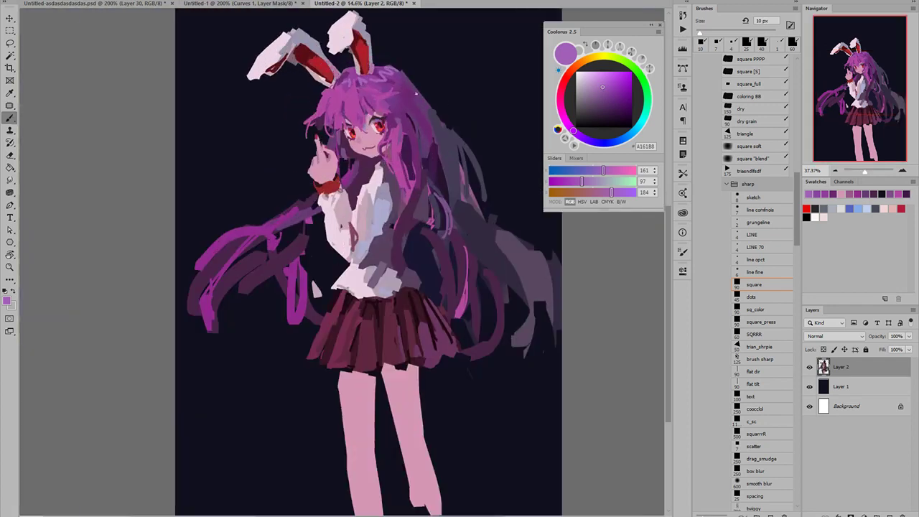
- Paint pink D663A0 highlights across the outer fringe above the raised hand at 10 px
key("bracketright")
key("bracketright")
key("bracketright")
left_click(342, 104, "alt")
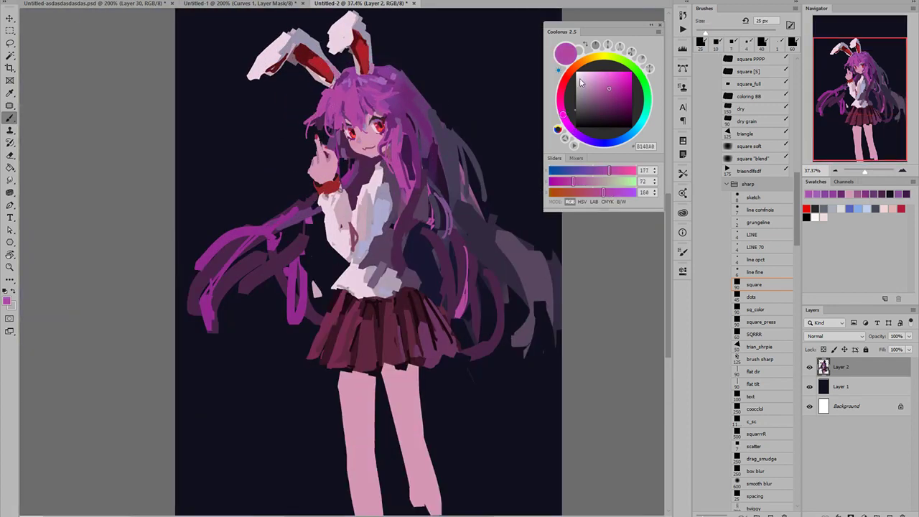
left_click(605, 79)
left_click(560, 102)
scroll(324, 111, "up", 3)
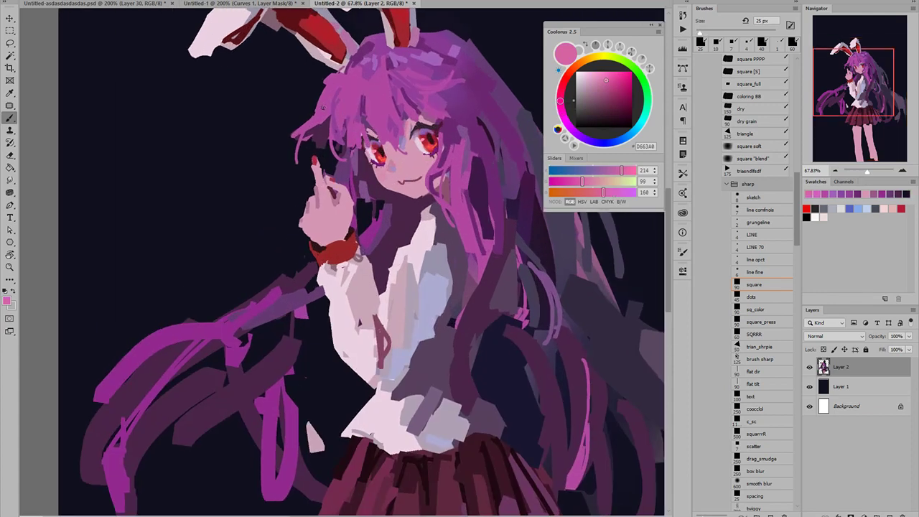
key("bracketleft")
key("bracketleft")
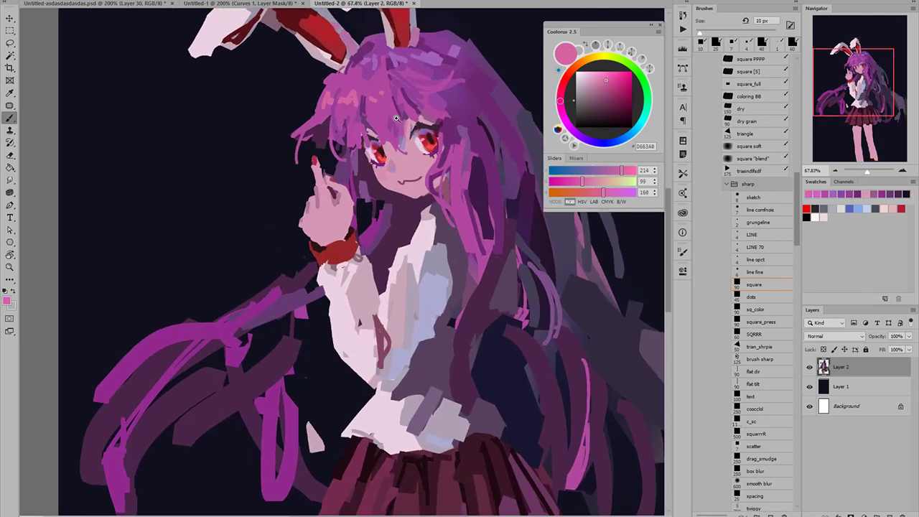
scroll(396, 118, "down", 4)
scroll(394, 114, "up", 4)
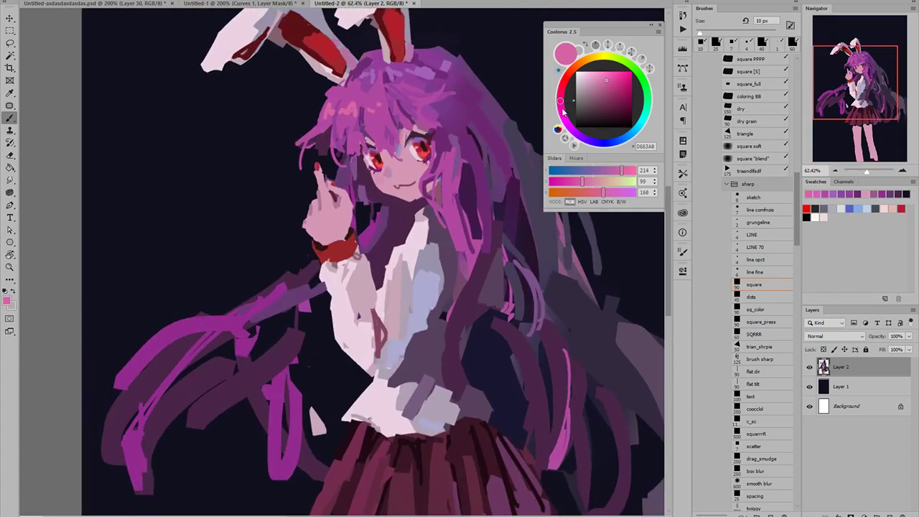
- Blend the pink fringe highlights into the hair with C04B9A at 10 px
left_click(563, 109)
key("bracketright")
key("bracketright")
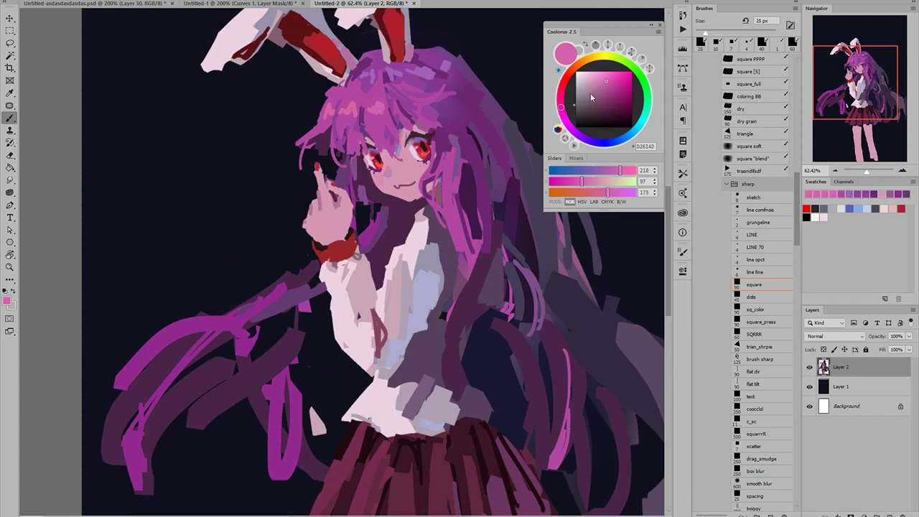
left_click(610, 85)
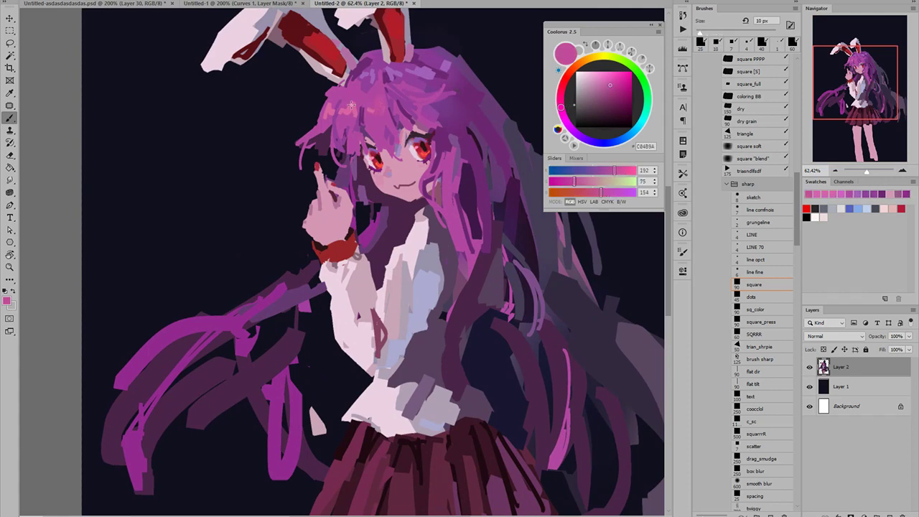
left_click_drag(329, 107, 327, 116)
- Blend the fringe above the eyes with sampled and adjusted magentas AF2C9A and C036AA at 10 px
left_click(389, 148, "alt")
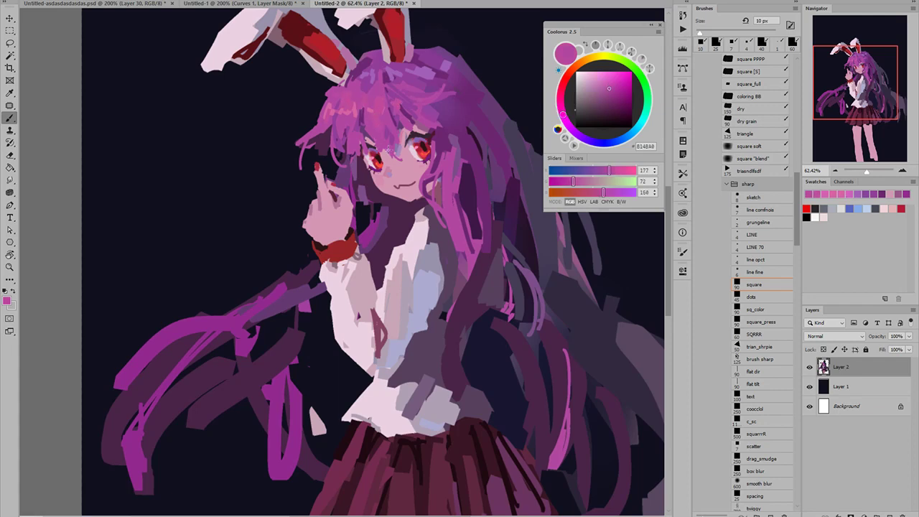
left_click(617, 89)
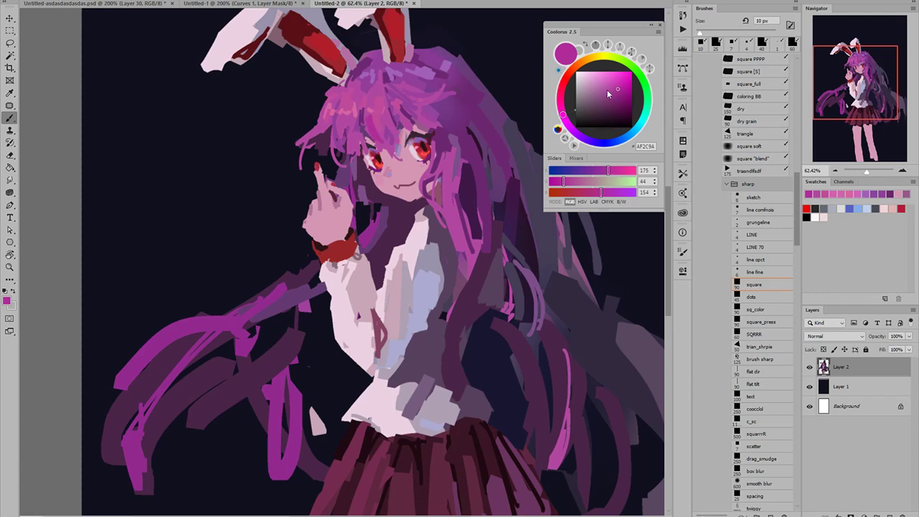
left_click(383, 143, "alt")
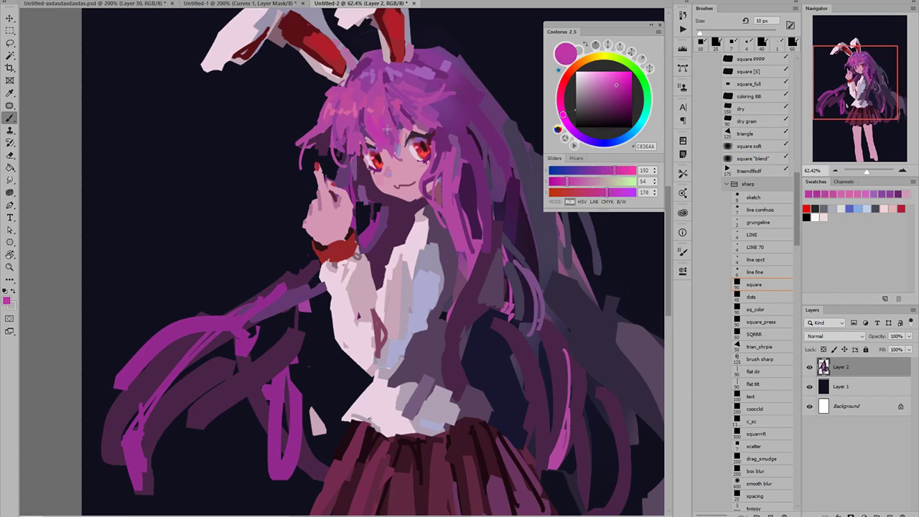
left_click_drag(380, 120, 474, 125)
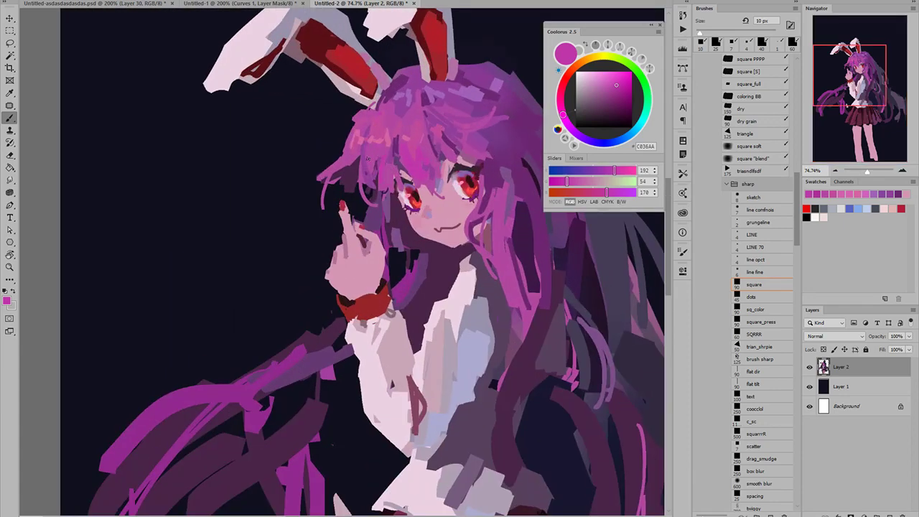
- Add bright magenta C036AA highlight strokes to the hair tail behind the raised arm at 10 px
left_click_drag(290, 359, 225, 393)
left_click_drag(291, 363, 250, 419)
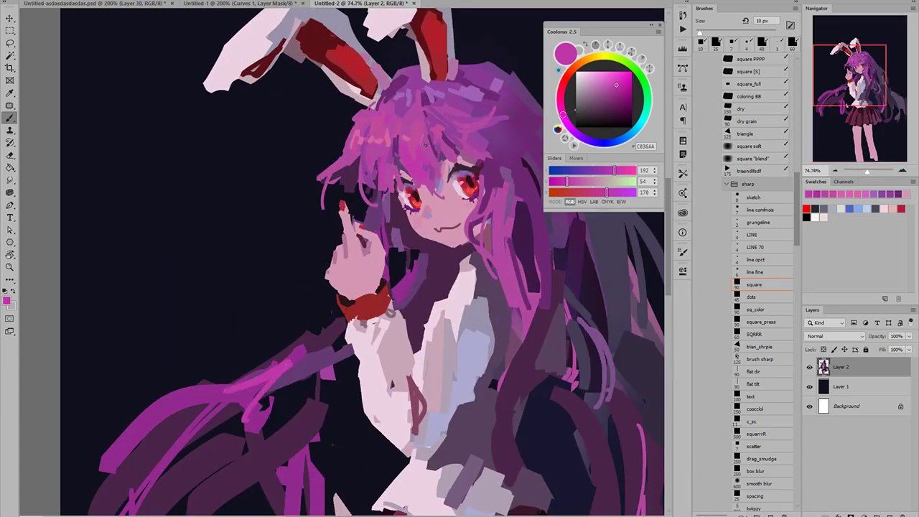
key("ctrl+z")
mouse_move(288, 358)
left_mouse_down()
mouse_move(257, 391)
mouse_move(165, 412)
mouse_move(158, 435)
left_mouse_up()
- Rework the hair at the back of the crown with sampled purples 6E2A74 and 6A3D7B, enlarging the brush to 25 px
key("bracketright")
key("bracketright")
key("bracketright")
scroll(214, 418, "down", 4)
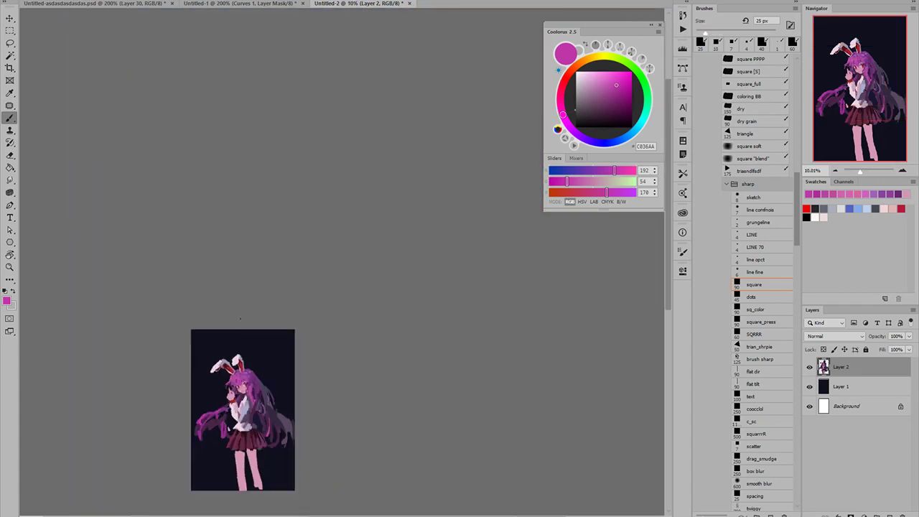
scroll(223, 408, "up", 4)
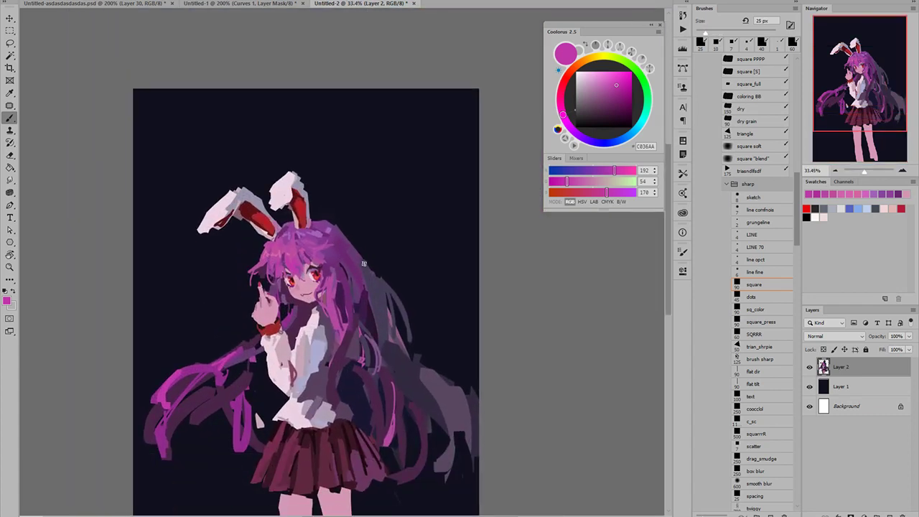
left_click(341, 237, "alt")
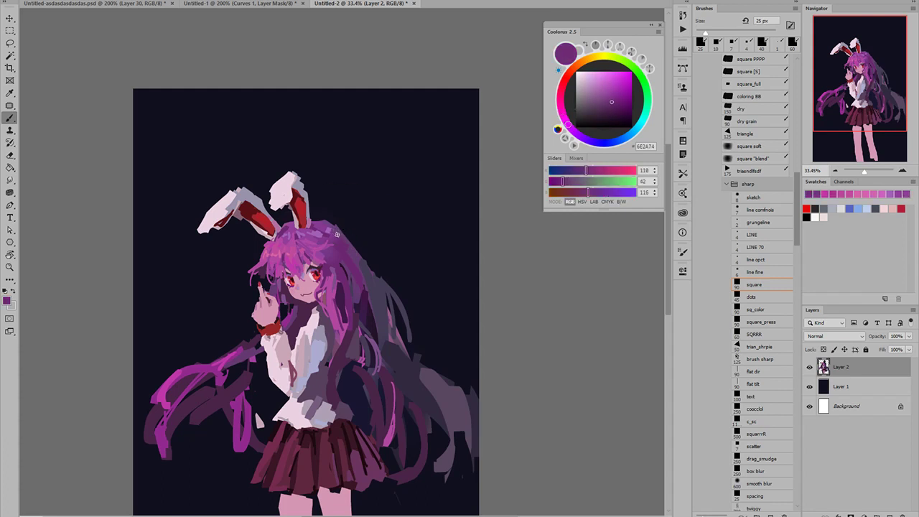
left_click(337, 229, "alt")
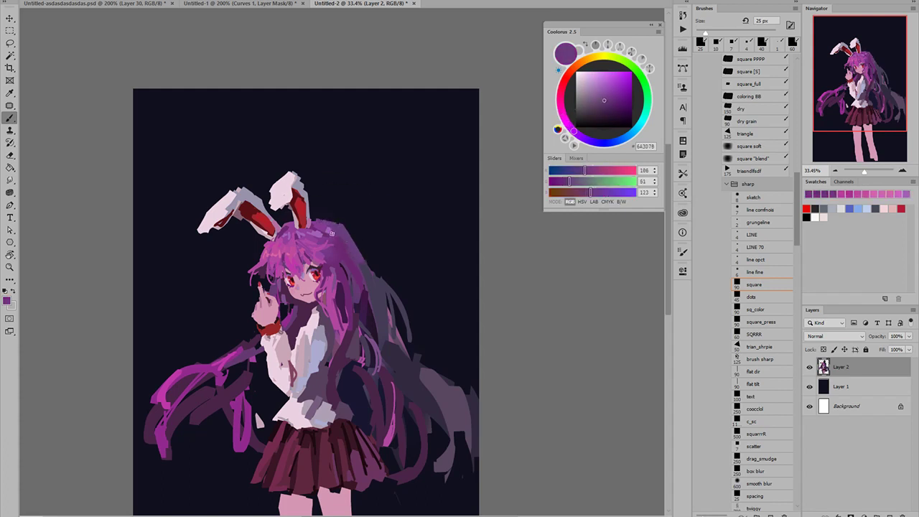
scroll(316, 219, "down", 4)
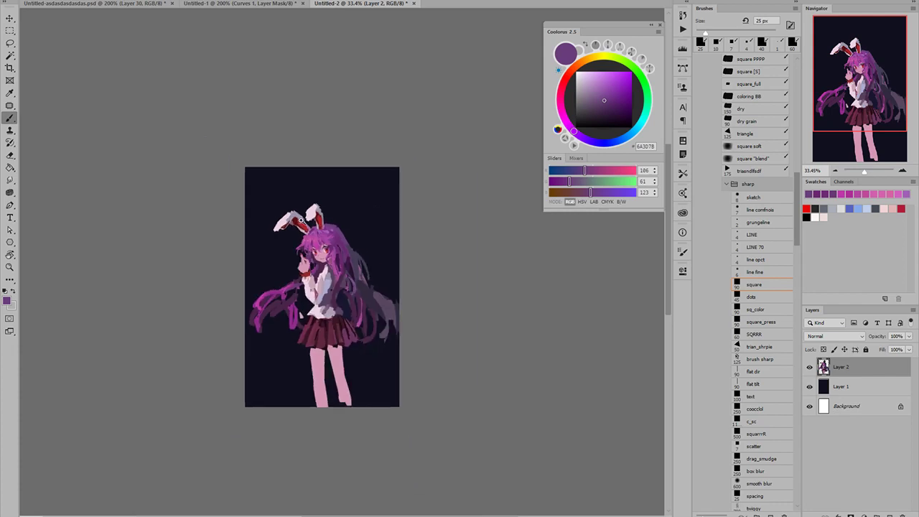
scroll(343, 170, "up", 4)
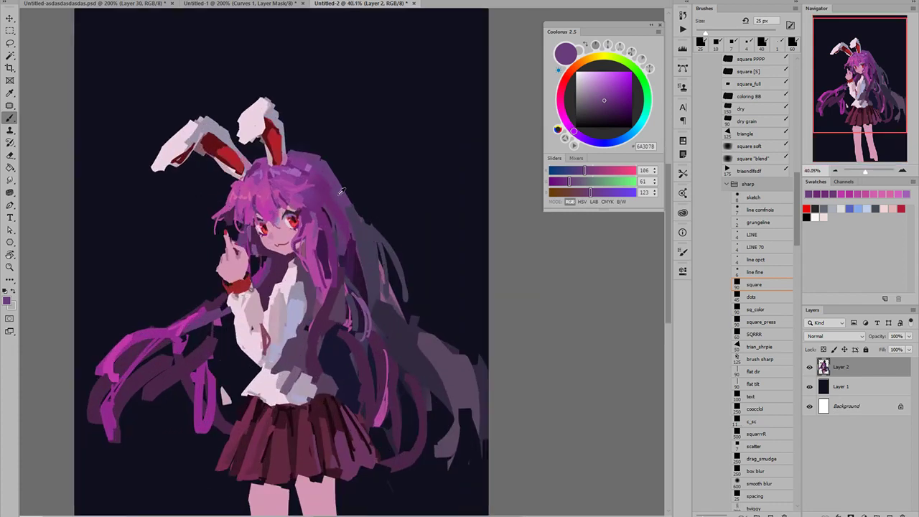
- Draw thin 6A3D7B strands flying outward from the back of the head, reducing the brush to 10 px
key("bracketleft")
key("bracketleft")
mouse_move(333, 178)
left_mouse_down()
mouse_move(389, 232)
mouse_move(400, 267)
left_mouse_up()
- Extend the outer back hair with a broader curved strand in sampled grey-violet 453C56
left_click(370, 242, "alt")
key("bracketright")
key("bracketright")
key("bracketright")
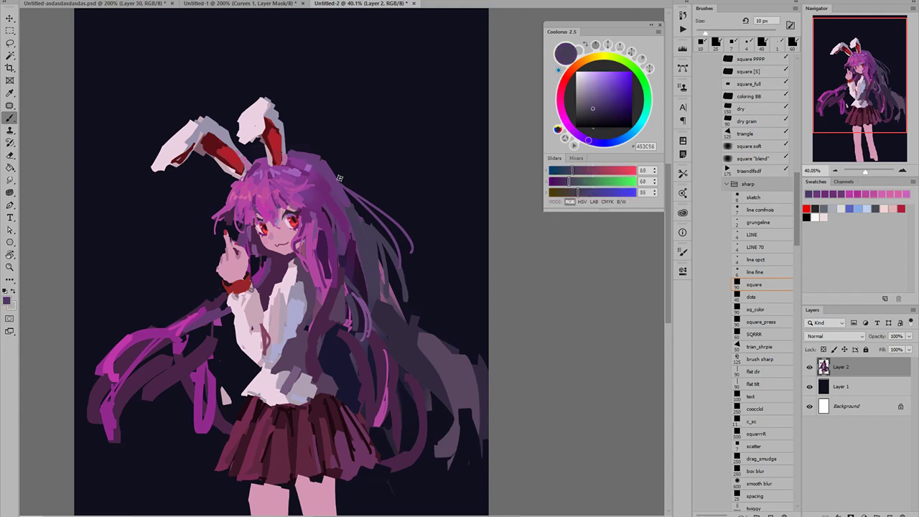
mouse_move(339, 173)
left_mouse_down()
mouse_move(387, 190)
mouse_move(410, 212)
mouse_move(416, 307)
left_mouse_up()
key("ctrl+z")
mouse_move(400, 231)
left_mouse_down()
mouse_move(409, 306)
mouse_move(461, 336)
mouse_move(454, 328)
left_mouse_up()
- Carve gaps between the outer back-hair strands with background colour 11101E at 40 px
key("bracketright")
key("bracketright")
key("bracketright")
left_click(416, 344, "alt")
left_click_drag(428, 267, 465, 317)
left_click(465, 293, "alt")
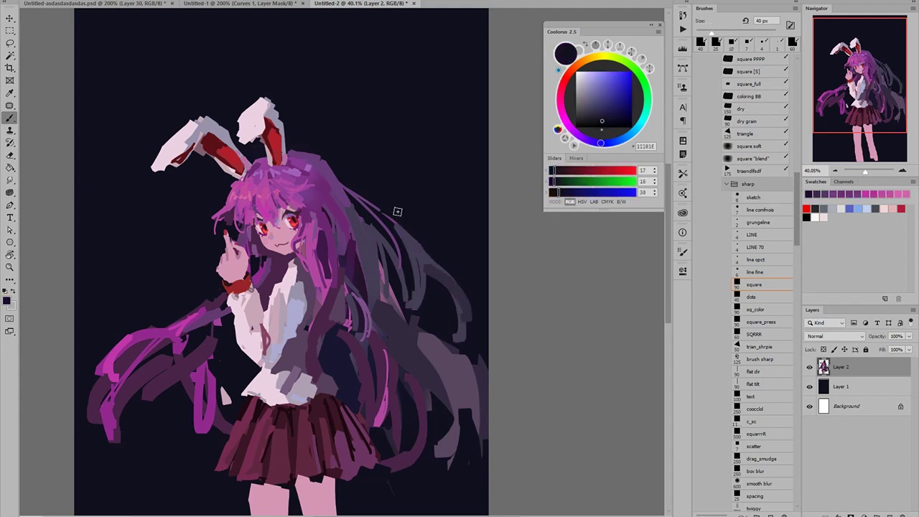
- Mix muted violet 64457B and paint thin strands through the back hair, reducing the brush to 10 px
scroll(362, 133, "down", 6)
scroll(405, 239, "up", 5)
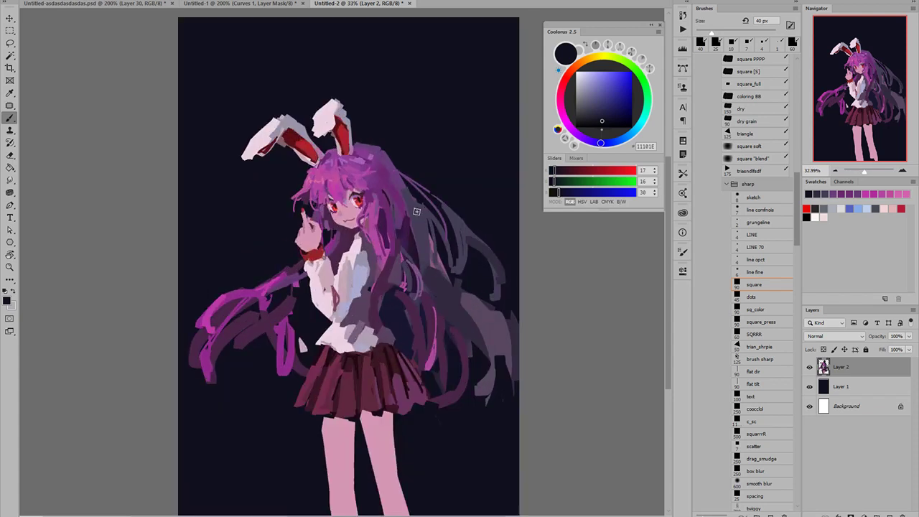
left_click(414, 211, "alt")
left_click(580, 137)
left_click(598, 107)
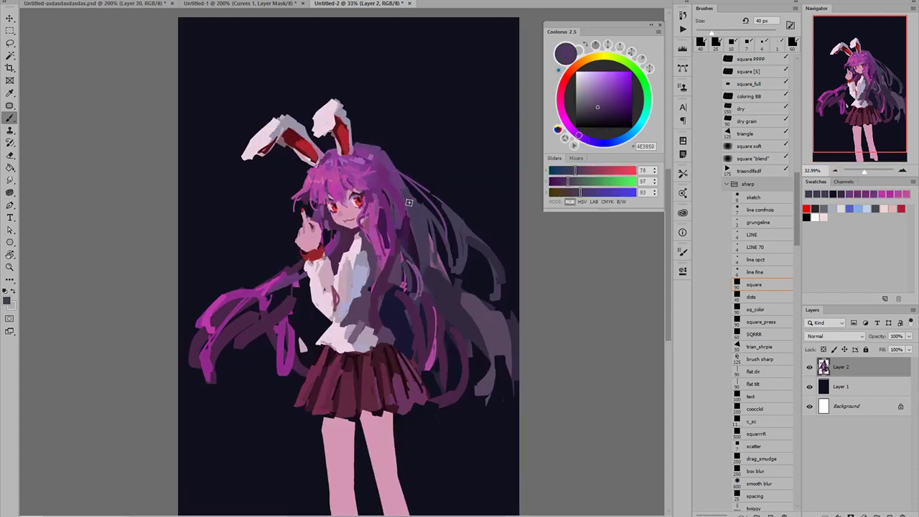
left_click(601, 100)
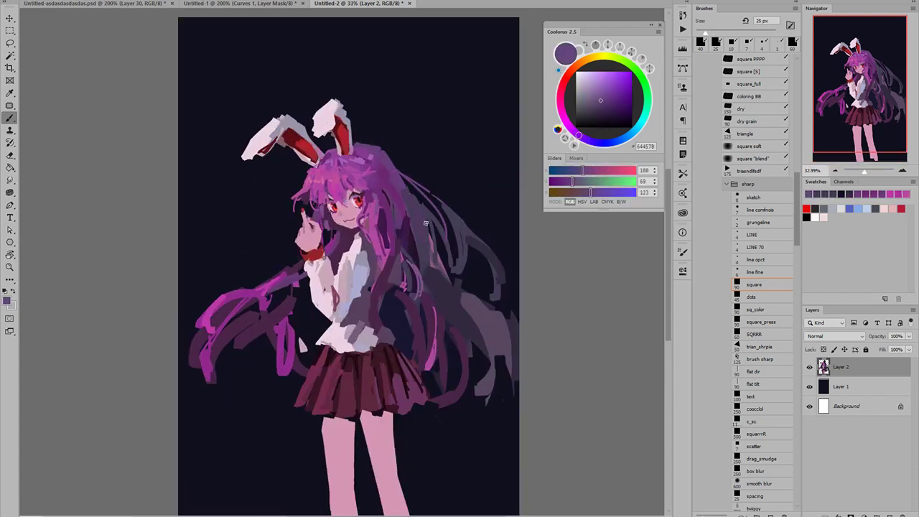
key("bracketleft")
key("bracketleft")
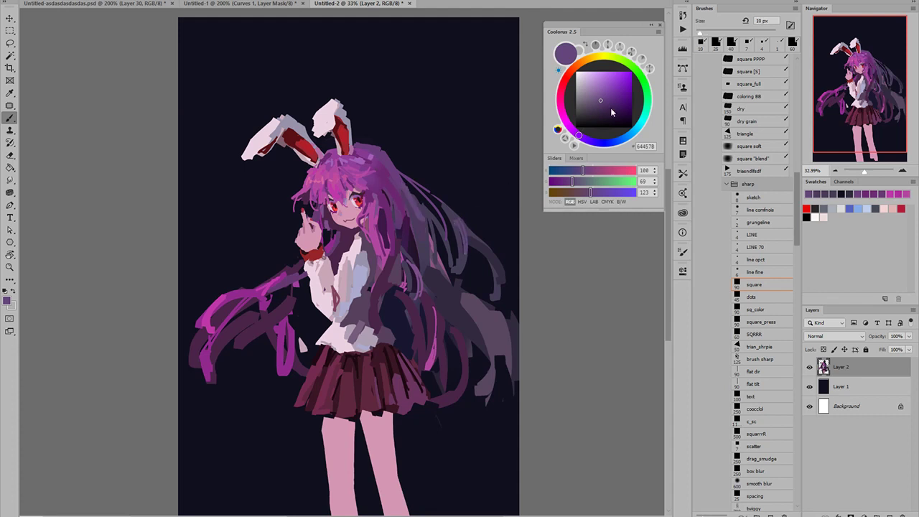
- Paint darker violet 4F3165 over the long back-hair strands, enlarging the brush from 10 to 40 px
left_click(605, 105)
mouse_move(460, 229)
left_mouse_down()
mouse_move(463, 253)
mouse_move(502, 286)
left_mouse_up()
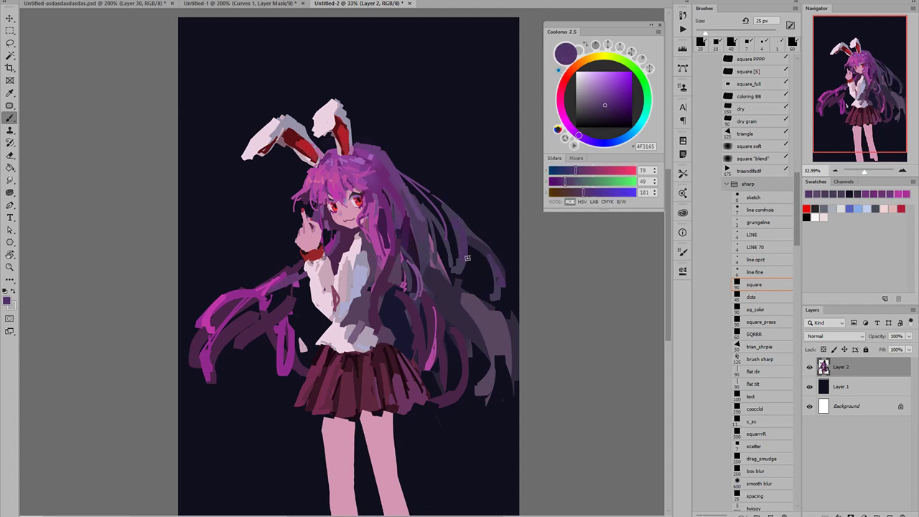
left_click_drag(422, 227, 496, 337)
key("bracketright")
key("bracketright")
key("bracketright")
left_click_drag(449, 289, 474, 363)
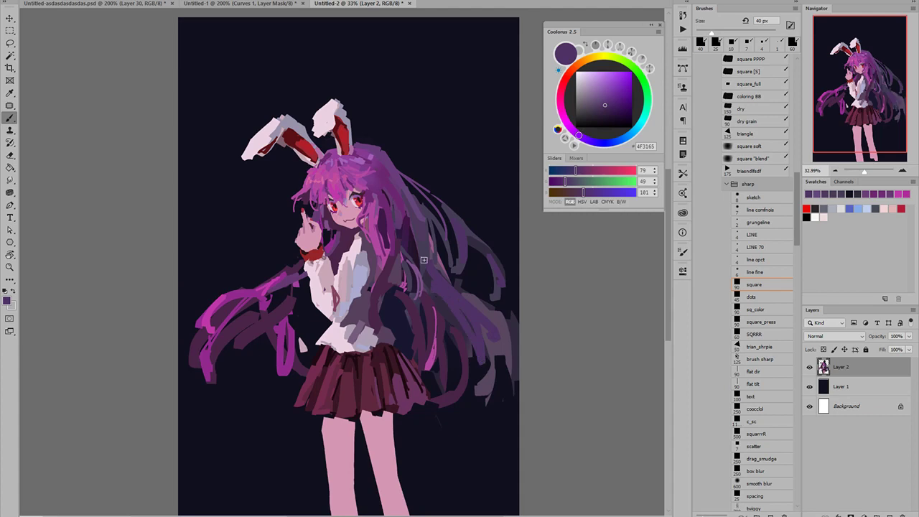
- Paint a light sleeve shape behind the back among the hair strands with sampled shirt colours, keeping the brush at 40 px
scroll(411, 250, "up", 1)
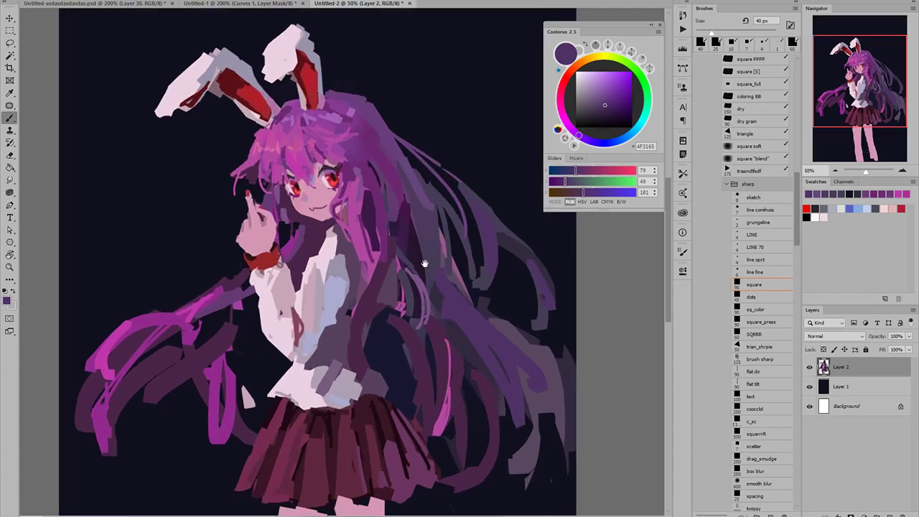
left_click_drag(422, 256, 357, 266)
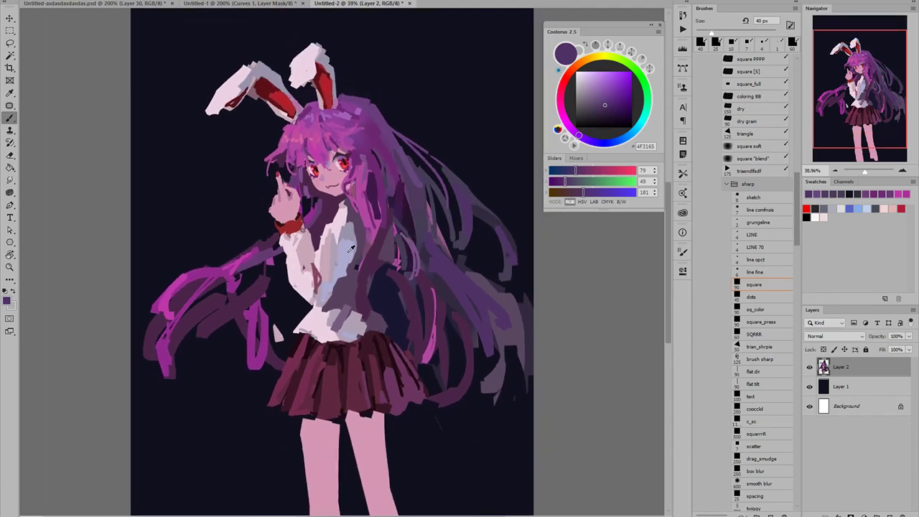
left_click(348, 234, "alt")
mouse_move(402, 227)
left_mouse_down()
mouse_move(451, 300)
mouse_move(450, 279)
mouse_move(451, 301)
left_mouse_up()
key("]")
key("]")
left_click(378, 273)
key("ctrl+z")
key("ctrl+z")
left_click(351, 268, "alt")
left_click(334, 272, "alt")
key("[")
key("[")
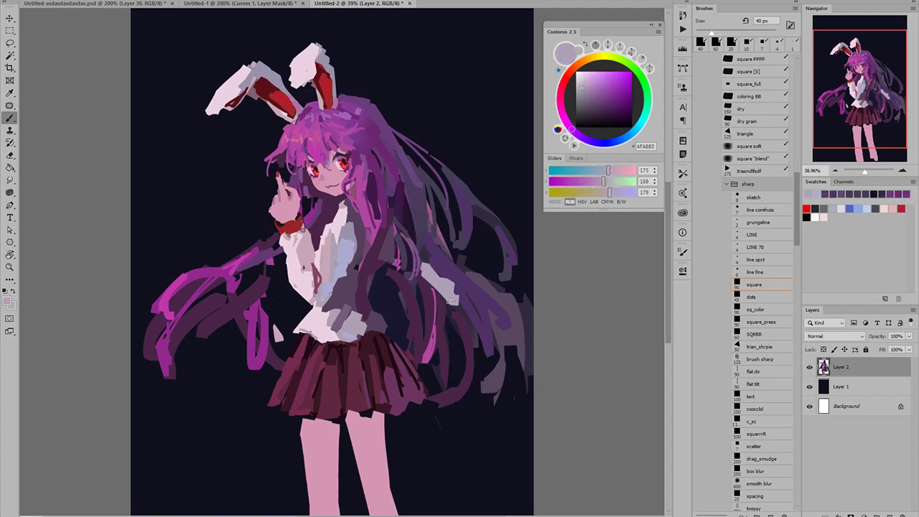
- Shade the light shape behind the back with AFA8B3 and a slightly darker grey-violet at 25 px
left_click(360, 287, "alt")
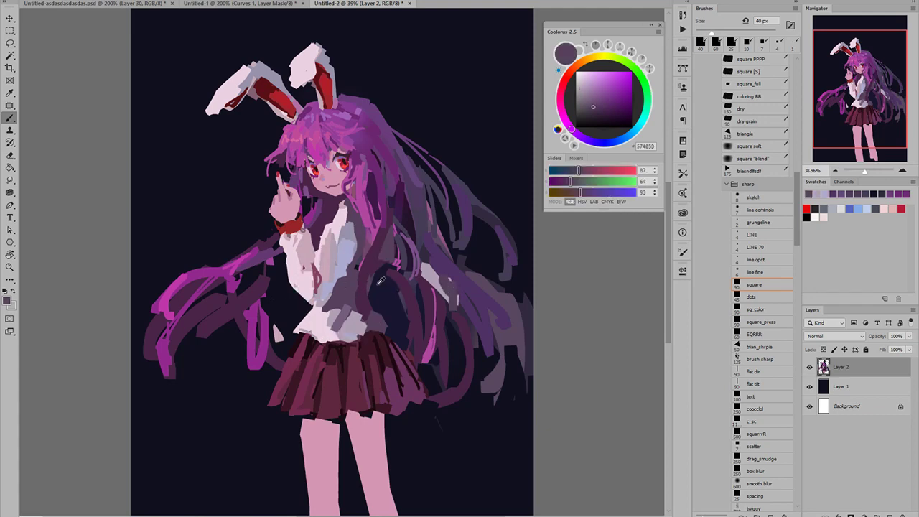
left_click(395, 266, "alt")
key("bracketleft")
key("bracketleft")
key("bracketleft")
left_click_drag(435, 276, 450, 296)
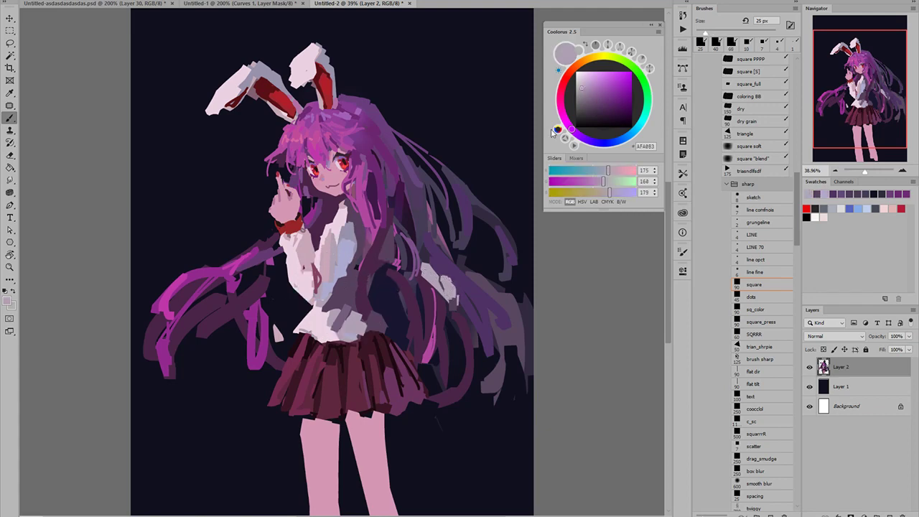
left_click_drag(584, 87, 585, 98)
mouse_move(450, 272)
left_mouse_down()
mouse_move(454, 294)
mouse_move(453, 282)
mouse_move(442, 274)
mouse_move(459, 321)
left_mouse_up()
- Overlap the light shape behind the back with hair strands in sampled 4F3165 and 492448 at 25 px
left_click(455, 282, "alt")
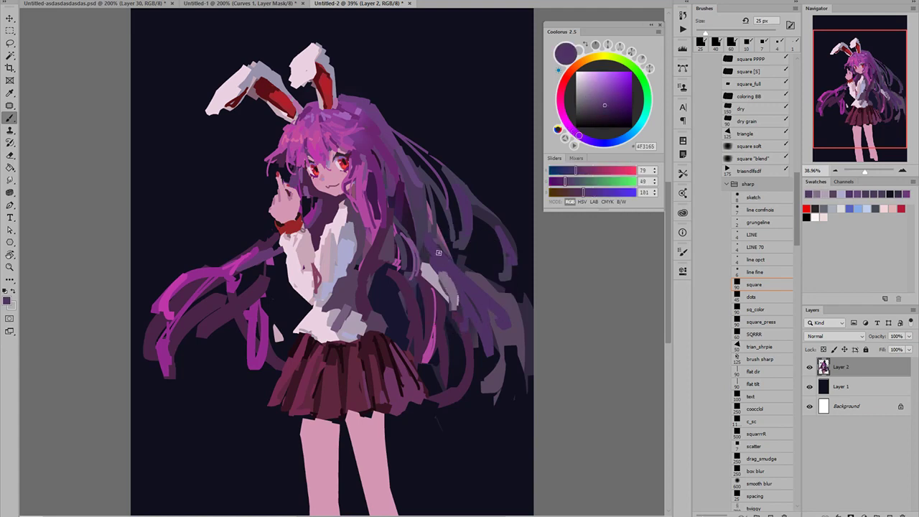
mouse_move(434, 273)
left_mouse_down()
mouse_move(444, 333)
mouse_move(444, 315)
mouse_move(388, 328)
left_mouse_up()
left_click(433, 311, "alt")
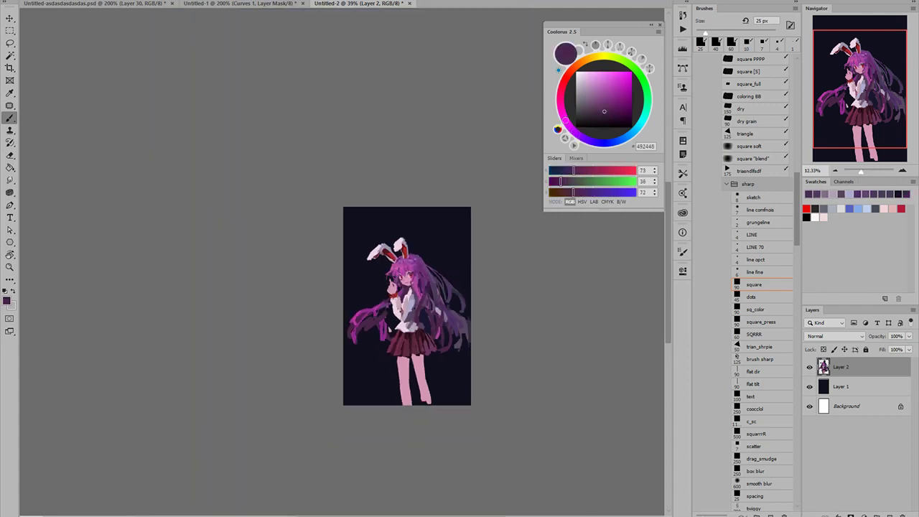
scroll(434, 302, "up", 5, "alt")
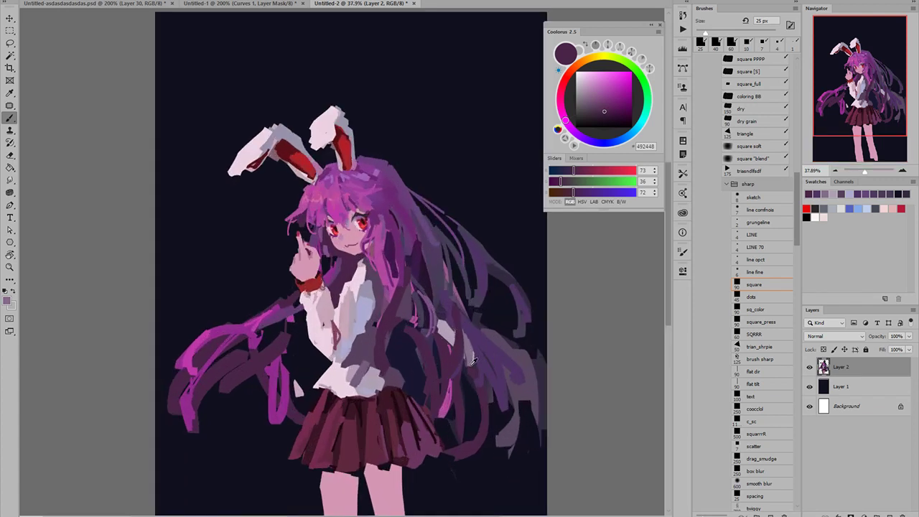
left_click(469, 363, "alt")
- Fill a lassoed area along the lower part of the leg below the back hair with sampled pink D497B2
scroll(379, 287, "down", 5)
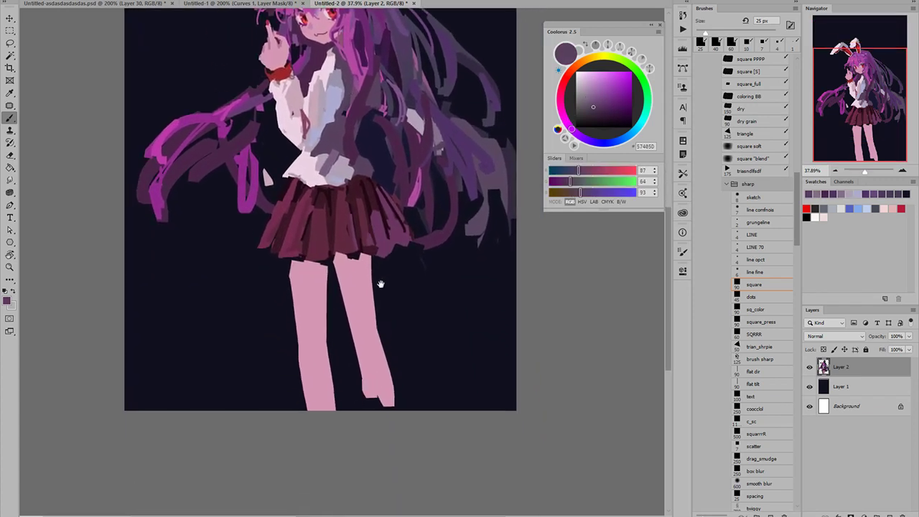
left_click(375, 298, "alt")
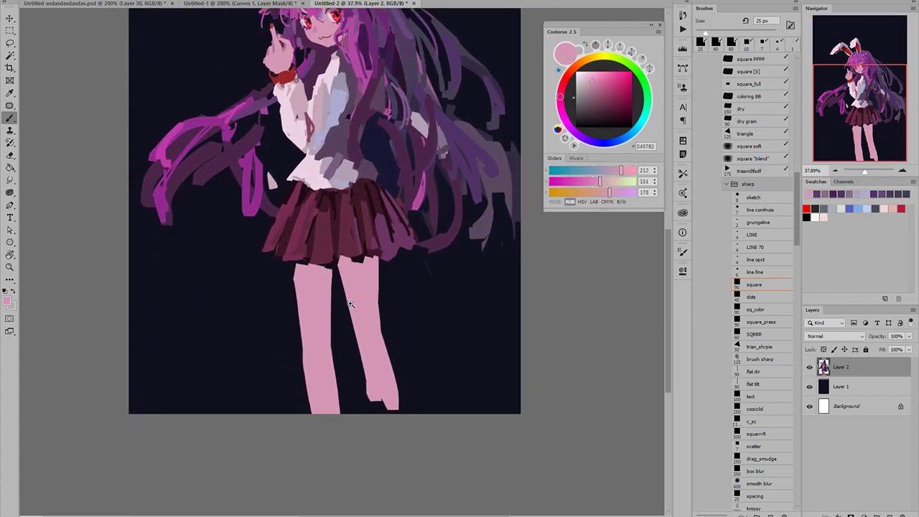
scroll(350, 305, "down", 1, "alt")
key("l")
mouse_move(359, 391)
left_mouse_down()
mouse_move(343, 290)
mouse_move(407, 335)
mouse_move(391, 388)
mouse_move(379, 269)
mouse_move(337, 262)
mouse_move(388, 354)
left_mouse_up()
key("alt+BackSpace")
key("ctrl+d")
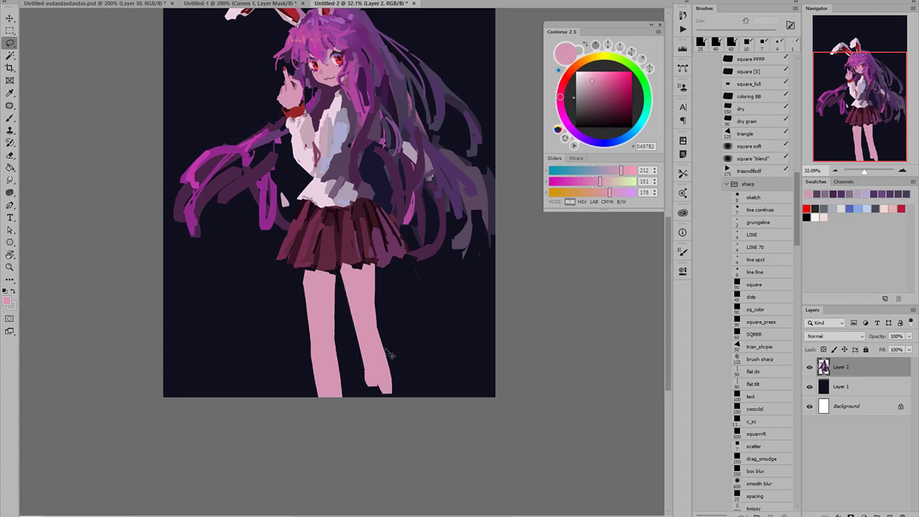
- Lasso the leg below the back hair and shift it outward, away from the other leg
mouse_move(367, 307)
left_mouse_down()
mouse_move(386, 313)
mouse_move(377, 314)
left_mouse_up()
key("ctrl+z")
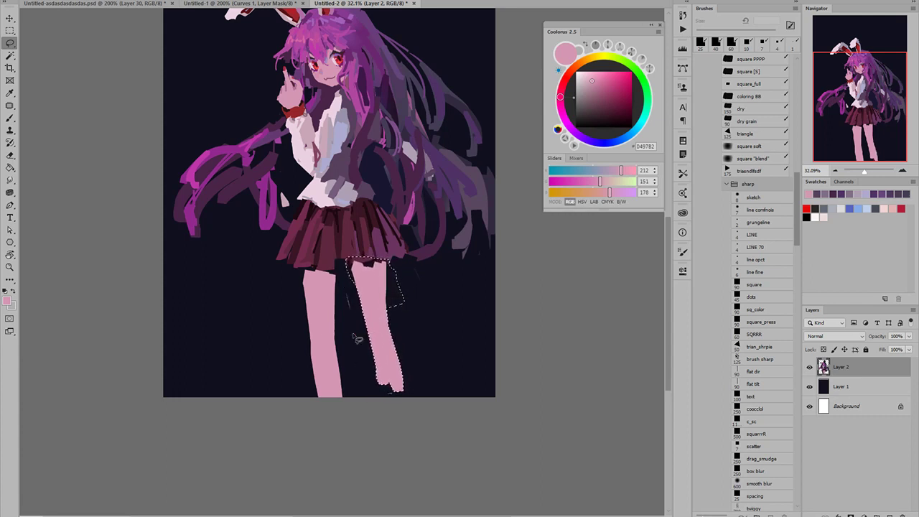
key("ctrl+d")
- Cover the stray line left between the legs with background colour 11101E, enlarging the brush to 60 px
key("b")
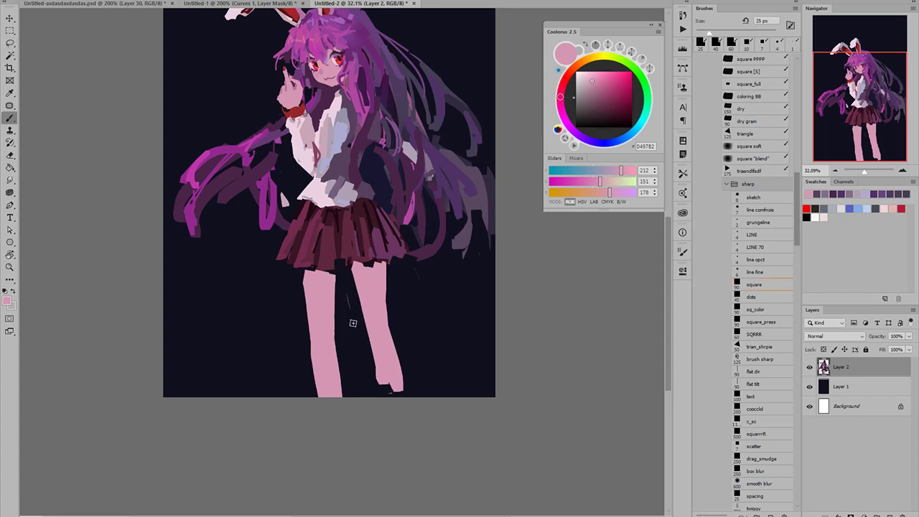
key("bracketright")
key("bracketright")
key("bracketright")
key("bracketright")
key("bracketright")
key("bracketright")
left_click(351, 320, "alt")
left_click_drag(347, 300, 352, 322)
- Reshape the inner contour of the leg below the raised hand with pink D497B2 and background 11101E at 60 px
left_click(323, 319, "alt")
left_click_drag(330, 276, 332, 340)
key("ctrl+z")
mouse_move(334, 278)
left_mouse_down()
mouse_move(329, 350)
mouse_move(330, 338)
mouse_move(340, 413)
left_mouse_up()
key("ctrl+z")
key("ctrl+z")
left_click(357, 349, "alt")
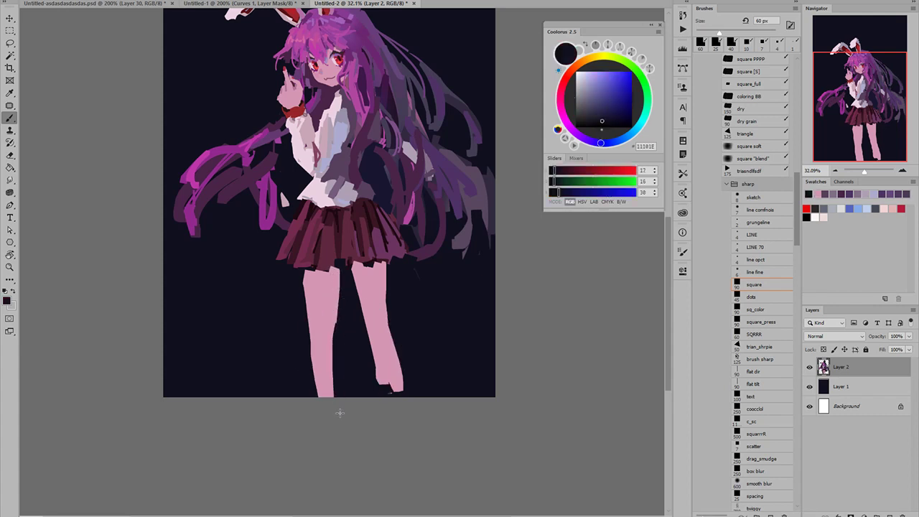
- Refine the inner calf edge of the leg below the raised hand with pink D497B2 at 60 px
left_click(314, 323, "alt")
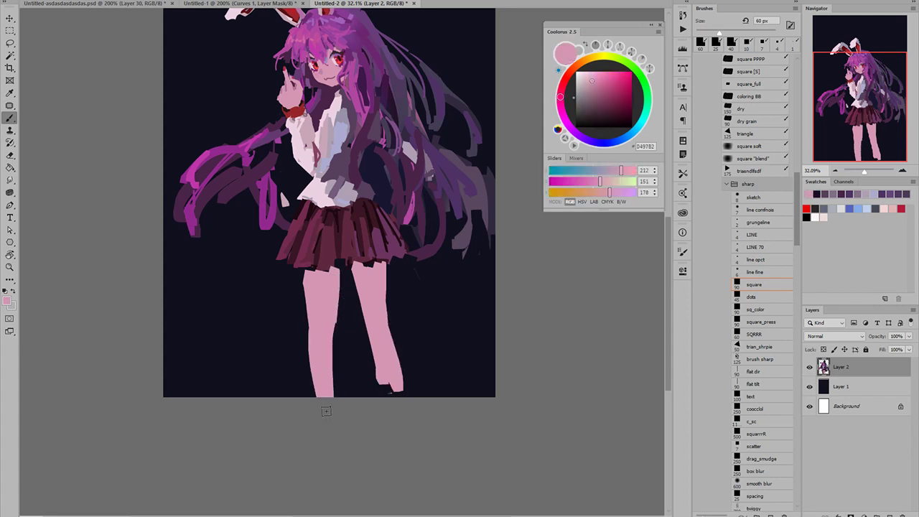
left_click_drag(332, 332, 334, 397)
key("ctrl+z")
left_click_drag(329, 330, 327, 393)
scroll(362, 268, "down", 4)
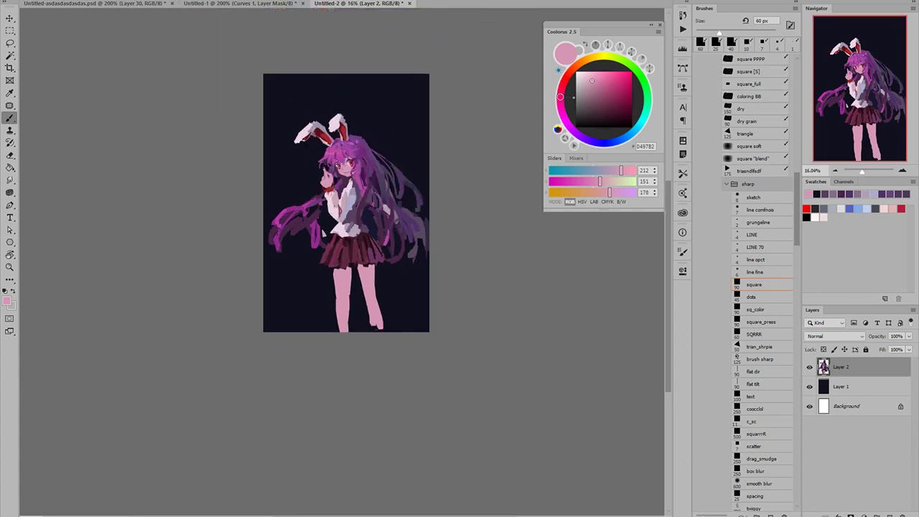
- Trim the inner thigh edge above the knee of the leg below the raised hand with background colour 11101E
left_click_drag(343, 322, 349, 329)
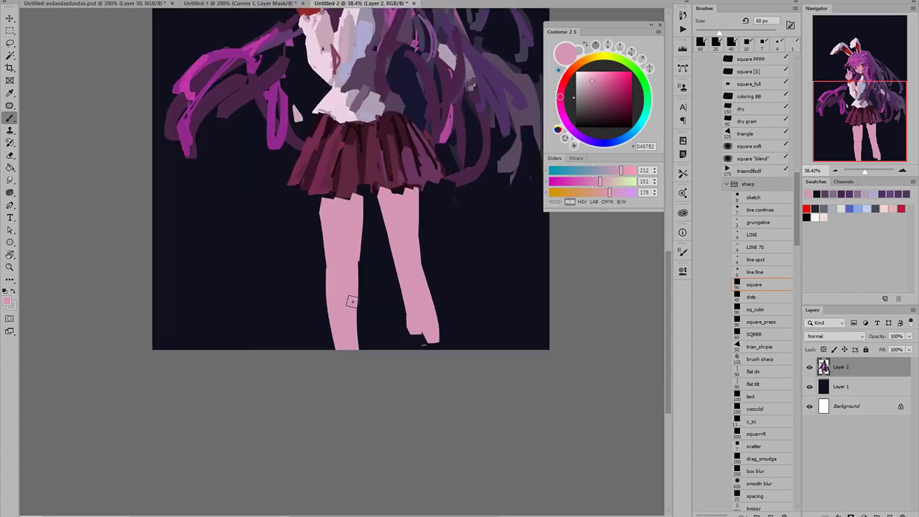
left_click(363, 240, "alt")
left_click_drag(366, 262, 369, 204)
- Slim the inner calf of the leg below the back hair with background 11101E and pink D497B2 at 40 px
key("bracketleft")
key("bracketleft")
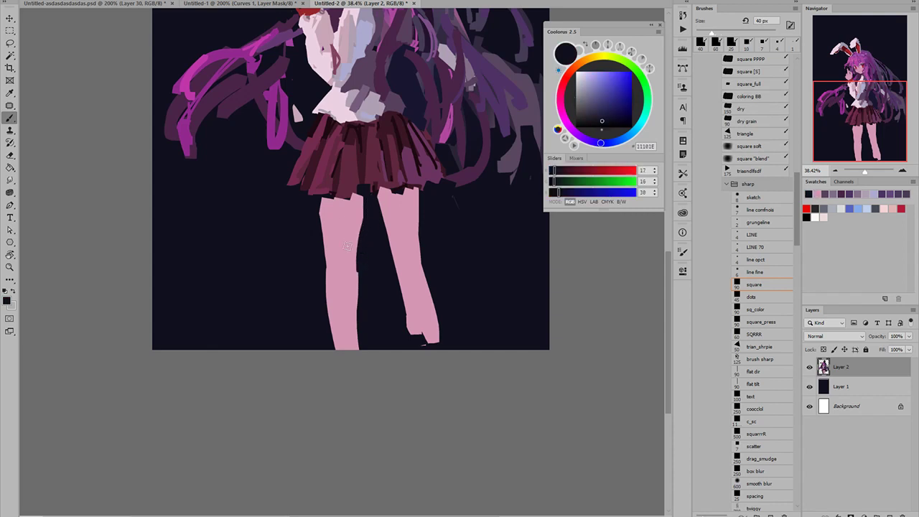
left_click(397, 221, "alt")
left_click(394, 256, "alt")
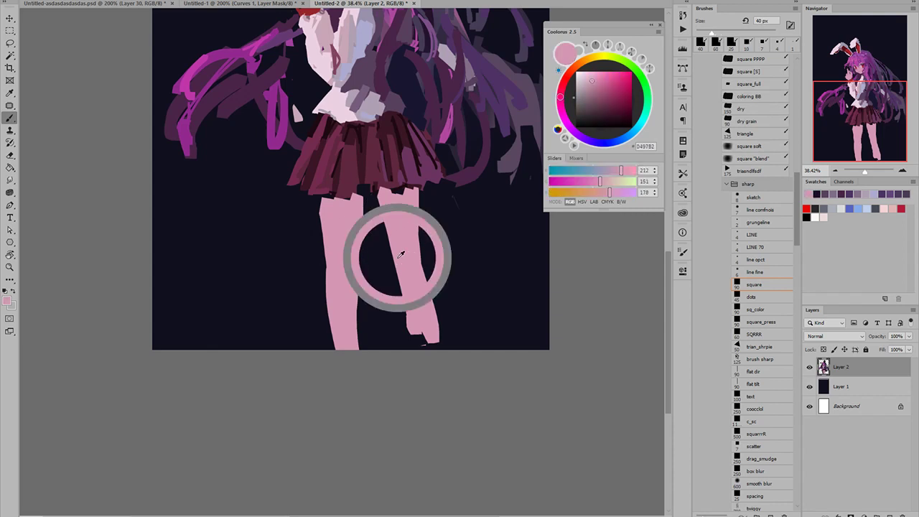
mouse_move(396, 251)
left_mouse_down()
mouse_move(406, 287)
mouse_move(401, 280)
left_mouse_up()
key("ctrl+z")
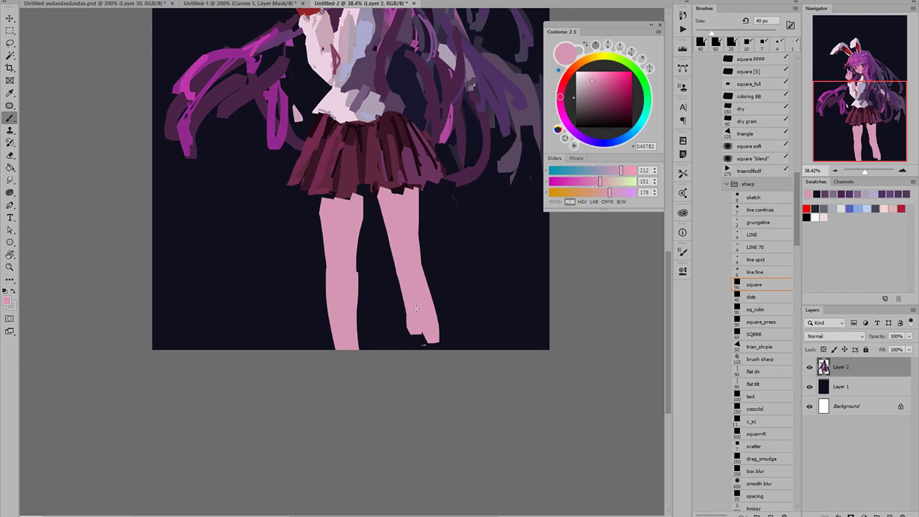
left_click(405, 324, "alt")
left_click(419, 327, "alt")
left_click(396, 322, "alt")
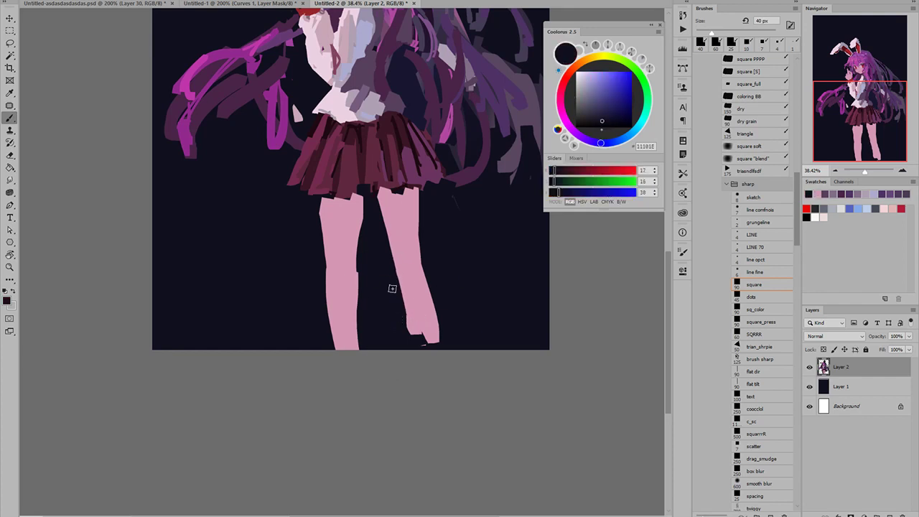
left_click(431, 310, "alt")
- Smooth the outer calf of the leg below the back hair and extend it to the canvas edge with pink D497B2 at 40 px
key("bracketright")
key("bracketright")
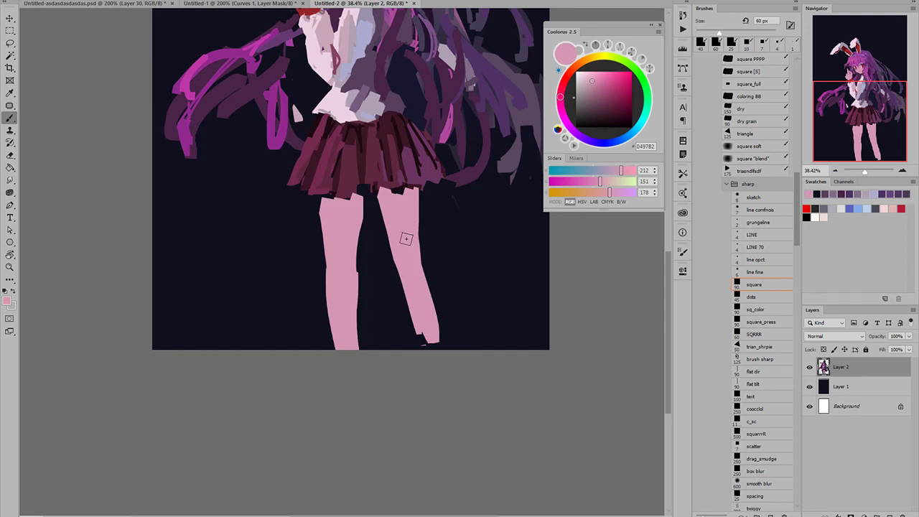
left_click_drag(423, 290, 445, 364)
key("ctrl+z")
key("bracketleft")
key("bracketleft")
left_click_drag(414, 241, 438, 310)
key("ctrl+z")
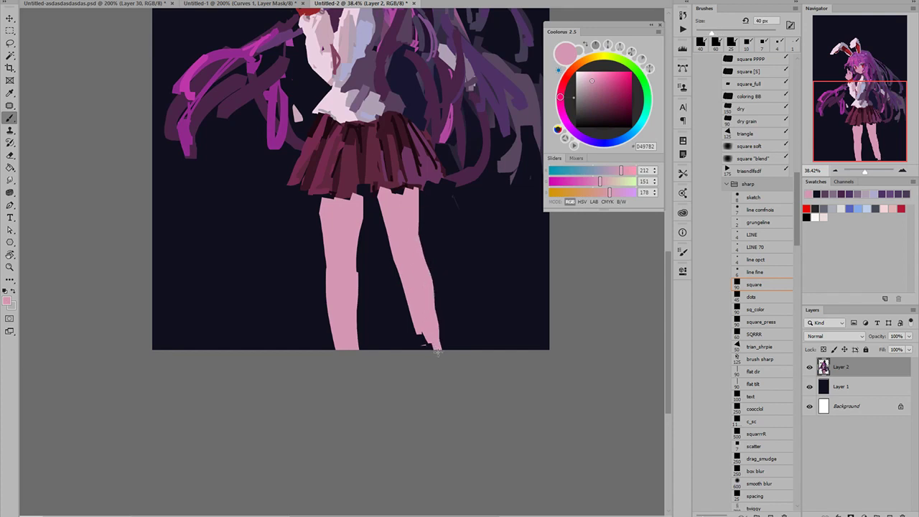
- Paint muted mauve 8C637E shadows across the tops of both thighs directly under the skirt
scroll(374, 204, "up", 5)
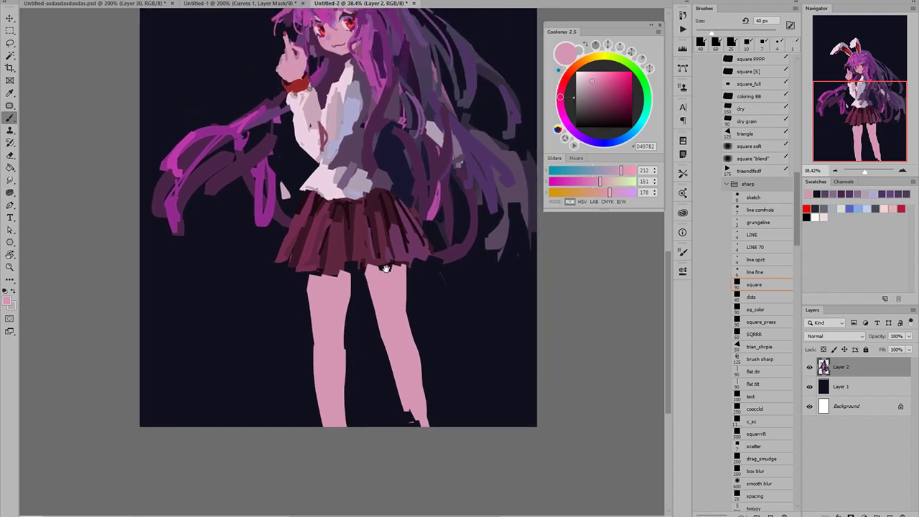
left_click(592, 93)
left_click(560, 106)
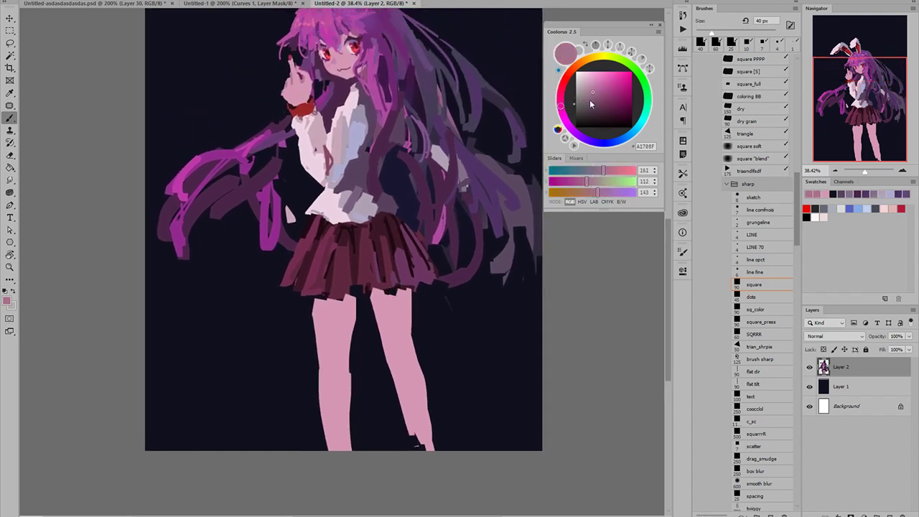
left_click(593, 96)
mouse_move(316, 302)
left_mouse_down()
mouse_move(346, 303)
mouse_move(348, 333)
mouse_move(355, 294)
mouse_move(347, 324)
left_mouse_up()
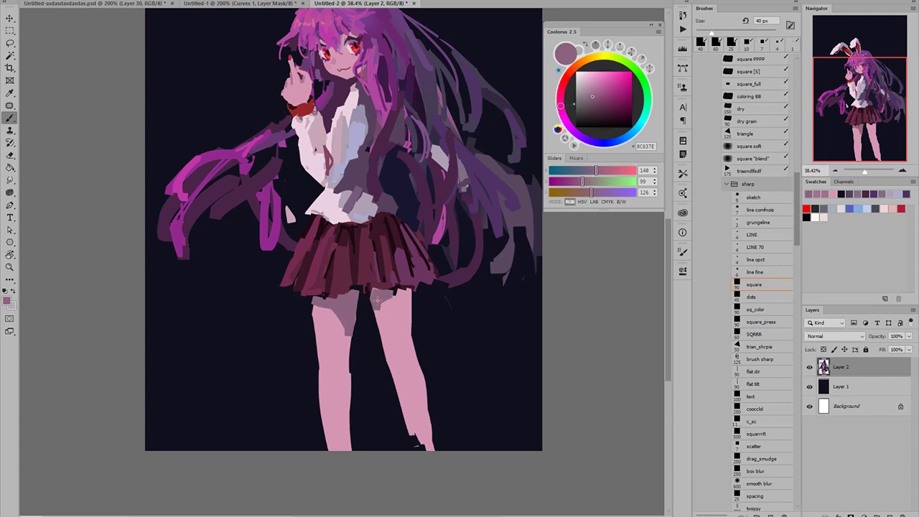
- Flip the canvas view horizontally and refine the outer thigh of the leg below the back hair with D497B2 and 11101E at 25 px
scroll(408, 276, "down", 5)
key("ctrl+shift+h")
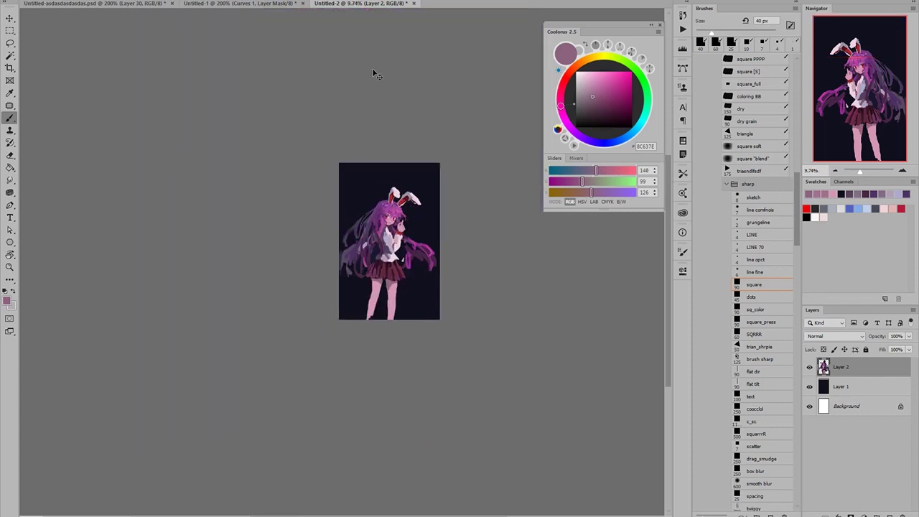
scroll(397, 273, "up", 4)
scroll(375, 308, "up", 2)
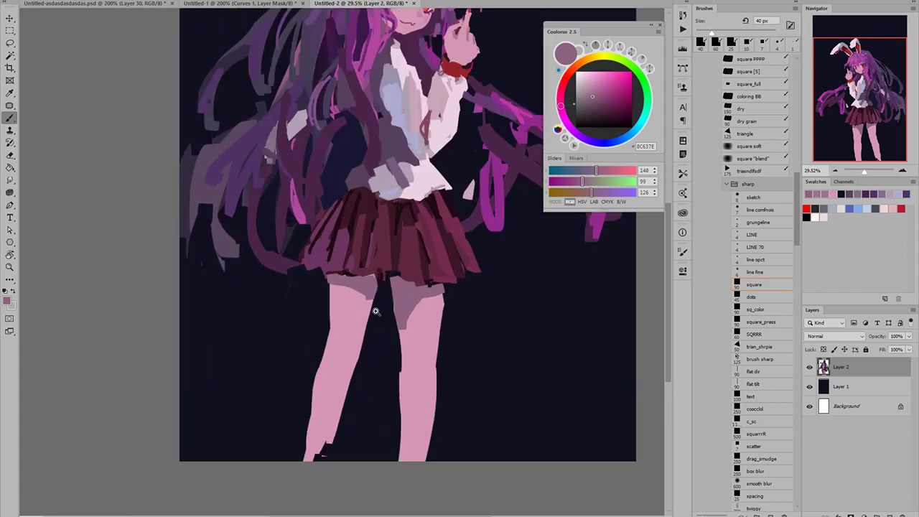
left_click(336, 337, "alt")
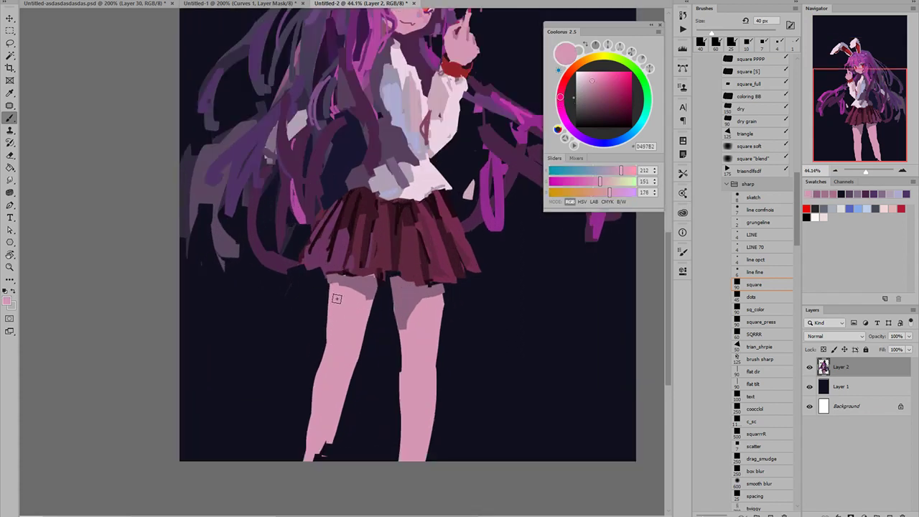
left_click(316, 300, "alt")
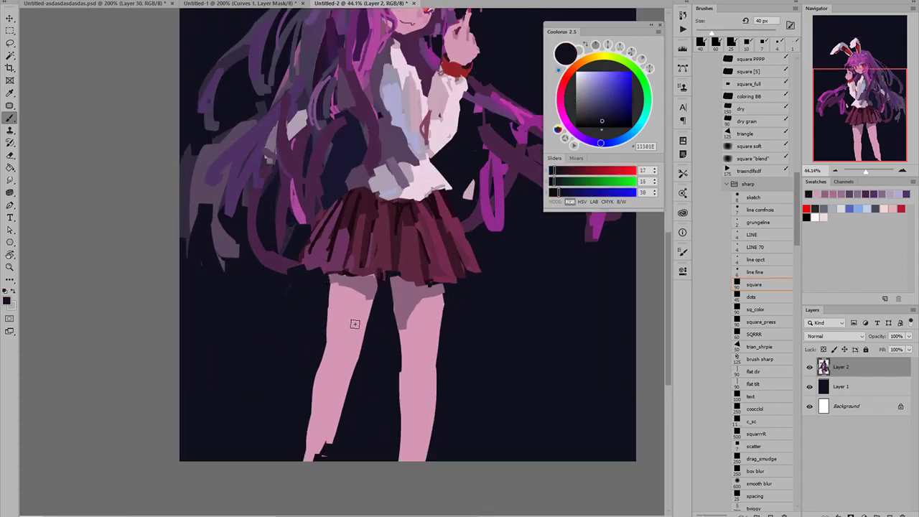
left_click(329, 319, "alt")
key("bracketleft")
key("bracketleft")
key("bracketleft")
left_click_drag(329, 318, 332, 282)
- Reshape both thigh contours down to the knee on the leg below the back hair, using 11101E and D497B2 at 25 px
left_click(320, 292, "alt")
left_click(329, 338, "alt")
left_click(375, 337, "alt")
left_click_drag(382, 287, 367, 336)
left_click(360, 345, "alt")
left_click(316, 322, "alt")
left_click_drag(323, 282, 322, 335)
left_click(359, 332, "alt")
left_click(354, 346, "alt")
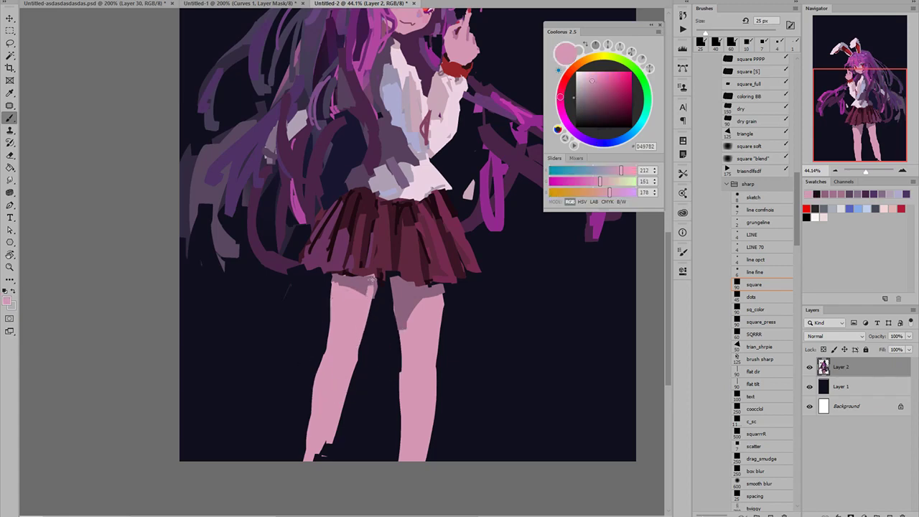
key("ctrl+z")
mouse_move(360, 343)
left_mouse_down()
mouse_move(373, 283)
mouse_move(374, 305)
left_mouse_up()
- Extend the mauve 8C637E shadow down the inner thigh below the skirt and clean its edge with background 11101E
left_click(367, 284, "alt")
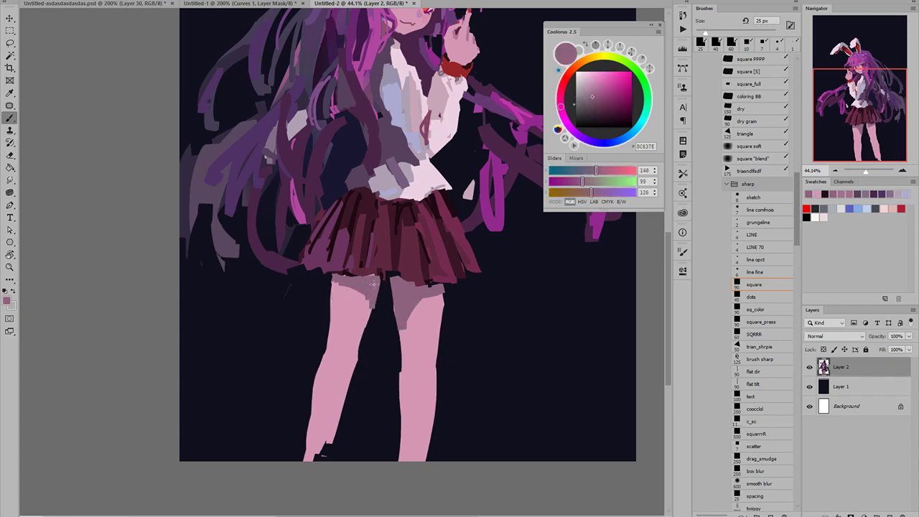
left_click(381, 301, "alt")
scroll(382, 304, "up", 2)
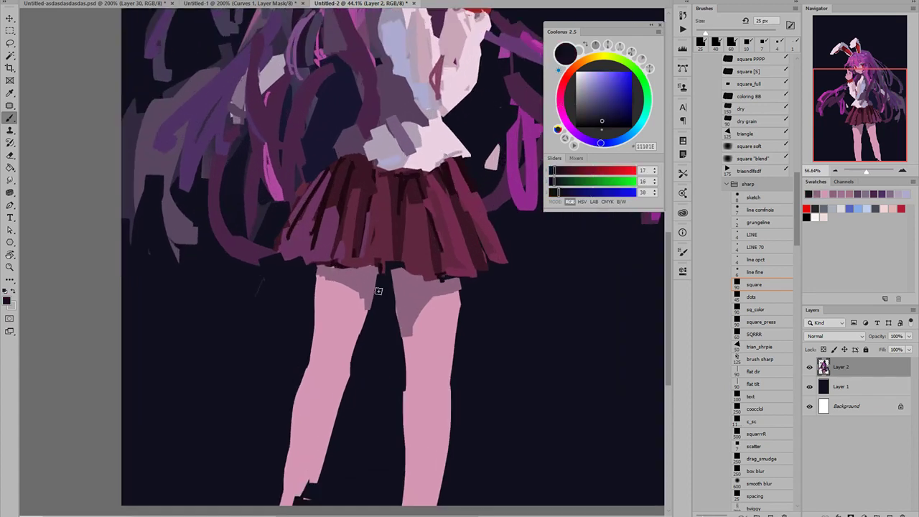
left_click(371, 289, "alt")
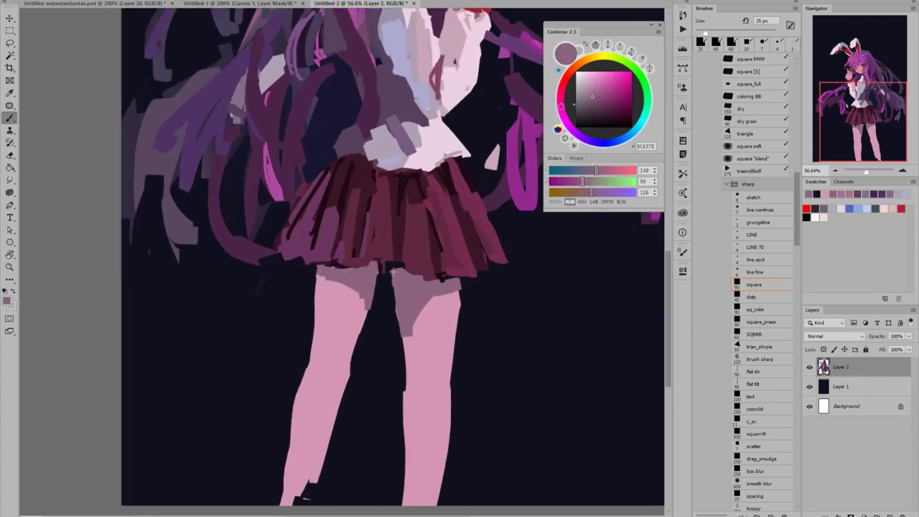
- Fill the skirt hem gap between the legs with dark red 5F273E and tidy the thigh shadow beneath it with 8C637E
left_click(427, 275, "alt")
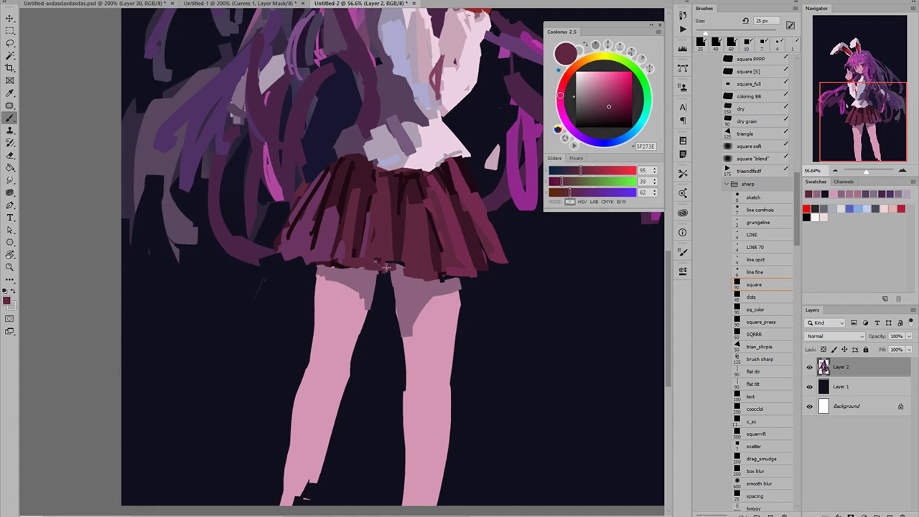
left_click(357, 254, "alt")
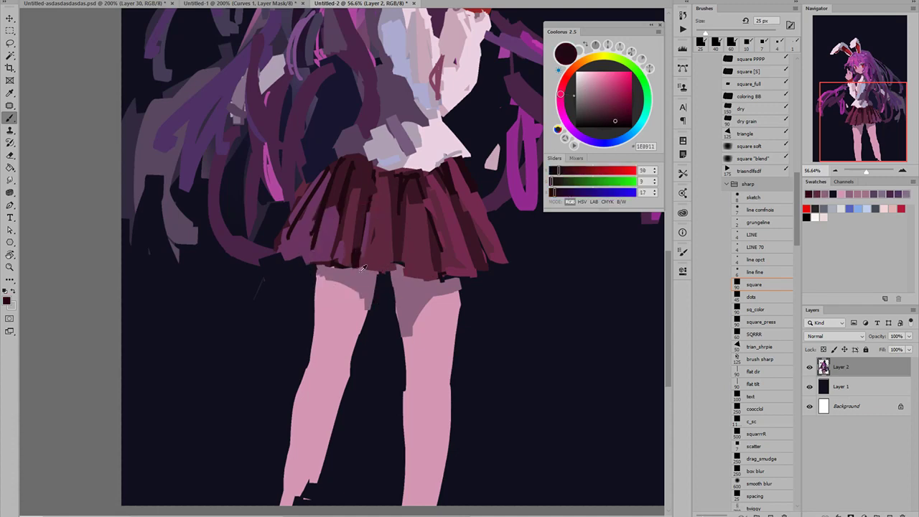
left_click(352, 263, "alt")
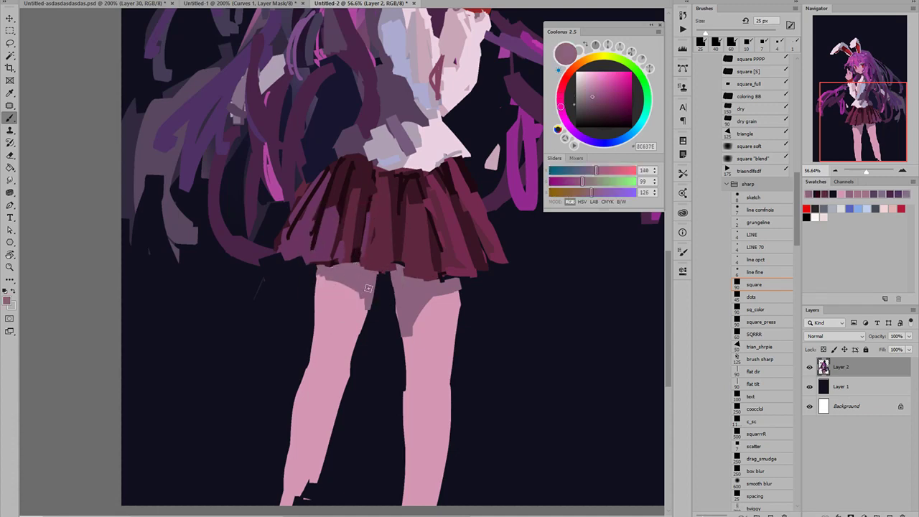
- Examine the whole figure's proportions at a small zoom, flipping the canvas view back and forth
scroll(367, 288, "down", 10)
key("ctrl+shift+h")
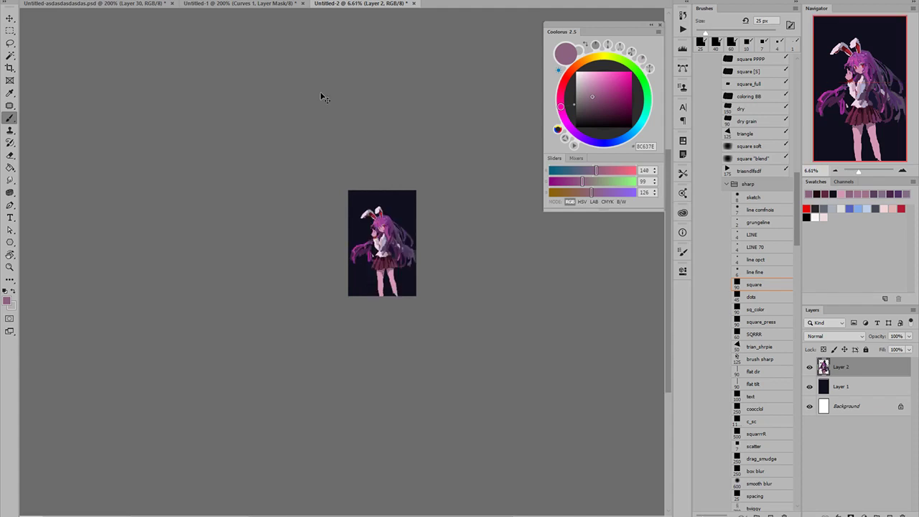
key("h")
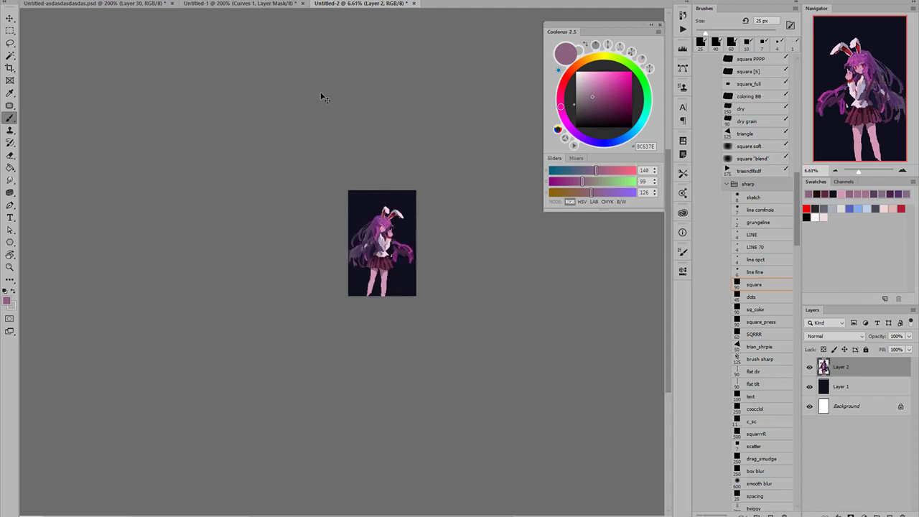
key("ctrl+shift+h")
key("ctrl+shift+h")
key("ctrl+shift+h")
key("ctrl+shift+h")
left_click_drag(392, 265, 487, 283)
left_click_drag(402, 237, 373, 298)
mouse_move(378, 260)
left_mouse_down()
mouse_move(365, 244)
mouse_move(375, 248)
left_mouse_up()
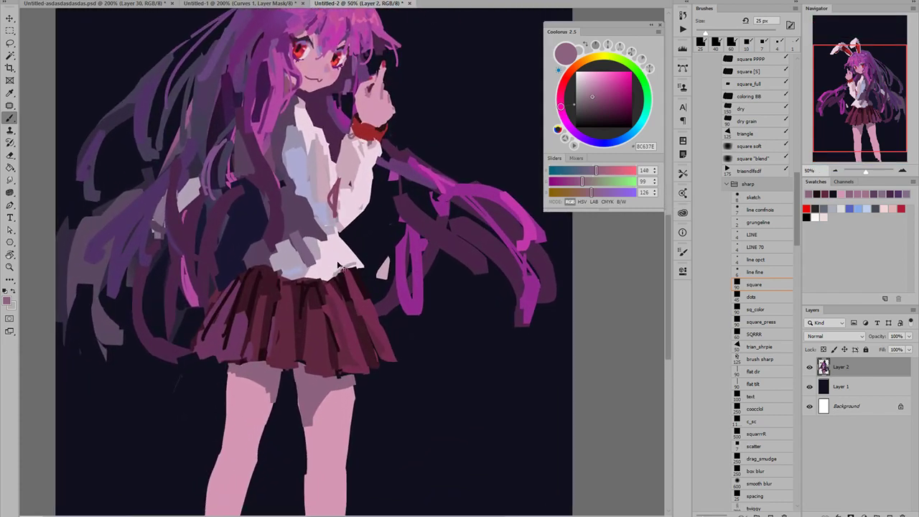
- Paint long magenta B148A0 hair strands falling over the skirt side and thigh with a 40 px brush
scroll(338, 266, "down", 2)
left_click(316, 203, "alt")
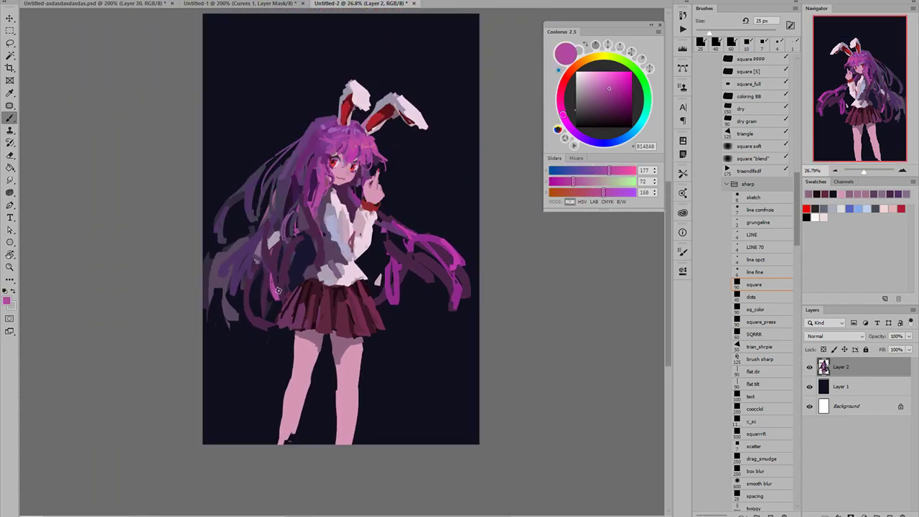
key("bracketright")
key("bracketright")
key("bracketright")
mouse_move(274, 277)
left_mouse_down()
mouse_move(327, 372)
mouse_move(327, 352)
left_mouse_up()
key("ctrl+z")
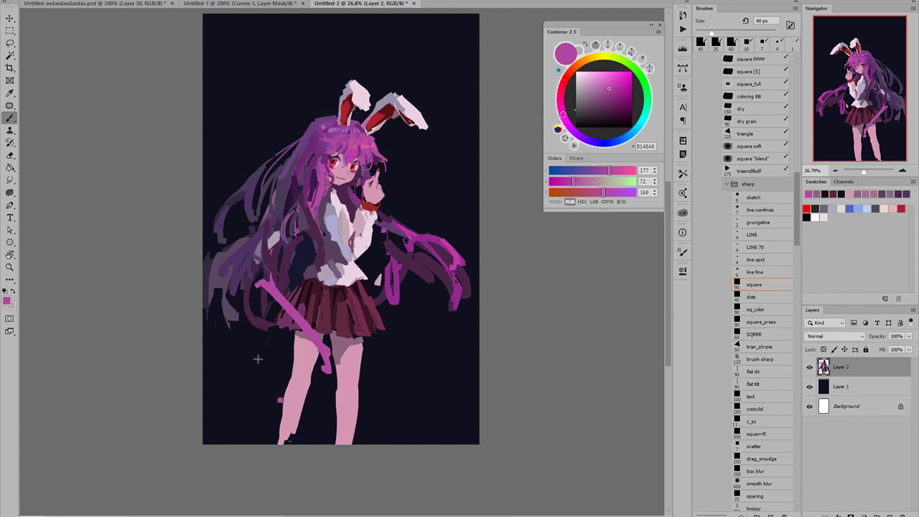
left_click_drag(260, 287, 271, 397)
key("ctrl+z")
mouse_move(263, 305)
left_mouse_down()
mouse_move(302, 362)
mouse_move(282, 350)
mouse_move(294, 370)
left_mouse_up()
key("ctrl+z")
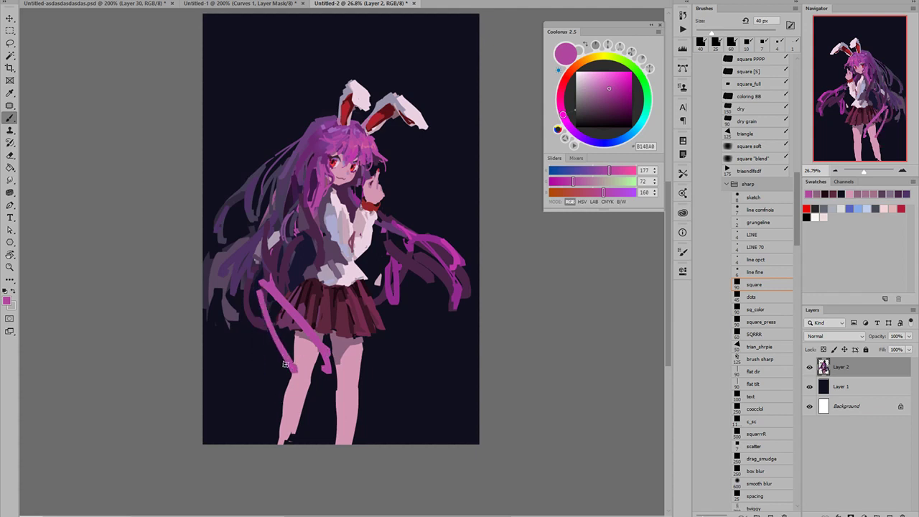
mouse_move(272, 289)
left_mouse_down()
mouse_move(271, 329)
mouse_move(270, 281)
mouse_move(283, 311)
mouse_move(275, 308)
mouse_move(321, 353)
mouse_move(325, 384)
left_mouse_up()
- Add dark purple 4F3165 strands around the magenta locks and down the lower back hair at 25 px
left_click(282, 288, "alt")
left_click(279, 302, "alt")
key("bracketleft")
key("bracketleft")
key("bracketleft")
mouse_move(263, 282)
left_mouse_down()
mouse_move(267, 372)
mouse_move(260, 324)
left_mouse_up()
key("ctrl+z")
left_click_drag(223, 300, 217, 351)
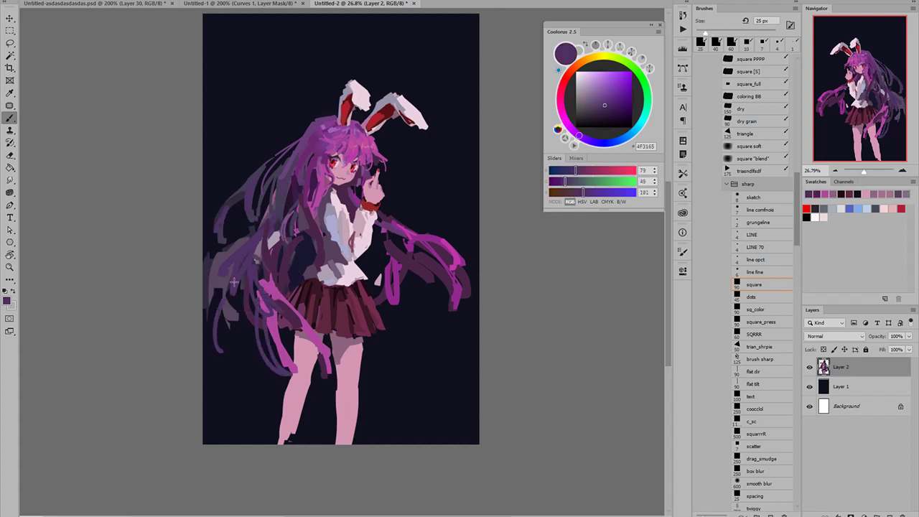
- Try adding dark purple 4F3165 strands to the hair sweeping out behind the raised hand at 40 px
key("bracketright")
key("bracketright")
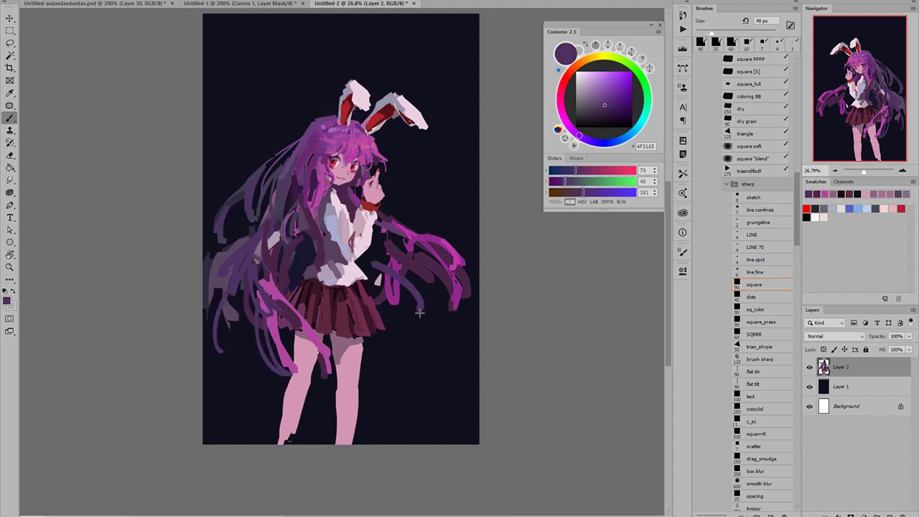
left_click_drag(424, 272, 451, 340)
left_click_drag(368, 363, 427, 373)
key("ctrl+z")
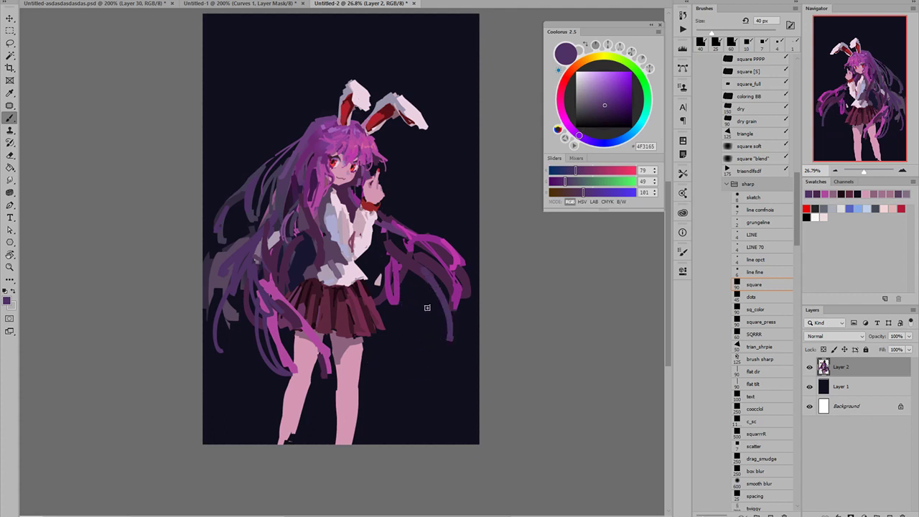
key("ctrl+z")
- Paint a purple 653A72 strand at the tip of the hair sweeping out behind the raised hand at 60 px
left_click(400, 232, "alt")
key("bracketright")
key("bracketright")
left_click_drag(441, 281, 450, 315)
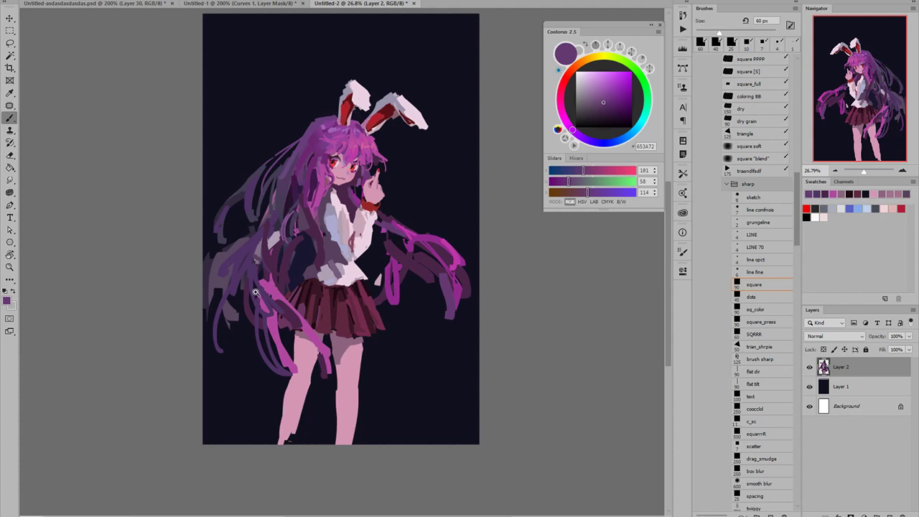
- Paint a thin bright red EC1445 streak from the eye farther from the raised hand across the hair at 7 px
left_click_drag(256, 292, 200, 277)
left_click_drag(269, 277, 388, 201)
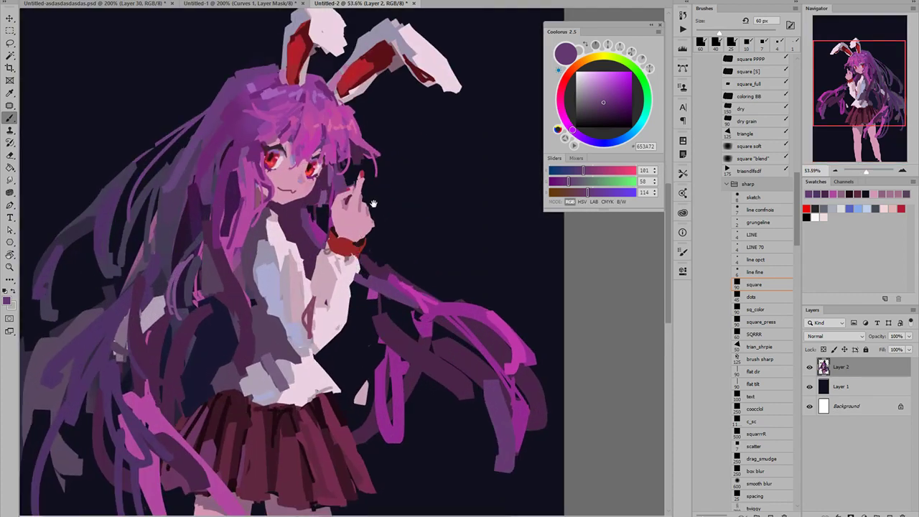
left_click_drag(286, 169, 325, 168)
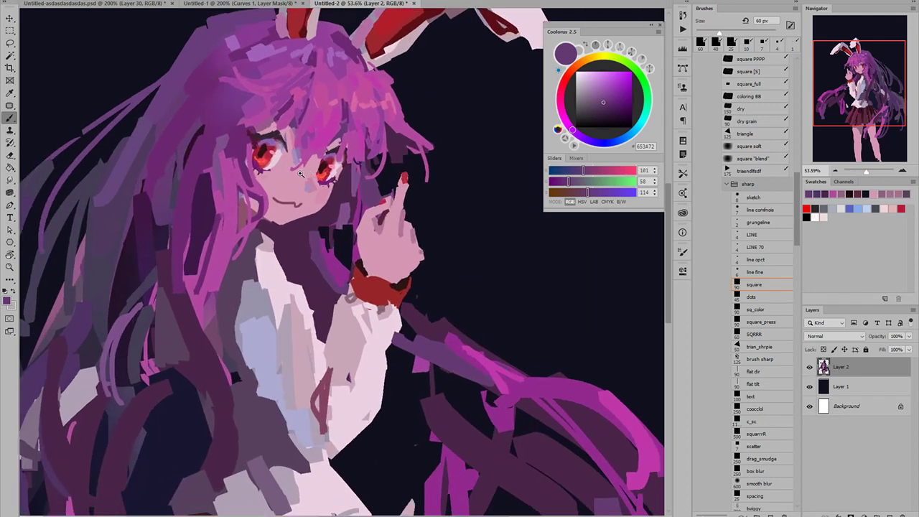
left_click(562, 88)
left_click(627, 75)
key("bracketleft")
key("bracketleft")
key("bracketleft")
key("bracketleft")
key("bracketleft")
key("bracketleft")
key("bracketleft")
key("bracketleft")
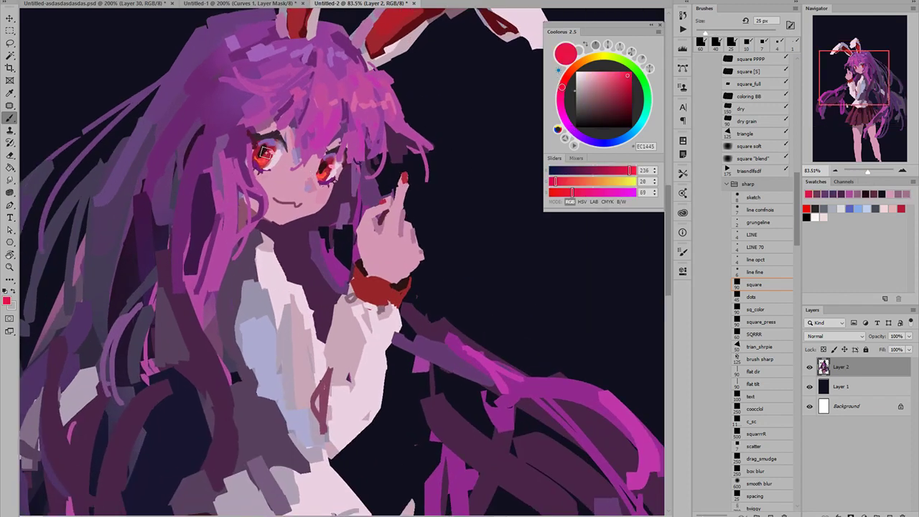
left_click_drag(260, 154, 160, 139)
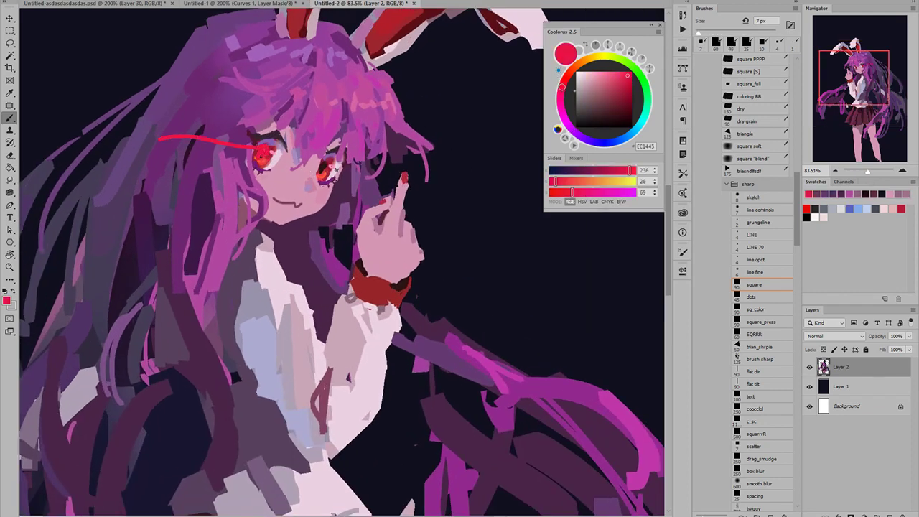
- Try extending the thin bright red EC1445 streaks across both eyes at 7 px
left_click_drag(322, 168, 247, 163)
left_click_drag(281, 196, 162, 195)
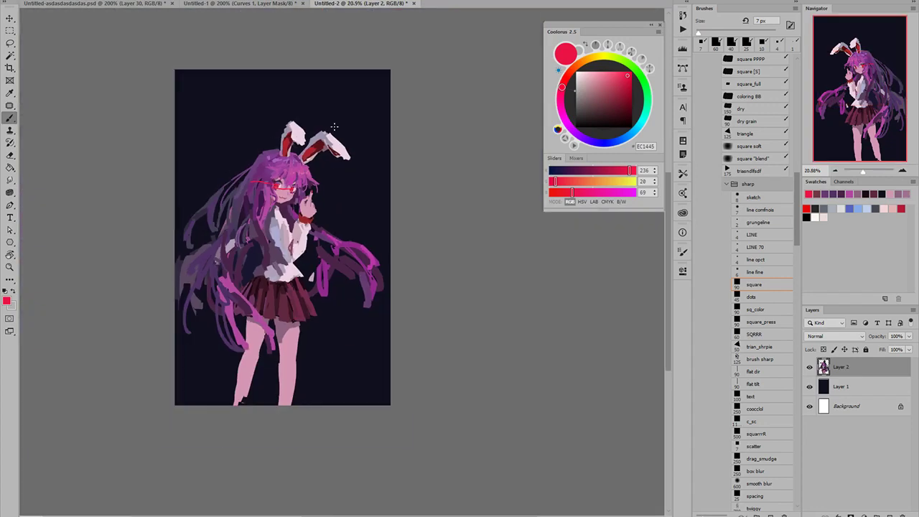
left_click_drag(276, 192, 315, 203)
scroll(315, 203, "up", 3)
key("ctrl+alt+z")
key("ctrl+alt+z")
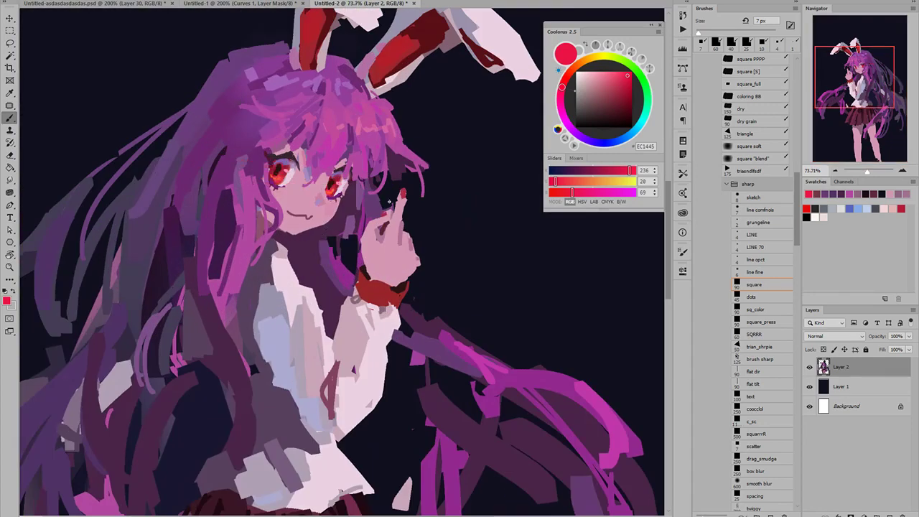
- Try short bright red EC1445 strokes around and outward from the raised fingertip at 7 px
scroll(419, 222, "down", 1)
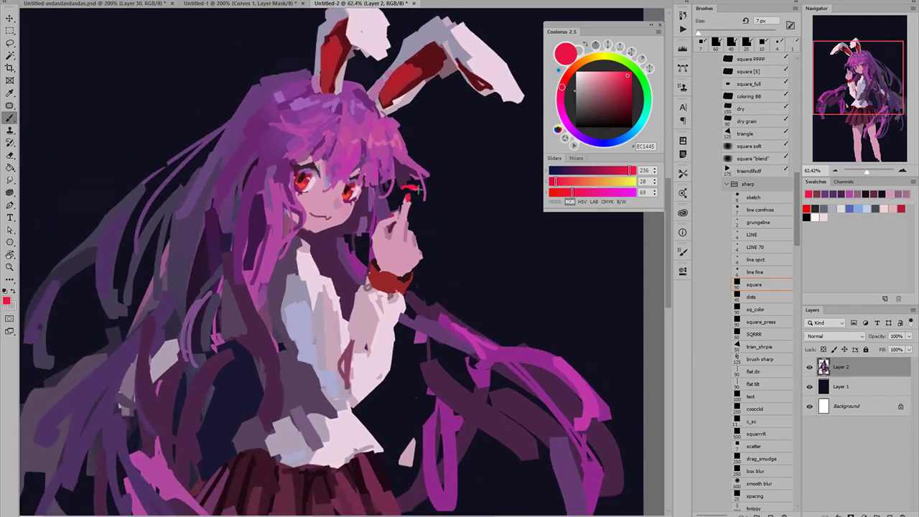
key("ctrl+alt+z")
mouse_move(415, 199)
left_mouse_down()
mouse_move(491, 191)
mouse_move(522, 198)
left_mouse_up()
key("ctrl+alt+z")
- Sketch thin pink D41D71 lines around and outward from the raised fingertip at 1 and 4 px
left_click_drag(562, 103, 560, 98)
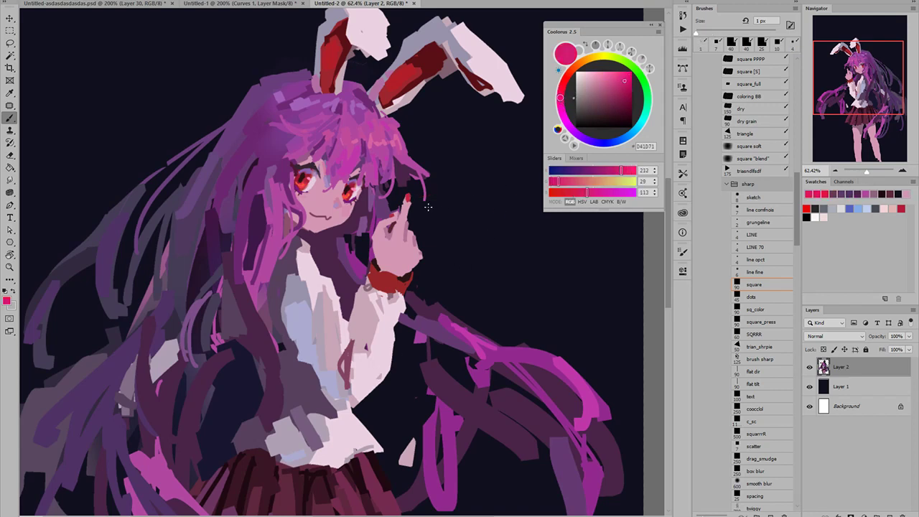
left_click_drag(418, 199, 519, 200)
left_click_drag(398, 198, 410, 197)
mouse_move(404, 181)
left_mouse_down()
mouse_move(439, 127)
mouse_move(419, 181)
left_mouse_up()
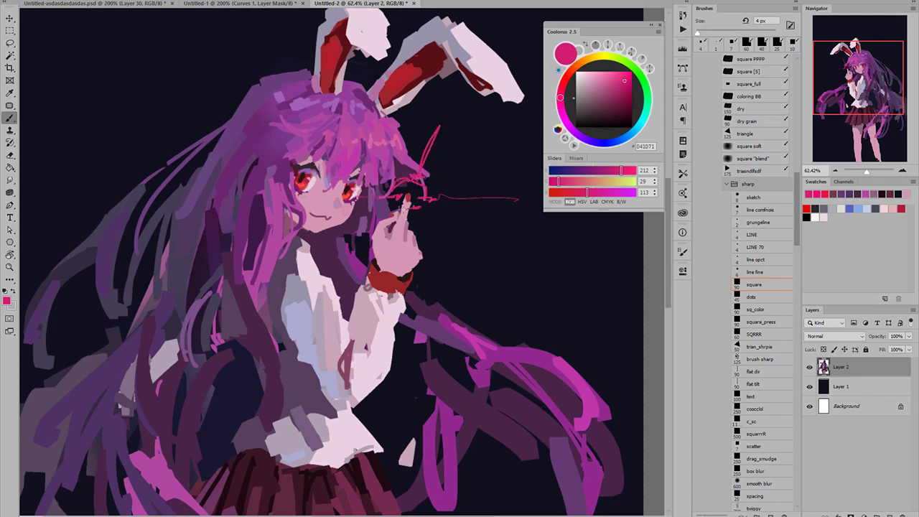
- Add a pink D41D71 trail running down from the fingertip, plus small flicks and dots beside it, at 4 and 7 px
left_click_drag(417, 213, 467, 294)
left_click_drag(454, 198, 456, 215)
left_click(481, 215)
mouse_move(465, 201)
left_mouse_down()
mouse_move(464, 212)
mouse_move(431, 226)
left_mouse_up()
left_click_drag(518, 227, 553, 227)
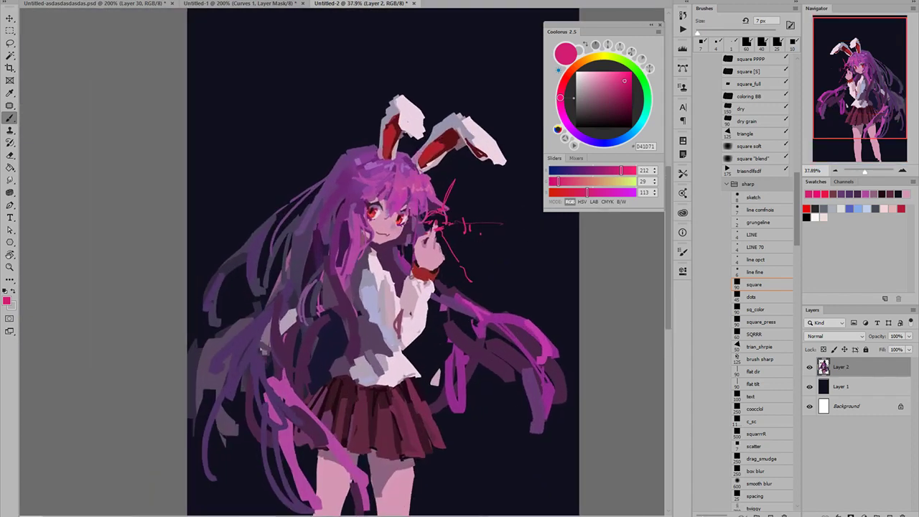
left_click_drag(466, 208, 514, 209)
- Paint a small purple 910997 arc beside the raised fingertip at 4 px
left_click(567, 123)
left_click(629, 94)
key("bracketleft")
key("bracketleft")
key("bracketleft")
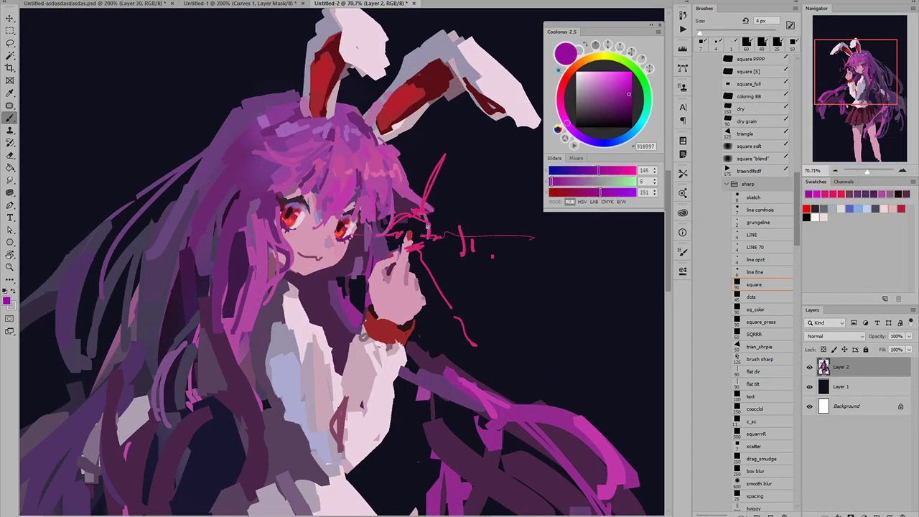
key("bracketright")
key("bracketright")
- Add dark purple 400A43 accents beside the fingertip and along the pink trail below it
left_click(426, 228, "alt")
key("bracketright")
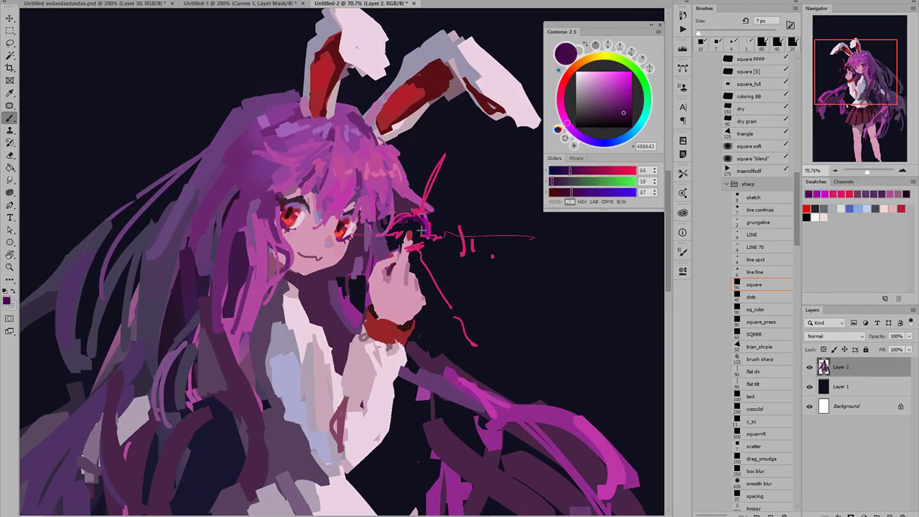
key("bracketleft")
key("bracketleft")
key("bracketleft")
left_click_drag(427, 258, 443, 289)
- Dab red D23347 onto the start of the trail just below the fingertip at 7 px
left_click(563, 83)
left_click(618, 81)
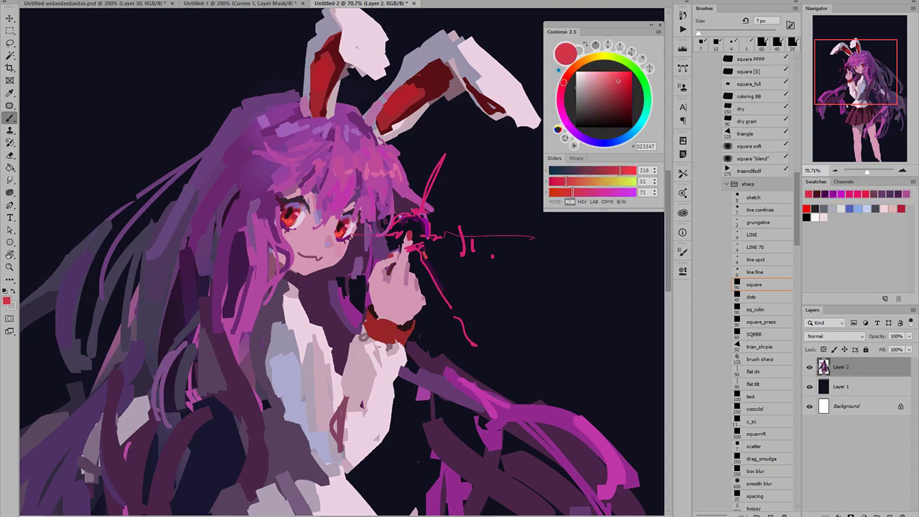
scroll(400, 218, "down", 3)
scroll(398, 224, "up", 2)
scroll(381, 207, "up", 1)
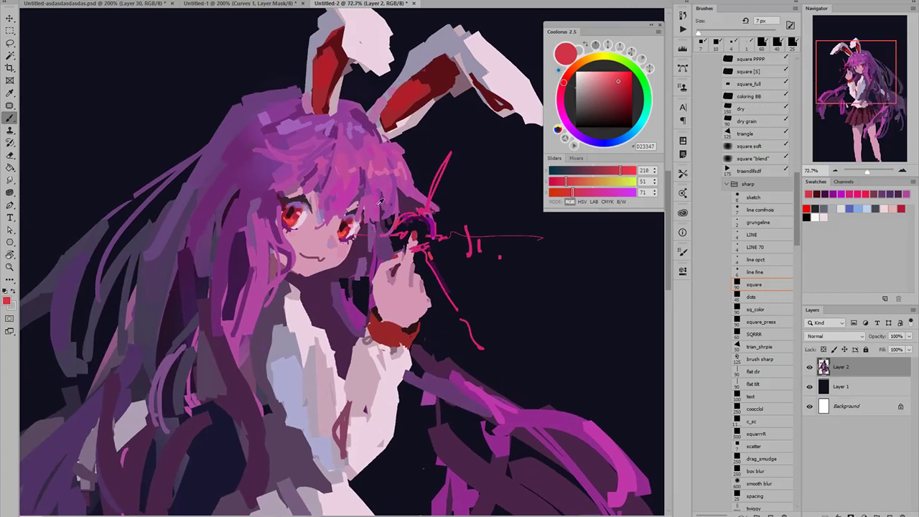
- Block a bright magenta D2279F patch into the bangs beside the eye nearer the raised hand at 25 px
left_click(561, 115)
left_click(622, 81)
key("bracketright")
key("bracketright")
key("bracketright")
key("bracketright")
key("bracketright")
key("bracketright")
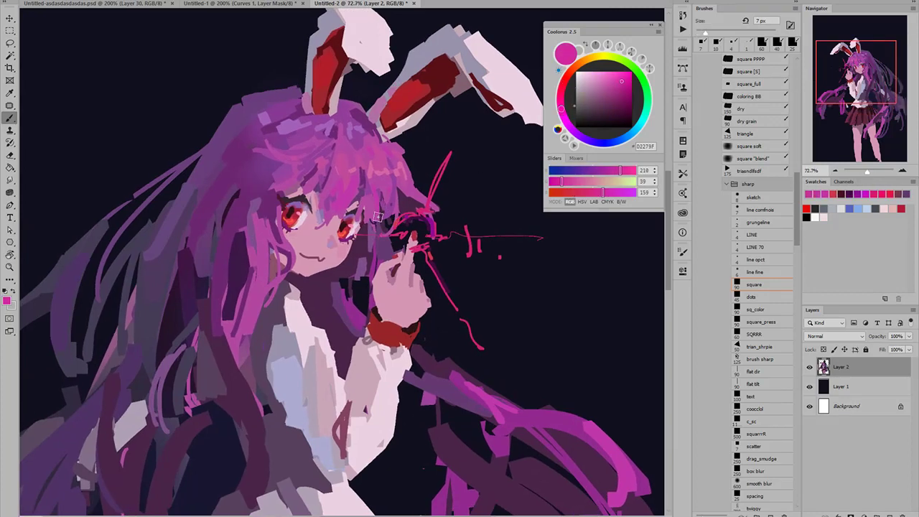
left_click_drag(379, 217, 371, 199)
- Add thinner magenta D2279F strokes around the bright patch in the bangs at 10 and 4 px
key("bracketleft")
key("bracketleft")
key("bracketleft")
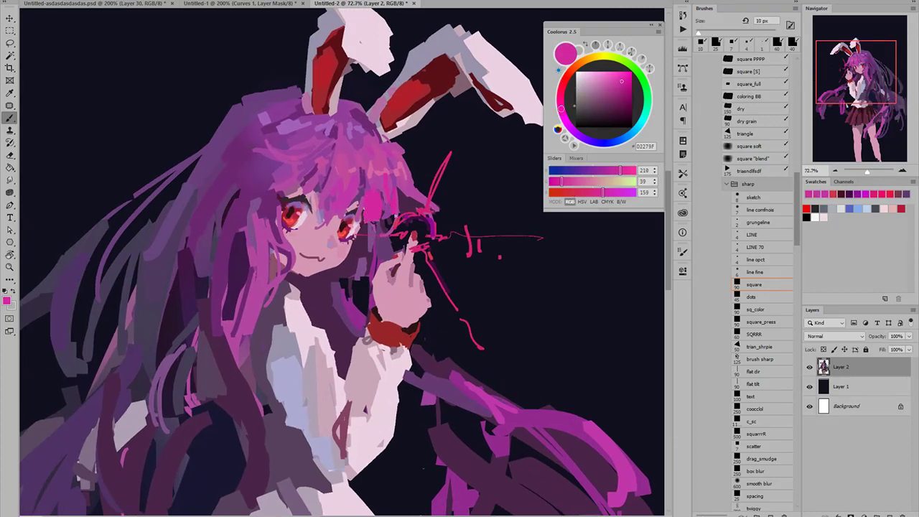
left_click_drag(388, 218, 386, 228)
scroll(448, 212, "down", 6)
scroll(463, 229, "up", 5)
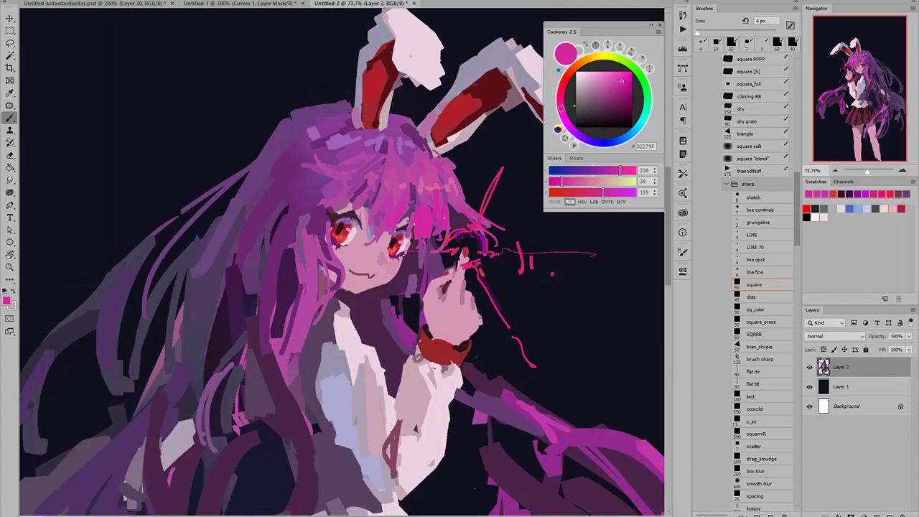
- Break up the magenta bangs near the raised hand with purple 6C2770 strokes at 4 px and 923E99 at 7 px
left_click(431, 212, "alt")
left_click(419, 202, "alt")
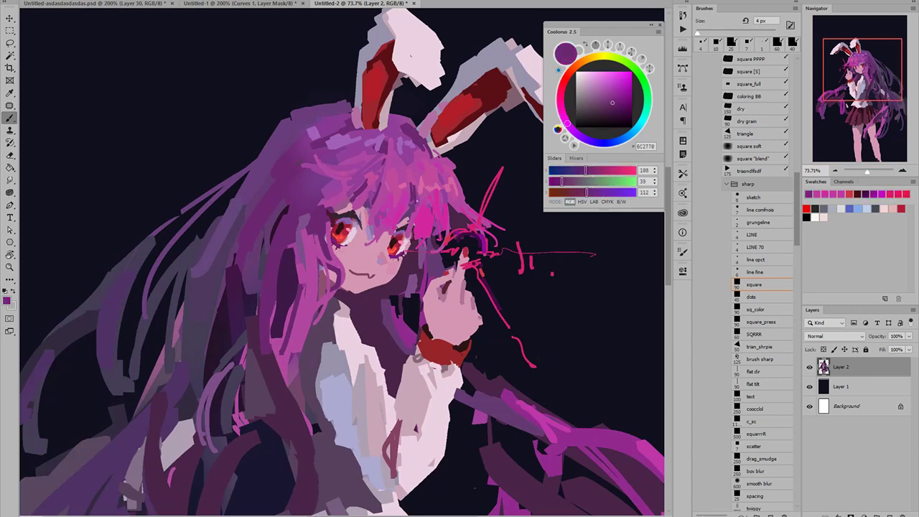
left_click(420, 202, "alt")
key("bracketright")
key("bracketright")
key("bracketright")
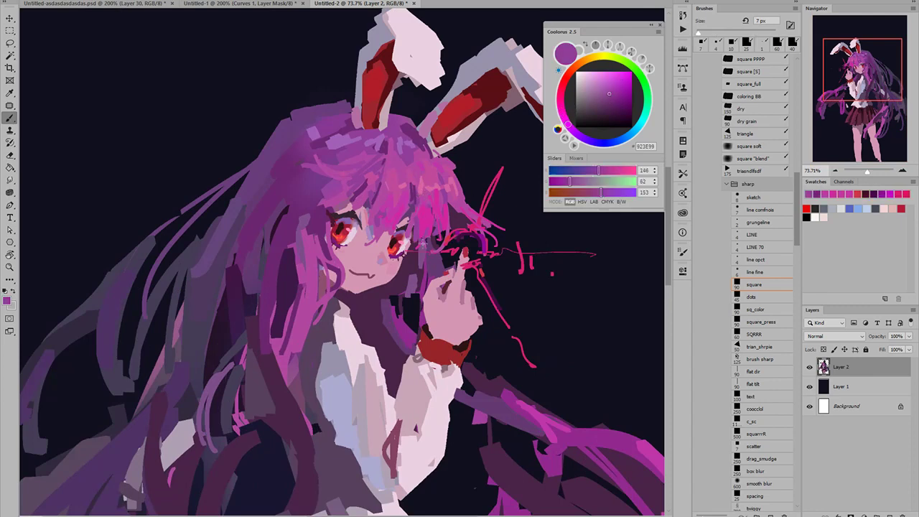
scroll(435, 241, "down", 5)
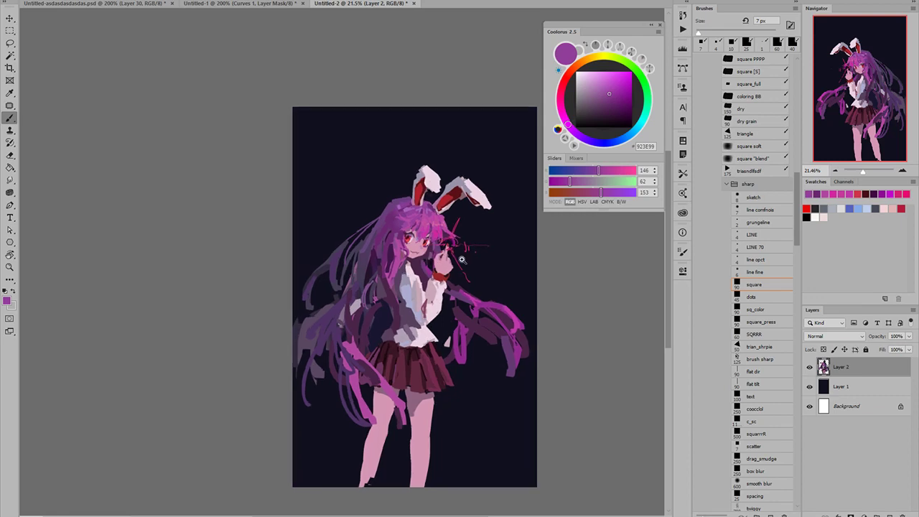
scroll(428, 256, "up", 4)
scroll(477, 240, "up", 2)
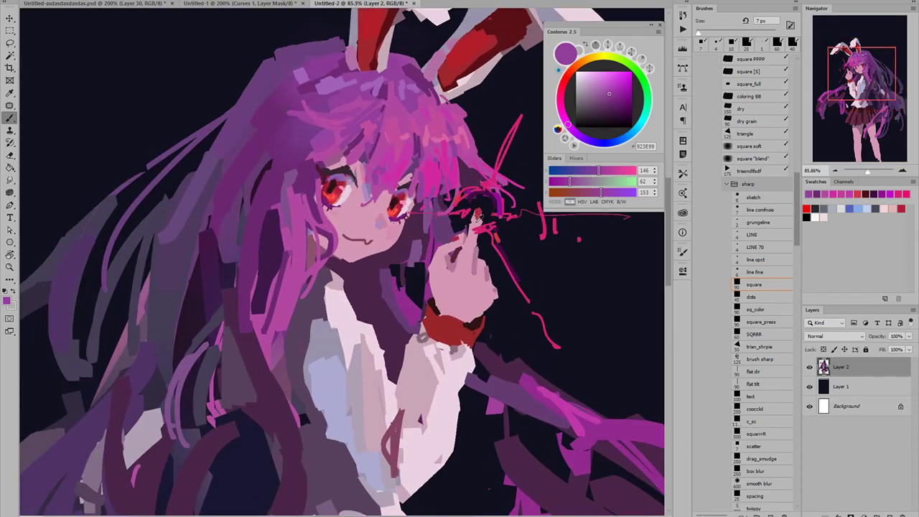
- Paint light pink E385AF highlights on the raised finger, starting at 7 px
left_click(477, 223, "alt")
left_click(599, 77)
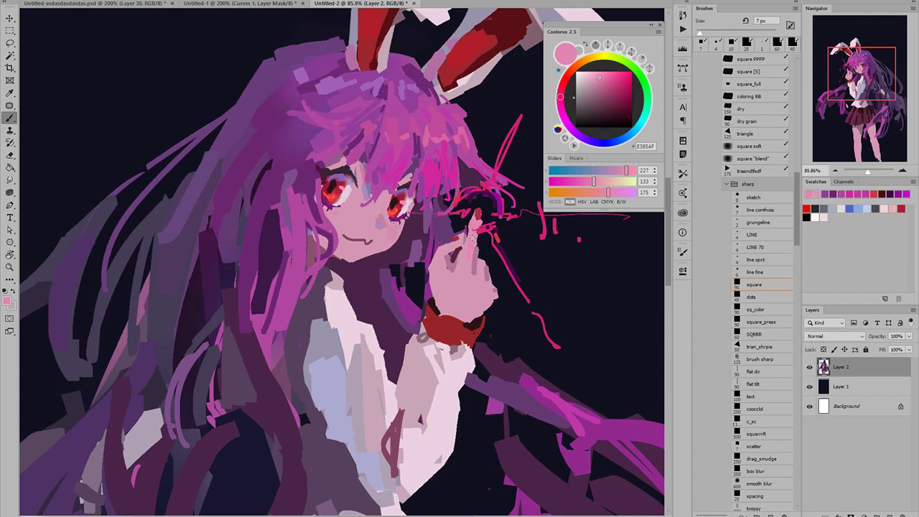
key("bracketright")
key("bracketright")
key("bracketright")
scroll(387, 231, "down", 4)
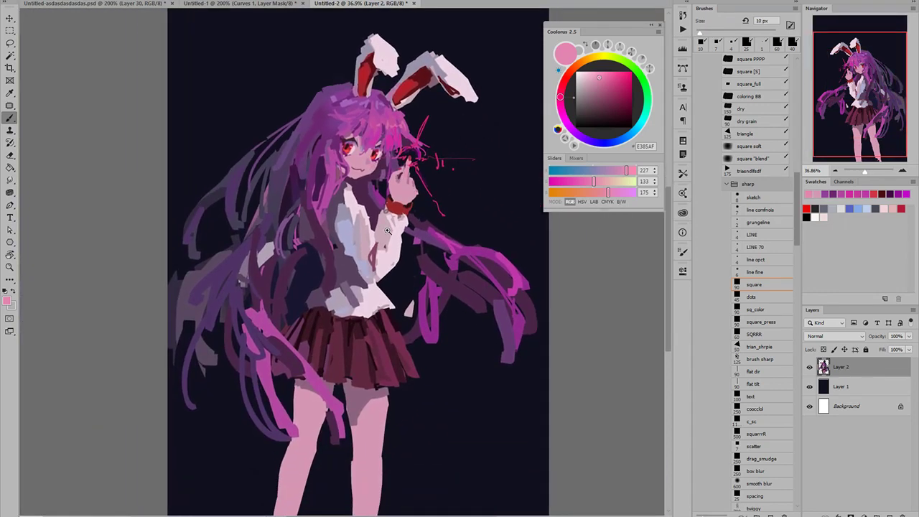
scroll(387, 231, "down", 3)
scroll(329, 217, "up", 4)
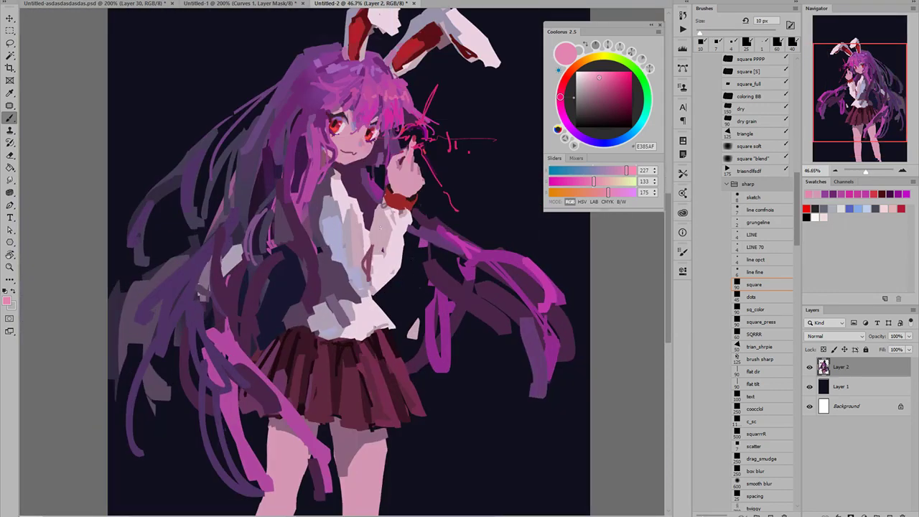
- Cover the reddish loop mark at the crook of the raised arm with pale shirt tones, including ECD2E1, at 25 and 10 px
left_click(345, 197, "alt")
key("bracketright")
key("bracketright")
key("bracketright")
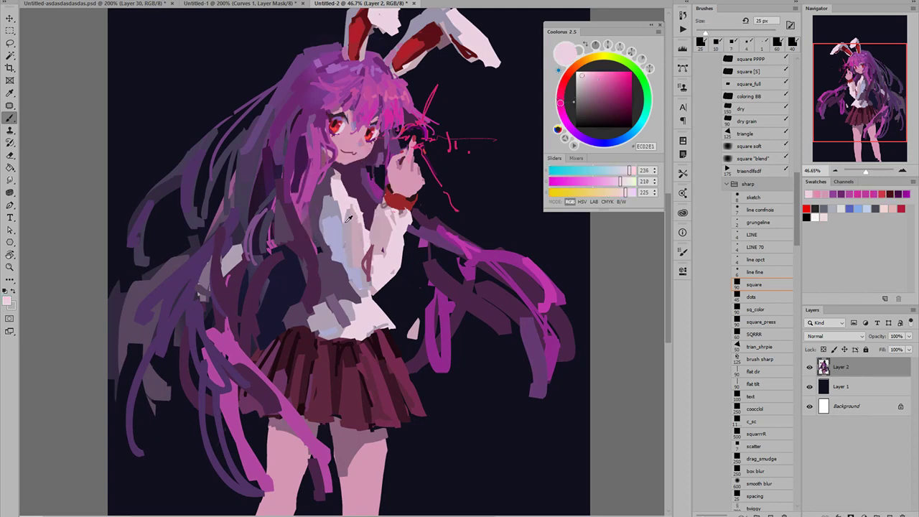
left_click(365, 241, "alt")
key("bracketleft")
key("bracketleft")
key("bracketleft")
mouse_move(356, 266)
left_mouse_down()
mouse_move(362, 253)
mouse_move(366, 277)
left_mouse_up()
- Paint dusty pink AF7791 fold shadows on the shirt front and raised sleeve at 10 px
left_click(368, 265, "alt")
left_click(586, 94)
key("bracketright")
key("bracketright")
key("bracketright")
left_click(370, 264, "alt")
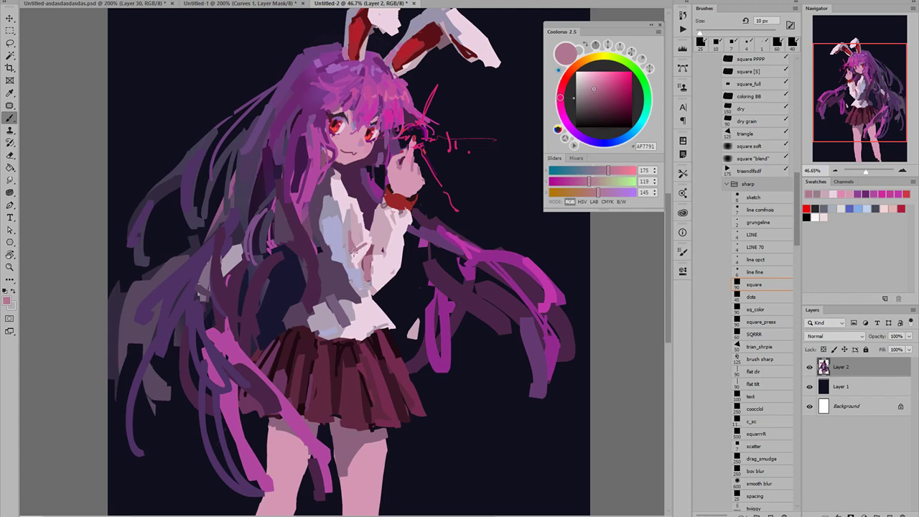
left_click_drag(372, 265, 326, 244)
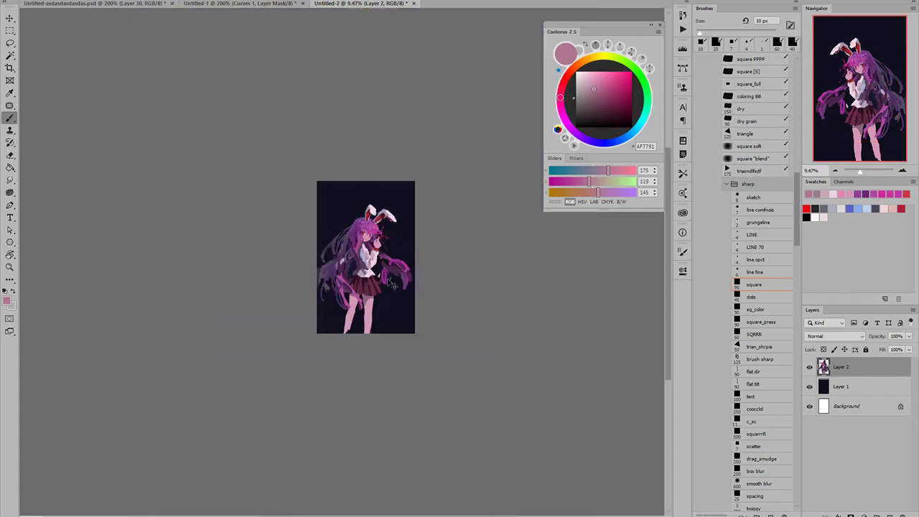
scroll(391, 284, "up", 5)
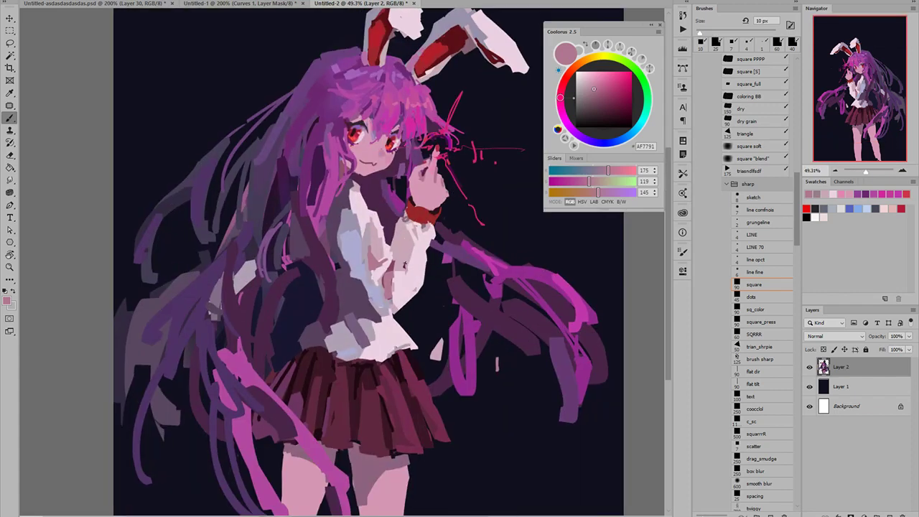
- Add lighter pink CD84A6 fold strokes to the raised sleeve and the shirt front at 10 px
left_click(595, 82)
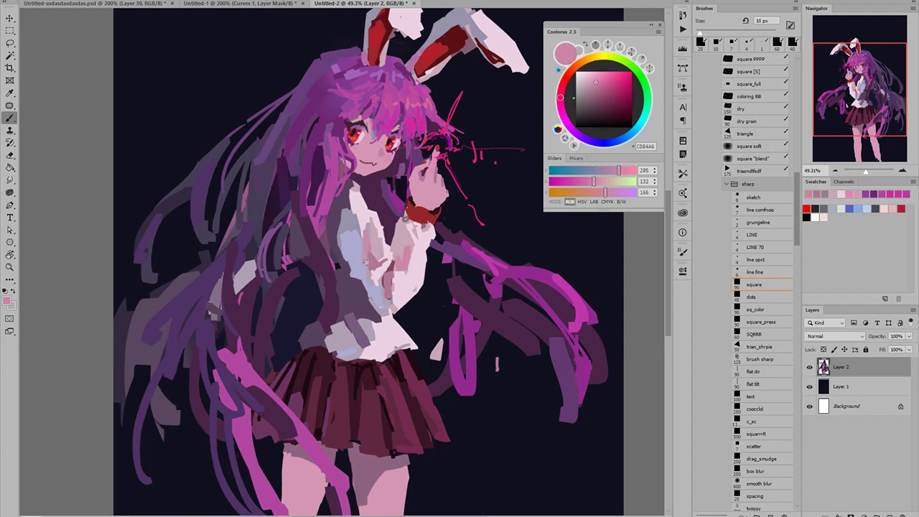
scroll(302, 223, "down", 5)
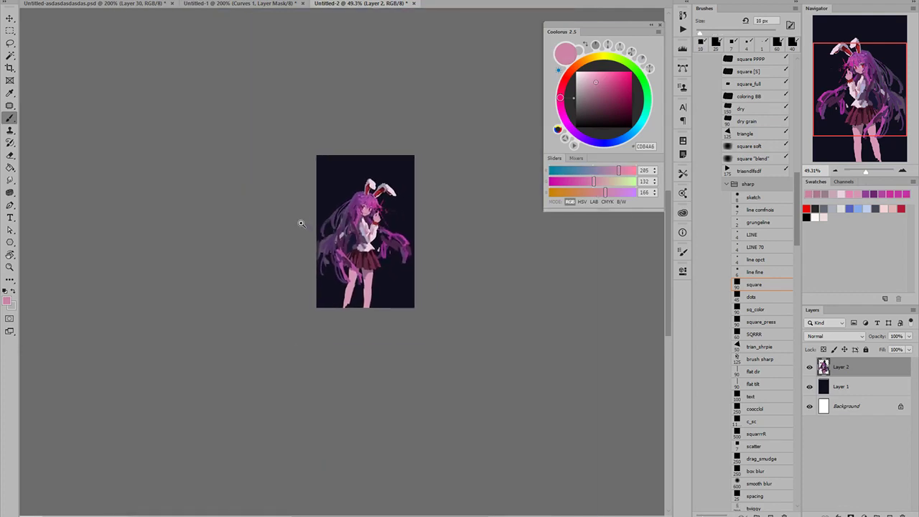
left_click_drag(302, 223, 357, 224)
left_click(369, 245, "alt")
mouse_move(370, 256)
left_mouse_down()
mouse_move(365, 219)
mouse_move(587, 84)
mouse_move(360, 231)
left_mouse_up()
- Soften the pink folds on the shirt front with sampled pale tones, including D4BDCA, at 10 px
left_click(379, 234, "alt")
key("bracketright")
key("bracketright")
key("bracketright")
left_click(373, 222, "alt")
left_click(370, 227, "alt")
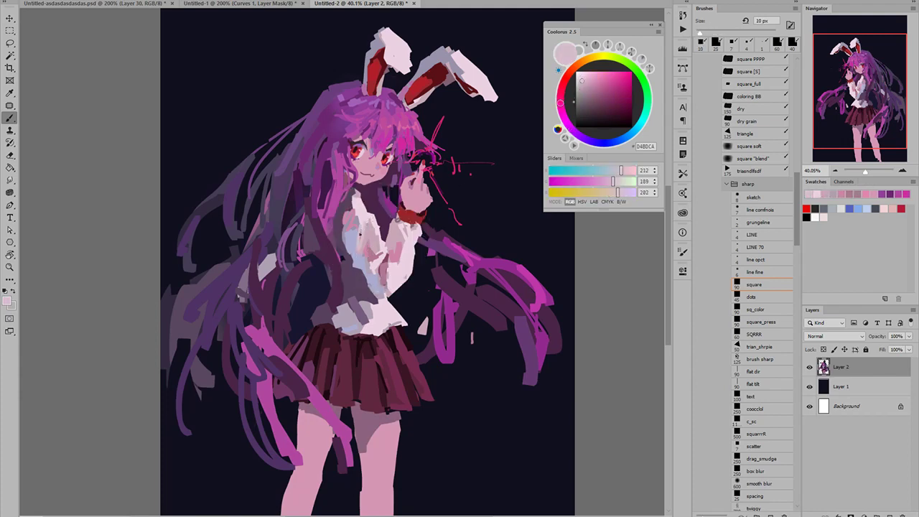
- Shade the lower part of the raised sleeve with pale pink D4BDCA strokes at 25 px
key("bracketright")
key("bracketright")
key("bracketright")
mouse_move(374, 266)
left_mouse_down()
mouse_move(374, 280)
mouse_move(397, 254)
left_mouse_up()
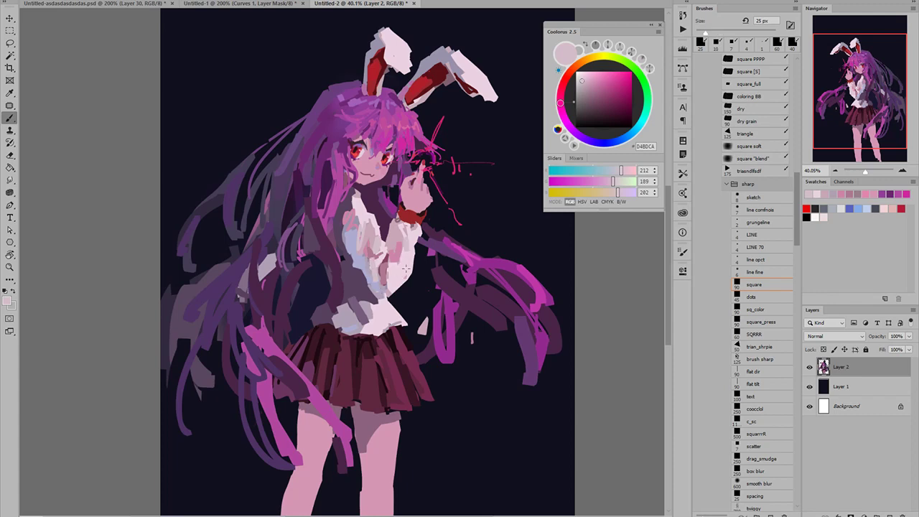
mouse_move(399, 268)
left_mouse_down()
mouse_move(313, 268)
mouse_move(403, 267)
left_mouse_up()
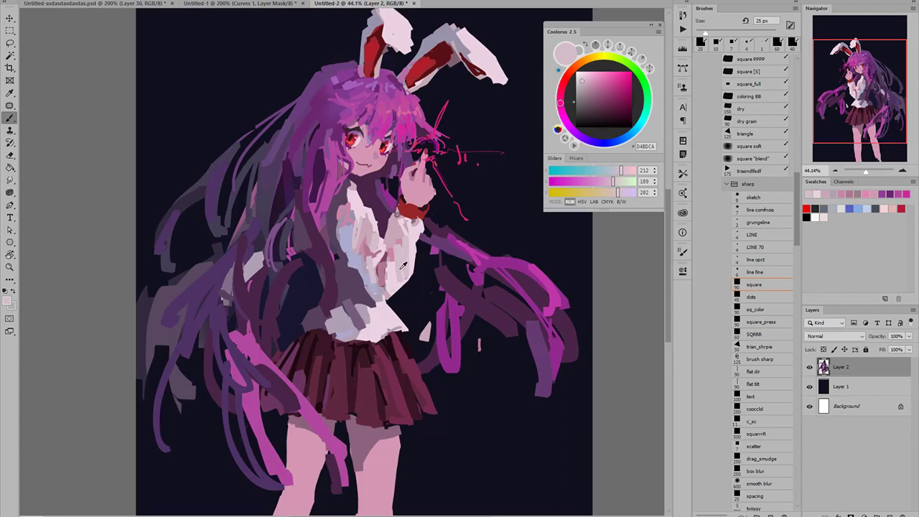
scroll(419, 250, "down", 4)
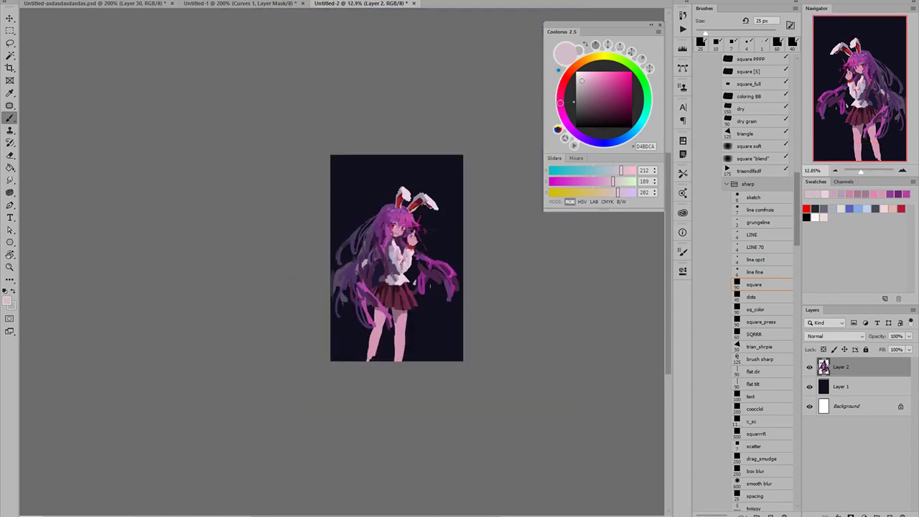
- Rework the folds near the raised arm's elbow with pink CD84A6 at 10 px and pale ECD2E1 at 25 px
scroll(404, 263, "up", 5)
left_click(388, 273, "alt")
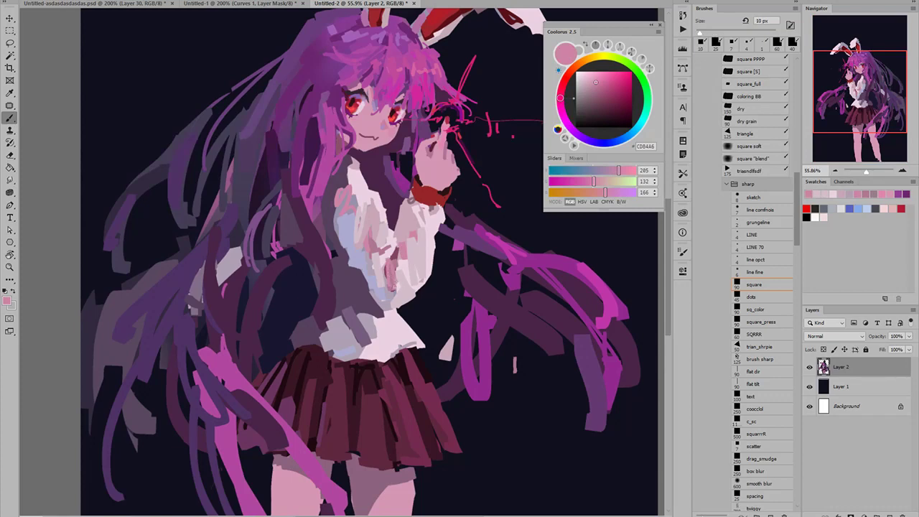
left_click(385, 288, "alt")
key("bracketright")
key("bracketright")
key("bracketright")
mouse_move(391, 270)
left_mouse_down()
mouse_move(394, 298)
mouse_move(386, 275)
left_mouse_up()
left_click(408, 291, "alt")
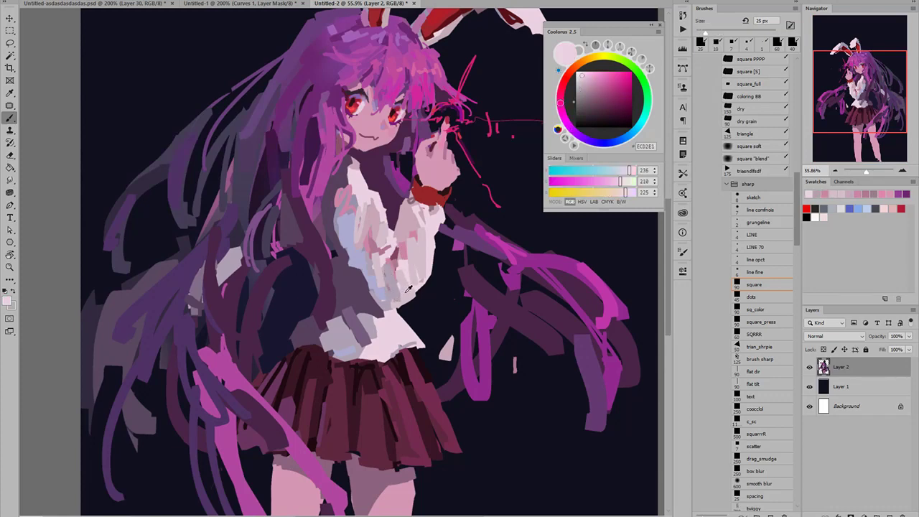
- Touch up the folds near the raised arm's elbow with sampled pale tones, including D4BDCA, at 10 px
left_click(400, 297, "alt")
key("bracketleft")
key("bracketleft")
key("bracketleft")
scroll(405, 298, "down", 5)
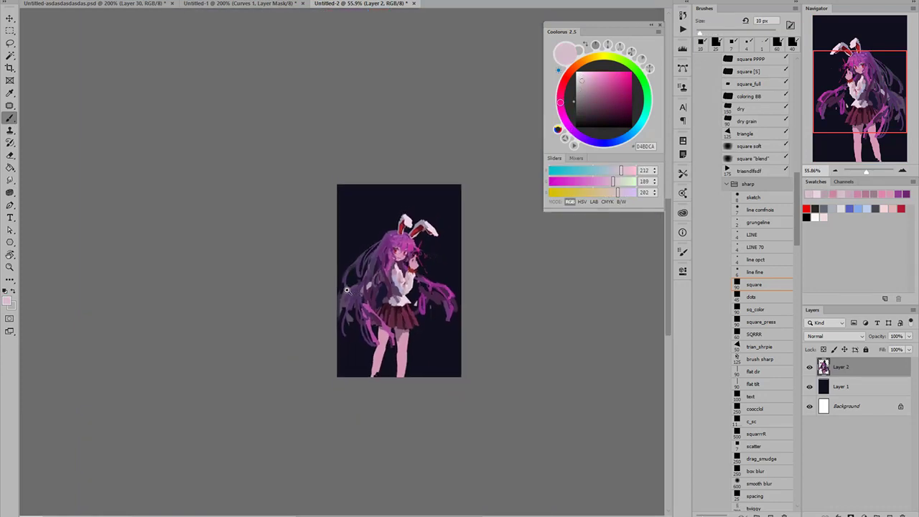
scroll(405, 298, "up", 5)
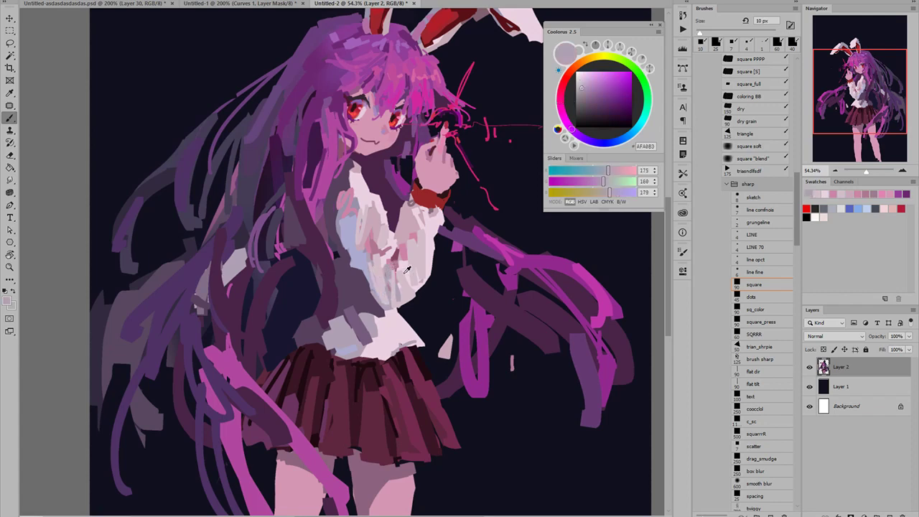
- Add lavender ACABD0 shading beside the raised arm's elbow at 25 px
left_click(378, 289, "alt")
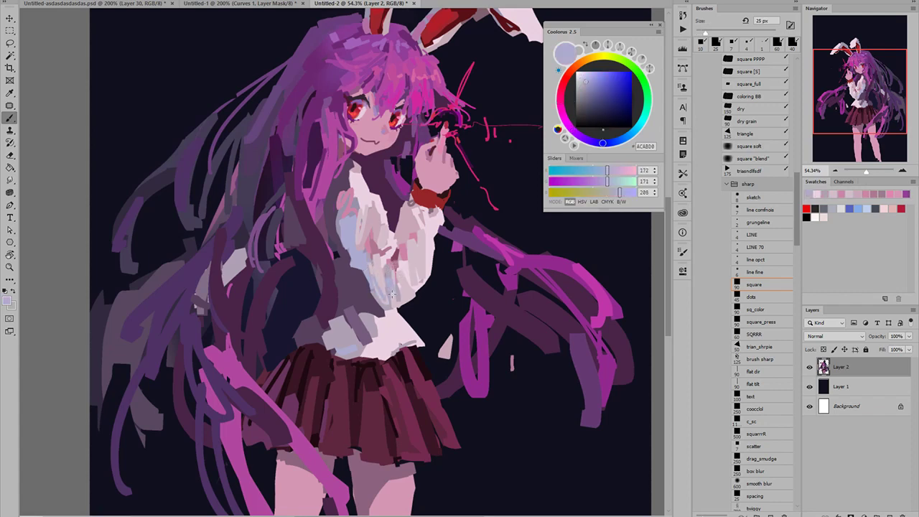
left_click_drag(392, 293, 395, 305)
scroll(400, 295, "down", 5)
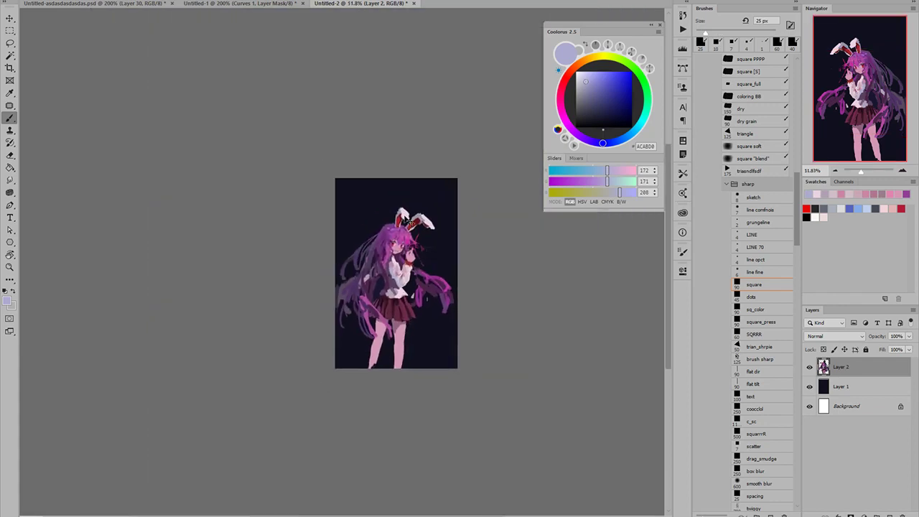
scroll(400, 283, "up", 4)
- Refine the light and shadow areas of the raised sleeve with ECD2E1 and D4BDCA at 25 px
left_click(418, 281, "alt")
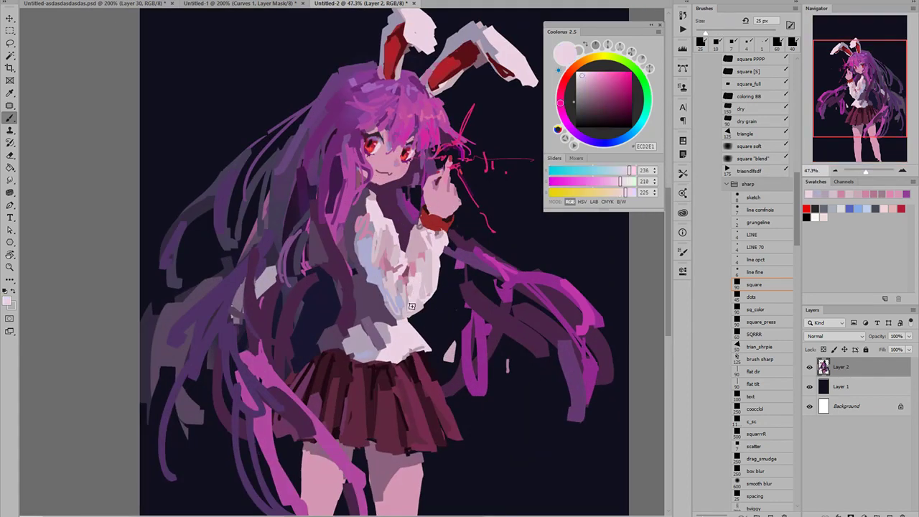
left_click(425, 272, "alt")
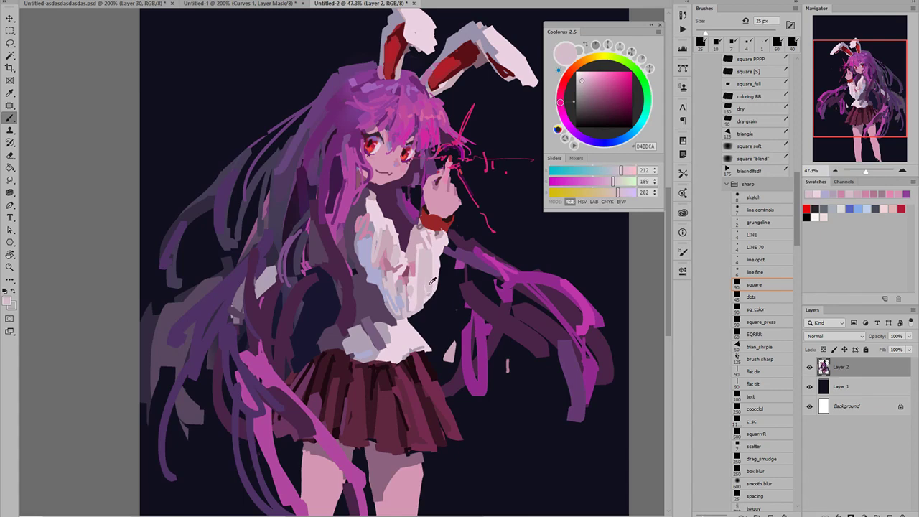
left_click(431, 283, "alt")
scroll(431, 283, "down", 4)
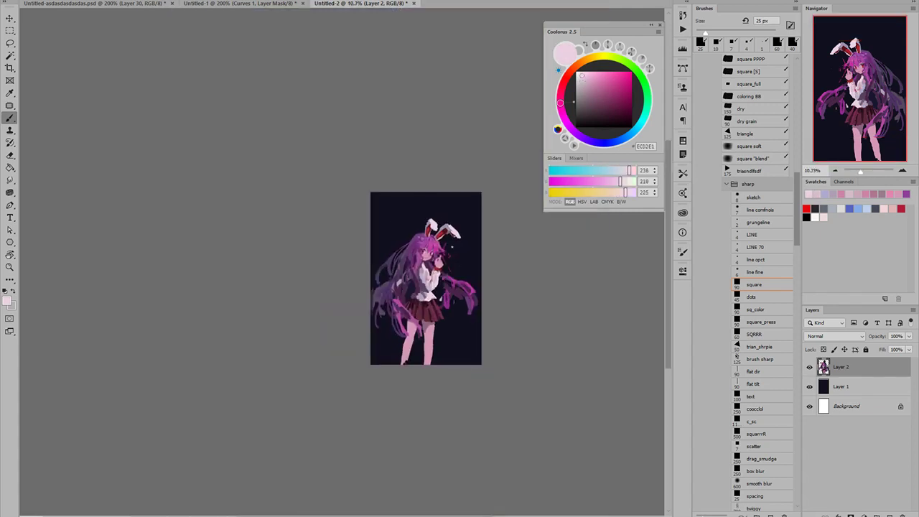
scroll(446, 264, "up", 4)
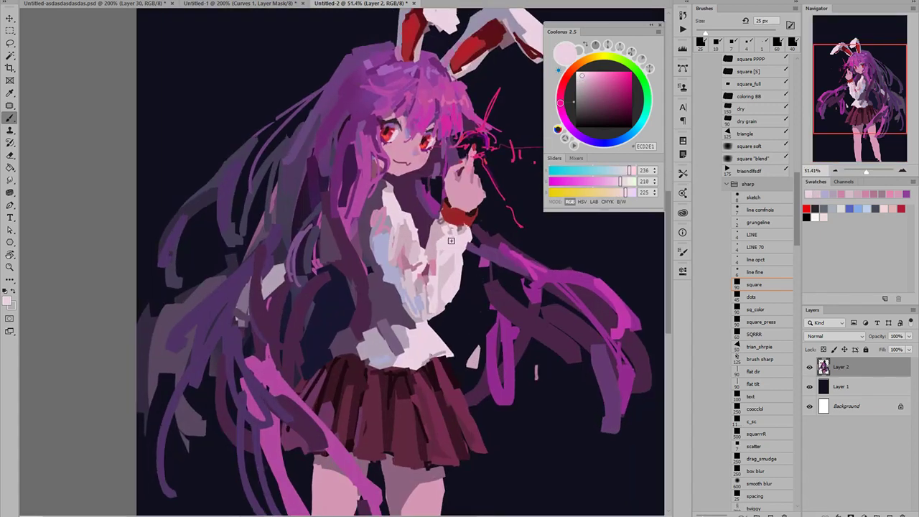
- Shade the raised sleeve below the red wristband with dusty pink C9A6B6 at 25 px
left_click(440, 251, "alt")
scroll(442, 288, "down", 5)
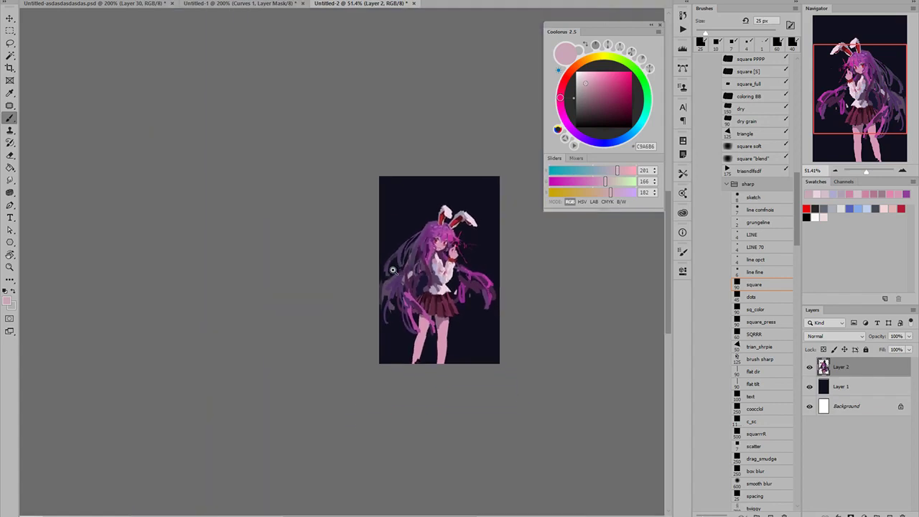
left_click_drag(393, 270, 458, 287)
left_click_drag(414, 242, 388, 276)
scroll(413, 237, "up", 2)
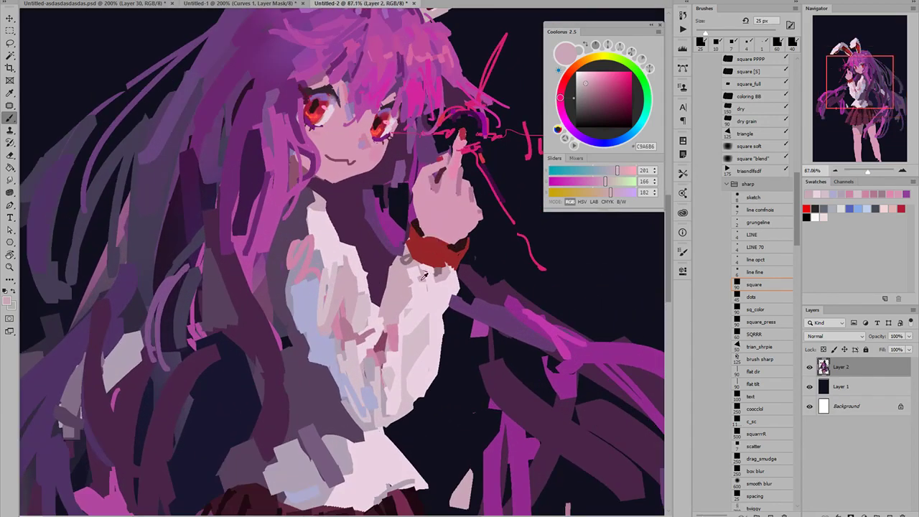
left_click(434, 286, "alt")
mouse_move(409, 244)
left_mouse_down()
mouse_move(467, 251)
mouse_move(392, 260)
mouse_move(459, 261)
left_mouse_up()
key("ctrl+z")
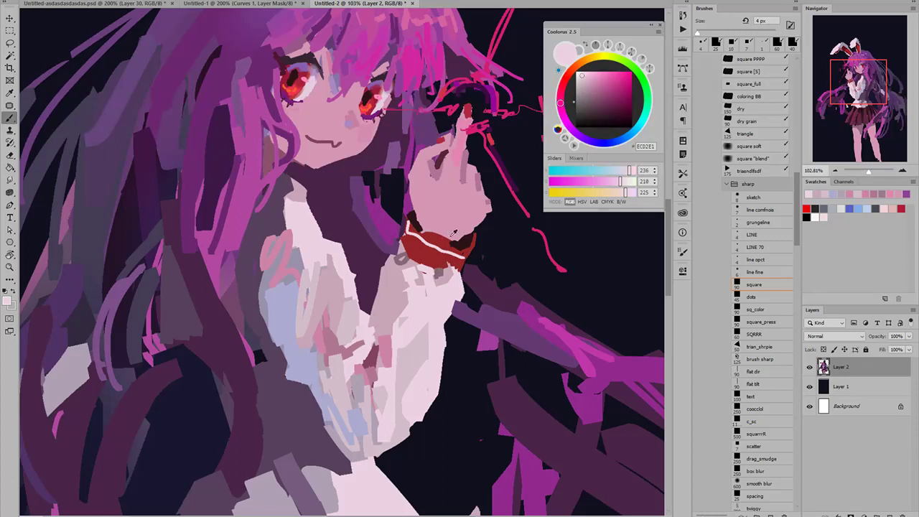
key("ctrl+z")
- Retouch the wrist edge above the red wristband with sampled dark and skin tones
left_click(458, 244, "alt")
key("]")
key("]")
key("]")
mouse_move(416, 224)
left_mouse_down()
mouse_move(450, 247)
mouse_move(461, 245)
mouse_move(446, 238)
mouse_move(458, 238)
left_mouse_up()
left_click(465, 170, "alt")
key("]")
key("]")
key("]")
- Paint a thin pale ECD2E1 stripe around the red wristband and trim it with red 972529 at 4 px
left_click(434, 281, "alt")
key("bracketleft")
key("bracketleft")
key("bracketleft")
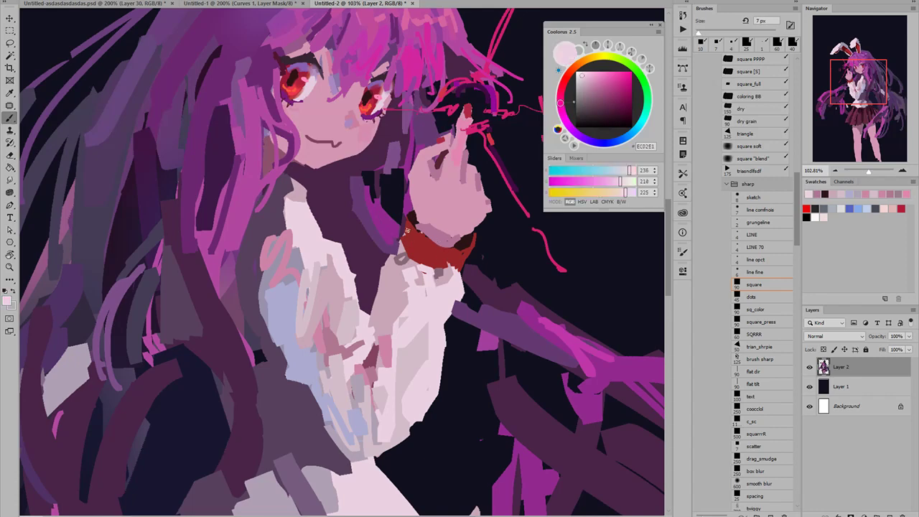
mouse_move(410, 237)
left_mouse_down()
mouse_move(455, 264)
mouse_move(410, 236)
mouse_move(455, 262)
mouse_move(305, 263)
mouse_move(452, 262)
left_mouse_up()
key("ctrl+z")
left_click(443, 258, "alt")
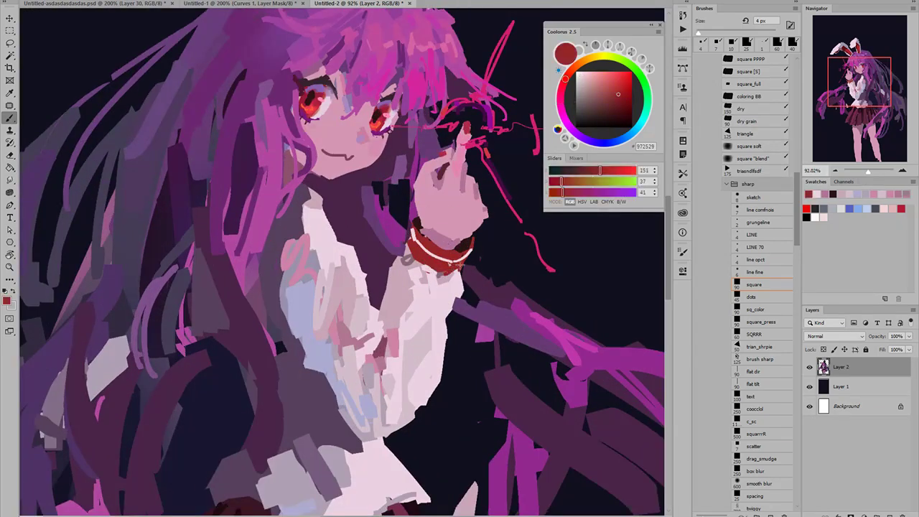
- Extend the skirt's side outward into a flared fold with maroon 742A4E at 25 px
scroll(428, 255, "down", 5)
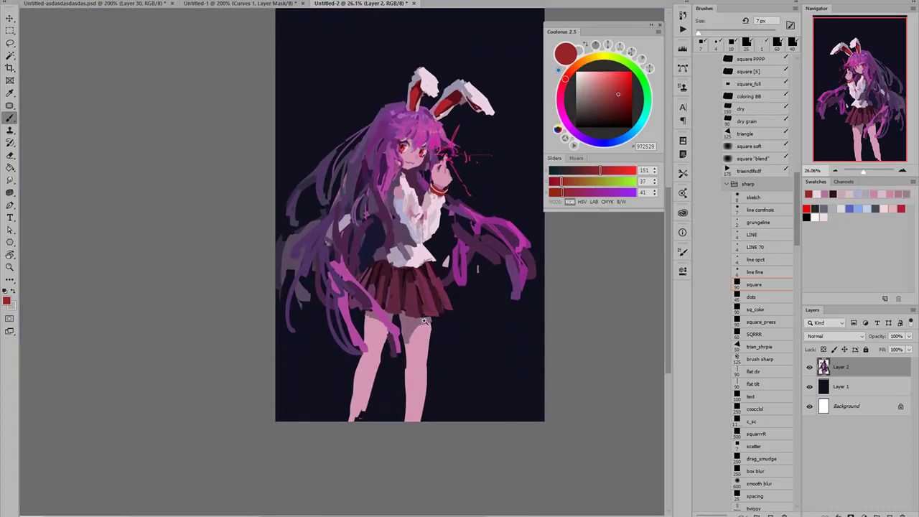
scroll(429, 317, "up", 2)
left_click(417, 325, "alt")
key("ctrl+z")
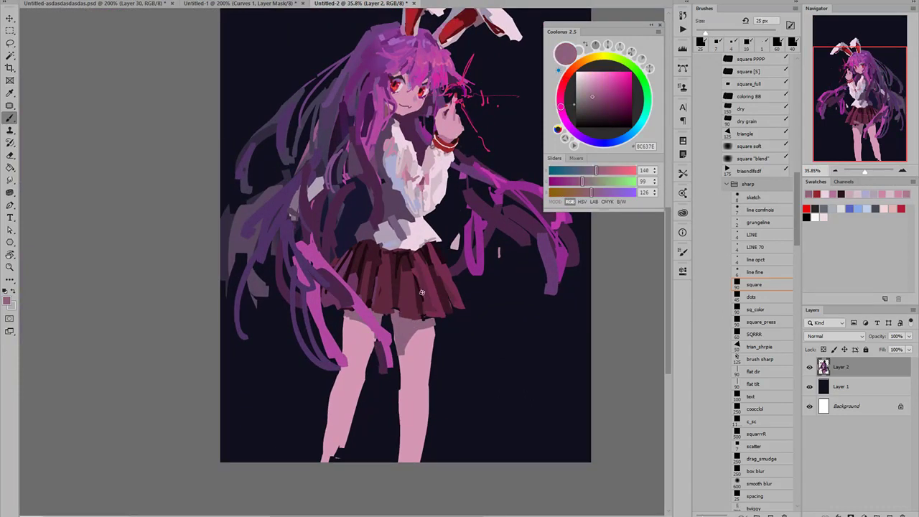
left_click(410, 291, "alt")
left_click(435, 273, "alt")
left_click_drag(435, 249, 479, 282)
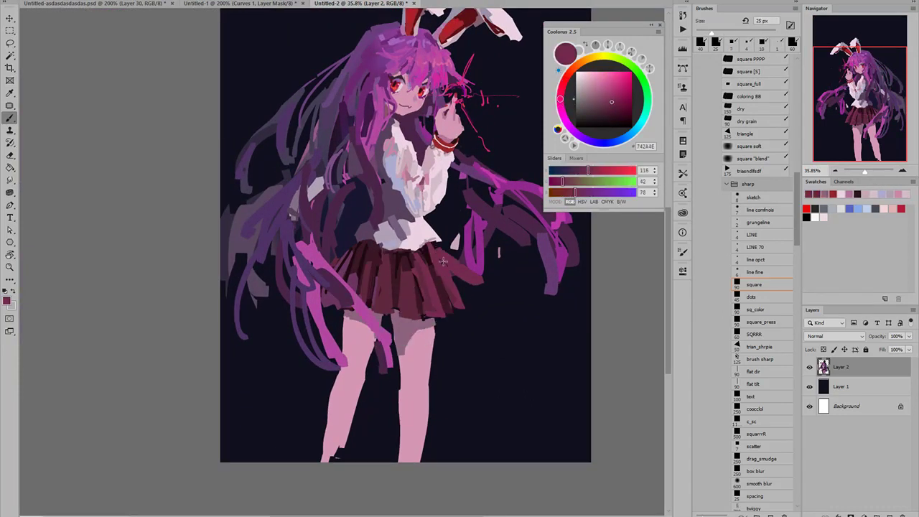
- Widen the shaded thigh under the skirt with mauve 8C637E and trim the hem edge with dark 11101E at 40 px
key("bracketright")
key("bracketright")
key("bracketright")
left_click(422, 323, "alt")
mouse_move(434, 316)
left_mouse_down()
mouse_move(459, 308)
mouse_move(480, 319)
mouse_move(448, 323)
mouse_move(479, 286)
mouse_move(446, 304)
left_mouse_up()
left_click(480, 320, "alt")
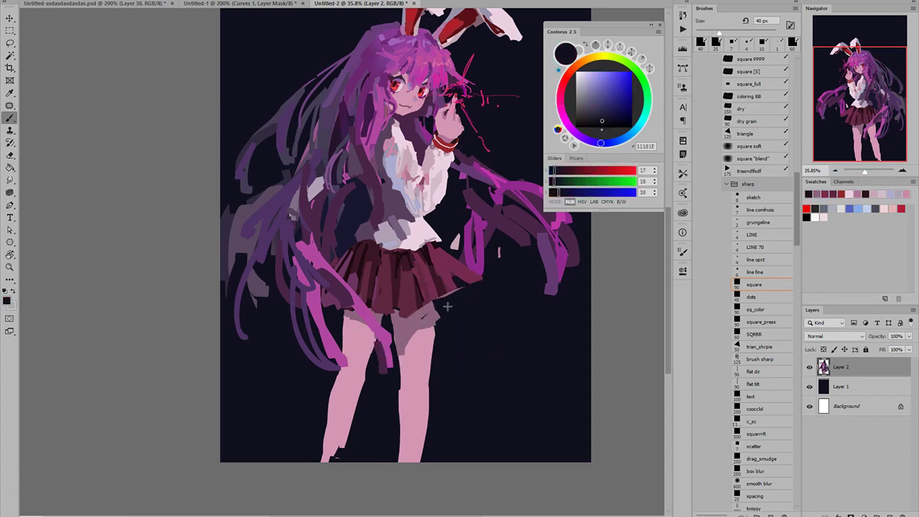
key("bracketright")
key("bracketright")
- Clean up the shaded thigh's outer edge with mauve 8C637E and background tone 11101E at 60 px
left_click(426, 316, "alt")
left_click(420, 323, "alt")
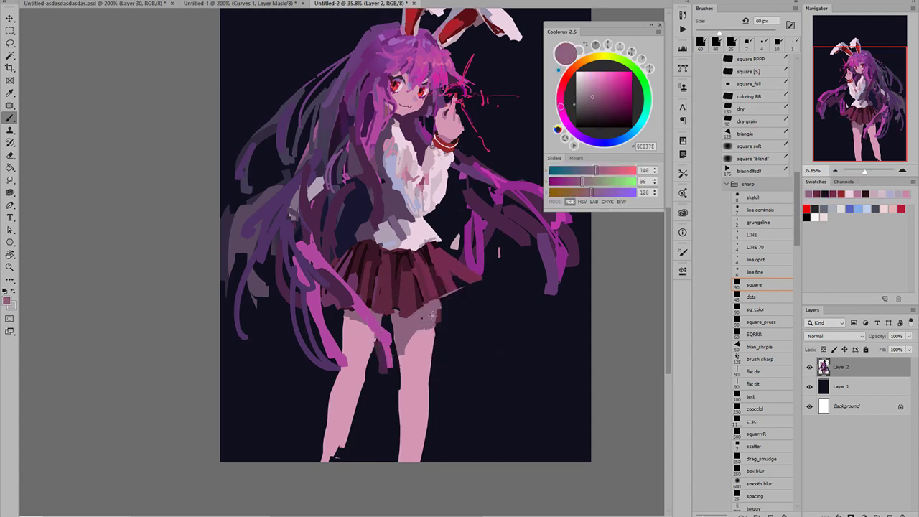
left_click(440, 321, "alt")
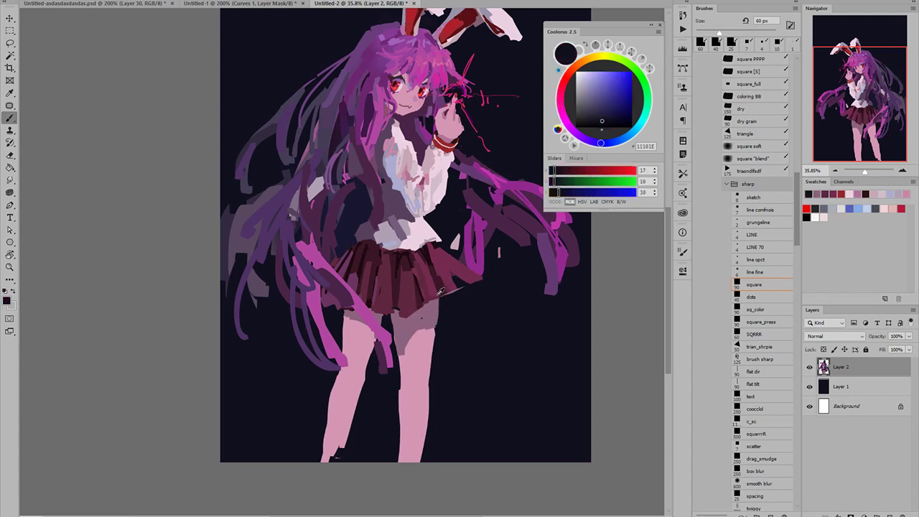
left_click(421, 318, "alt")
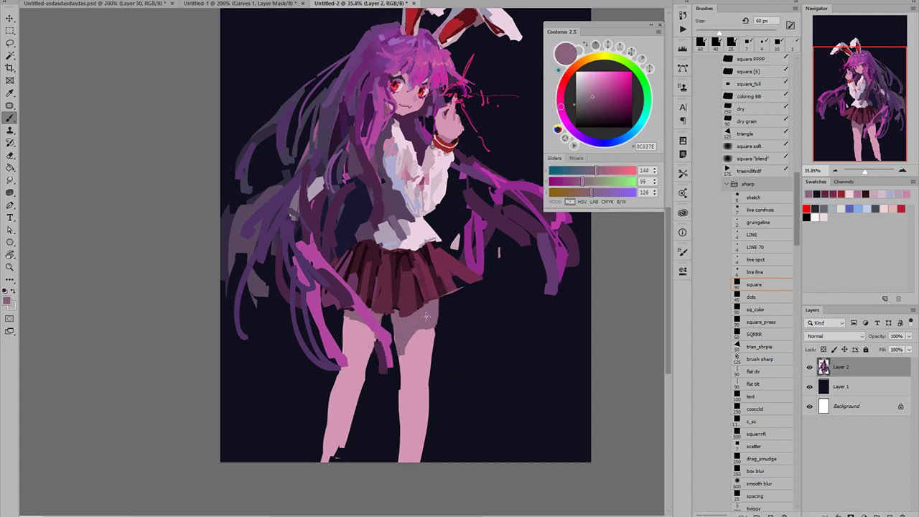
- Paint a dark maroon 290F1A underside beneath the flared skirt fold at 60 px
left_click(439, 273, "alt")
left_click(610, 119)
left_click_drag(453, 295, 462, 284)
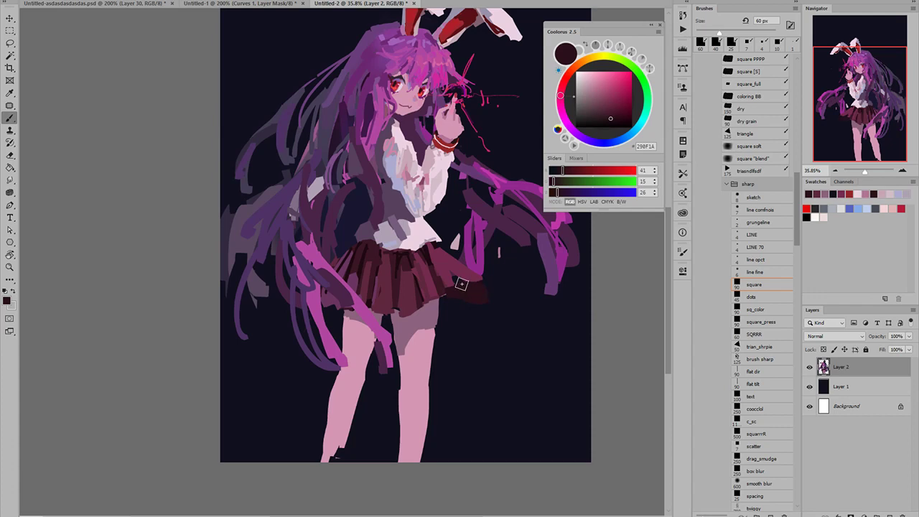
- Accent the flared skirt's dark underside with purple 492444 at 10 px and trim its tip with the dark background tone
left_click(462, 285, "alt")
left_click(564, 116)
left_click(604, 112)
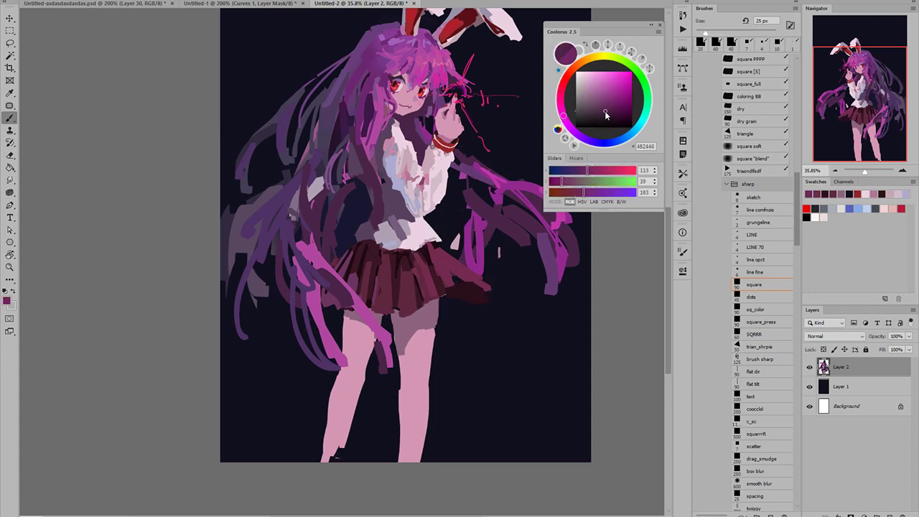
key("bracketright")
key("bracketright")
key("bracketright")
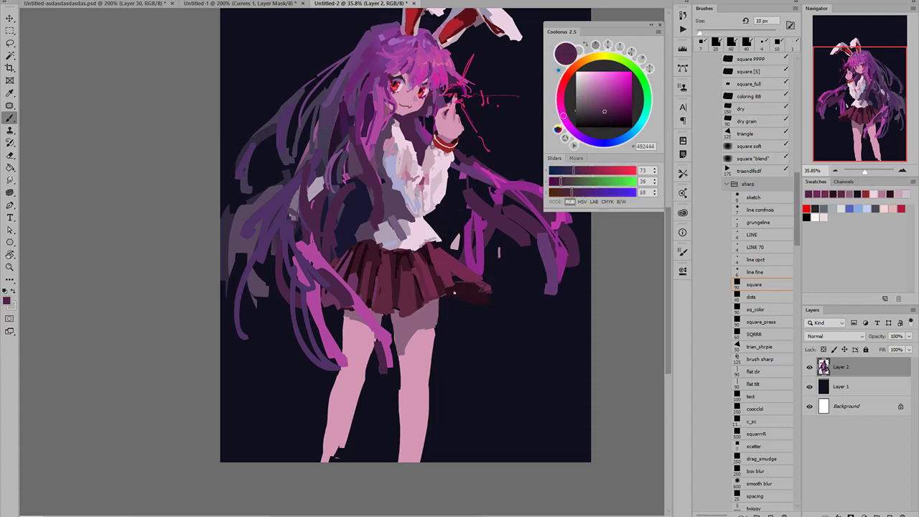
left_click(493, 293, "alt")
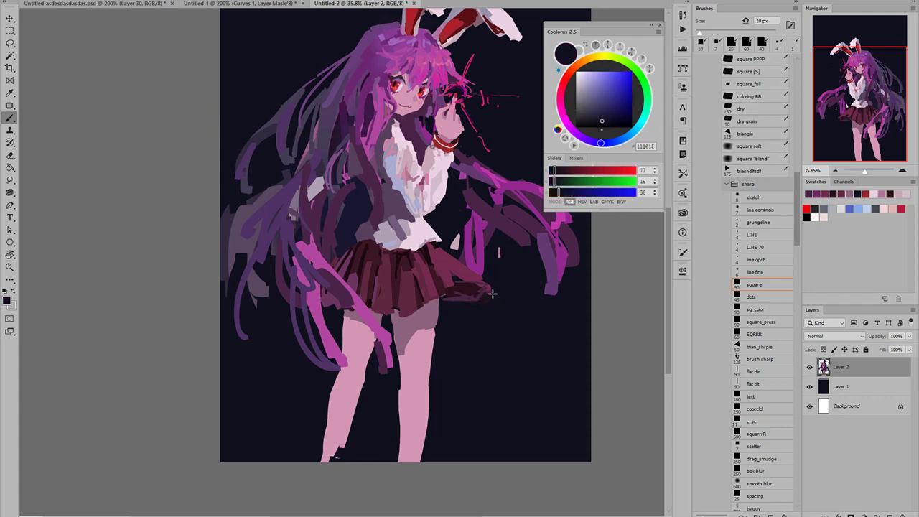
- Draw dark 290F1A pleat lines on the flared skirt side at 10 px and maroon 742A4E hem accents at 7 px
left_click(462, 275, "alt")
mouse_move(435, 253)
left_mouse_down()
mouse_move(463, 280)
mouse_move(475, 271)
left_mouse_up()
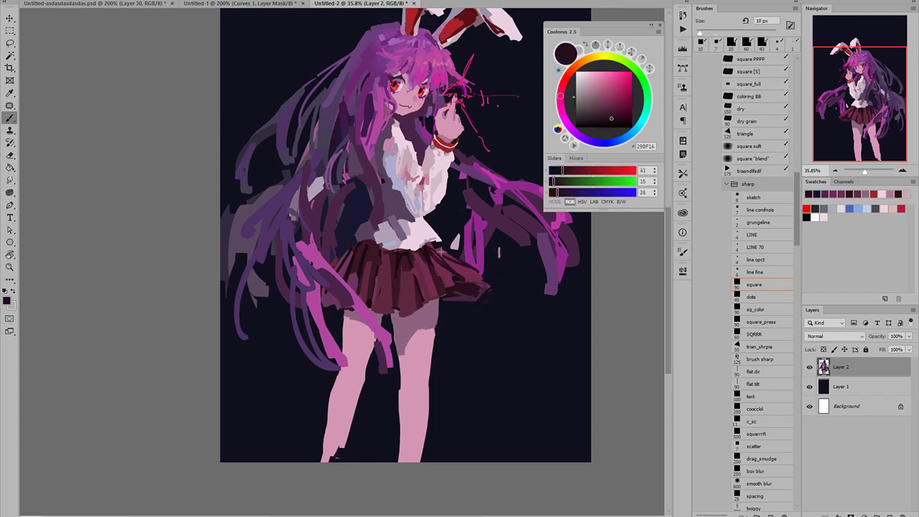
left_click(472, 275, "alt")
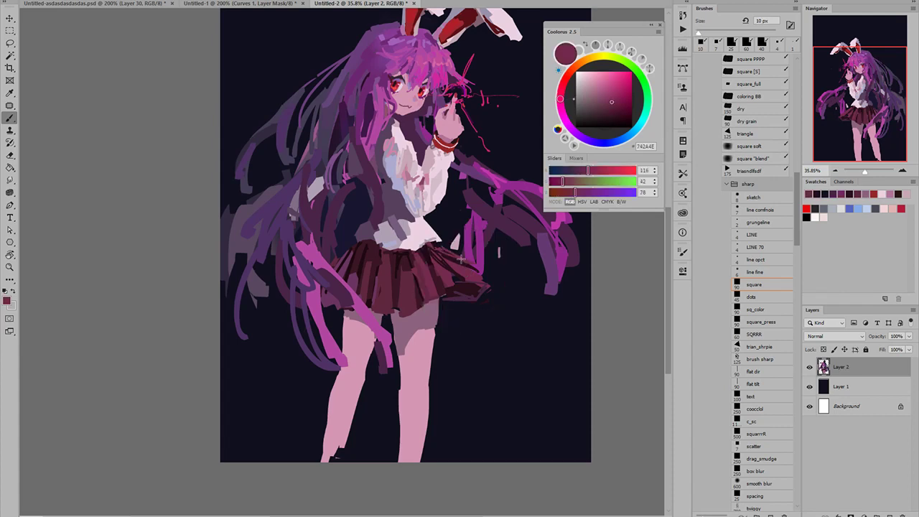
key("bracketleft")
key("bracketleft")
key("bracketleft")
left_click_drag(477, 306, 429, 307)
- Flip the canvas horizontally and retouch the skirt hem above the shaded thigh with sampled skirt and mauve tones
key("ctrl+f")
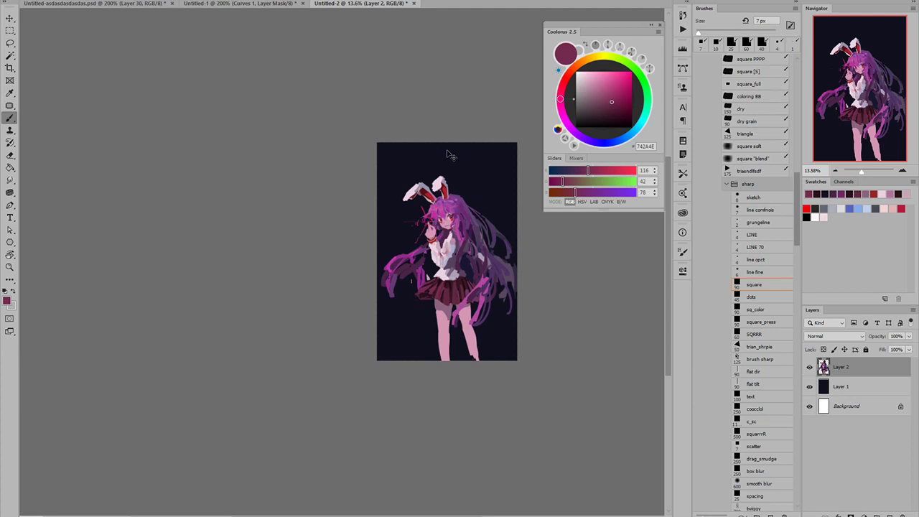
scroll(455, 290, "up", 6)
left_click(445, 311, "alt")
key("]")
key("]")
key("]")
left_click_drag(441, 328, 453, 331)
left_click(443, 340, "alt")
left_click(468, 315)
- Refine the skirt's hem and pleats with maroon 5F273E and dark 1E0911 at 25 px
key("bracketright")
key("bracketright")
key("bracketright")
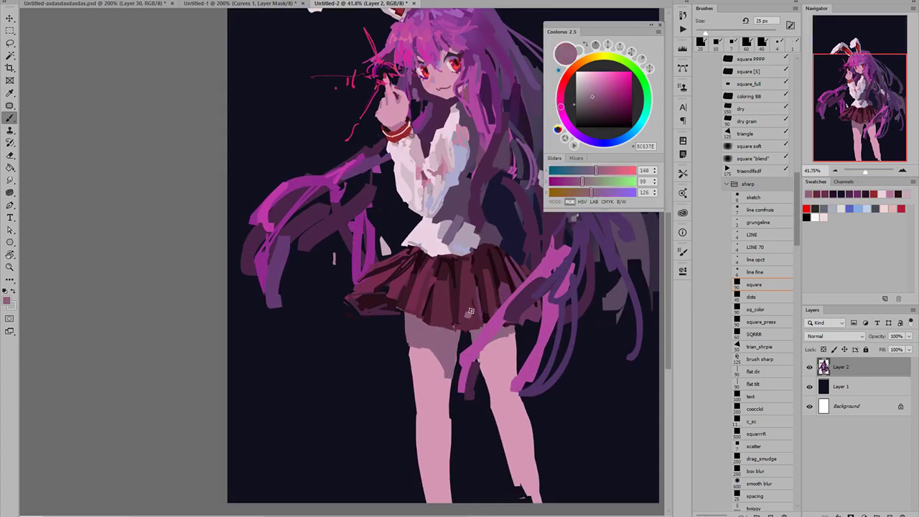
left_click(468, 314, "alt")
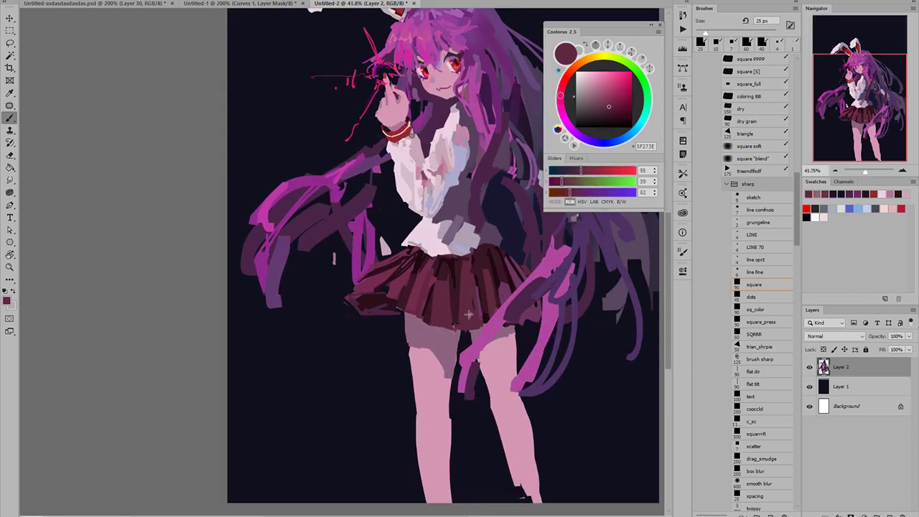
left_click(517, 319, "alt")
left_click(499, 291, "alt")
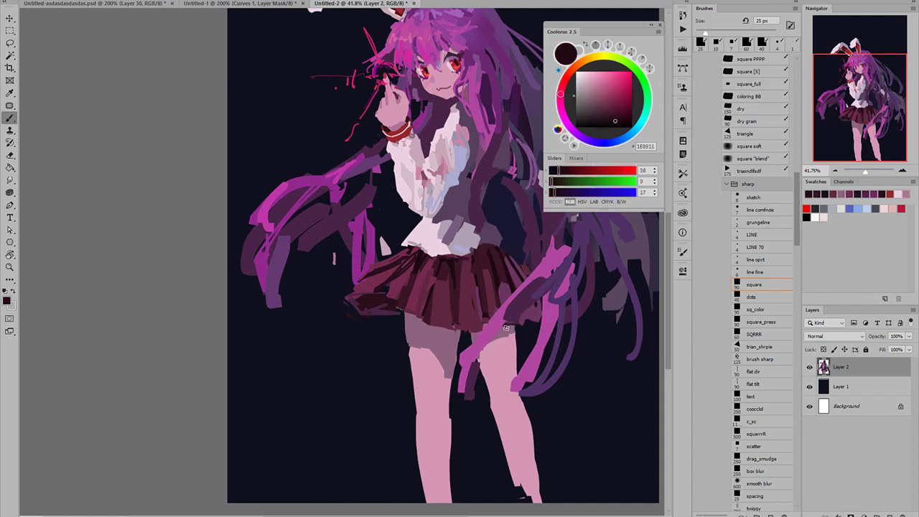
- Paint a curled tip on the long hair strand between the legs with magenta B148A0 at 10 px
left_click(548, 270, "alt")
key("bracketleft")
key("bracketleft")
key("bracketleft")
key("ctrl+z")
left_click_drag(529, 283, 514, 379)
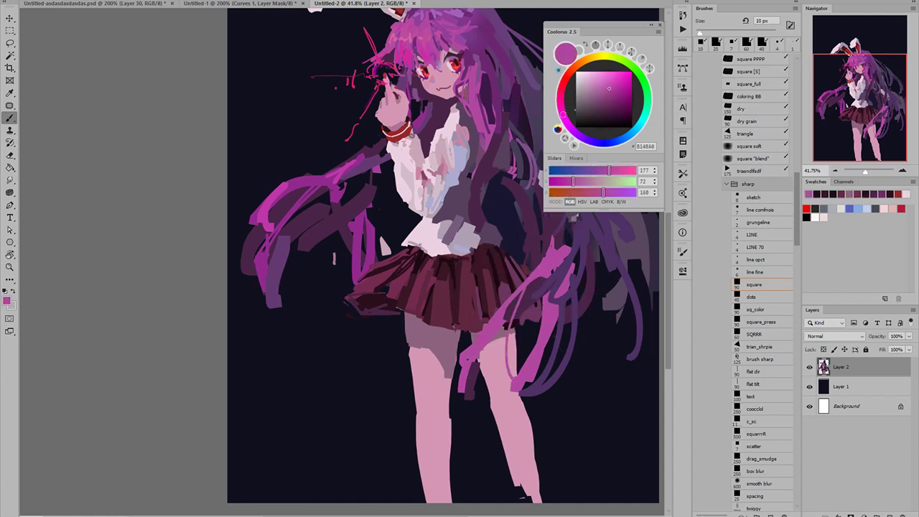
mouse_move(461, 390)
left_mouse_down()
mouse_move(464, 348)
mouse_move(466, 386)
mouse_move(453, 374)
mouse_move(460, 370)
mouse_move(468, 395)
mouse_move(474, 377)
mouse_move(455, 386)
mouse_move(479, 411)
left_mouse_up()
key("ctrl+z")
key("ctrl+z")
- Fill the inside of the curled strand tip with dark purple 492448 at 25 px
key("bracketright")
key("bracketright")
key("bracketright")
left_click(471, 381, "alt")
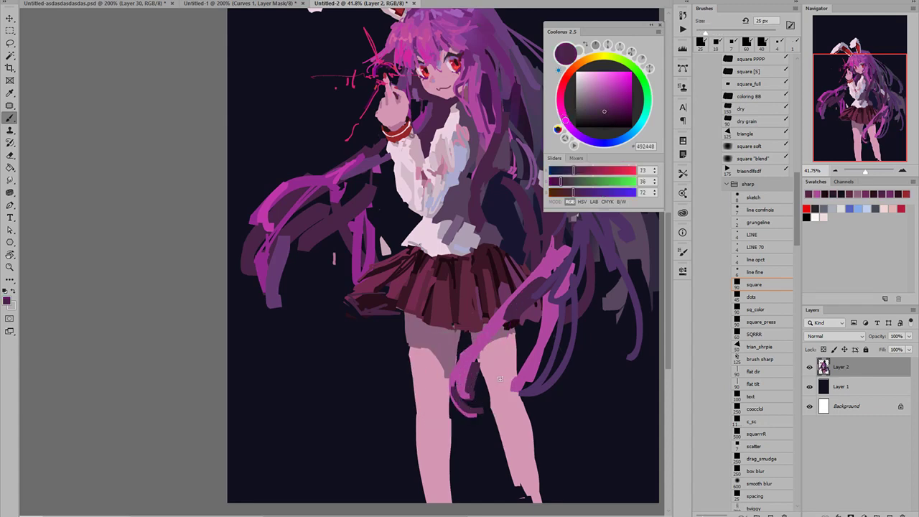
left_click(564, 313, "alt")
key("bracketright")
key("bracketright")
key("bracketright")
left_click_drag(496, 328, 504, 392)
key("ctrl+z")
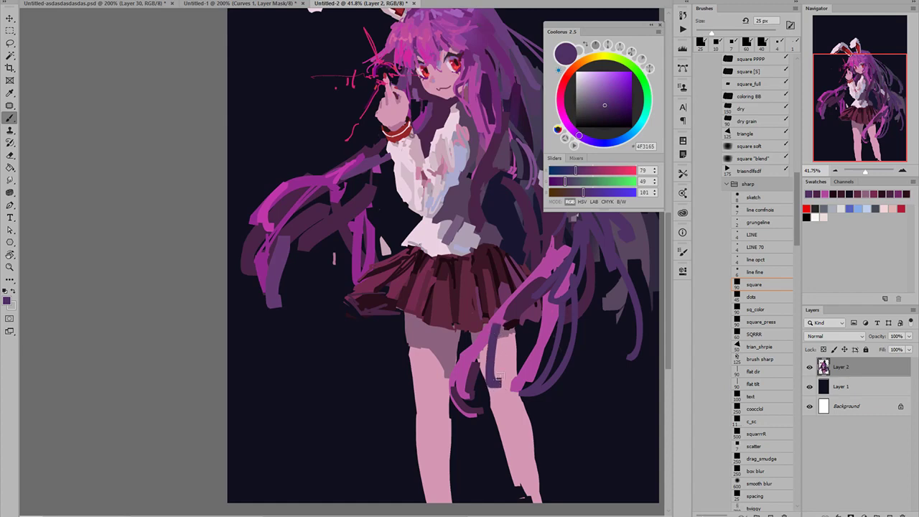
- Paint purple 4F3165 strokes at 40 px along the long hair strands falling in front of the legs
scroll(507, 301, "down", 10)
scroll(503, 316, "up", 5)
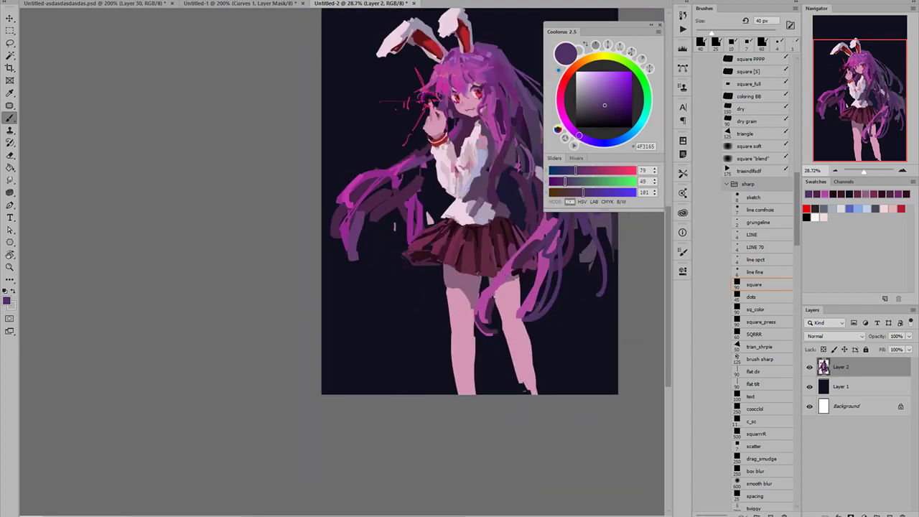
left_click(496, 283, "alt")
left_click_drag(544, 242, 493, 296)
left_click(558, 238, "alt")
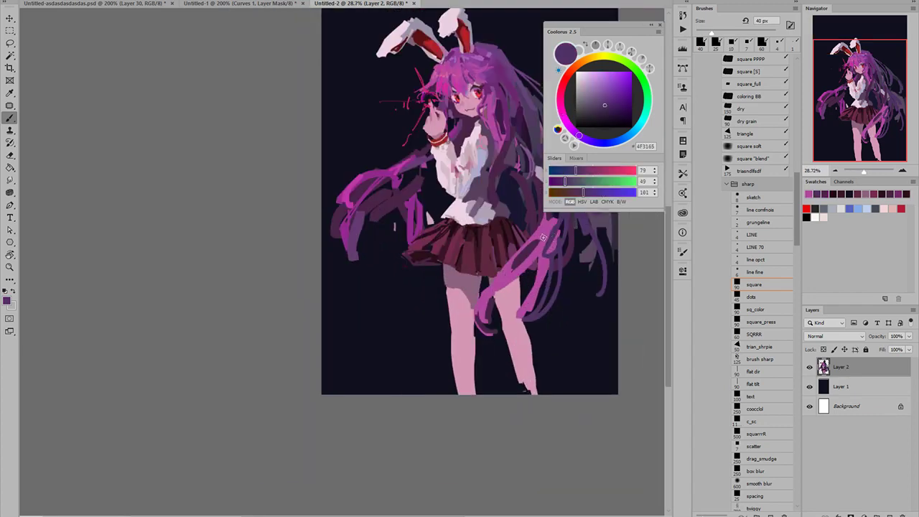
left_click_drag(544, 237, 509, 308)
key("ctrl+z")
left_click_drag(531, 258, 489, 306)
scroll(532, 289, "down", 5)
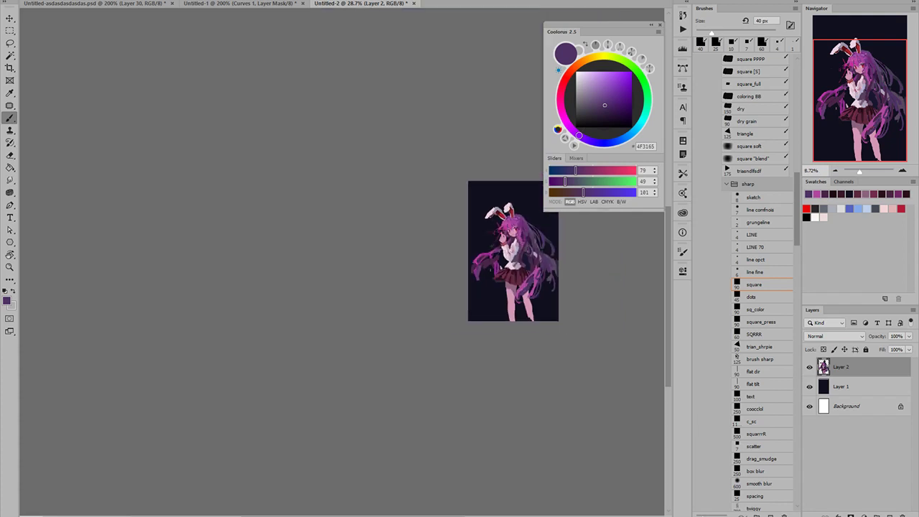
left_click_drag(556, 265, 549, 322)
- Flip the canvas horizontally and extend the long strand beside the skirt with magenta B148A0 at 40 px
key("ctrl+shift+h")
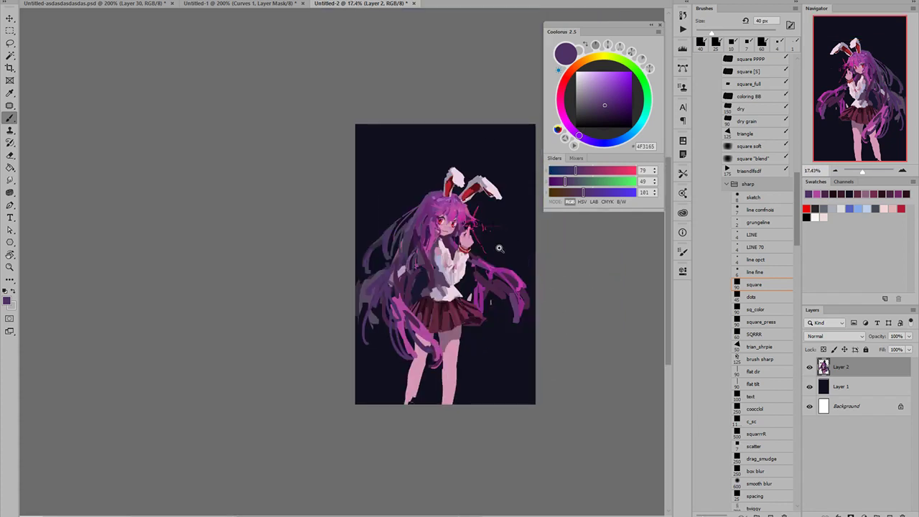
scroll(499, 248, "up", 3)
left_click(369, 266, "alt")
left_click_drag(322, 307, 331, 350)
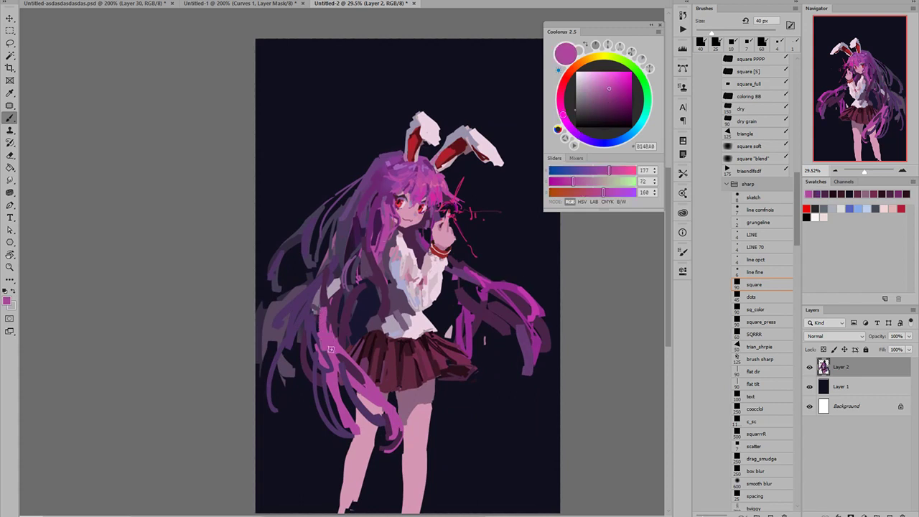
- Block in the outer mass of long hair beside the skirt with purple 6C2770 at 60 px
left_click(371, 211, "alt")
key("bracketright")
key("bracketright")
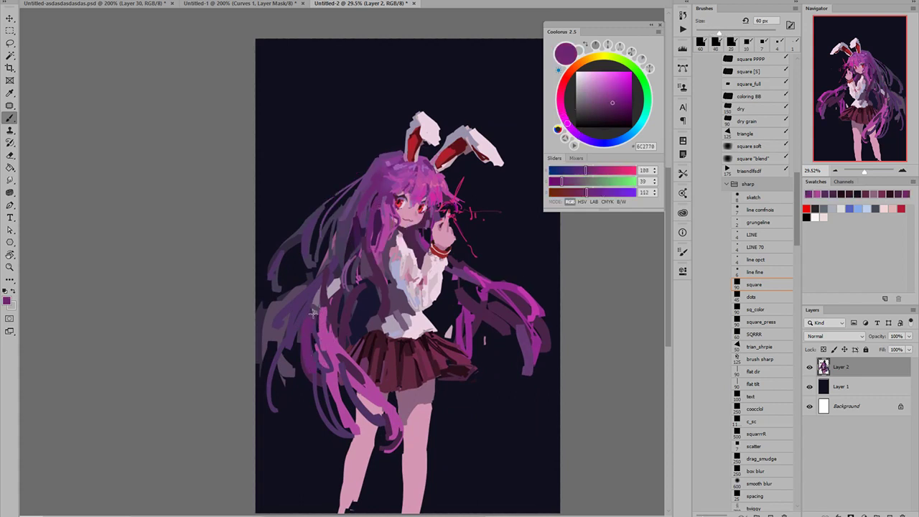
mouse_move(337, 296)
left_mouse_down()
mouse_move(343, 253)
mouse_move(328, 290)
mouse_move(314, 285)
mouse_move(306, 305)
mouse_move(323, 265)
left_mouse_up()
key("ctrl+z")
mouse_move(289, 350)
left_mouse_down()
mouse_move(296, 376)
mouse_move(288, 335)
left_mouse_up()
key("ctrl+z")
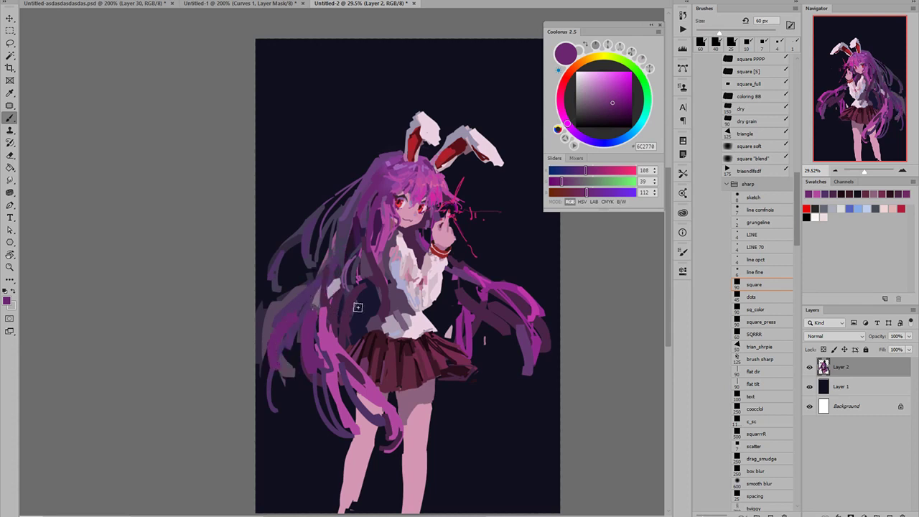
- Paint strands in the gap between the long hair and shirt with magenta B148A0 at 25 px and purple 702864 at 40 px
key("bracketleft")
key("bracketleft")
key("bracketleft")
key("bracketleft")
key("bracketleft")
key("bracketleft")
left_click(383, 259, "alt")
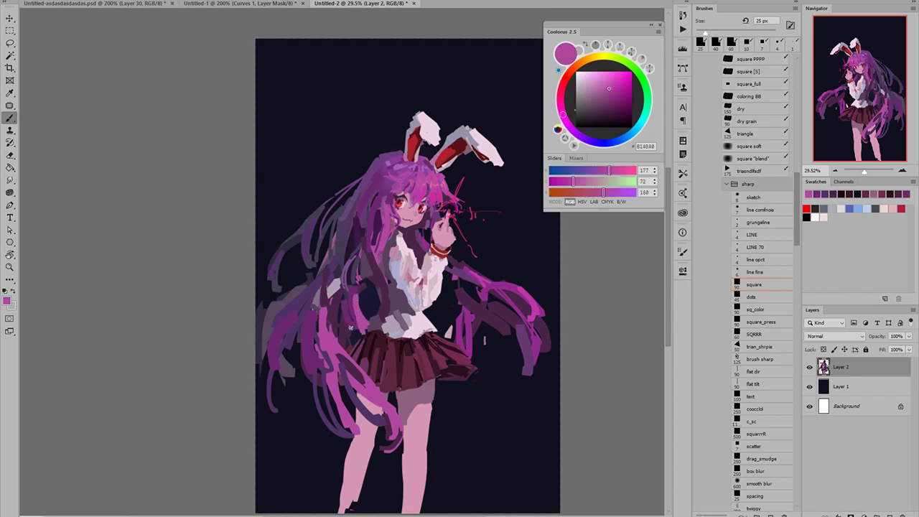
key("bracketright")
key("bracketright")
key("bracketright")
left_click(368, 308, "alt")
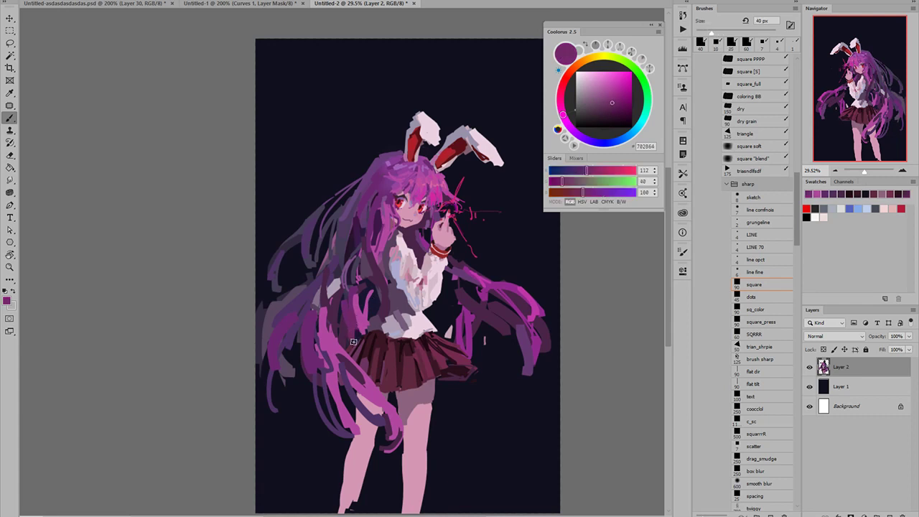
- Carve dark gaps between the strands above the skirt's waist with navy 181730 at 25 px
left_click(359, 333, "alt")
key("bracketleft")
key("bracketleft")
key("bracketleft")
left_click_drag(362, 325, 308, 289)
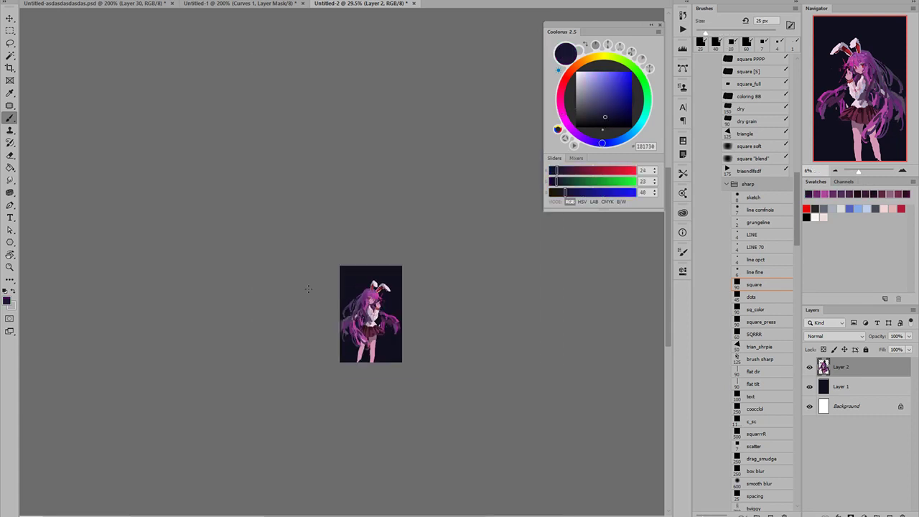
mouse_move(366, 330)
left_mouse_down()
mouse_move(406, 332)
mouse_move(389, 316)
left_mouse_up()
- Sketch a thin hair strand trailing out below the flared skirt with a sampled hair colour, undoing unwanted strokes
left_click(455, 303, "alt")
key("bracketleft")
key("bracketleft")
key("bracketleft")
mouse_move(423, 381)
left_mouse_down()
mouse_move(453, 421)
mouse_move(450, 401)
mouse_move(457, 412)
mouse_move(429, 403)
mouse_move(462, 409)
left_mouse_up()
key("ctrl+z")
key("ctrl+z")
key("ctrl+z")
key("bracketright")
key("bracketright")
key("bracketright")
key("ctrl+z")
- Add a dark purple 492448 underside to the tip of the strand below the skirt
left_click(357, 286, "alt")
key("bracketleft")
key("bracketleft")
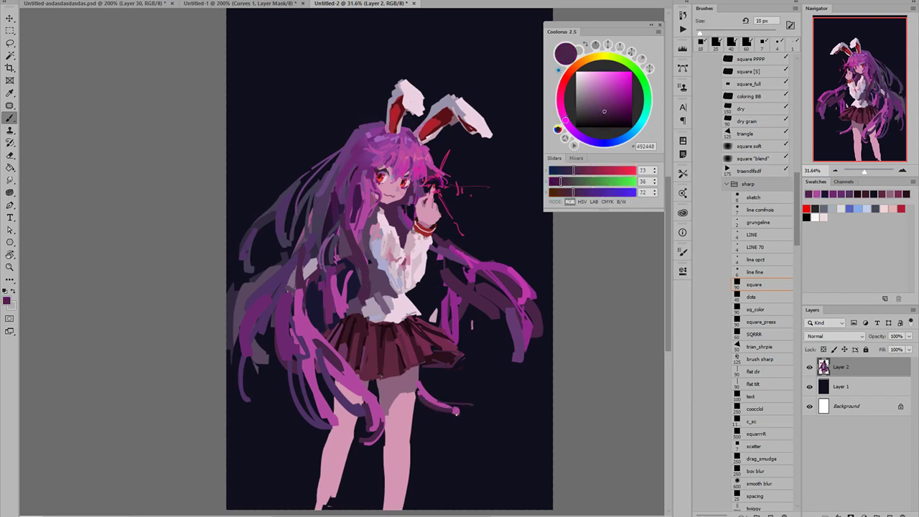
key("bracketleft")
key("bracketleft")
key("bracketleft")
- Thicken and branch the strand below the skirt with magenta B148A0 at 25 px
left_click(431, 394, "alt")
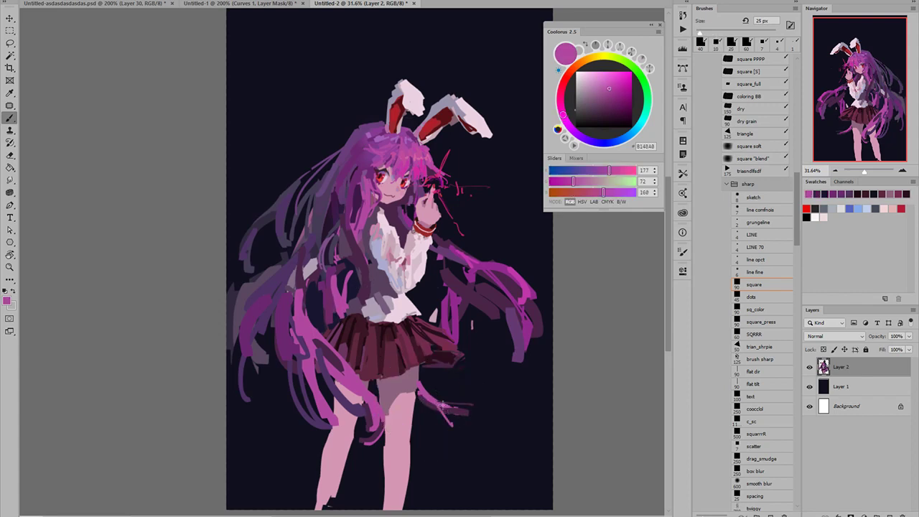
key("bracketleft")
key("bracketleft")
key("bracketright")
key("bracketright")
key("bracketright")
mouse_move(429, 394)
left_mouse_down()
mouse_move(454, 389)
mouse_move(444, 391)
left_mouse_up()
- Sharpen the silhouette around the trailing strand and crown with background navy 11101E, enlarging the brush to 40 px
left_click(471, 383, "alt")
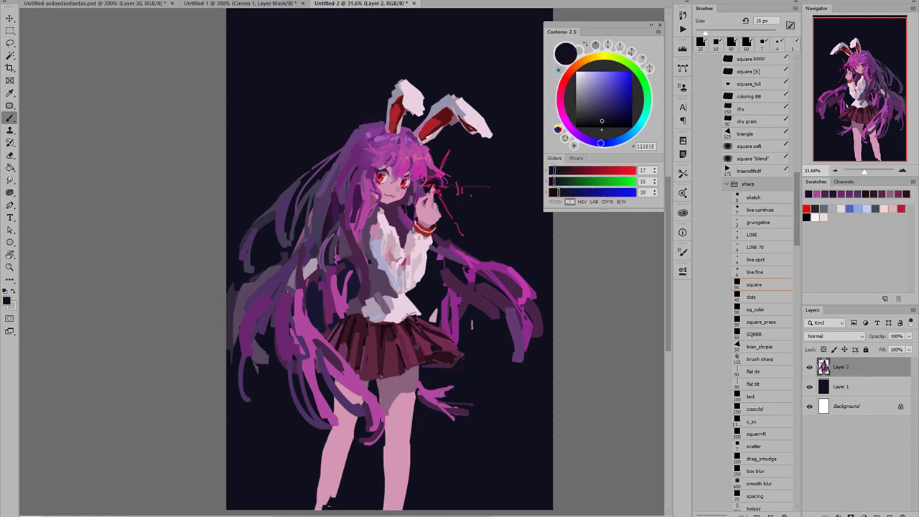
scroll(441, 253, "up", 1)
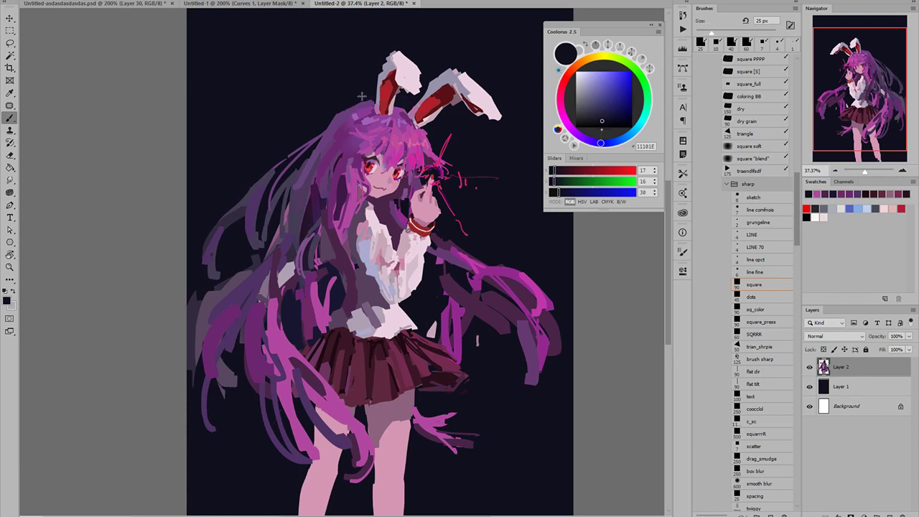
key("bracketright")
key("bracketright")
key("bracketright")
scroll(282, 123, "down", 5)
scroll(280, 127, "up", 5)
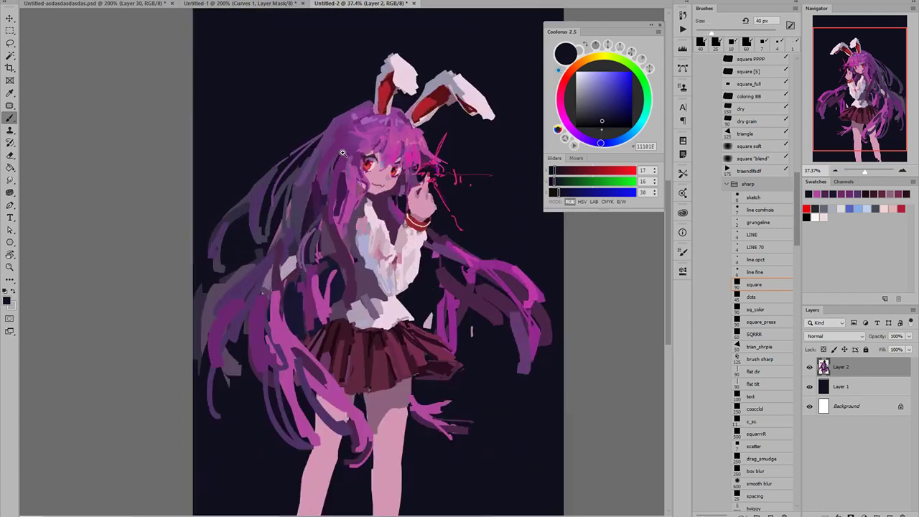
- Refine the hair at the back of the head with purple 6A3D7B at 25 px and 6C2770 at 10 px
left_click(323, 133, "alt")
key("ctrl+z")
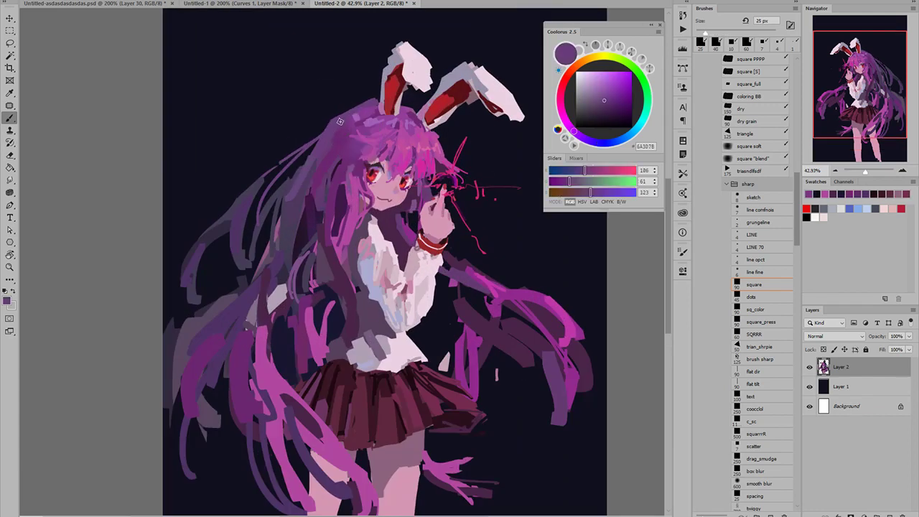
left_click(324, 142, "alt")
left_click(339, 152, "alt")
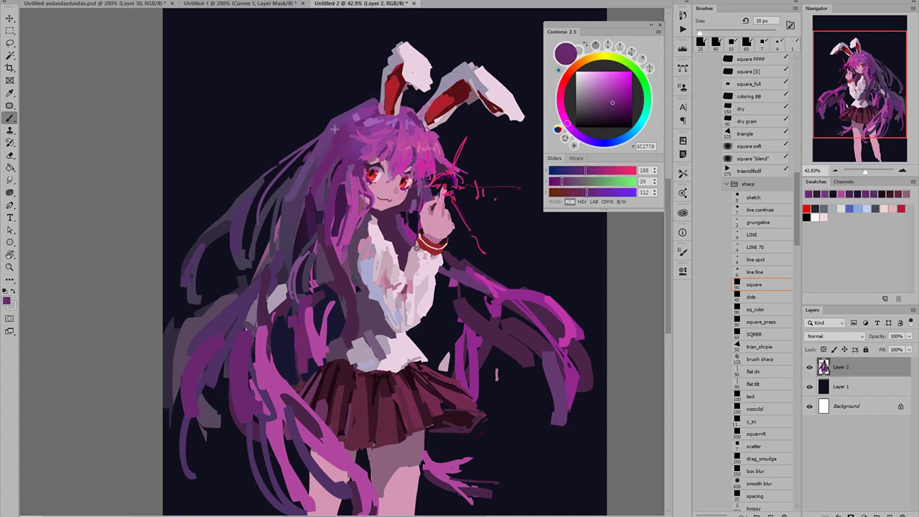
mouse_move(338, 128)
left_mouse_down()
mouse_move(309, 162)
mouse_move(331, 185)
mouse_move(275, 184)
mouse_move(327, 192)
left_mouse_up()
- Rework the side hair strands beside the face with sampled purple tones, alternating larger and smaller brush sizes
key("bracketright")
key("bracketright")
key("bracketright")
left_click(343, 203, "alt")
left_click(344, 169, "alt")
left_click(319, 213, "alt")
key("bracketleft")
key("bracketleft")
key("bracketleft")
left_click(323, 204, "alt")
left_click_drag(357, 138, 336, 167)
- Paint dark purple 3C1948 separations between the strands behind the face at 7 to 25 px
key("bracketleft")
key("bracketleft")
key("bracketleft")
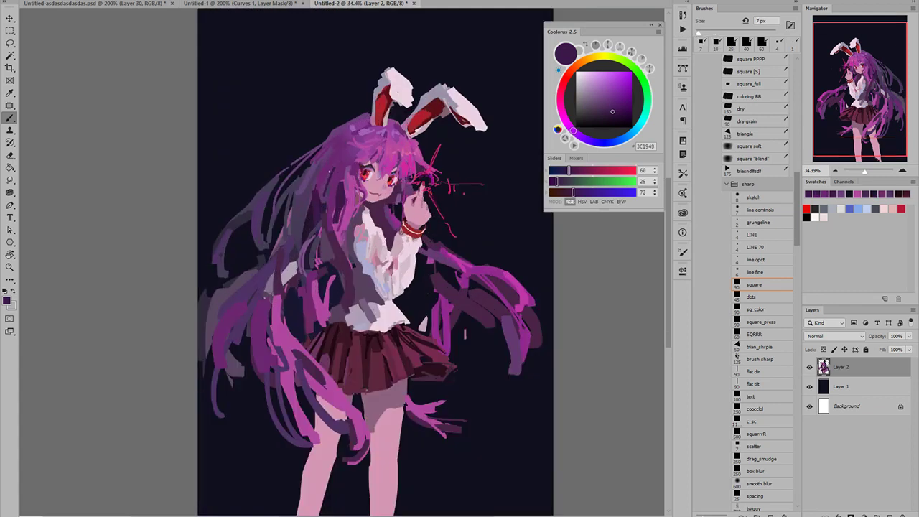
key("bracketright")
key("bracketright")
key("bracketright")
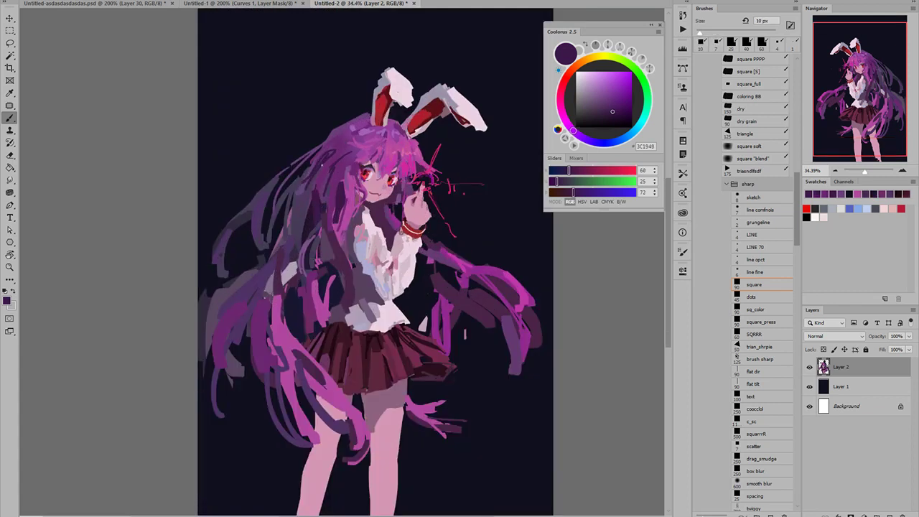
key("bracketright")
key("bracketright")
key("bracketright")
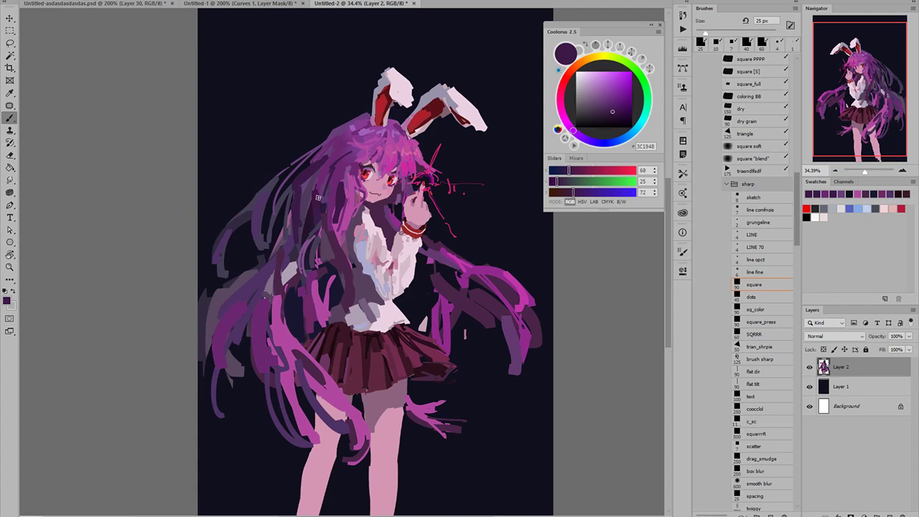
- Brush muted purple 4E395D over the shadowed back hair at 25 px, undoing the last stroke
left_click(310, 196, "alt")
left_click_drag(309, 181, 274, 241)
left_click(312, 183, "alt")
key("ctrl+z")
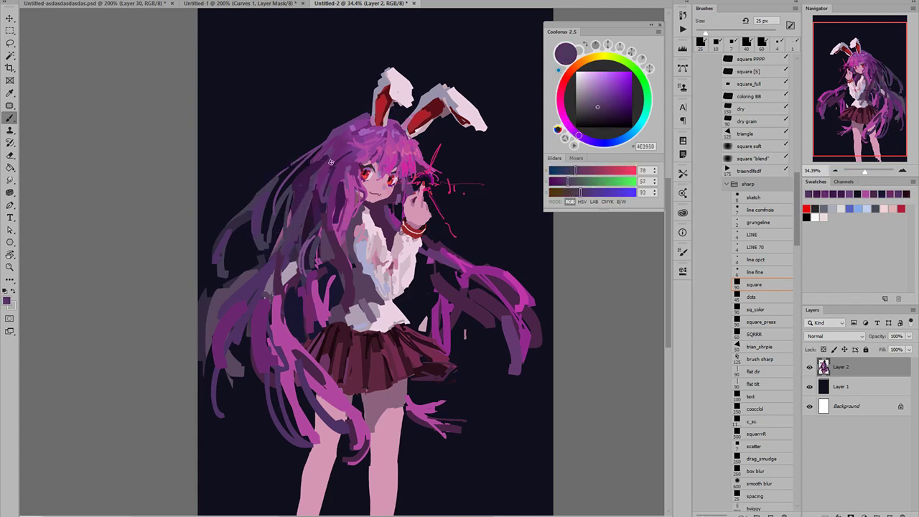
- Refine the strands at the back of the head with purple 6A3D7B at 10 px and 6C2770 at 25 px
left_click(329, 163, "alt")
key("bracketleft")
key("bracketleft")
key("bracketleft")
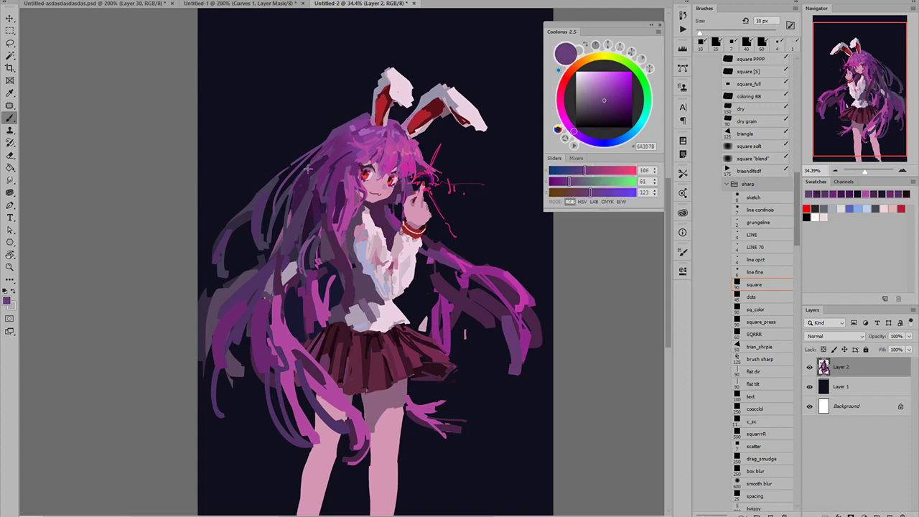
left_click(328, 169, "alt")
key("bracketright")
key("bracketright")
key("bracketright")
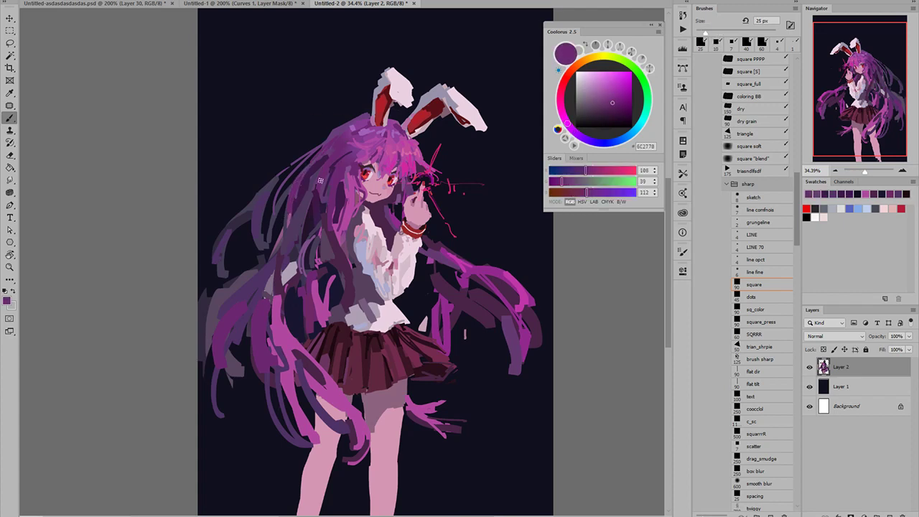
- Paint thin flyaway strands along the hair streaming beside the raised arm, using sampled purples #93298F and #492448 and a 7 px brush
left_click_drag(329, 182, 287, 125)
mouse_move(323, 173)
left_mouse_down()
mouse_move(356, 180)
mouse_move(353, 208)
mouse_move(434, 230)
left_mouse_up()
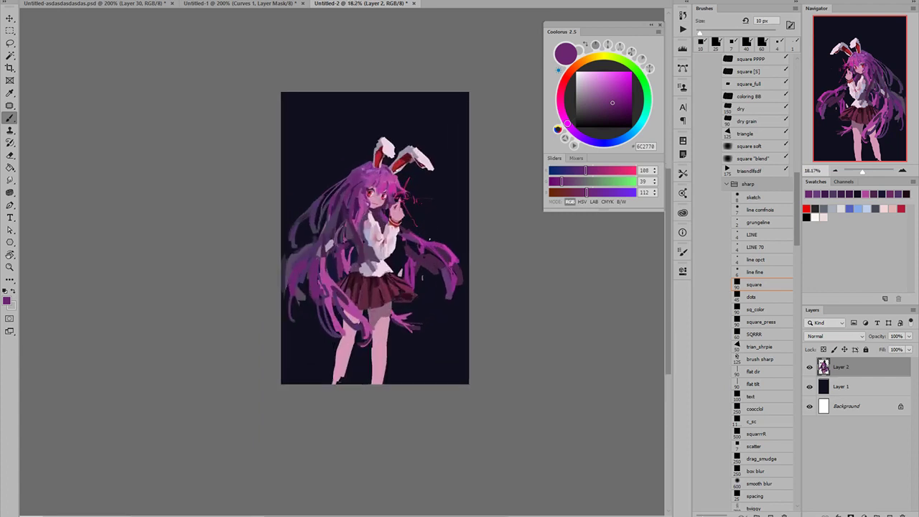
scroll(422, 245, "up", 3)
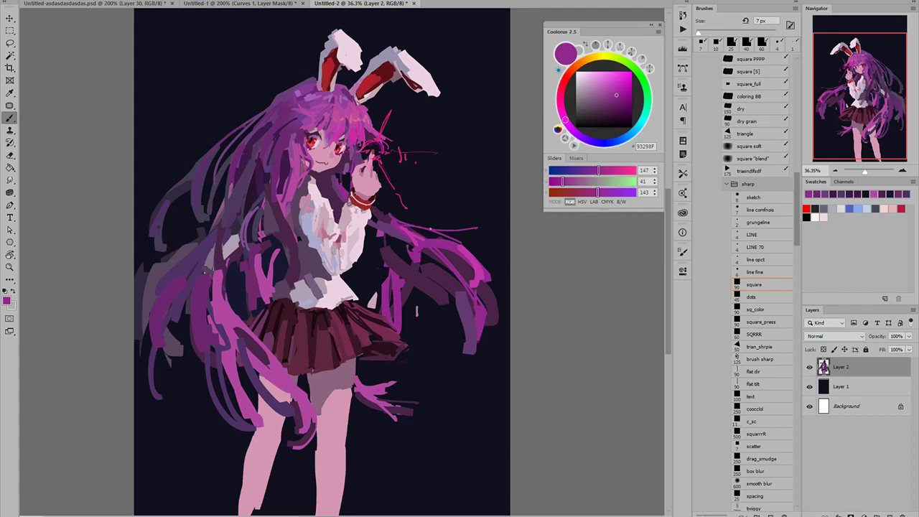
left_click_drag(433, 242, 490, 282)
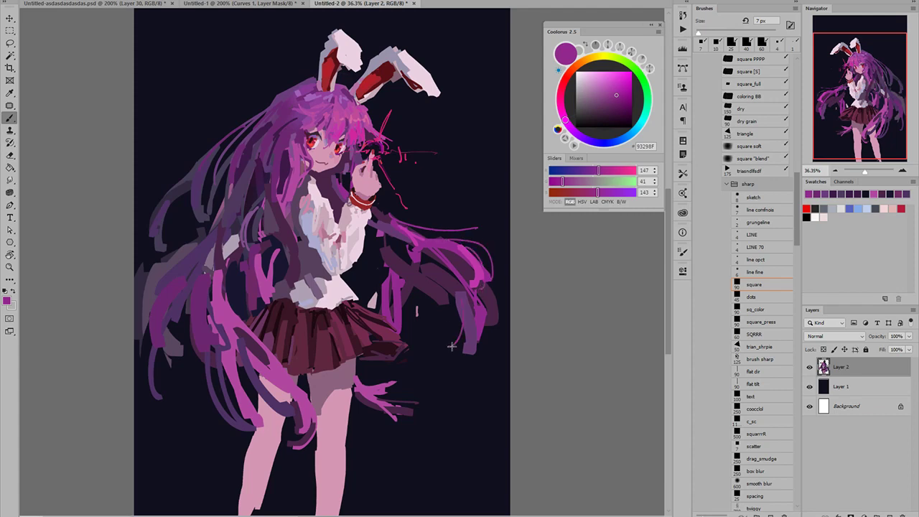
left_click(439, 295, "alt")
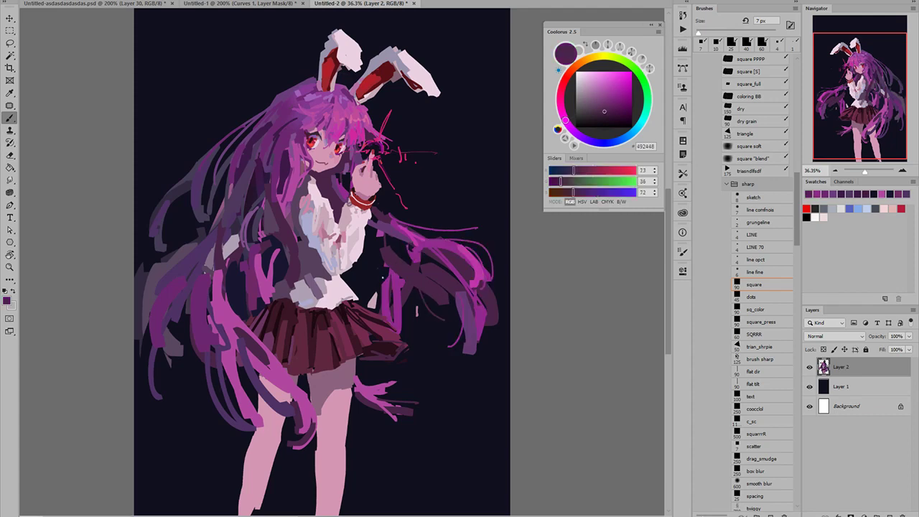
left_click(392, 288, "alt")
- Paint over the stray white patch beside the shirt hem with the sampled dark background colour and a 25 px brush
left_click(379, 271, "alt")
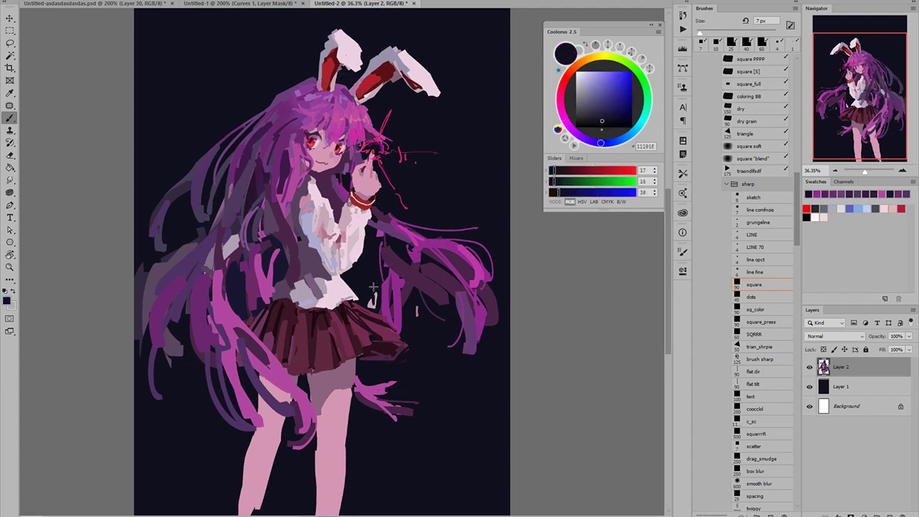
key("bracketright")
key("bracketright")
key("bracketright")
key("bracketright")
key("bracketright")
key("bracketright")
left_click(365, 355, "alt")
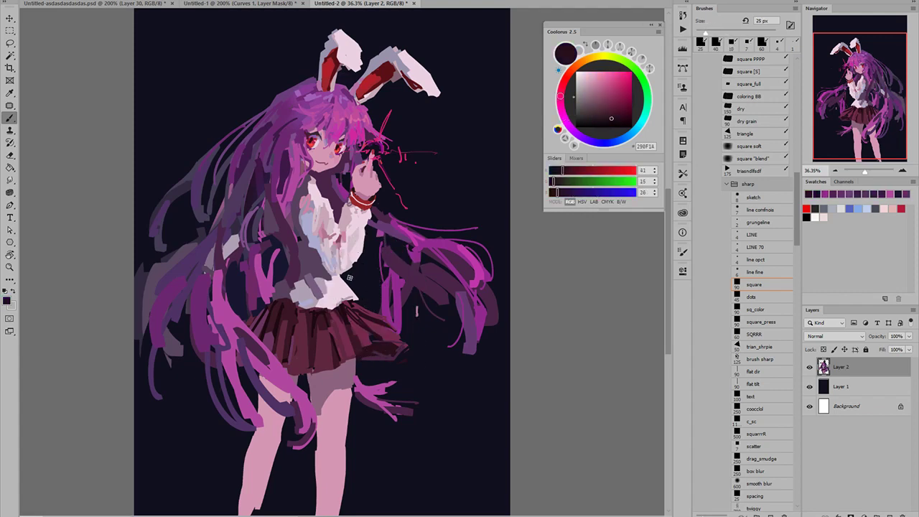
- Touch up the edge and shadow boundary of the thigh below the skirt with sampled skin pink #D497B2 and a 25 px brush
scroll(359, 391, "up", 2)
left_click(352, 388, "alt")
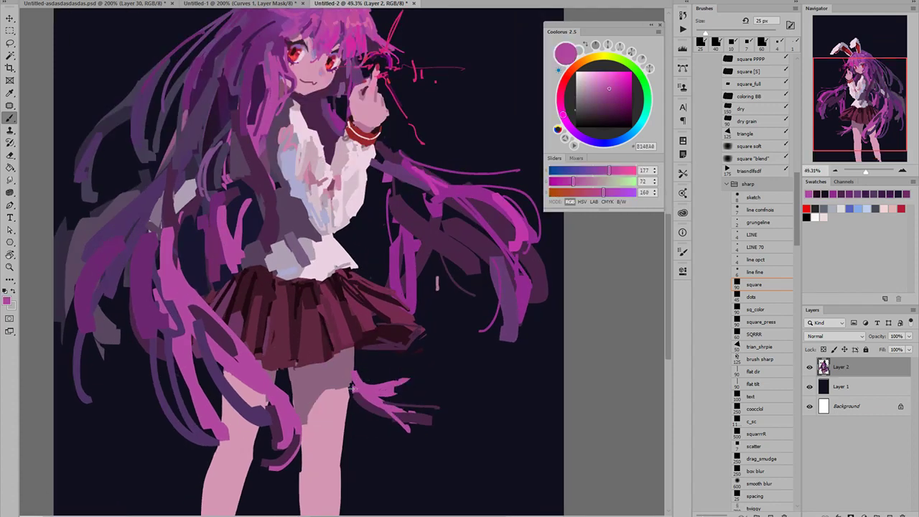
left_click(347, 389, "alt")
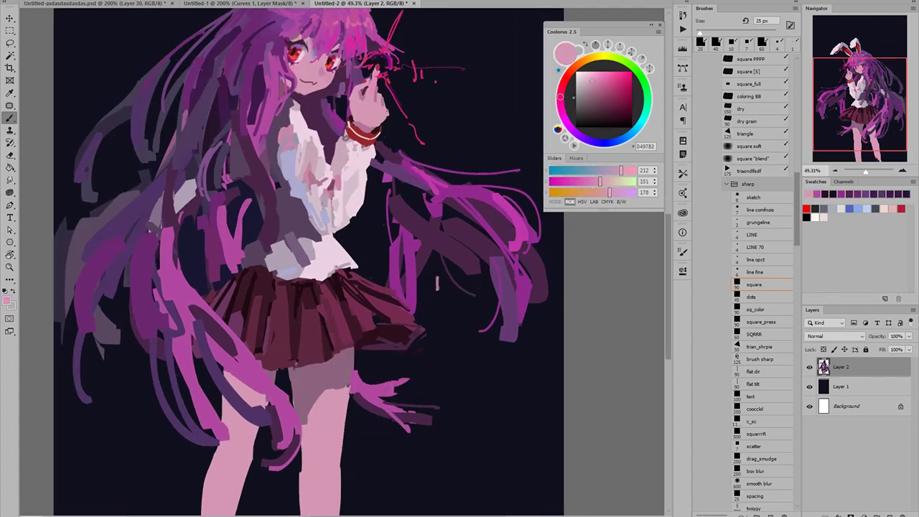
left_click(347, 389, "alt")
key("bracketright")
key("bracketright")
key("bracketright")
left_click_drag(349, 375, 344, 396)
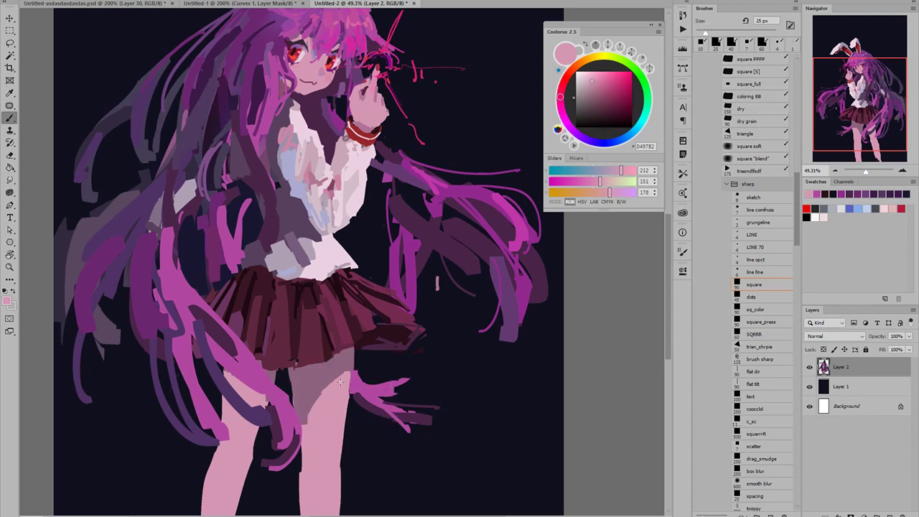
mouse_move(306, 423)
left_mouse_down()
mouse_move(336, 382)
mouse_move(316, 395)
mouse_move(339, 377)
left_mouse_up()
key("ctrl+z")
mouse_move(307, 402)
left_mouse_down()
mouse_move(348, 373)
mouse_move(263, 386)
mouse_move(336, 394)
mouse_move(325, 346)
mouse_move(314, 375)
mouse_move(320, 457)
left_mouse_up()
- Paint over the existing mouth with the skin pink #D497B2
left_click_drag(319, 251, 352, 273)
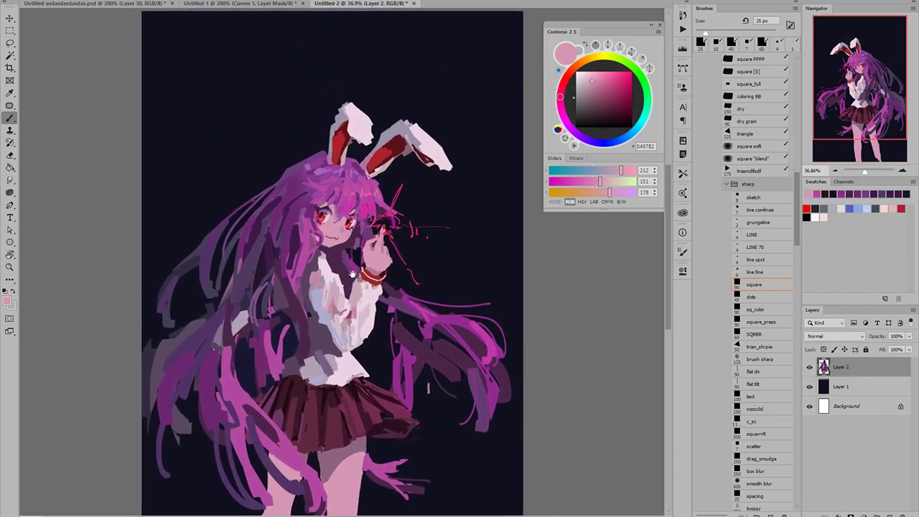
mouse_move(334, 244)
left_mouse_down()
mouse_move(356, 242)
mouse_move(330, 232)
mouse_move(345, 233)
mouse_move(334, 228)
mouse_move(339, 238)
mouse_move(338, 227)
left_mouse_up()
key("bracketleft")
key("bracketleft")
key("bracketleft")
- Try first mouth strokes on the cleared face in dark maroon #5D1F3A with a 4 px brush
left_click(613, 107)
key("bracketleft")
key("bracketleft")
key("bracketleft")
key("bracketleft")
key("bracketleft")
key("bracketleft")
key("ctrl+z")
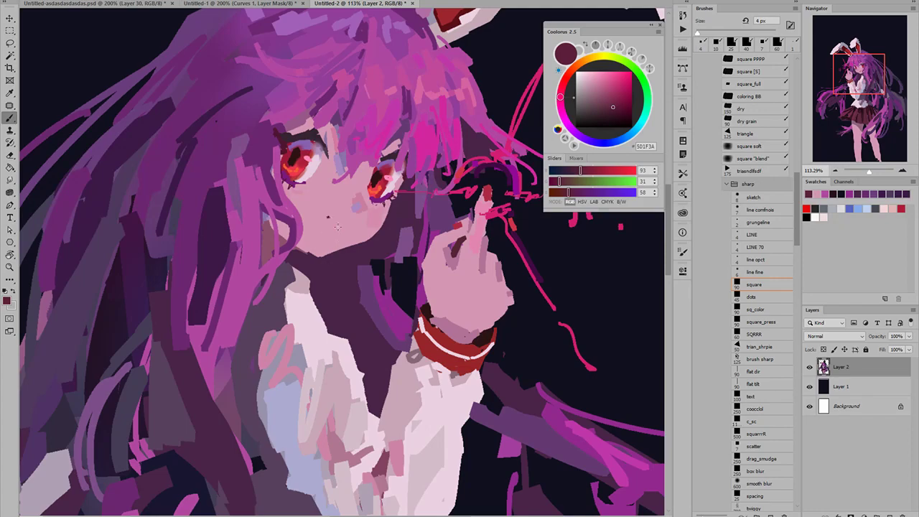
key("bracketleft")
key("bracketleft")
key("bracketleft")
key("ctrl+z")
- Try a wavy, catlike mouth in dark maroon #5D1F3A and trim its line with sampled skin pink #D497B2
left_click_drag(314, 215, 341, 224)
scroll(335, 243, "down", 5)
scroll(334, 243, "up", 8)
key("ctrl+z")
key("ctrl+z")
key("bracketright")
key("bracketright")
key("bracketright")
key("ctrl+z")
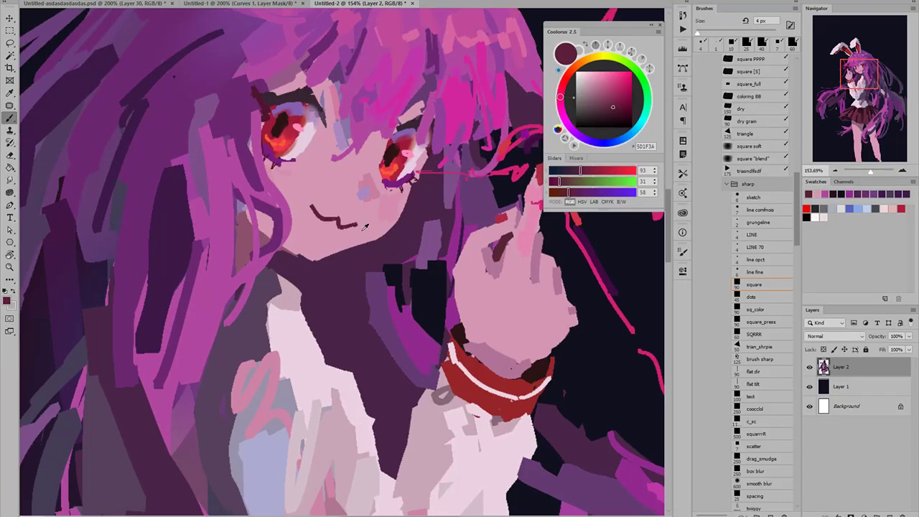
left_click(359, 227, "alt")
left_click_drag(309, 206, 327, 219)
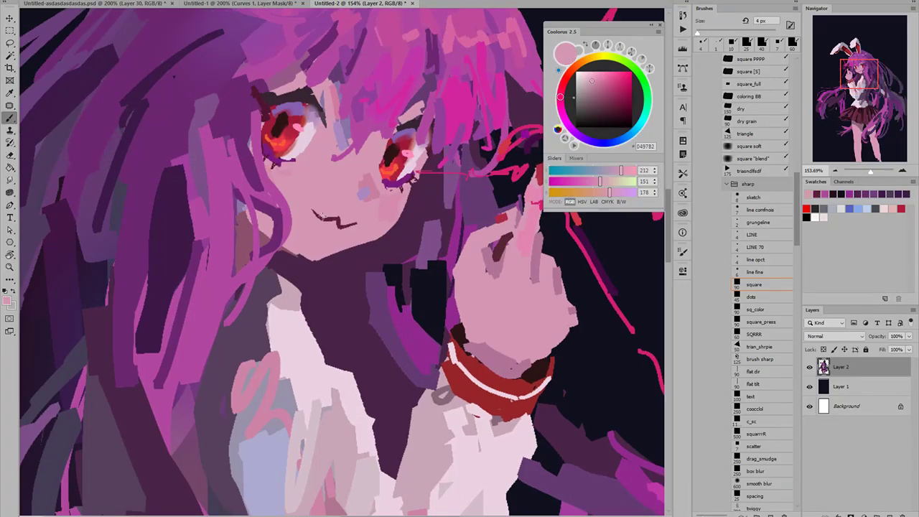
key("ctrl+z")
- Remove the maroon mouth, redraw it as a zigzag line in #8A2F57, and sample the skin pink for trimming
left_click(602, 85)
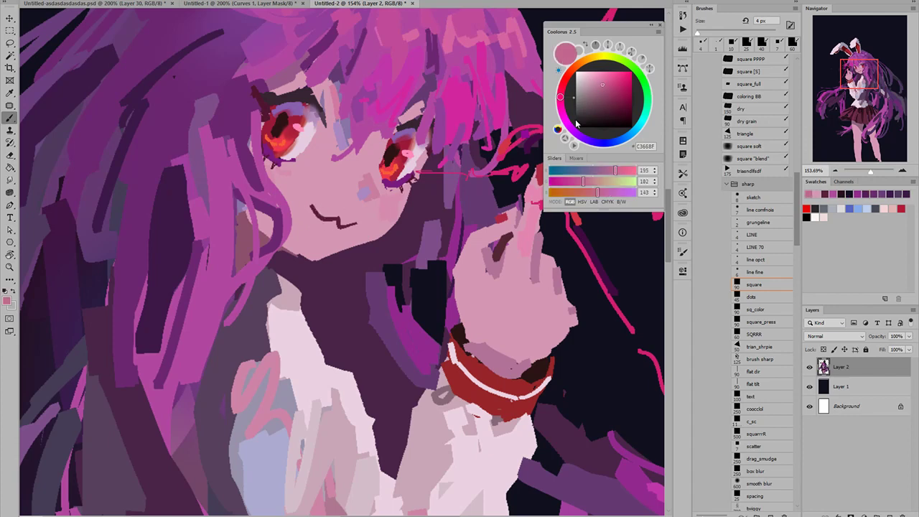
left_click(612, 97)
key("ctrl+z")
mouse_move(311, 208)
left_mouse_down()
mouse_move(339, 218)
mouse_move(319, 224)
mouse_move(362, 234)
left_mouse_up()
key("ctrl+z")
key("ctrl+z")
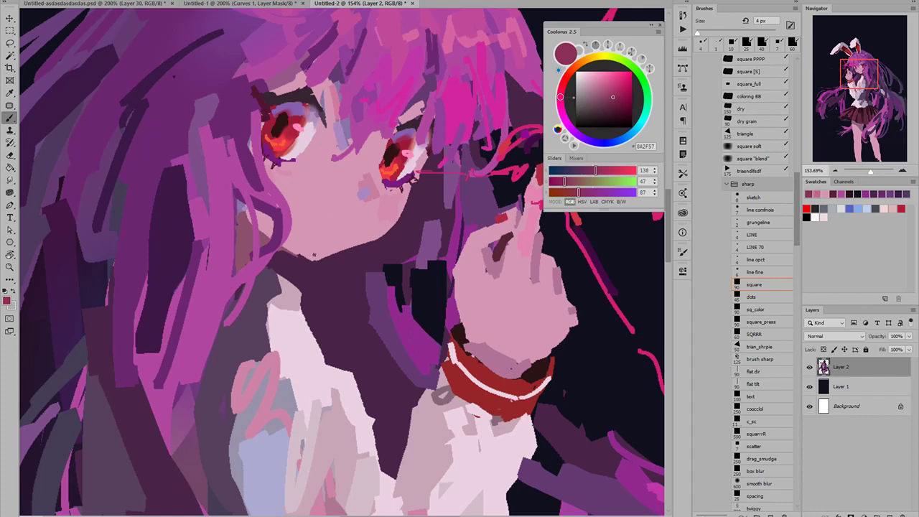
mouse_move(315, 211)
left_mouse_down()
mouse_move(330, 228)
mouse_move(358, 225)
left_mouse_up()
key("ctrl+z")
left_click(363, 222, "alt")
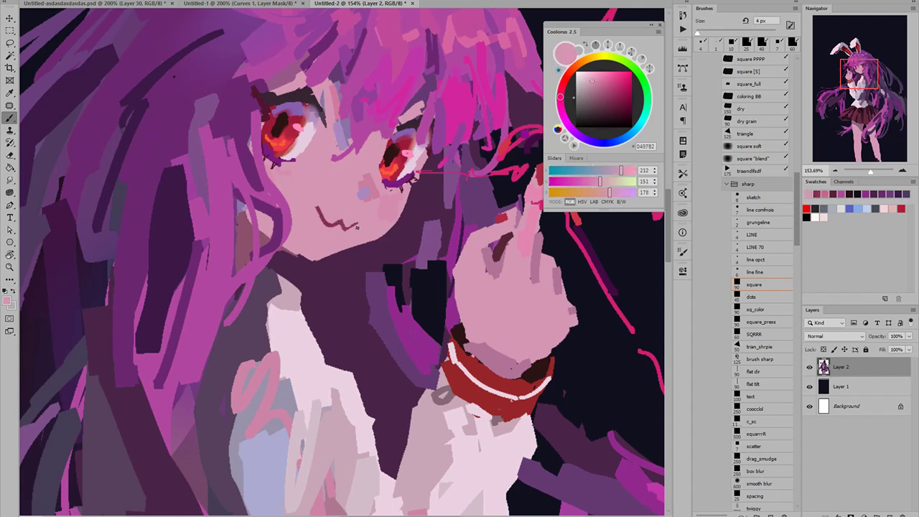
- Rework the mouth's end in muted rose #8C4A67 and thin the line with sampled skin pink
left_click(603, 97)
key("]")
key("]")
key("]")
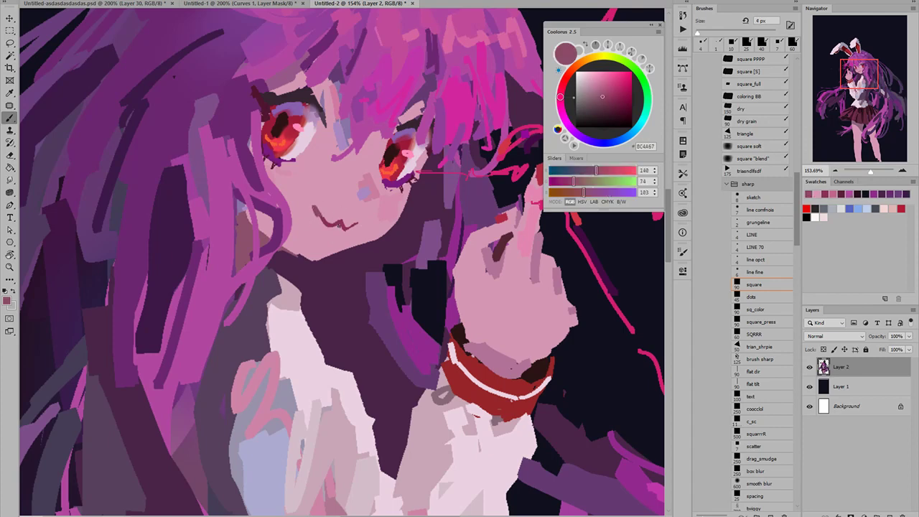
left_click(314, 204, "alt")
- Flip the canvas view horizontally and trim the mouth's corner with sampled skin pink #D497B2
left_click_drag(333, 230, 301, 95)
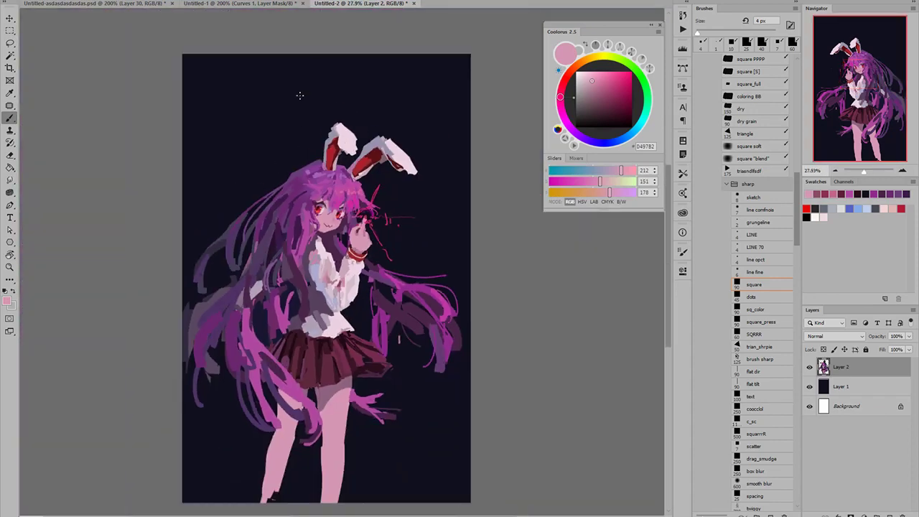
key("ctrl+h")
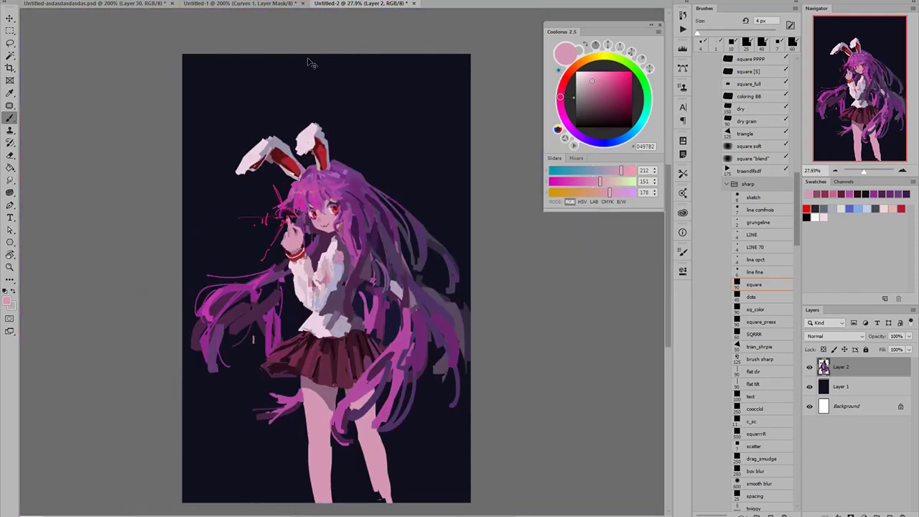
mouse_move(319, 224)
left_mouse_down()
mouse_move(412, 227)
mouse_move(394, 255)
mouse_move(416, 240)
mouse_move(390, 255)
left_mouse_up()
left_click(421, 224, "alt")
left_click(426, 243, "alt")
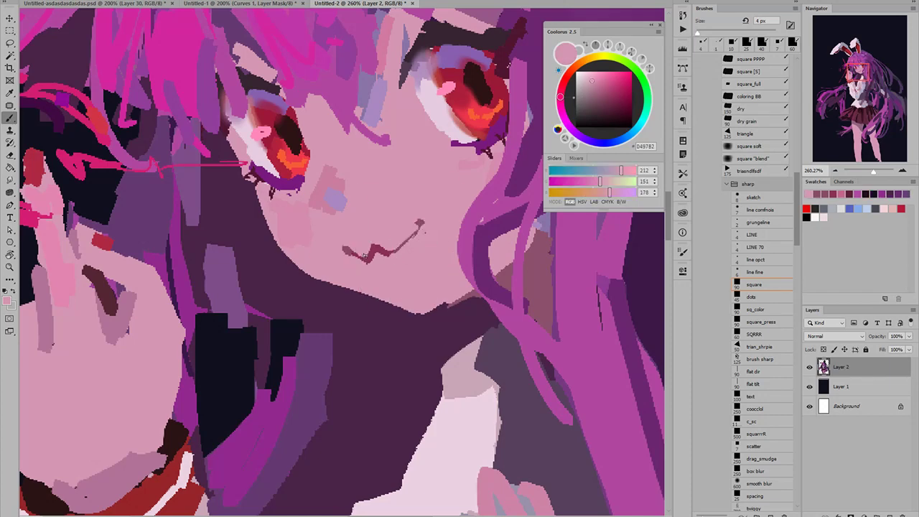
- Remove the mouth's outer corner and set up a 3 px brush in berry #883258 for redrawing it
scroll(363, 251, "down", 8)
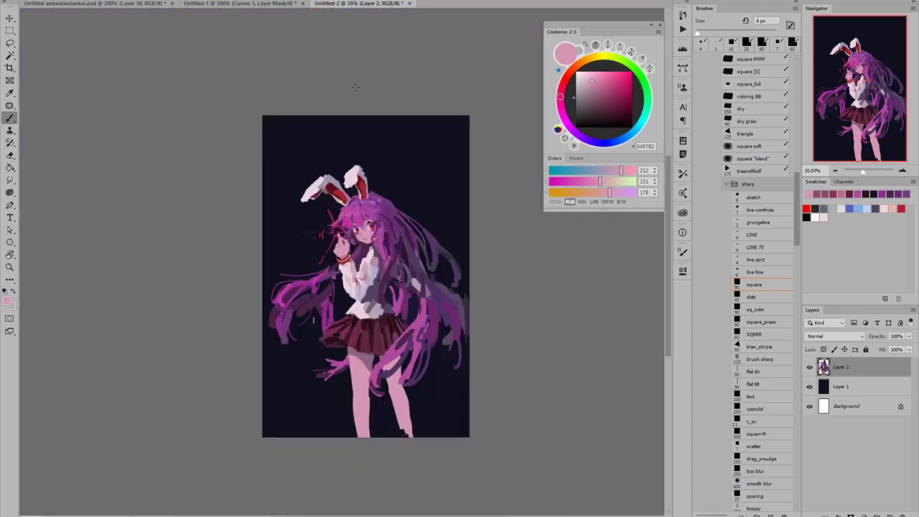
scroll(398, 209, "up", 3)
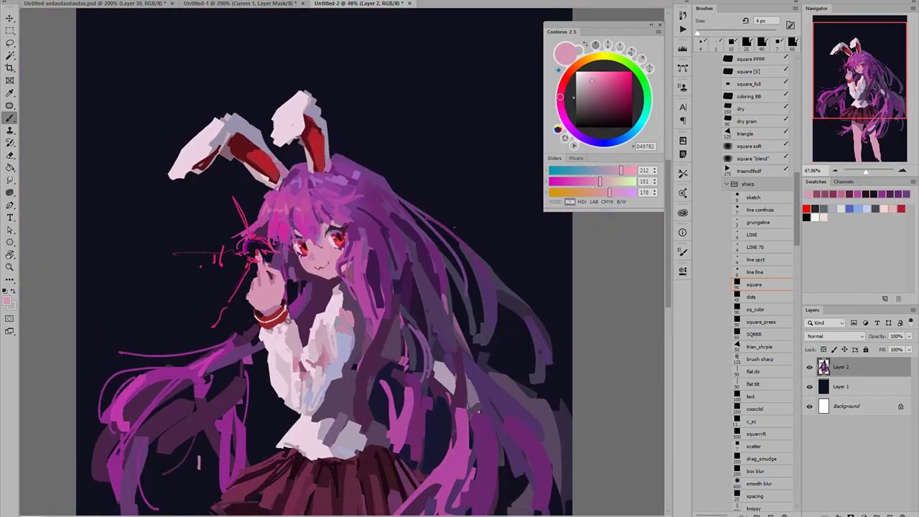
scroll(327, 254, "up", 3)
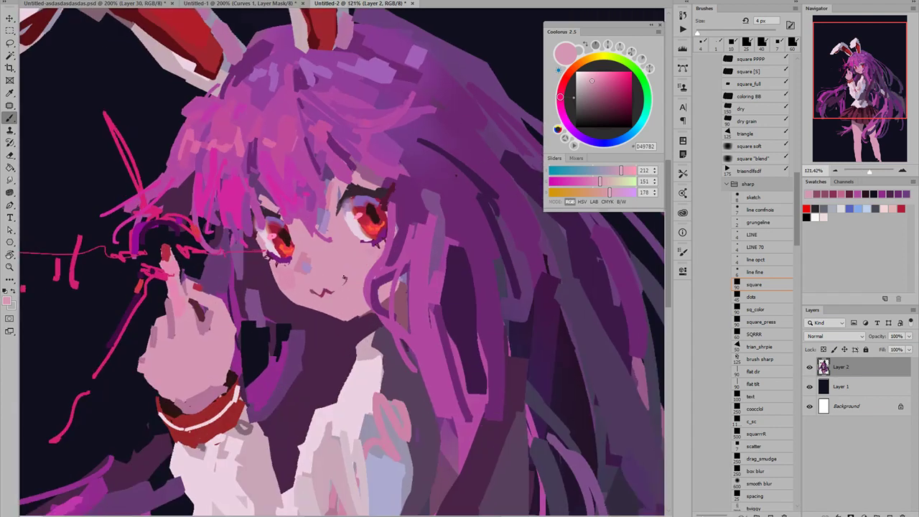
mouse_move(331, 290)
left_mouse_down()
mouse_move(311, 291)
mouse_move(341, 284)
left_mouse_up()
left_click(612, 98)
key("ctrl+z")
key("ctrl+z")
key("bracketleft")
key("bracketleft")
key("bracketleft")
key("ctrl+z")
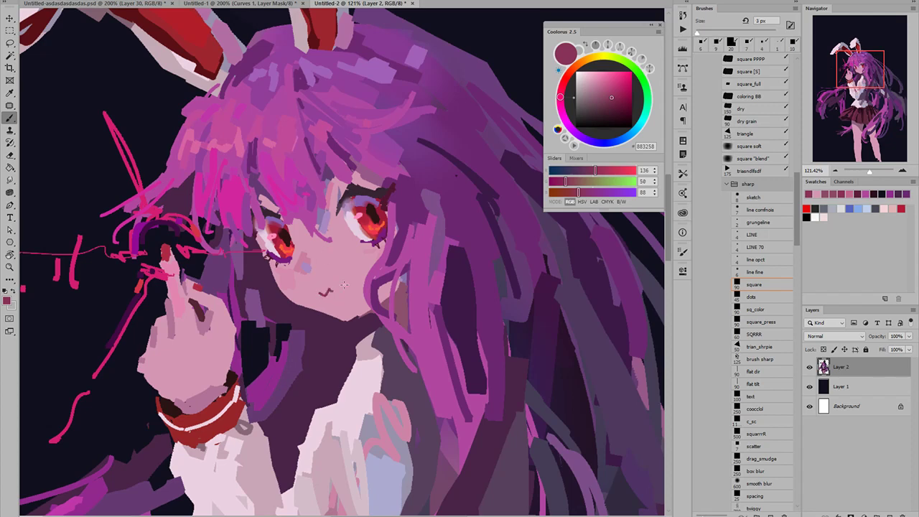
- Replace the mouth with a thin, wavy smile rising at one corner, drawn in #883258 with the 3 px brush
left_click_drag(344, 285, 334, 294)
mouse_move(348, 306)
left_mouse_down()
mouse_move(306, 307)
mouse_move(359, 307)
left_mouse_up()
key("ctrl+z")
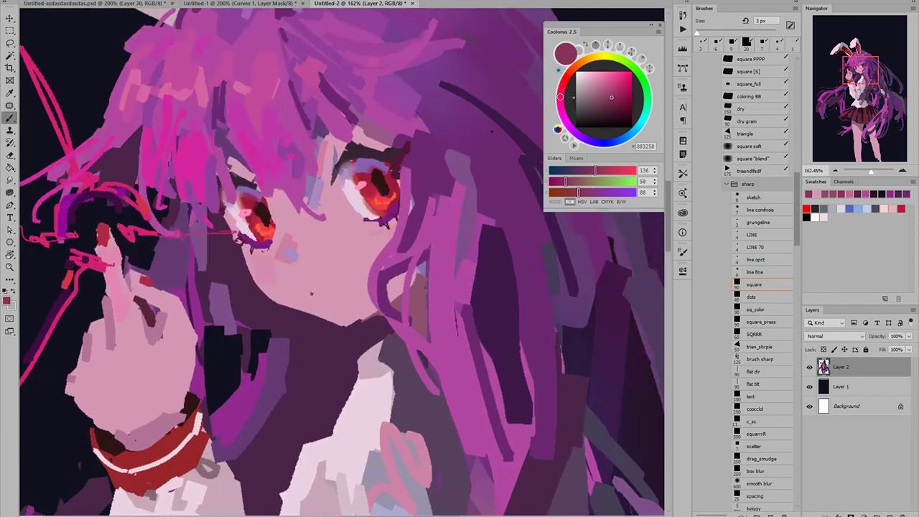
left_click_drag(308, 294, 315, 295)
key("ctrl+z")
key("ctrl+z")
left_click_drag(306, 295, 347, 281)
scroll(338, 291, "down", 6)
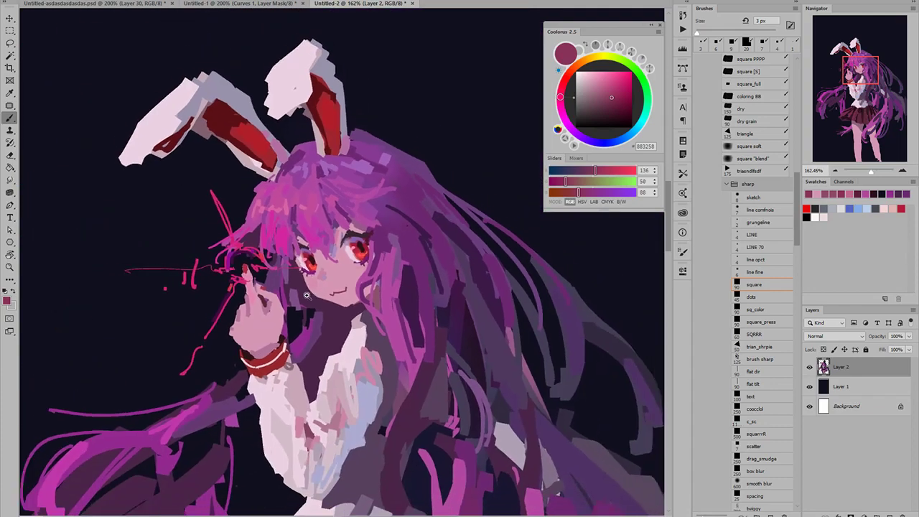
scroll(370, 276, "down", 4)
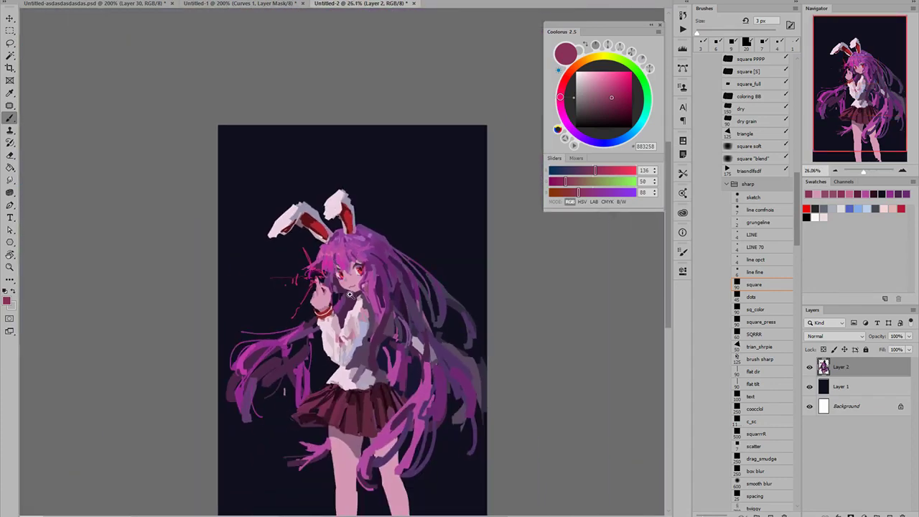
- Lasso the area around the new mouth and refine the mouth on the face
scroll(350, 294, "up", 6)
key("l")
mouse_move(384, 241)
left_mouse_down()
mouse_move(371, 267)
mouse_move(337, 260)
mouse_move(362, 238)
left_mouse_up()
key("b")
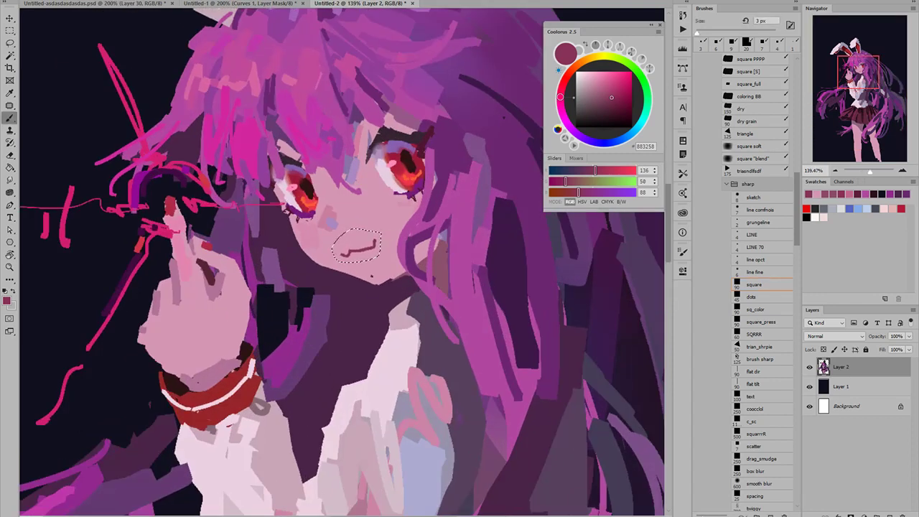
left_click_drag(372, 276, 359, 244)
- Flip the canvas view back to its original orientation and sample the neck's dark purple #492448 with a 6 px brush
scroll(311, 251, "down", 9)
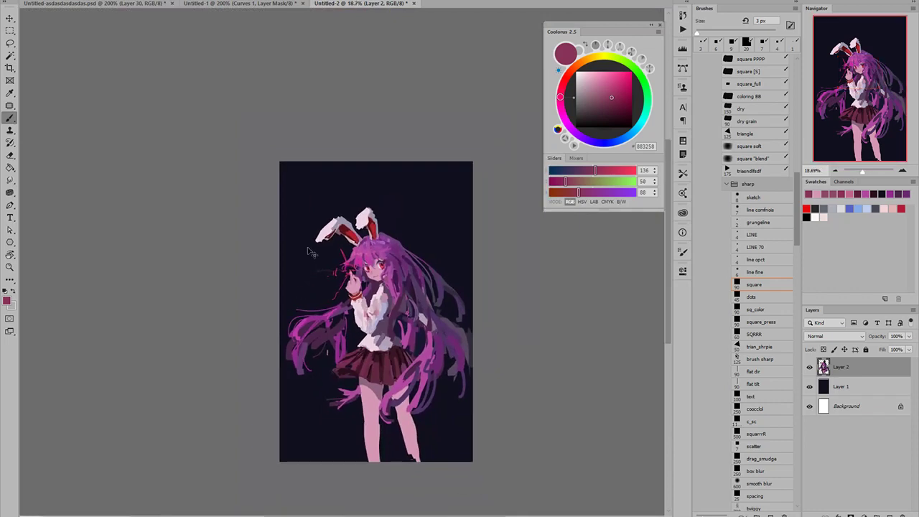
key("ctrl+shift+h")
scroll(392, 275, "up", 8)
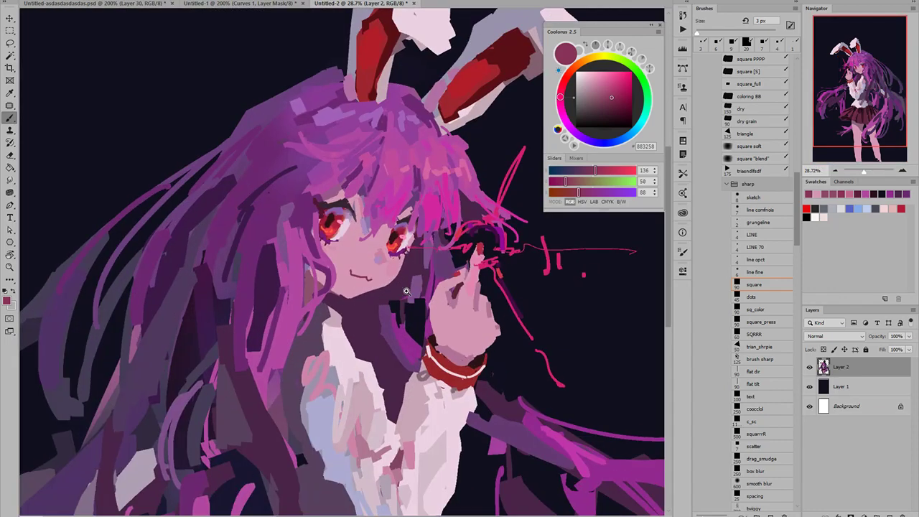
left_click(335, 301, "alt")
key("bracketright")
key("bracketright")
key("bracketright")
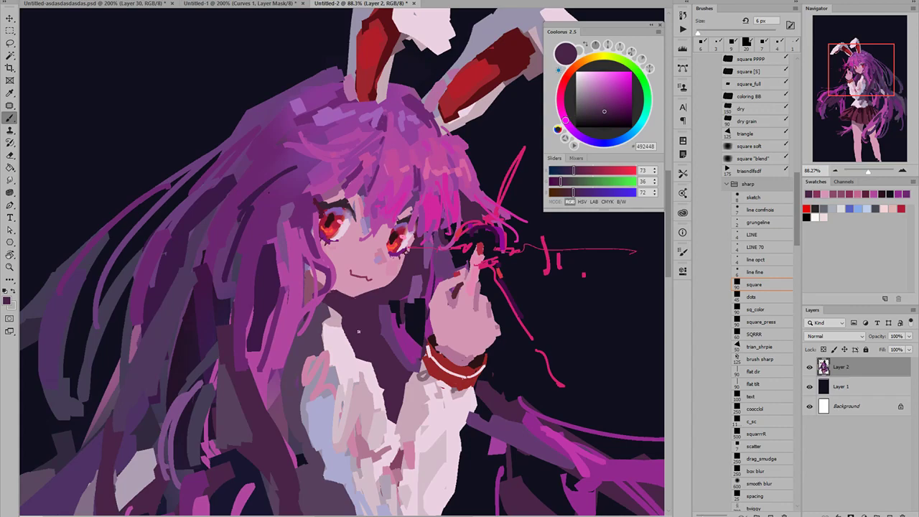
- Check the face and the whole figure in the mirrored view and return to the original orientation
scroll(373, 267, "up", 3)
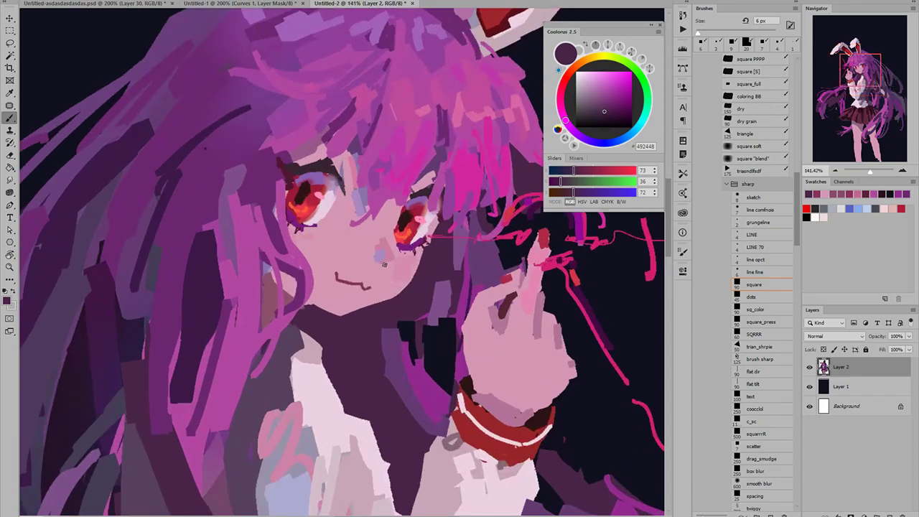
scroll(379, 249, "down", 10)
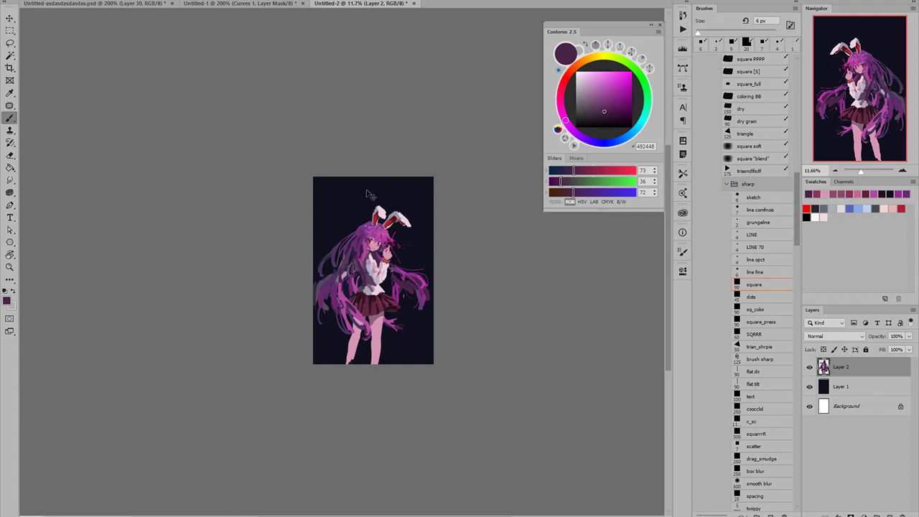
key("ctrl+shift+h")
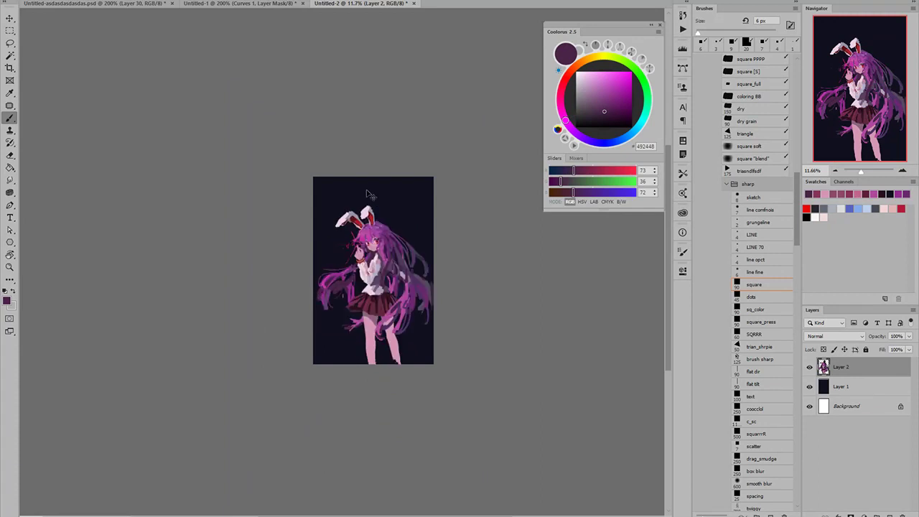
key("h")
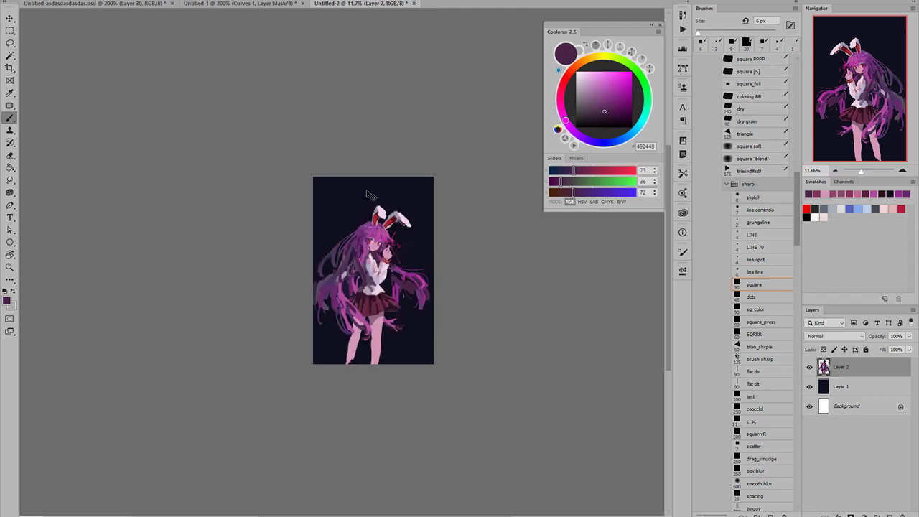
- Return the view to its original orientation and rework the leg on the right with a 20 px brush, using skin #D497B2 and the dark background colour
key("h")
left_click_drag(396, 351, 438, 349)
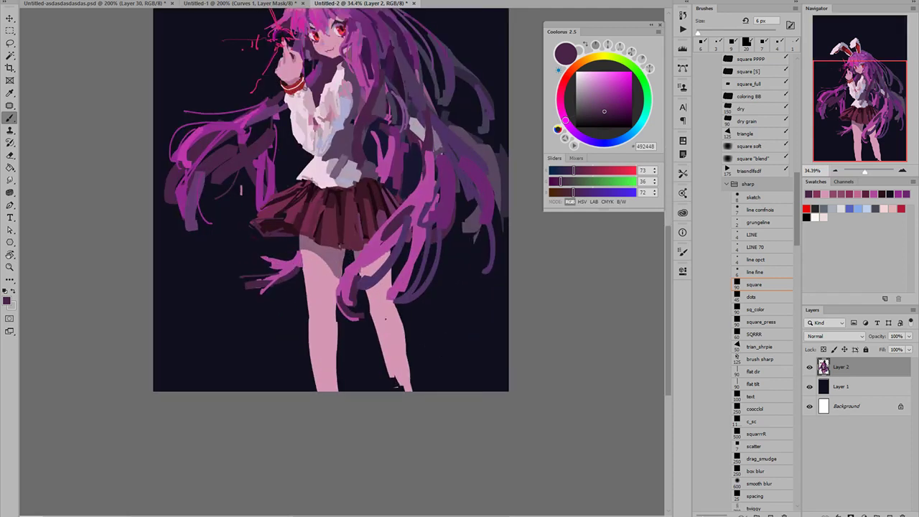
left_click(383, 302, "alt")
key("]")
key("]")
key("]")
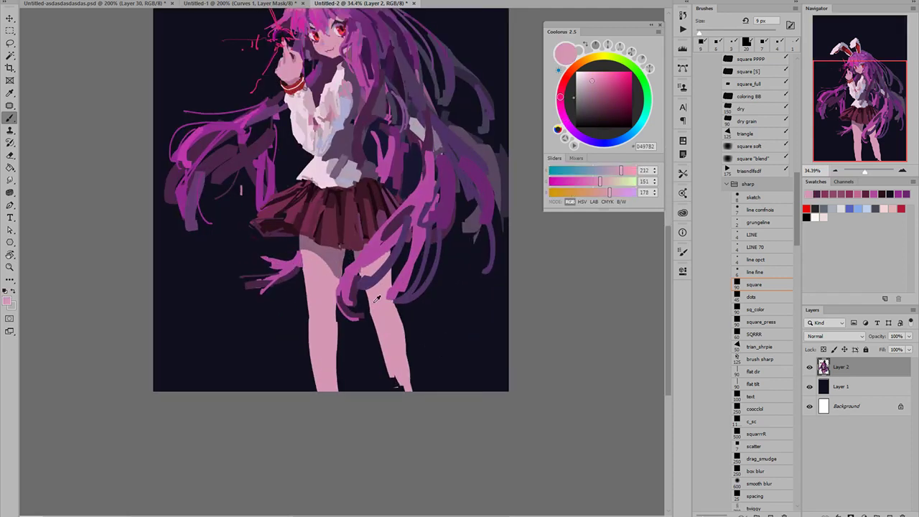
key("bracketright")
key("bracketright")
left_click(372, 318, "alt")
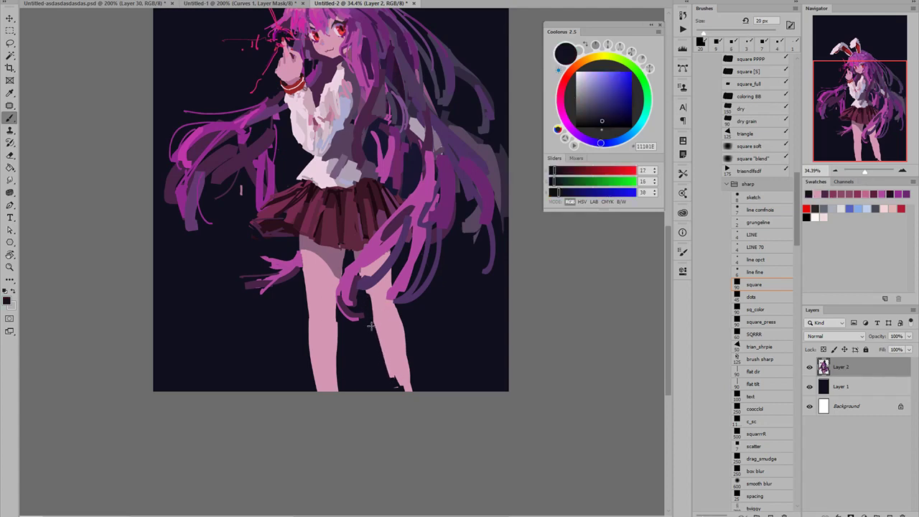
left_click(383, 308, "alt")
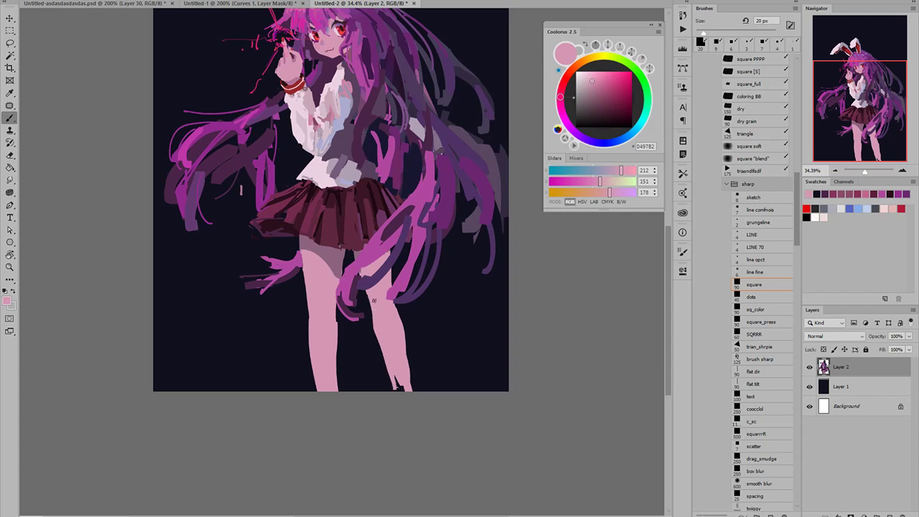
- Fill the gaps at the bottom of that leg with skin #D497B2 and clean its inner contour with the background colour at 35 px
key("ctrl+z")
left_click_drag(397, 378, 398, 389)
key("ctrl+z")
left_click_drag(375, 303, 397, 387)
left_click(371, 348, "alt")
key("bracketright")
key("bracketright")
key("bracketright")
mouse_move(373, 338)
left_mouse_down()
mouse_move(392, 396)
mouse_move(400, 389)
left_mouse_up()
left_click(393, 344, "alt")
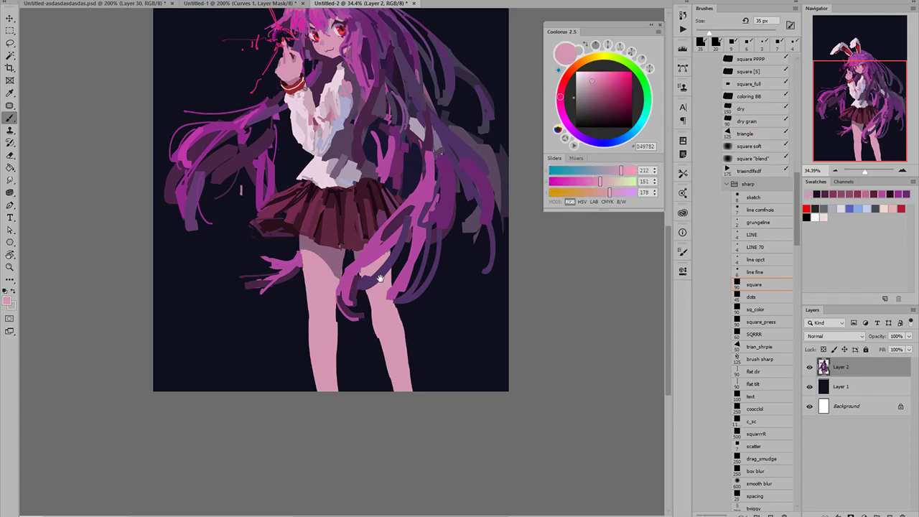
- Crop the canvas evenly at the top and bottom, trimming space above the ears and the ends of the legs
mouse_move(381, 279)
left_mouse_down()
mouse_move(405, 373)
mouse_move(407, 343)
mouse_move(363, 309)
left_mouse_up()
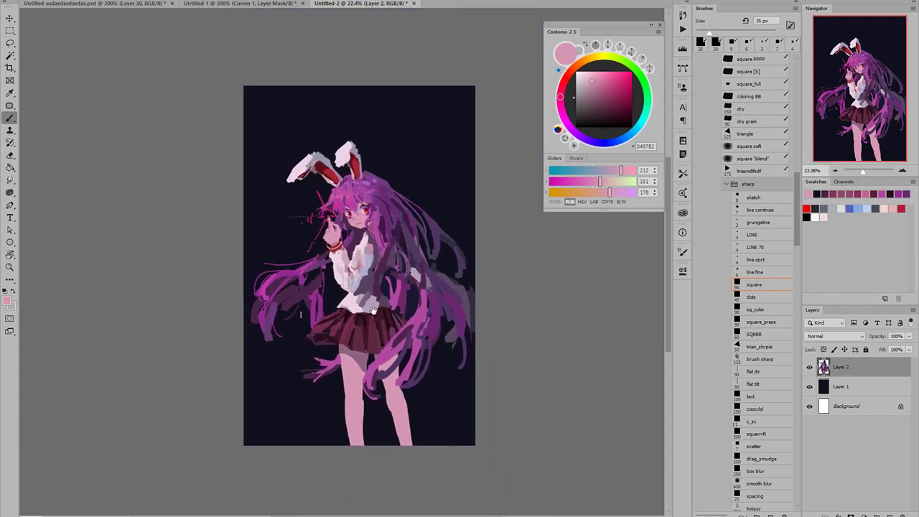
left_click(14, 72)
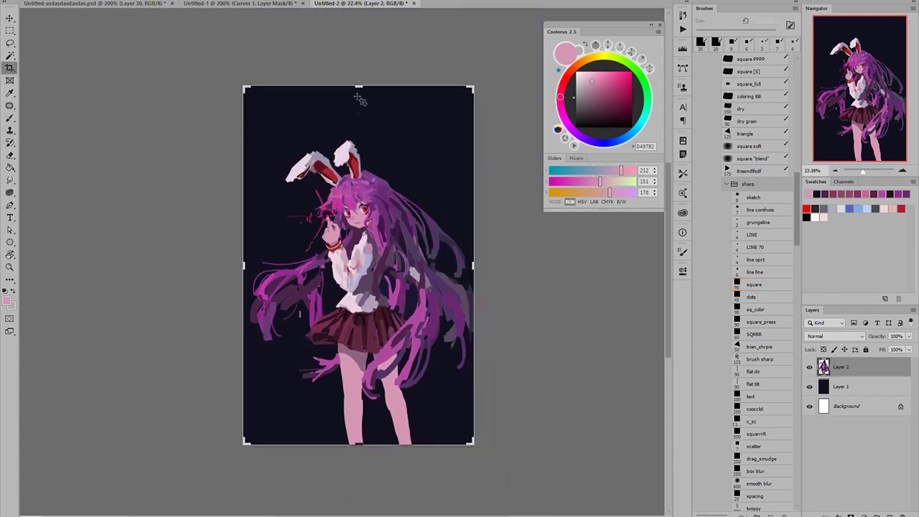
left_click_drag(358, 86, 358, 101)
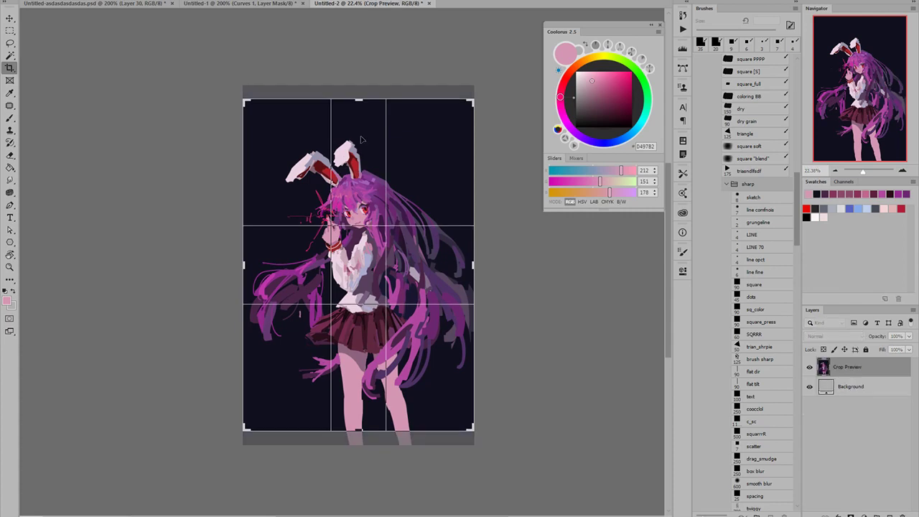
key("Return")
scroll(379, 209, "up", 2)
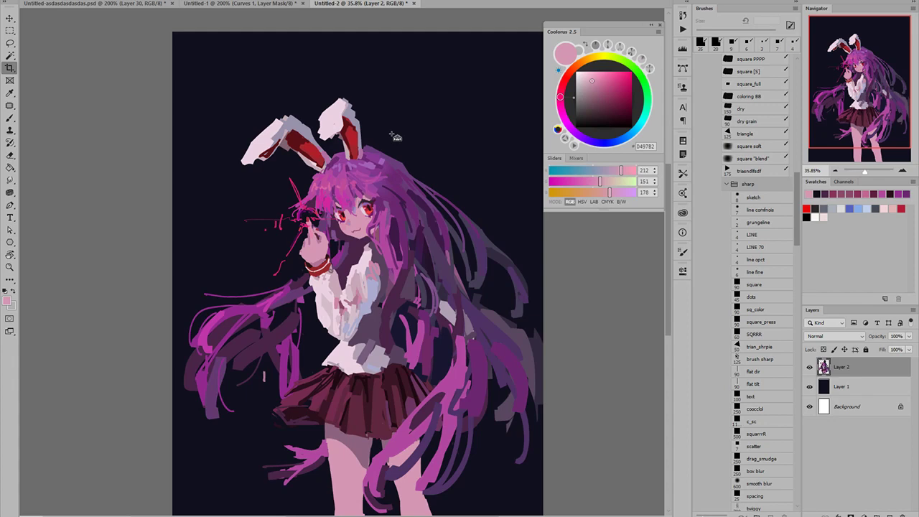
- Switch back to the brush, check the figure in the mirrored view and add a new layer above Layer 2
key("b")
key("ctrl+shift+h")
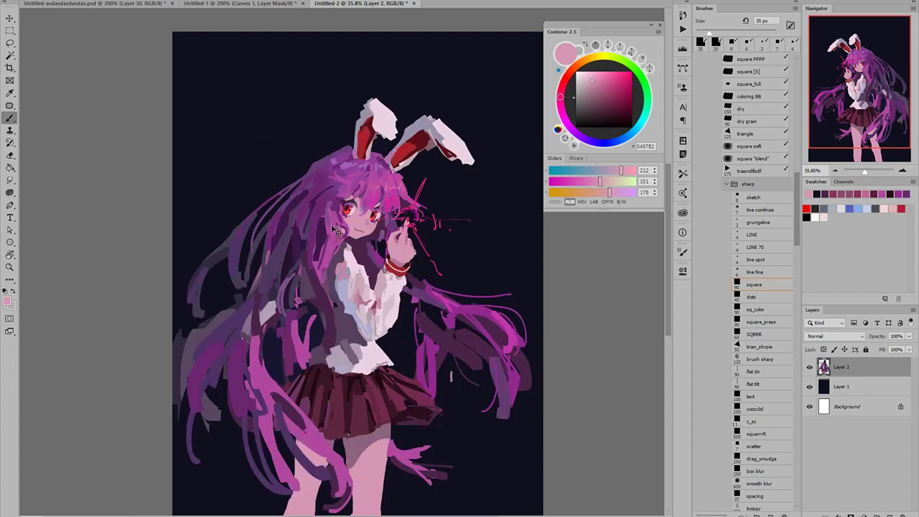
key("h")
key("h")
key("h")
left_click(890, 515)
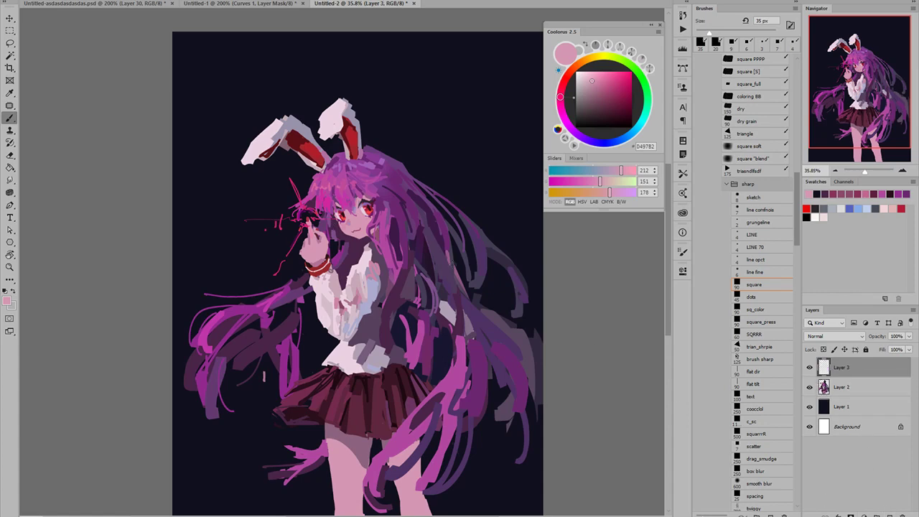
- Paint over both eyes with skin tone #D497B2 on Layer 3 using a 20 px brush
scroll(340, 212, "up", 6)
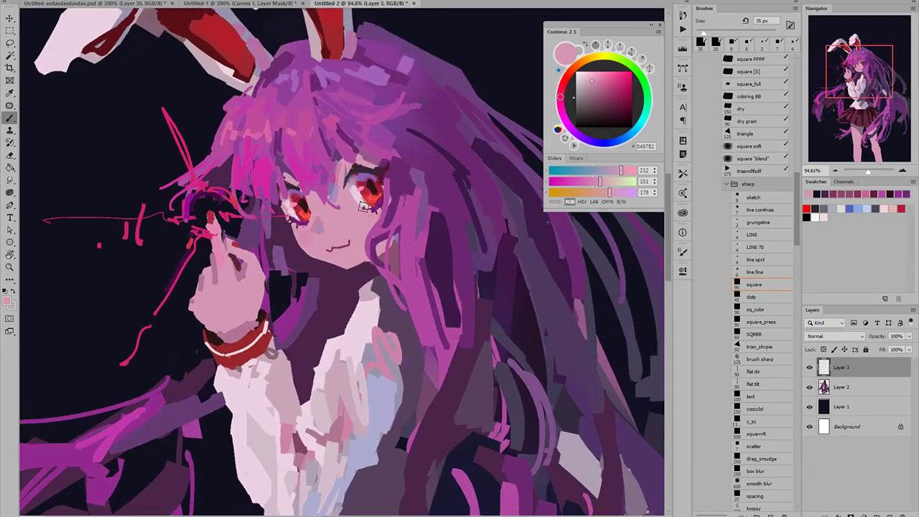
mouse_move(357, 212)
left_mouse_down()
mouse_move(355, 178)
mouse_move(377, 188)
mouse_move(362, 166)
left_mouse_up()
key("bracketright")
key("bracketright")
mouse_move(320, 212)
left_mouse_down()
mouse_move(298, 184)
mouse_move(305, 215)
mouse_move(259, 217)
mouse_move(320, 214)
left_mouse_up()
scroll(315, 226, "up", 2)
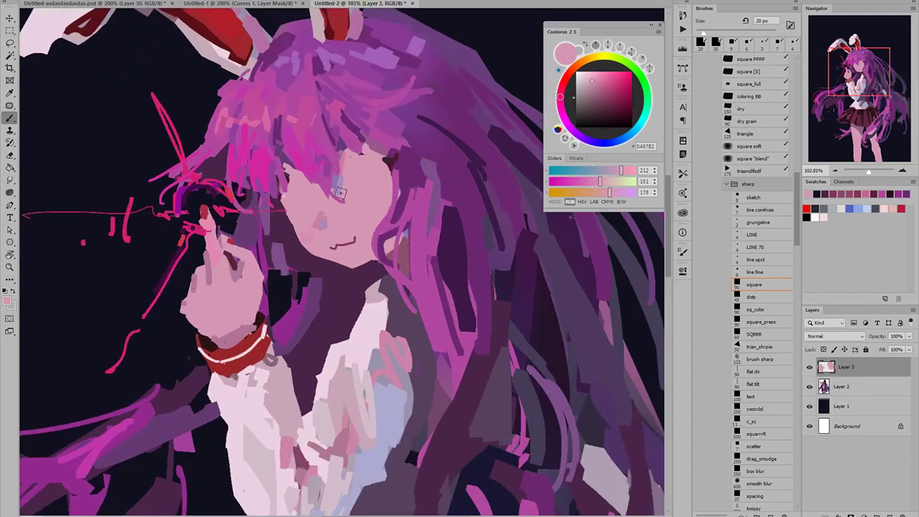
- Try to block in an iris in dark red #9C2D34 with a smaller brush
left_click(564, 81)
left_click(616, 93)
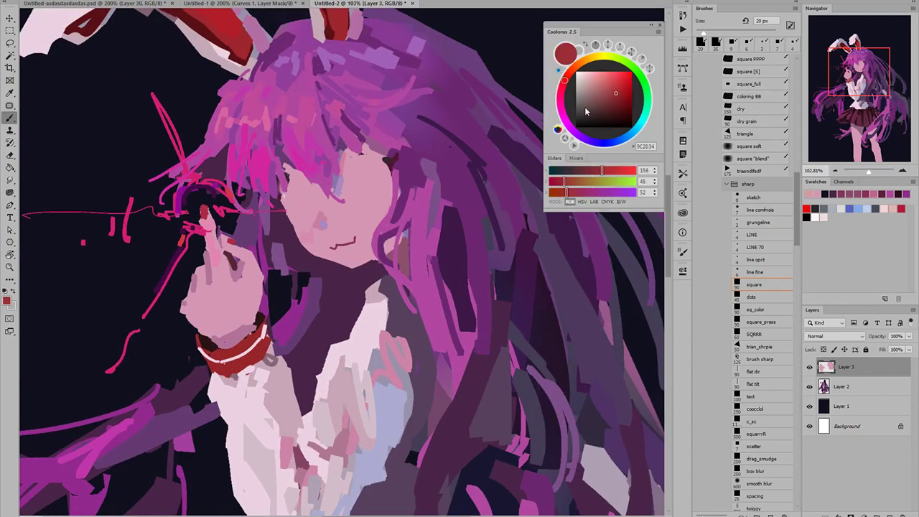
key("[")
key("[")
key("[")
key("[")
key("[")
key("[")
left_click_drag(300, 217, 313, 209)
key("ctrl+z")
- Block in the narrower iris of the eye nearest the raised hand in brighter red #C31F3B
left_click(623, 84)
key("ctrl+z")
key("]")
key("]")
key("]")
left_click_drag(307, 213, 307, 210)
key("ctrl+z")
key("]")
key("]")
key("]")
key("ctrl+z")
key("ctrl+shift+z")
key("ctrl+z")
key("ctrl+z")
- Block in the larger iris of the other eye in the same red #C31F3B
key("bracketleft")
key("bracketleft")
key("bracketleft")
key("bracketright")
key("bracketright")
key("bracketright")
mouse_move(358, 171)
left_mouse_down()
mouse_move(360, 192)
mouse_move(363, 179)
mouse_move(366, 190)
mouse_move(351, 182)
mouse_move(369, 188)
mouse_move(363, 197)
mouse_move(360, 175)
left_mouse_up()
key("ctrl+z")
key("ctrl+z")
key("ctrl+z")
key("ctrl+z")
- Refine the edges of both red irises with sampled skin and red tones using a 9 px brush
left_click(374, 198, "alt")
left_click(362, 181, "alt")
key("[")
key("ctrl+z")
left_click_drag(295, 184, 307, 201)
key("ctrl+z")
key("ctrl+z")
key("ctrl+z")
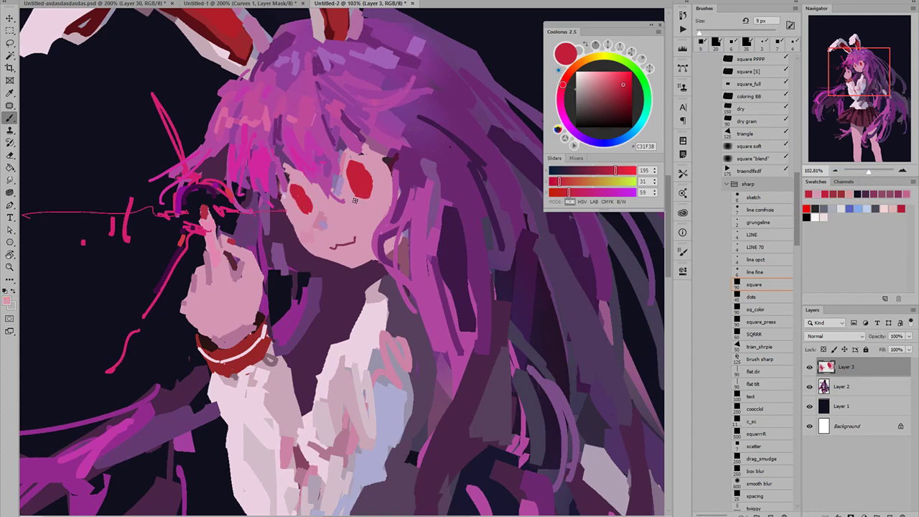
- Choose pale pink #ECC0D2 and paint the whites beside both irises with the 9 px brush
left_click(355, 200, "alt")
left_click(366, 186, "alt")
left_click(581, 76)
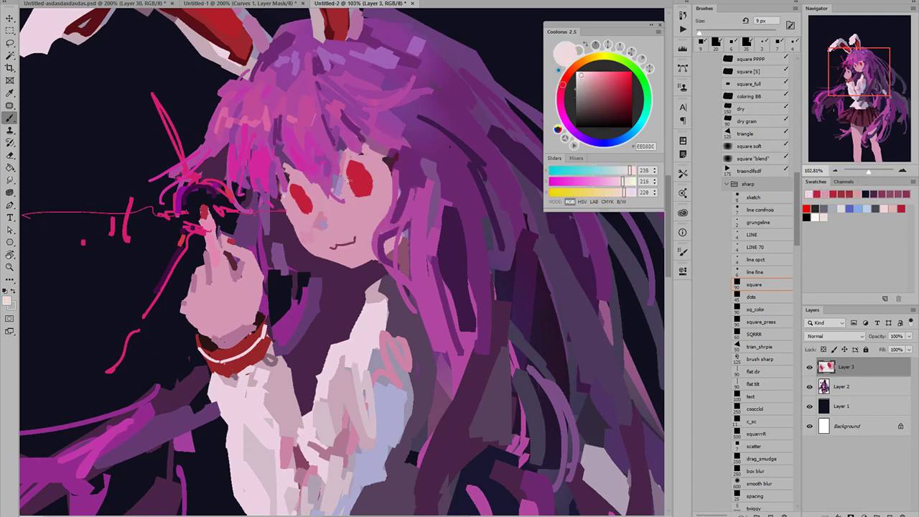
left_click(583, 80)
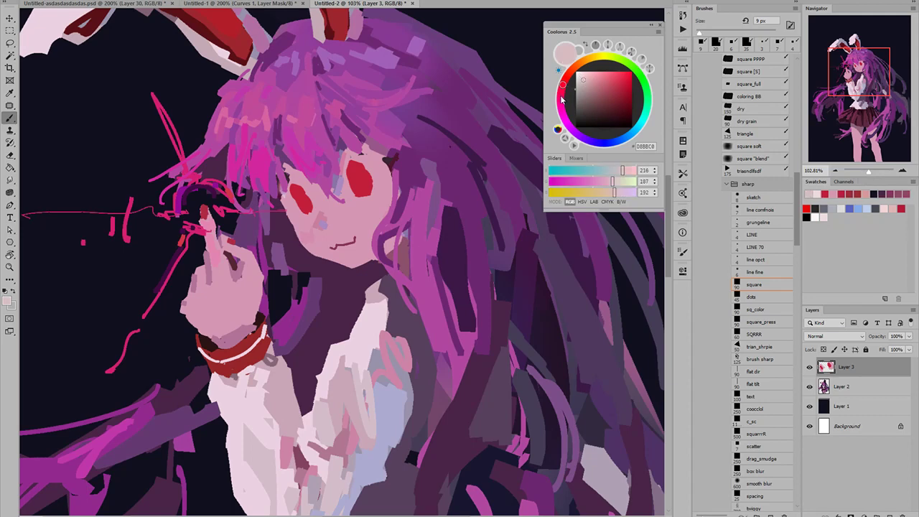
left_click_drag(342, 173, 349, 187)
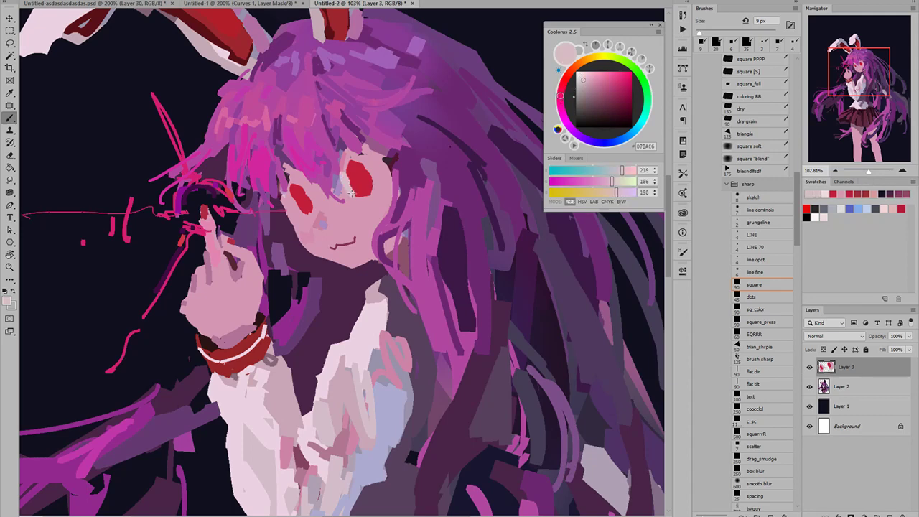
left_click(586, 77)
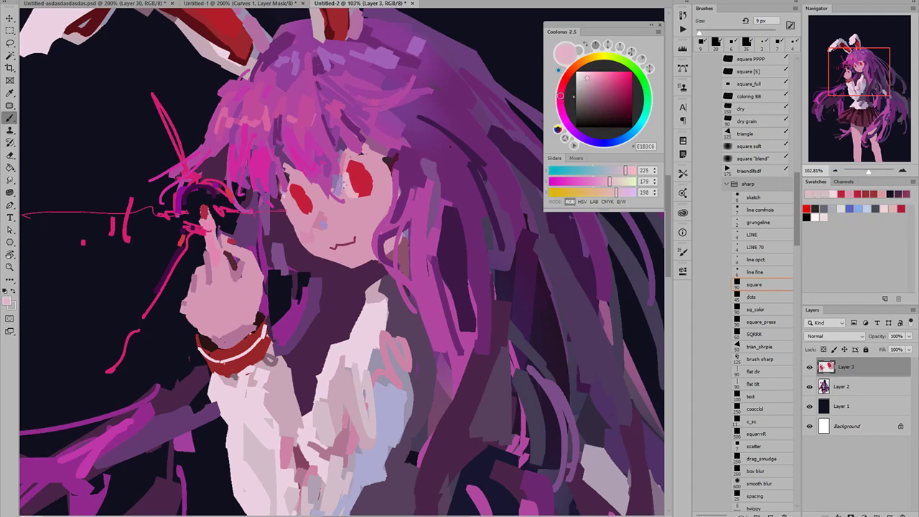
left_click(586, 75)
left_click_drag(346, 172, 347, 197)
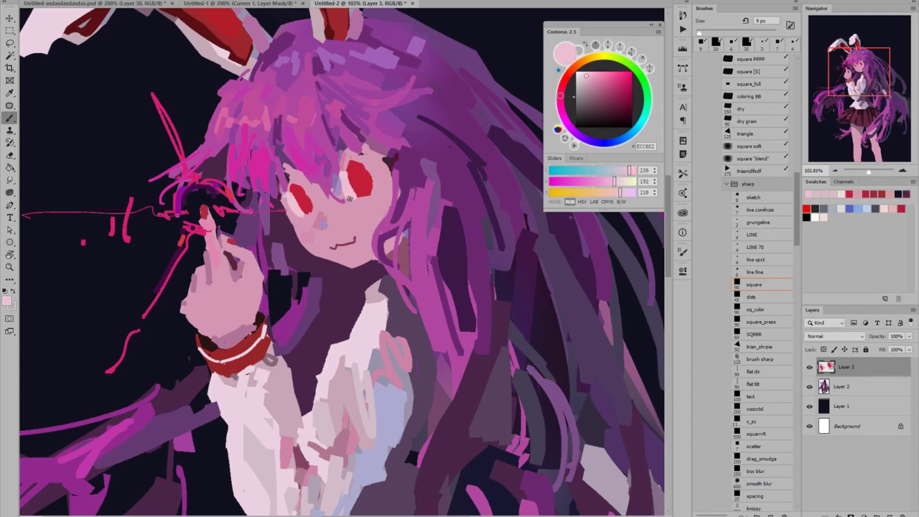
- Check the whole figure, mirror the view and touch up the eye nearest the raised hand with skin tone #D497B2
key("ctrl+0")
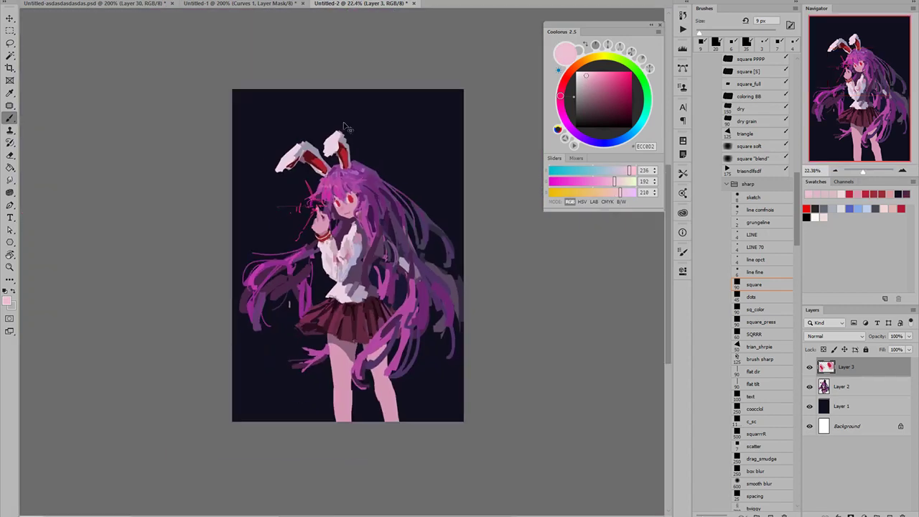
key("ctrl+shift+h")
scroll(351, 212, "up", 10)
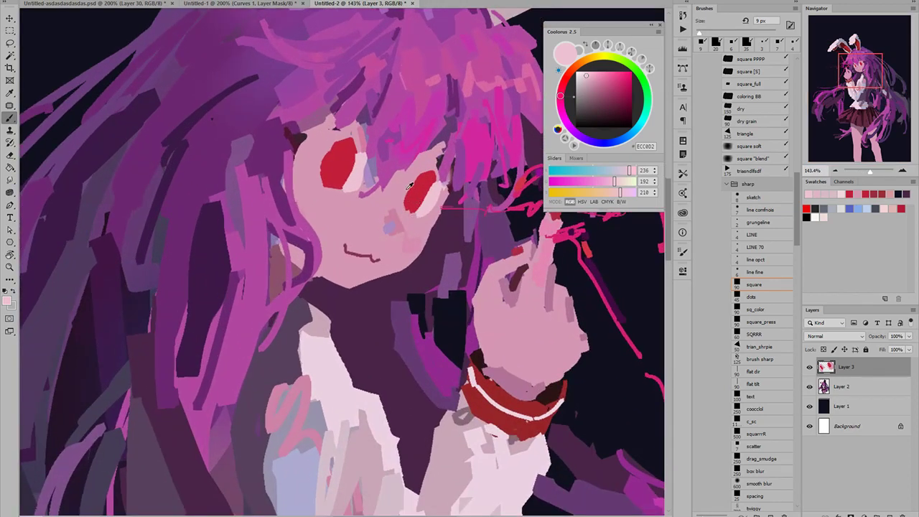
left_click(410, 185, "alt")
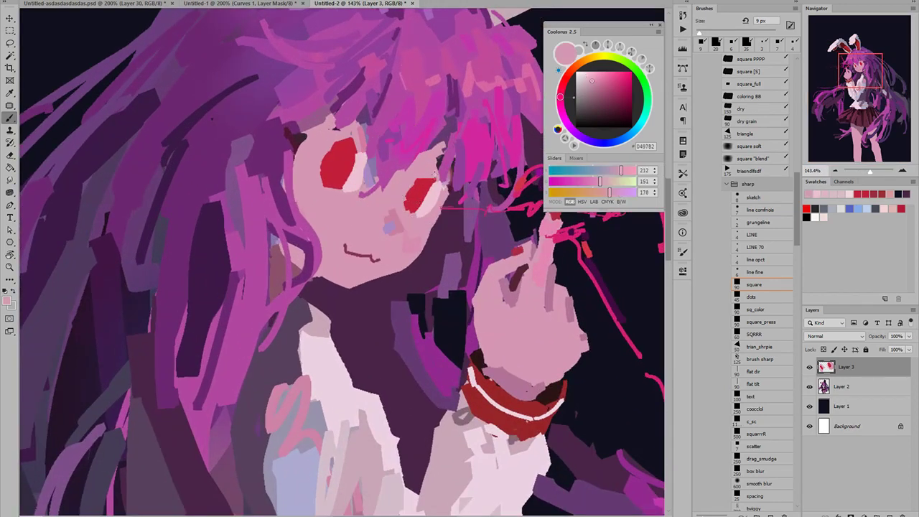
- Draw the upper lash lines of both eyes in dark maroon #40172A with a 3 px brush
mouse_move(338, 143)
left_mouse_down()
mouse_move(363, 140)
mouse_move(368, 151)
left_mouse_up()
left_click(612, 114)
key("[")
key("[")
key("[")
key("bracketleft")
key("bracketleft")
key("bracketleft")
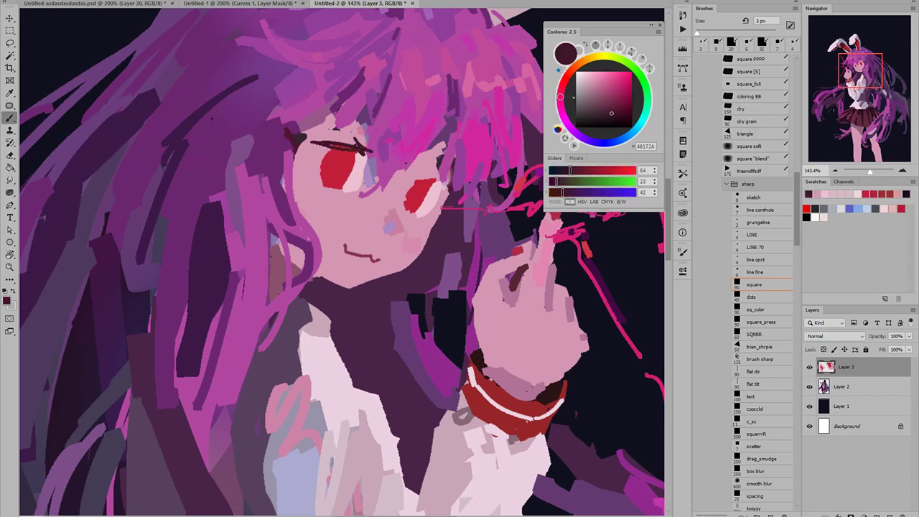
left_click_drag(417, 179, 446, 181)
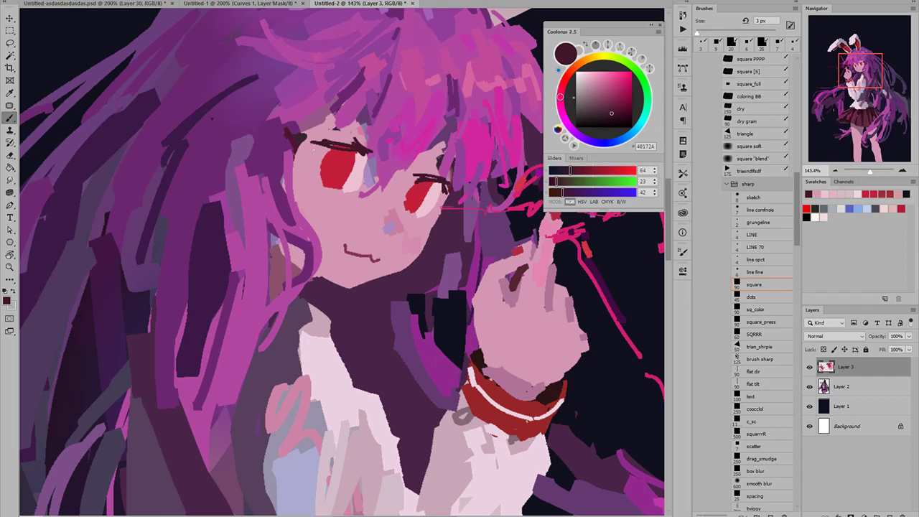
left_click_drag(317, 141, 321, 158)
- Compare the old and new eyes by hiding and showing Layer 3, and leave it shown and active
left_click_drag(381, 200, 341, 172)
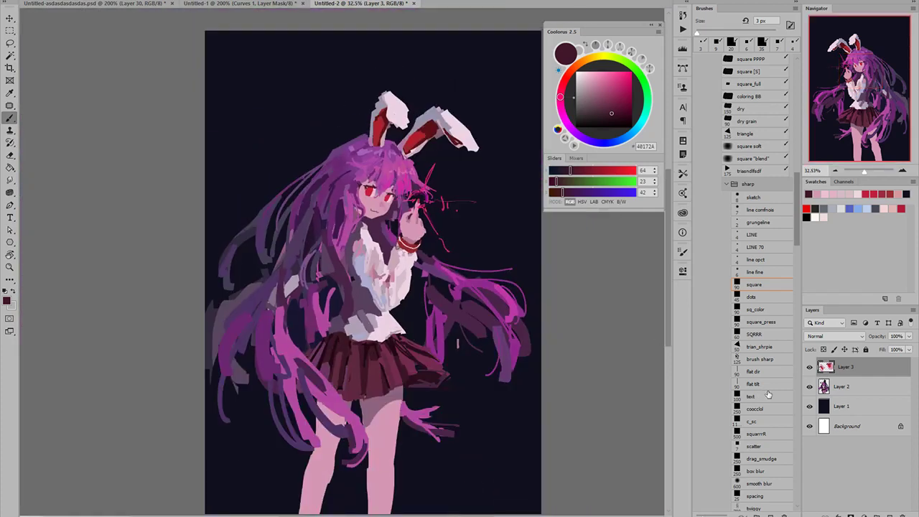
left_click(810, 367)
left_click(810, 367)
left_click(810, 367)
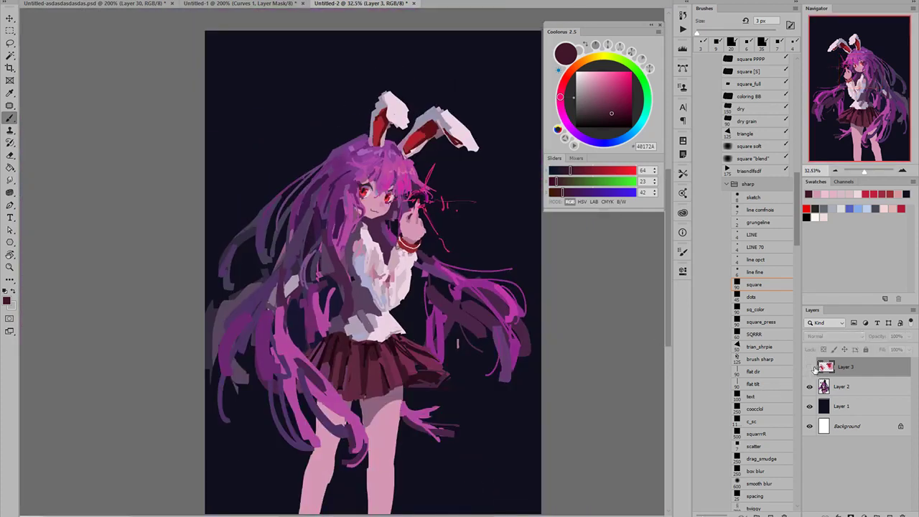
left_click(810, 367)
left_click(810, 367)
scroll(402, 219, "up", 3)
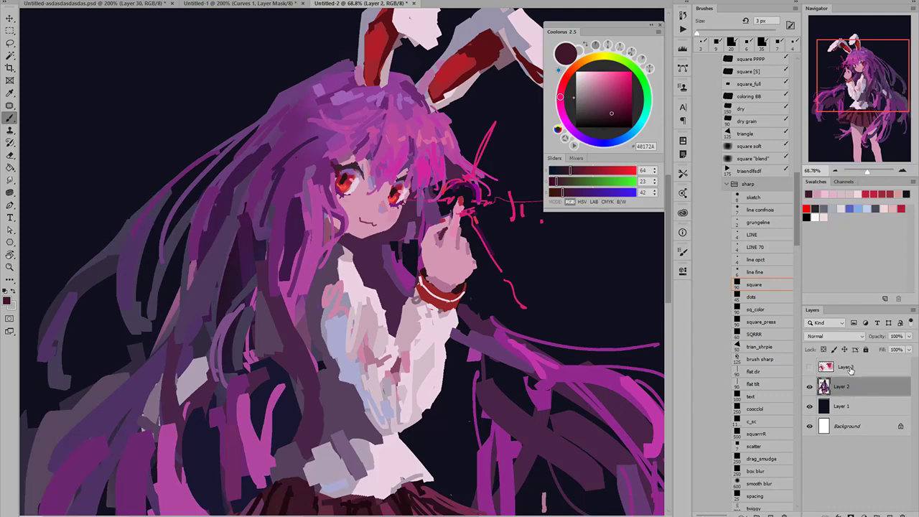
left_click(810, 367)
key("ctrl+z")
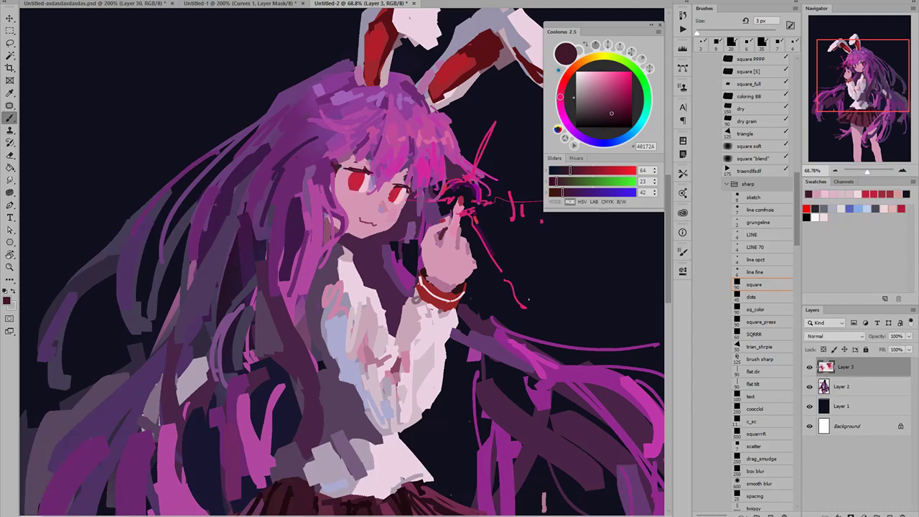
- Reshape the larger iris up to its lash line with #ECC0D2, #C31F3B and skin #D497B2 using a 6 px brush
scroll(366, 194, "up", 2)
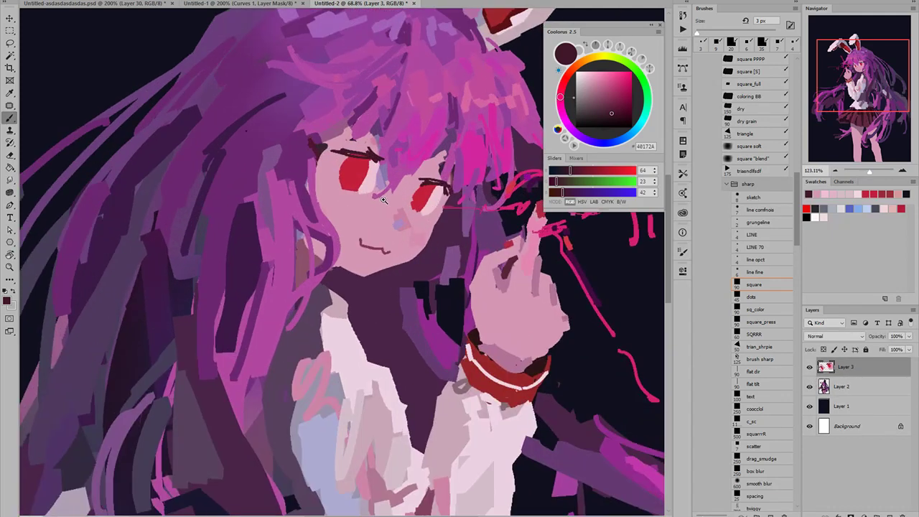
left_click(368, 178, "alt")
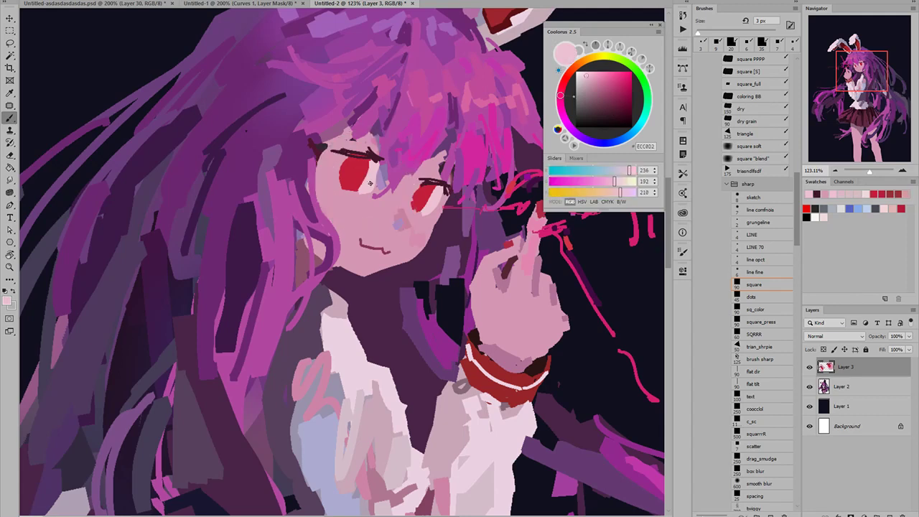
left_click_drag(356, 192, 369, 165)
left_click(365, 187, "alt")
left_click(426, 206, "alt")
left_click(352, 171, "alt")
left_click_drag(343, 180, 337, 159)
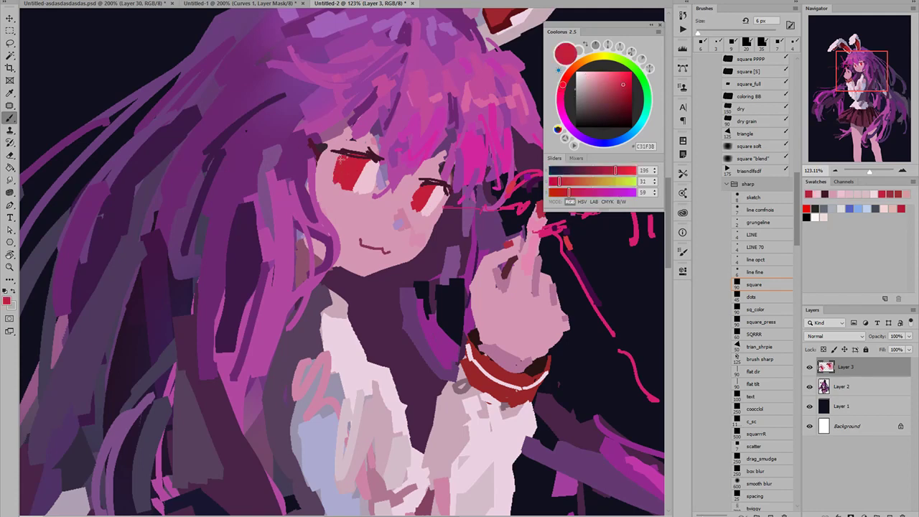
left_click(337, 199, "alt")
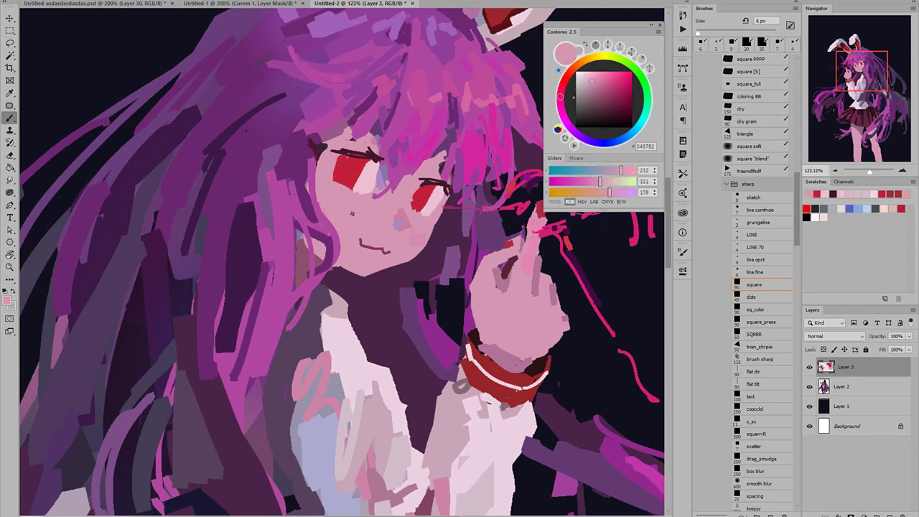
left_click_drag(351, 189, 333, 182)
- Draw a thin hair strand down the outer cheek beside the larger eye and trim the face edge with skin #D497B2 at 9 px
scroll(319, 210, "down", 8)
scroll(329, 212, "up", 5)
left_click(328, 215, "alt")
left_click_drag(327, 169, 332, 220)
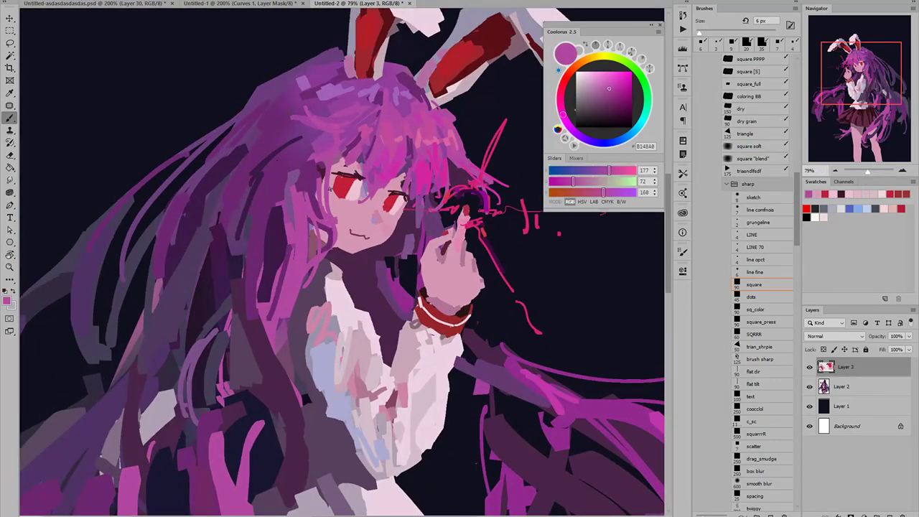
key("ctrl+z")
left_click(321, 195, "alt")
left_click_drag(330, 173, 335, 221)
key("ctrl+z")
left_click_drag(329, 173, 334, 222)
left_click(326, 215, "alt")
left_click_drag(321, 187, 322, 206)
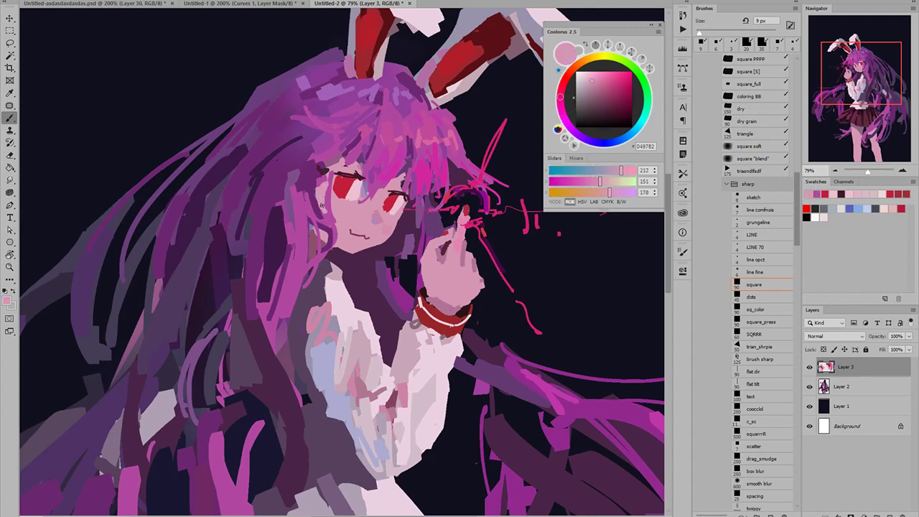
left_click(317, 196, "alt")
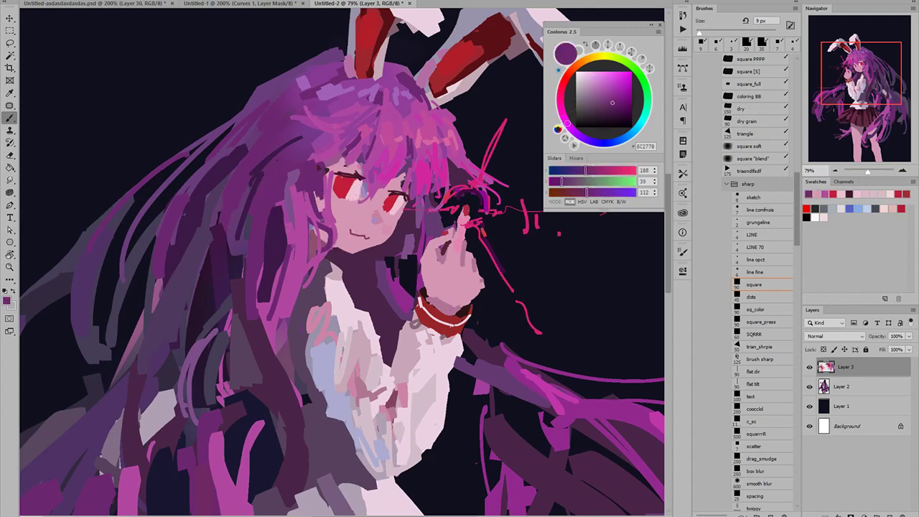
left_click(322, 222, "alt")
left_click(322, 197, "alt")
key("ctrl+z")
mouse_move(341, 150)
left_mouse_down()
mouse_move(326, 178)
mouse_move(319, 158)
left_mouse_up()
left_click(333, 159, "alt")
key("bracketright")
key("bracketright")
mouse_move(330, 145)
left_mouse_down()
mouse_move(313, 156)
mouse_move(316, 142)
mouse_move(295, 147)
mouse_move(311, 141)
mouse_move(335, 187)
mouse_move(340, 171)
mouse_move(324, 162)
left_mouse_up()
left_click(353, 148, "alt")
key("bracketleft")
key("bracketleft")
key("ctrl+z")
key("ctrl+z")
key("ctrl+z")
key("ctrl+z")
key("ctrl+z")
mouse_move(359, 135)
left_mouse_down()
mouse_move(348, 170)
mouse_move(320, 158)
left_mouse_up()
key("ctrl+z")
- Rework the hair strands beside the larger eye's outer side with sampled purples including #974E9C, using 9 px and 20 px brushes
scroll(367, 154, "down", 3)
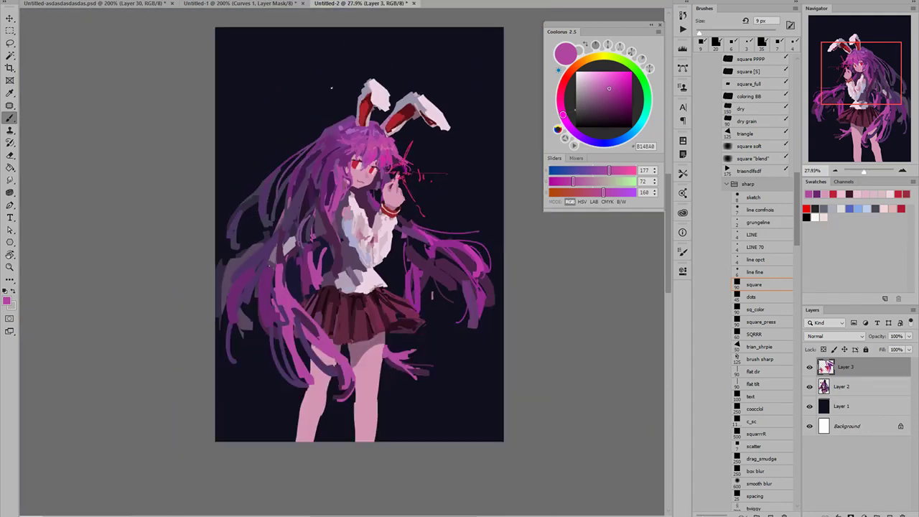
scroll(341, 156, "up", 3)
left_click(347, 176, "alt")
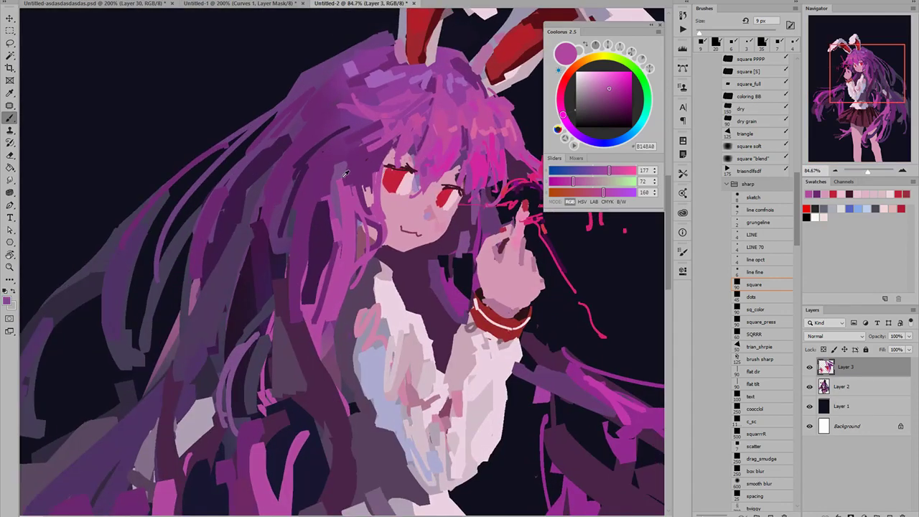
left_click_drag(349, 166, 349, 197)
left_click(471, 129, "alt")
left_click(464, 135, "alt")
left_click(355, 169, "alt")
key("bracketright")
key("bracketright")
left_click(351, 179, "alt")
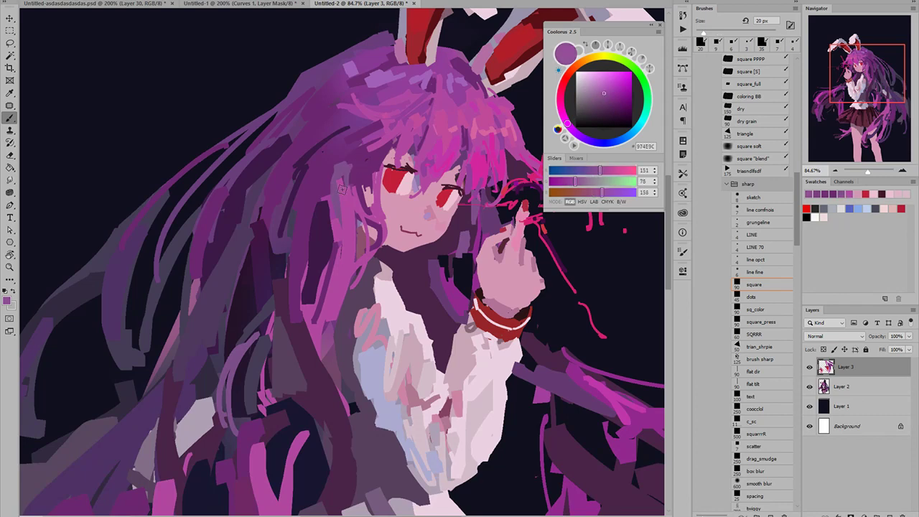
key("bracketleft")
key("bracketleft")
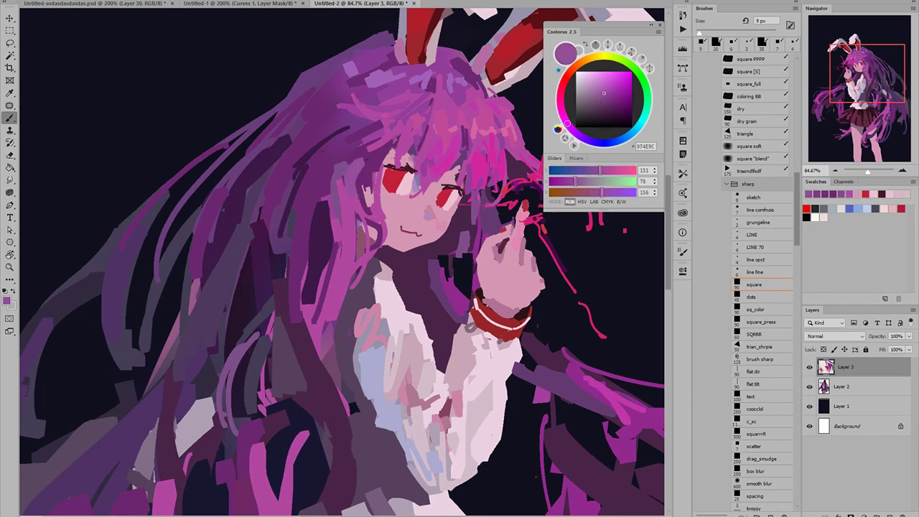
- Repaint the smaller eye's iris with red #C31F3B and clean the skin around that eye with #D497B2 at 9 px
left_click_drag(403, 190, 422, 187)
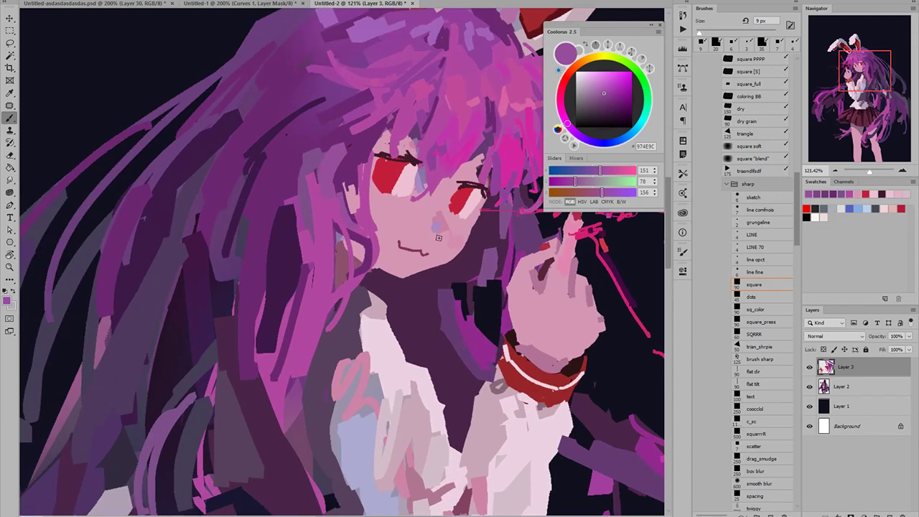
left_click(463, 194, "alt")
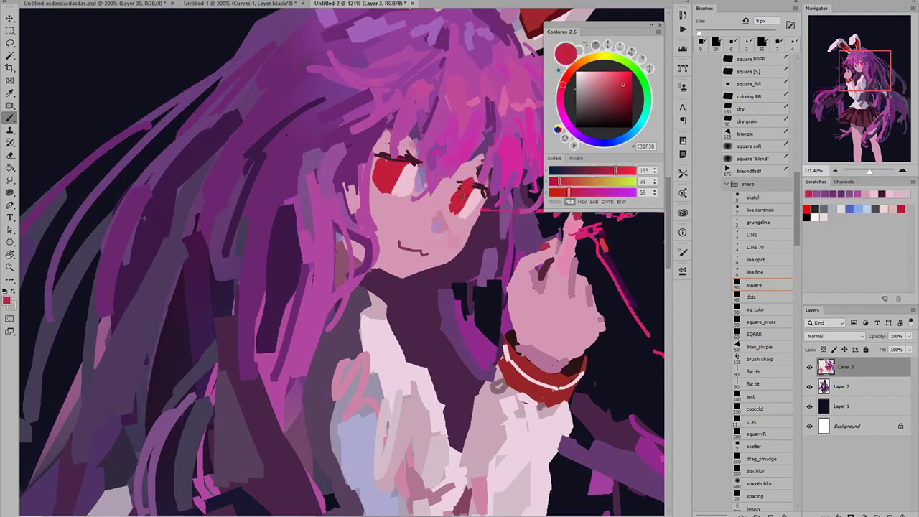
left_click(464, 194, "alt")
mouse_move(462, 189)
left_mouse_down()
mouse_move(481, 193)
mouse_move(464, 217)
left_mouse_up()
left_click(479, 197, "alt")
left_click(461, 225, "alt")
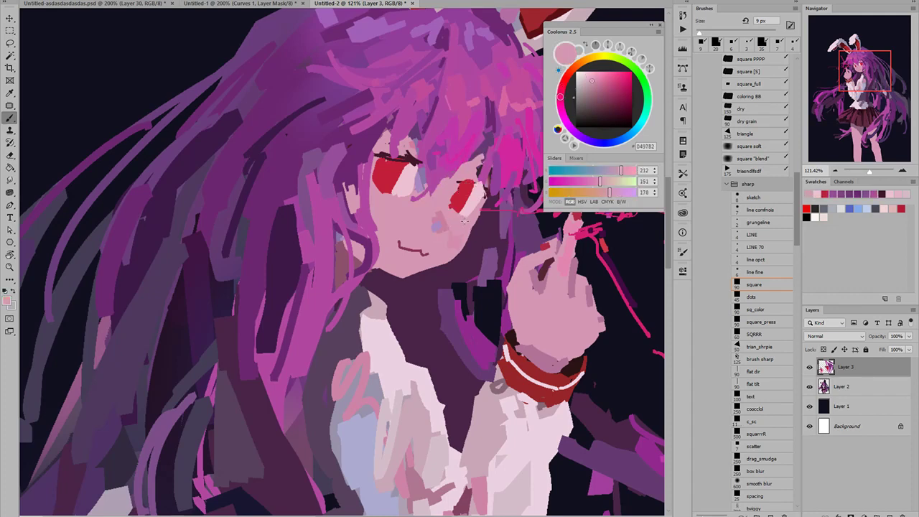
- Redraw the smaller eye's upper lash line in dark maroon #40172A with a 3 px brush
left_click(419, 161, "alt")
key("[")
key("[")
key("[")
key("[")
key("[")
key("[")
key("ctrl+z")
left_click_drag(460, 181, 484, 182)
left_click_drag(464, 180, 486, 184)
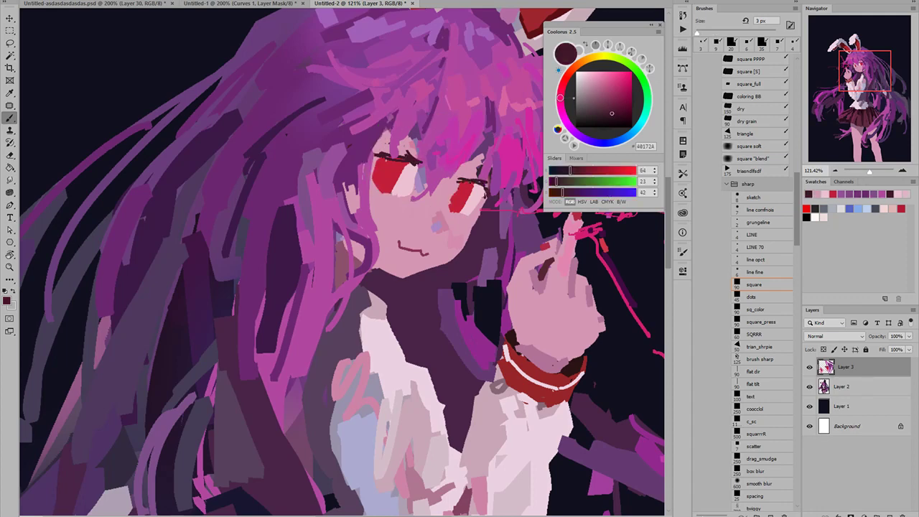
- Flip the canvas view horizontally and check the whole figure and the face
scroll(486, 189, "down", 8)
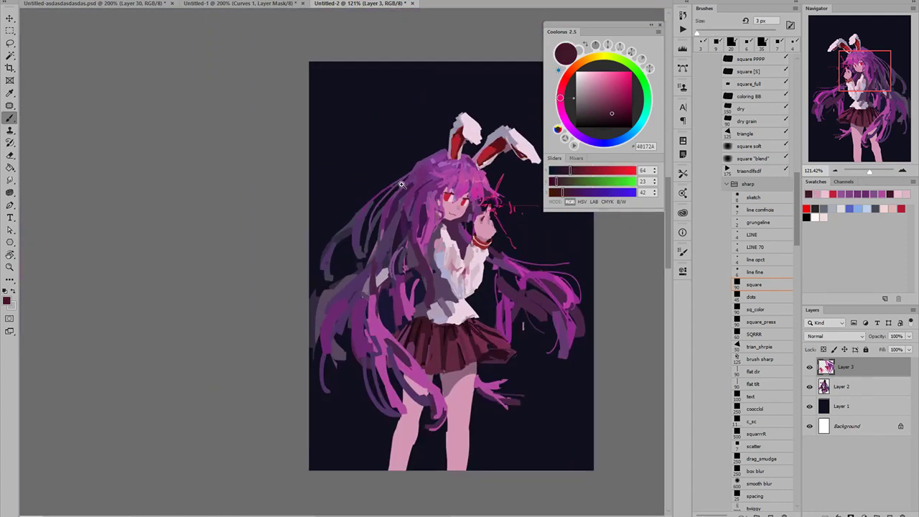
key("ctrl+z")
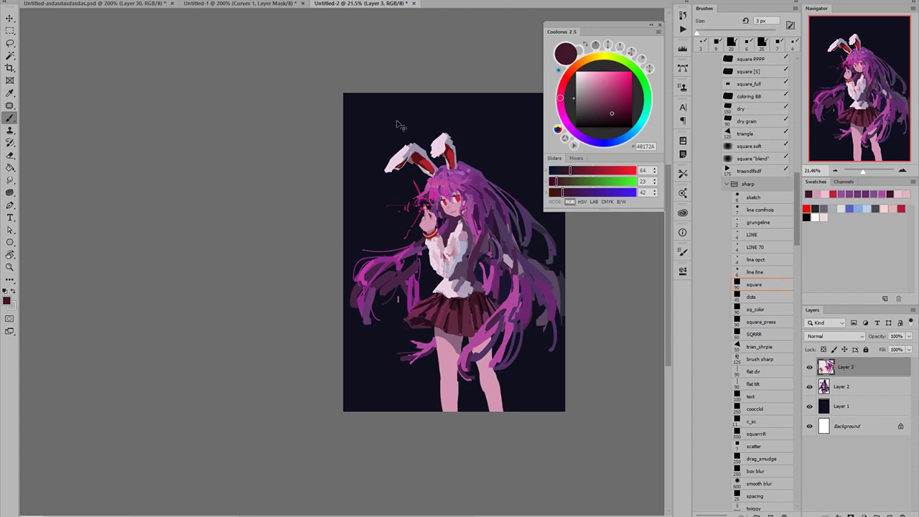
scroll(445, 179, "up", 8)
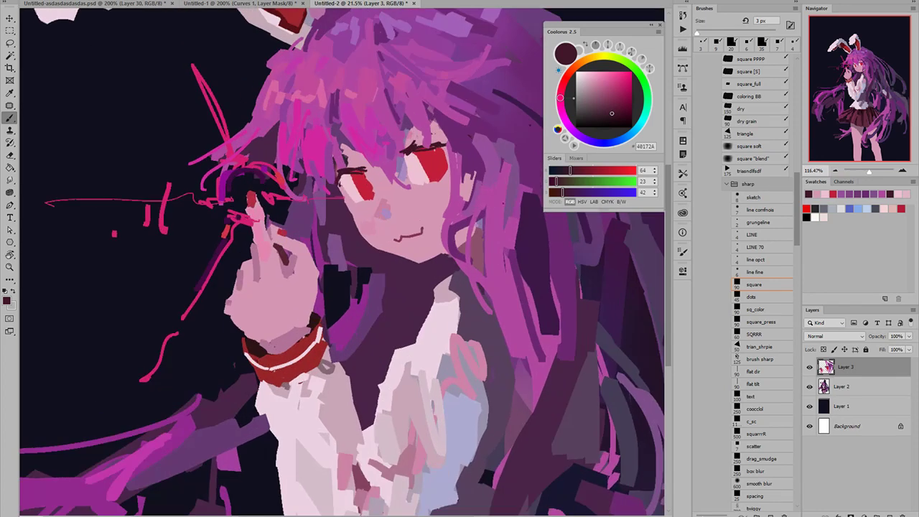
- Touch up the lower iris edge and eye white of the smaller eye with #C31F3B and #ECC0D2 at 6 px
scroll(363, 197, "up", 3)
left_click(352, 206, "alt")
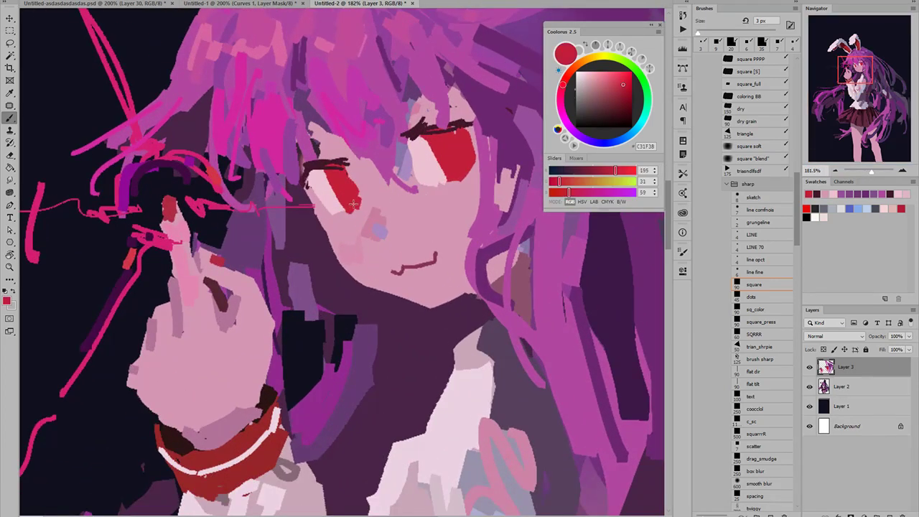
key("bracketright")
key("bracketright")
key("bracketright")
left_click(334, 213, "alt")
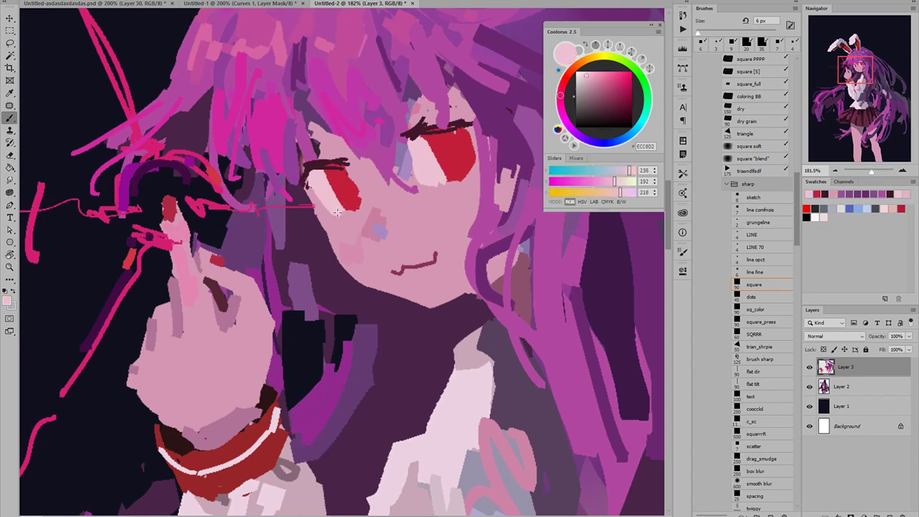
- Draw short lower lash lines under both irises in muted maroon #813856 with a 1 px brush
left_click(608, 99)
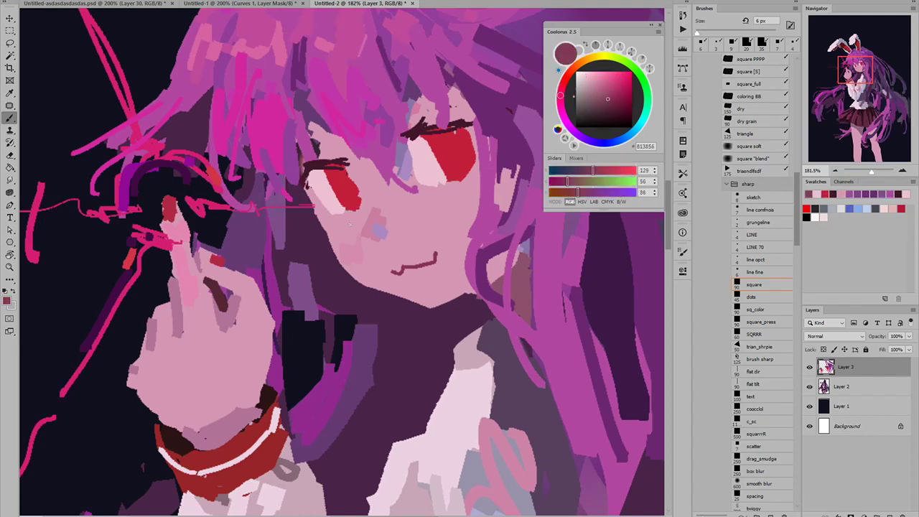
key("bracketleft")
key("bracketleft")
key("bracketleft")
key("bracketleft")
key("bracketleft")
left_click_drag(337, 215, 357, 207)
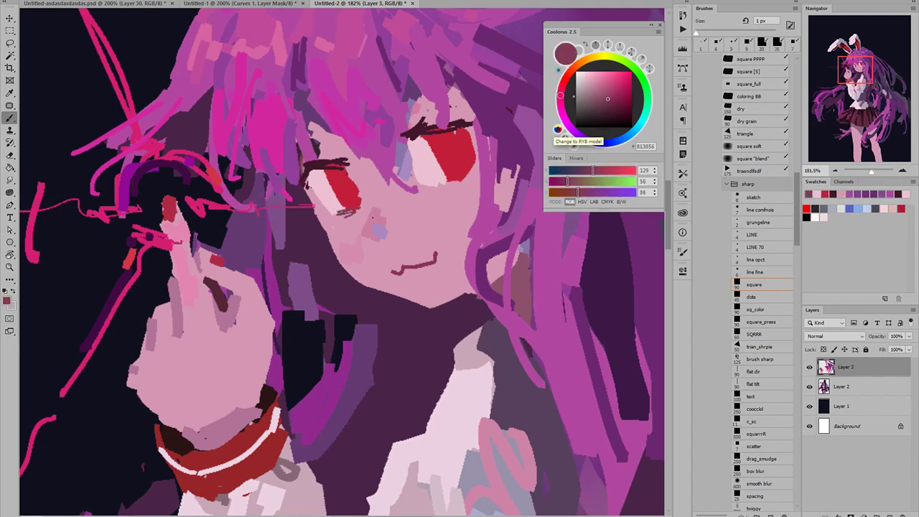
left_click_drag(471, 177, 445, 188)
- Paint a soft blush on the cheek below the larger eye with pink #D58BAD at 10 px
left_click(362, 253, "alt")
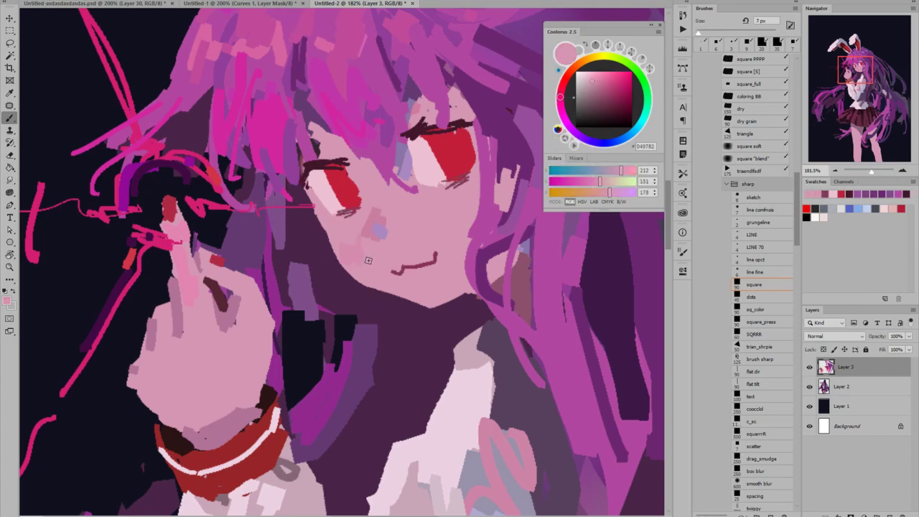
left_click(348, 249, "alt")
key("bracketright")
key("bracketright")
key("bracketright")
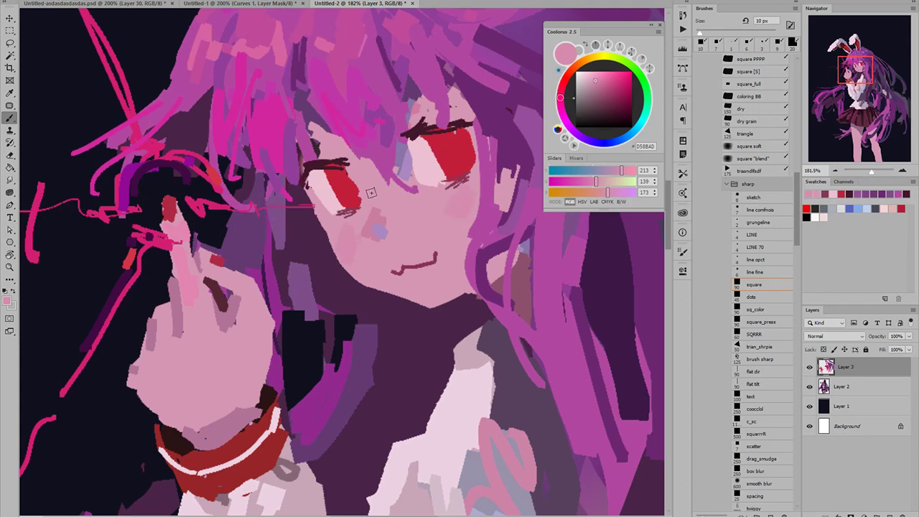
- Paint dark plum pupils in both irises with #5A1543 at 7 px, redoing the first attempt
left_click(347, 188, "alt")
left_click(623, 111)
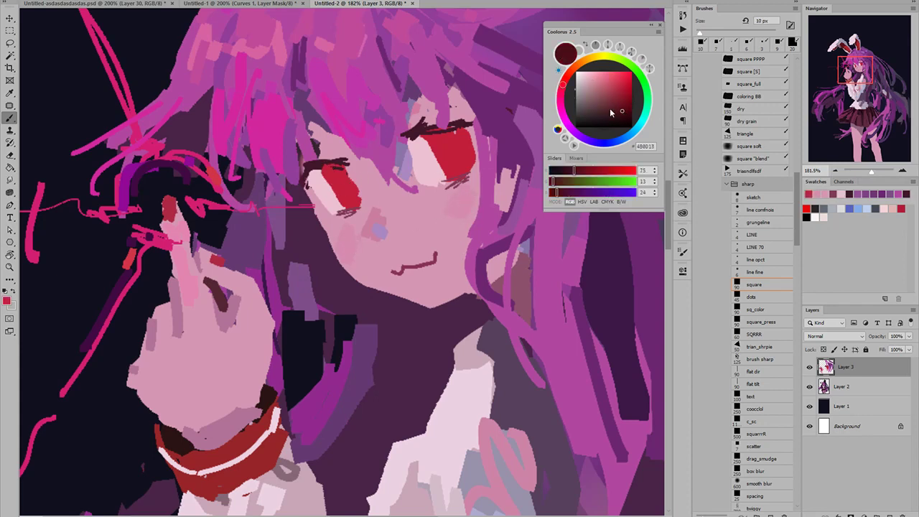
left_click(561, 107)
left_click(619, 108)
key("bracketleft")
key("bracketleft")
key("bracketleft")
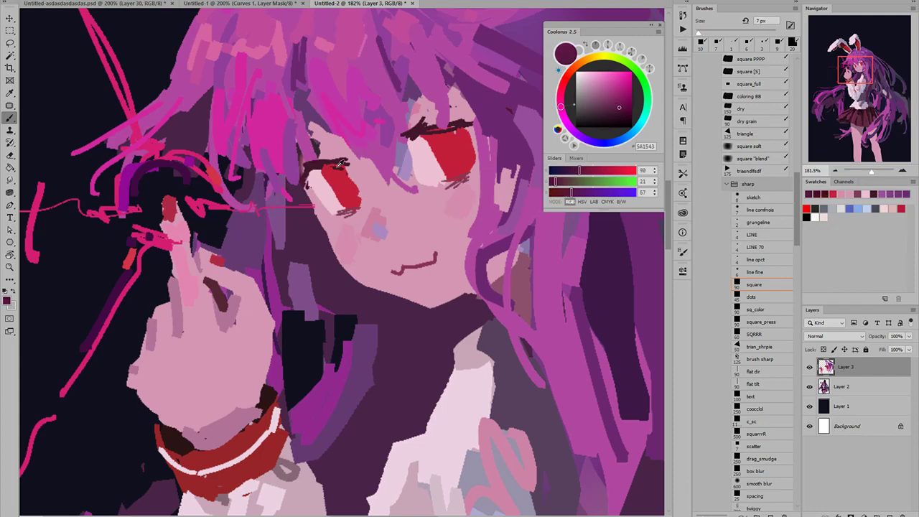
left_click_drag(339, 171, 353, 194)
left_click_drag(449, 141, 460, 161)
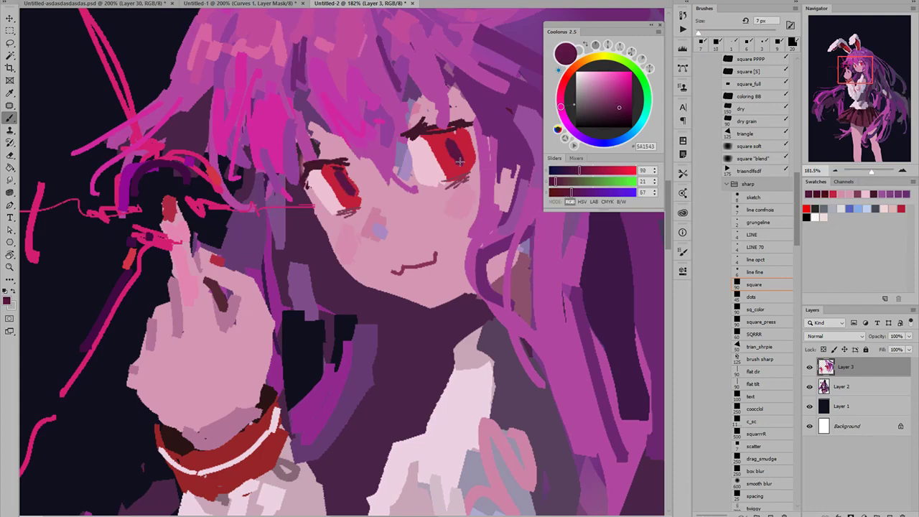
mouse_move(395, 179)
left_mouse_down()
mouse_move(334, 177)
mouse_move(422, 175)
left_mouse_up()
key("ctrl+z")
key("ctrl+z")
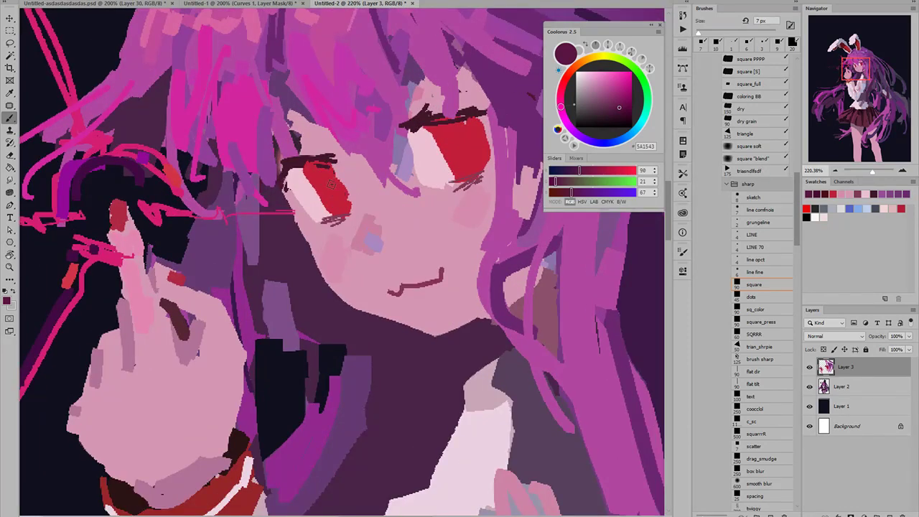
left_click_drag(335, 174, 340, 198)
mouse_move(456, 139)
left_mouse_down()
mouse_move(465, 156)
mouse_move(455, 125)
mouse_move(474, 121)
left_mouse_up()
- Paint a muted blue-grey shadow band across the top of both irises with a 10 px brush
left_click(571, 130)
left_click(590, 105)
key("bracketright")
key("bracketright")
key("bracketright")
left_click_drag(304, 170, 514, 150)
- Brighten the lower part of both irises with light red #EC3446 using a 7 px brush
scroll(335, 182, "down", 10)
left_click(566, 78)
left_click(606, 99)
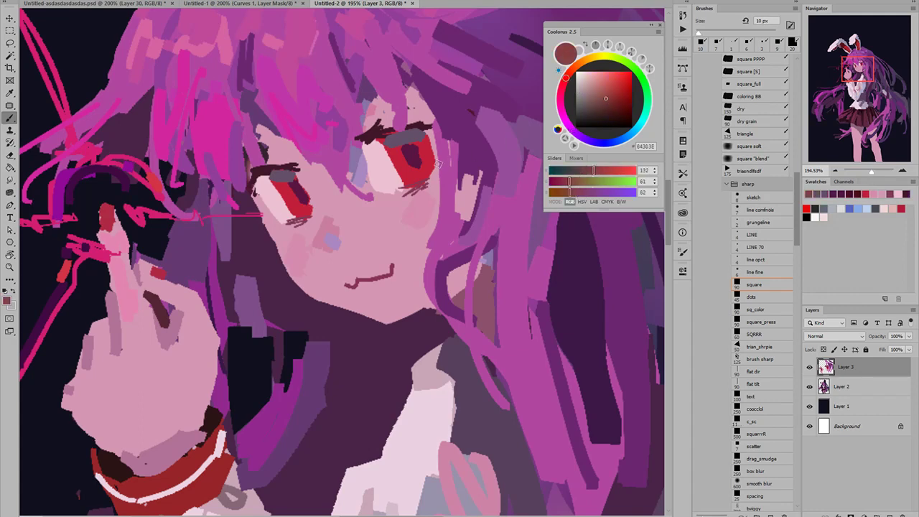
key("bracketleft")
key("bracketleft")
key("bracketleft")
left_click(429, 160, "alt")
mouse_move(430, 161)
left_mouse_down()
mouse_move(420, 176)
mouse_move(426, 167)
left_mouse_up()
key("ctrl+z")
key("ctrl+z")
left_click(564, 82)
left_click(620, 76)
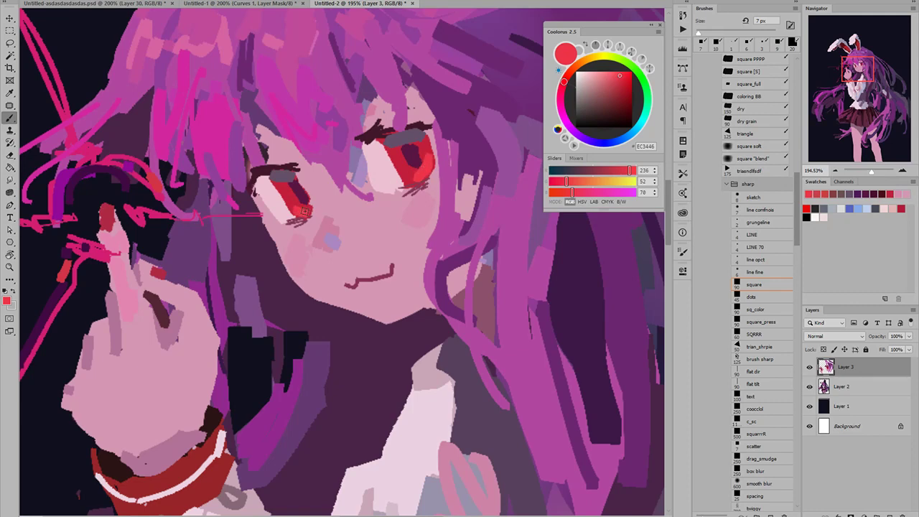
left_click_drag(305, 211, 297, 210)
- Add thin orange streaks in #FB7151 along the lower part of both irises with a 1 px brush
left_click(572, 74)
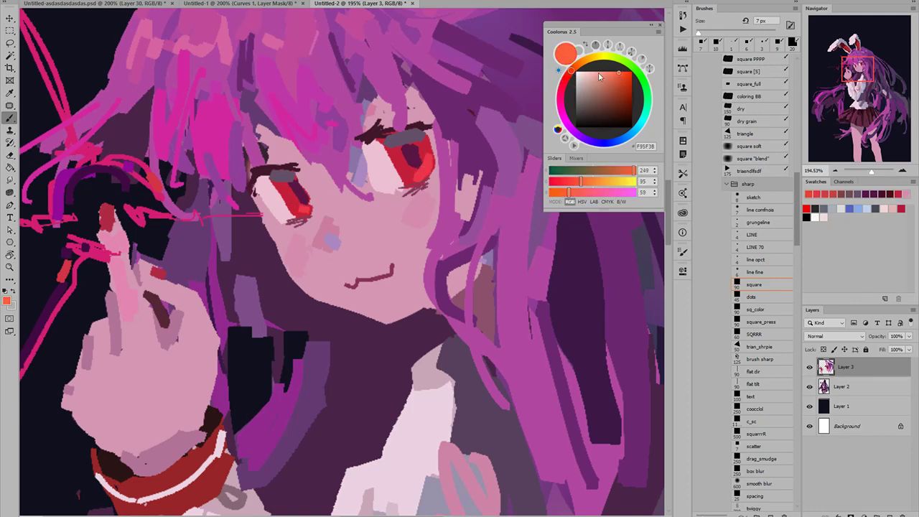
left_click(616, 76)
left_click(615, 72)
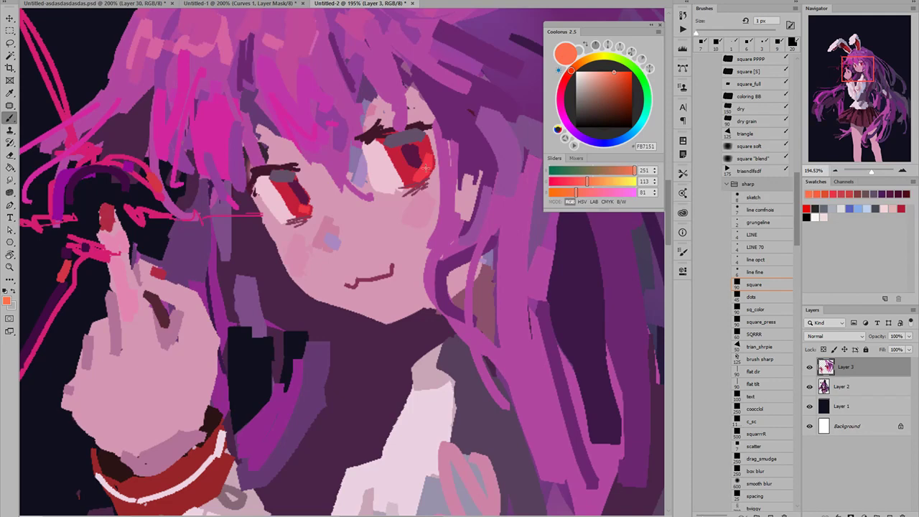
left_click(425, 166)
left_click_drag(426, 154, 424, 171)
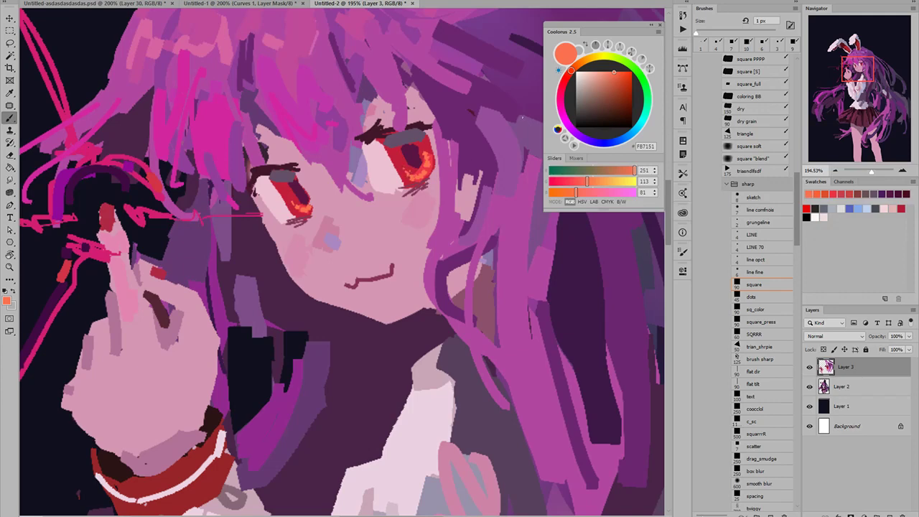
- Dab a pink #FF93C4 highlight on the upper inner side of each iris at 7 px
left_click(560, 98)
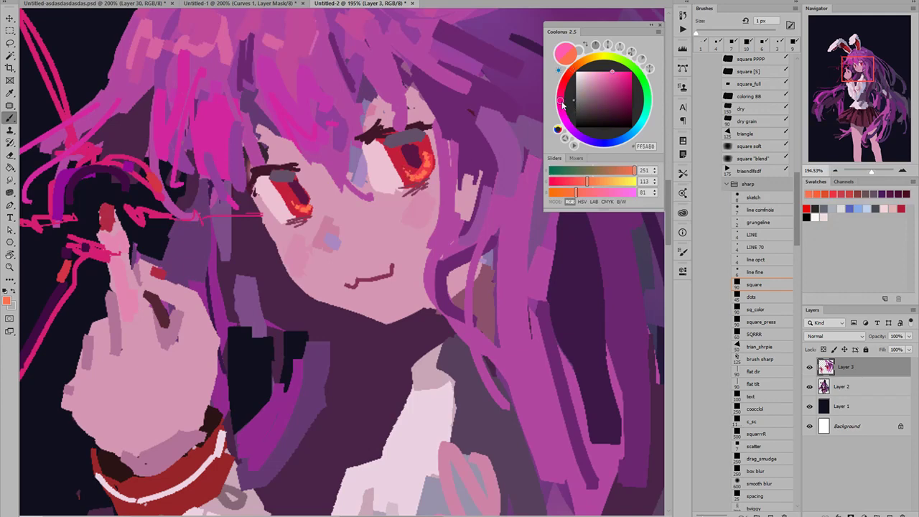
left_click(600, 71)
left_click(280, 190)
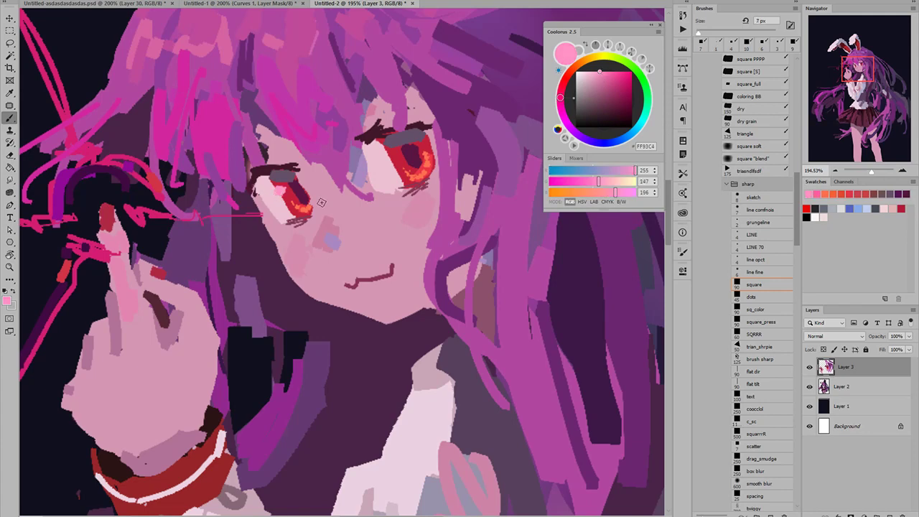
left_click(388, 153)
- Cover the lavender strip at the larger eye's inner corner with skin #D497B2 at 7 px
left_click(382, 190, "alt")
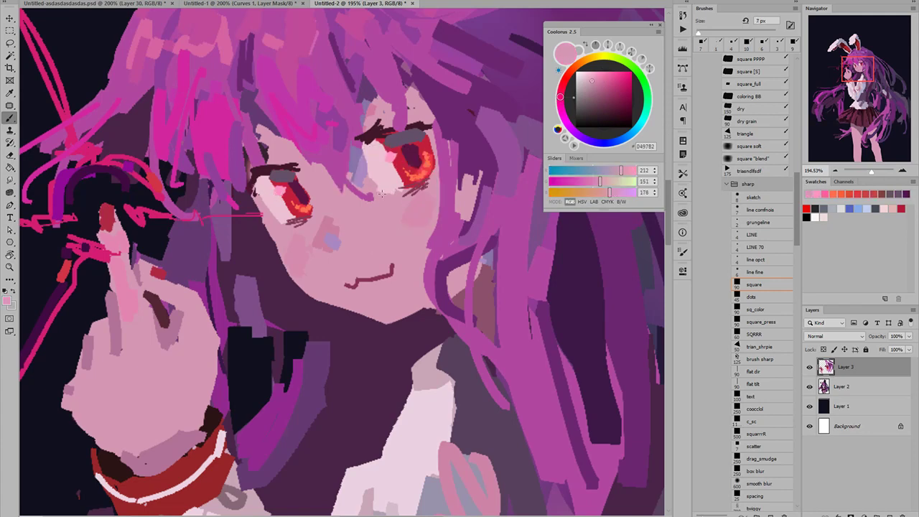
left_click(362, 161, "alt")
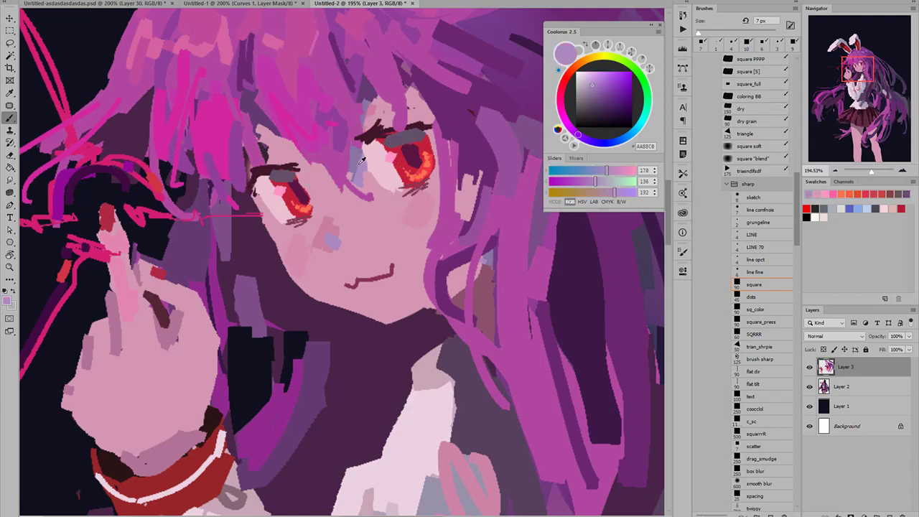
left_click(367, 174, "alt")
mouse_move(360, 168)
left_mouse_down()
mouse_move(356, 182)
mouse_move(405, 186)
left_mouse_up()
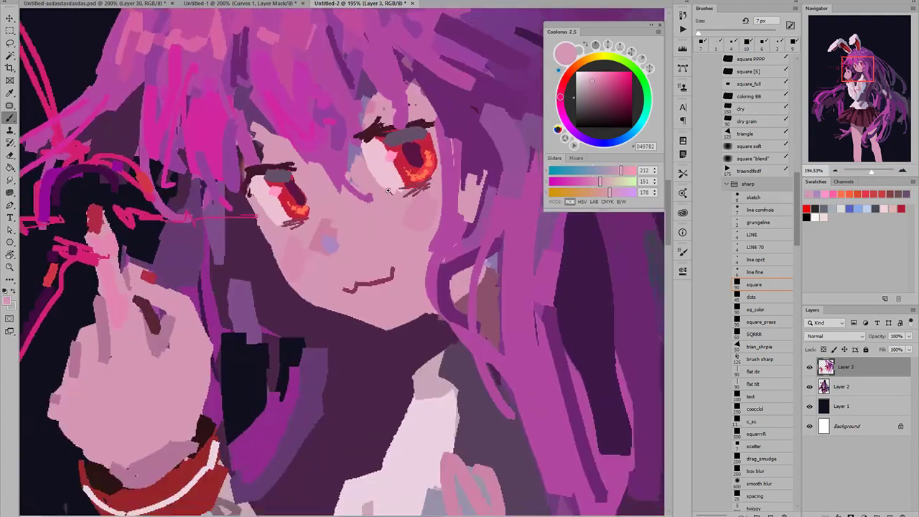
- Extend the larger eye's lash line down around its inner corner in the sampled lash color with a 4 px brush
left_click(372, 132, "alt")
key("bracketleft")
key("bracketleft")
key("bracketleft")
left_click_drag(373, 133, 358, 160)
- Shade the upper whites of both eyes with soft mauve #C098BF at 4 px
left_click(358, 168, "alt")
left_click(370, 160, "alt")
left_click_drag(593, 84, 594, 85)
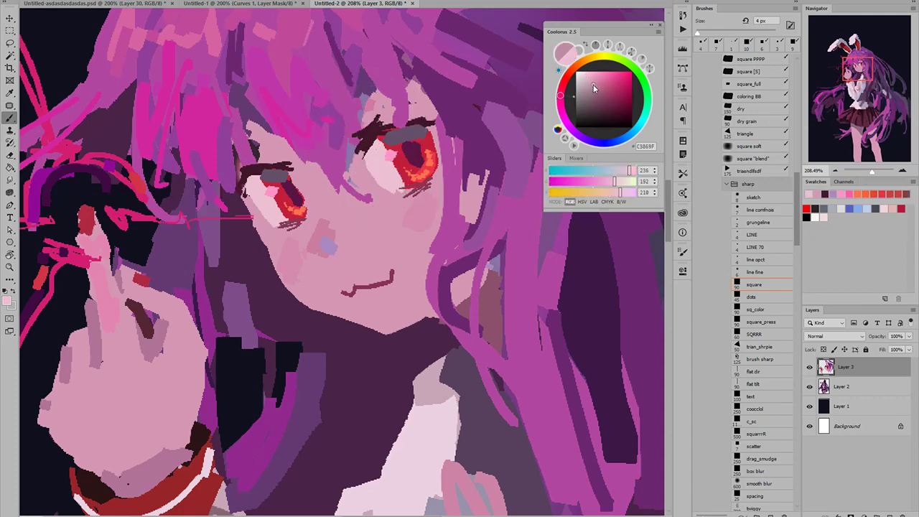
left_click(566, 119)
left_click(587, 85)
mouse_move(372, 145)
left_mouse_down()
mouse_move(370, 162)
mouse_move(377, 148)
left_mouse_up()
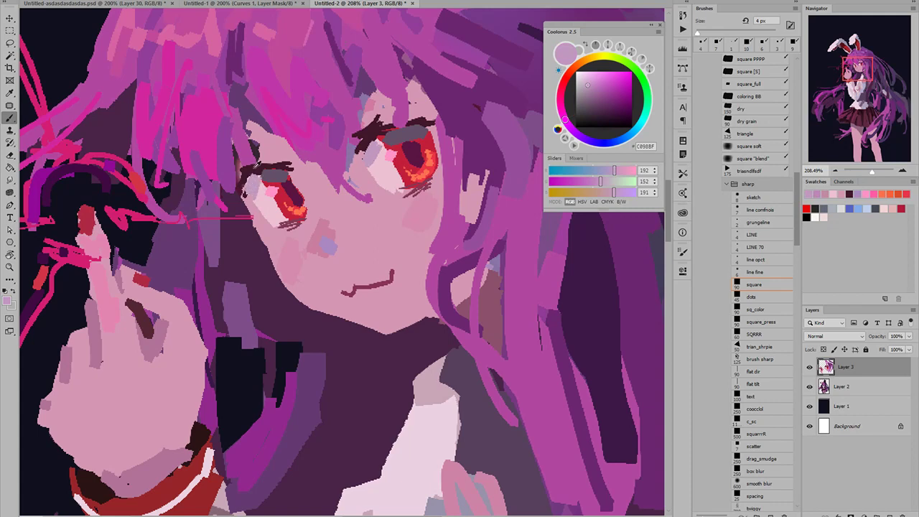
- Thicken and extend the larger eye's outer upper lashes in sampled dark maroon #40172A at 4 px
left_click(252, 193, "alt")
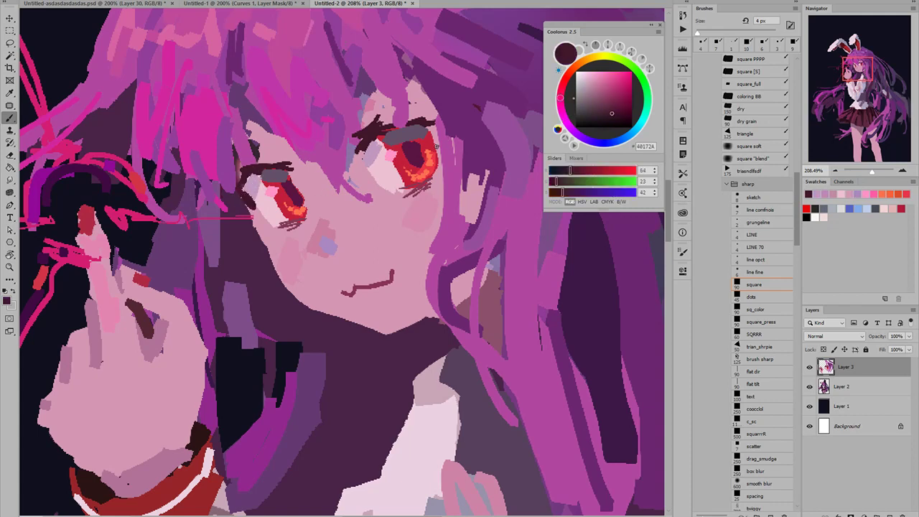
left_click_drag(433, 142, 448, 109)
left_click_drag(402, 128, 452, 107)
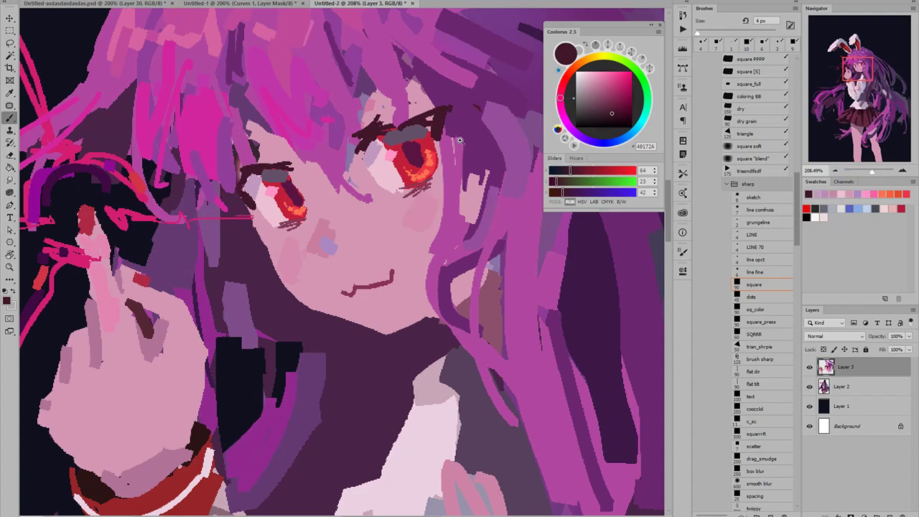
- Check the whole painting in a mirrored view and compare the face with Layer 3 hidden and shown
key("ctrl+0")
key("ctrl+shift+h")
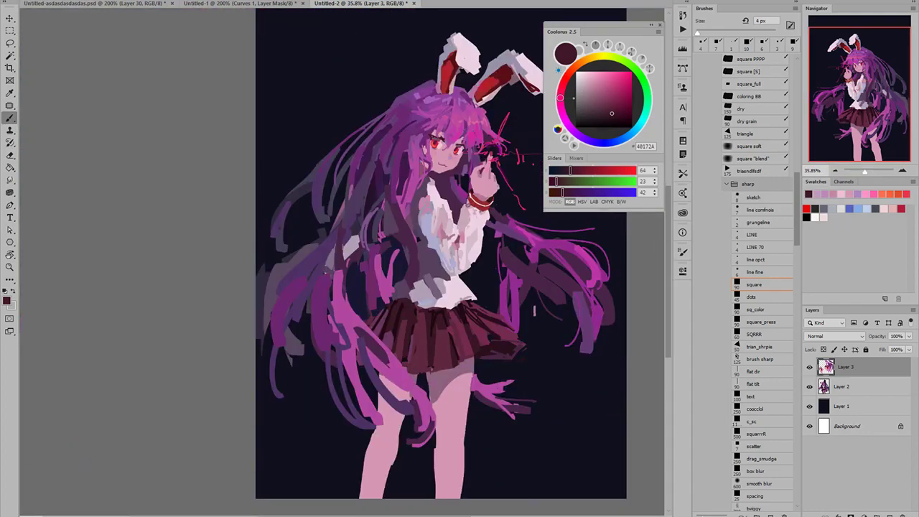
left_click_drag(476, 150, 509, 155)
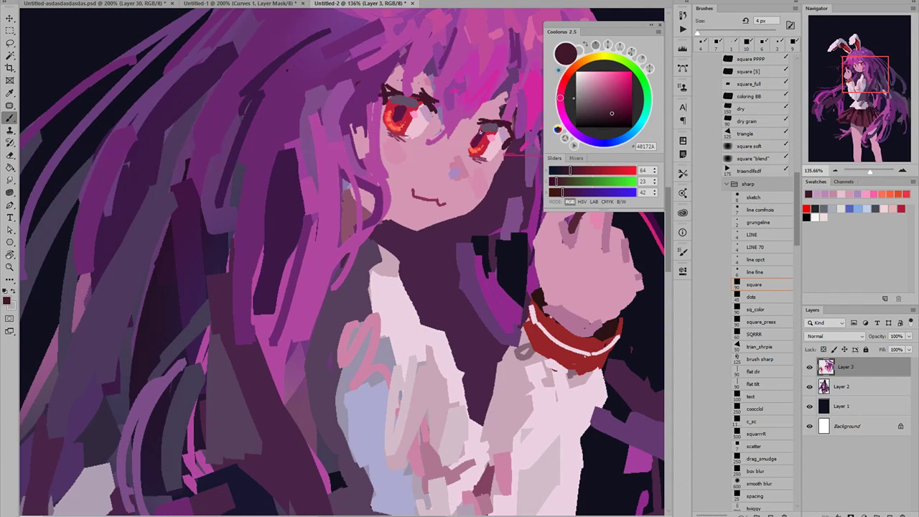
scroll(362, 182, "down", 8)
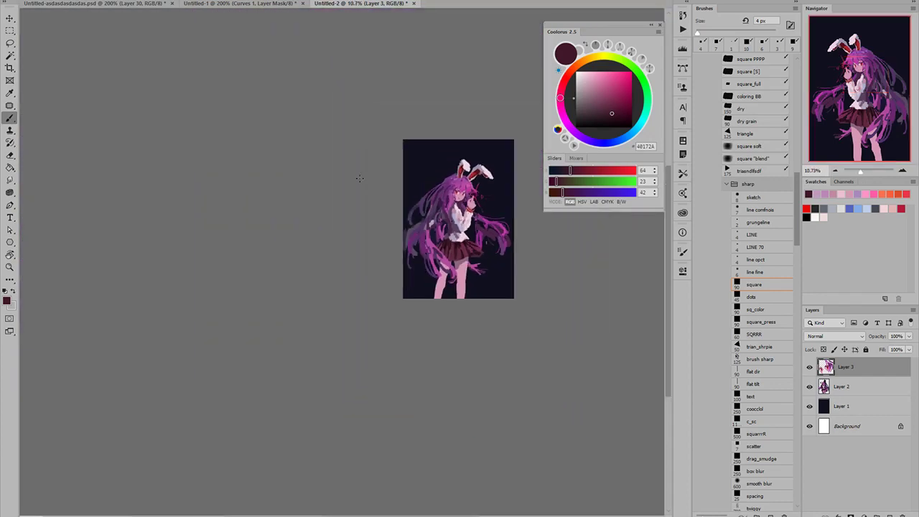
scroll(519, 259, "up", 4)
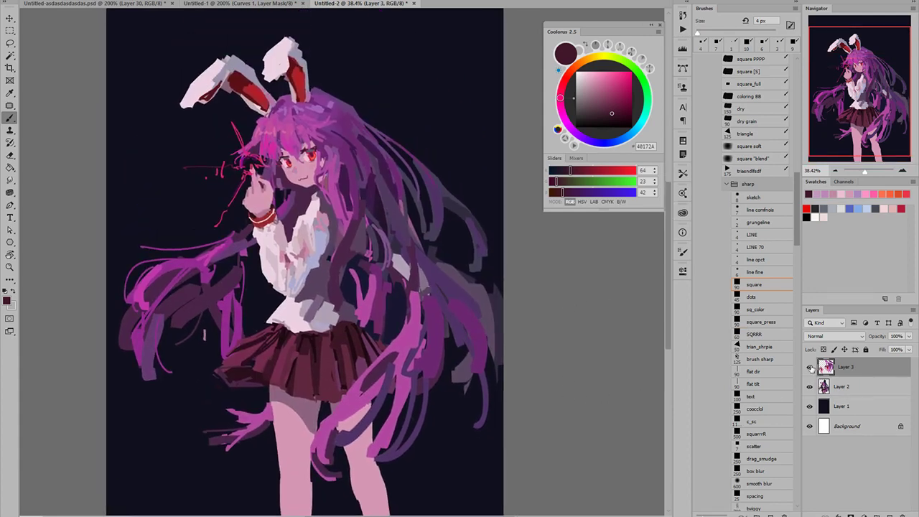
left_click(810, 368)
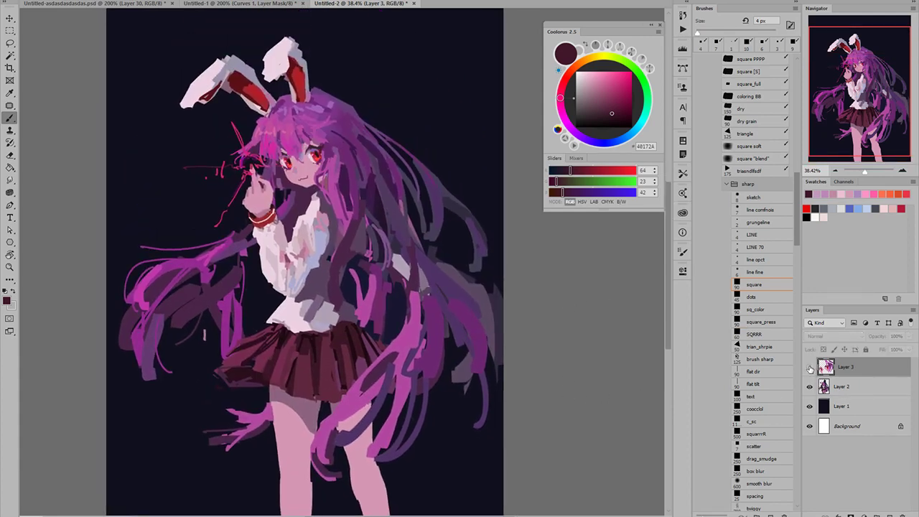
left_click(810, 368)
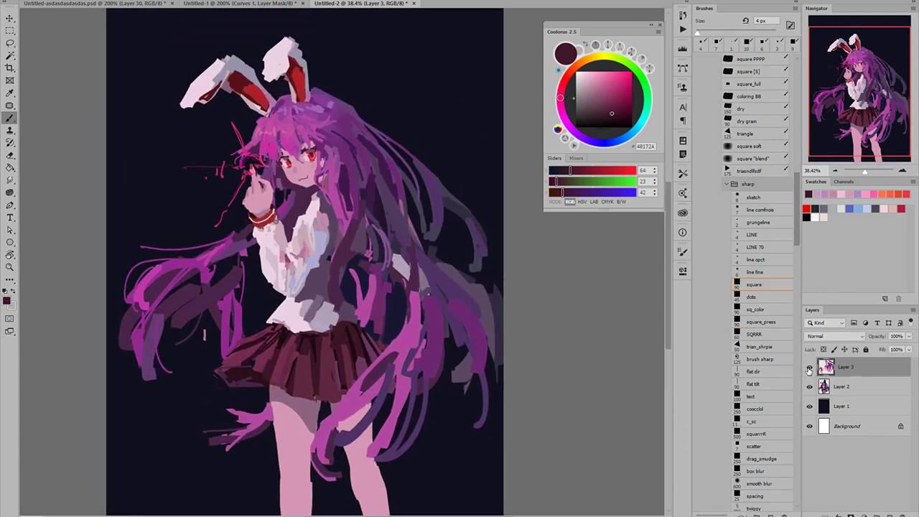
left_click(809, 368)
left_click(809, 369)
- Trim the hair outline at the forehead side and between the ears with sampled background color #11101E at 10 px
left_click_drag(276, 111, 312, 111)
left_click(245, 129, "alt")
left_click_drag(246, 128, 235, 142)
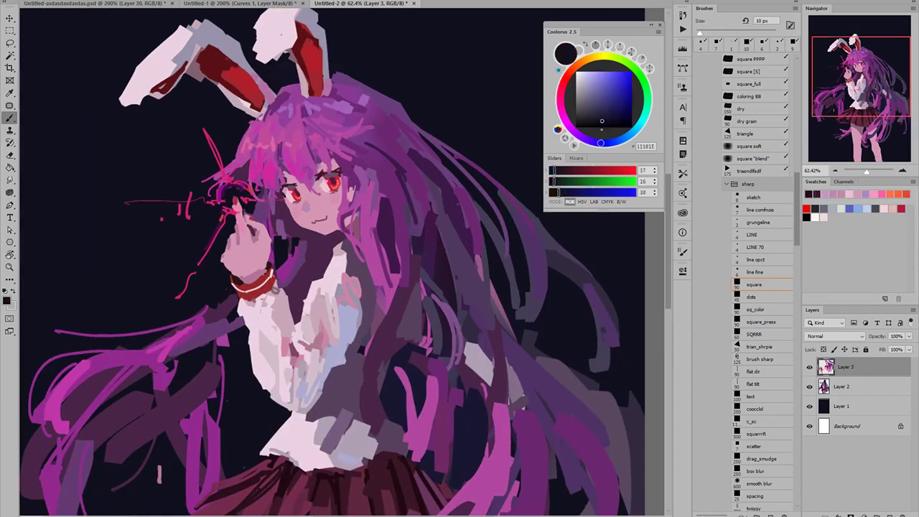
left_click(283, 82, "alt")
left_click_drag(276, 92, 290, 87)
- Cut back the outer hair contour behind the ears with the sampled background color at 25 px
key("bracketright")
key("bracketright")
key("bracketright")
left_click(351, 76, "alt")
mouse_move(350, 76)
left_mouse_down()
mouse_move(401, 91)
mouse_move(369, 91)
mouse_move(435, 127)
left_mouse_up()
mouse_move(368, 91)
left_mouse_down()
mouse_move(453, 160)
mouse_move(448, 165)
left_mouse_up()
key("ctrl+z")
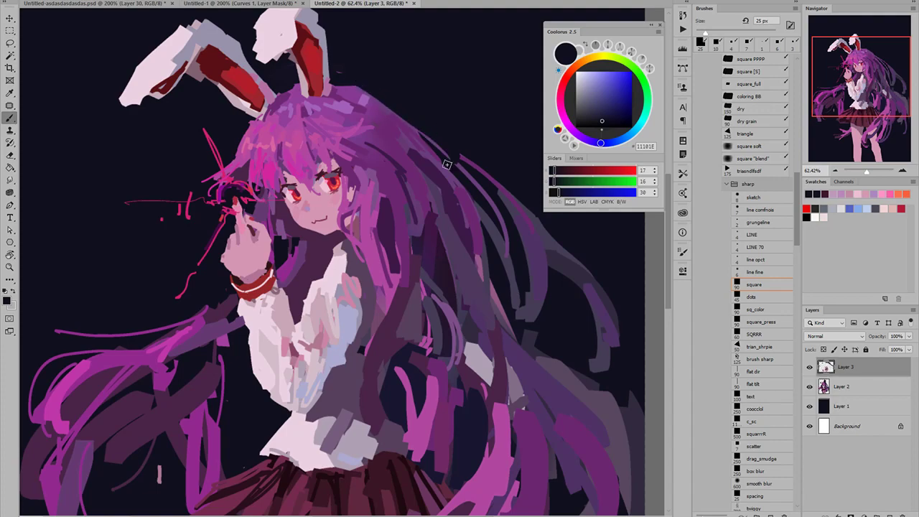
left_click_drag(366, 85, 458, 155)
scroll(458, 156, "down", 5)
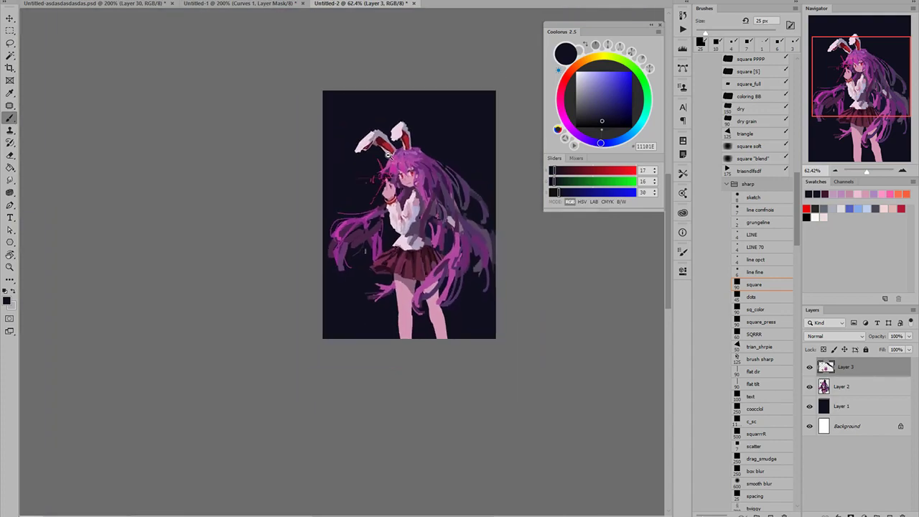
- Clean up the background around the base of the ears with sampled dark tones #141121 and #11101E
scroll(400, 158, "up", 2)
scroll(316, 191, "up", 1)
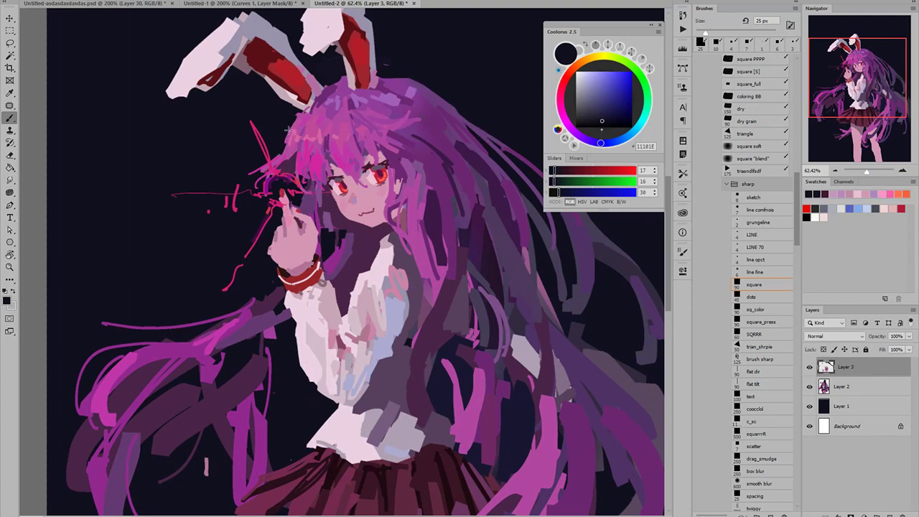
left_click(342, 77, "alt")
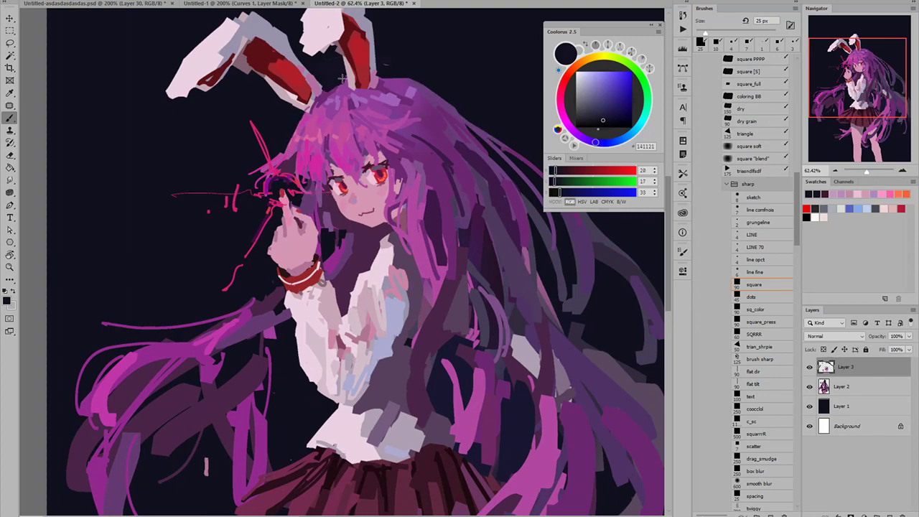
left_click(409, 65, "alt")
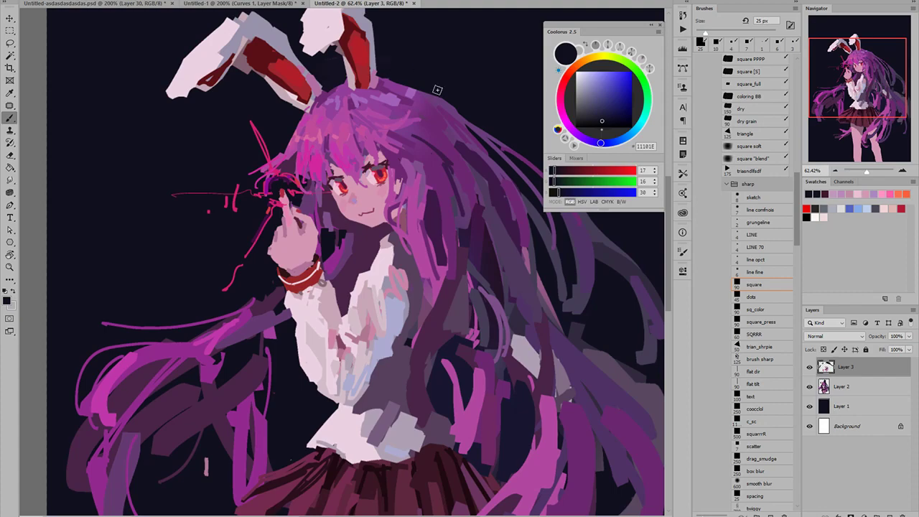
left_click(336, 89, "alt")
key("[")
key("[")
key("[")
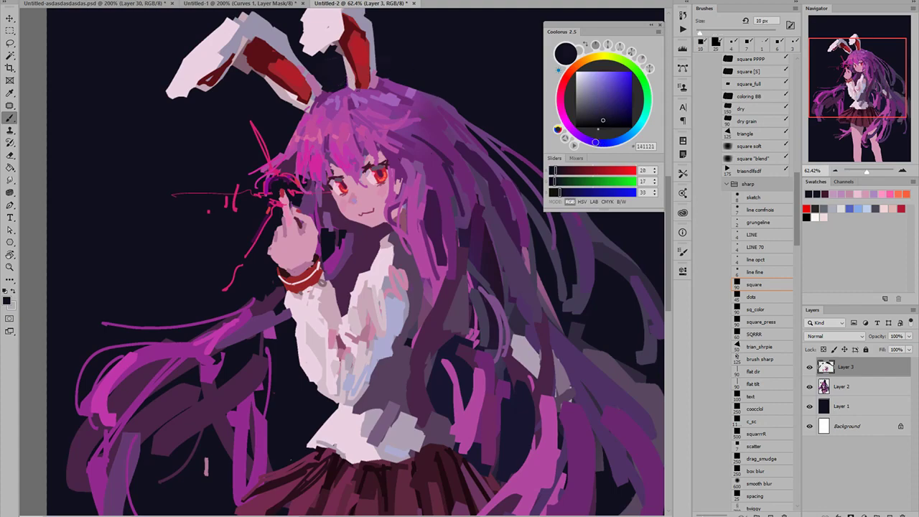
- Paint short eyelid creases above both eyes in muted rose #954E6E at 4 px
left_click_drag(346, 156, 397, 157)
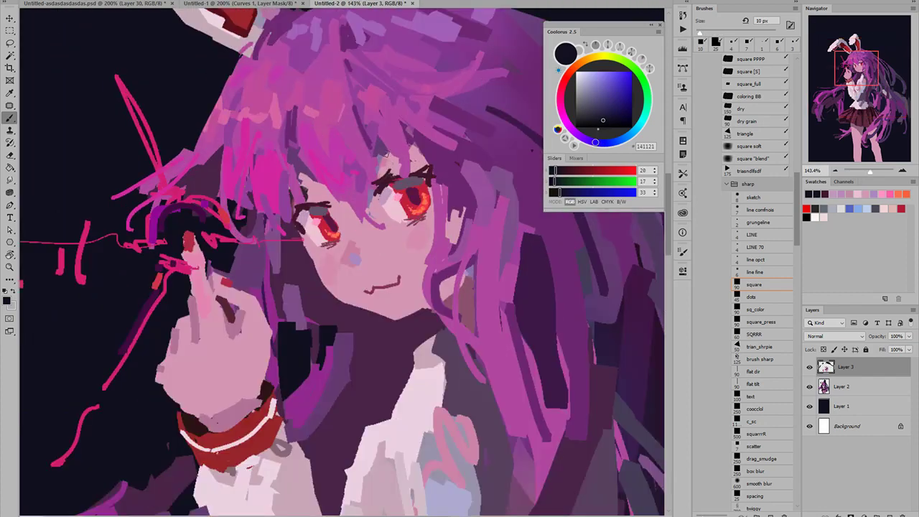
left_click(397, 161, "alt")
left_click(602, 94)
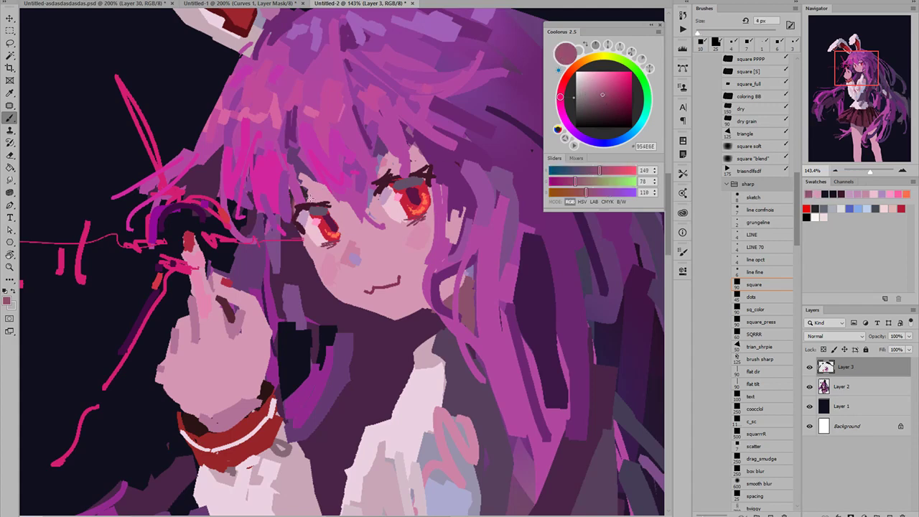
left_click_drag(312, 198, 306, 199)
left_click_drag(386, 171, 394, 166)
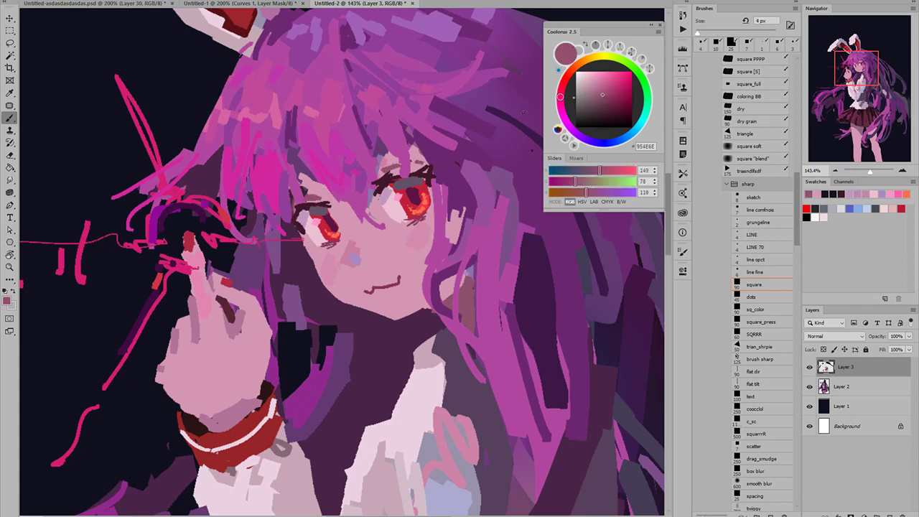
- Sketch thin eyebrows over the bangs above both eyes in dark rose #5D2A40 at 1 px
left_click(607, 107)
key("bracketleft")
key("bracketleft")
key("bracketleft")
left_click_drag(306, 176, 274, 190)
mouse_move(403, 133)
left_mouse_down()
mouse_move(372, 148)
mouse_move(382, 147)
left_mouse_up()
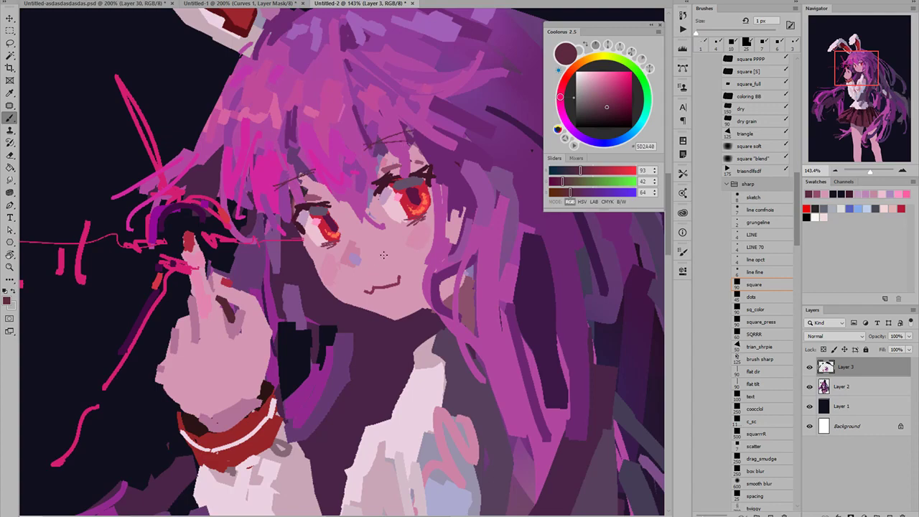
- Touch up the cheek and the skin around the mouth with sampled skin color #D497B2 at 7 px
left_click_drag(388, 256, 410, 256)
left_click(299, 260, "alt")
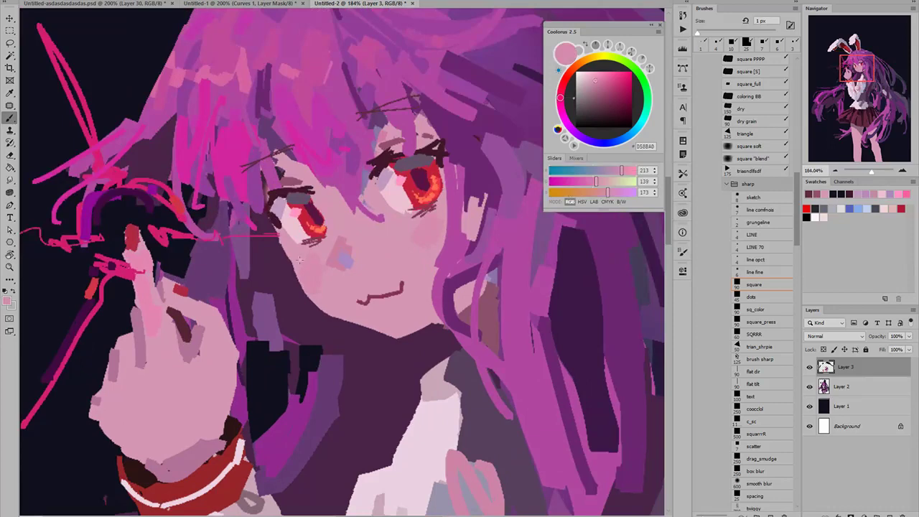
left_click(320, 272, "alt")
left_click_drag(315, 277, 315, 291)
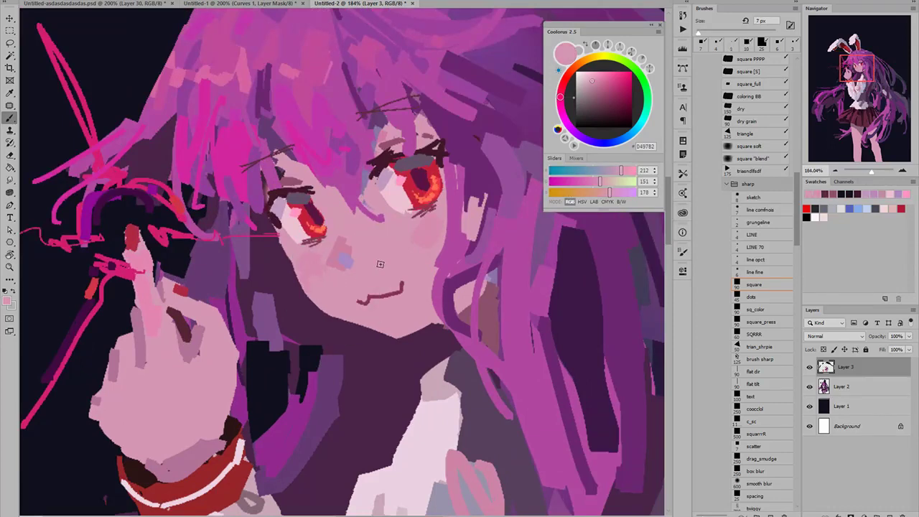
mouse_move(388, 270)
left_mouse_down()
mouse_move(320, 277)
mouse_move(403, 285)
left_mouse_up()
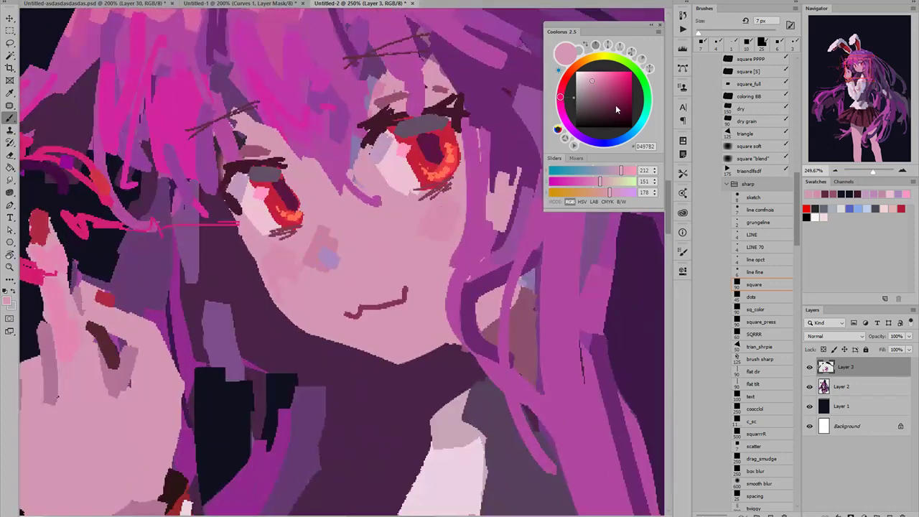
- Darken the pupils and upper lash lines of both eyes with near-black #240714 at 4 px
left_click(621, 119)
key("bracketleft")
key("bracketleft")
key("bracketleft")
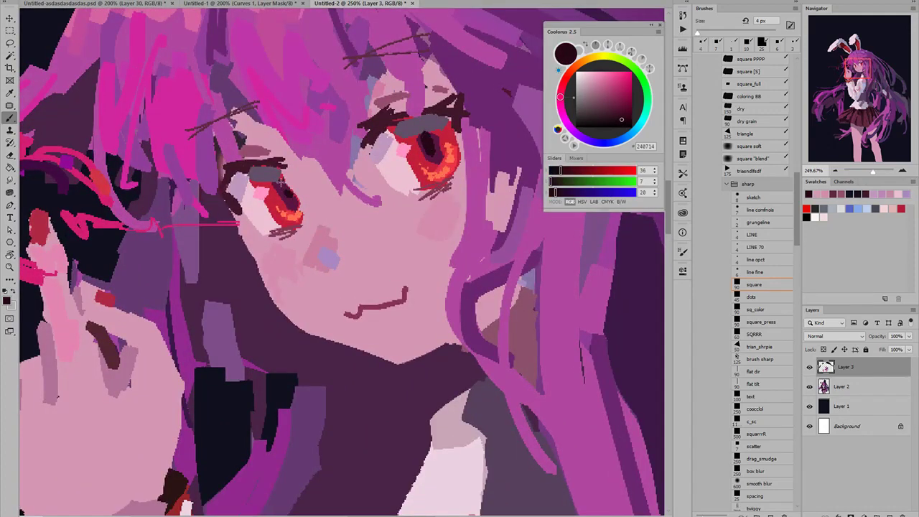
mouse_move(281, 183)
left_mouse_down()
mouse_move(290, 194)
mouse_move(257, 169)
mouse_move(281, 168)
left_mouse_up()
key("ctrl+z")
left_click_drag(388, 128, 447, 122)
- Tint the outer lash corners of both eyes with saturated dark purple at 4 px
left_click(624, 107)
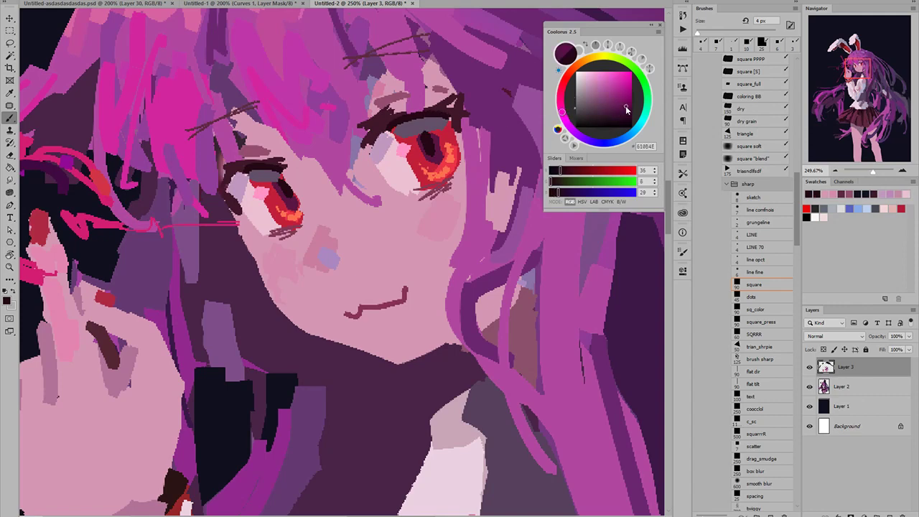
left_click_drag(447, 115, 456, 104)
mouse_move(231, 181)
left_mouse_down()
mouse_move(229, 196)
mouse_move(207, 198)
left_mouse_up()
- Add fine lash hairs at the outer corners of the eyes in dark purple #33102B at 1 px
left_click(615, 117)
key("bracketleft")
key("bracketleft")
key("bracketleft")
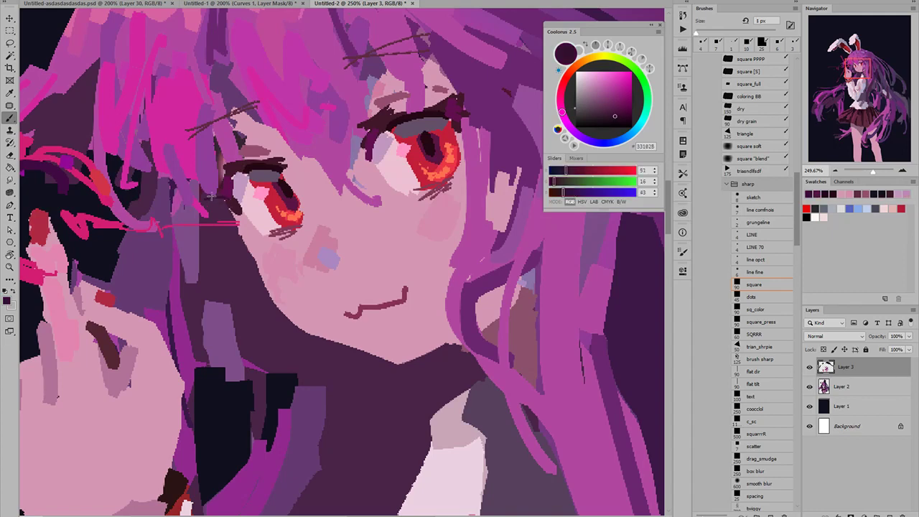
key("ctrl+0")
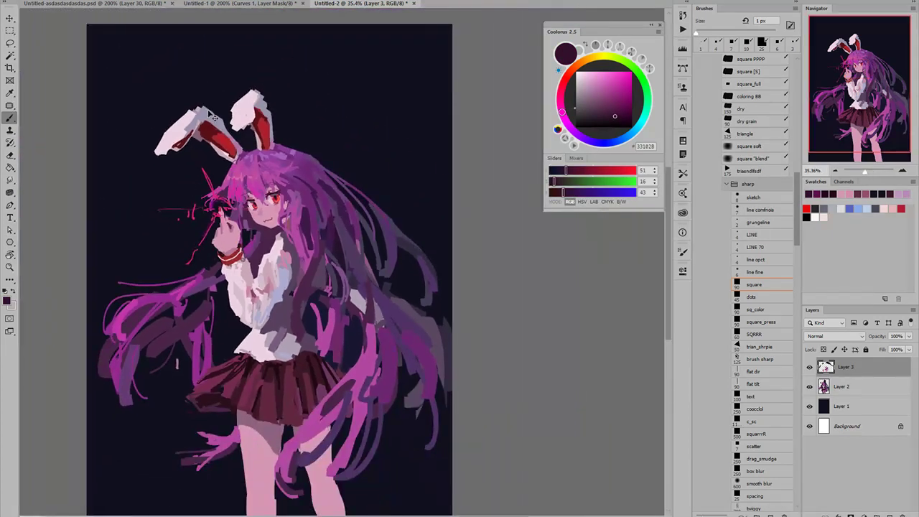
- Try thin lower lashes at the outer corners of both eyes in purple #671054 at 1 px
left_click(624, 106)
left_click_drag(221, 217, 313, 213)
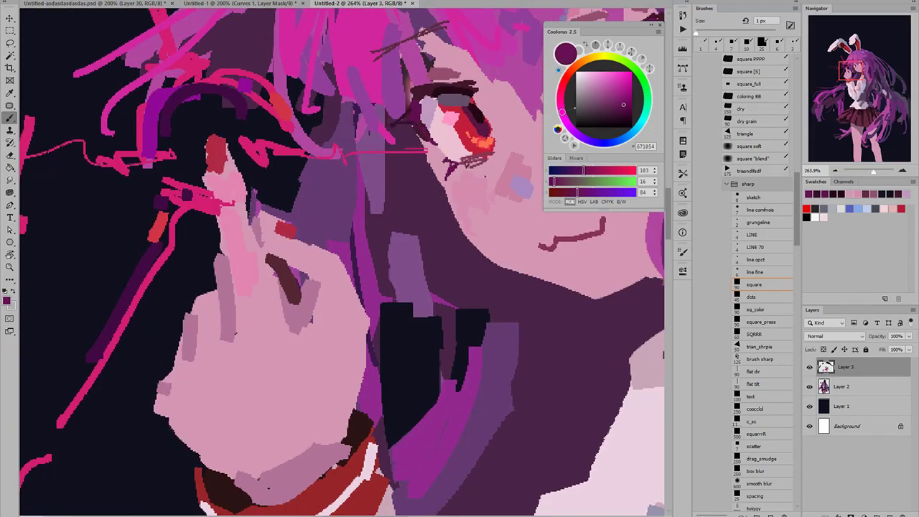
left_click_drag(535, 168, 396, 220)
left_click_drag(440, 165, 453, 167)
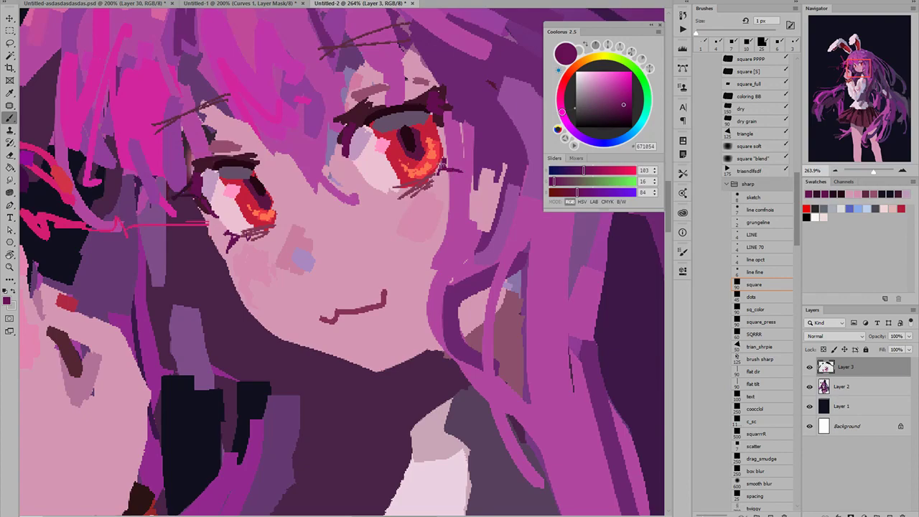
left_click_drag(442, 166, 451, 170)
scroll(446, 169, "down", 10)
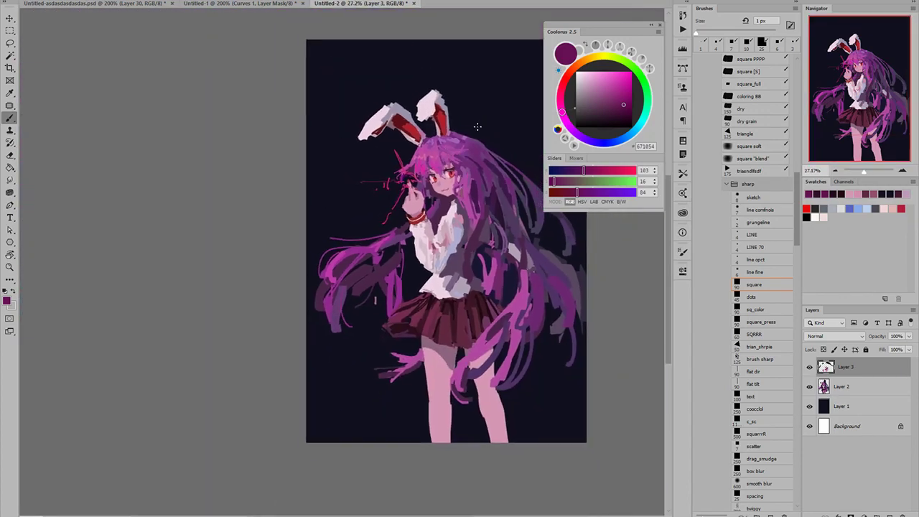
scroll(478, 151, "up", 5)
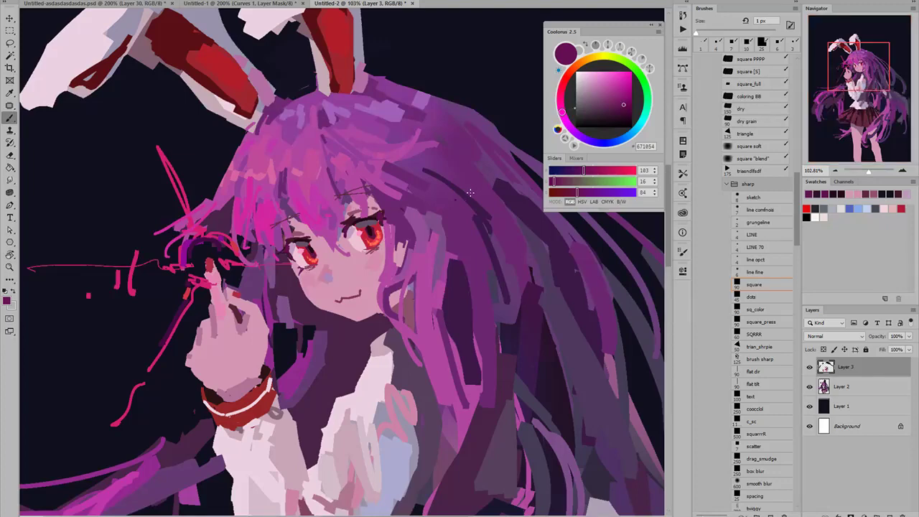
scroll(394, 228, "up", 3)
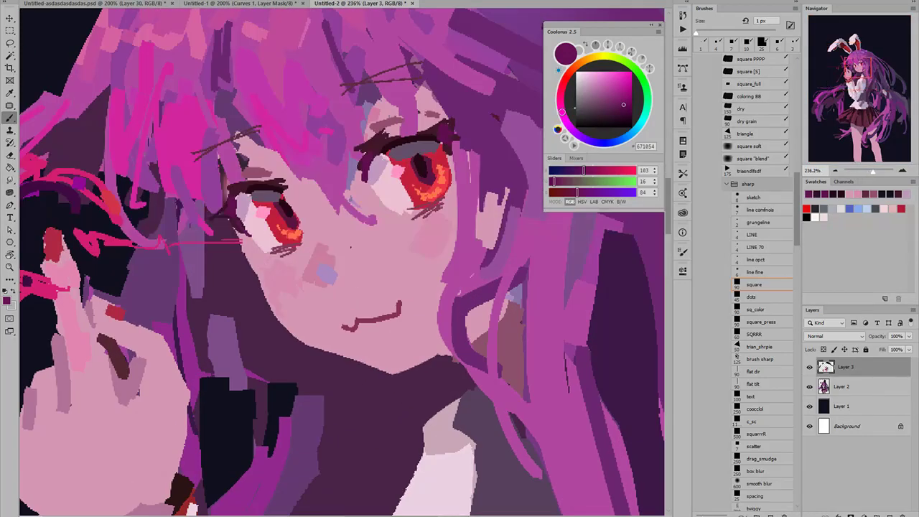
- Paint over the existing mouth with sampled skin color #D497B2 at 10 px
key("bracketright")
key("bracketright")
key("bracketright")
scroll(370, 277, "down", 8)
scroll(383, 308, "up", 6)
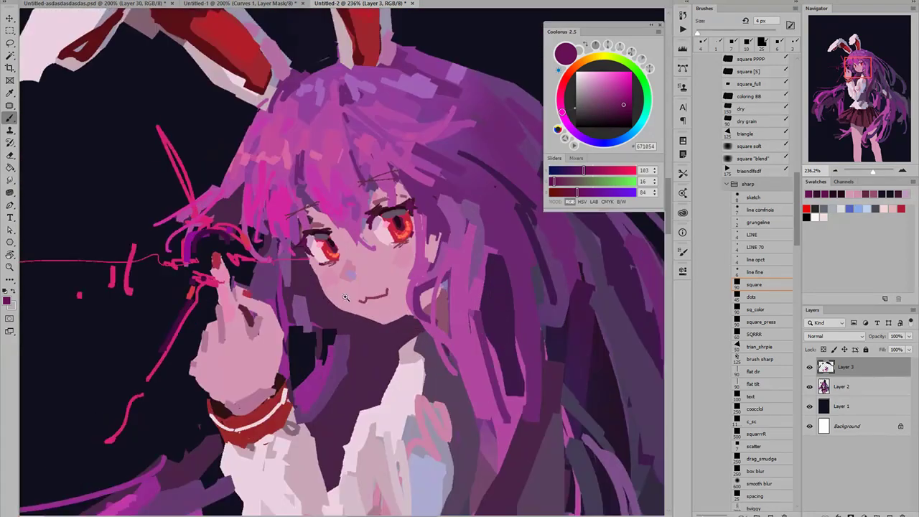
left_click(394, 301, "alt")
key("bracketright")
key("bracketright")
key("bracketright")
key("bracketright")
key("bracketright")
key("bracketright")
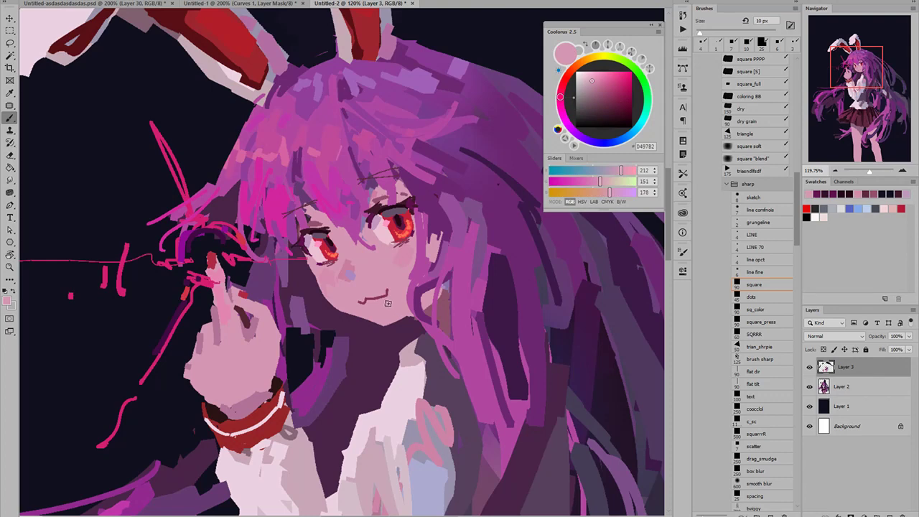
left_click_drag(390, 304, 353, 298)
- Redraw the small smirking mouth slightly higher on the face in dark rose #742D4D at 4 px
left_click(378, 270, "alt")
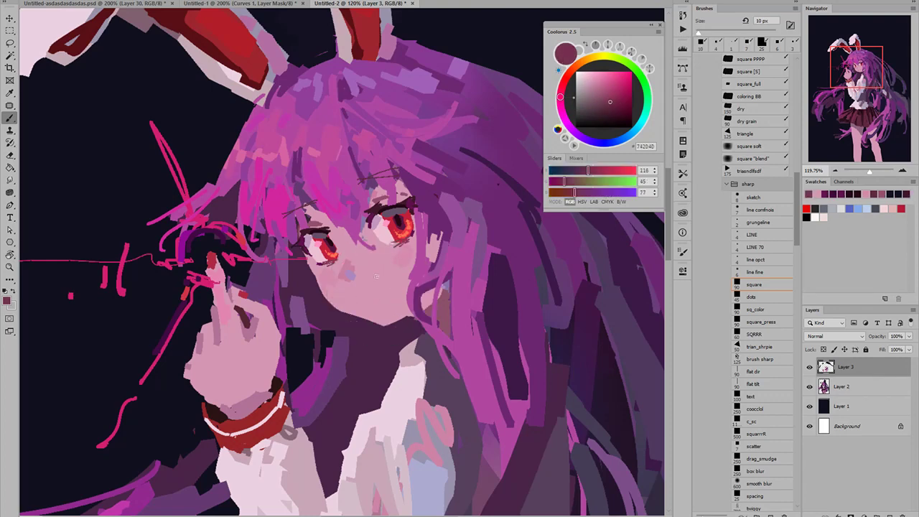
key("bracketleft")
key("bracketleft")
key("bracketleft")
key("bracketleft")
key("bracketleft")
key("bracketleft")
left_click_drag(360, 293, 390, 293)
key("ctrl+z")
left_click_drag(382, 278, 365, 278)
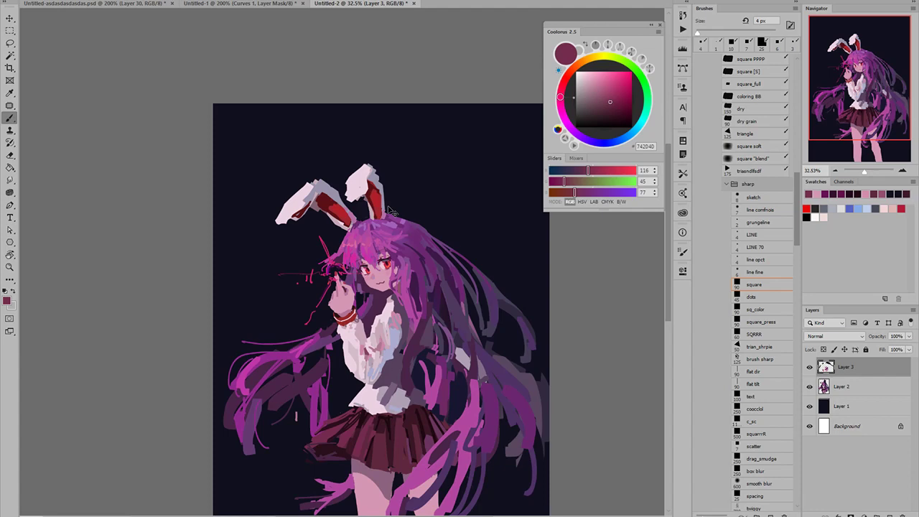
- Flip the canvas view horizontally and compare the painting with Layer 3 hidden and shown
key("ctrl+shift+h")
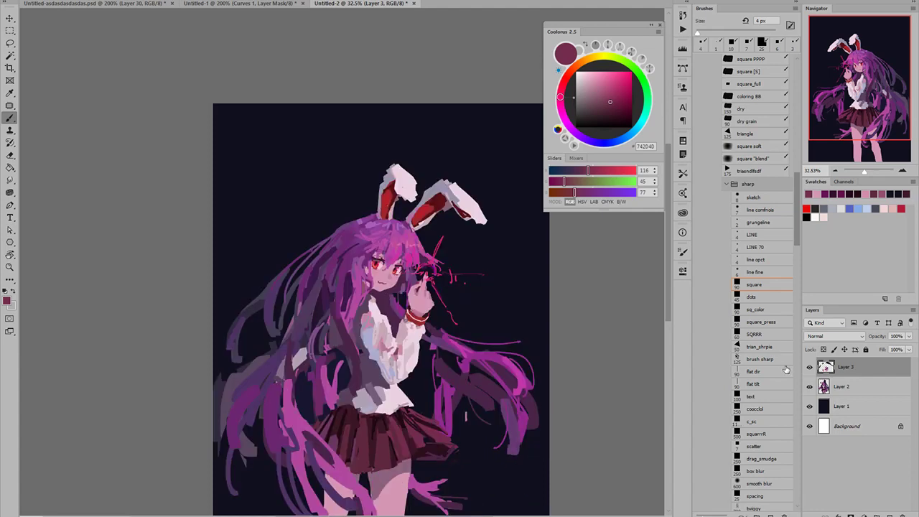
left_click(809, 367)
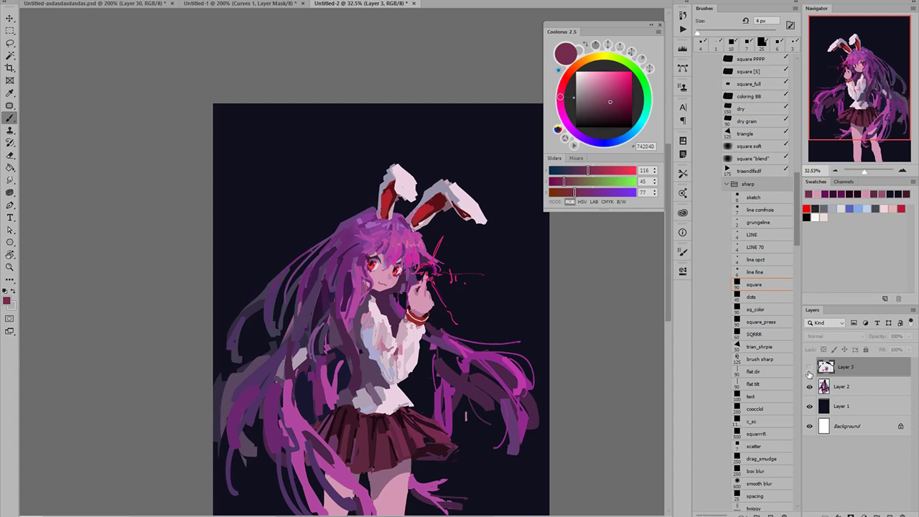
left_click(810, 367)
left_click(810, 367)
left_click(810, 367)
left_click(810, 367)
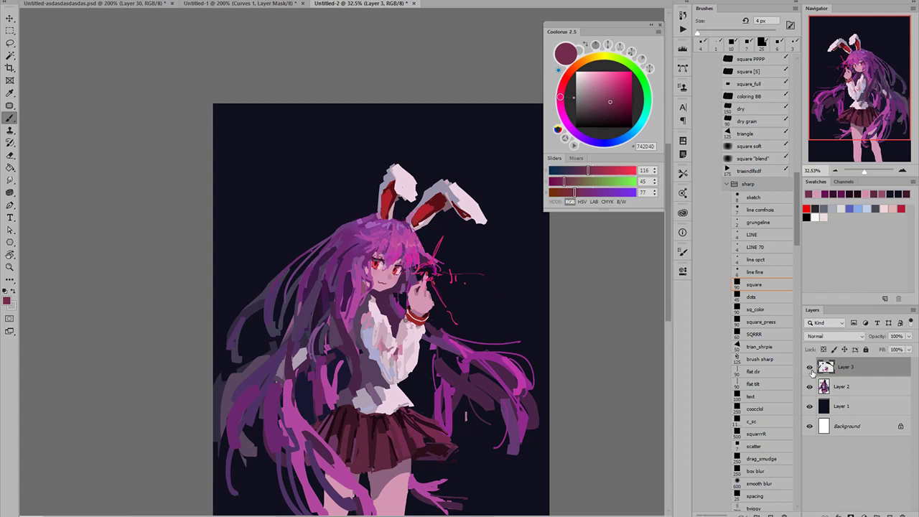
- Touch up the lower edge of the chin with sampled skin color #D497B2 at 7 px
left_click_drag(383, 299, 395, 269)
left_click(394, 268, "alt")
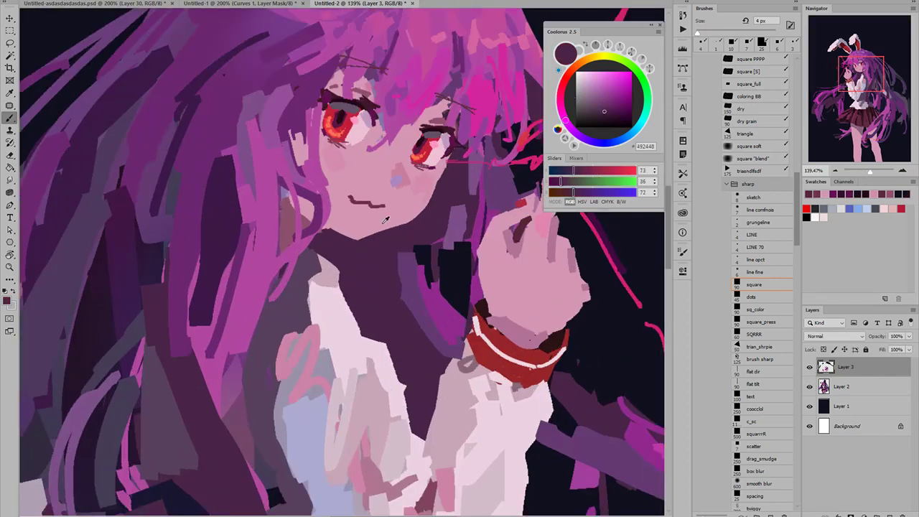
left_click(365, 238, "alt")
key("bracketright")
key("bracketright")
key("bracketright")
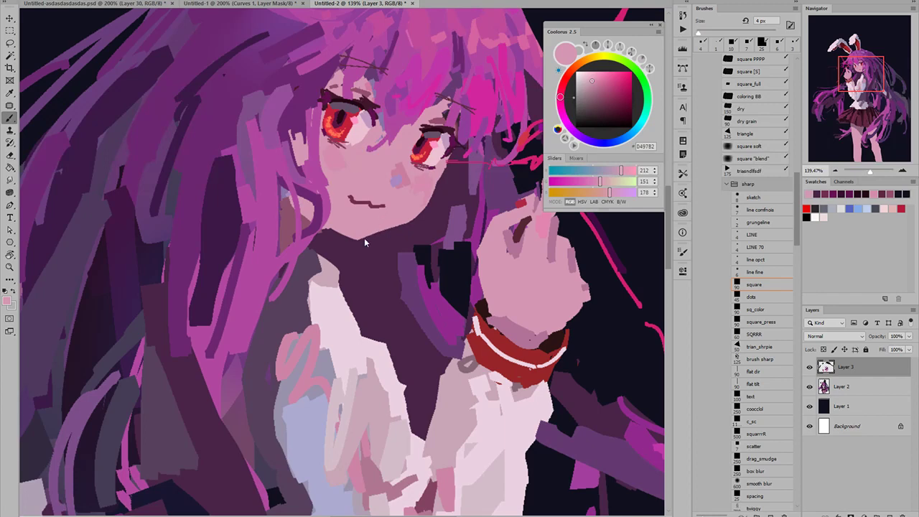
left_click_drag(377, 237, 369, 239)
- Refine the jawline on the hand side with sampled dark purple #492448 and pink skin tone #D58BAD, reducing the brush to 4 px
left_click(427, 209, "alt")
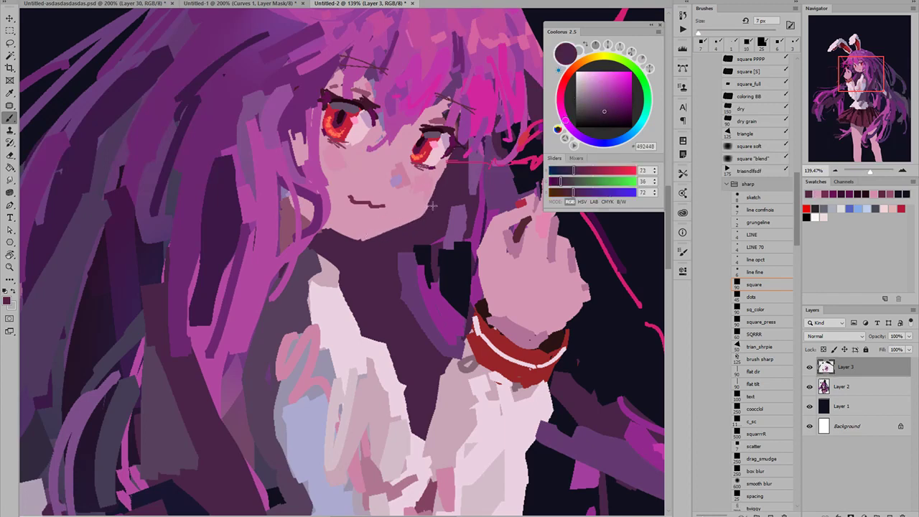
left_click(424, 204, "alt")
key("bracketleft")
key("bracketleft")
key("bracketleft")
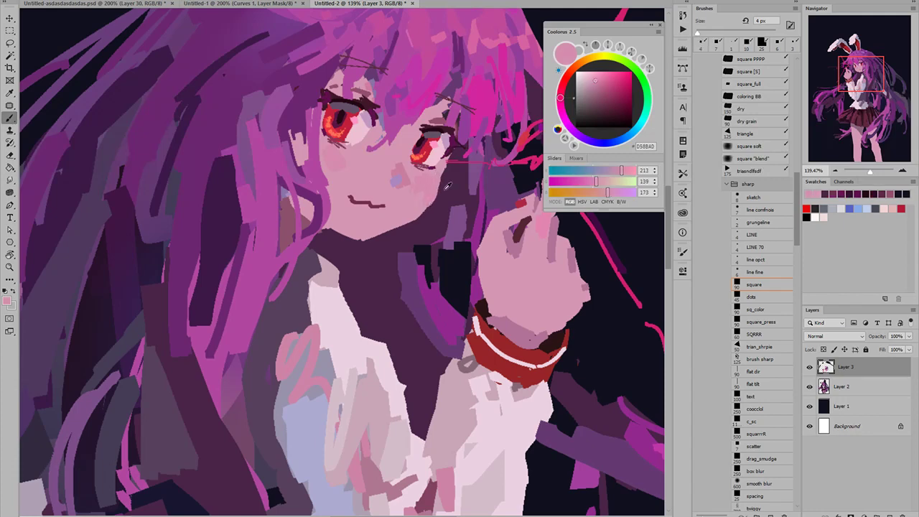
- Try trimming the underside of the chin with sampled dark purple #492448 at 7 px
left_click(427, 210, "alt")
key("bracketright")
key("bracketright")
key("bracketright")
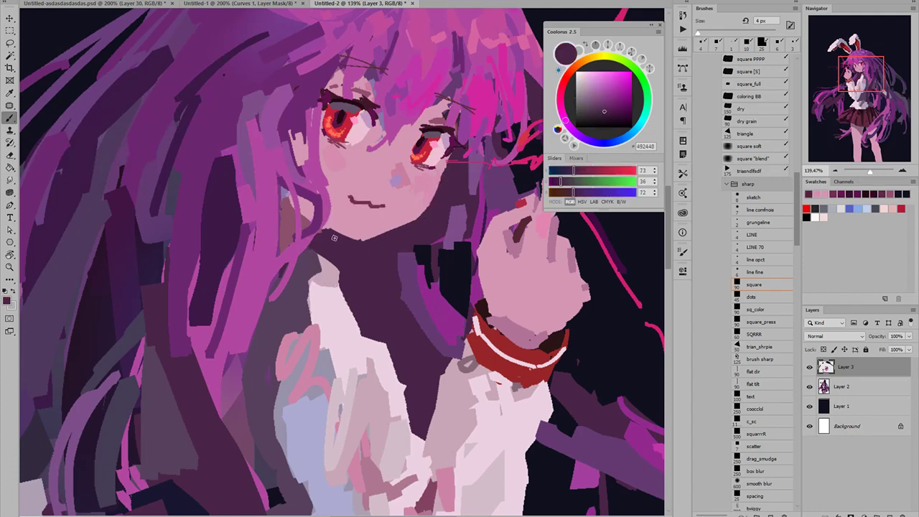
left_click_drag(328, 232, 362, 244)
key("ctrl+z")
left_click(375, 251, "alt")
- Compare the whole figure with Layer 3 hidden and shown
scroll(367, 250, "down", 3)
left_click_drag(330, 253, 251, 254)
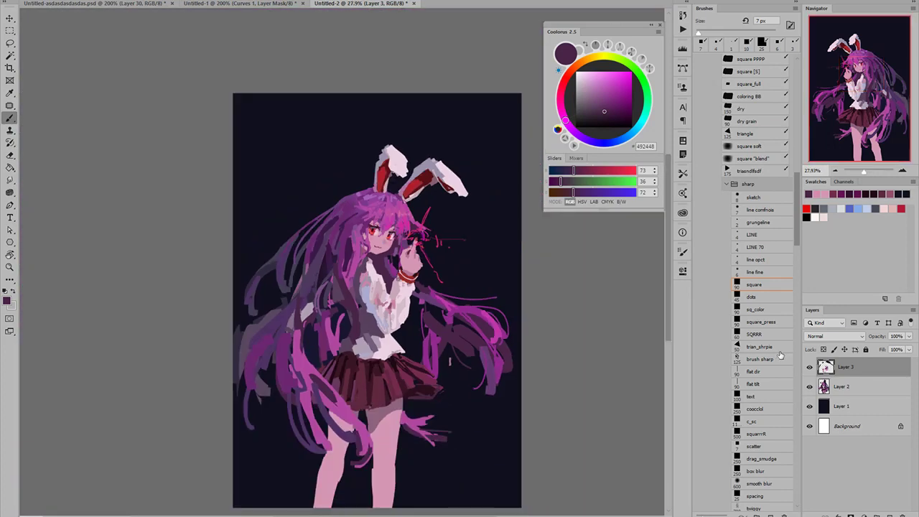
left_click(810, 367)
left_click(810, 368)
left_click(810, 367)
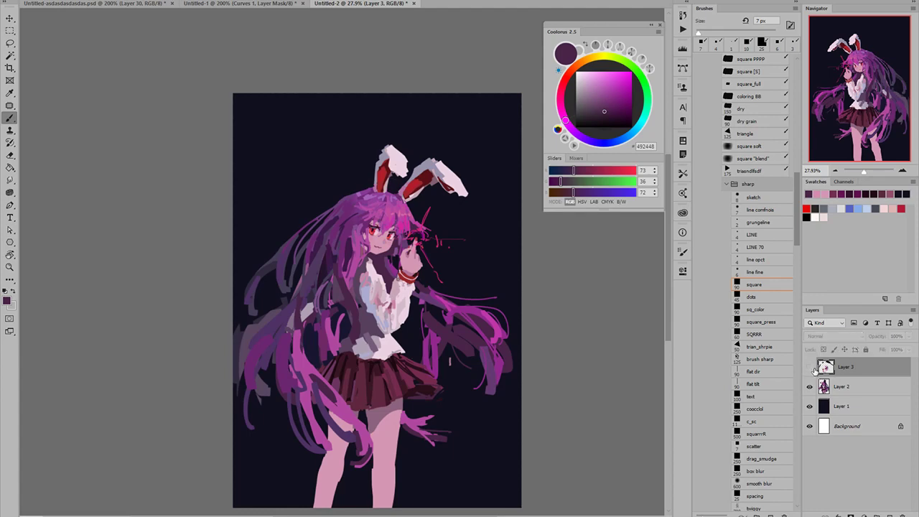
left_click(811, 367)
left_click(810, 367)
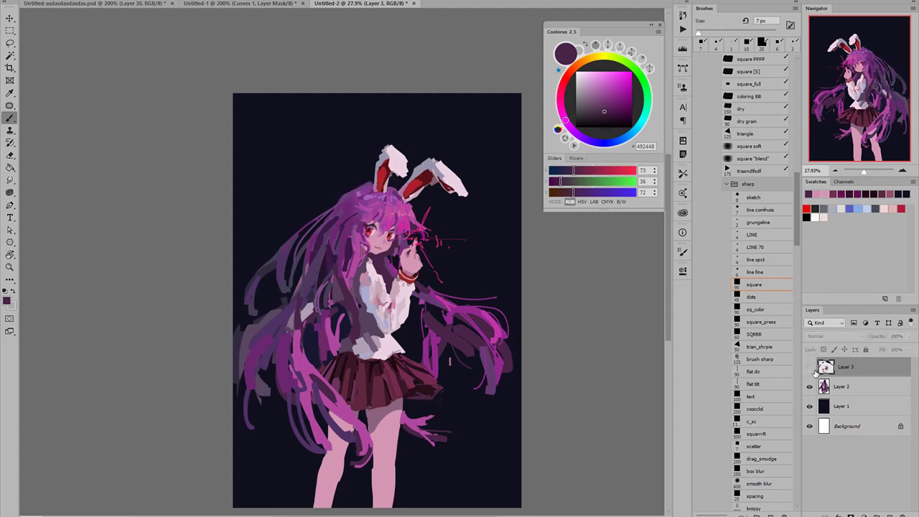
left_click(811, 367)
- Lasso the mouth area, nudge it slightly to adjust the smirk, and sample skin color #D497B2 for touch-ups
scroll(390, 243, "up", 10)
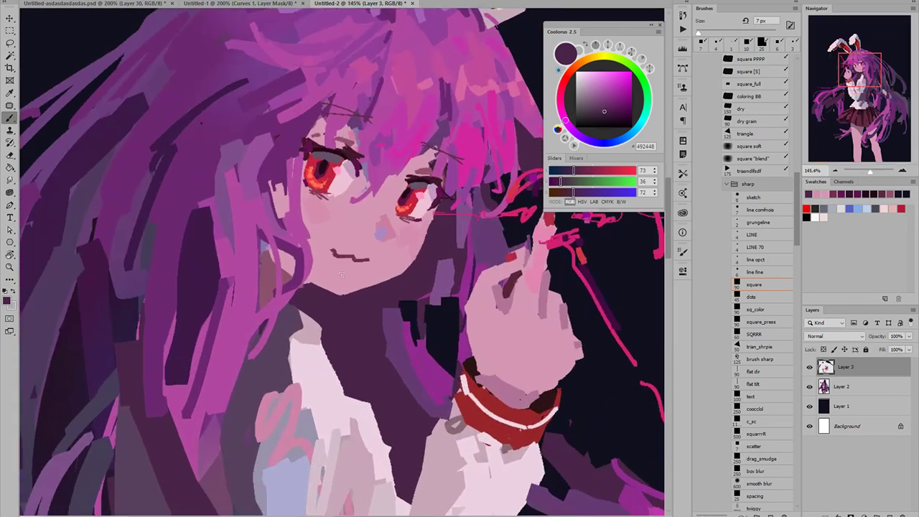
key("l")
mouse_move(343, 279)
left_mouse_down()
mouse_move(384, 267)
mouse_move(379, 273)
left_mouse_up()
key("b")
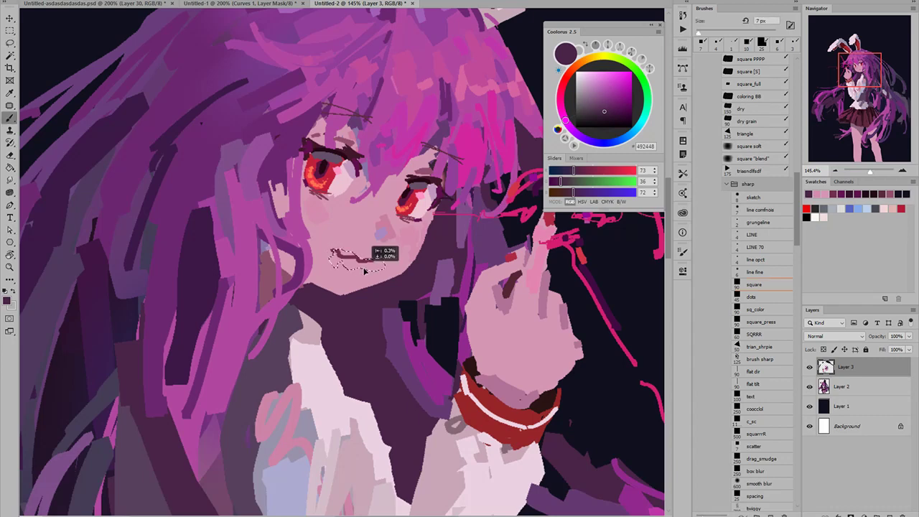
key("l")
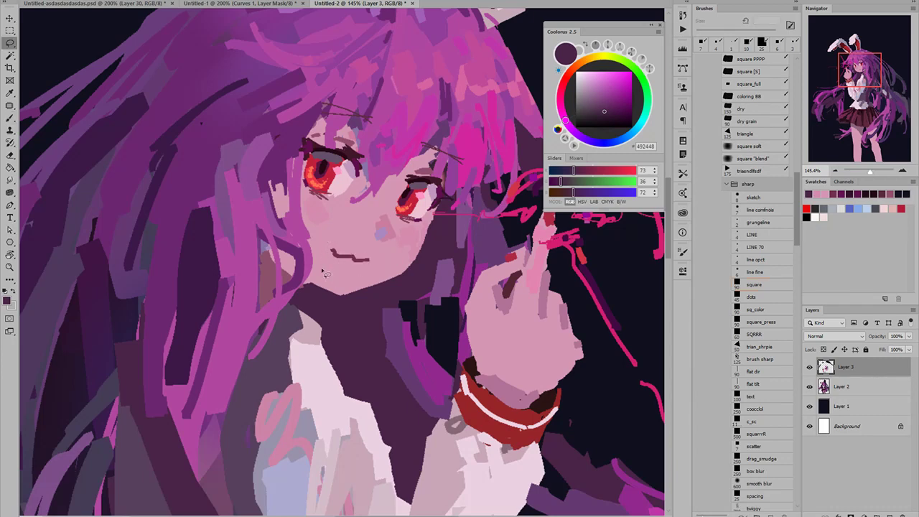
mouse_move(323, 276)
left_mouse_down()
mouse_move(381, 266)
mouse_move(363, 273)
left_mouse_up()
key("ctrl+d")
key("b")
left_click(334, 258, "alt")
- Repaint the shoulder of the white sleeve with sampled pinks and pale pink #ECD2E1, enlarging the brush to 25 px
scroll(334, 259, "down", 5)
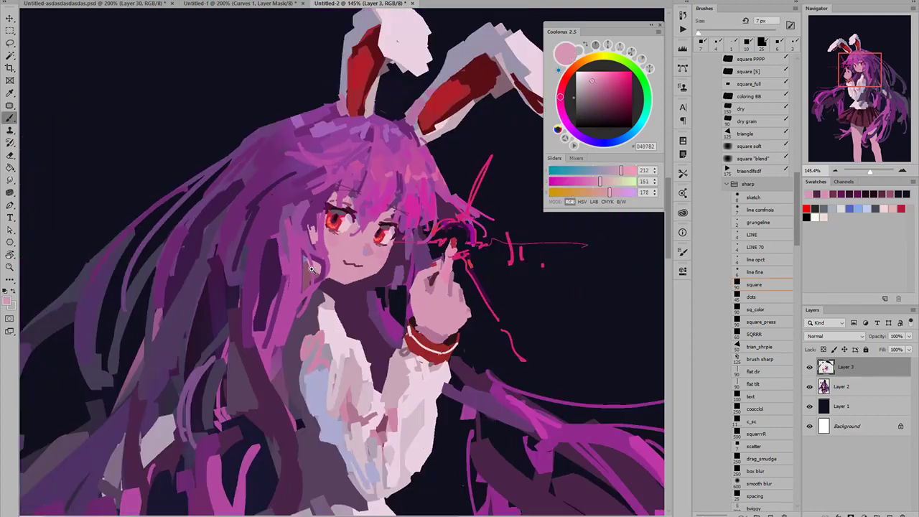
scroll(279, 272, "down", 3)
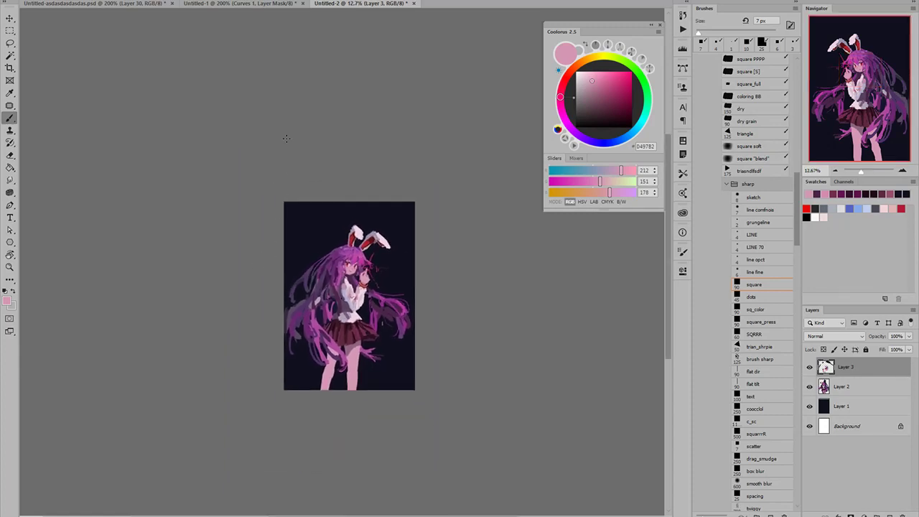
scroll(370, 300, "up", 4)
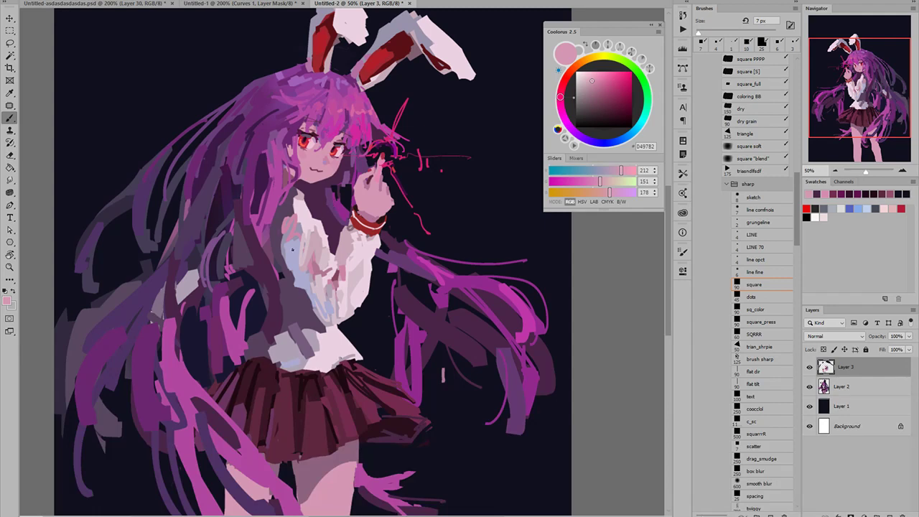
scroll(310, 256, "up", 1)
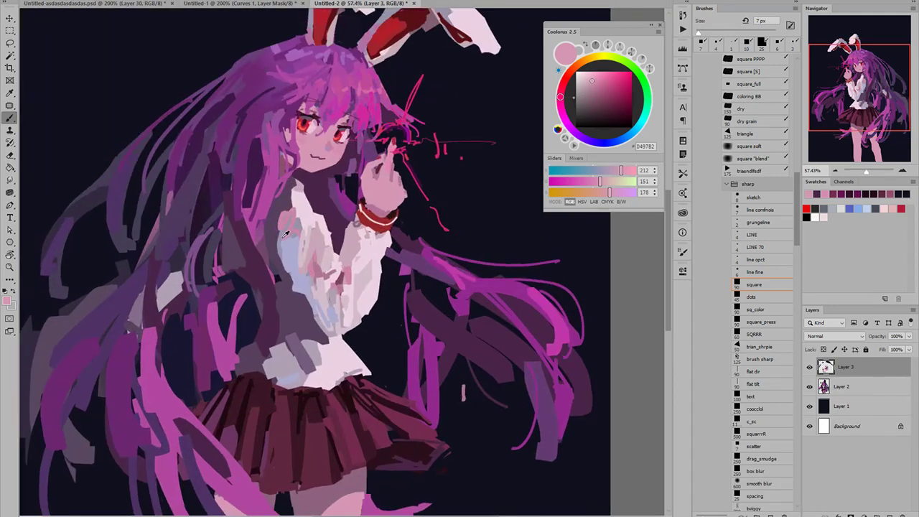
left_click(286, 237, "alt")
left_click(287, 220, "alt")
mouse_move(277, 214)
left_mouse_down()
mouse_move(312, 202)
mouse_move(285, 203)
mouse_move(314, 239)
mouse_move(286, 229)
left_mouse_up()
left_click(311, 203, "alt")
key("bracketright")
key("bracketright")
key("bracketright")
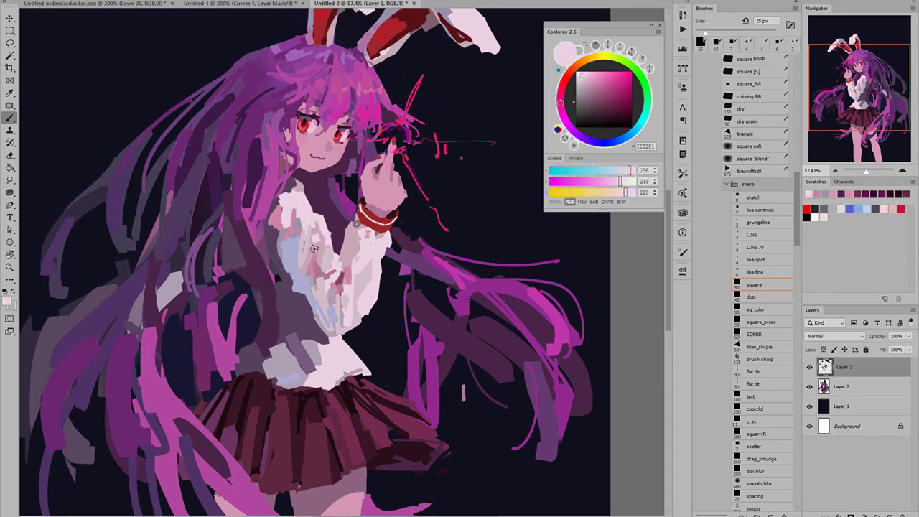
- Shade the upper sleeve with sampled greyed pink #C9A6B6, grey-lavender #9891AB and rose #CD84A6 at 25 px
left_click(314, 249, "alt")
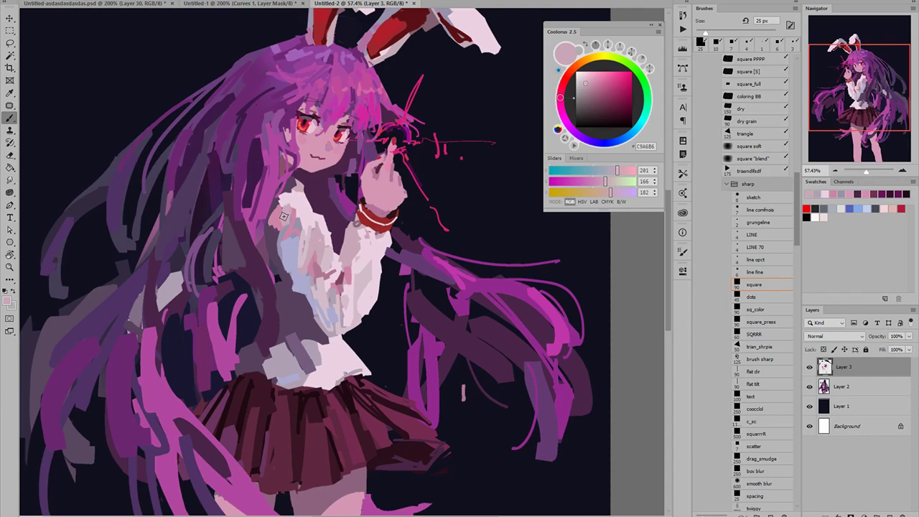
left_click(284, 244, "alt")
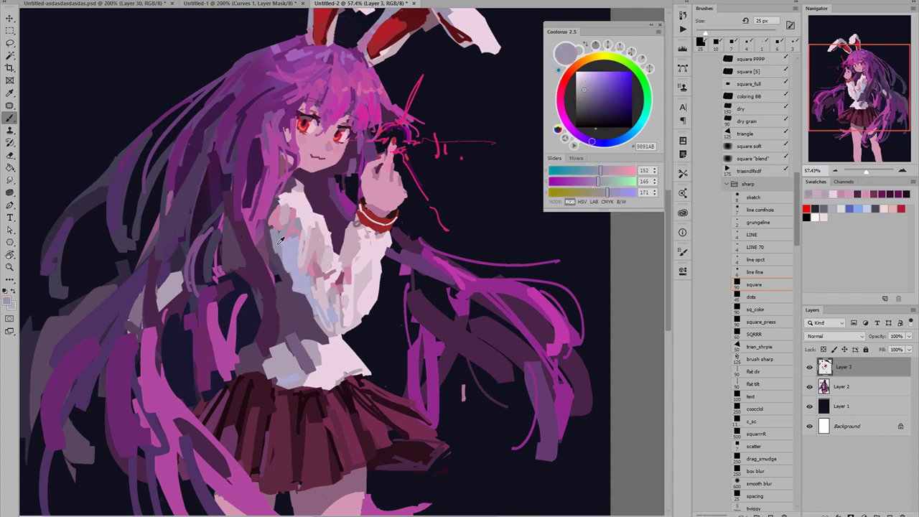
mouse_move(278, 253)
left_mouse_down()
mouse_move(289, 270)
mouse_move(227, 276)
mouse_move(293, 310)
left_mouse_up()
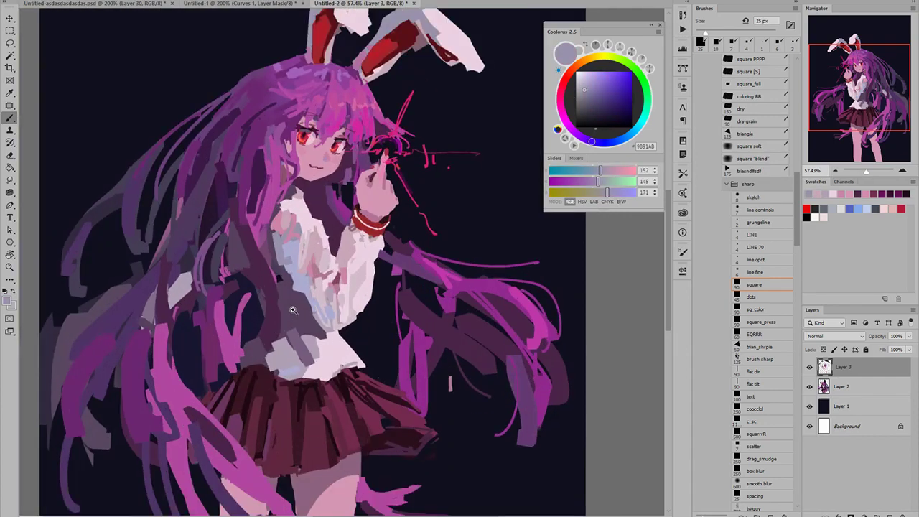
left_click(273, 250, "alt")
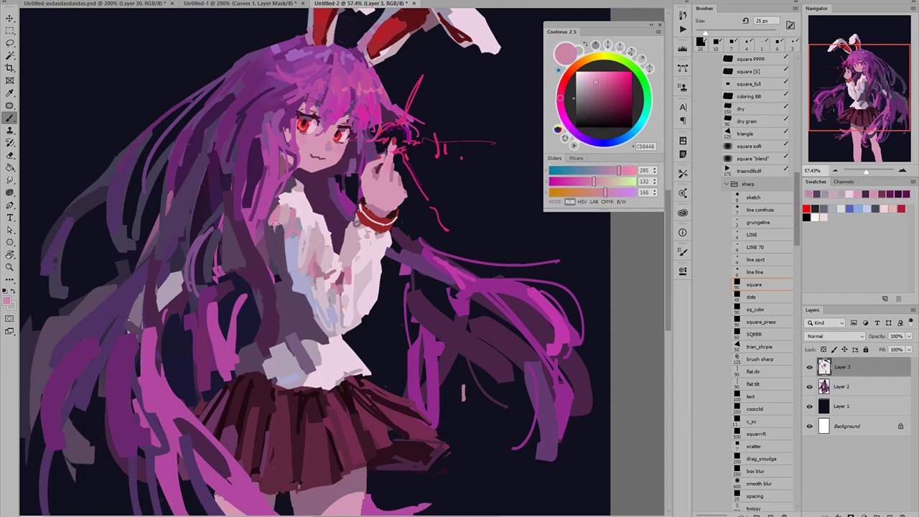
left_click(276, 228, "alt")
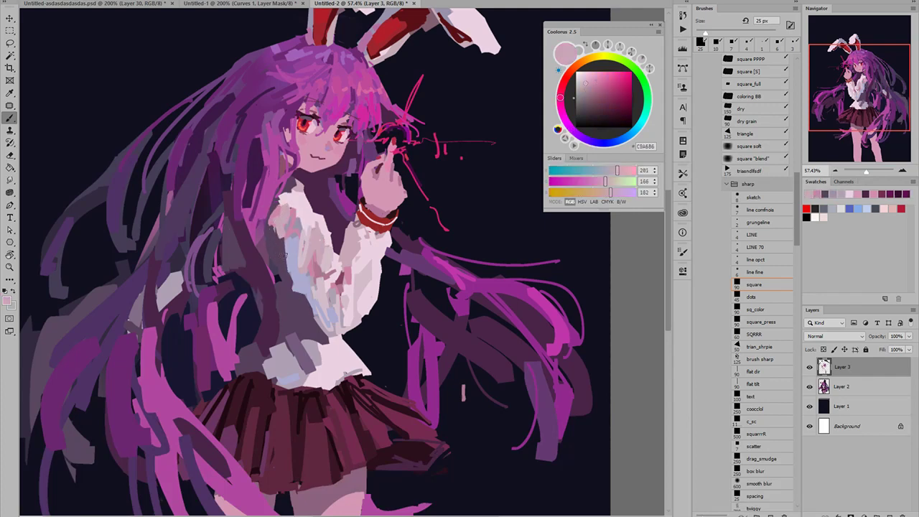
- Rework the back edge of the sleeve with sampled lavender tones and dark purple #57405D at 25 px
left_click(283, 257, "alt")
left_click(293, 250, "alt")
mouse_move(284, 252)
left_mouse_down()
mouse_move(289, 240)
mouse_move(291, 280)
mouse_move(232, 268)
left_mouse_up()
left_click(291, 228, "alt")
left_click(290, 274, "alt")
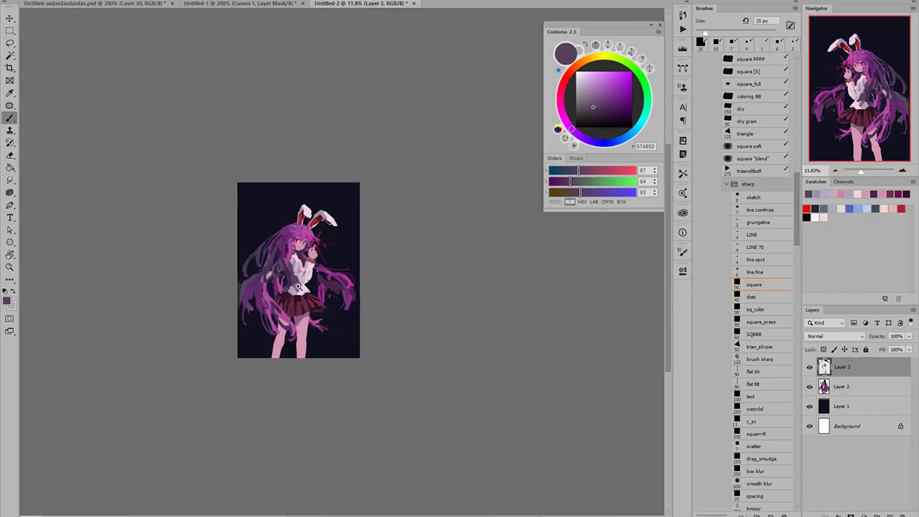
- Paint muted purple #85688C shadow strokes down the outer side of the sleeve at 25 px
left_click_drag(299, 287, 359, 285)
left_click(288, 267, "alt")
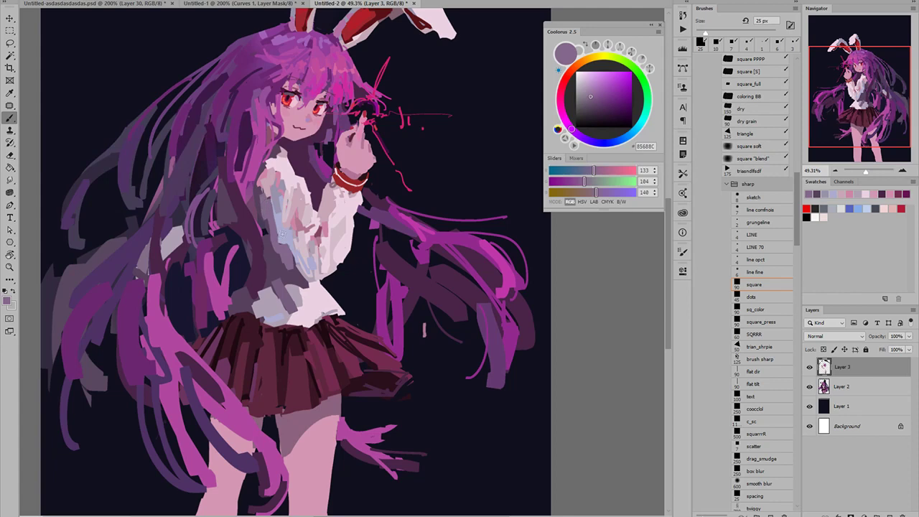
mouse_move(303, 278)
left_mouse_down()
mouse_move(228, 254)
mouse_move(299, 254)
left_mouse_up()
left_click_drag(279, 215, 290, 259)
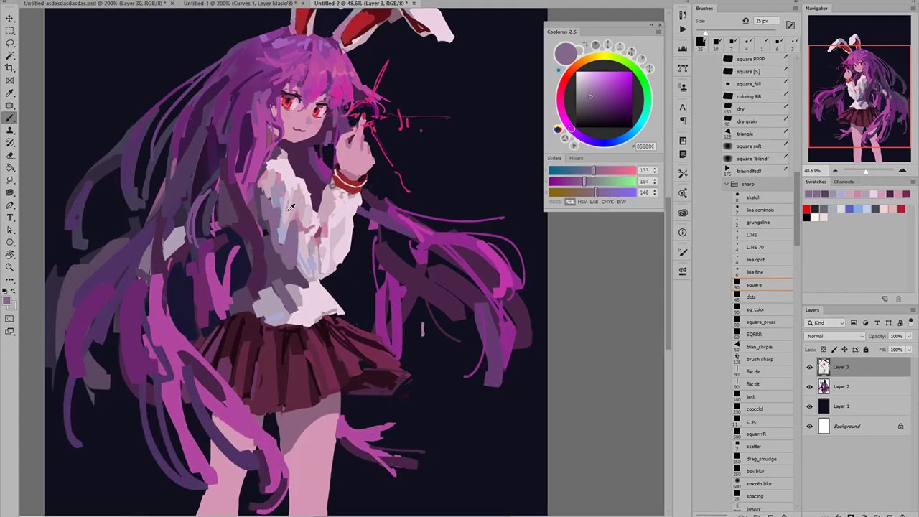
- Work dusty rose #AF7791 into the sleeve shading and recut the edge near the elbow with dark purple #57405D
left_click(295, 220, "alt")
mouse_move(299, 220)
left_mouse_down()
mouse_move(284, 239)
mouse_move(221, 235)
mouse_move(281, 272)
mouse_move(286, 240)
left_mouse_up()
left_click(286, 230, "alt")
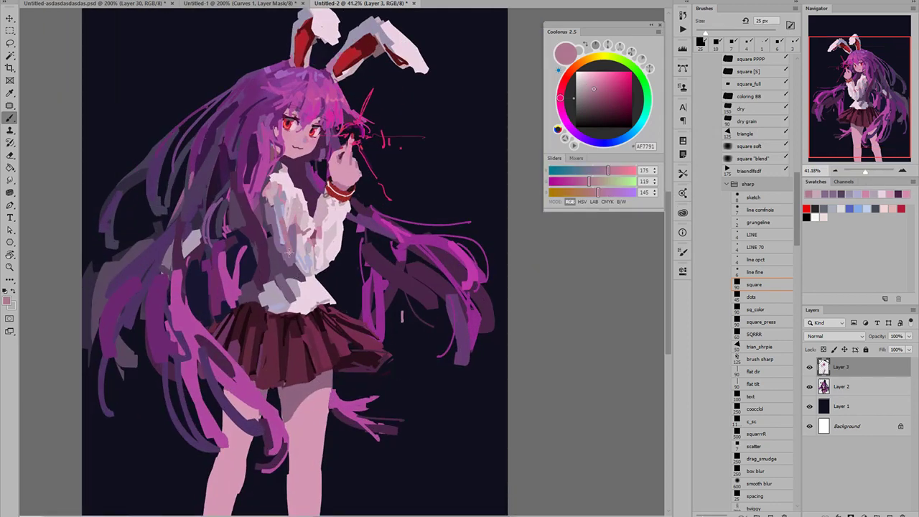
left_click(285, 260, "alt")
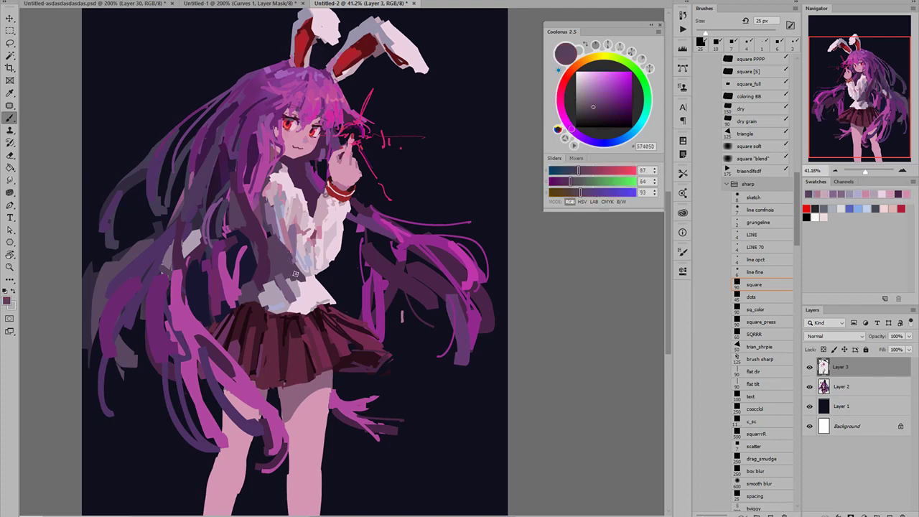
mouse_move(299, 265)
left_mouse_down()
mouse_move(236, 240)
mouse_move(302, 264)
mouse_move(289, 256)
left_mouse_up()
- Add muted purple #85688C accents at 10 px and lavender #ACABD0 strokes at 25 px to the lower sleeve
left_click(286, 238, "alt")
key("bracketleft")
key("bracketleft")
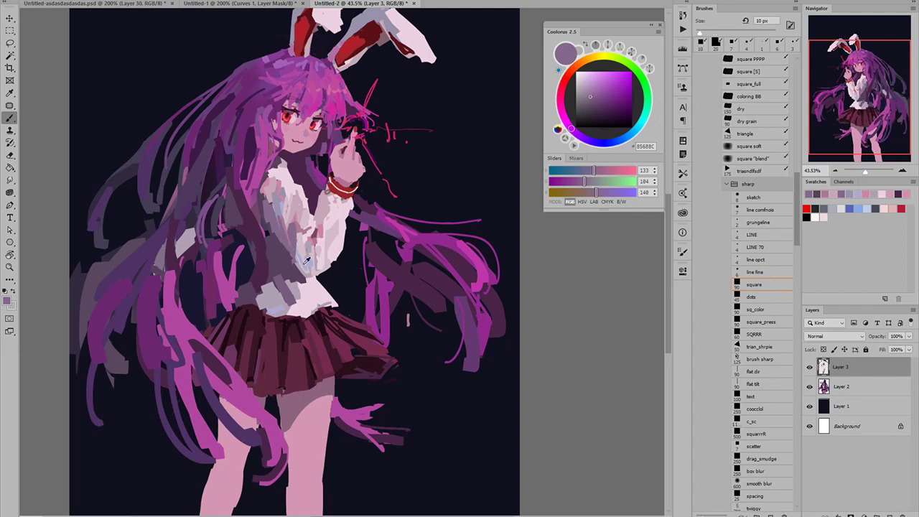
left_click(283, 235, "alt")
mouse_move(286, 248)
left_mouse_down()
mouse_move(274, 213)
mouse_move(238, 245)
mouse_move(280, 276)
left_mouse_up()
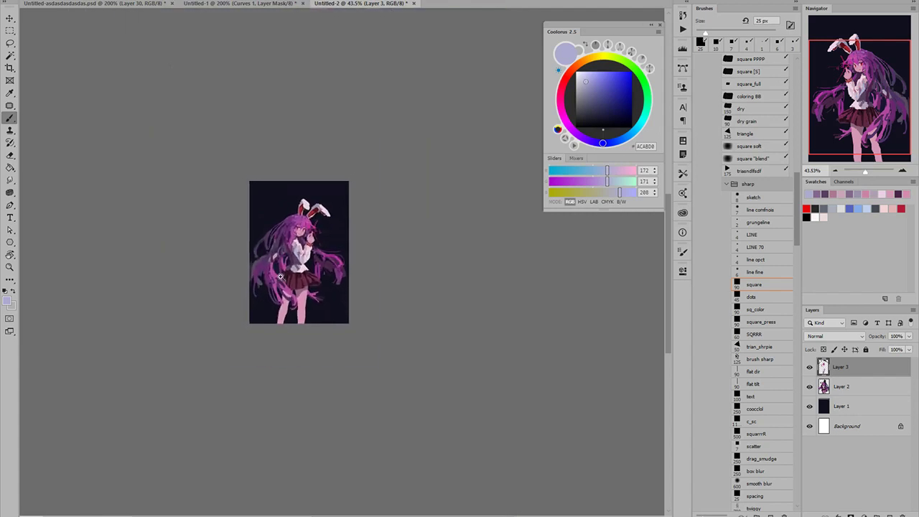
- Try a grey-lavender #9891AB shading stroke along the outer sleeve
scroll(280, 277, "up", 5)
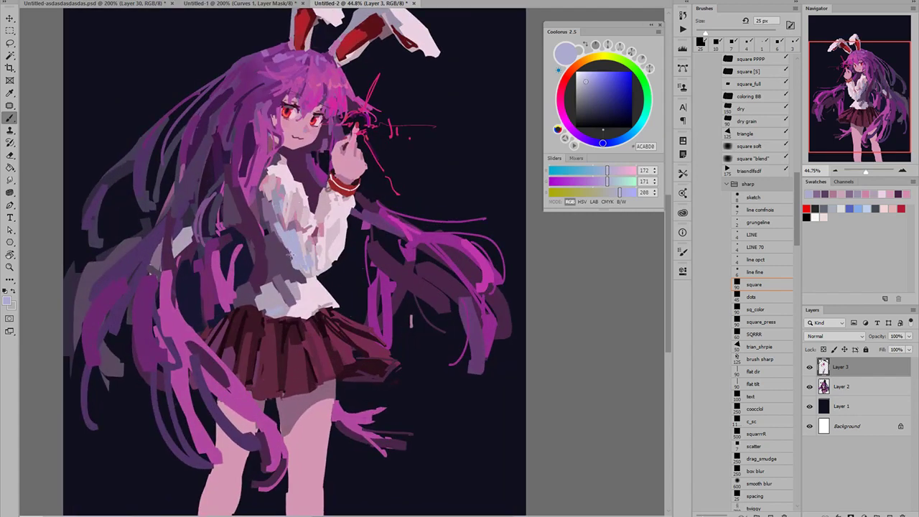
left_click(284, 248, "alt")
left_click(286, 239, "alt")
mouse_move(287, 237)
left_mouse_down()
mouse_move(298, 255)
mouse_move(259, 257)
mouse_move(266, 259)
left_mouse_up()
key("bracketleft")
key("bracketleft")
key("bracketleft")
key("ctrl+z")
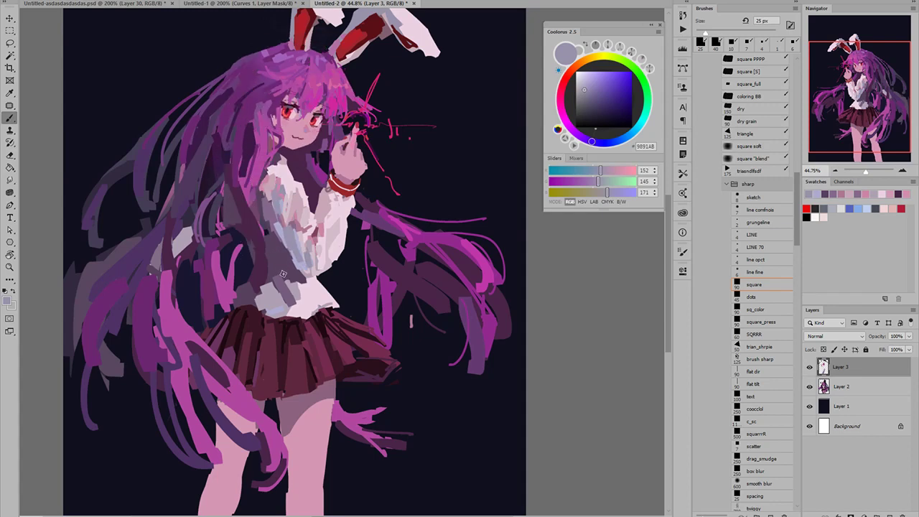
- Stroke muted purple #85688C at 25 px into the shading along the middle of the white sleeve
mouse_move(325, 254)
left_mouse_down()
mouse_move(299, 254)
mouse_move(383, 270)
left_mouse_up()
left_click(321, 225, "alt")
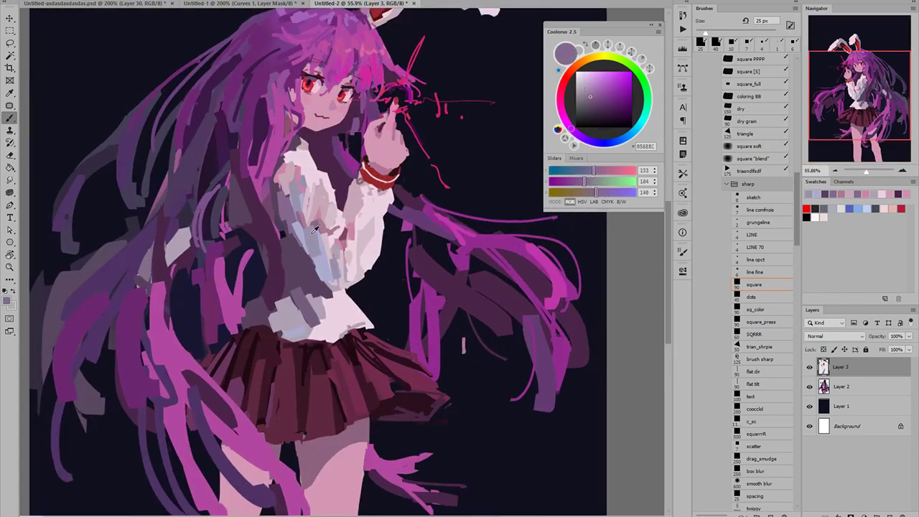
left_click(313, 223, "alt")
left_click_drag(311, 214, 319, 231)
- Add small dusty rose #AF7791 accents at 10 px to the folds of the sleeve
left_click(329, 236, "alt")
key("bracketleft")
key("bracketleft")
key("bracketleft")
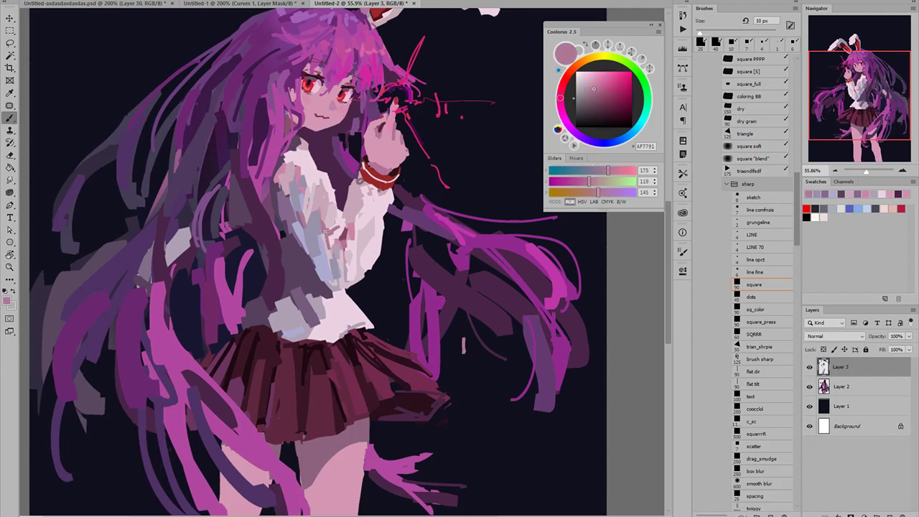
mouse_move(325, 222)
left_mouse_down()
mouse_move(263, 209)
mouse_move(314, 219)
left_mouse_up()
left_click(321, 213, "alt")
key("bracketleft")
key("bracketleft")
key("bracketleft")
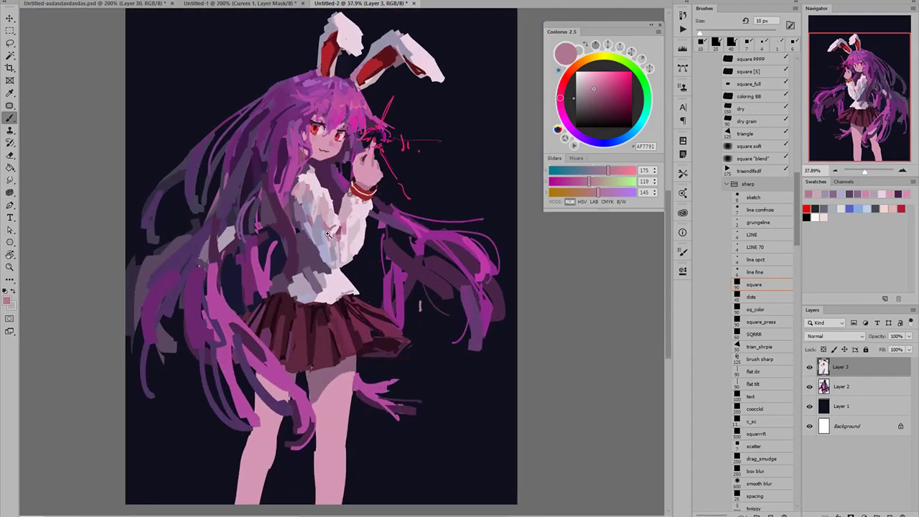
- Soften the folds near the elbow with pale pinks #C9A6B6, #ECD2E1 and #D4BDCA, varying the brush between 10 and 25 px
scroll(328, 234, "up", 2)
key("period")
left_click(332, 223, "alt")
scroll(320, 203, "down", 4)
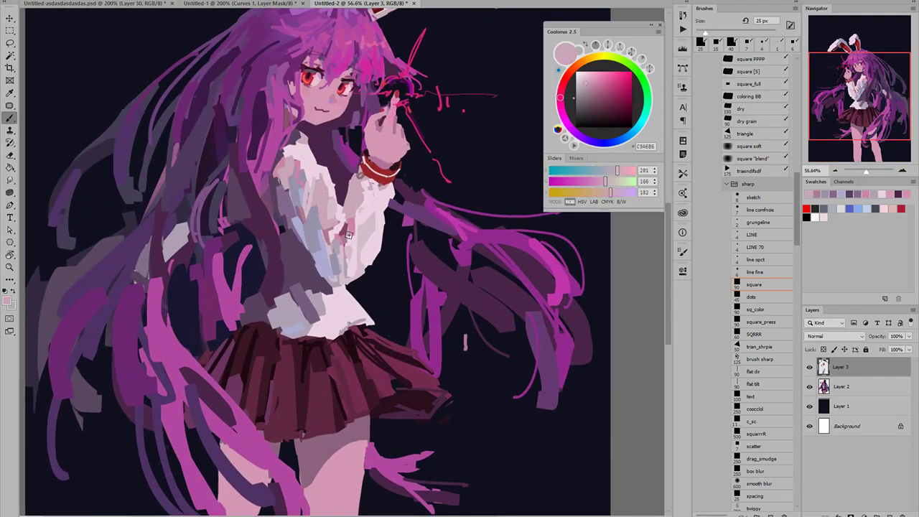
scroll(281, 224, "up", 4)
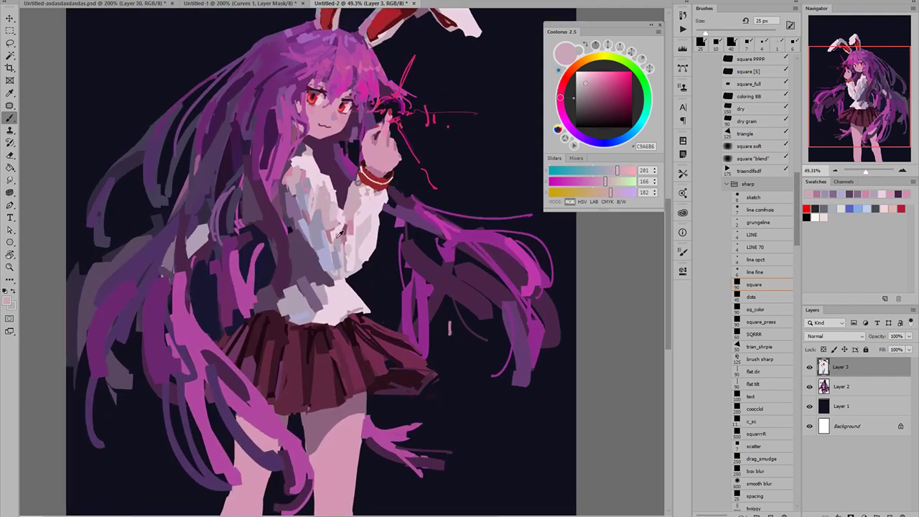
left_click(332, 246, "alt")
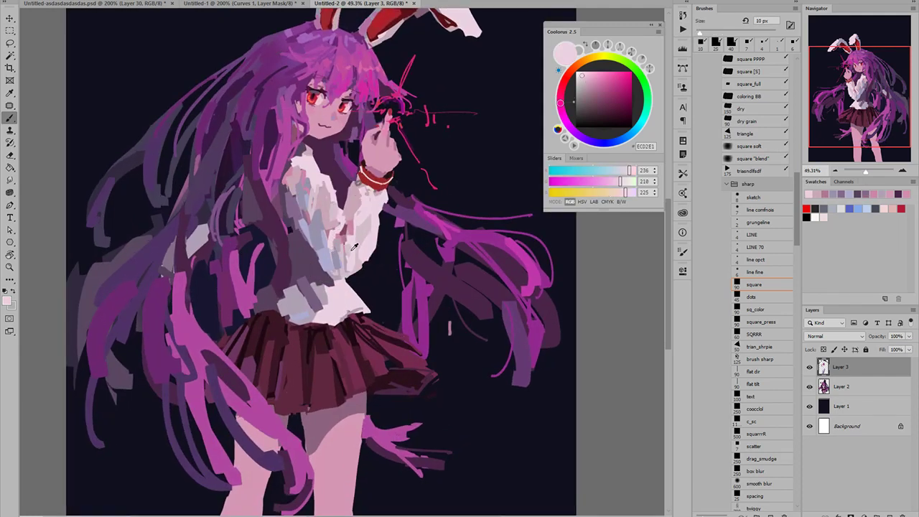
left_click(348, 250, "alt")
key("period")
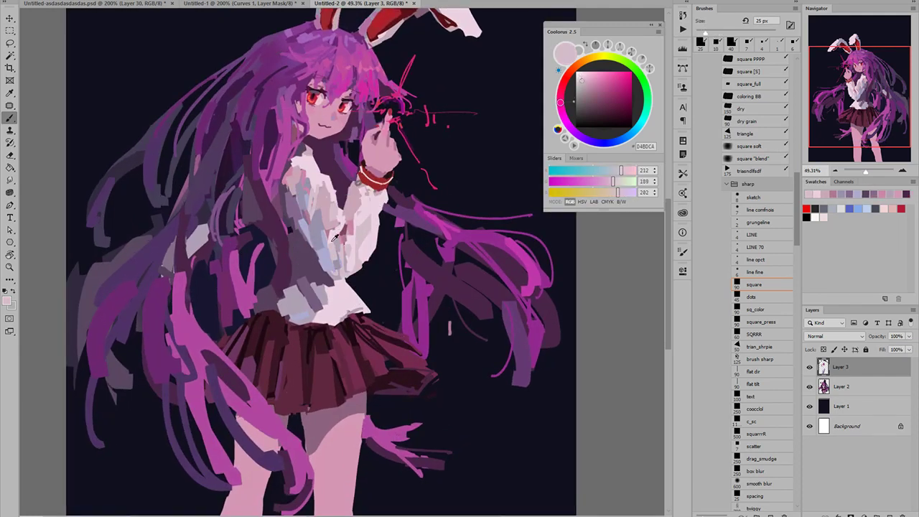
- Work grey-lavender #AFA0B3 and dusty pink #C9A6B6 into the shading of the upper sleeve
left_click(327, 231, "alt")
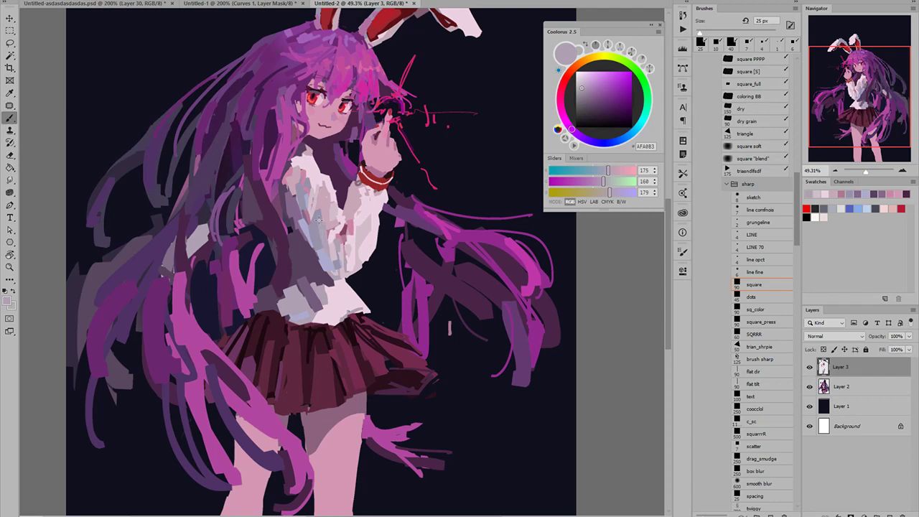
key("comma")
left_click(326, 221, "alt")
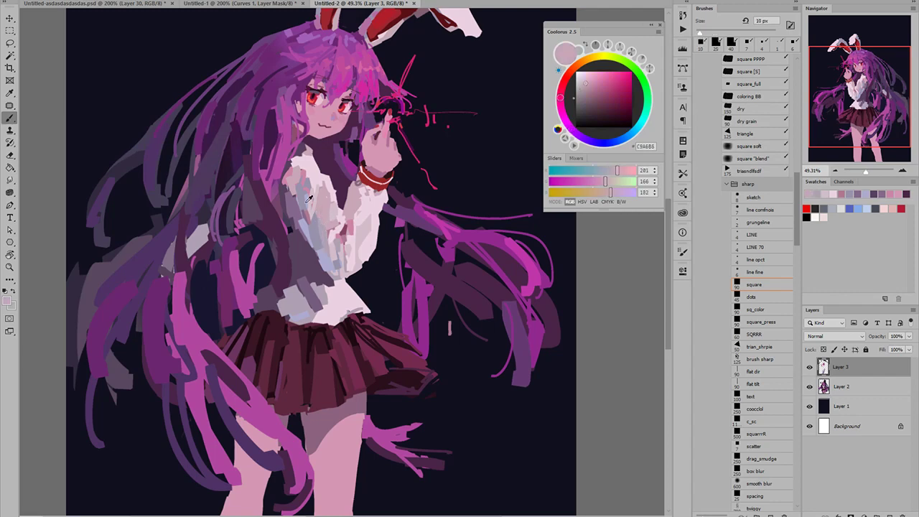
left_click(305, 198, "alt")
key("bracketright")
key("bracketright")
key("bracketright")
mouse_move(300, 192)
left_mouse_down()
mouse_move(299, 203)
mouse_move(264, 191)
mouse_move(329, 193)
mouse_move(329, 217)
left_mouse_up()
- Paint dark purple #492448 at 40 px beside the collar to define the shoulder edge beneath the chin
left_click(333, 189, "alt")
left_click(343, 185, "alt")
key("bracketright")
key("bracketright")
key("bracketright")
left_click_drag(334, 183, 338, 204)
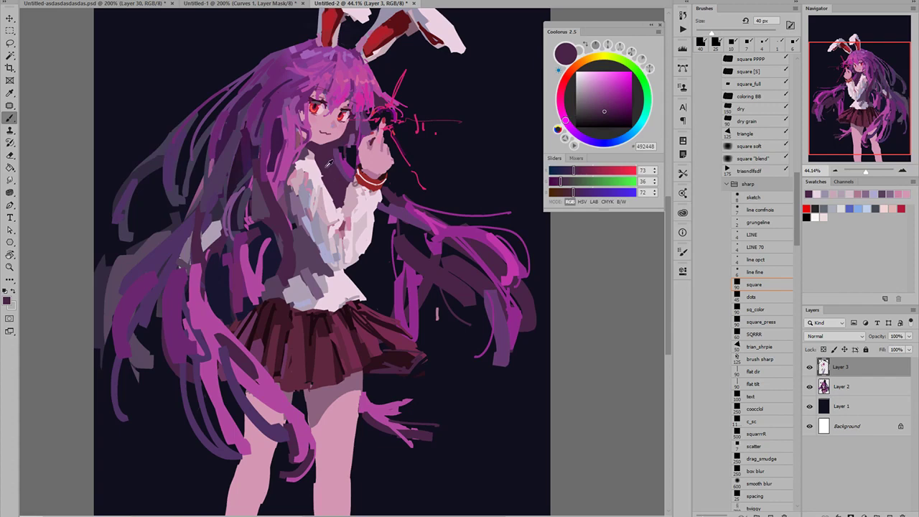
- Check the composition of the whole painting at reduced size, comparing the mirrored and normal canvas
scroll(327, 165, "down", 5)
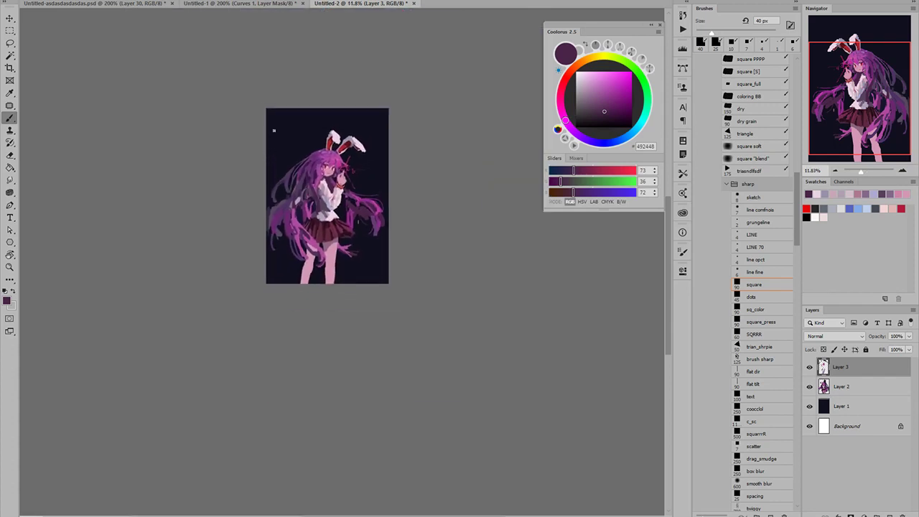
scroll(329, 165, "up", 2)
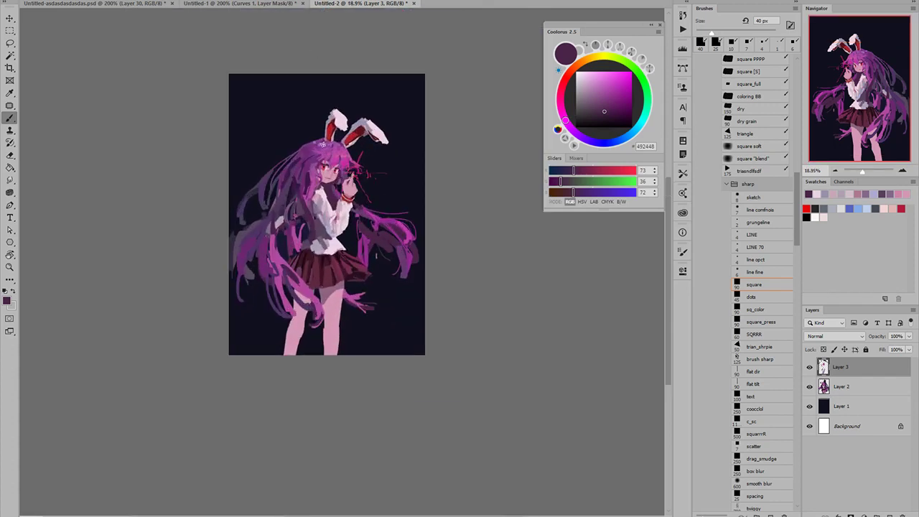
scroll(348, 199, "down", 2)
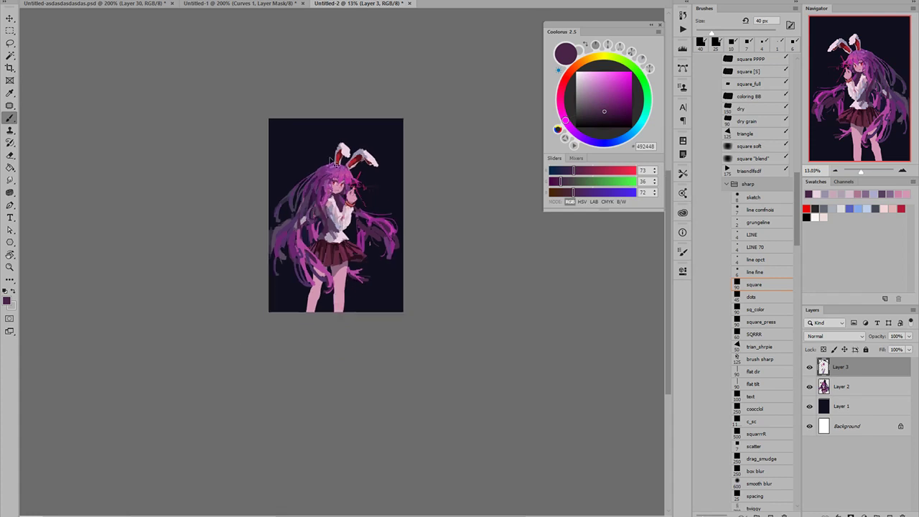
key("ctrl+shift+h")
key("h")
key("h")
key("h")
key("h")
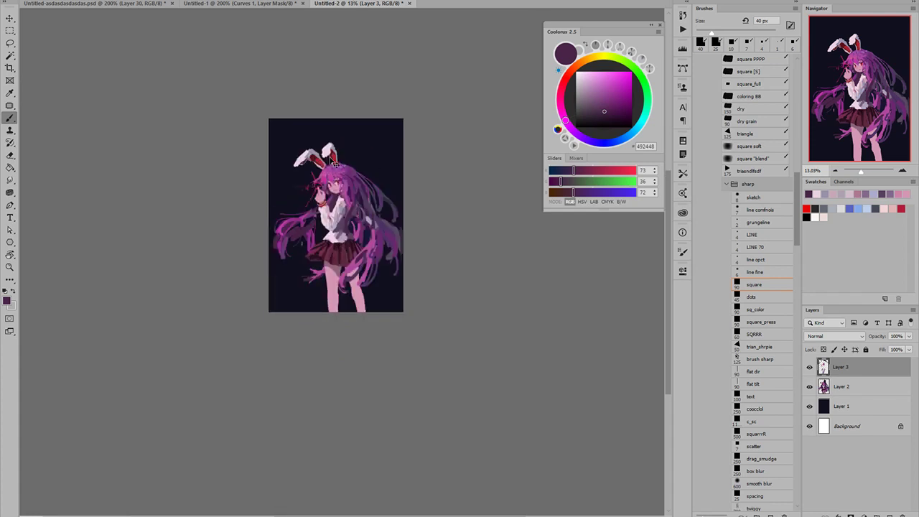
key("h")
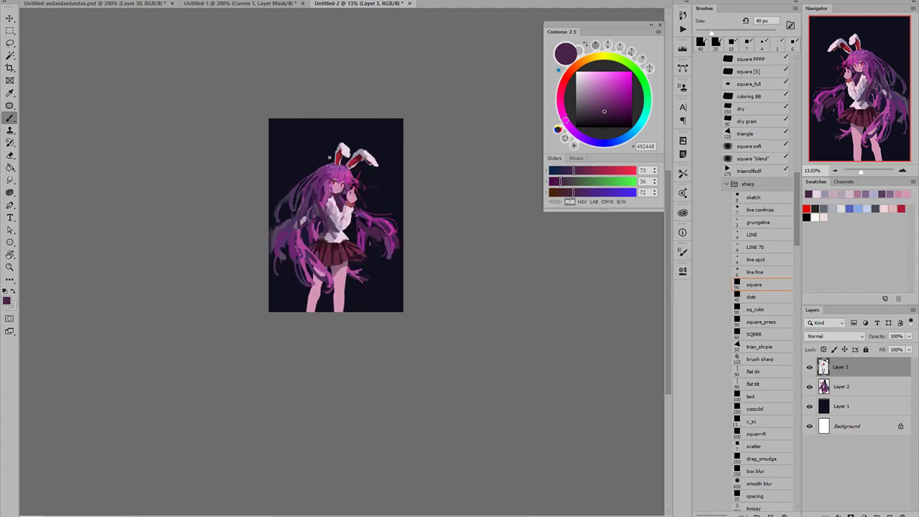
left_click_drag(340, 180, 361, 214)
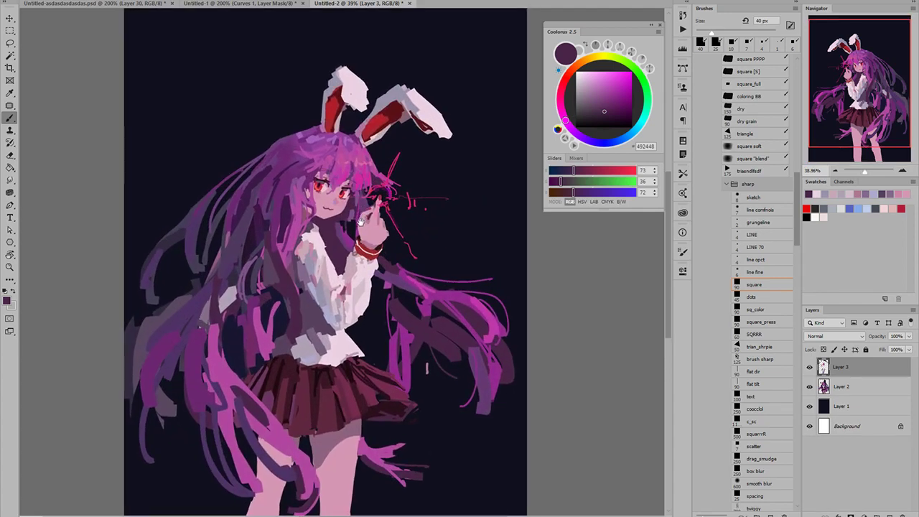
scroll(361, 222, "up", 2)
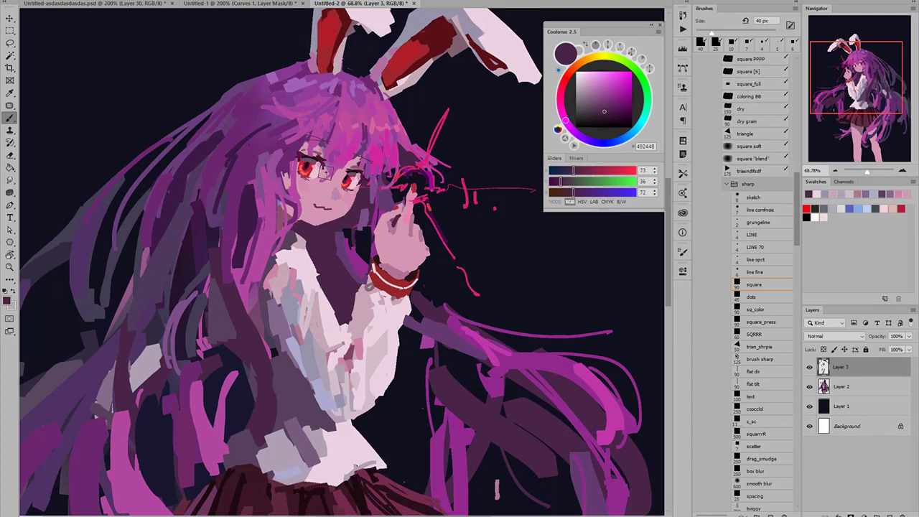
- Touch up the area around the ears and top hair with background navy #11101E and sampled red and purple tones
left_click(411, 113, "alt")
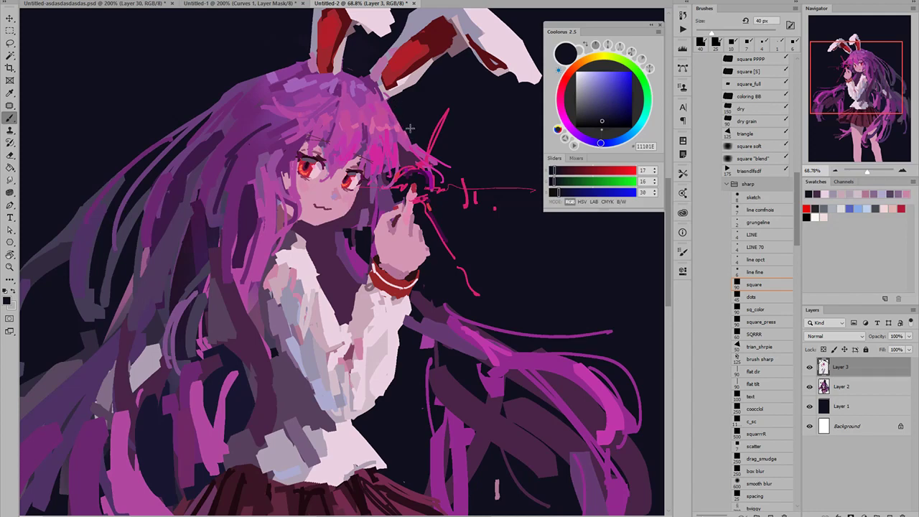
left_click(328, 71, "alt")
key("bracketleft")
key("bracketleft")
key("bracketleft")
mouse_move(328, 72)
left_mouse_down()
mouse_move(329, 80)
mouse_move(265, 101)
mouse_move(291, 115)
left_mouse_up()
left_click(266, 125, "alt")
key("bracketright")
key("bracketright")
key("bracketright")
left_click(367, 85, "alt")
left_click(318, 65, "alt")
- Darken the underside of the skirt's flared corner with deep maroon #290F1A at 25 px
left_click_drag(383, 252, 411, 260)
left_click(349, 224, "alt")
left_click_drag(367, 227, 348, 237)
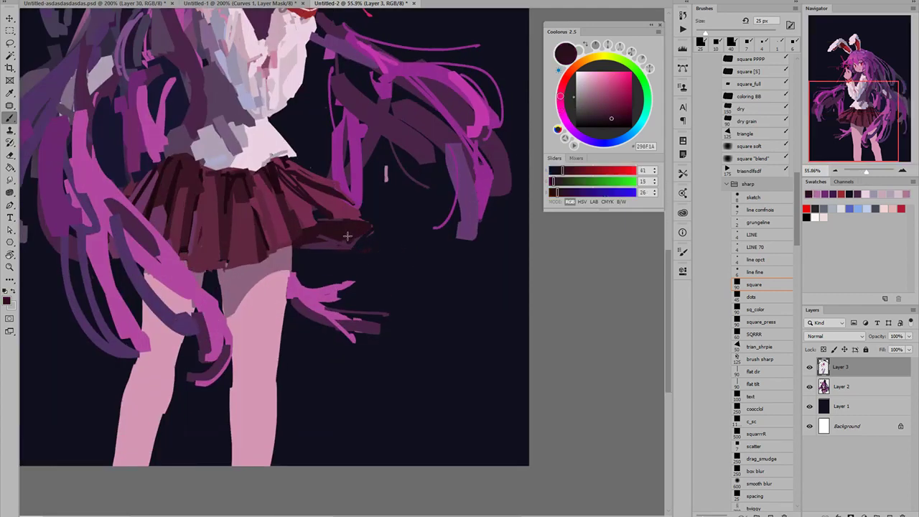
- Line the edge of the skirt's flared hem with thin wine #742A4E strokes at 7 px
left_click(346, 216, "alt")
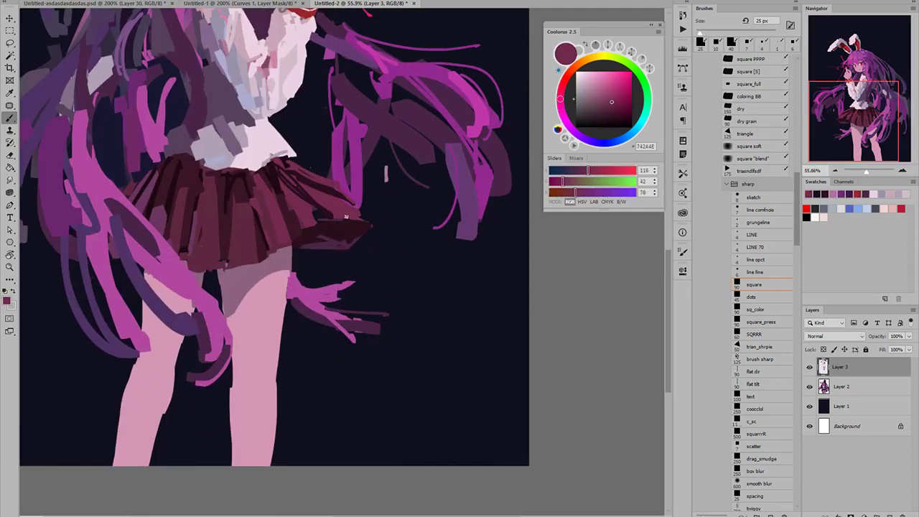
mouse_move(370, 227)
left_mouse_down()
mouse_move(333, 218)
mouse_move(308, 222)
mouse_move(305, 234)
left_mouse_up()
scroll(334, 252, "down", 8)
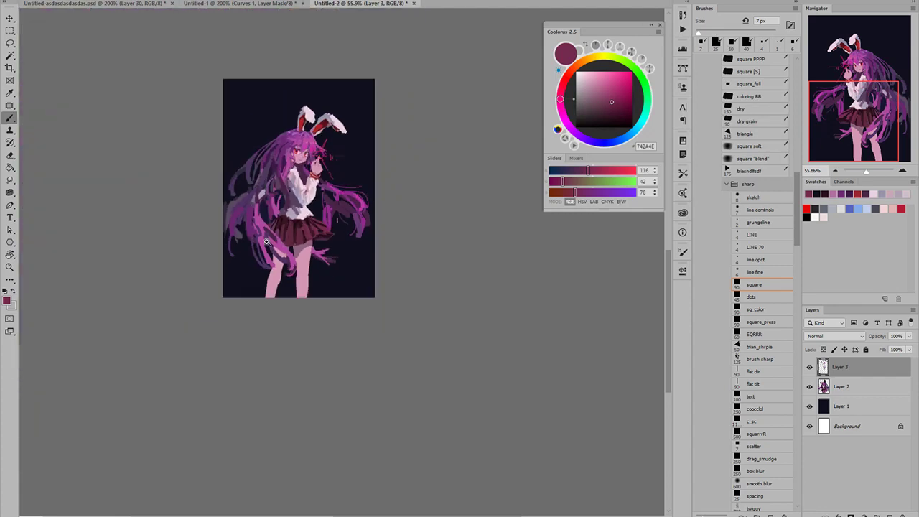
scroll(332, 251, "up", 10)
- Rework the pleats beside the flared hem with alternating wine #742A4E and deep maroon #290F1A, enlarging the brush to 25 px
left_click(308, 198, "alt")
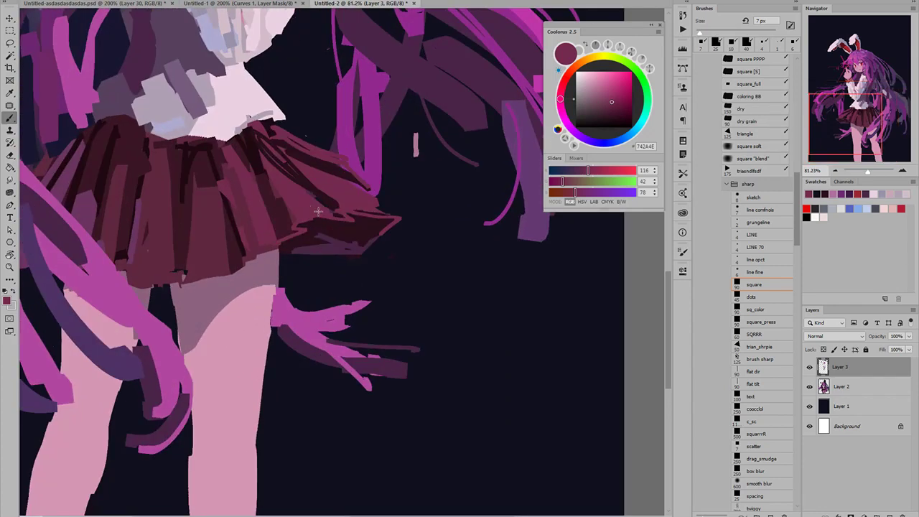
key("bracketright")
key("bracketright")
key("bracketright")
left_click(317, 205, "alt")
key("bracketright")
key("bracketright")
key("bracketright")
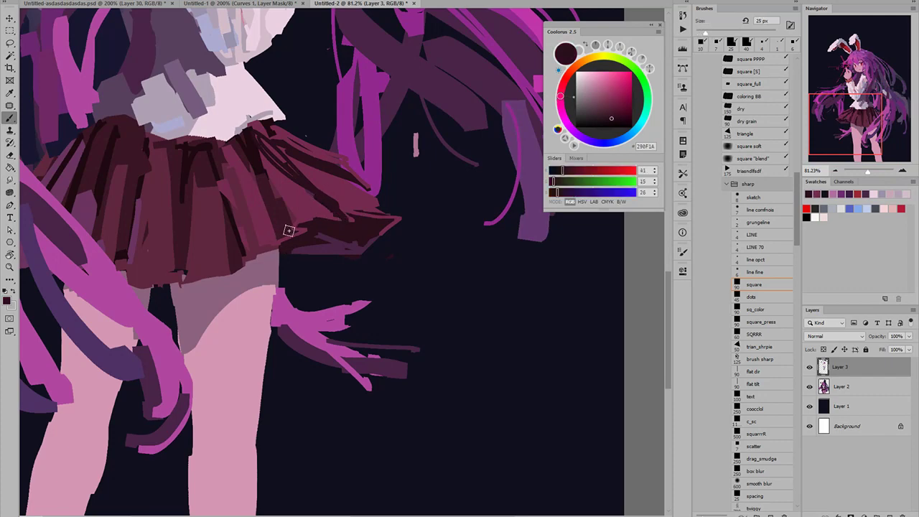
left_click(276, 186, "alt")
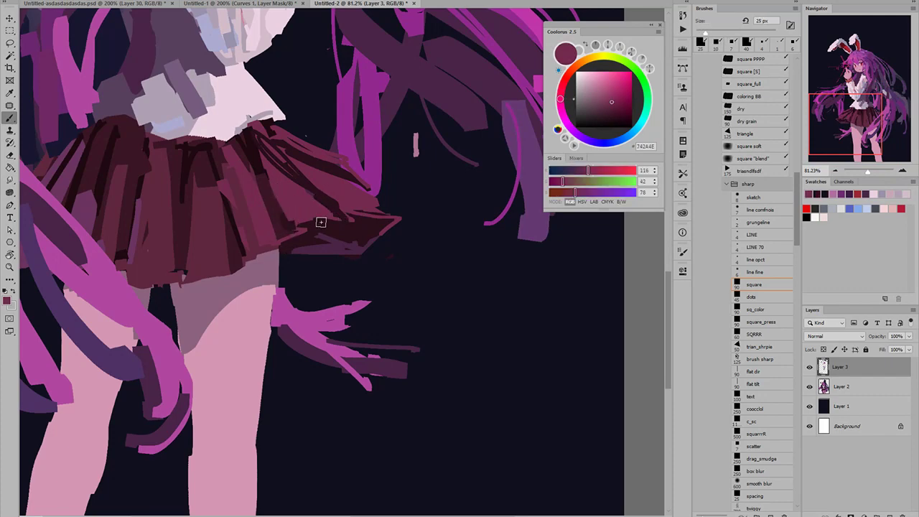
scroll(317, 219, "down", 5)
scroll(292, 224, "up", 4)
scroll(292, 224, "up", 1)
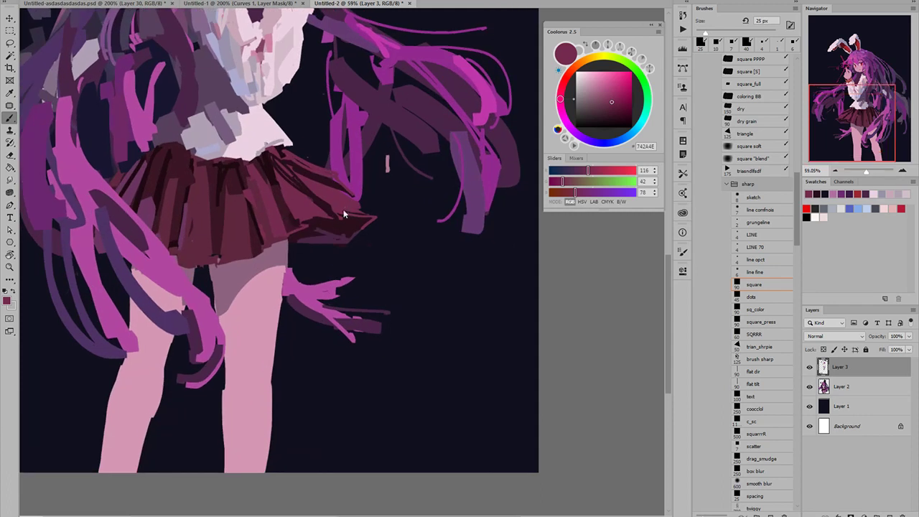
- Reshape the tip of the flared skirt with deep maroon #290F1A and background navy #11101E at 10 px
left_click(341, 188, "alt")
left_click(374, 208, "alt")
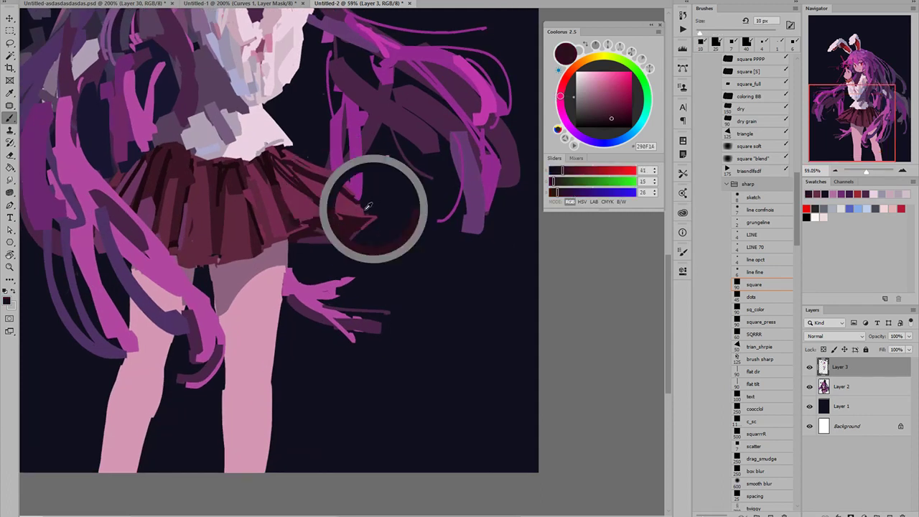
key("bracketleft")
key("bracketleft")
key("bracketleft")
left_click(379, 222, "alt")
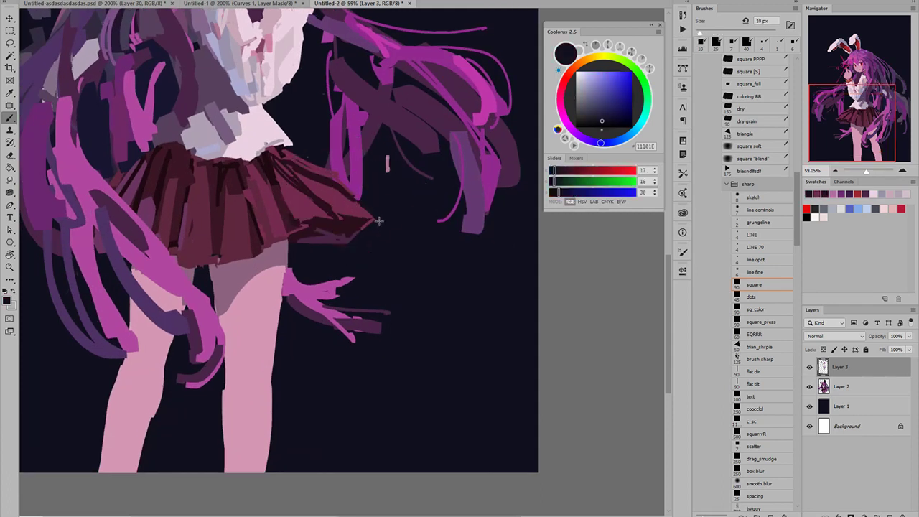
left_click_drag(365, 211, 372, 217)
mouse_move(355, 231)
left_mouse_down()
mouse_move(352, 248)
mouse_move(337, 246)
mouse_move(322, 242)
mouse_move(325, 218)
mouse_move(301, 219)
mouse_move(356, 222)
left_mouse_up()
- Paint the pleats on the flared side of the skirt with deep maroon #290F1A and wine #742A4E at 25 px
key("]")
key("]")
key("]")
left_click(305, 166, "alt")
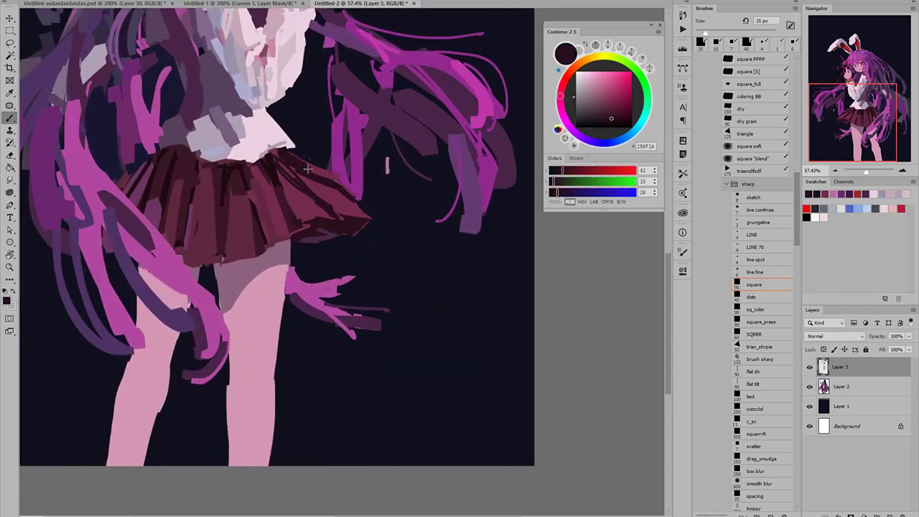
left_click(291, 174, "alt")
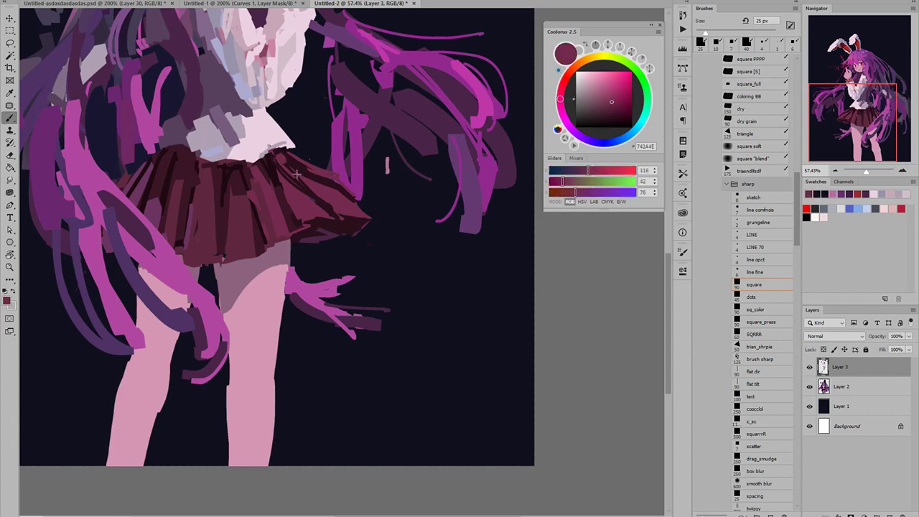
left_click(279, 162, "alt")
mouse_move(277, 160)
left_mouse_down()
mouse_move(297, 186)
mouse_move(287, 201)
mouse_move(299, 199)
mouse_move(300, 210)
left_mouse_up()
left_click(278, 173, "alt")
left_click(289, 193, "alt")
left_click_drag(309, 211, 228, 181)
- Review the mirrored figure and recut the lower edge of the elbow with background navy #11101E at 25 px
key("ctrl+f")
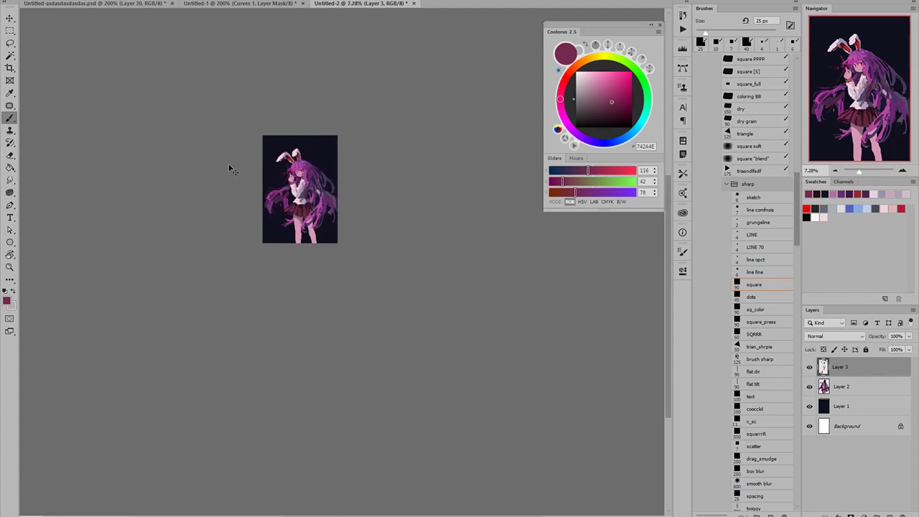
left_click_drag(320, 172, 363, 198)
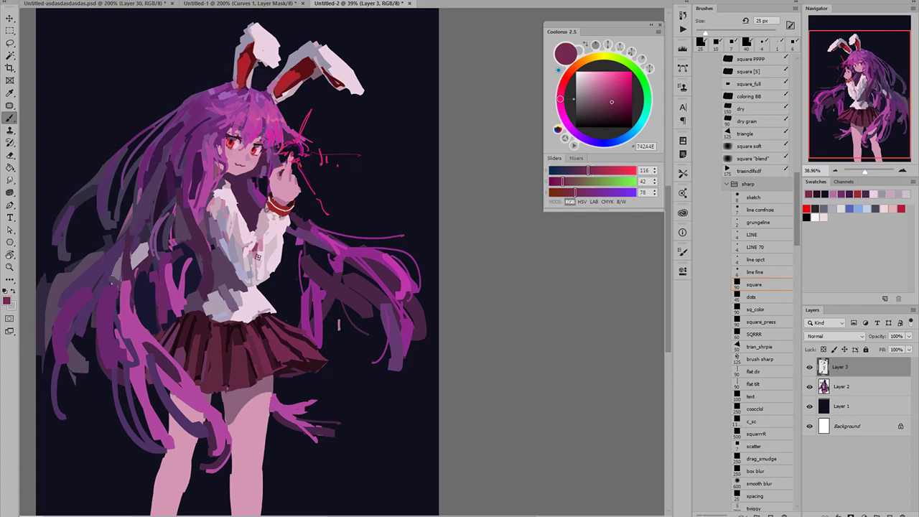
scroll(265, 287, "up", 2)
left_click(271, 283, "alt")
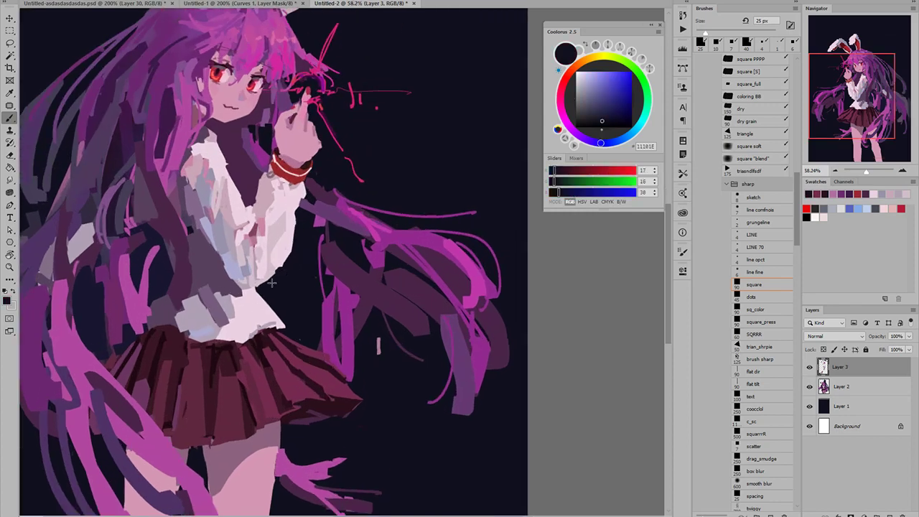
left_click_drag(281, 266, 270, 282)
- Shade the shirt below the elbow with dark purple #57405D, grey-lavender #AFA0B3 and pale pink #ECD2E1 at 25 px
left_click(234, 285, "alt")
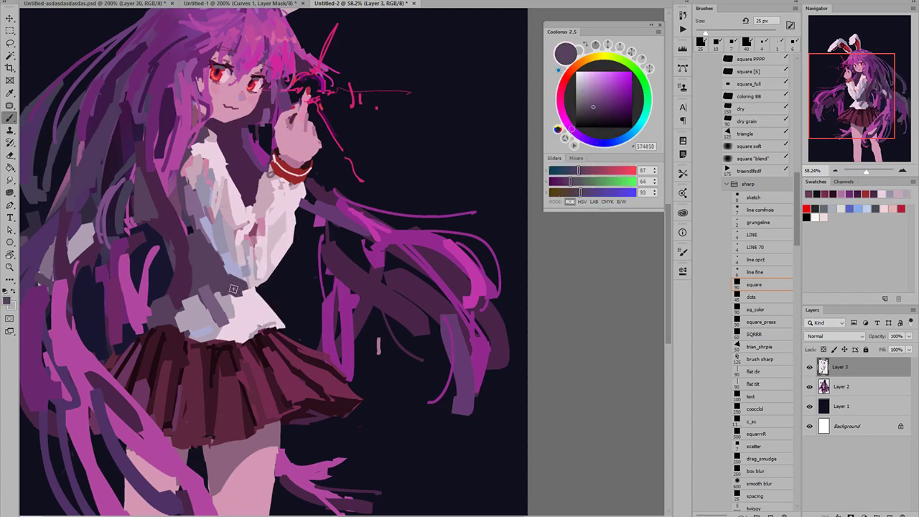
left_click(254, 294, "alt")
left_click(230, 303, "alt")
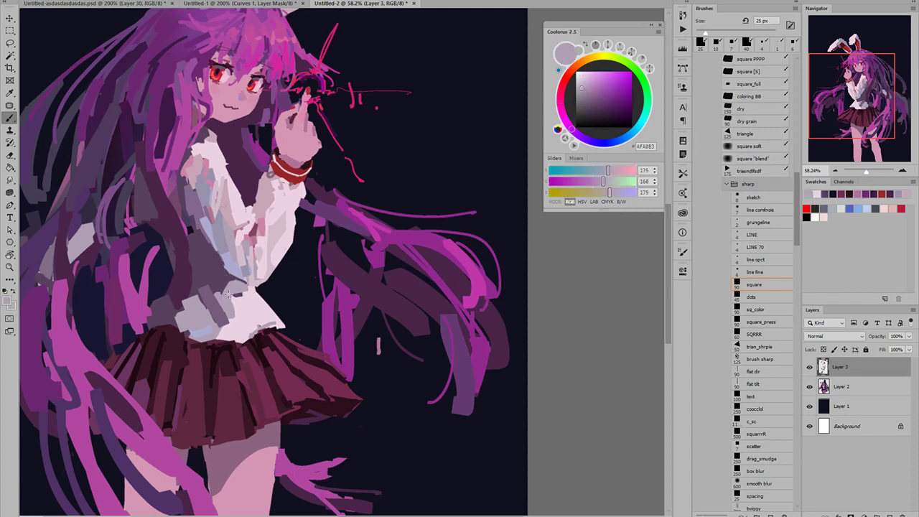
left_click(250, 307, "alt")
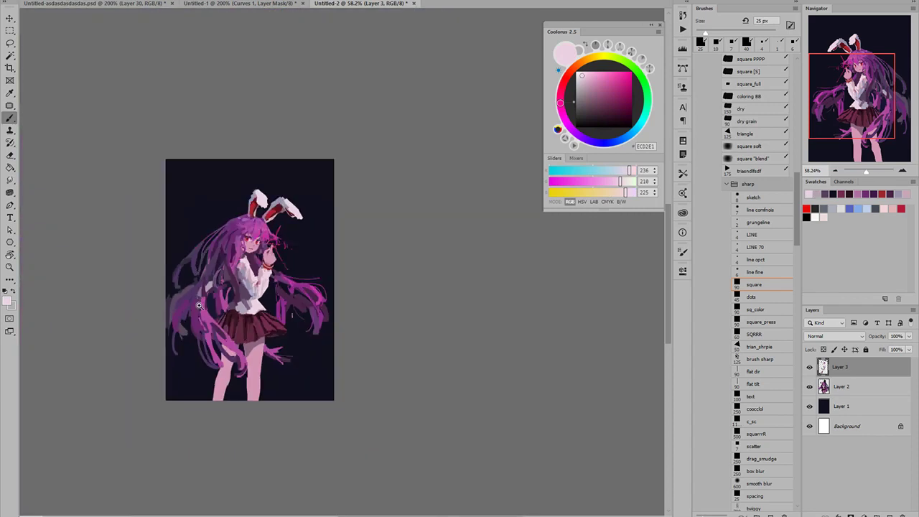
- Shade the shirt hem above the skirt with grey-lavender #AFA0B3 at 25 px and pale mauve #D4BDCA at 40 px
left_click_drag(254, 302, 174, 304)
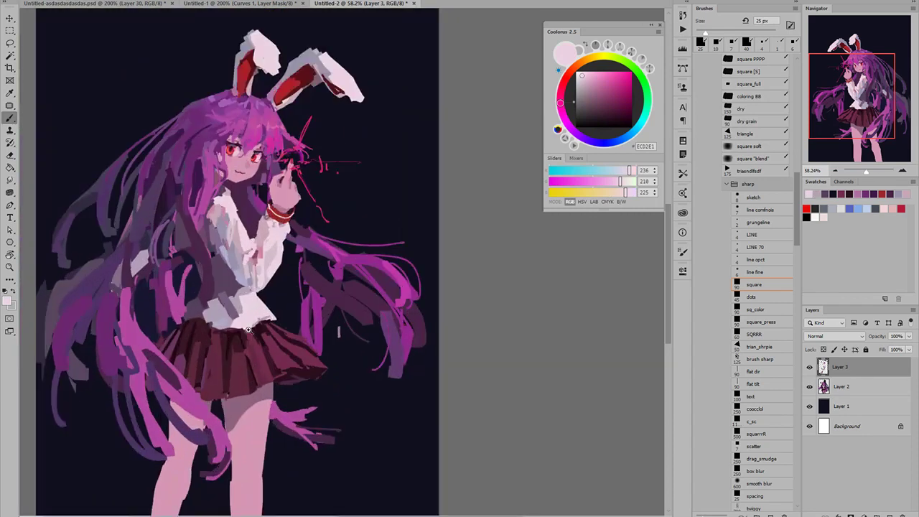
left_click(230, 305, "alt")
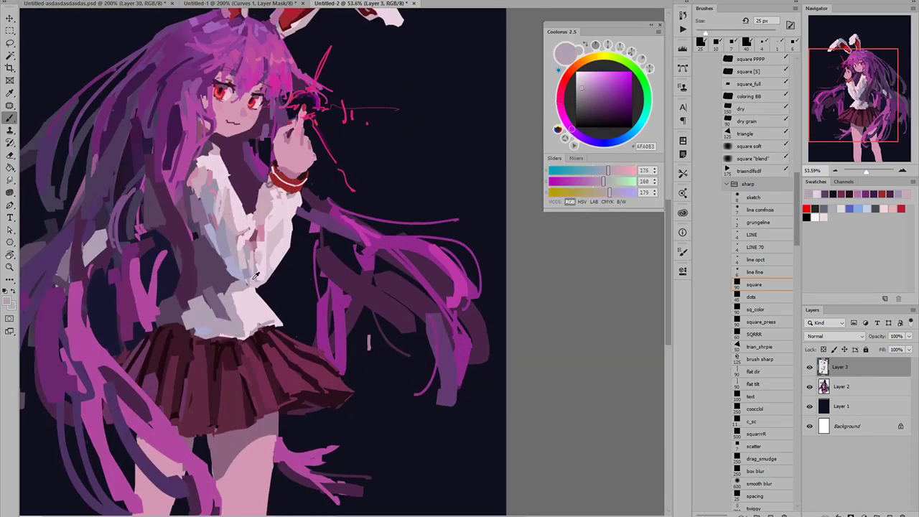
left_click(253, 279, "alt")
mouse_move(250, 302)
left_mouse_down()
mouse_move(252, 331)
mouse_move(244, 296)
mouse_move(183, 308)
mouse_move(250, 316)
left_mouse_up()
key("bracketright")
key("bracketright")
key("bracketright")
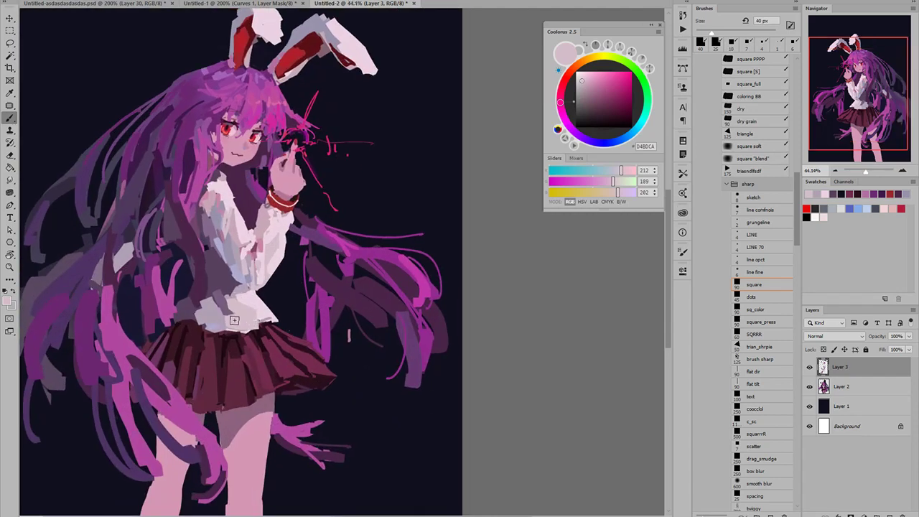
left_click(259, 298, "alt")
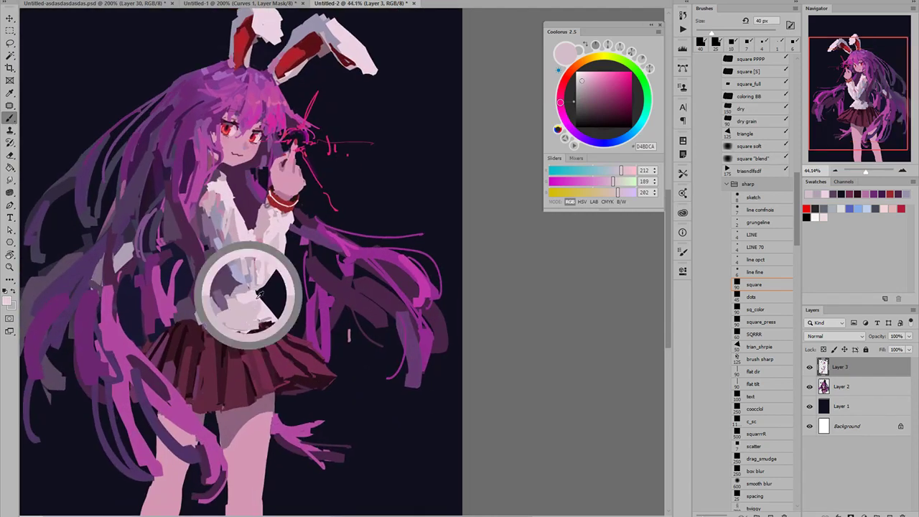
- Refine the shadow at the shirt's waist below the elbow with grey-lavender #AFA0B3 and muted purple #85688C at 25 px
left_click(212, 305, "alt")
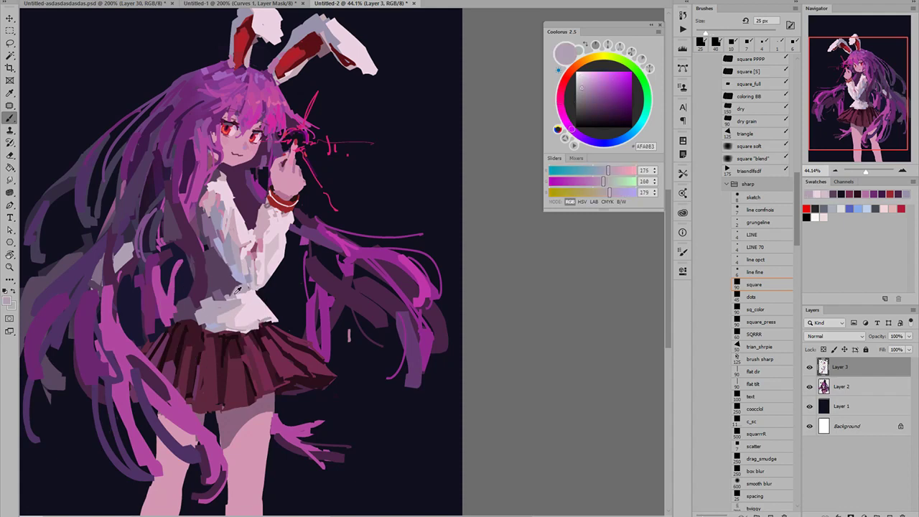
left_click(235, 297, "alt")
mouse_move(232, 295)
left_mouse_down()
mouse_move(214, 297)
mouse_move(208, 281)
mouse_move(189, 301)
mouse_move(235, 297)
left_mouse_up()
left_click(240, 288, "alt")
key("ctrl+z")
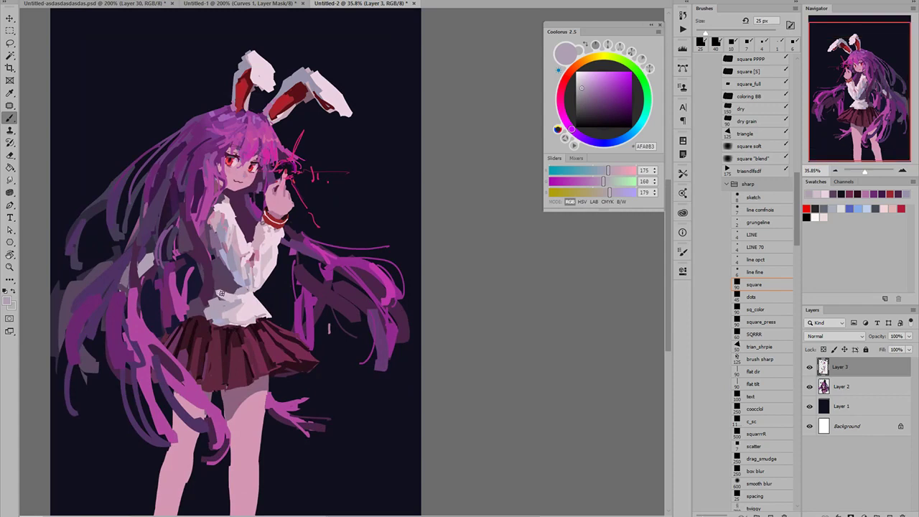
left_click(227, 289, "alt")
left_click(232, 263, "alt")
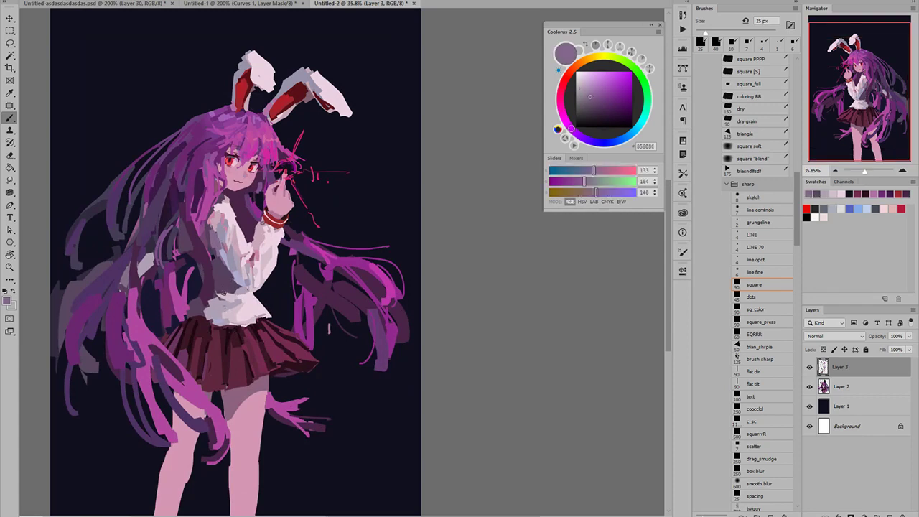
- Extend the hair strand beside the torso down over the shirt and skirt waistband with dark purple #492448 at 40 px
left_click(213, 277, "alt")
key("bracketright")
key("bracketright")
key("bracketright")
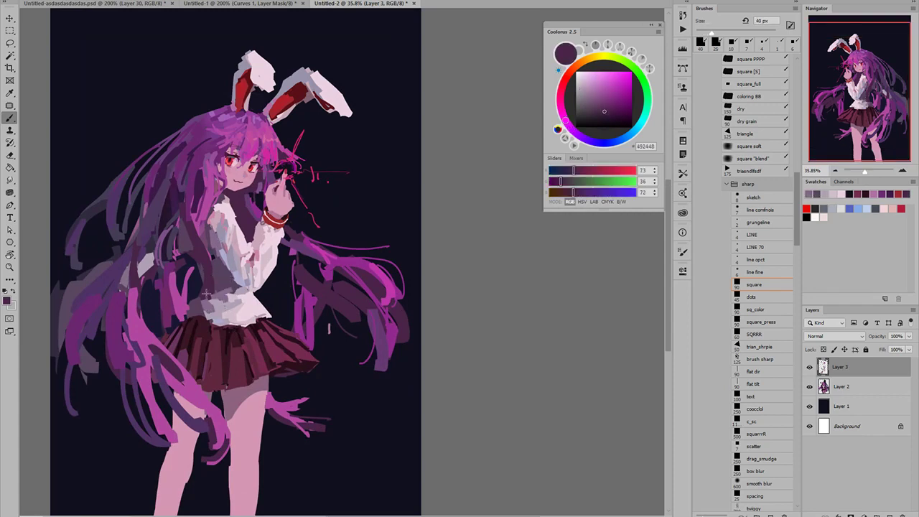
left_click_drag(208, 293, 174, 323)
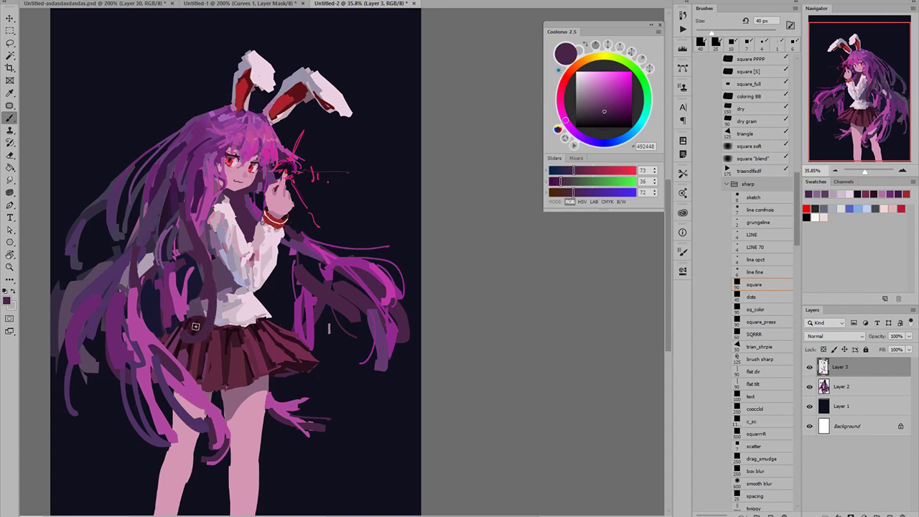
- Paint the curled end of the strand over the skirt waistband with magenta #B148A0 at 25 px
left_click(180, 307, "alt")
key("bracketleft")
key("bracketleft")
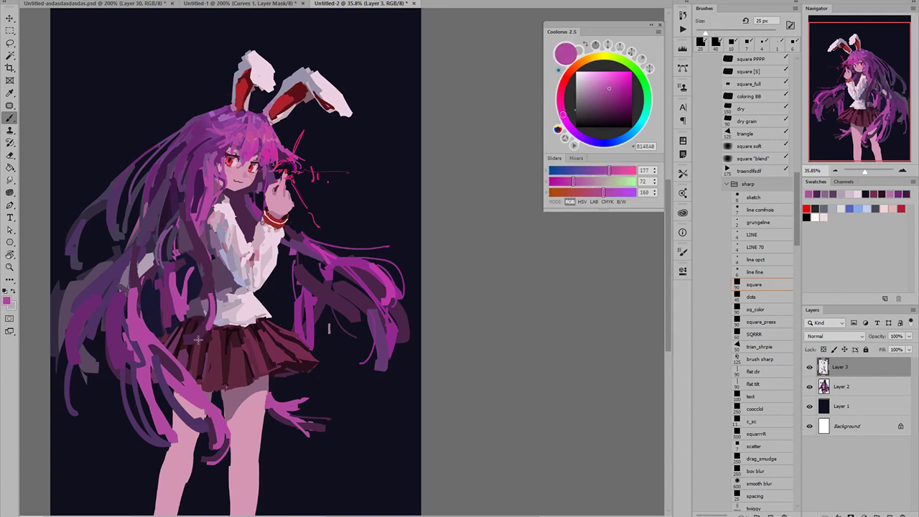
left_click_drag(212, 309, 139, 344)
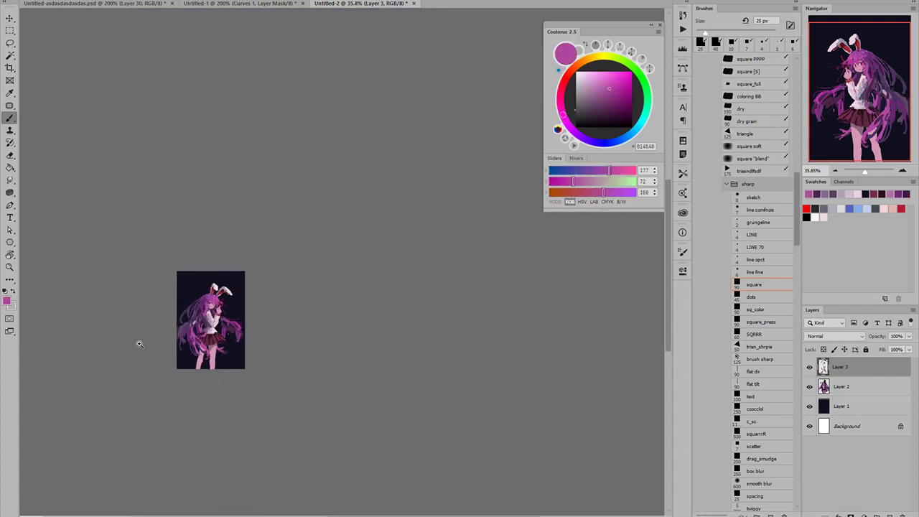
key("ctrl+0")
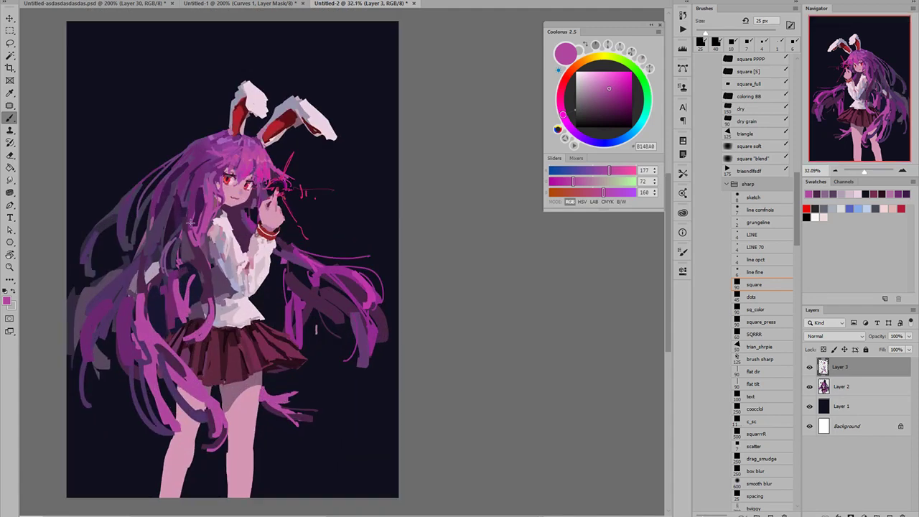
- Paint looping hair strands behind the waist with dark purples #492448 and #57405D and plum #702864 at 25 px
left_click(193, 239, "alt")
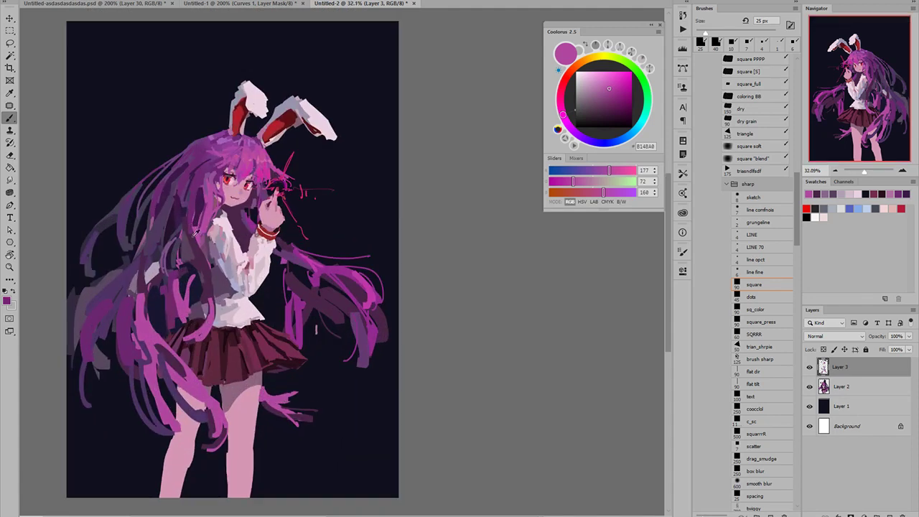
left_click(203, 269, "alt")
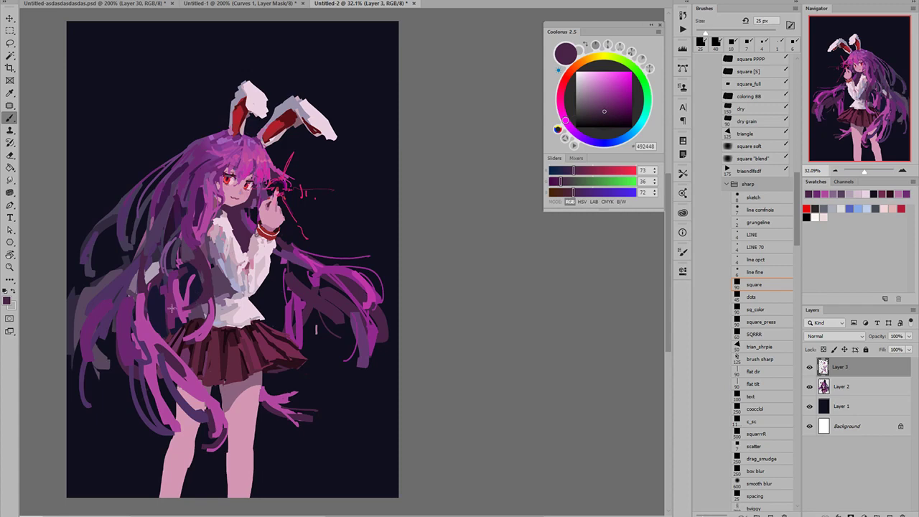
left_click(193, 311, "alt")
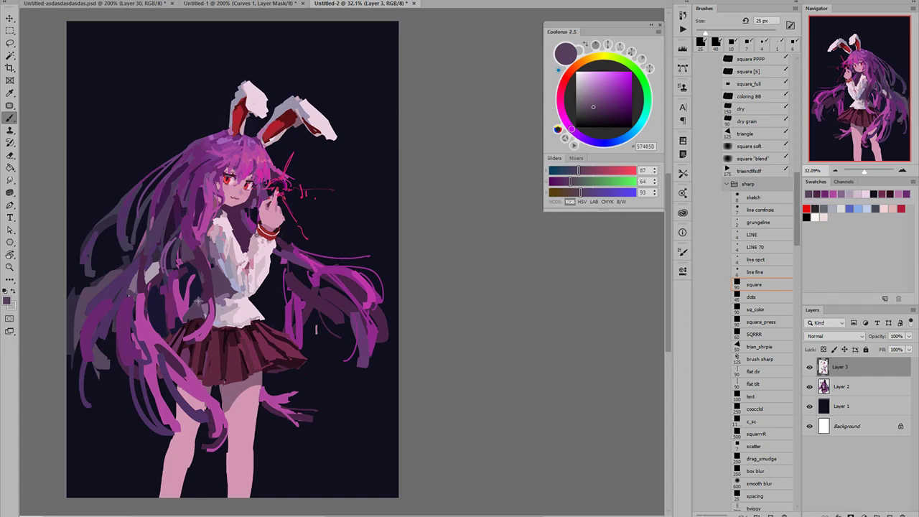
left_click(210, 282, "alt")
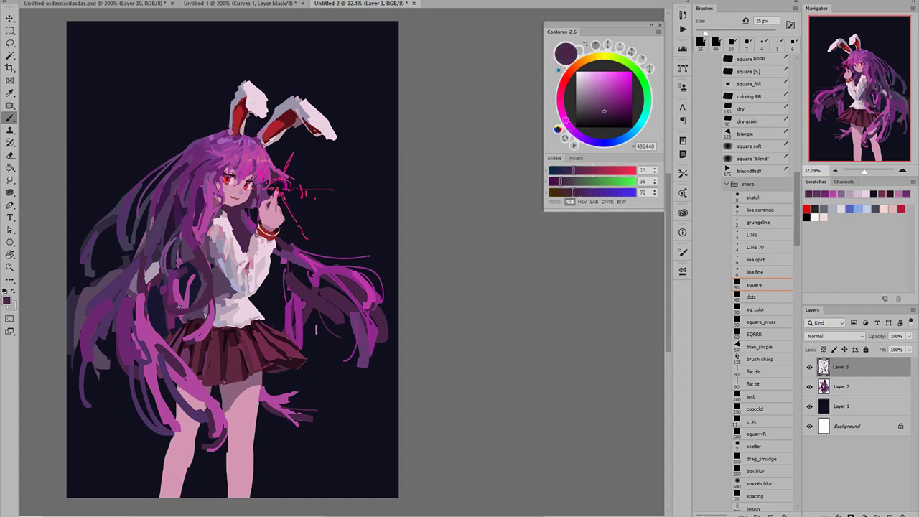
left_click(174, 289, "alt")
left_click(167, 291, "alt")
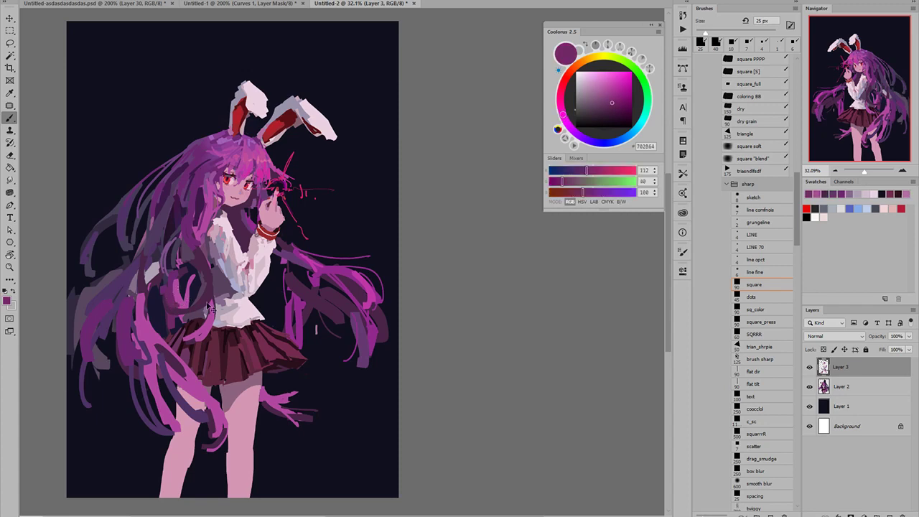
- Compare the whole figure and the face with Layer 3 hidden and shown
scroll(241, 285, "down", 5)
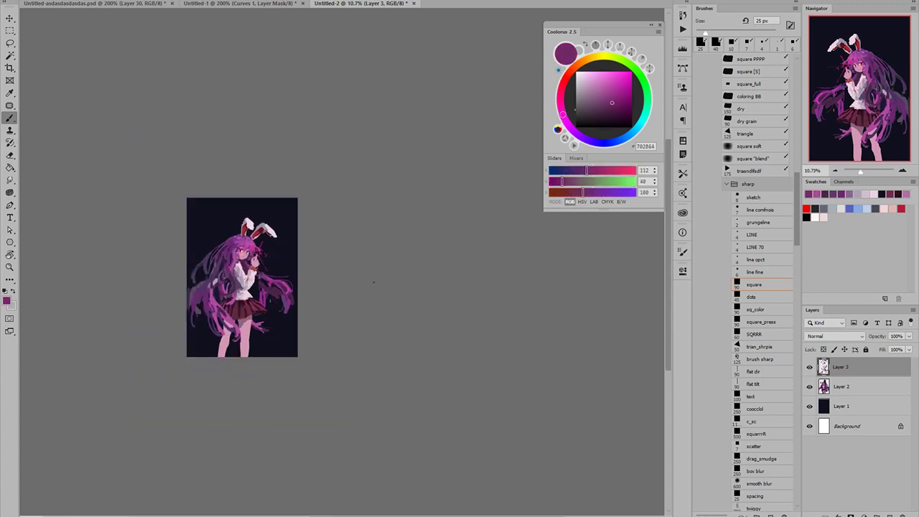
left_click(811, 367)
left_click(811, 368)
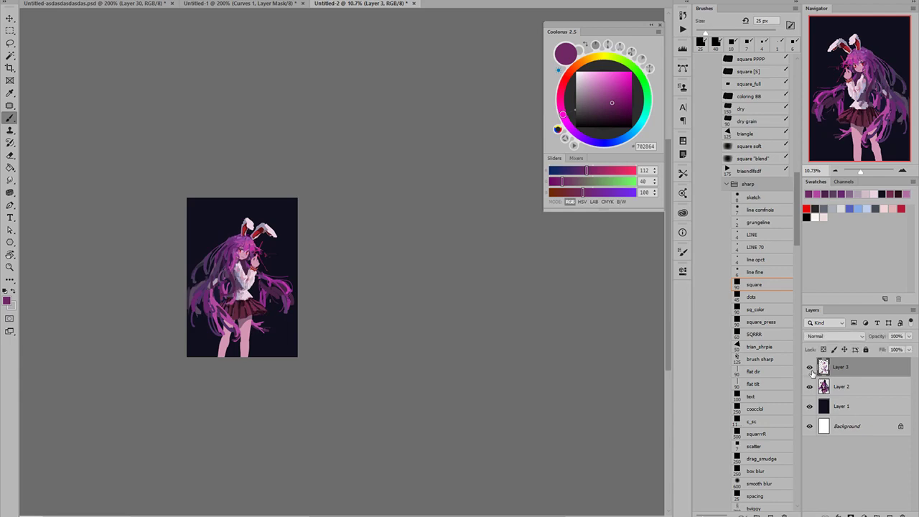
left_click(811, 368)
left_click(811, 367)
left_click(811, 368)
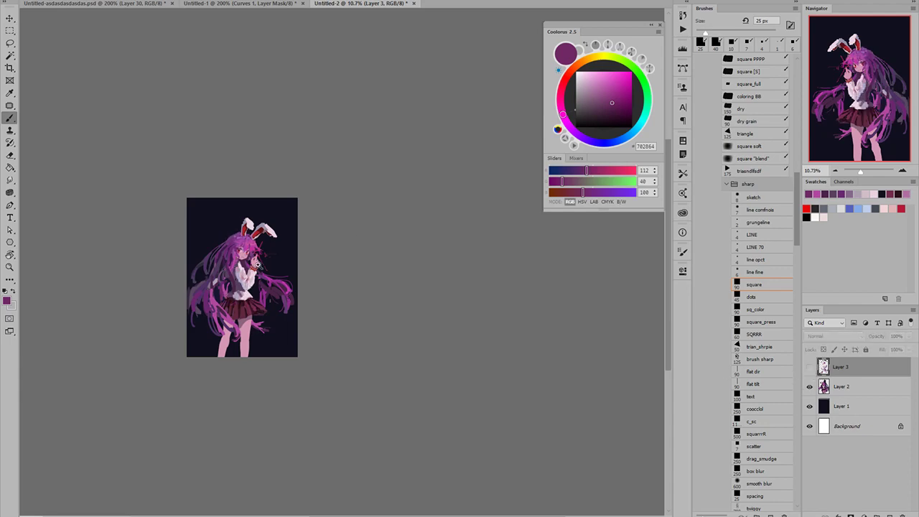
scroll(259, 266, "up", 8)
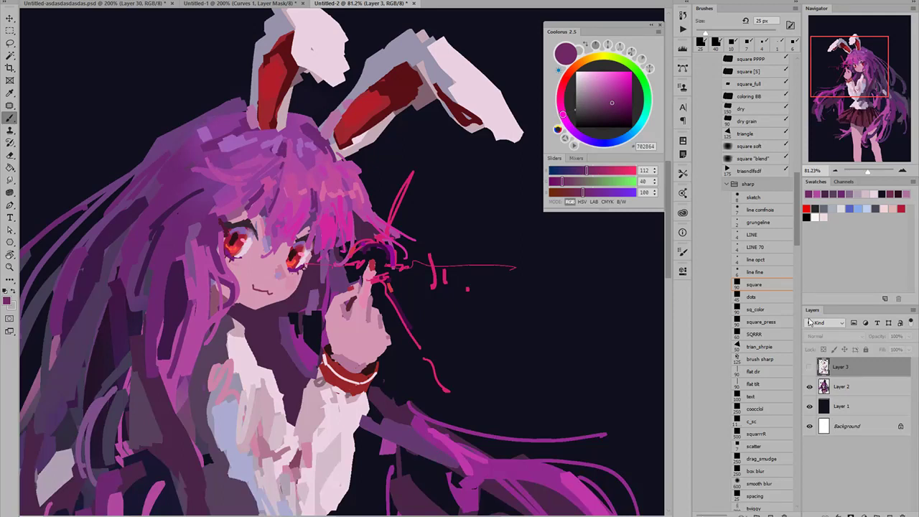
left_click(810, 368)
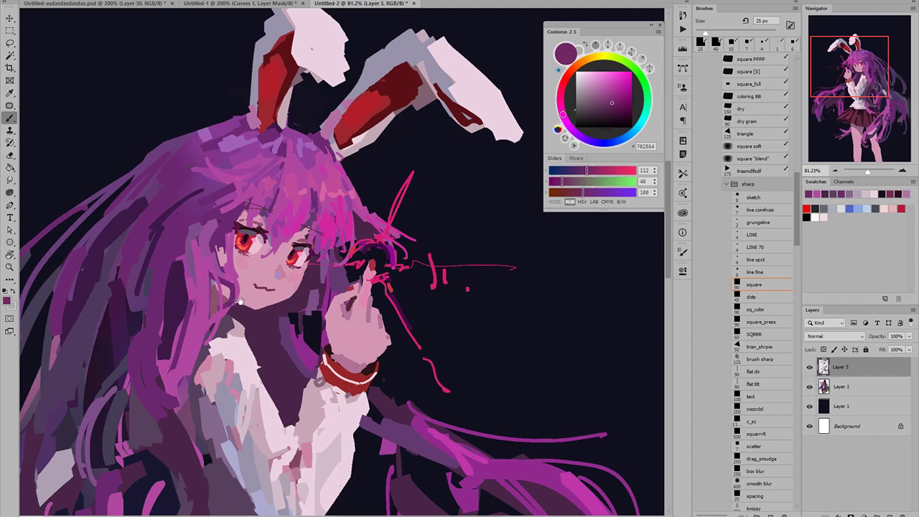
- Recut the edge of the chin and jaw against the neck shadow with dark purple #492448 at 10 px
scroll(215, 301, "up", 2)
left_click(286, 317, "alt")
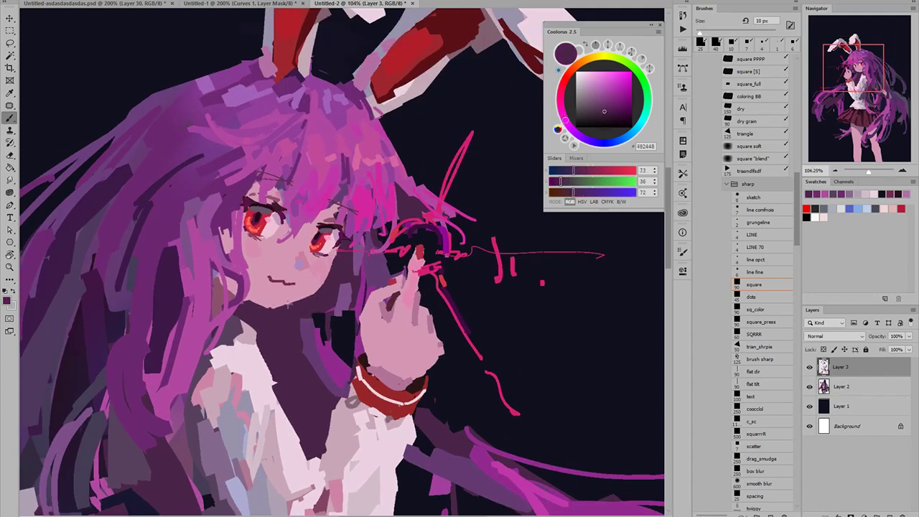
key("bracketleft")
key("bracketleft")
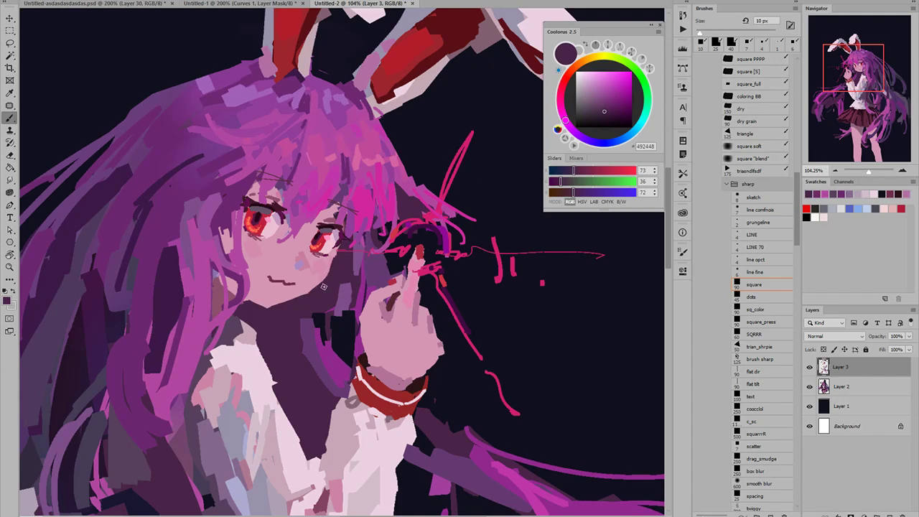
scroll(321, 287, "down", 4)
scroll(284, 327, "up", 2)
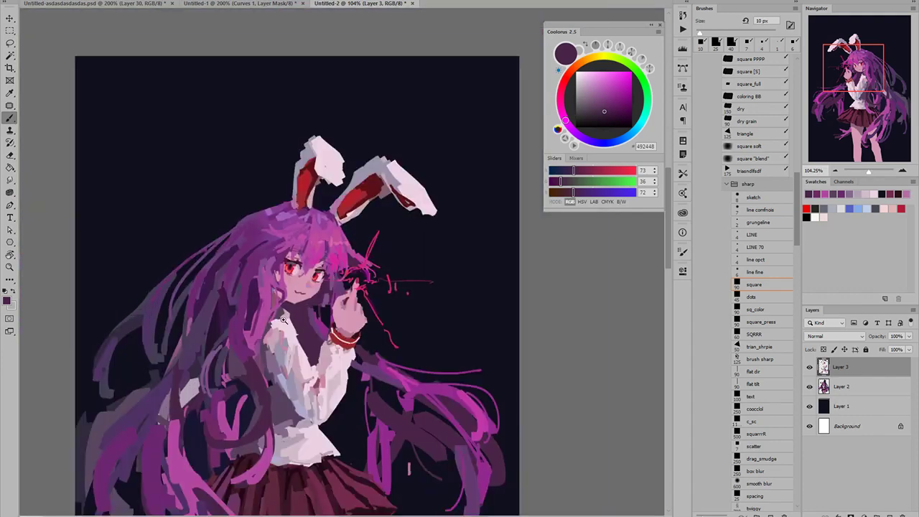
scroll(296, 310, "up", 2)
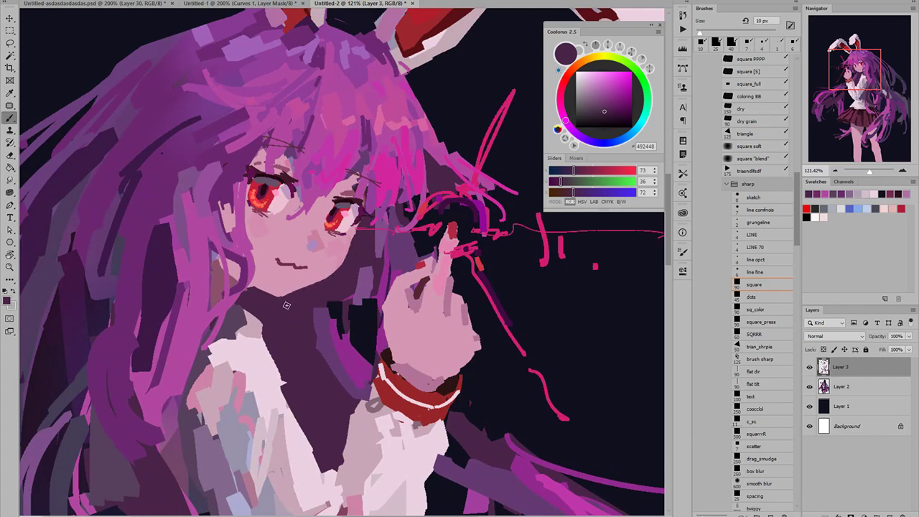
- Compare the figure with Layer 3 hidden and shown, and check an earlier history state against the latest one
scroll(309, 303, "down", 3)
left_click(809, 367)
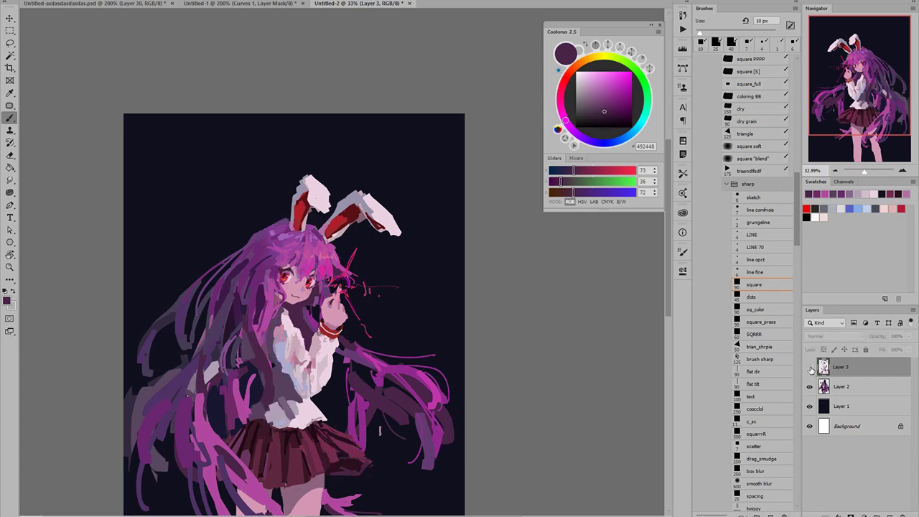
left_click(810, 367)
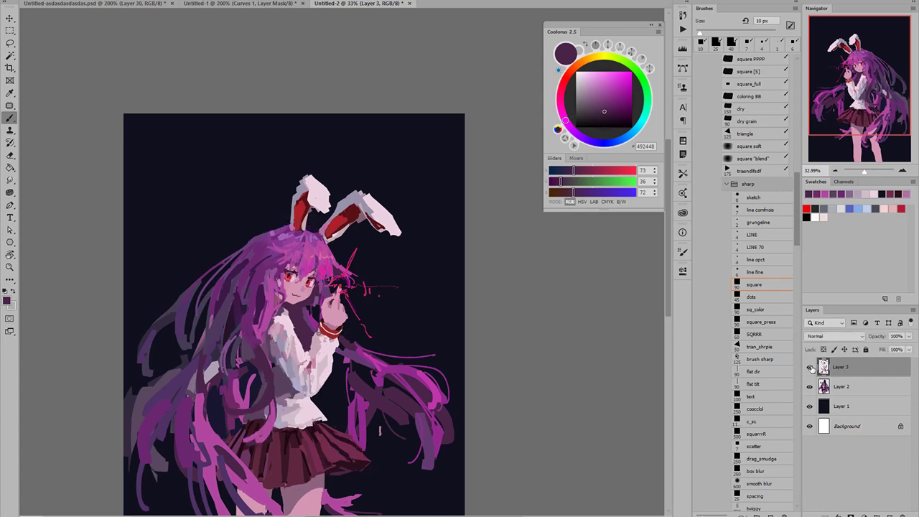
left_click(683, 14)
left_click(623, 122)
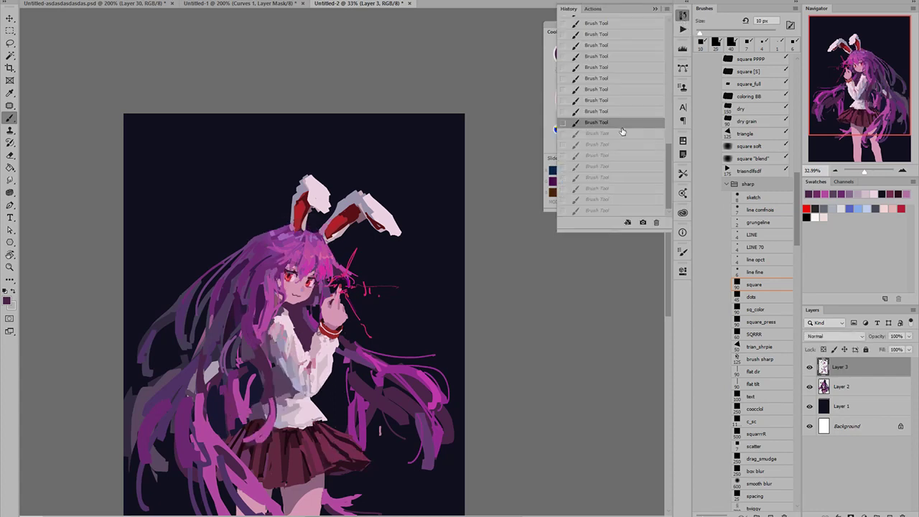
left_click(615, 211)
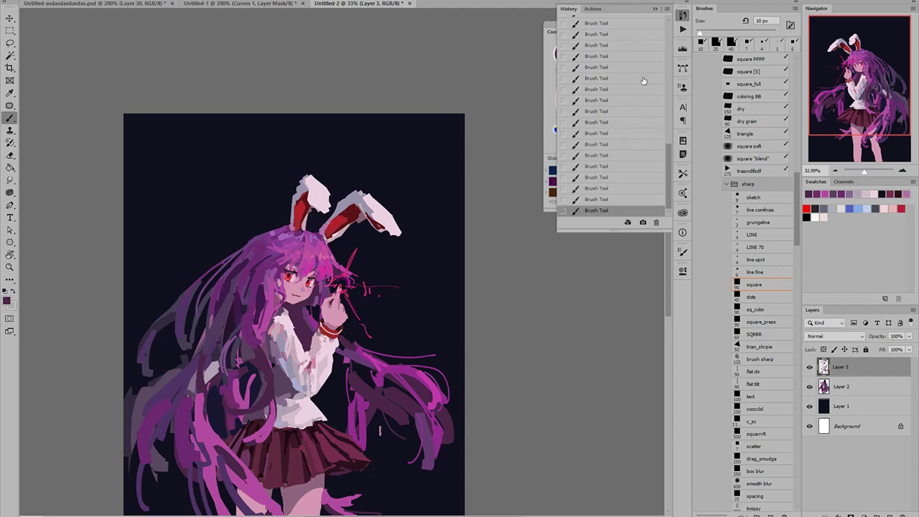
left_click(655, 10)
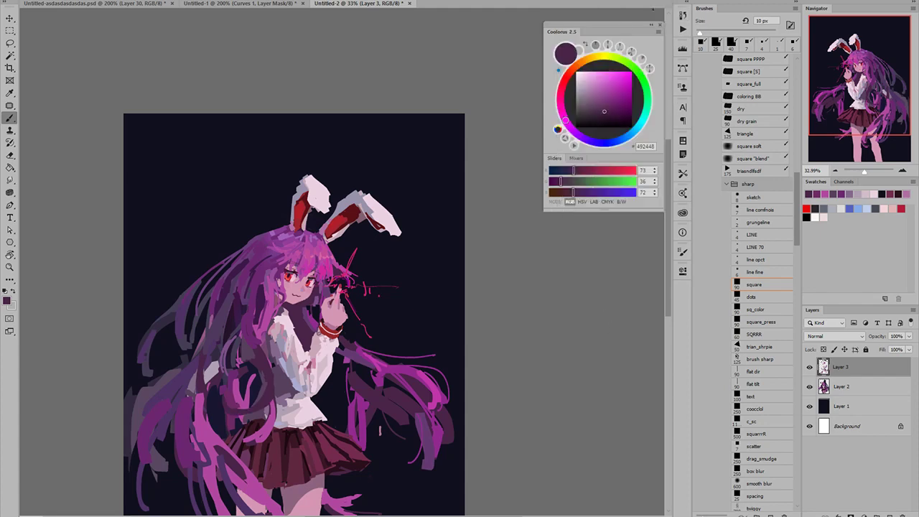
- Refine the fringe strands above the eyes with magenta #D2279F and purple #6C2770, reducing the brush to 4 px
scroll(312, 262, "up", 5)
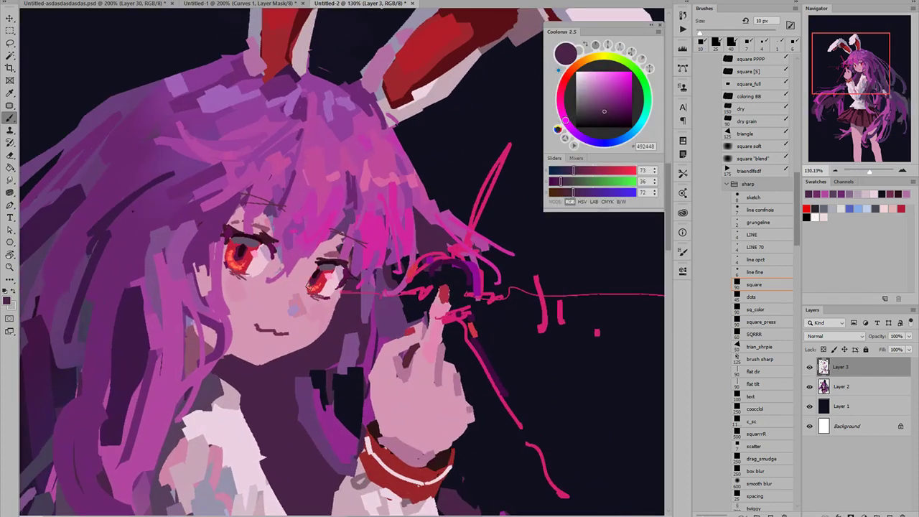
scroll(299, 282, "down", 2)
left_click(318, 242, "alt")
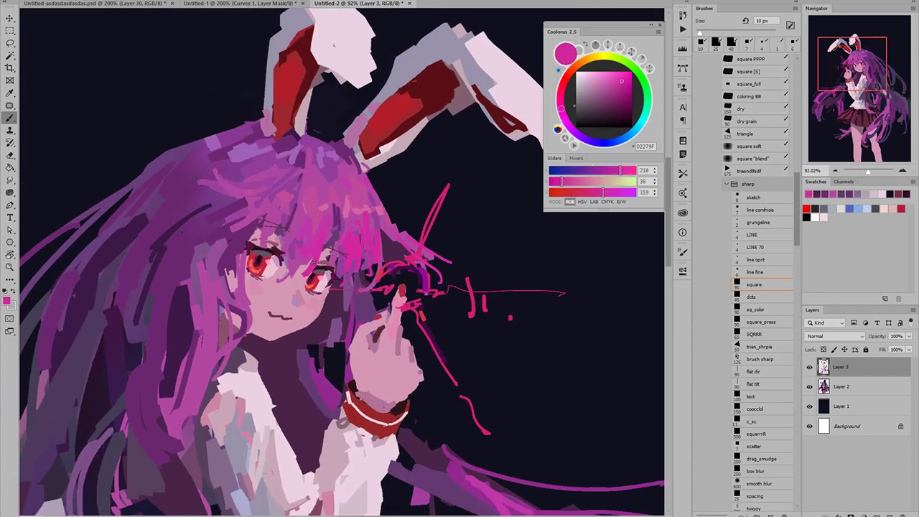
left_click(302, 270, "alt")
left_click(339, 228, "alt")
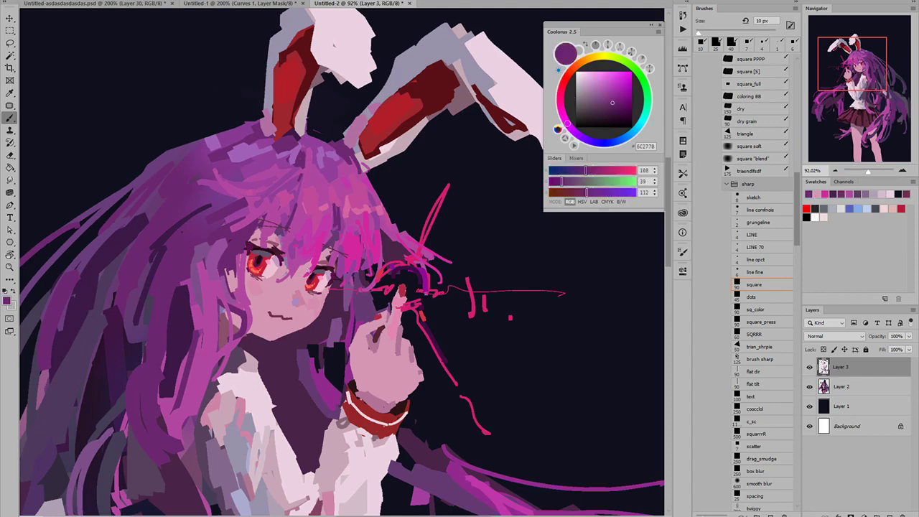
key("bracketleft")
key("bracketleft")
key("bracketleft")
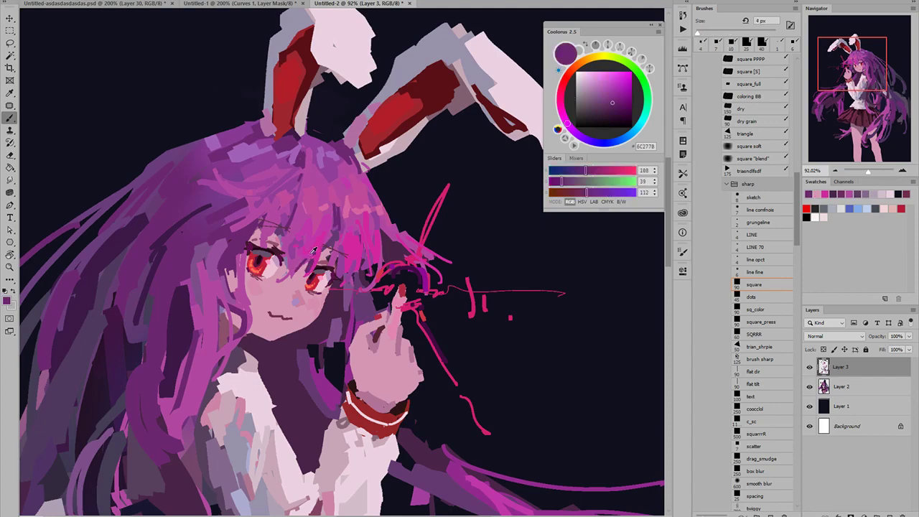
- Add fine fringe strands over the eye nearer the raised hand with #C036AA and #D2279F, reducing the brush from 4 to 1 px
left_click(319, 245, "alt")
scroll(307, 270, "down", 5)
scroll(307, 267, "up", 5)
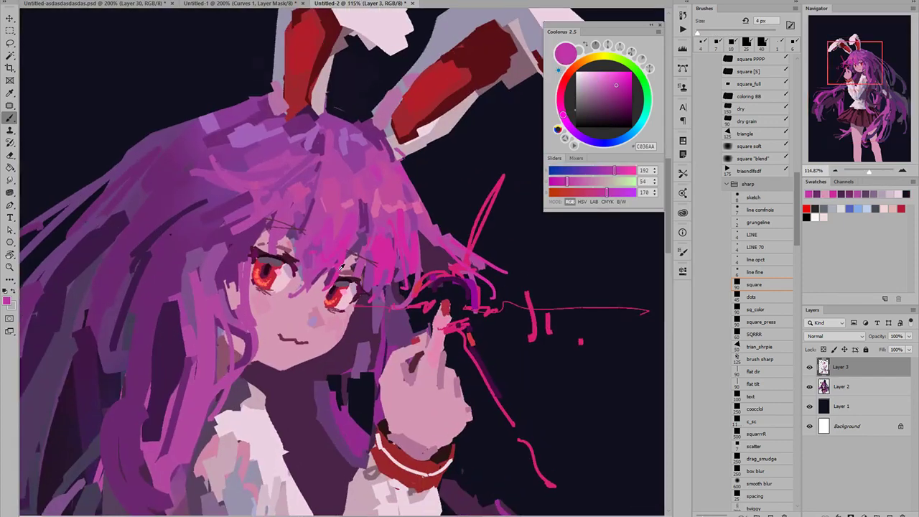
left_click(341, 265, "alt")
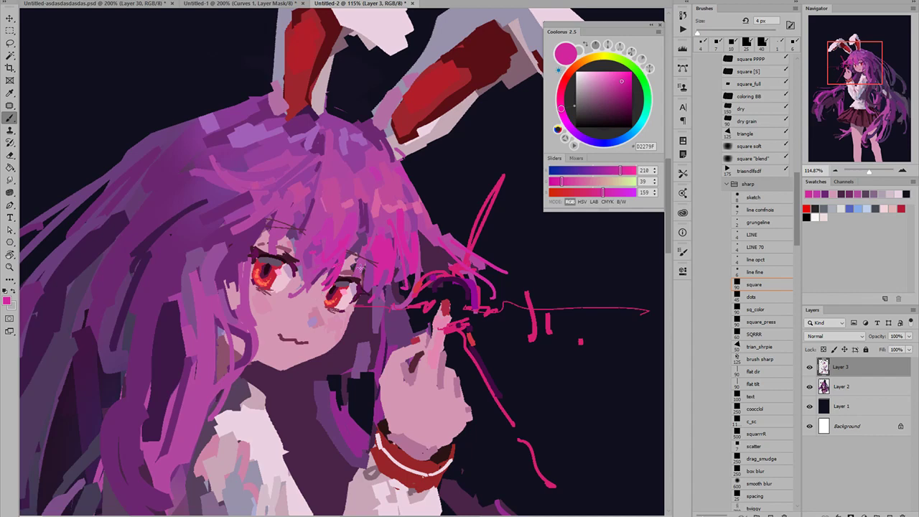
key("bracketleft")
key("bracketleft")
key("bracketleft")
scroll(376, 253, "down", 2)
scroll(410, 241, "up", 3)
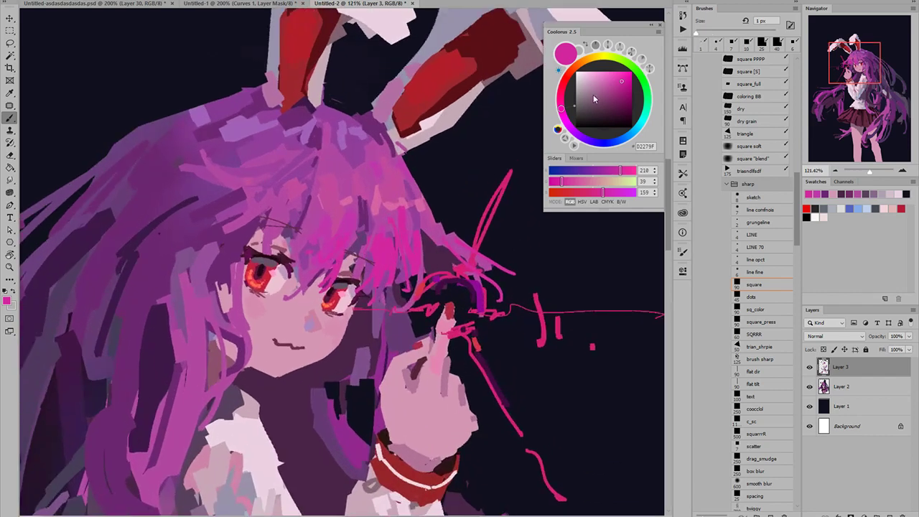
- Paint pink-red #F9396E accents on the fringe tips nearest the raised finger
left_click(562, 90)
left_click(620, 73)
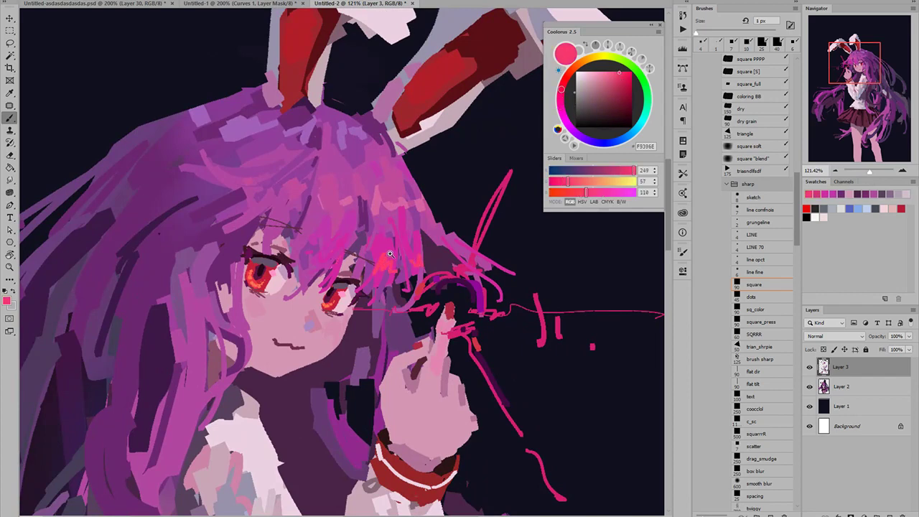
scroll(390, 254, "down", 5)
scroll(406, 266, "up", 3)
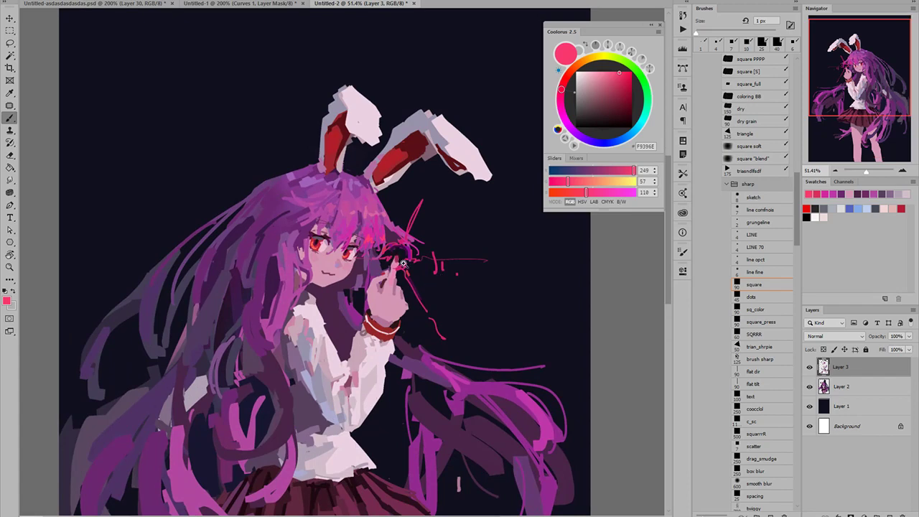
scroll(404, 264, "up", 2)
left_click_drag(423, 259, 404, 233)
scroll(404, 230, "down", 2)
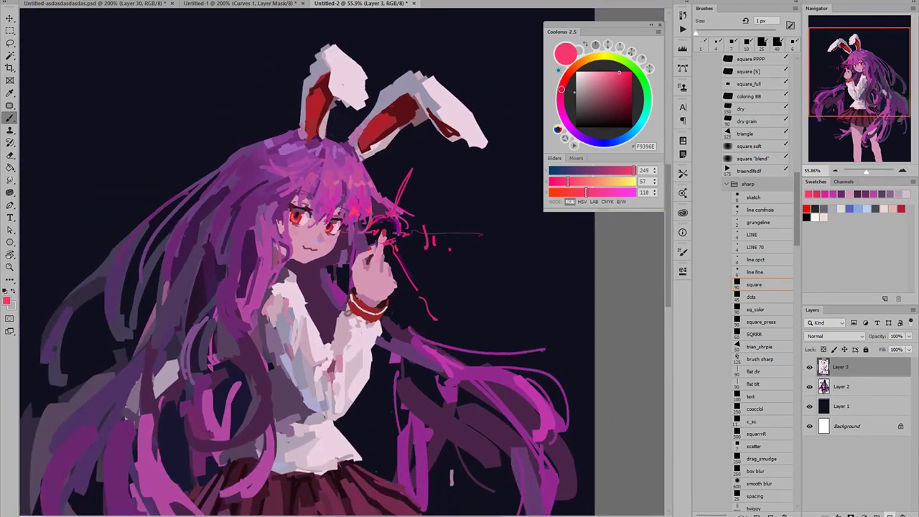
- Add a new layer above Layer 3 in Screen mode and choose pink-red #FB0F50 with the square soft brush
key("ctrl+alt+shift+n")
left_click(835, 337)
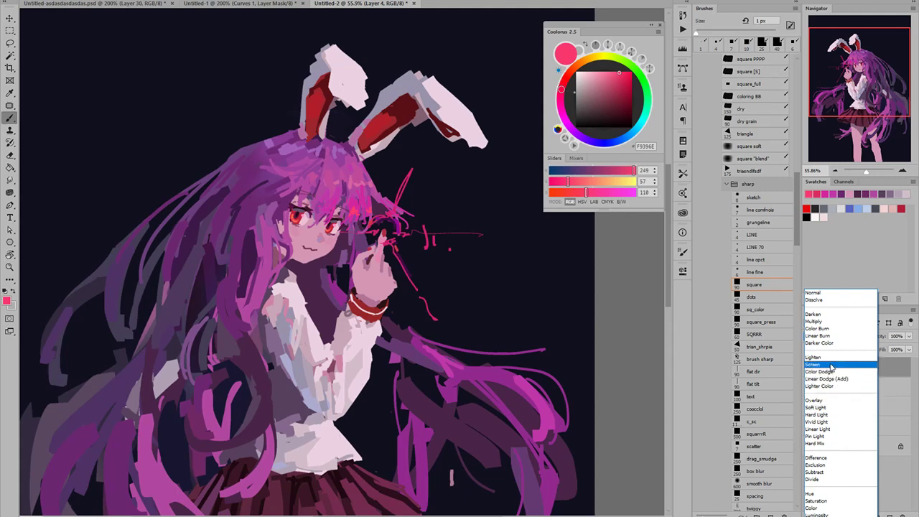
left_click(832, 365)
scroll(463, 244, "down", 2)
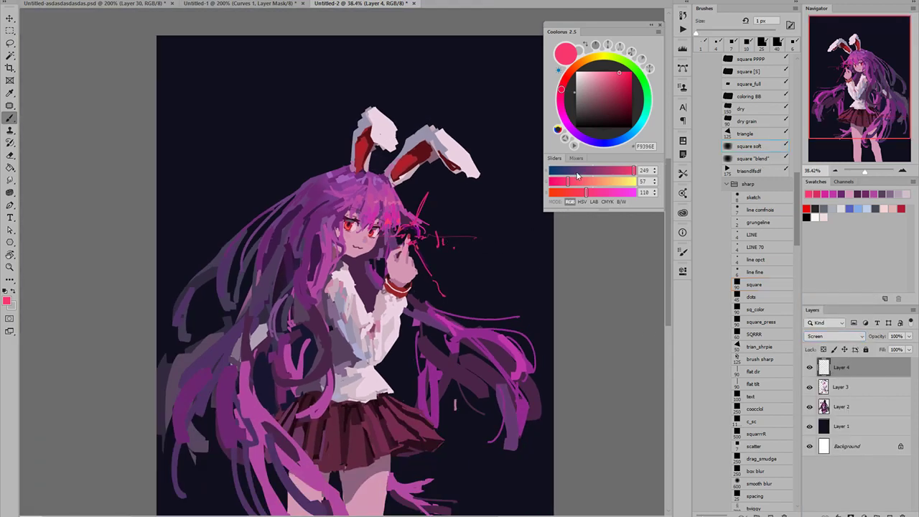
left_click_drag(628, 105, 630, 73)
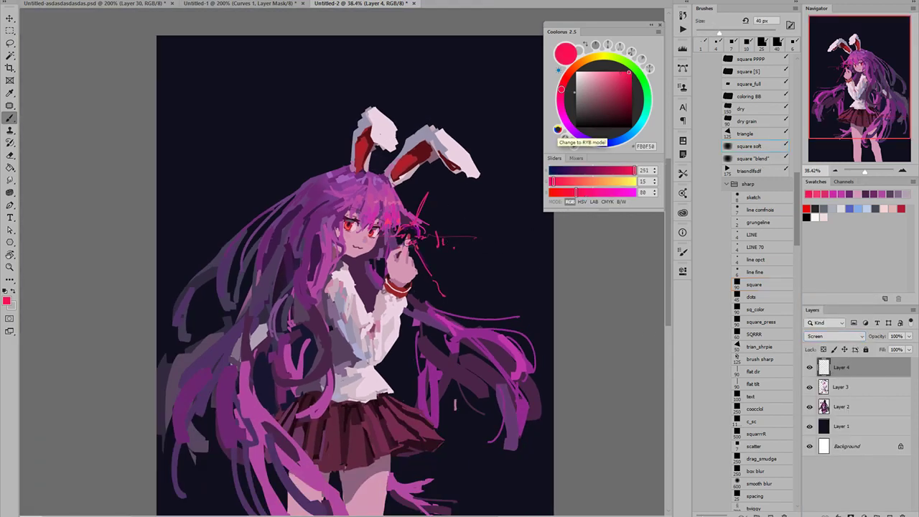
- Try soft pink-red glow dabs beside the raised fingertip at 40 px and at a much larger brush size
left_click(414, 246)
key("ctrl+z")
key("bracketright")
key("bracketright")
key("bracketright")
key("bracketright")
key("bracketright")
key("bracketright")
key("bracketright")
key("bracketright")
key("bracketright")
key("bracketright")
key("bracketright")
key("bracketright")
key("bracketright")
key("bracketright")
left_click(424, 234)
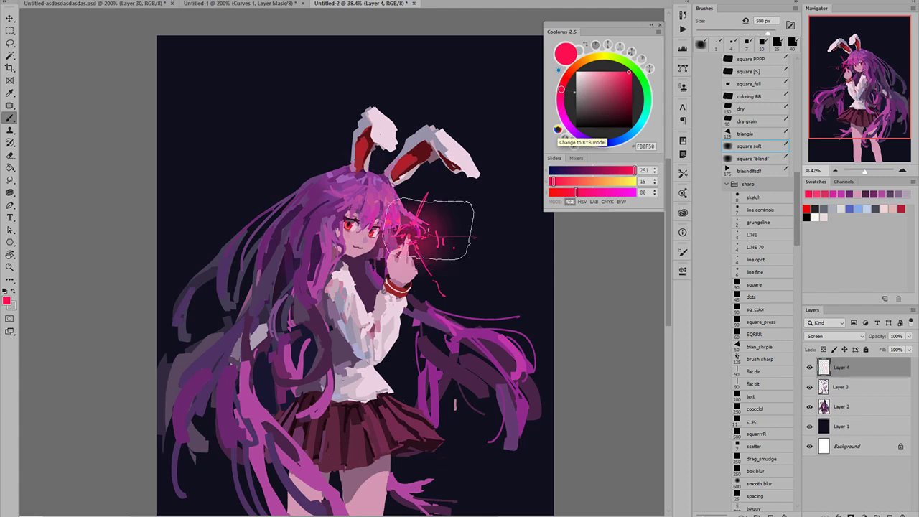
scroll(430, 251, "up", 3)
key("ctrl+z")
- Paint a soft #FB0F50 glow around the raised fingertip with the square soft brush at 250 px
key("bracketleft")
key("bracketleft")
key("bracketleft")
key("bracketleft")
key("bracketleft")
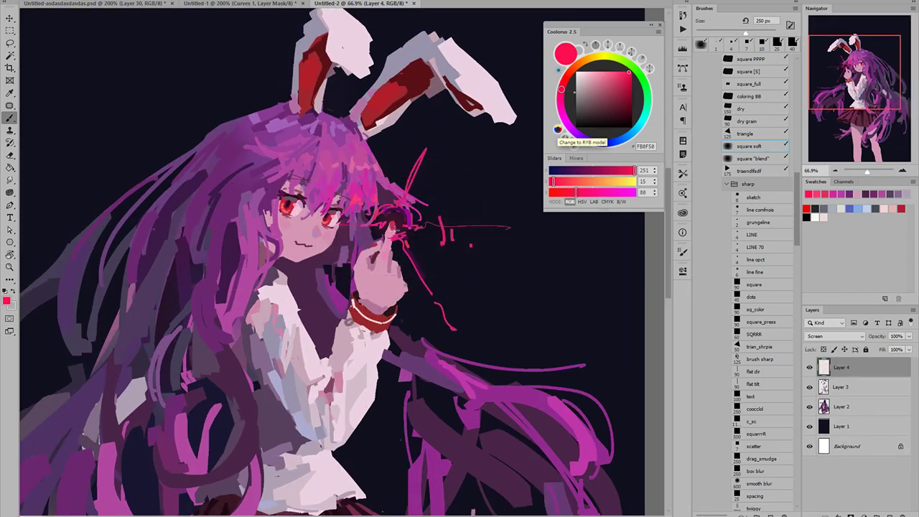
left_click_drag(395, 231, 405, 242)
- Spread the #FB0F50 glow from the fingertip over the hair and background with progressively larger dabs up to 1700 px
key("bracketright")
key("bracketright")
key("bracketright")
key("bracketright")
key("bracketright")
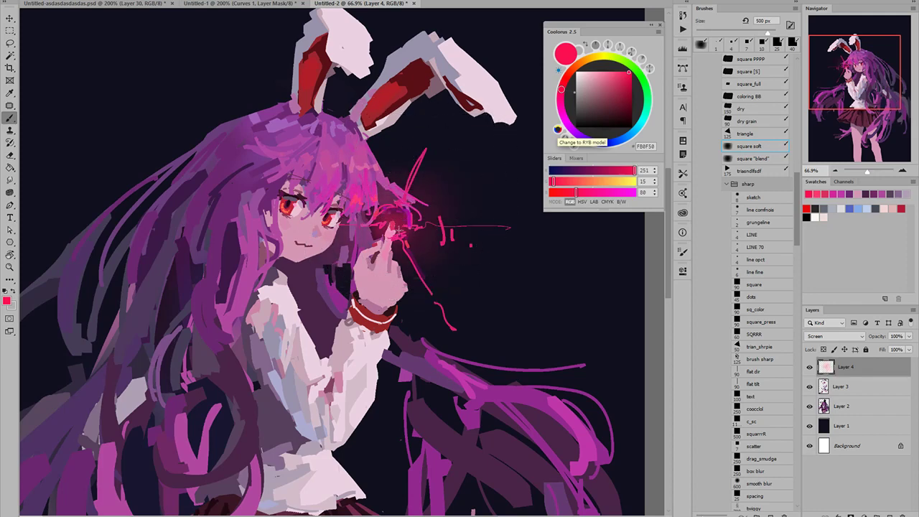
key("bracketright")
key("bracketright")
key("bracketright")
key("bracketright")
key("bracketright")
key("bracketright")
left_click(405, 240)
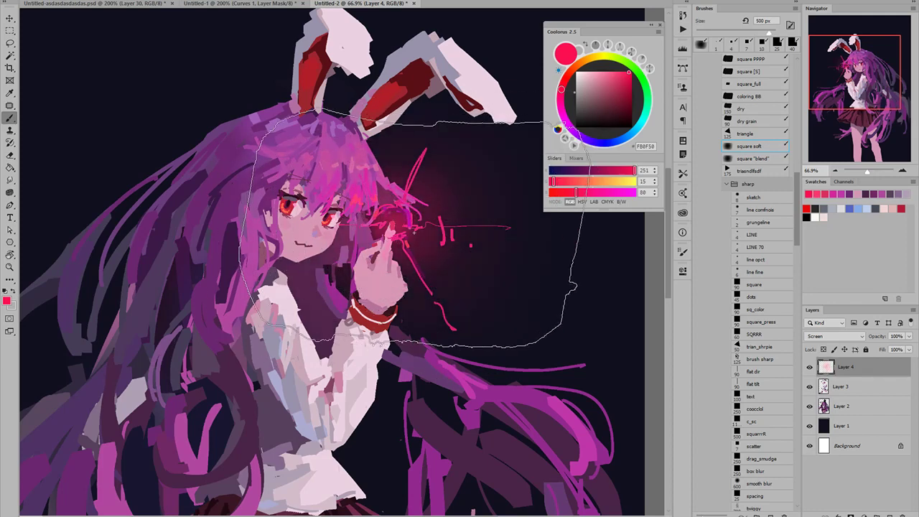
mouse_move(424, 270)
left_mouse_down()
mouse_move(391, 260)
mouse_move(401, 252)
left_mouse_up()
key("bracketright")
key("bracketright")
key("bracketright")
key("bracketright")
key("bracketright")
key("bracketright")
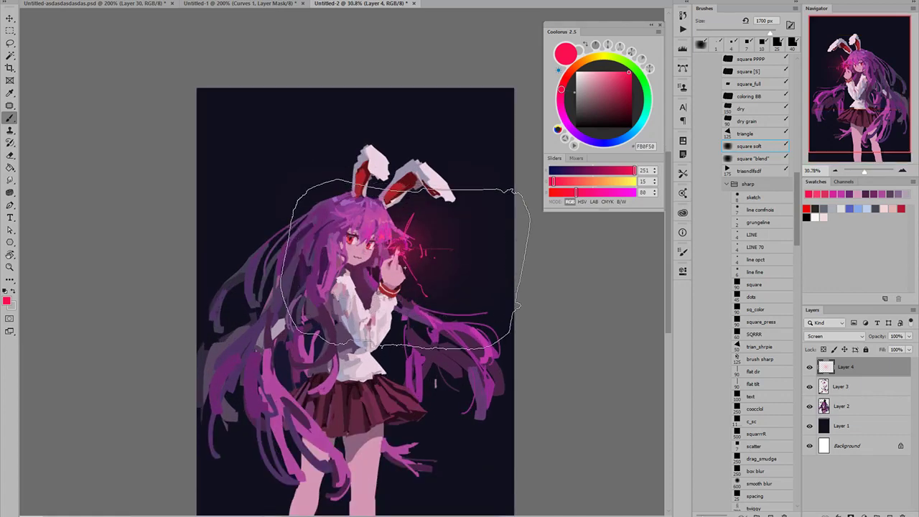
scroll(407, 275, "up", 4)
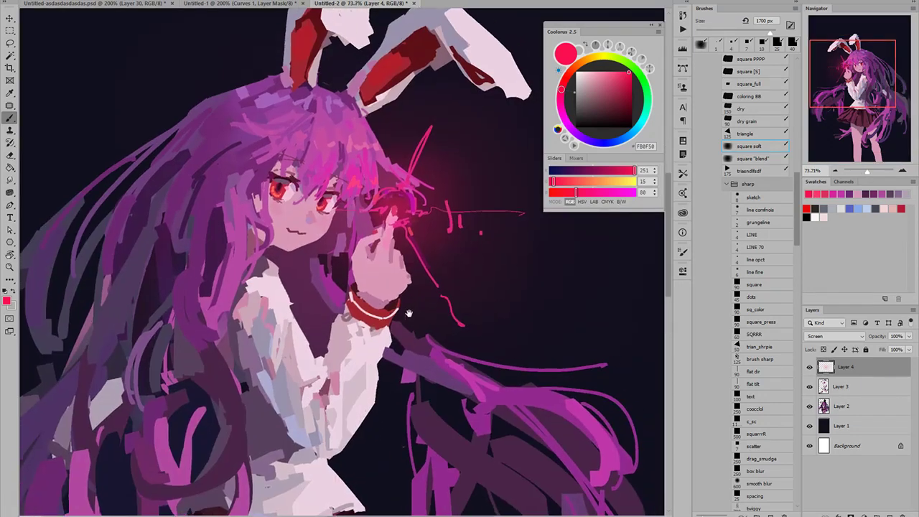
- Paint a tight #FB0F50 glow around the fingertip sparks and along the streaks with the square soft brush at 25 px
key("bracketleft")
key("bracketleft")
key("bracketleft")
key("bracketleft")
key("bracketleft")
key("bracketleft")
key("bracketleft")
key("bracketleft")
key("bracketleft")
key("bracketleft")
key("bracketleft")
key("bracketleft")
key("bracketleft")
key("bracketleft")
key("bracketleft")
key("bracketleft")
key("bracketleft")
key("bracketleft")
key("bracketleft")
key("bracketleft")
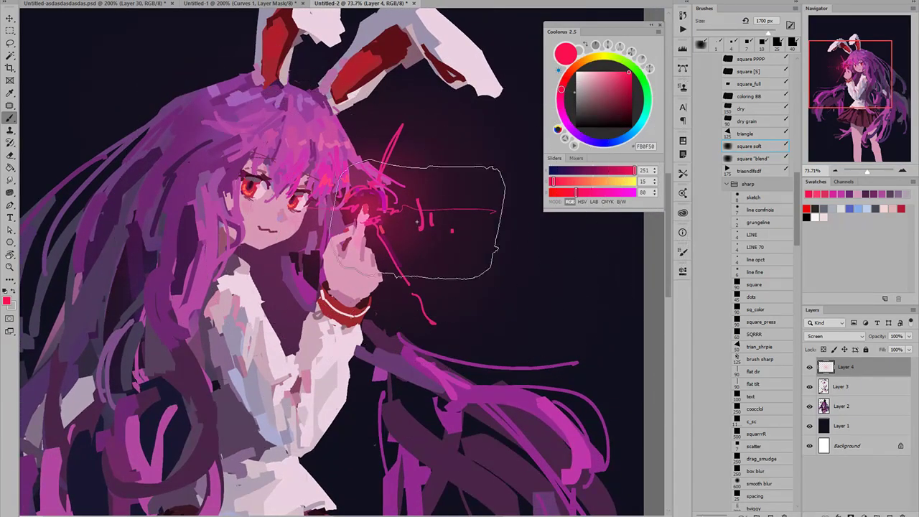
key("bracketleft")
key("bracketleft")
key("bracketleft")
key("bracketleft")
key("bracketleft")
key("bracketleft")
key("bracketleft")
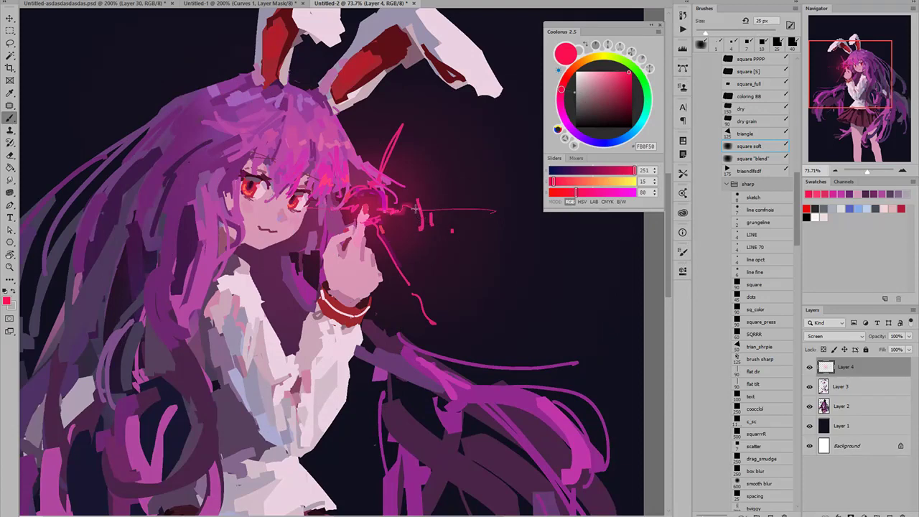
mouse_move(383, 238)
left_mouse_down()
mouse_move(411, 289)
mouse_move(319, 311)
mouse_move(401, 310)
left_mouse_up()
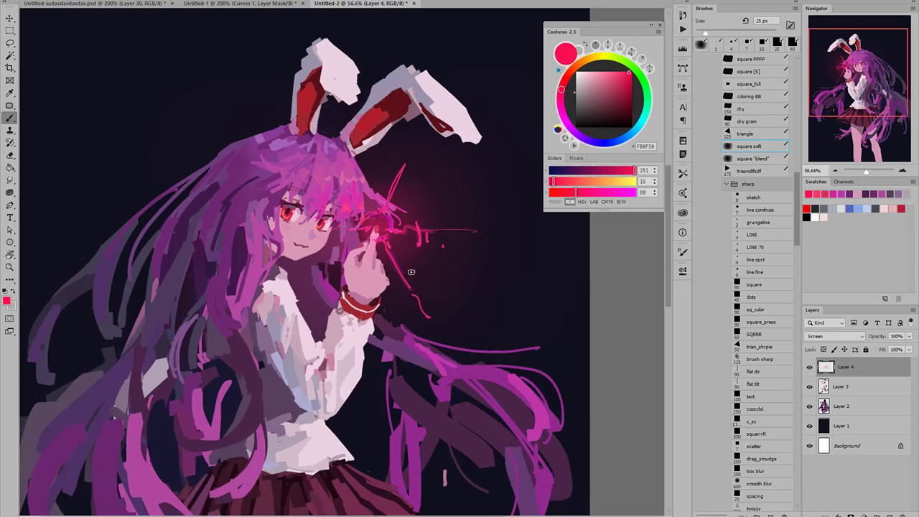
- Trace a thin #FB0F50 glow along the diagonal streak running down from the fingertip at 10 px
scroll(422, 236, "up", 3)
key("bracketleft")
key("bracketleft")
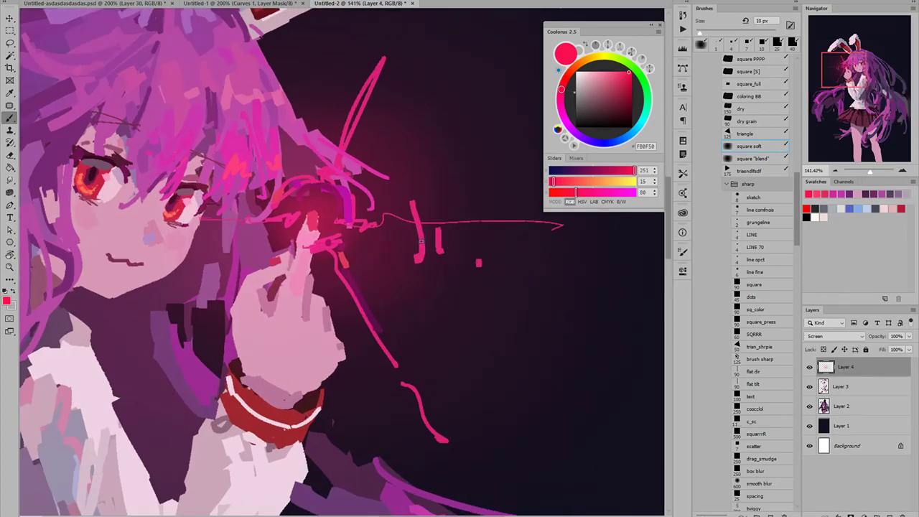
key("bracketleft")
key("bracketleft")
left_click_drag(335, 264, 392, 366)
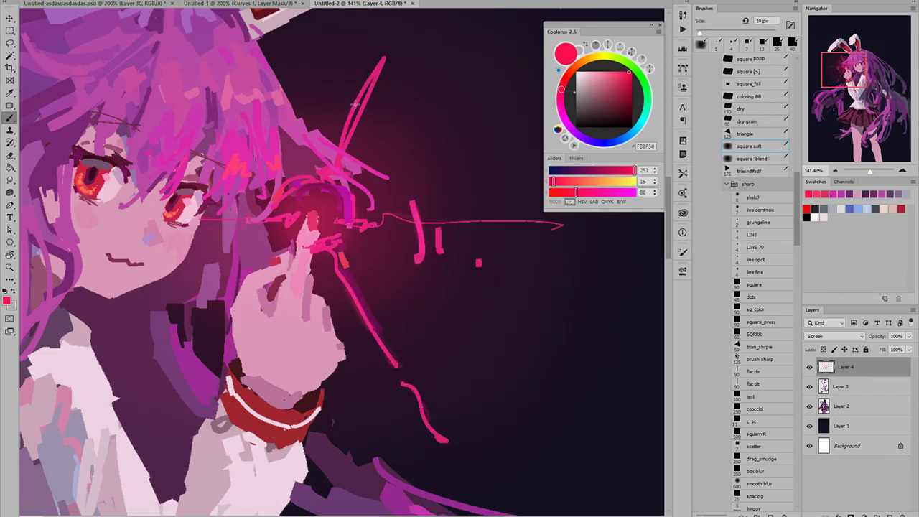
- Intensify the #FB0F50 glow on the fingertip, the surrounding spark strokes and the diagonal streak at 25 px
scroll(390, 138, "down", 4)
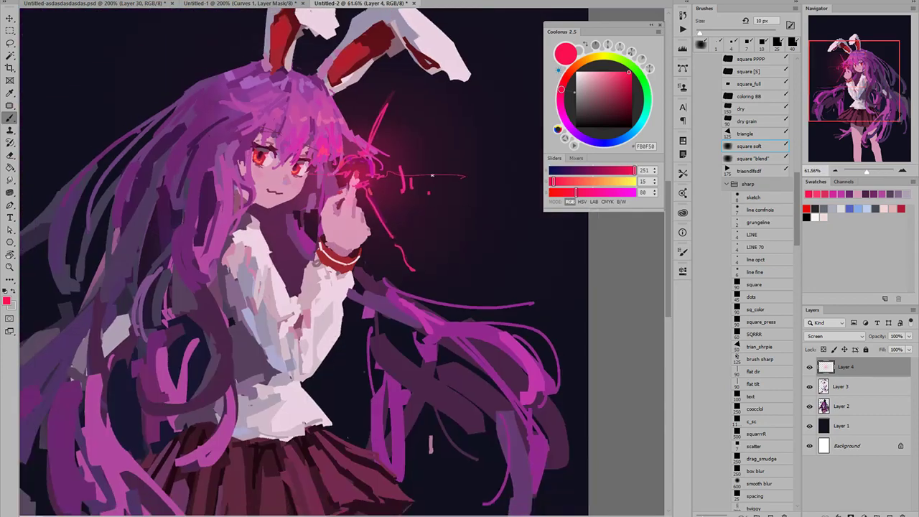
scroll(372, 191, "up", 4)
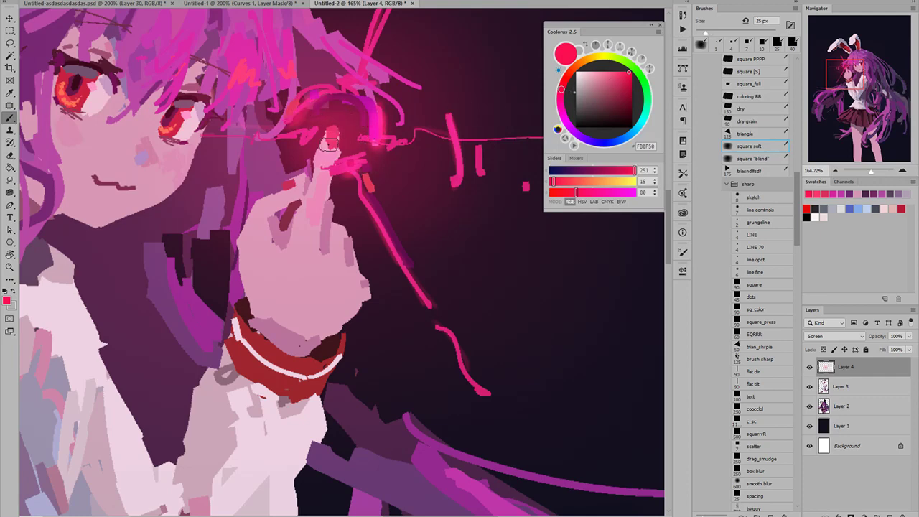
key("ctrl+0")
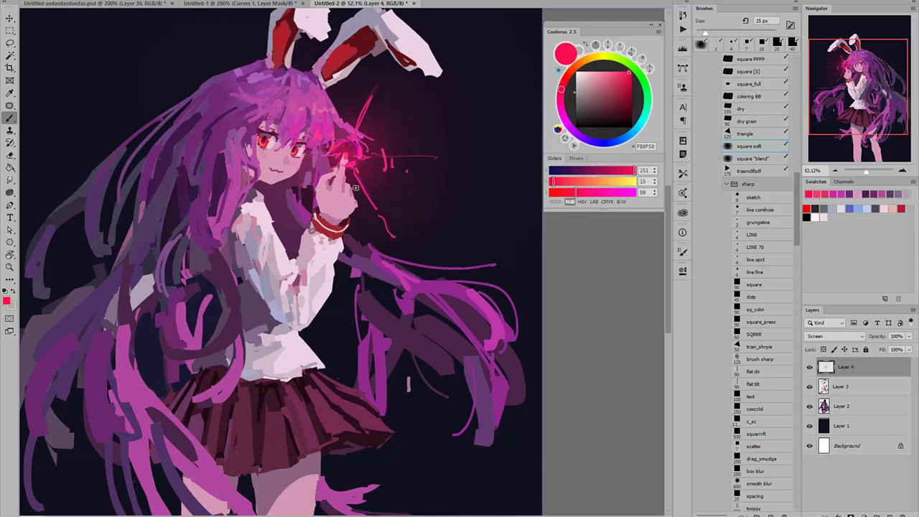
left_click_drag(348, 199, 354, 105)
scroll(356, 203, "up", 5)
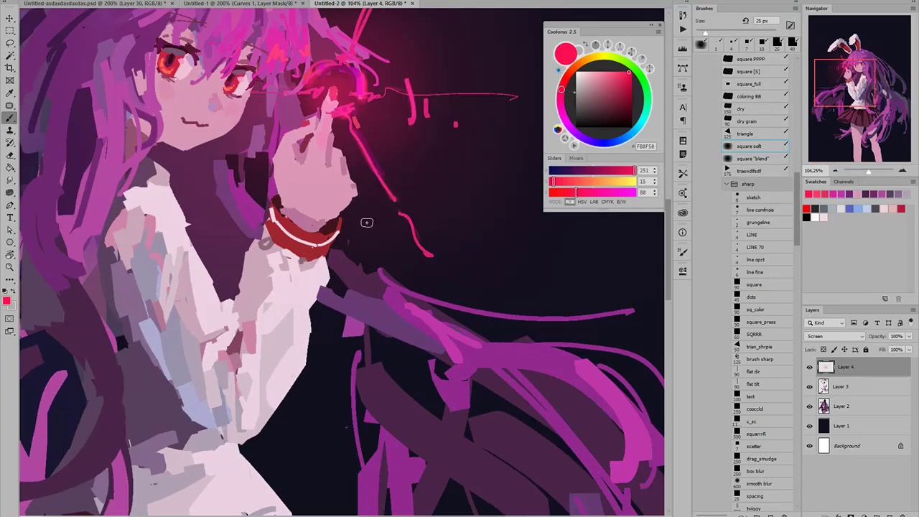
left_click_drag(326, 172, 369, 249)
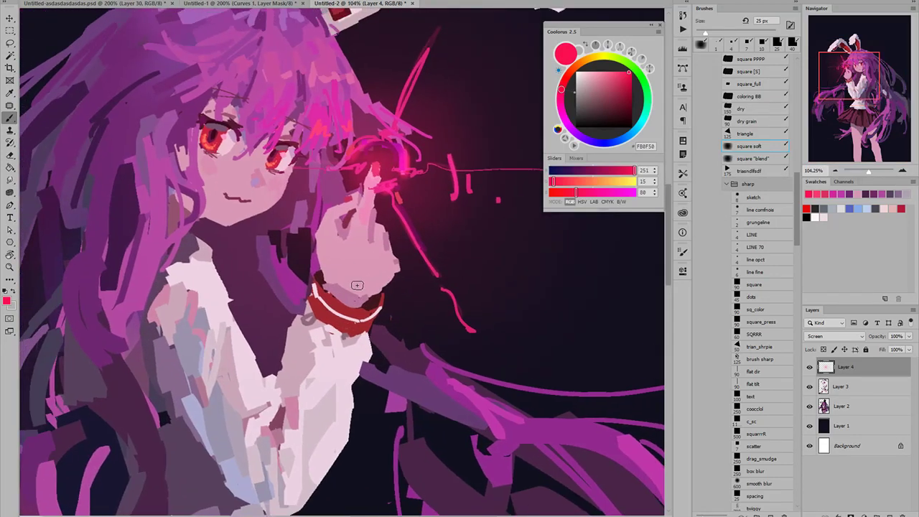
scroll(332, 235, "down", 4)
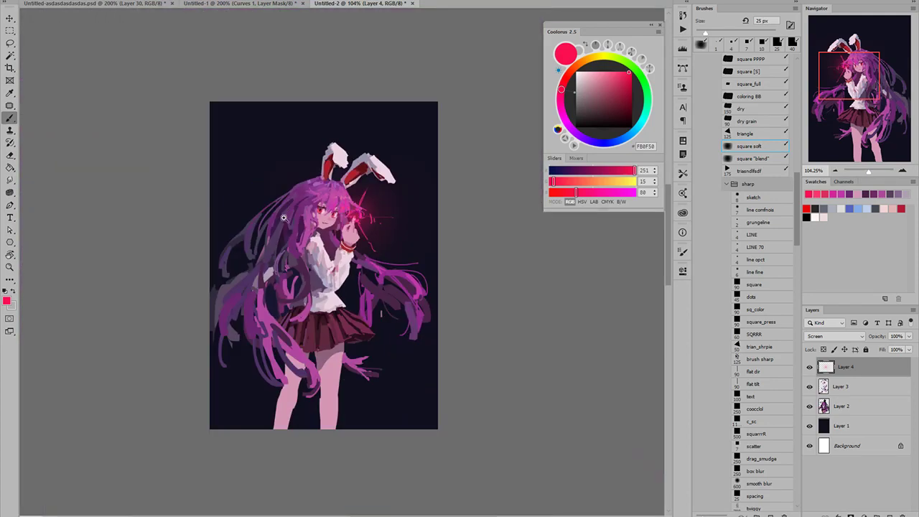
scroll(350, 238, "up", 1)
scroll(349, 237, "down", 1)
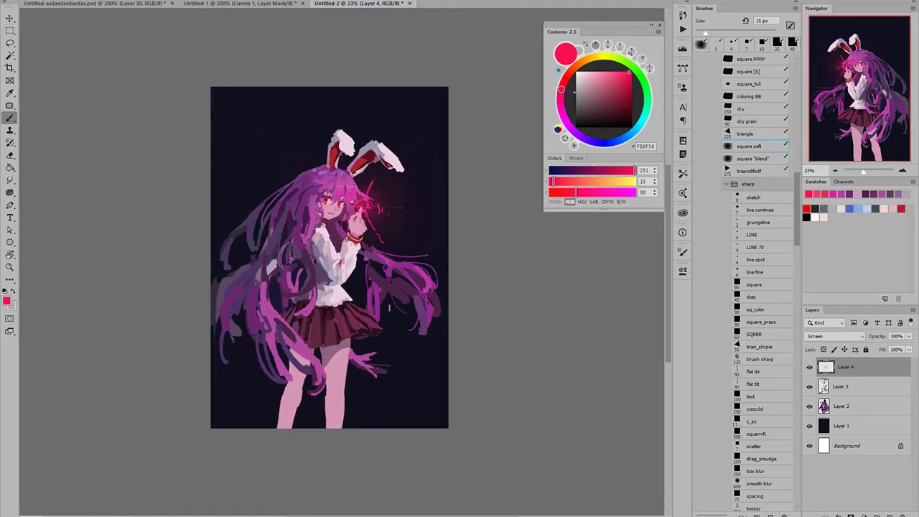
- Add a new layer above Layer 4 in Soft Light mode and choose dark blue #21273A
left_click(890, 516)
left_click(835, 337)
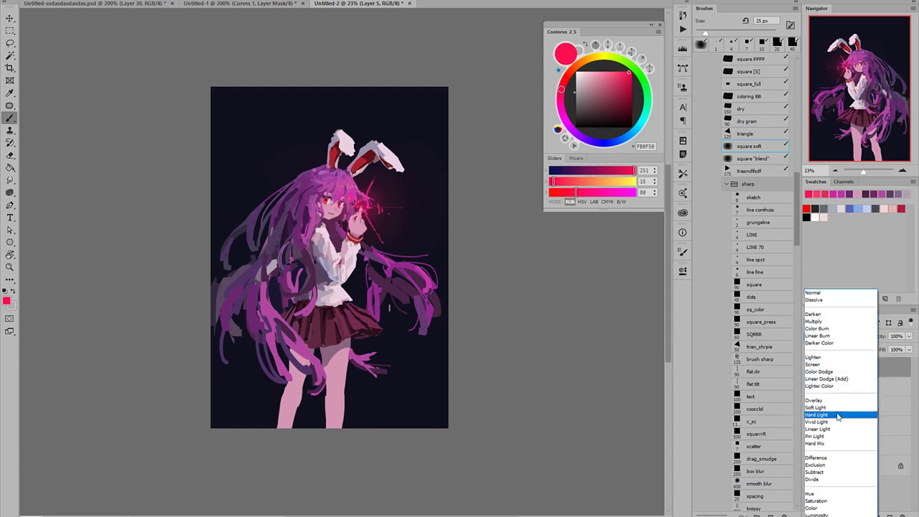
left_click(834, 408)
left_click(615, 142)
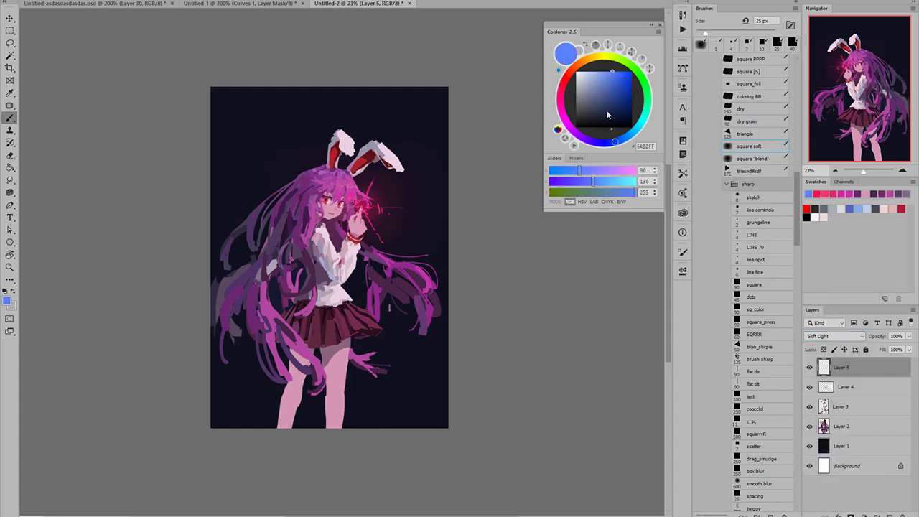
left_click_drag(607, 112, 601, 115)
- Darken the long hair behind the figure and the lower body with soft #21273A strokes, enlarging the brush to 1100 px
key("bracketright")
key("bracketright")
key("bracketright")
key("bracketright")
key("bracketright")
key("bracketright")
key("bracketright")
key("bracketright")
key("bracketright")
key("bracketright")
key("bracketright")
key("bracketright")
key("bracketright")
mouse_move(238, 321)
left_mouse_down()
mouse_move(243, 278)
mouse_move(259, 347)
left_mouse_up()
mouse_move(289, 389)
left_mouse_down()
mouse_move(296, 393)
mouse_move(271, 409)
mouse_move(310, 414)
mouse_move(299, 397)
left_mouse_up()
key("bracketright")
key("bracketright")
key("bracketright")
key("bracketright")
key("bracketright")
key("bracketright")
left_click_drag(285, 306, 308, 437)
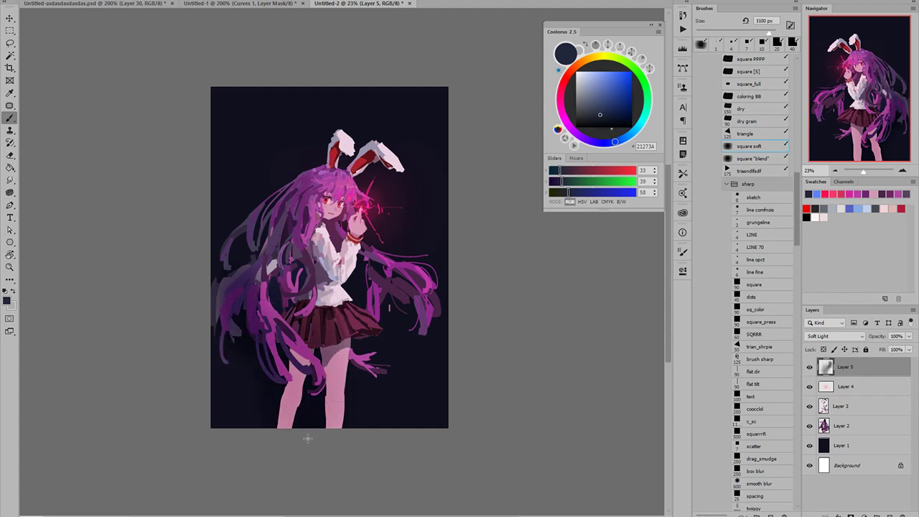
- Choose blue #465CA0 and brush it softly over the long hair behind the shoulder at 1100 px
left_click_drag(607, 112, 607, 92)
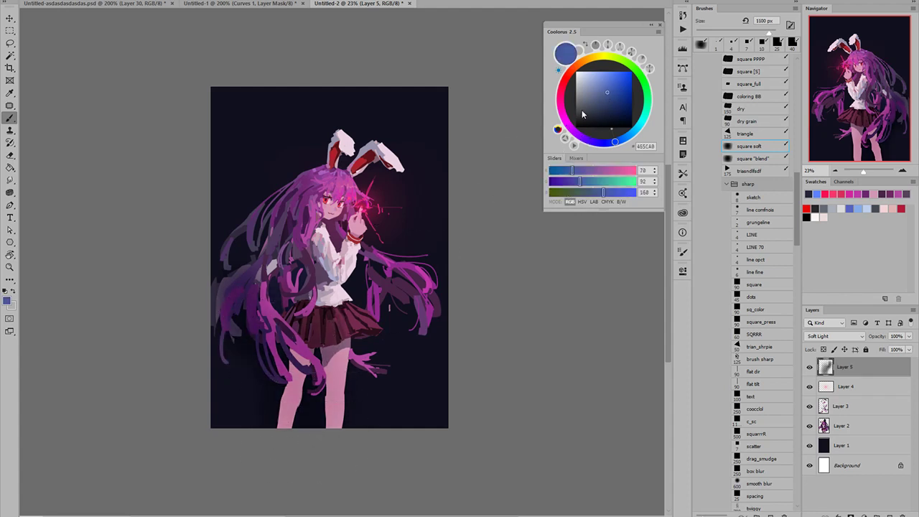
key("bracketright")
key("bracketright")
key("bracketright")
key("bracketleft")
key("bracketleft")
key("bracketleft")
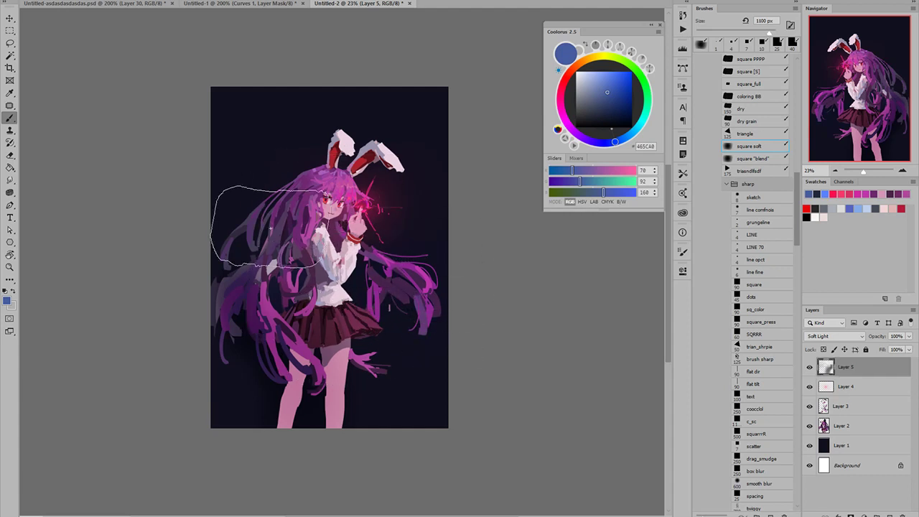
- Brighten the upper hair with soft lighter blue #6C87D8 strokes, reducing the brush to 800 px
left_click(604, 79)
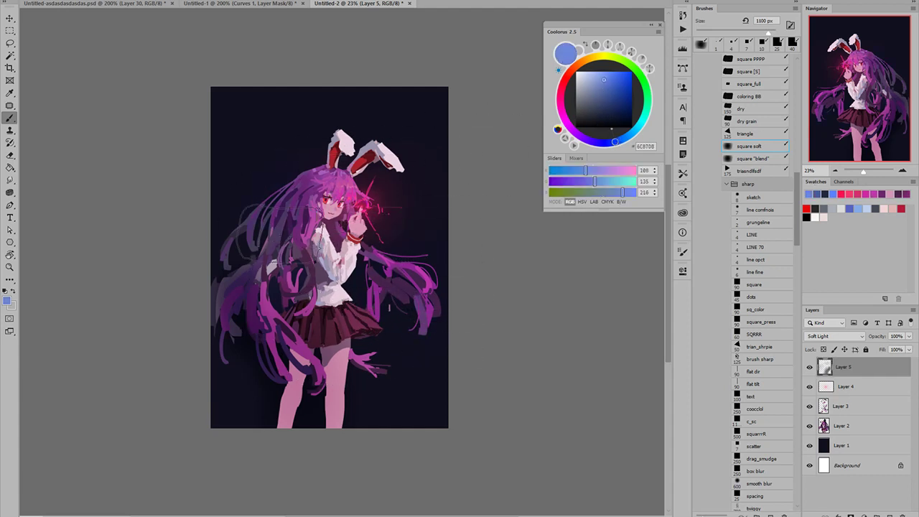
key("bracketleft")
key("bracketleft")
key("bracketleft")
key("bracketleft")
key("bracketleft")
key("bracketleft")
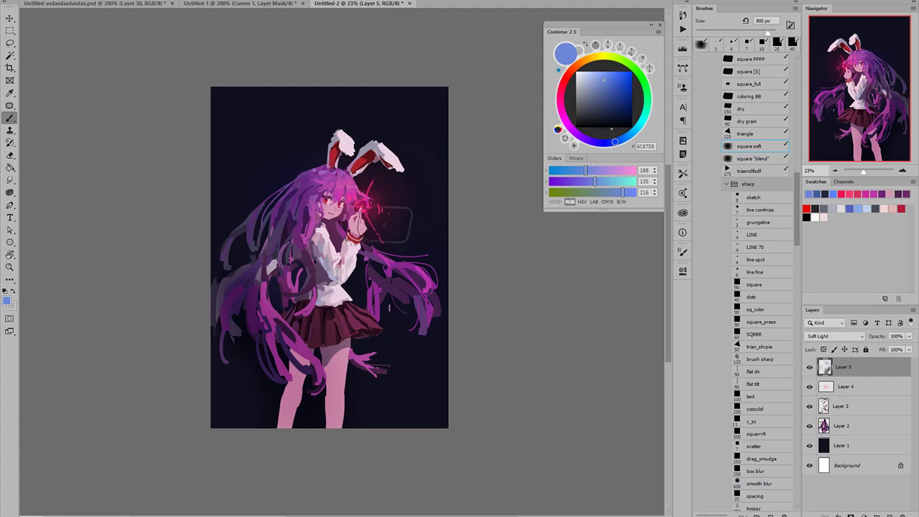
- Tint the waist and skirt with soft dark maroon #3E0D21 and the raised wrist with #95194C at 250 px
left_click(323, 311, "alt")
left_click(620, 114)
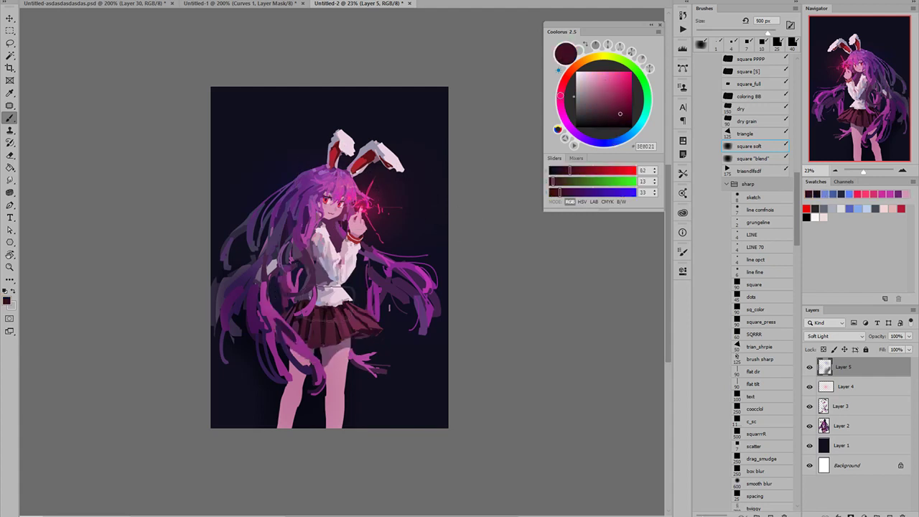
key("bracketleft")
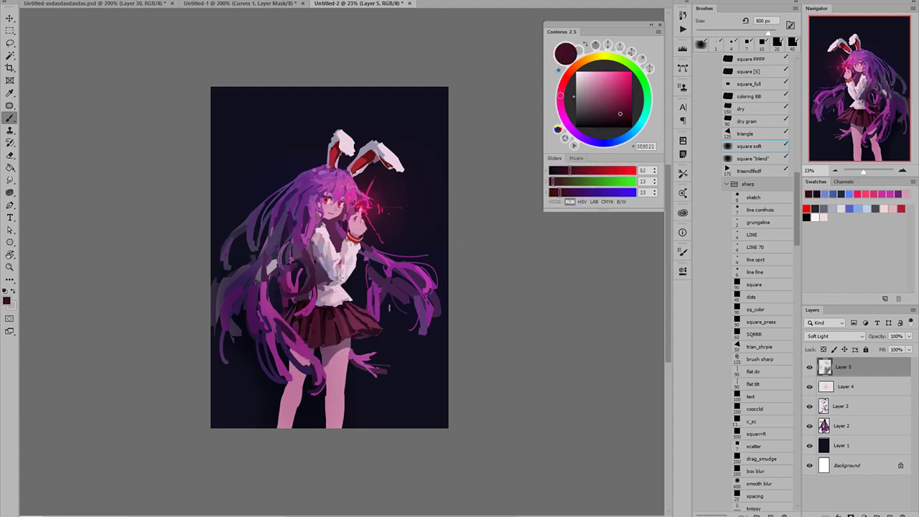
left_click(622, 94)
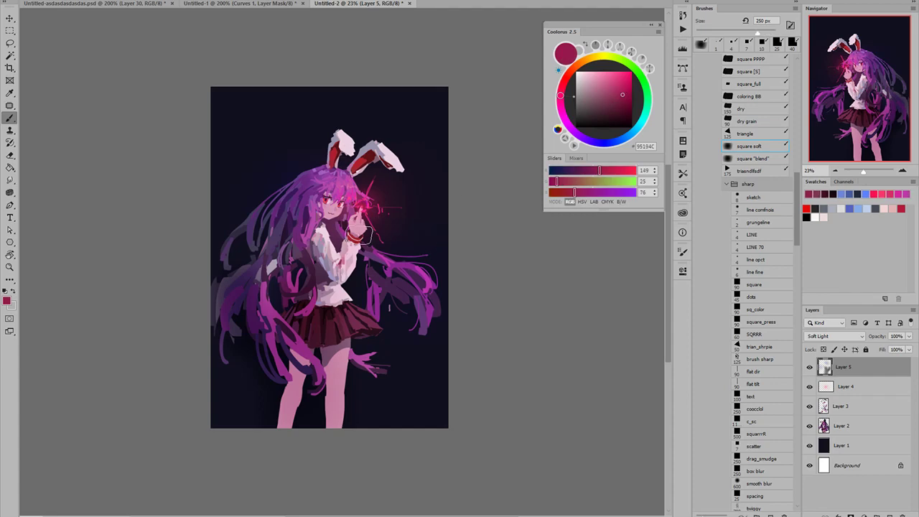
left_click_drag(349, 240, 412, 266)
- Warm the area around the raised hand and face with soft pink #DD347A, enlarging the brush to 500 px
left_click(619, 79)
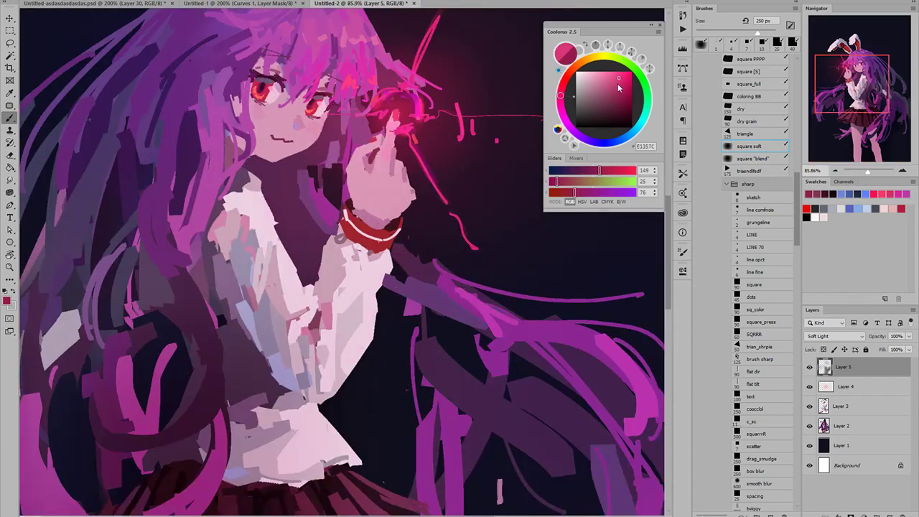
scroll(309, 277, "down", 5)
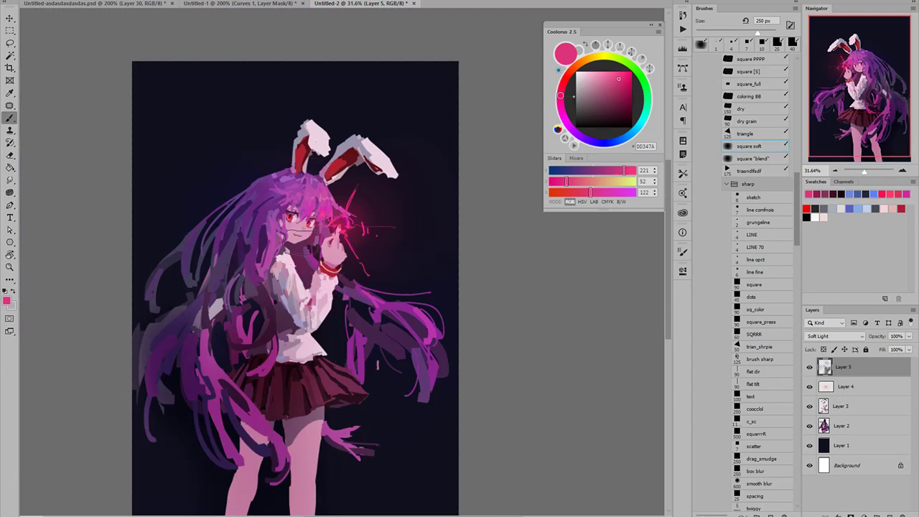
scroll(302, 291, "up", 5)
key("bracketright")
key("bracketright")
key("bracketright")
key("bracketright")
key("bracketright")
key("bracketright")
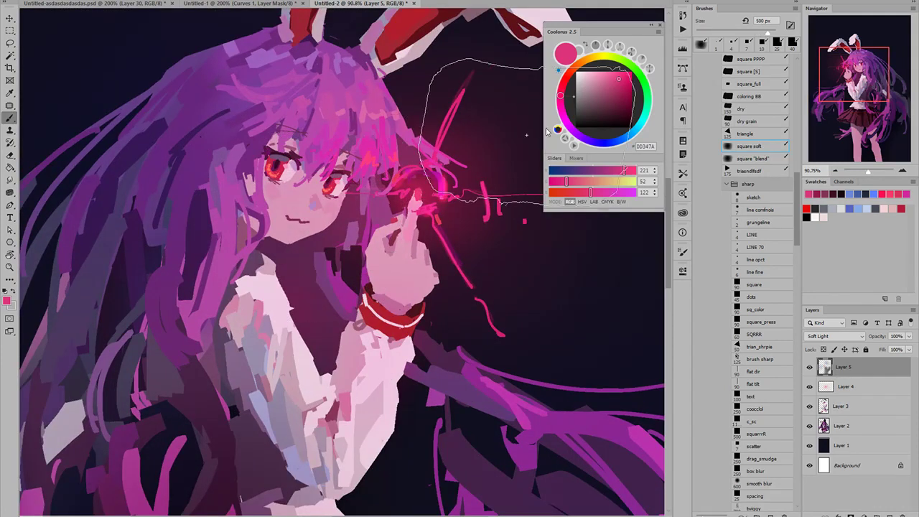
- Choose lighter pink #FD5C87 and softly tint the fringe and face beside the glow at 250 px
left_click_drag(564, 85, 561, 89)
left_click(613, 73)
left_click_drag(614, 73, 612, 71)
key("bracketleft")
key("bracketleft")
key("bracketleft")
key("bracketleft")
key("bracketleft")
key("bracketleft")
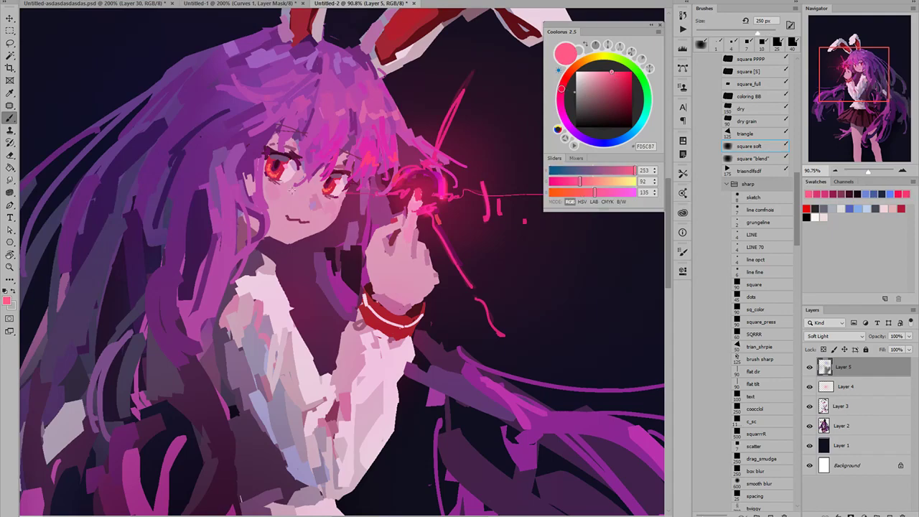
- Spread the soft #FD5C87 tint over the hair and upper body with the brush at 500 px
scroll(309, 259, "down", 5)
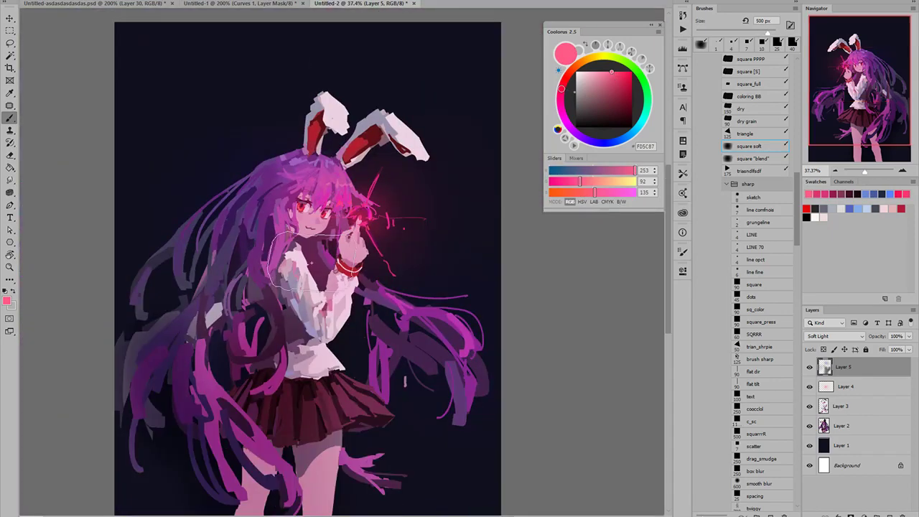
key("bracketright")
key("bracketright")
key("bracketright")
key("bracketright")
key("bracketright")
key("bracketright")
left_click_drag(293, 286, 371, 324)
- Check the whole composition and its lighting at thumbnail size and in a mirrored canvas view
scroll(370, 325, "up", 4)
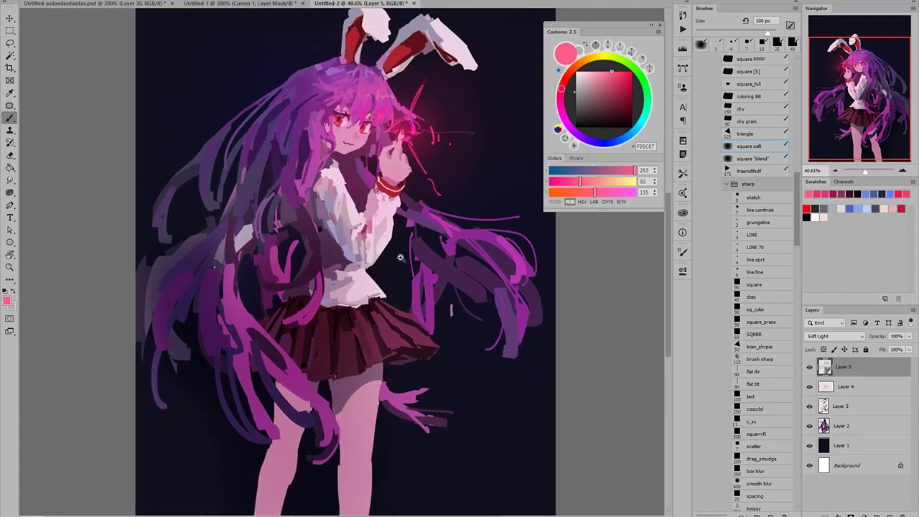
scroll(401, 257, "up", 4)
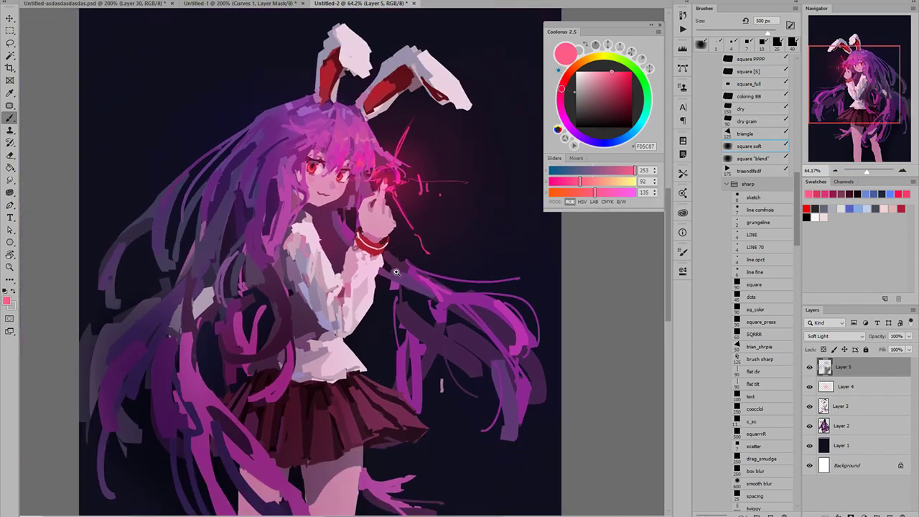
scroll(396, 271, "down", 15)
key("ctrl+h")
key("ctrl+h")
key("ctrl+h")
key("ctrl+h")
key("ctrl+h")
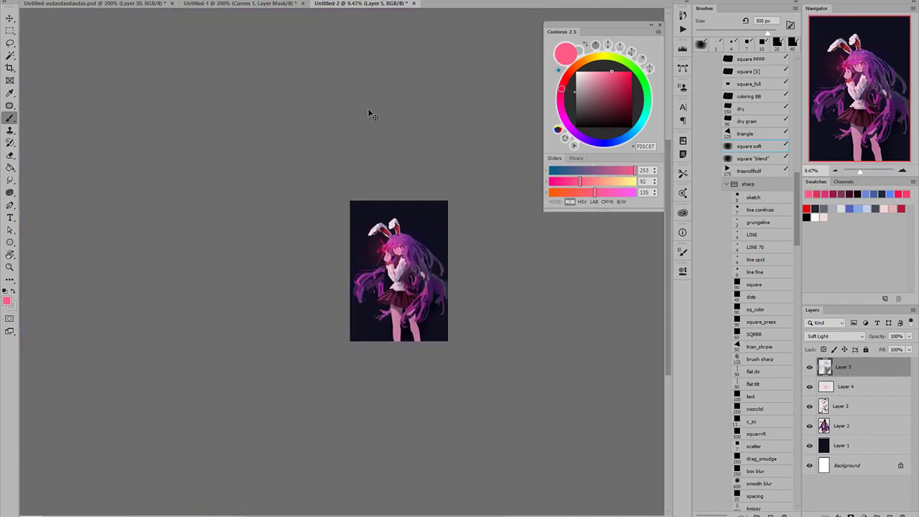
key("h")
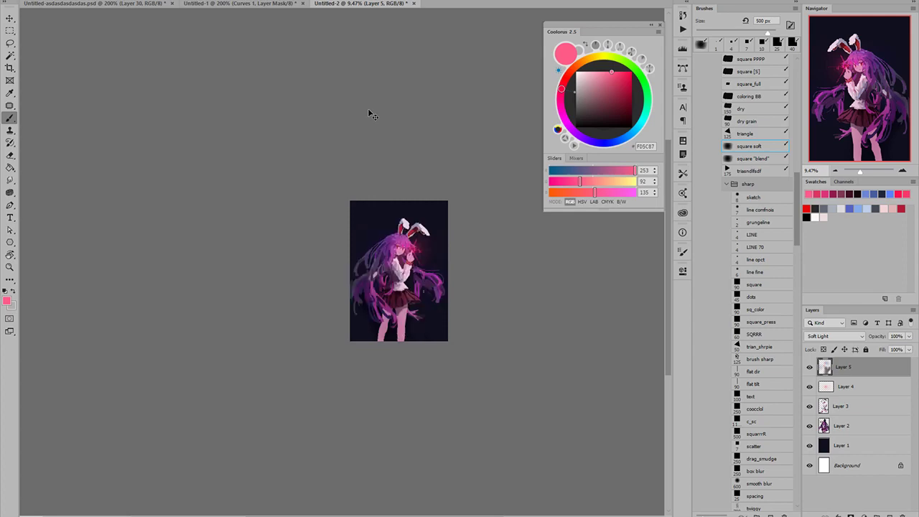
scroll(408, 251, "up", 14)
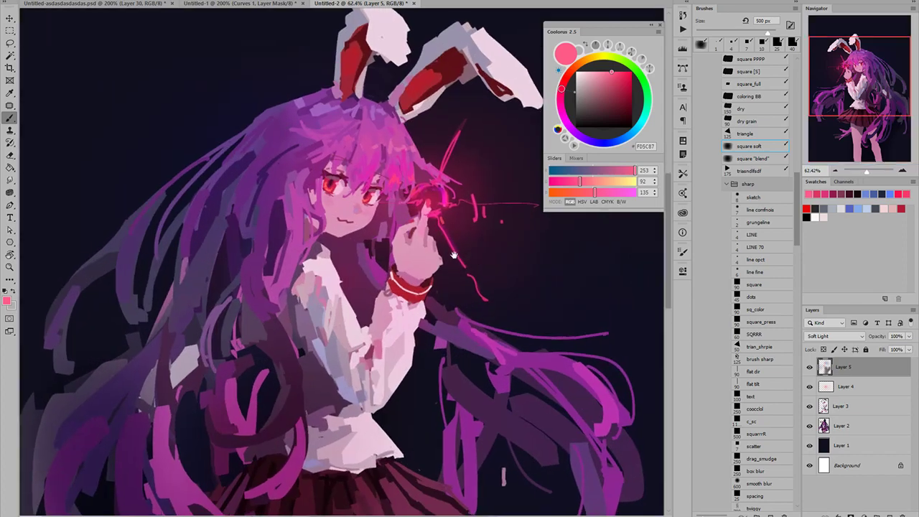
- Compare the face and blouse with Layer 3 hidden and shown again
scroll(383, 209, "up", 5)
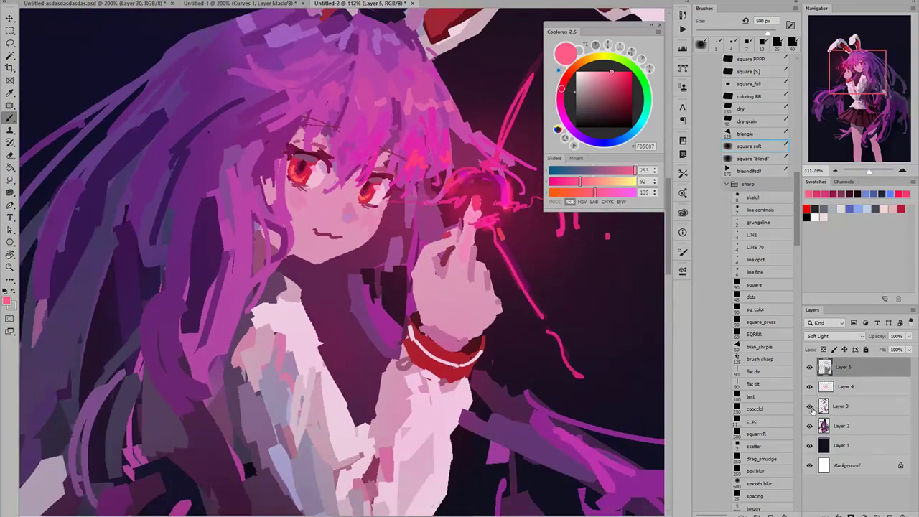
left_click(810, 406)
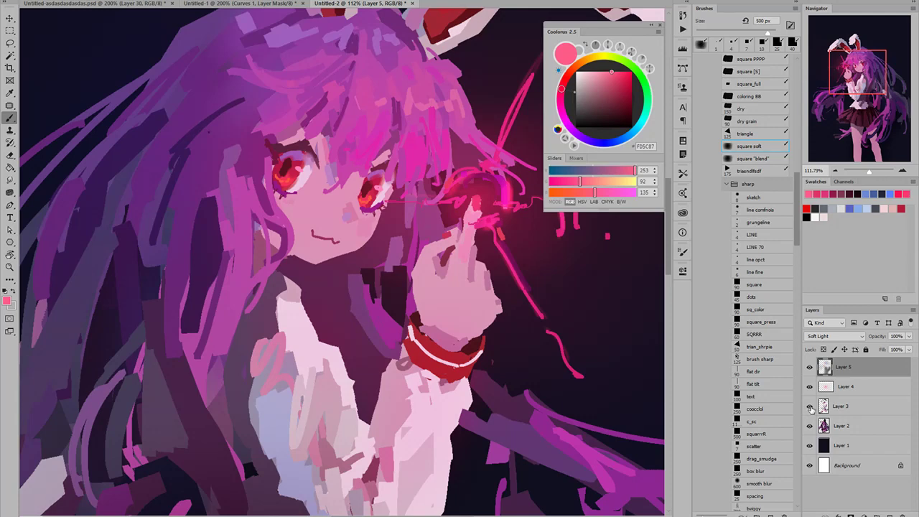
left_click(810, 407)
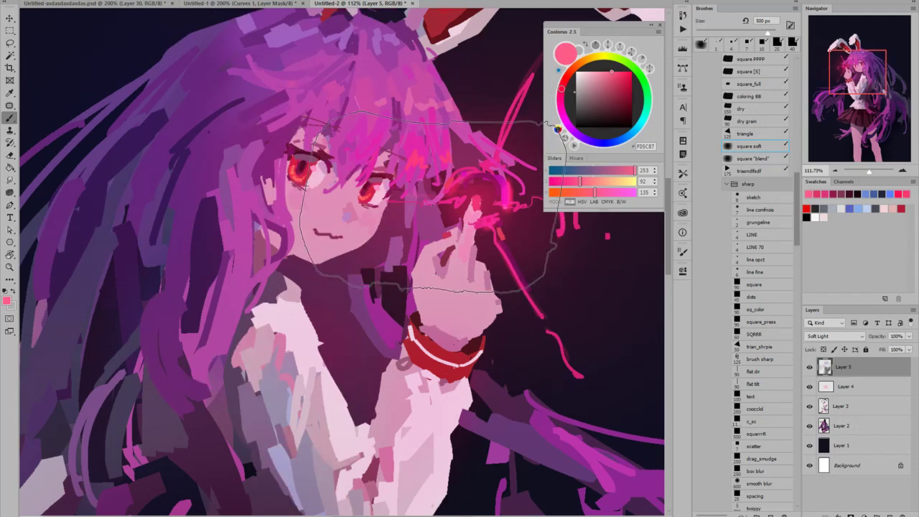
- Hide Layer 5 and Layer 4, and make Layer 3 active for painting with the square brush
mouse_move(433, 231)
left_mouse_down()
mouse_move(410, 197)
mouse_move(423, 206)
mouse_move(418, 171)
mouse_move(395, 214)
mouse_move(442, 234)
mouse_move(451, 242)
mouse_move(441, 250)
left_mouse_up()
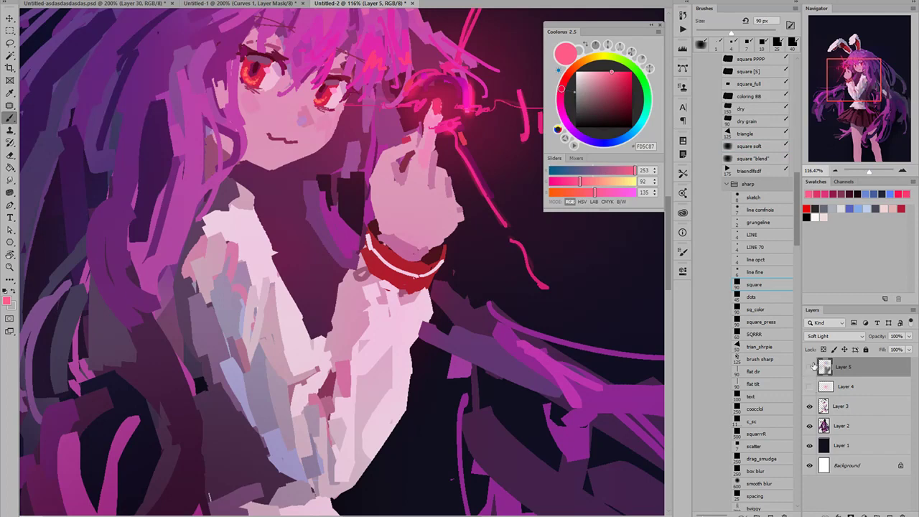
left_click(810, 367)
left_click(841, 406)
- Clean up the wrist and outer edge of the raised hand at 10 px with background #11101E and skin tones #D497B2 and #B17298
left_click(439, 246, "alt")
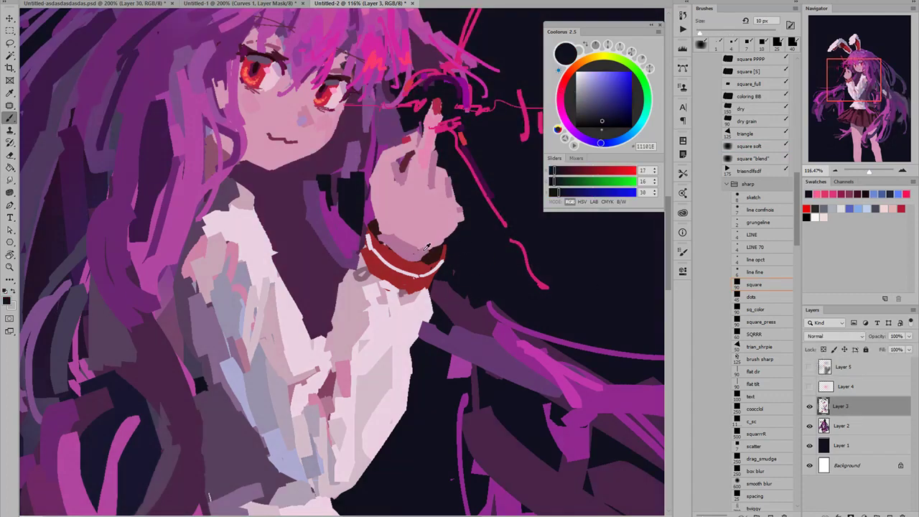
left_click(426, 248, "alt")
left_click(467, 232, "alt")
mouse_move(464, 218)
left_mouse_down()
mouse_move(440, 244)
mouse_move(461, 217)
left_mouse_up()
left_click(458, 209, "alt")
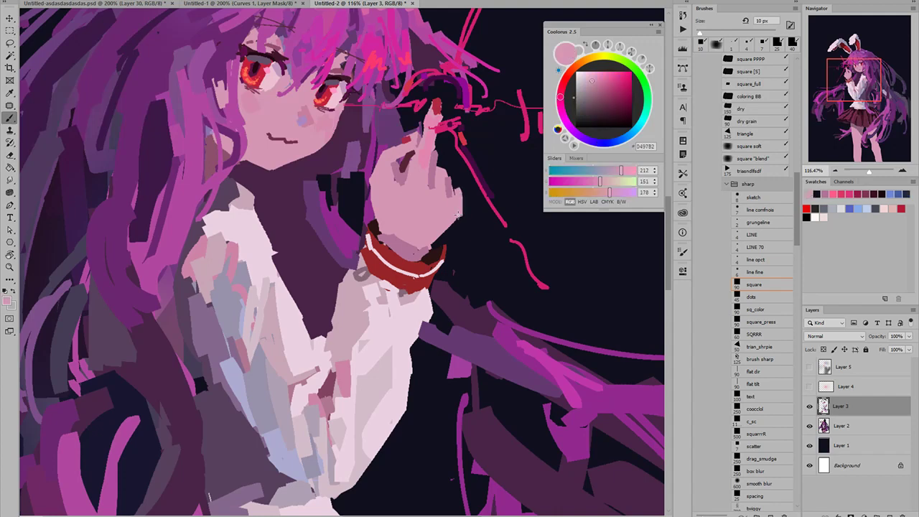
left_click(453, 191, "alt")
left_click(450, 190, "alt")
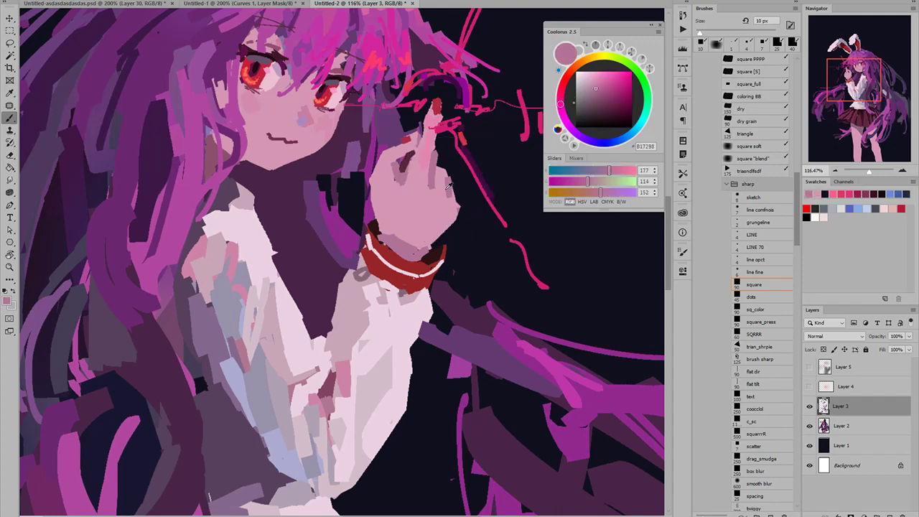
- Reshape the knuckles and folded fingers with sampled #11101E, #B17298 and #D497B2 strokes at 10 px
left_click(447, 156, "alt")
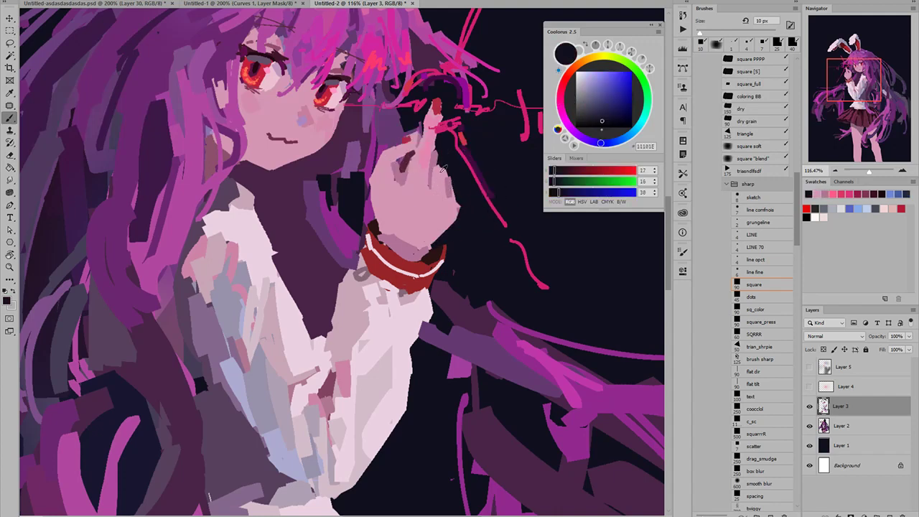
left_click(448, 178, "alt")
left_click(454, 179, "alt")
left_click_drag(449, 172, 451, 184)
left_click(449, 154, "alt")
left_click(446, 185, "alt")
left_click(448, 192, "alt")
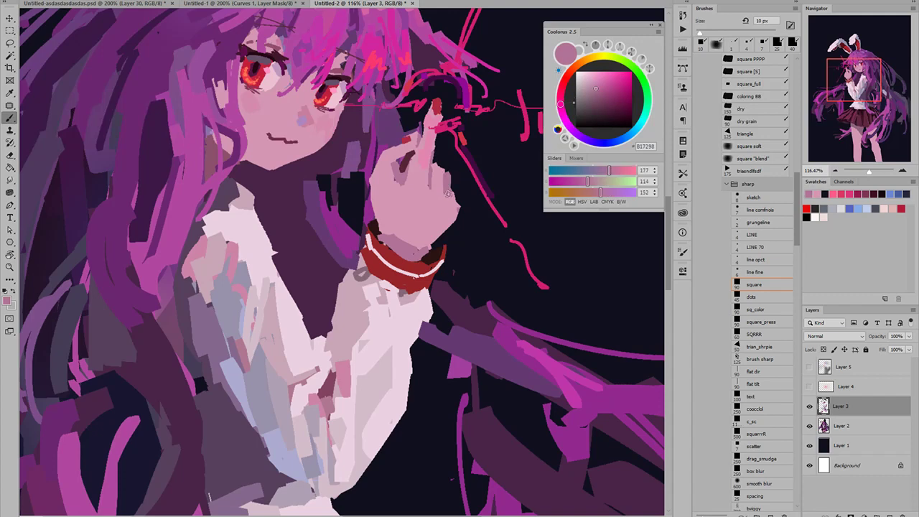
left_click(448, 190, "alt")
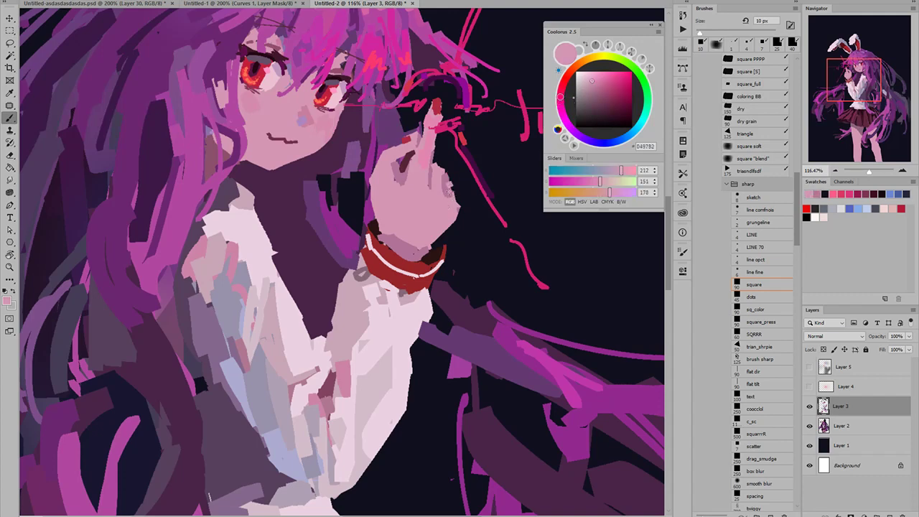
left_click(458, 181, "alt")
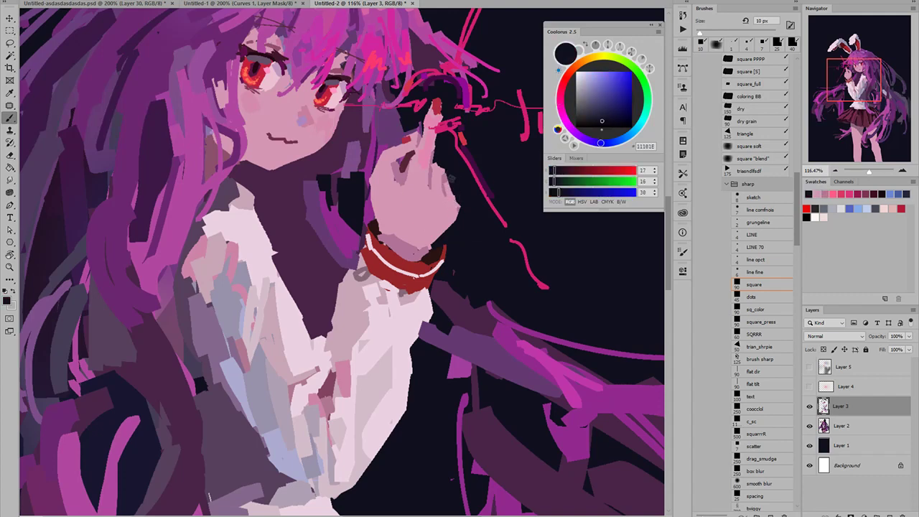
- Refine the back of the hand and the inner finger shadows with sampled skin tone #D497B2 at 10 px
scroll(453, 185, "down", 8)
scroll(454, 184, "up", 6)
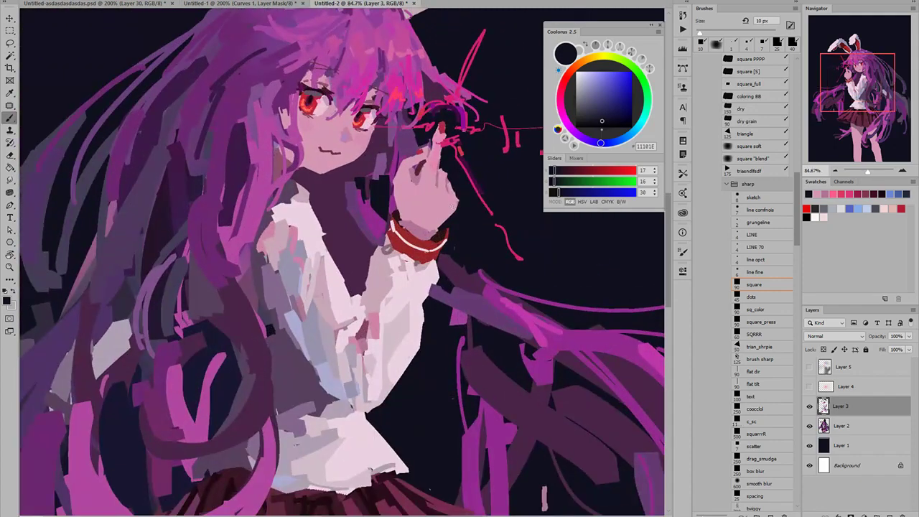
left_click(454, 204, "alt")
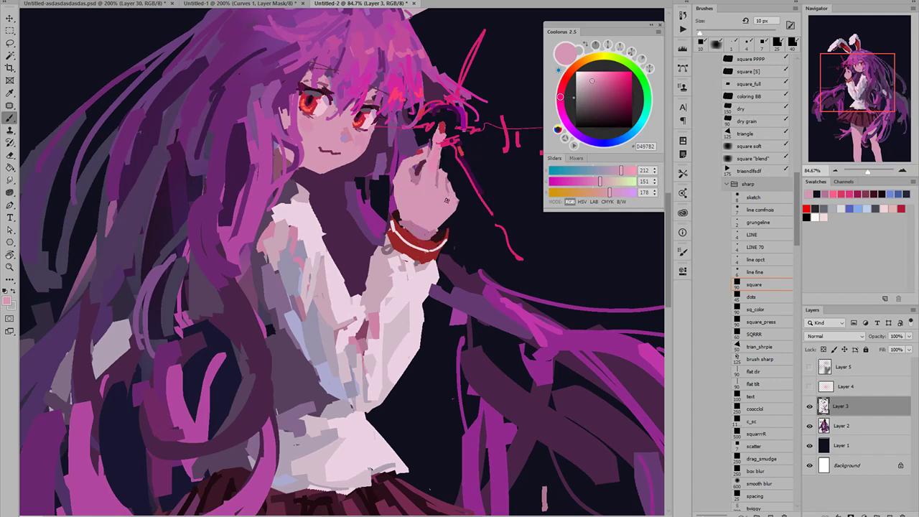
left_click(417, 182, "alt")
left_click_drag(426, 165, 422, 182)
left_click(408, 189, "alt")
left_click(421, 159, "alt")
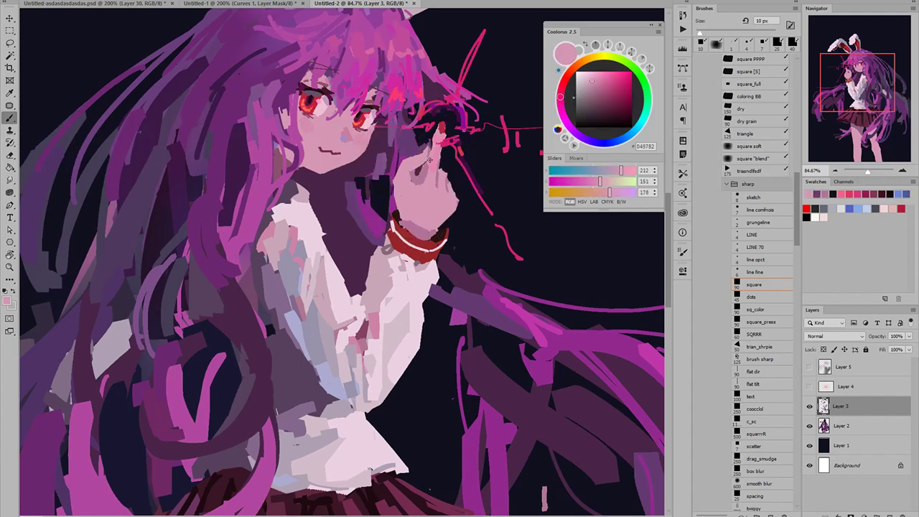
- Redefine the thumb's red nail with #AF2945 and trim the raised finger's outline using #653A72, #11101E and #D497B2
left_click(422, 153, "alt")
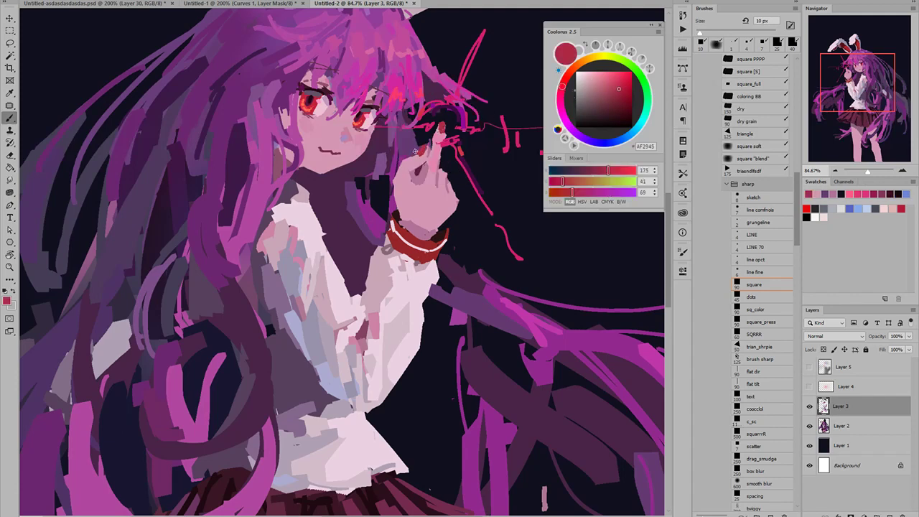
left_click(422, 150, "alt")
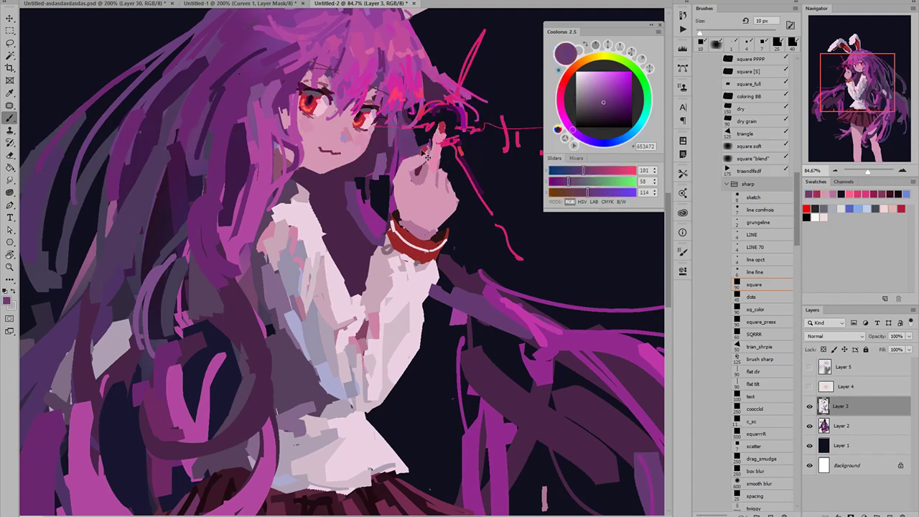
left_click(424, 135, "alt")
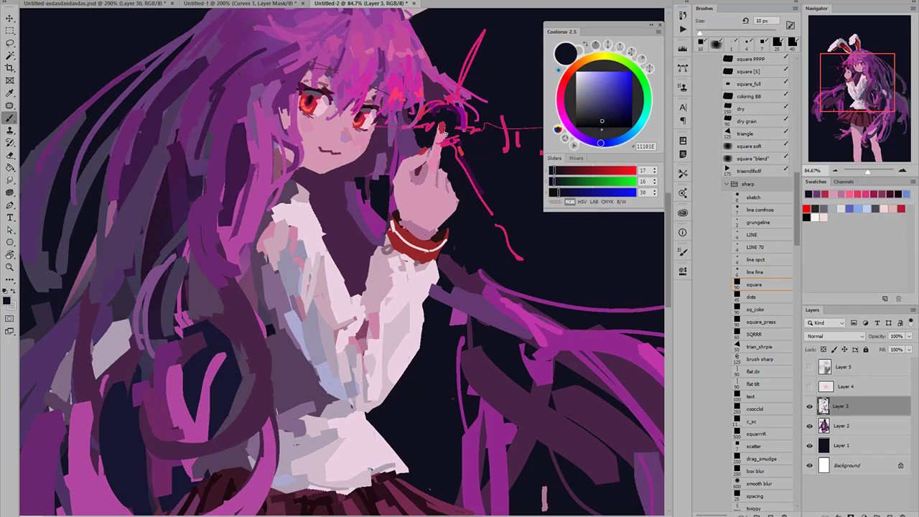
left_click_drag(432, 142, 433, 132)
left_click(432, 175, "alt")
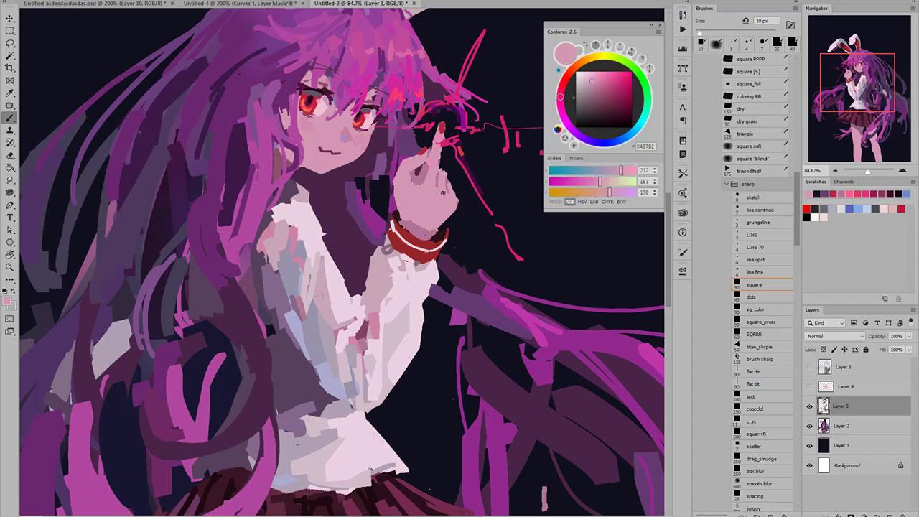
- Accent the folded fingers of the raised hand with pink #E385AF against skin tone #D497B2 at 10 px
left_click(442, 178, "alt")
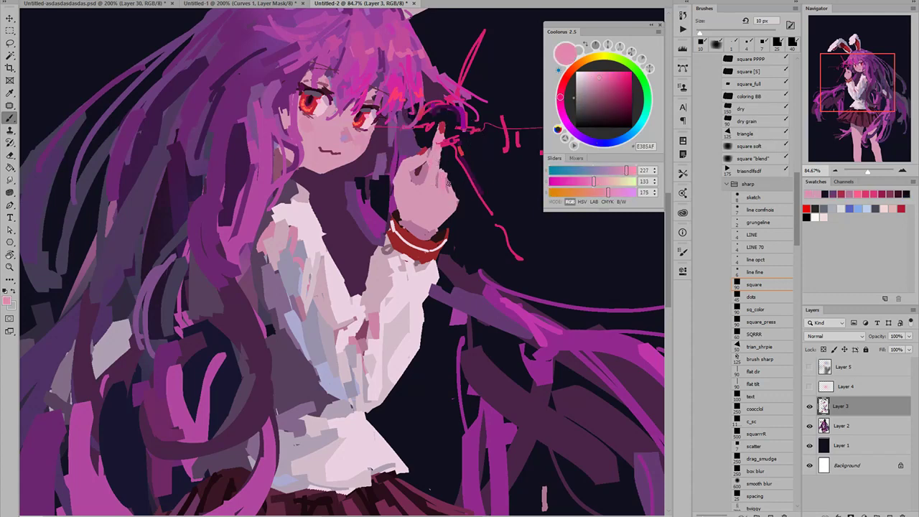
scroll(451, 174, "down", 6)
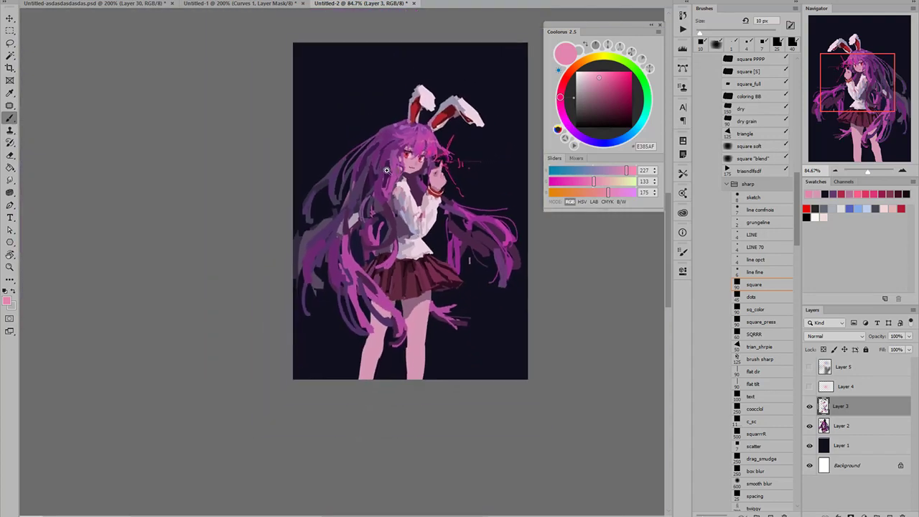
scroll(444, 178, "up", 6)
left_click(443, 194, "alt")
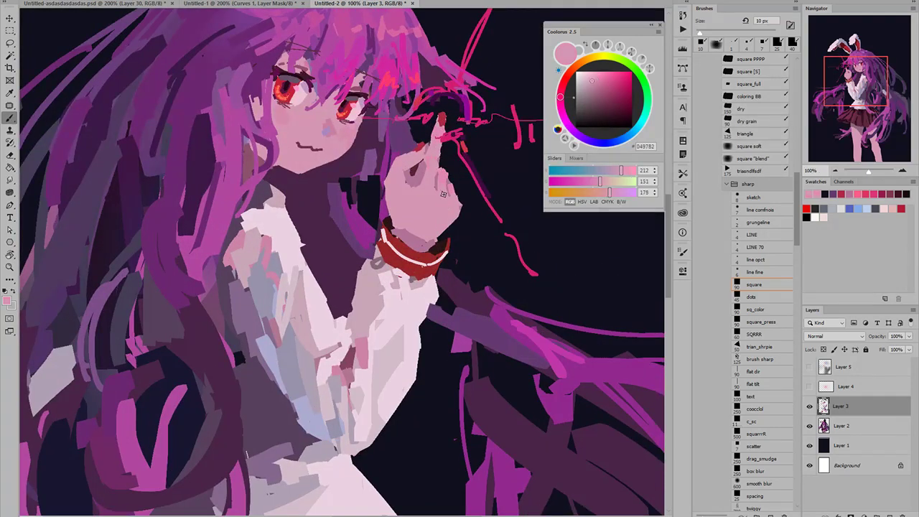
left_click(441, 189, "alt")
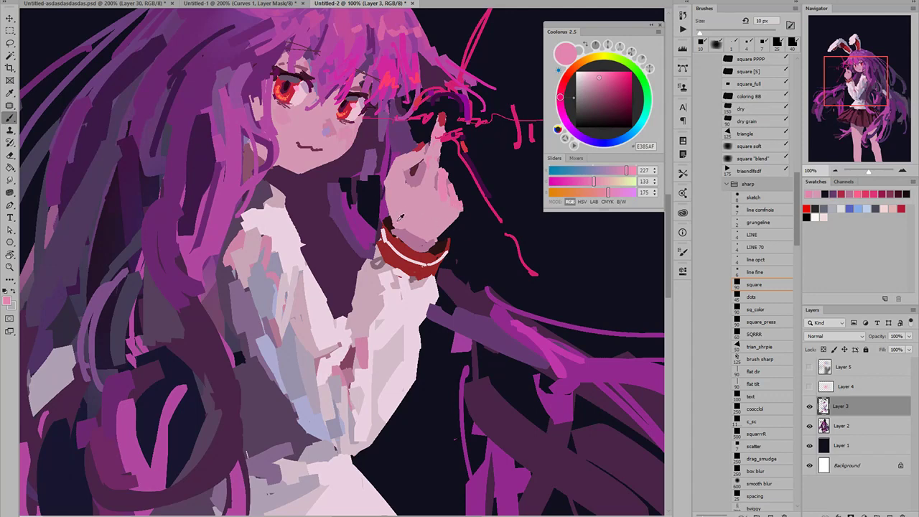
- Rework the shadow beside the thumb with #542633 and #B17298, and cut back the thumb tip with hair purple and background #11101E
left_click(413, 175, "alt")
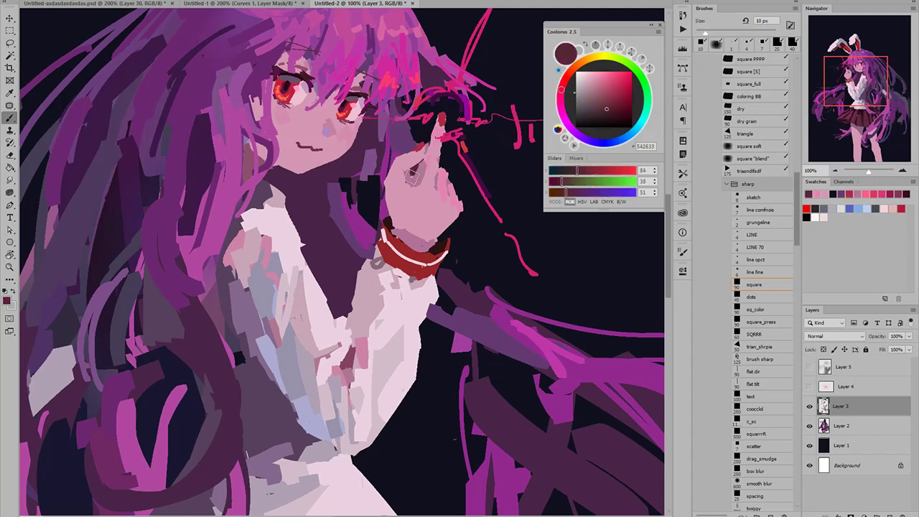
mouse_move(414, 172)
left_mouse_down()
mouse_move(407, 195)
mouse_move(409, 186)
left_mouse_up()
key("ctrl+z")
left_click(421, 176, "alt")
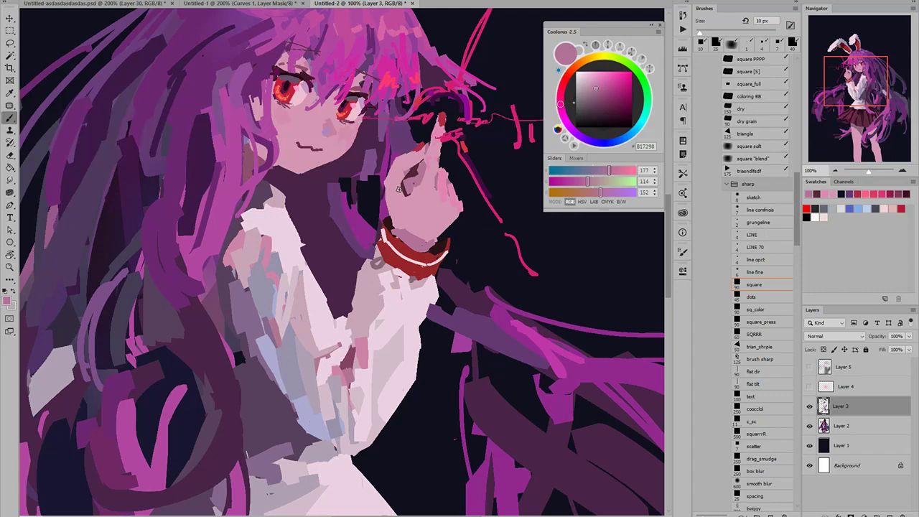
left_click(411, 136, "alt")
mouse_move(405, 141)
left_mouse_down()
mouse_move(411, 177)
mouse_move(406, 143)
mouse_move(424, 151)
mouse_move(417, 163)
left_mouse_up()
left_click(427, 134, "alt")
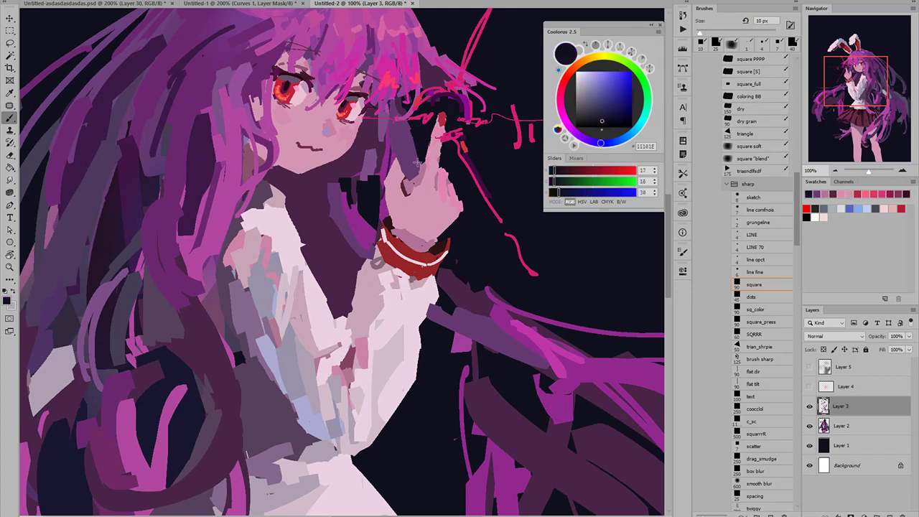
- Reshape the thumb and the hair behind it with skin tone #D497B2 and dark purple #3A1849 at 10 px
left_click(396, 203, "alt")
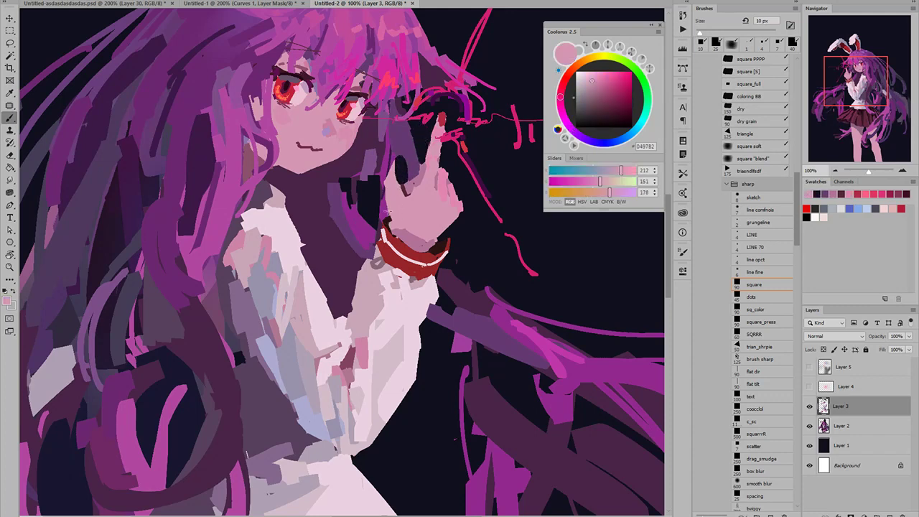
left_click(390, 167, "alt")
left_click_drag(388, 164, 386, 185)
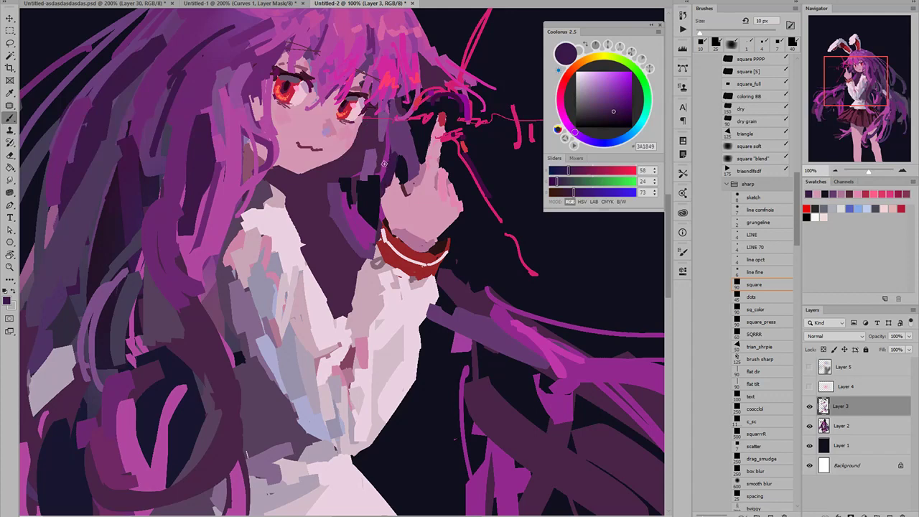
left_click(392, 153, "alt")
left_click_drag(393, 153, 389, 184)
left_click(389, 191, "alt")
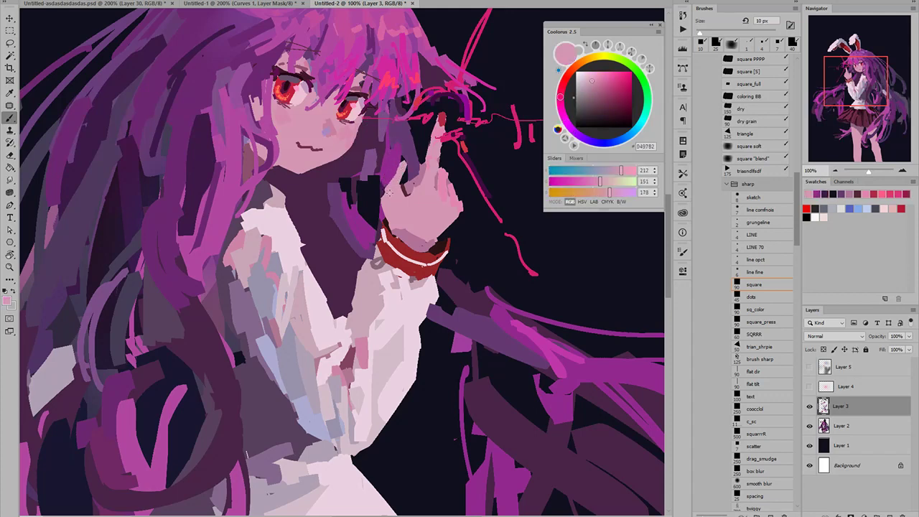
left_click_drag(420, 153, 406, 188)
key("ctrl+z")
- Paint a red nail on the thumb tip at 7 px with the color sampled from the raised fingertip
left_click(444, 117, "alt")
key("[")
key("[")
key("[")
mouse_move(404, 169)
left_mouse_down()
mouse_move(410, 161)
mouse_move(416, 176)
left_mouse_up()
- Shade the gap between the thumb and the raised finger with #542633 and #B17298 at 7 px
left_click(401, 176, "alt")
left_click(401, 151, "alt")
left_click(424, 159, "alt")
left_click(414, 176, "alt")
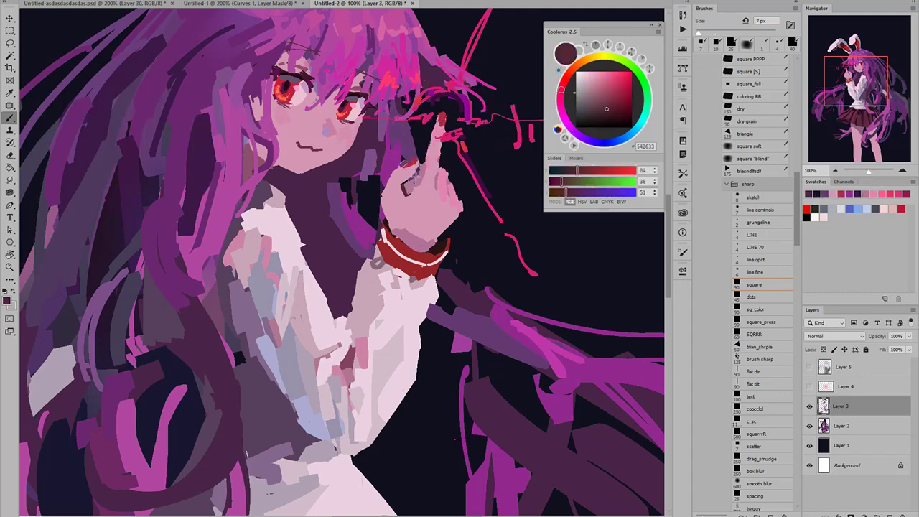
left_click(406, 180, "alt")
left_click(405, 181, "alt")
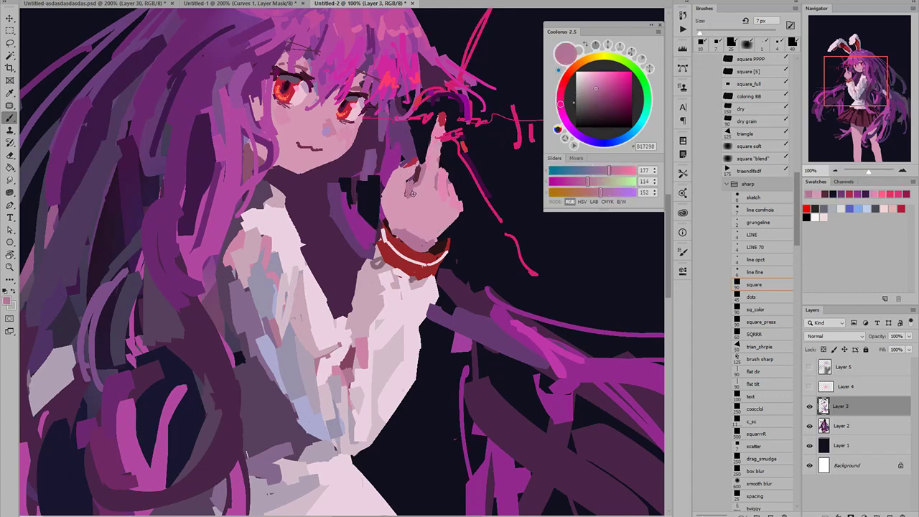
- Clean up the skin around the thumb's shadow with #D497B2 at 10 px
key("bracketright")
key("bracketright")
key("bracketright")
left_click(409, 184, "alt")
left_click(413, 181, "alt")
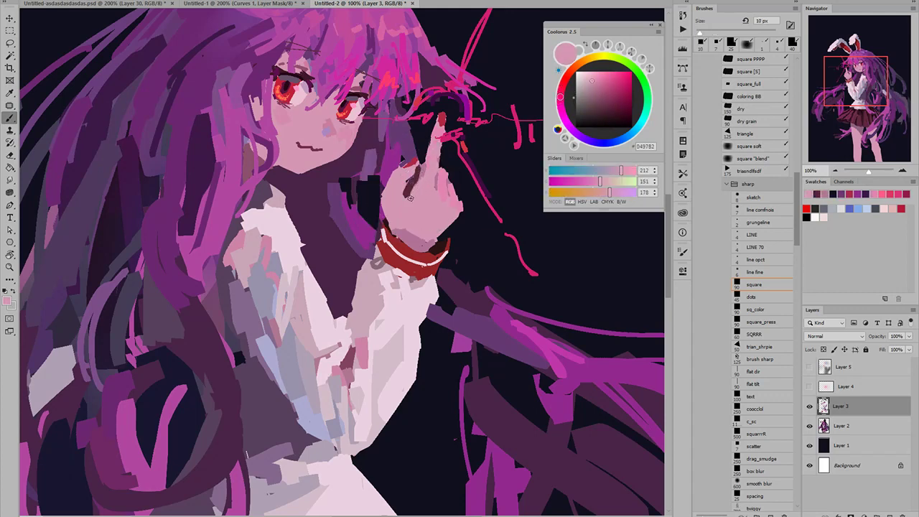
- Paint purple #93298F hair strands along the face-side edge of the raised hand and trim the hand's contour
key("ctrl+0")
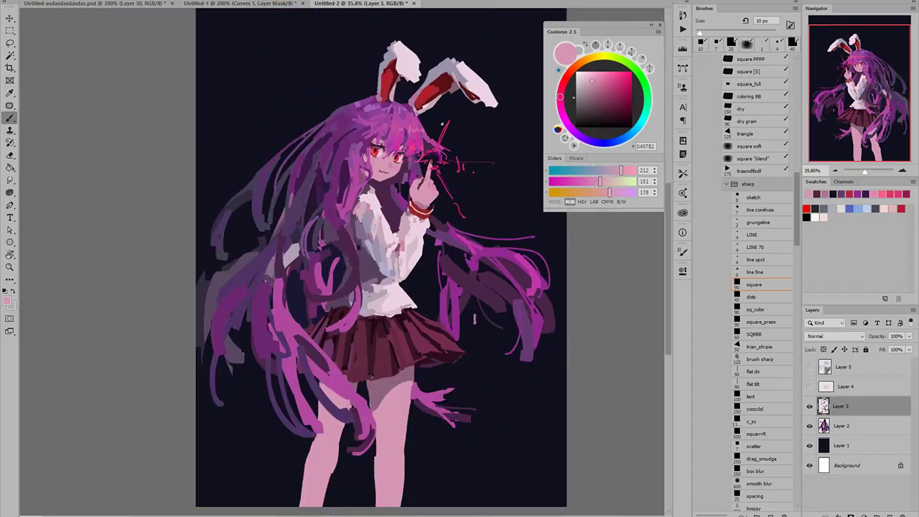
left_click_drag(434, 194, 395, 195)
scroll(443, 193, "up", 5)
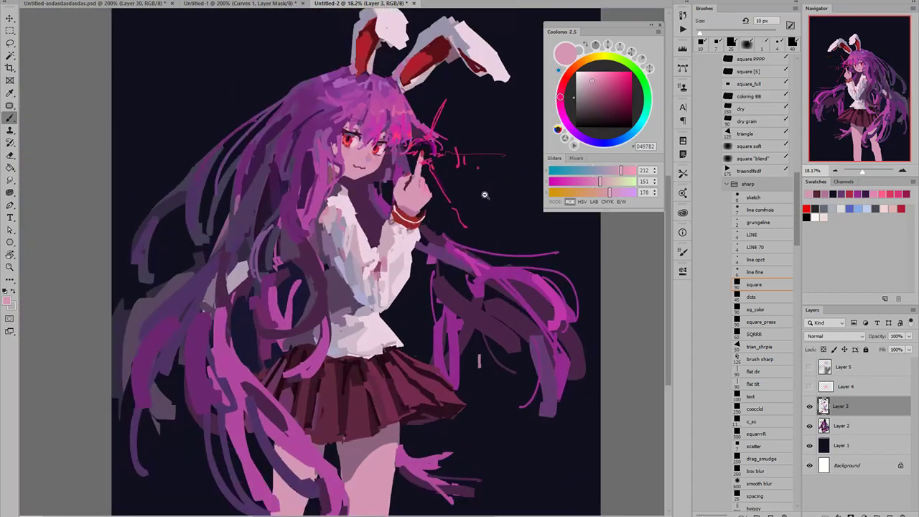
scroll(388, 225, "up", 2)
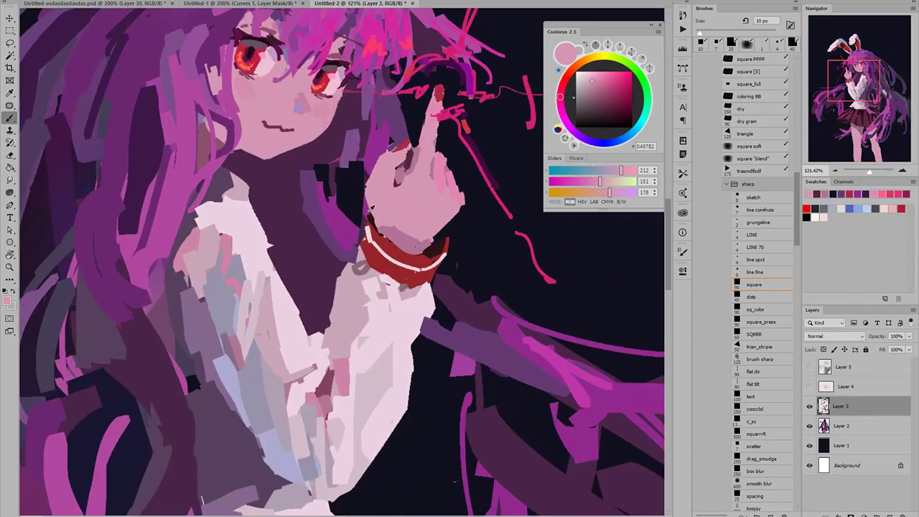
left_click(371, 207, "alt")
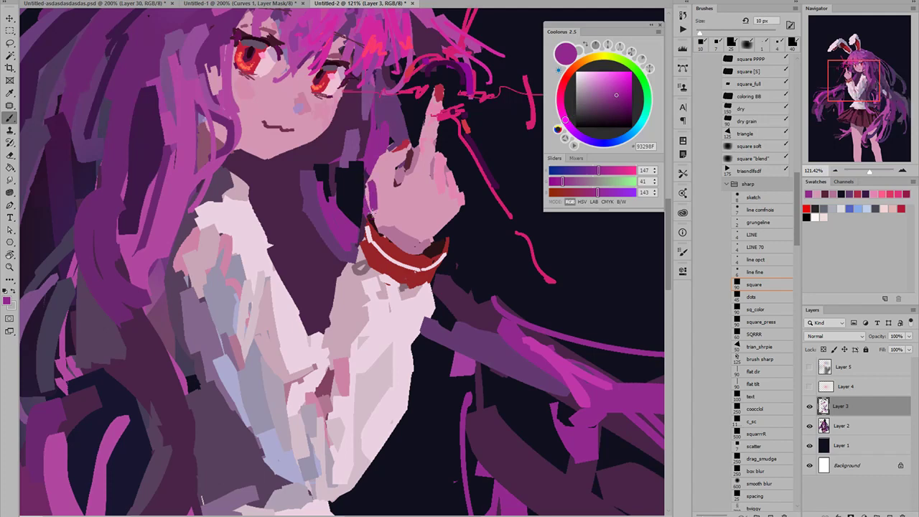
mouse_move(393, 149)
left_mouse_down()
mouse_move(370, 173)
mouse_move(356, 227)
left_mouse_up()
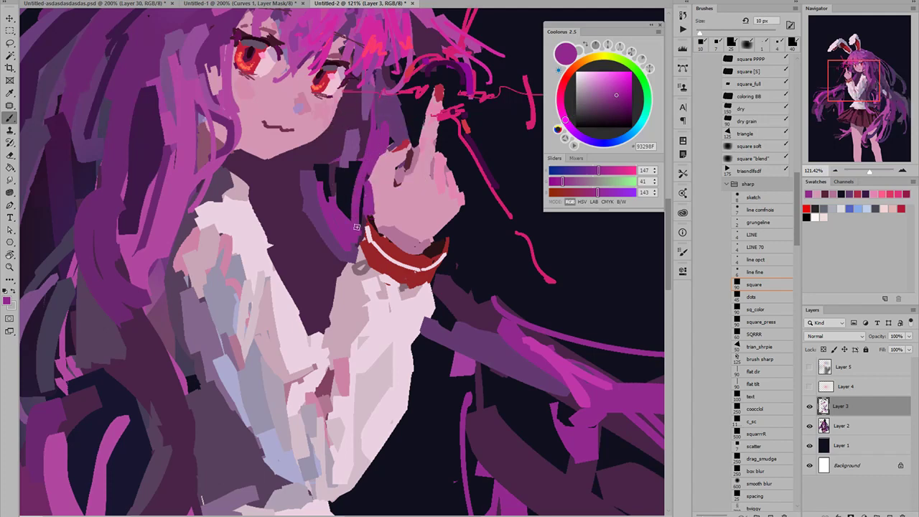
left_click(379, 168, "alt")
left_click(369, 174, "alt")
left_click_drag(378, 164, 384, 151)
- Trim the thumb tip and the nearby hair at 7 px with skin tone #D497B2 and background #11101E
key("bracketleft")
key("bracketleft")
key("bracketleft")
left_click(394, 162, "alt")
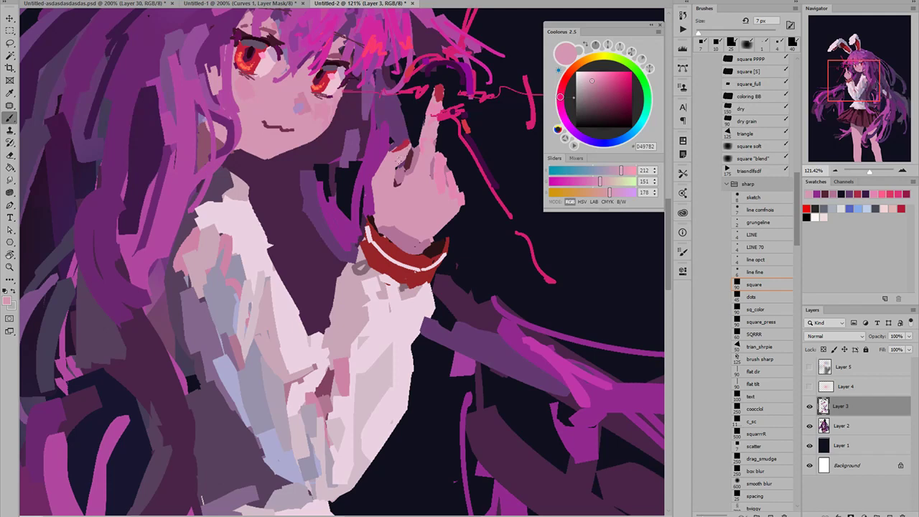
left_click(411, 130, "alt")
left_click(407, 139, "alt")
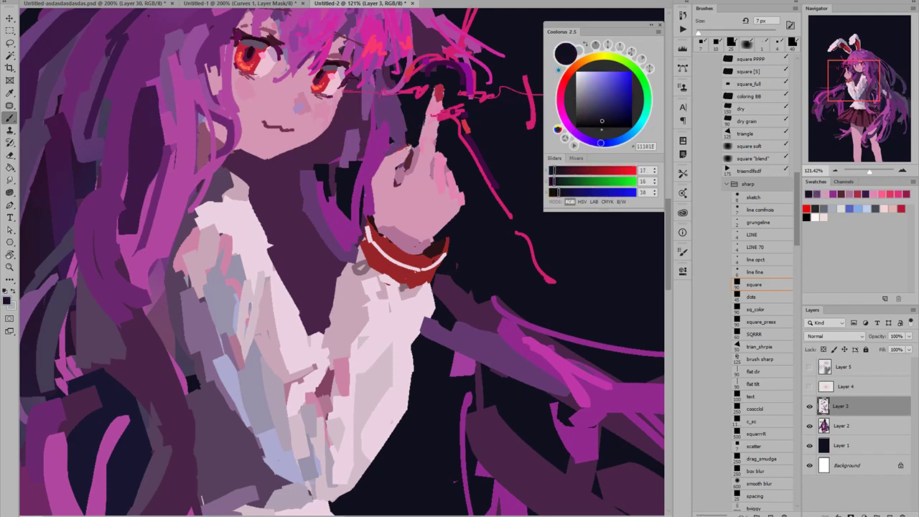
left_click_drag(398, 148, 391, 102)
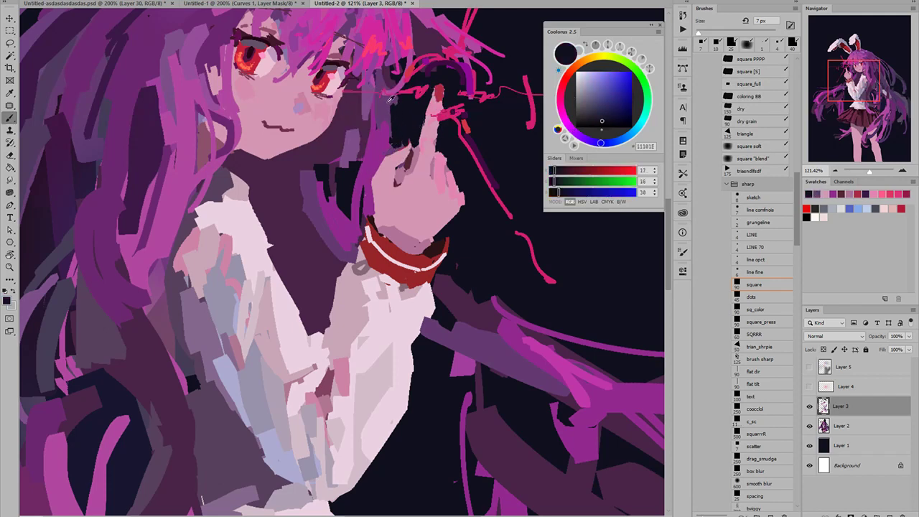
left_click(391, 102, "alt")
- Redraw the thumb tip with #D497B2 and its red nail with #AF2945 at 4 px
left_click(396, 165, "alt")
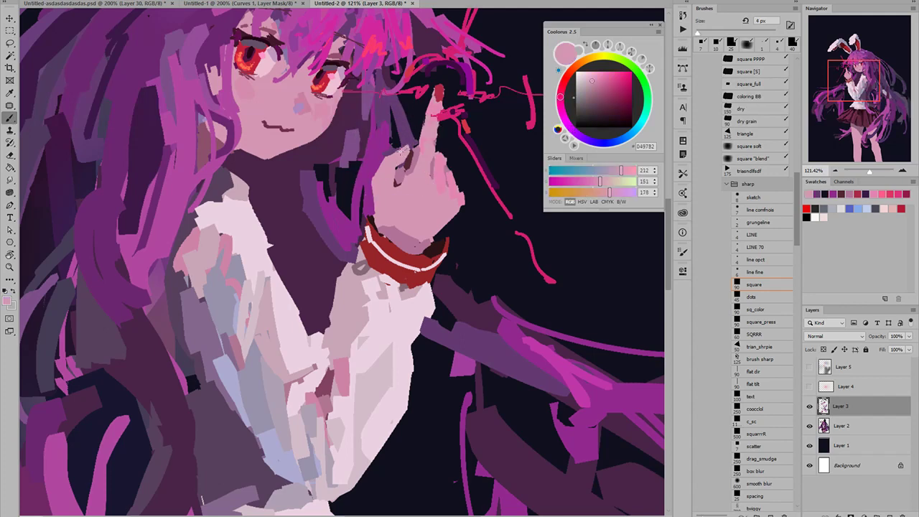
left_click(440, 93, "alt")
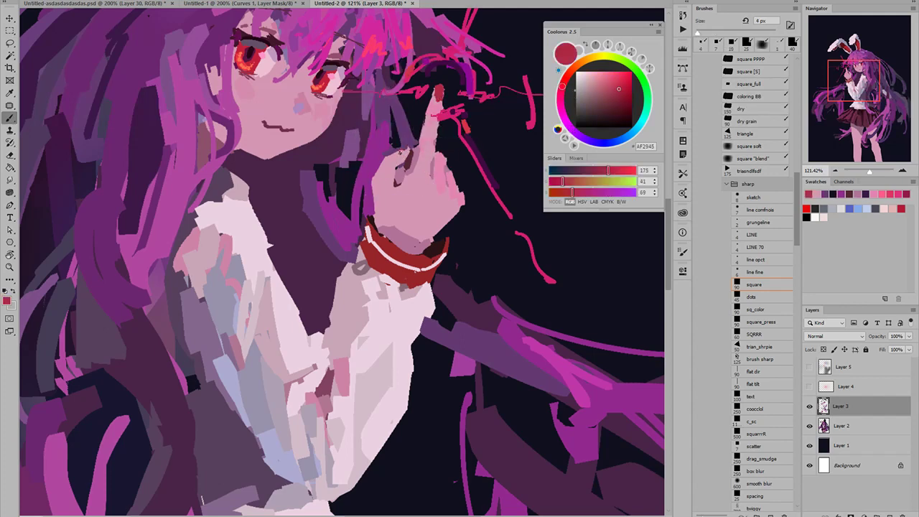
left_click_drag(420, 182, 399, 225)
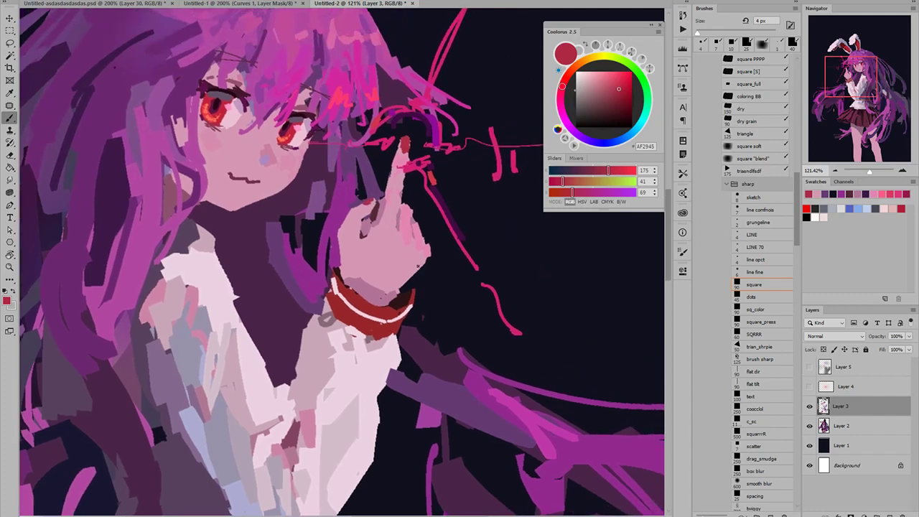
- Refine the outer edge of the hand above the bracelet with #11101E and skin tone #D497B2 at 7 px
left_click(433, 250, "alt")
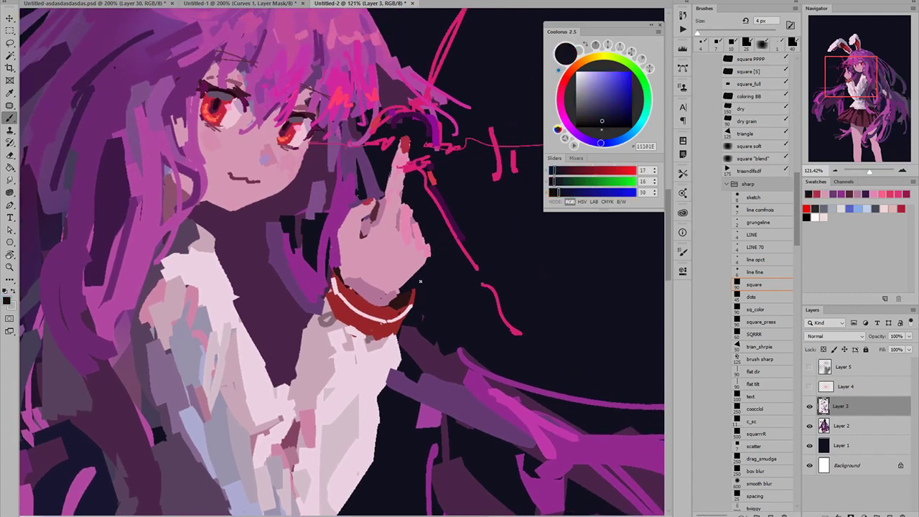
left_click(413, 265, "alt")
key("bracketright")
key("bracketright")
key("bracketright")
left_click_drag(424, 260, 398, 297)
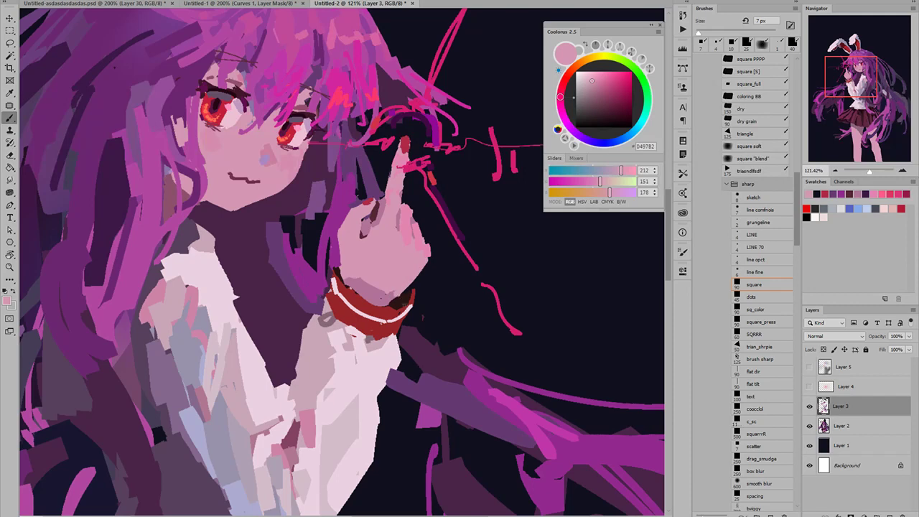
key("ctrl+z")
key("ctrl+z")
key("ctrl+z")
left_click_drag(420, 263, 396, 292)
- Clean up the gap between the thighs below the skirt with background #11101E at 10 px
scroll(433, 234, "down", 10)
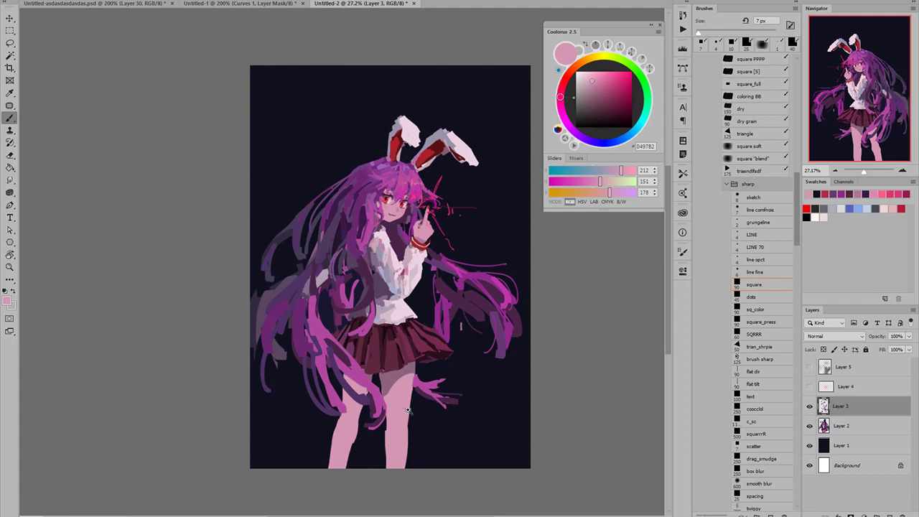
scroll(407, 410, "up", 3)
left_click(359, 364, "alt")
key("bracketright")
key("bracketright")
key("bracketright")
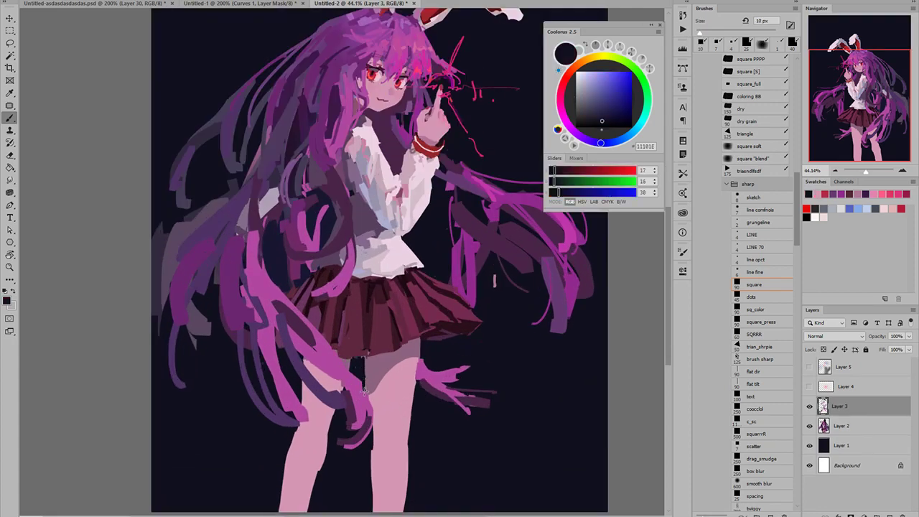
- Refine the skirt hem above the gap between the legs with #3A1624, #11101E and #5F273E
left_click(368, 342, "alt")
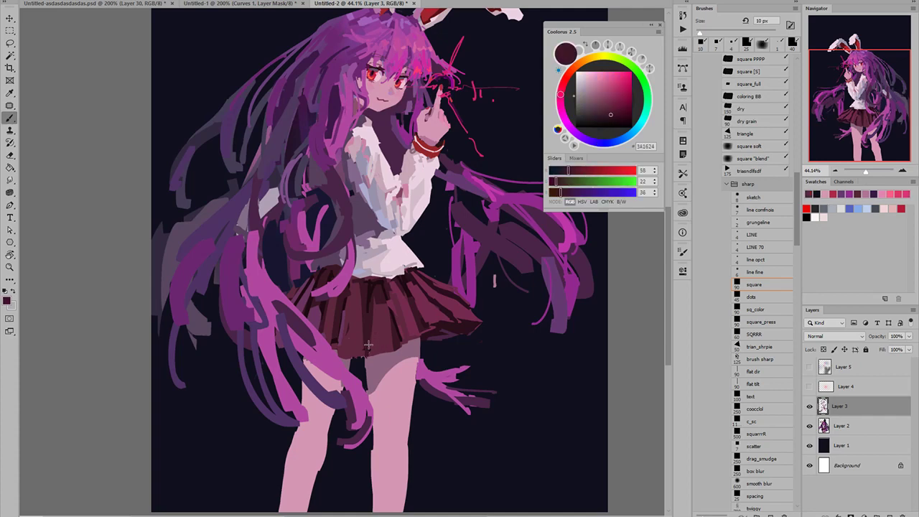
left_click(363, 368, "alt")
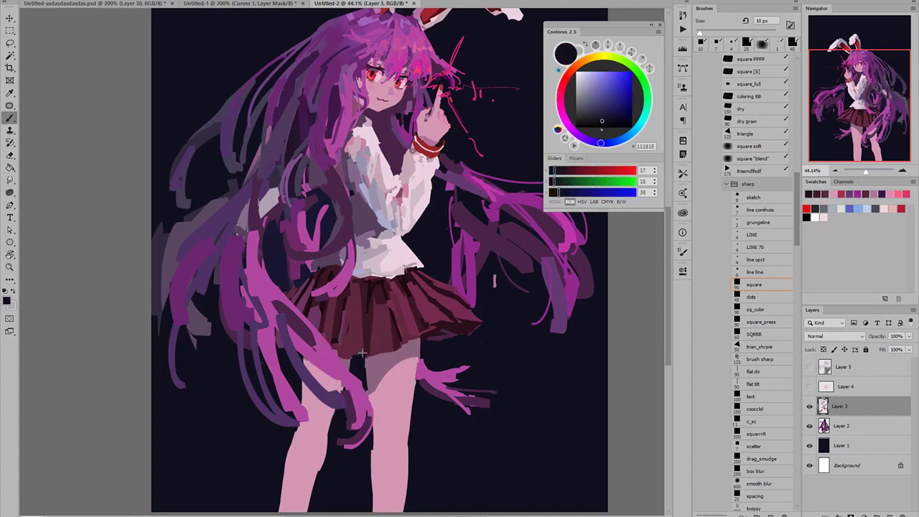
left_click(363, 352, "alt")
key("bracketright")
key("bracketright")
key("bracketright")
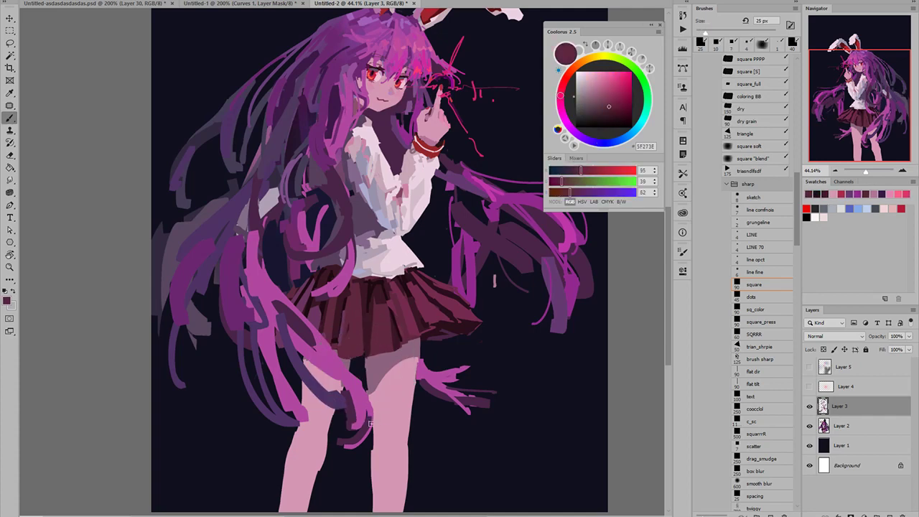
- Touch up the legs around the overlapping hair with skin tone #D497B2 at 10 px and 25 px
left_click(372, 425, "alt")
key("bracketleft")
key("bracketleft")
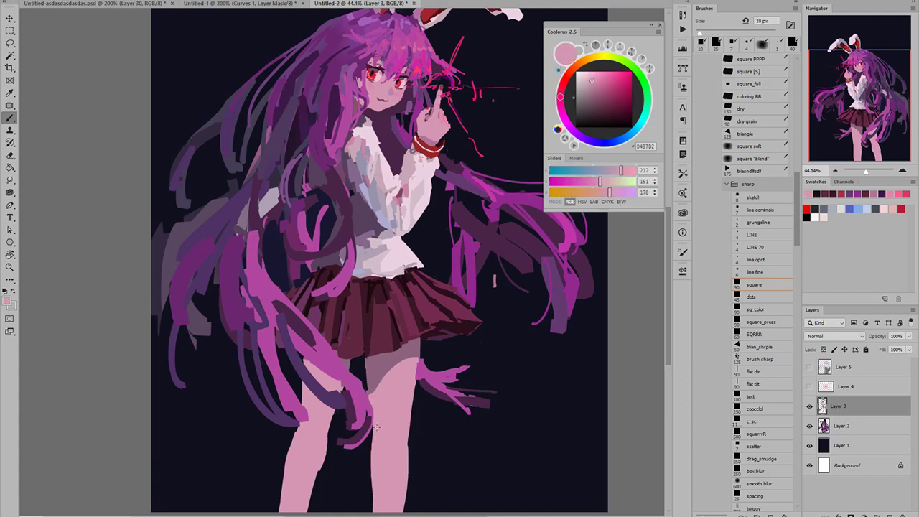
key("bracketright")
key("bracketright")
key("bracketright")
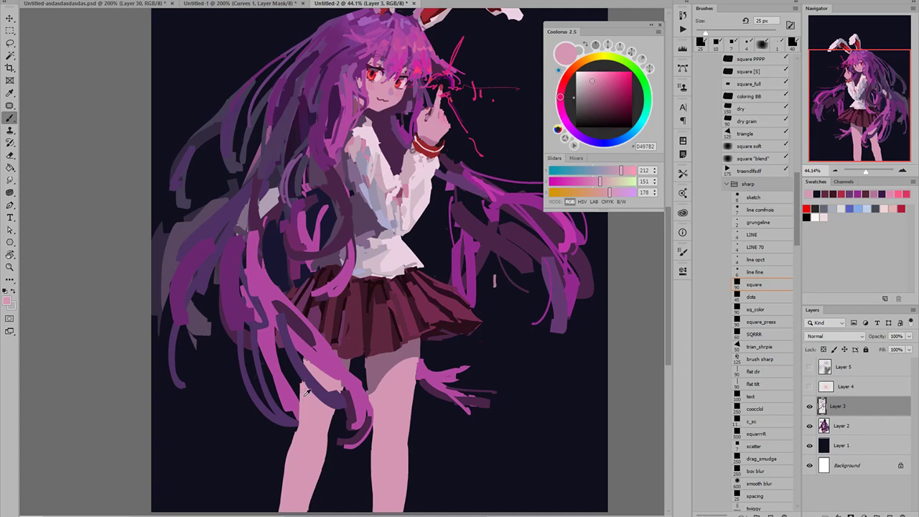
- Extend the hair lock ends over the thigh with purple #4F3165 and magenta #B148A0 strokes, reducing the brush to 10 px
left_click(296, 359, "alt")
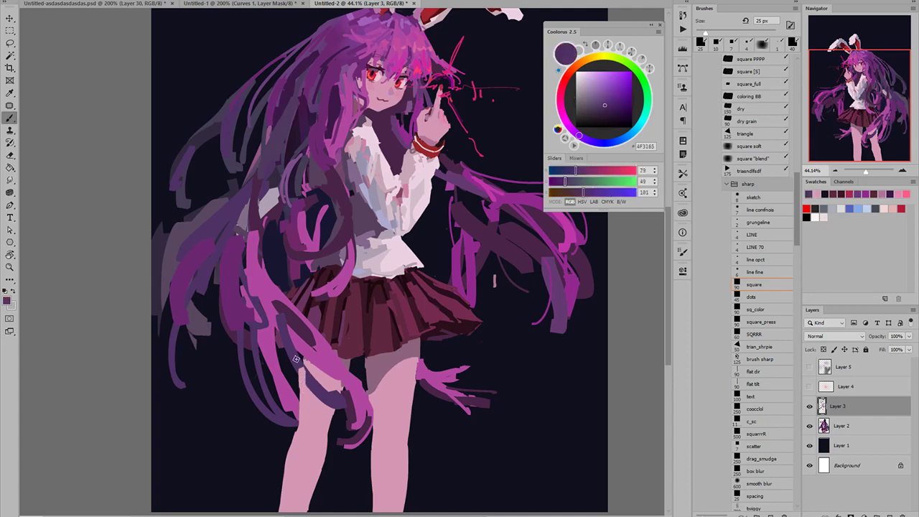
left_click(297, 400, "alt")
mouse_move(296, 406)
left_mouse_down()
mouse_move(319, 434)
mouse_move(295, 405)
mouse_move(317, 427)
mouse_move(288, 420)
mouse_move(323, 424)
mouse_move(296, 425)
mouse_move(251, 407)
mouse_move(291, 421)
left_mouse_up()
left_click(291, 420, "alt")
key("bracketleft")
key("bracketleft")
key("bracketleft")
left_click(297, 412, "alt")
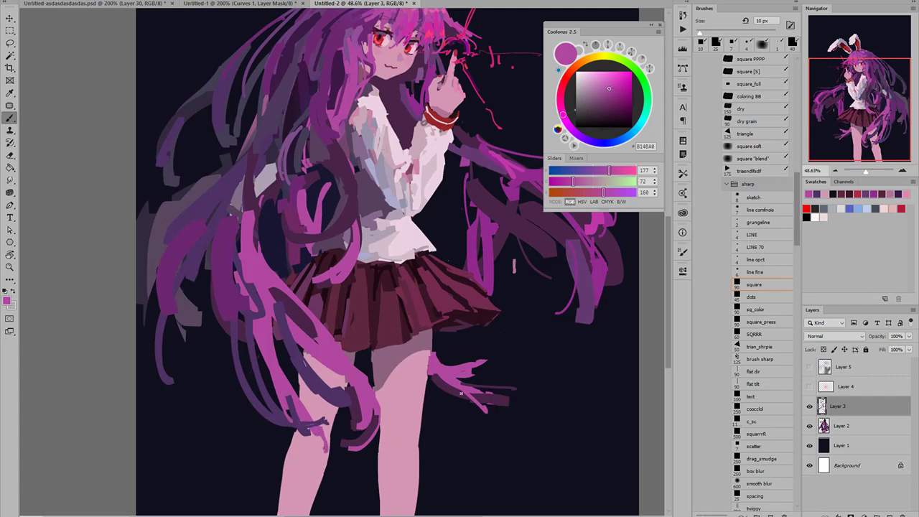
- Cover the stray mark beside the skirt and clean up the background behind the waist with #11101E at 40 px and 25 px
left_click_drag(472, 339, 467, 357)
left_click(497, 295, "alt")
key("]")
key("]")
key("]")
left_click_drag(510, 285, 509, 281)
left_click(453, 267, "alt")
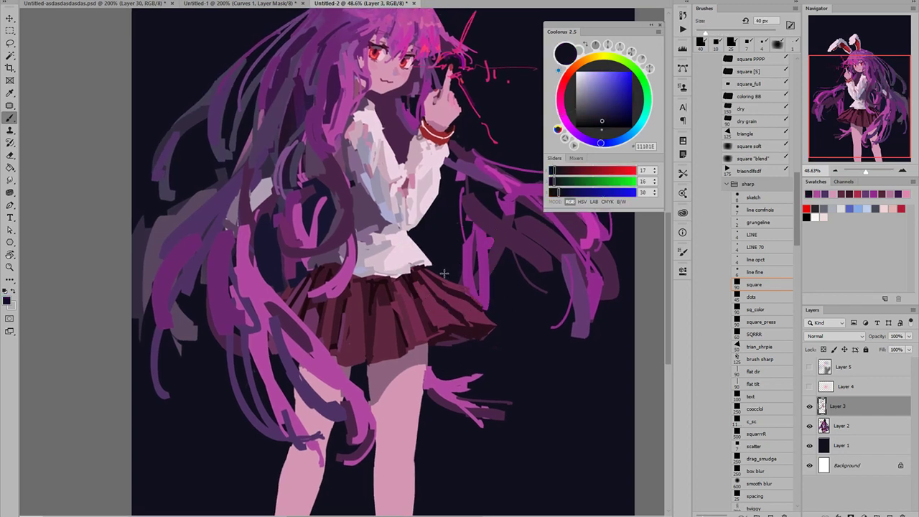
key("[")
key("[")
key("[")
left_click_drag(456, 224, 456, 292)
- Refine the hair where it meets the skirt's waistband with #702864 at 25 px and #6A345F at 10 px
left_click(293, 263, "alt")
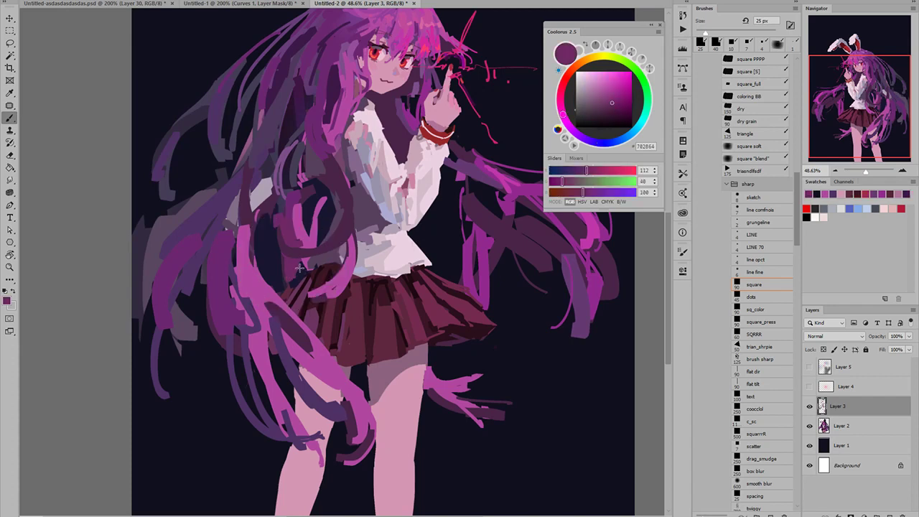
left_click_drag(298, 266, 302, 279)
left_click(288, 291, "alt")
left_click(293, 296, "alt")
key("[")
key("[")
key("[")
mouse_move(310, 292)
left_mouse_down()
mouse_move(269, 302)
mouse_move(245, 326)
left_mouse_up()
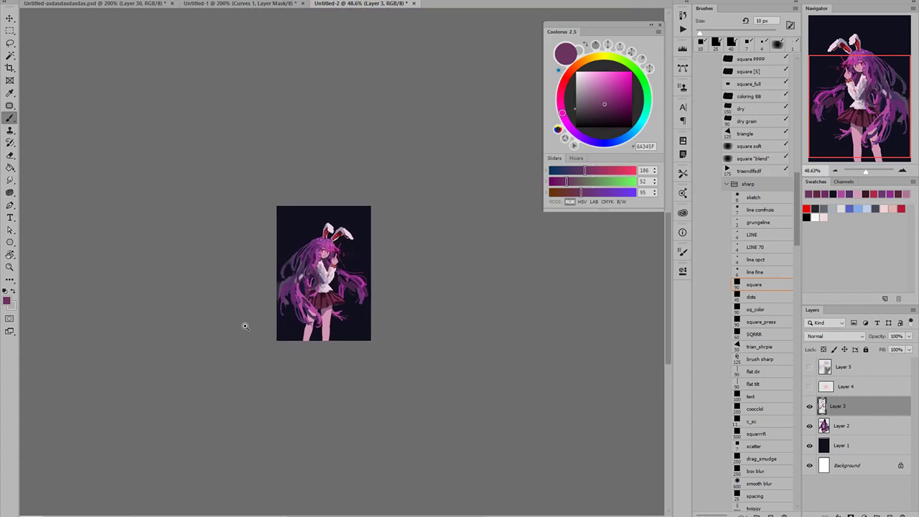
mouse_move(304, 286)
left_mouse_down()
mouse_move(365, 287)
mouse_move(321, 327)
left_mouse_up()
- Try a stroke on the curled hair lock beside the waist at 25 px, undo it, and resample the purple #702864
left_click(319, 254, "alt")
key("]")
key("]")
key("]")
left_click(331, 297, "alt")
left_click_drag(310, 272, 330, 313)
key("ctrl+z")
left_click(316, 304, "alt")
left_click(331, 311, "alt")
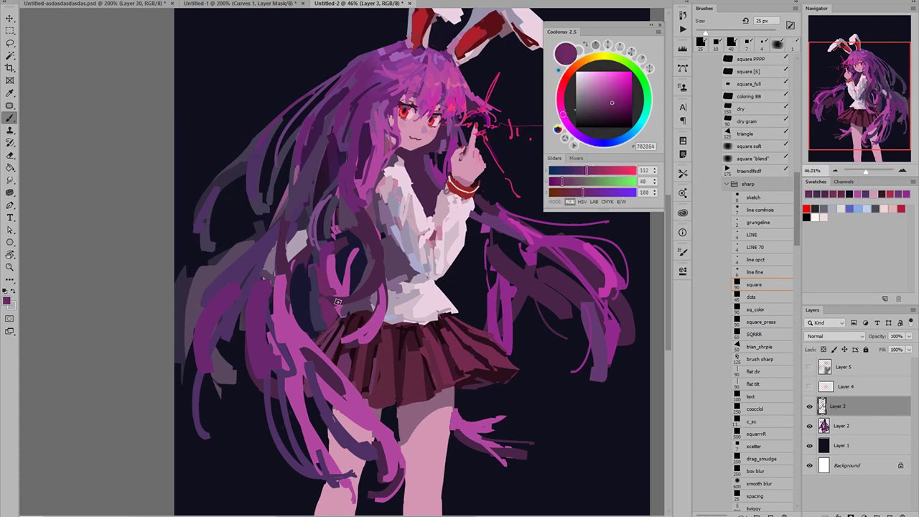
- Refine the curled hair lock and the gap above the skirt with #492448, #B148A0 and #3B3351 at 10 px and 25 px
left_click(336, 302, "alt")
key("bracketleft")
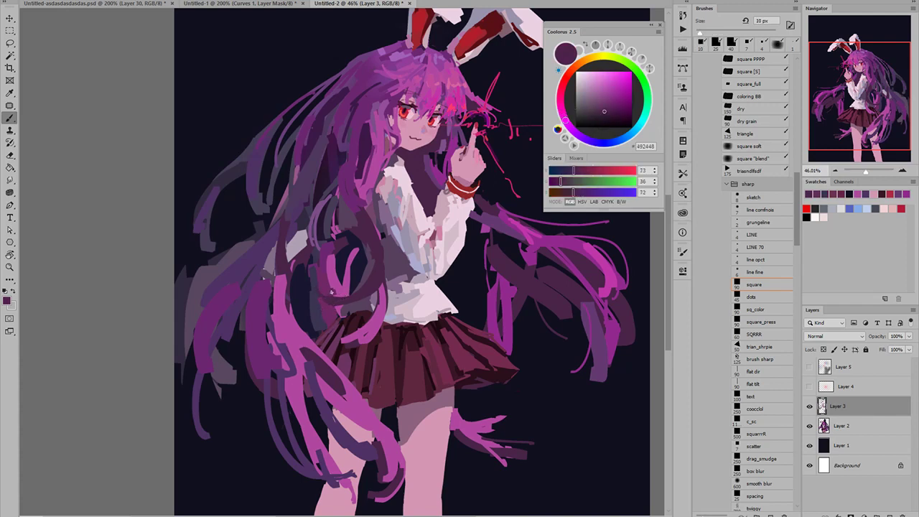
key("bracketright")
left_click(342, 287, "alt")
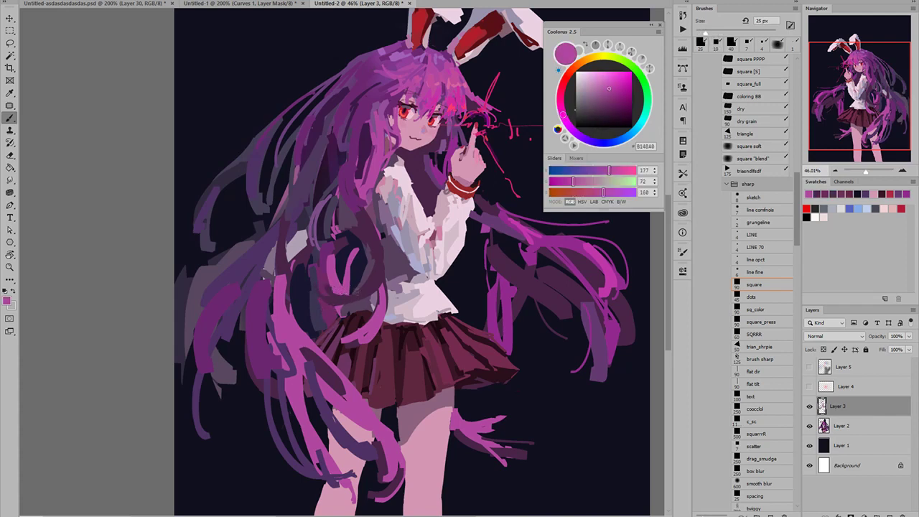
left_click(323, 325, "alt")
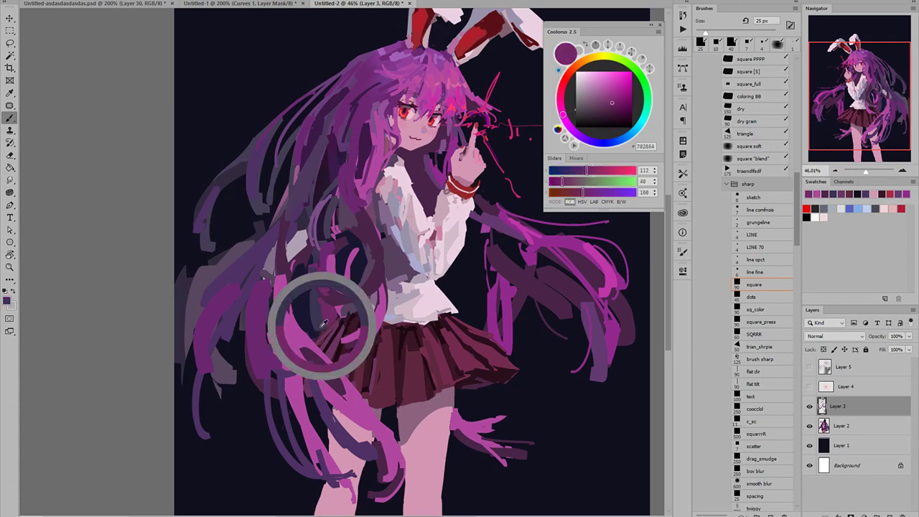
key("bracketleft")
mouse_move(349, 327)
left_mouse_down()
mouse_move(257, 326)
mouse_move(306, 344)
mouse_move(385, 338)
left_mouse_up()
- Brush pink highlights sampled from the bangs onto the long hair locks over the skirt and thigh
left_click(413, 138, "alt")
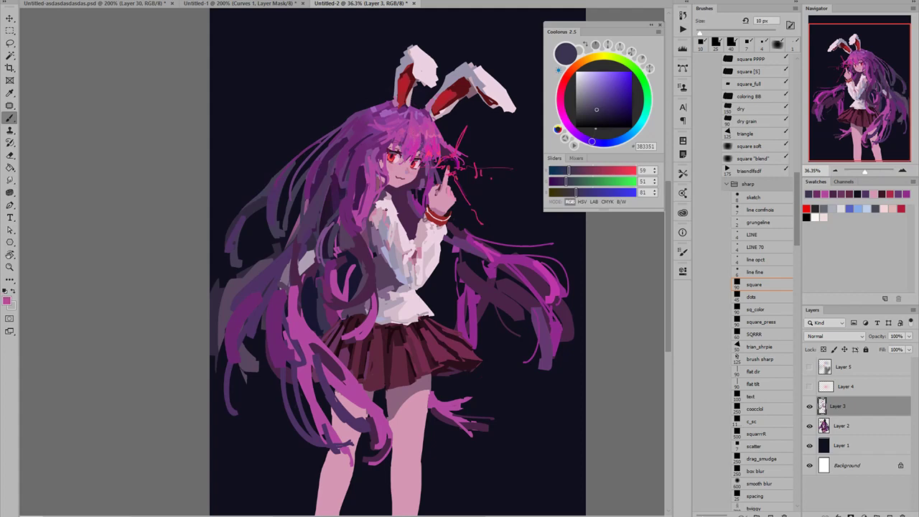
key("bracketright")
key("bracketright")
left_click_drag(349, 388, 364, 401)
key("bracketleft")
left_click_drag(301, 331, 312, 393)
- Add small pink #D663A0 accents to the hair locks, including the outer curve of the far lock, at 7 px and 25 px
left_click(427, 135, "alt")
key("bracketleft")
key("bracketleft")
key("bracketleft")
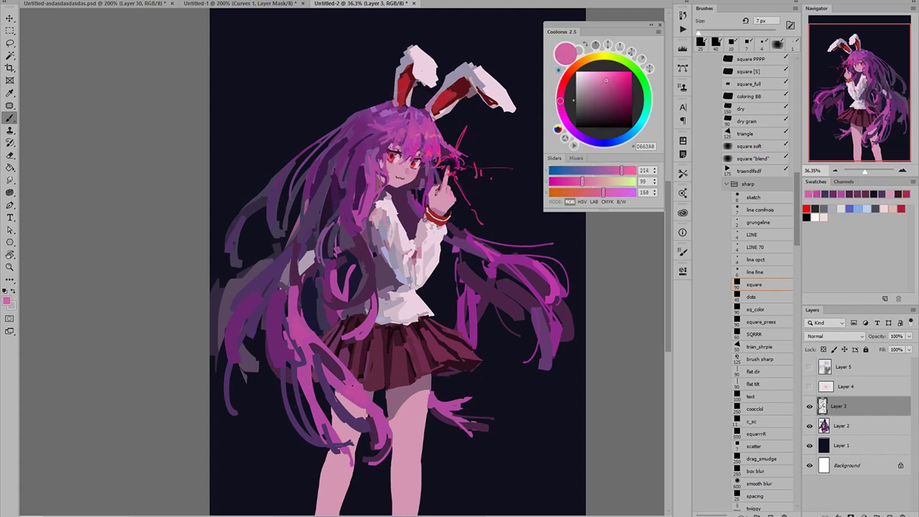
key("bracketright")
key("bracketright")
key("bracketright")
left_click_drag(549, 272, 550, 277)
- Examine the whole figure from a distance and the face and raised hand up close
scroll(497, 270, "down", 5)
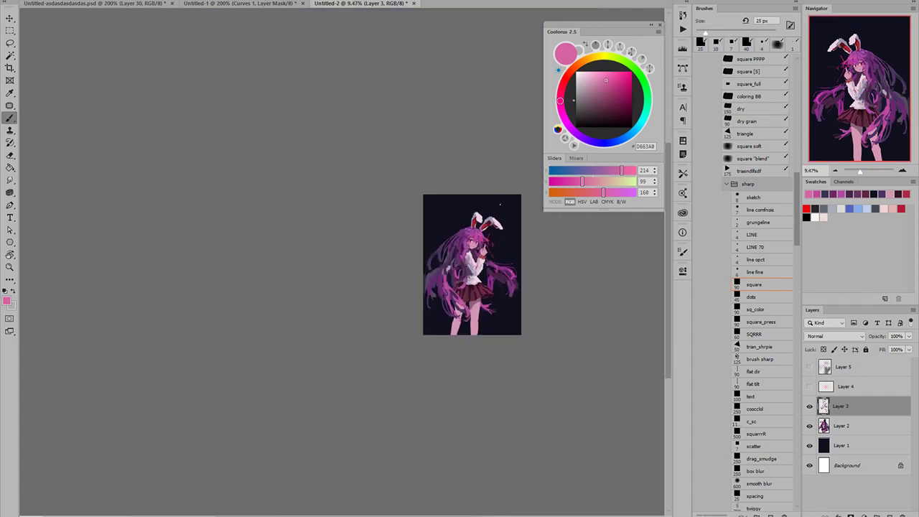
scroll(533, 280, "up", 6)
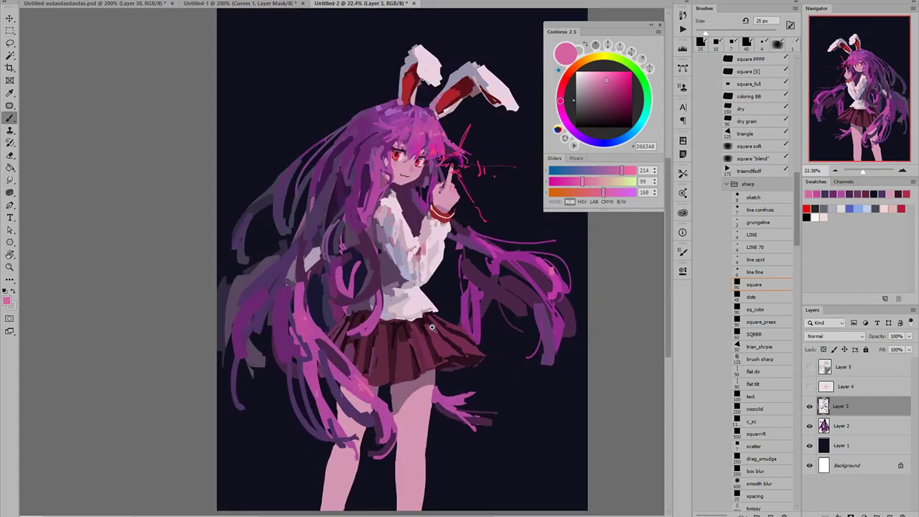
left_click_drag(453, 238, 391, 320)
scroll(396, 260, "up", 5)
scroll(396, 260, "down", 1)
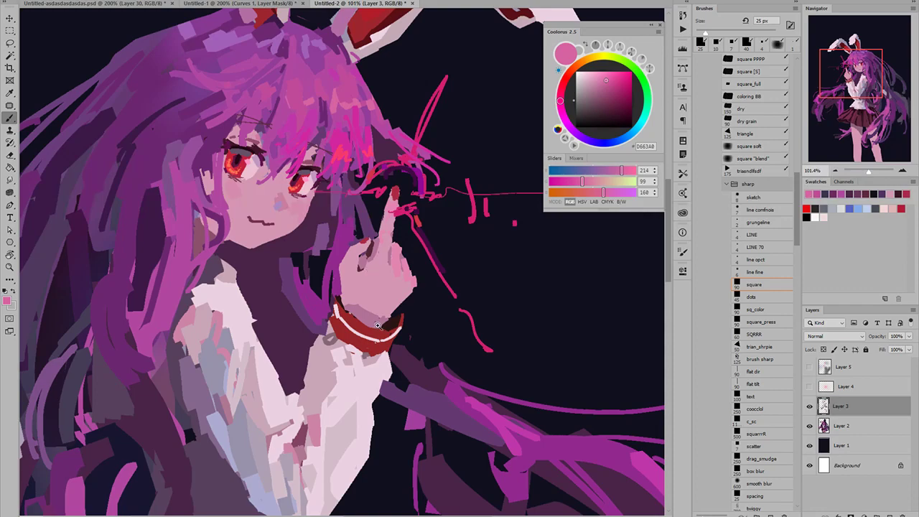
scroll(374, 276, "down", 3)
left_click_drag(357, 316, 381, 379)
scroll(403, 291, "down", 3)
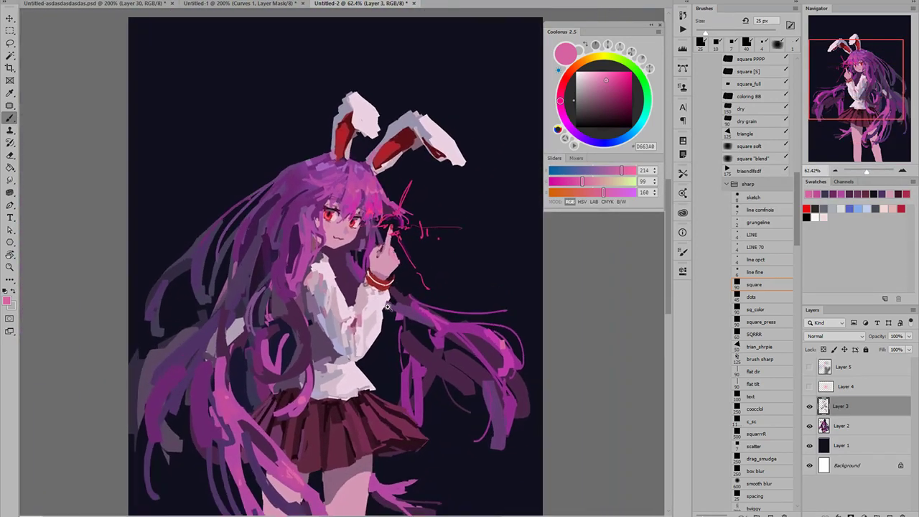
scroll(399, 298, "up", 1)
left_click_drag(401, 309, 386, 285)
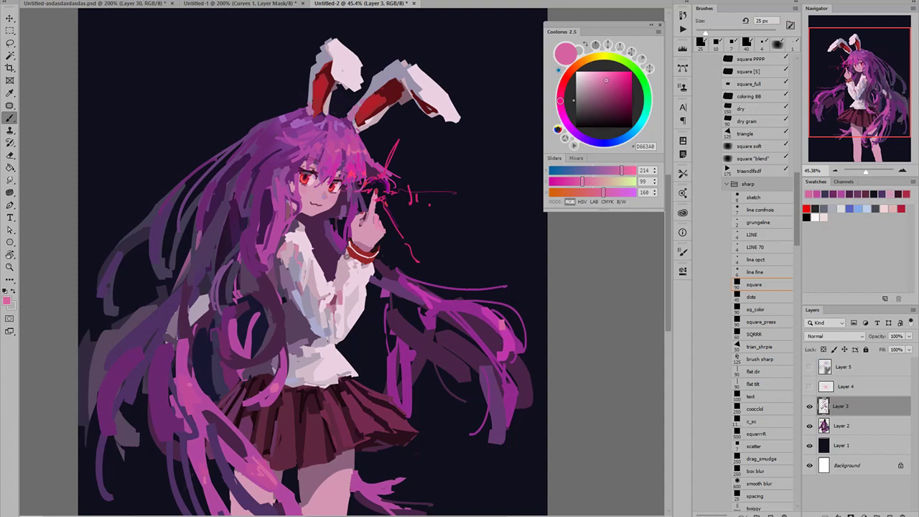
- Show Layer 4 and Layer 5 to bring back the red glow and the shading over the figure
left_click(809, 387)
left_click(809, 367)
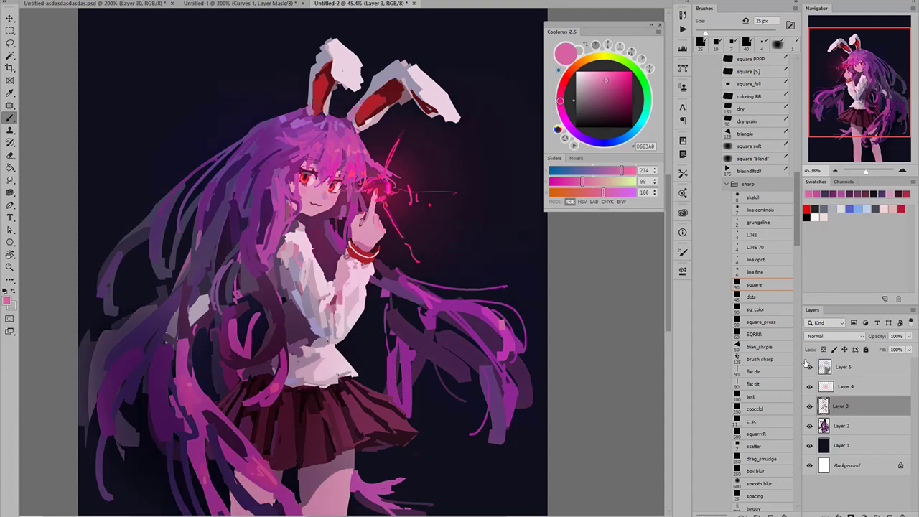